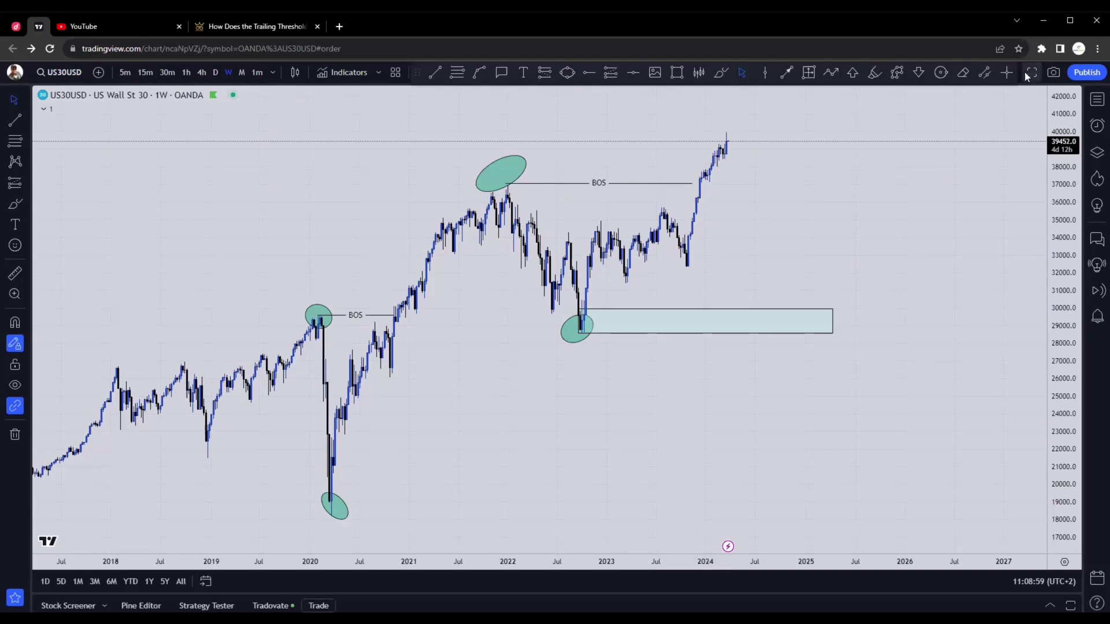
- Show the weekly US30USD chart in full screen
key("shift+f")
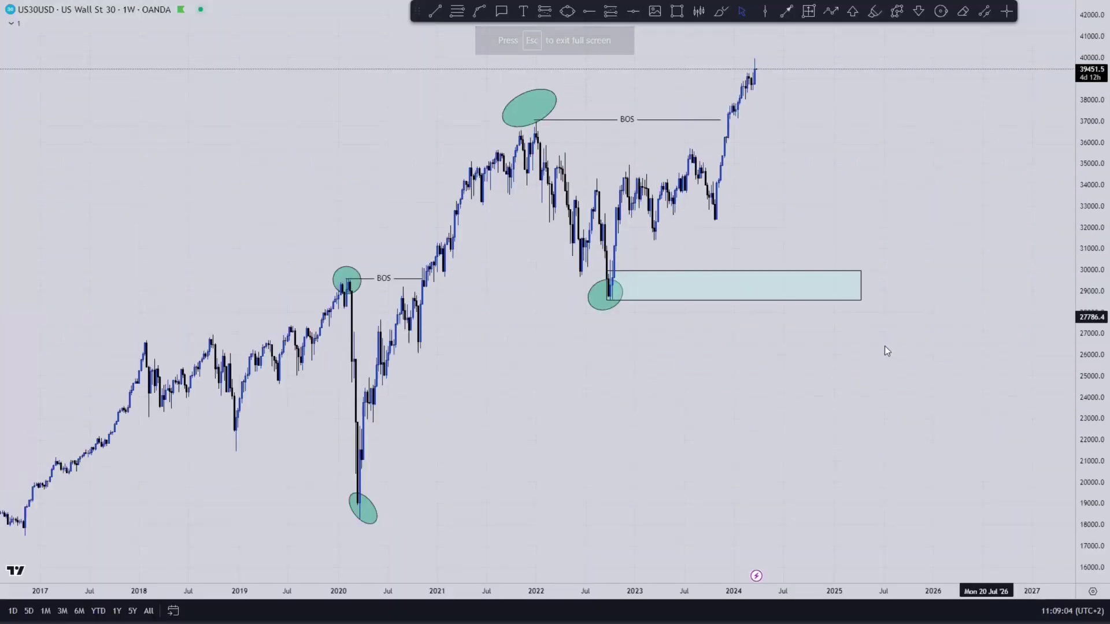
scroll(921, 373, "down", 3)
scroll(793, 354, "up", 2)
left_click_drag(734, 373, 921, 361)
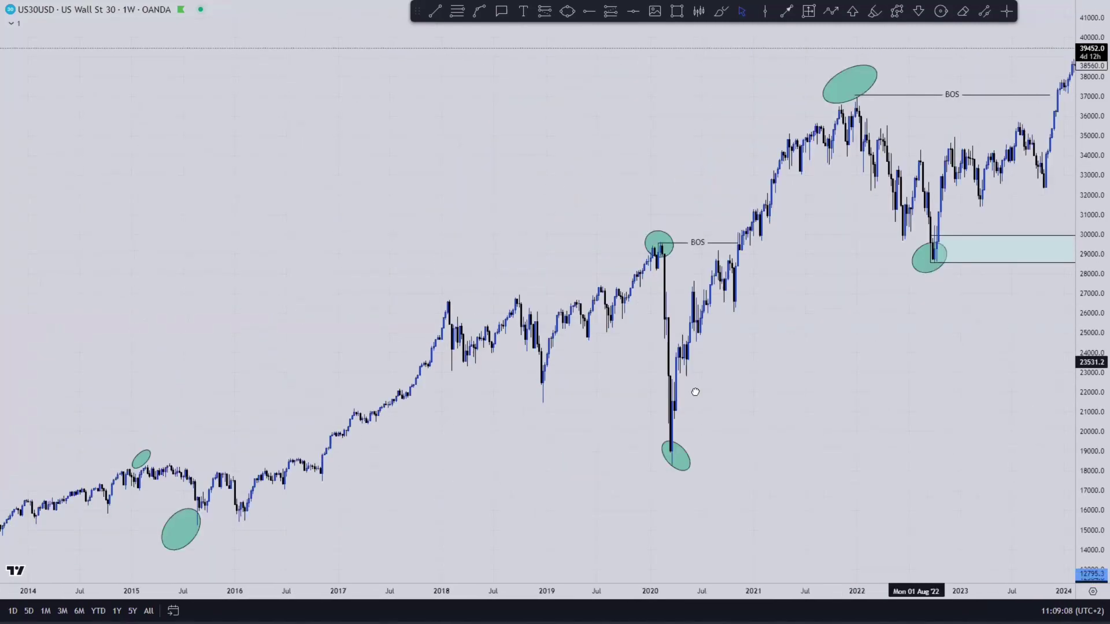
left_click_drag(695, 392, 534, 353)
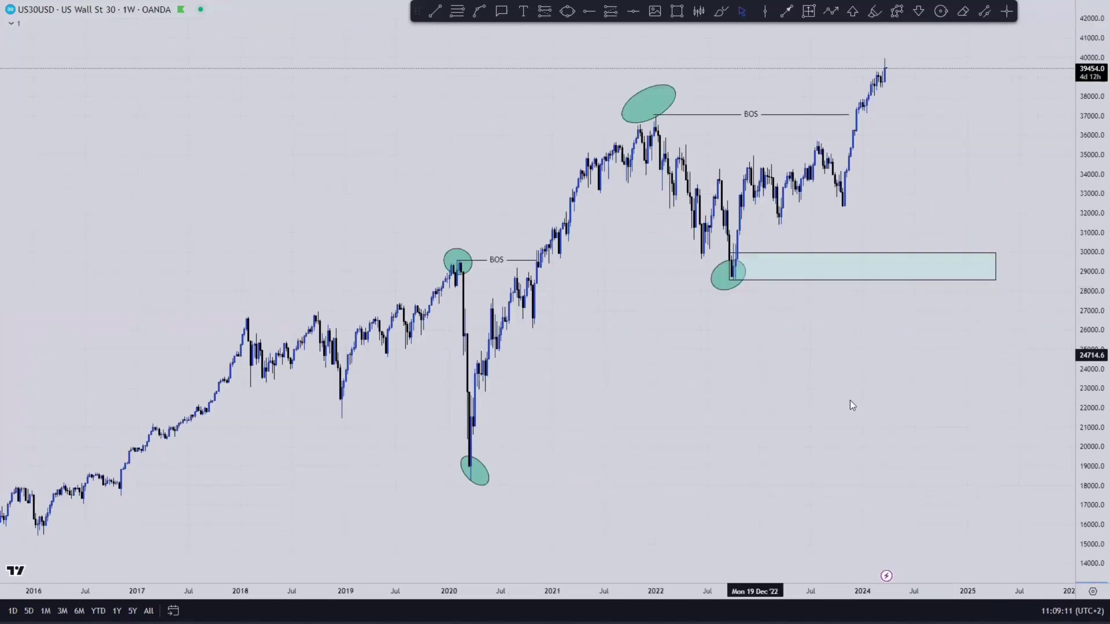
- Move the BOS line at the early-2022 high slightly earlier, at about 37,000, and undo the last extra shift
left_click(746, 120)
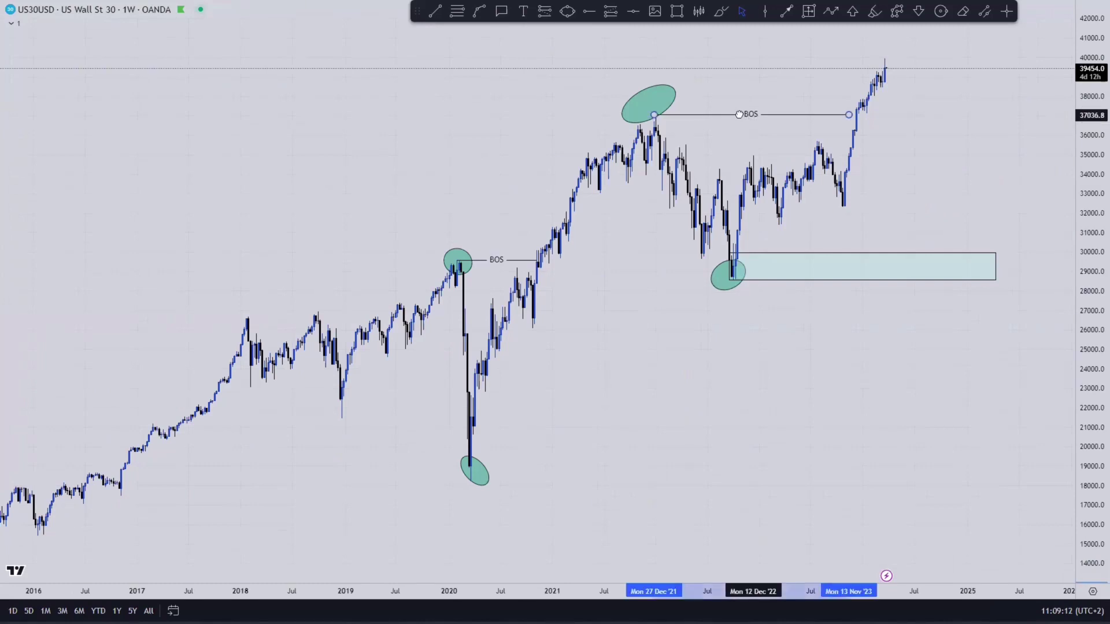
left_click_drag(739, 114, 727, 113)
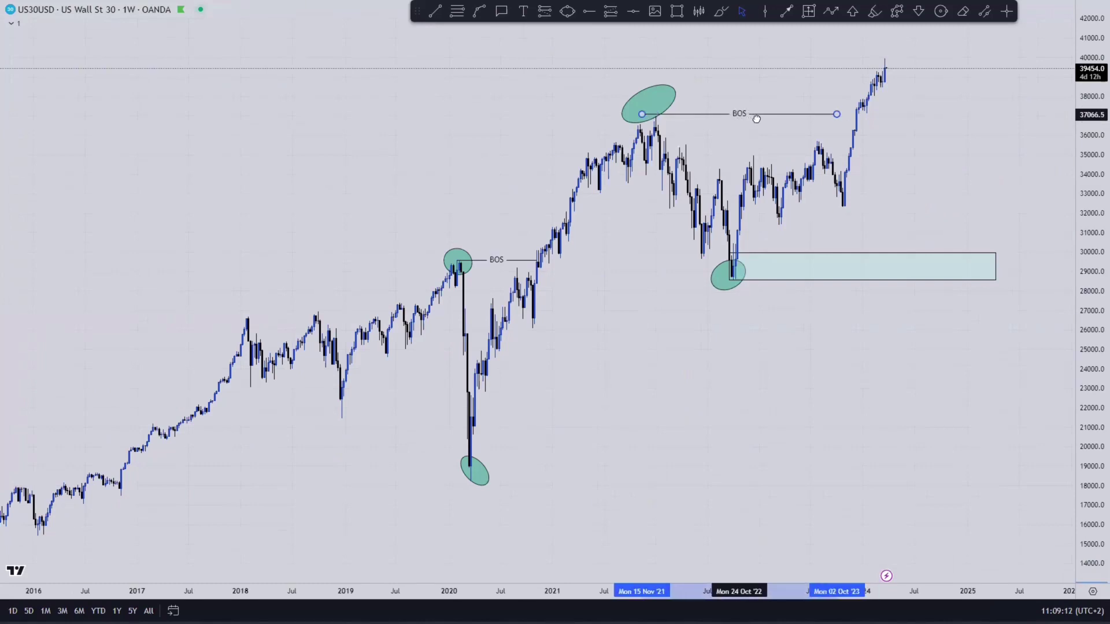
left_click_drag(747, 115, 746, 115)
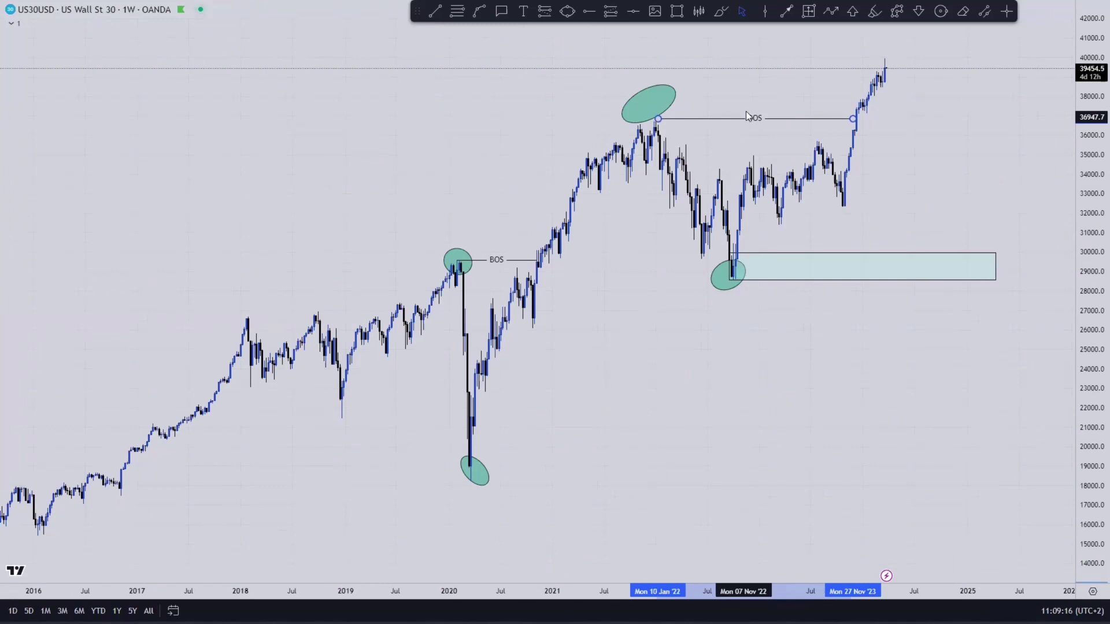
key("ctrl+z")
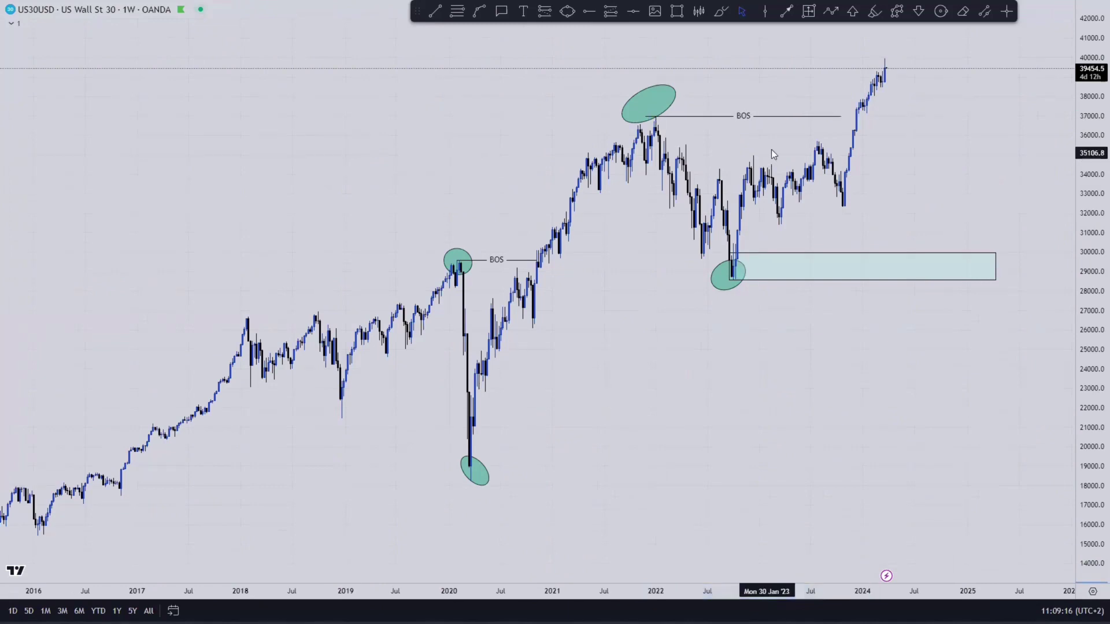
left_click(883, 164)
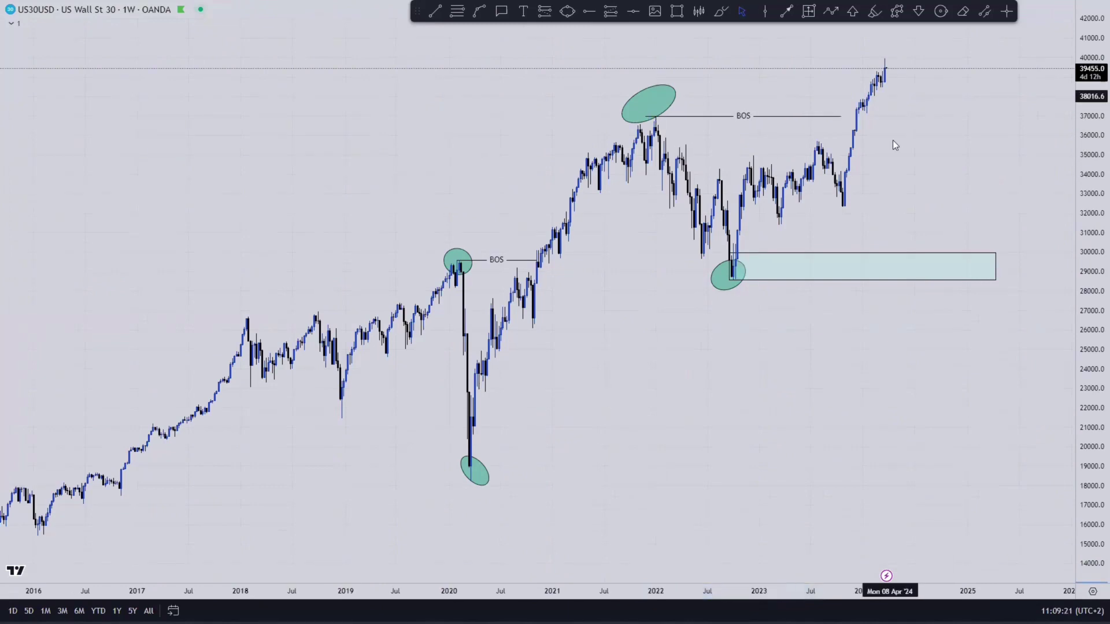
- Resize the pale teal zone at the late-2022 low so it spans about 28,700 to 29,800
left_click_drag(915, 191, 751, 195)
left_click(610, 272)
left_click_drag(610, 272, 611, 276)
left_click(811, 228)
left_click_drag(873, 299, 859, 297)
left_click(783, 114)
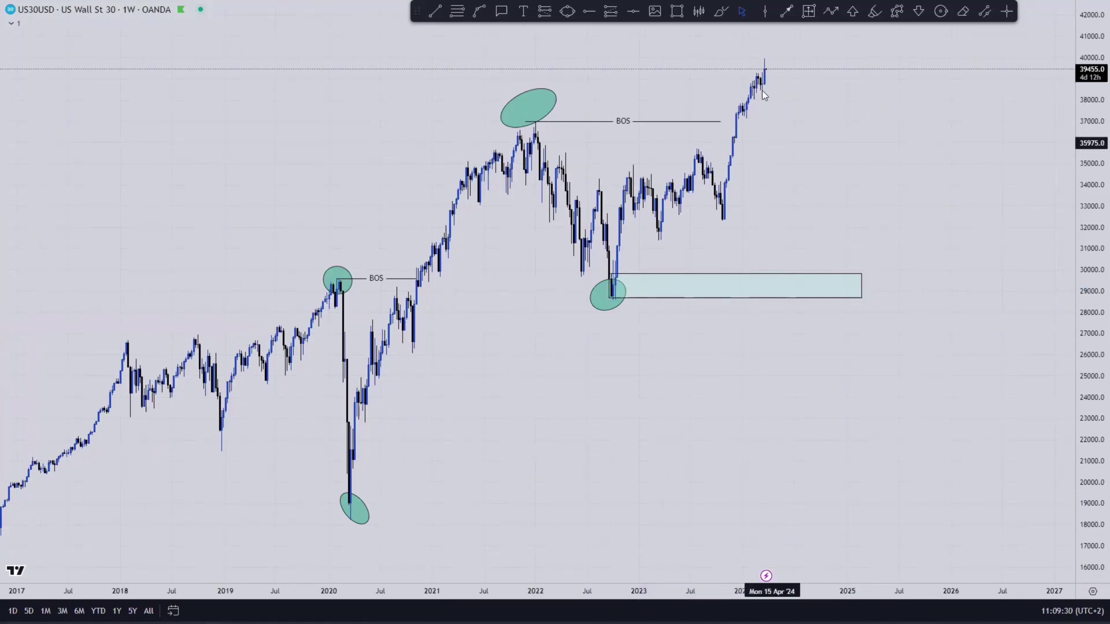
- Try out a zigzag path from the current price down to the 2022 zone and up to about 45,300, and delete it
left_click_drag(849, 226, 866, 226)
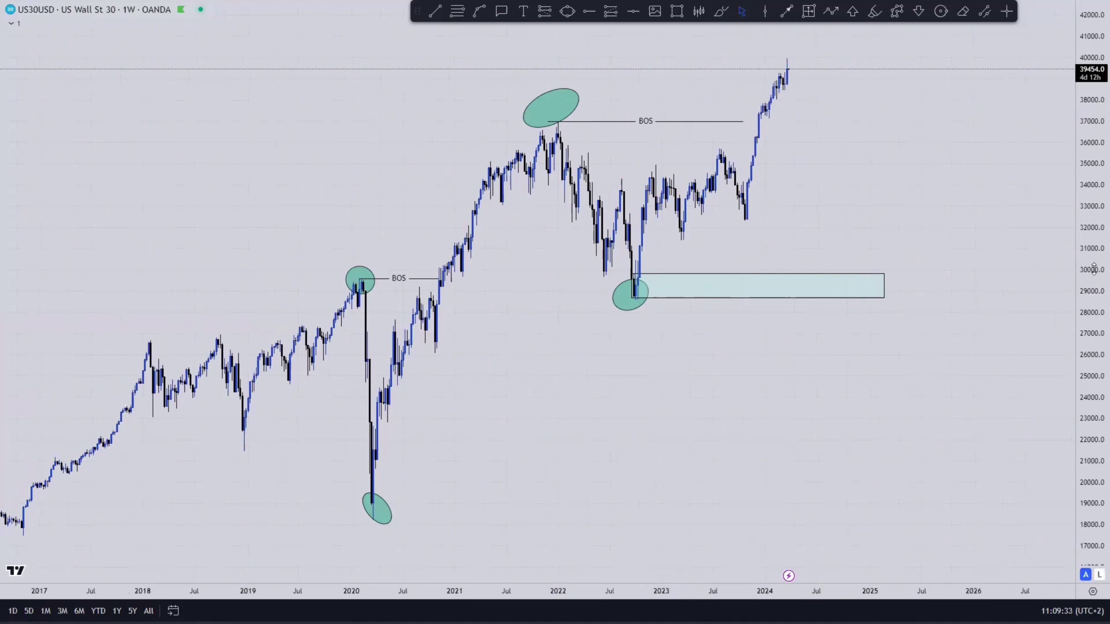
left_click_drag(1092, 213, 1093, 288)
mouse_move(948, 394)
left_mouse_down()
mouse_move(965, 424)
mouse_move(891, 460)
left_mouse_up()
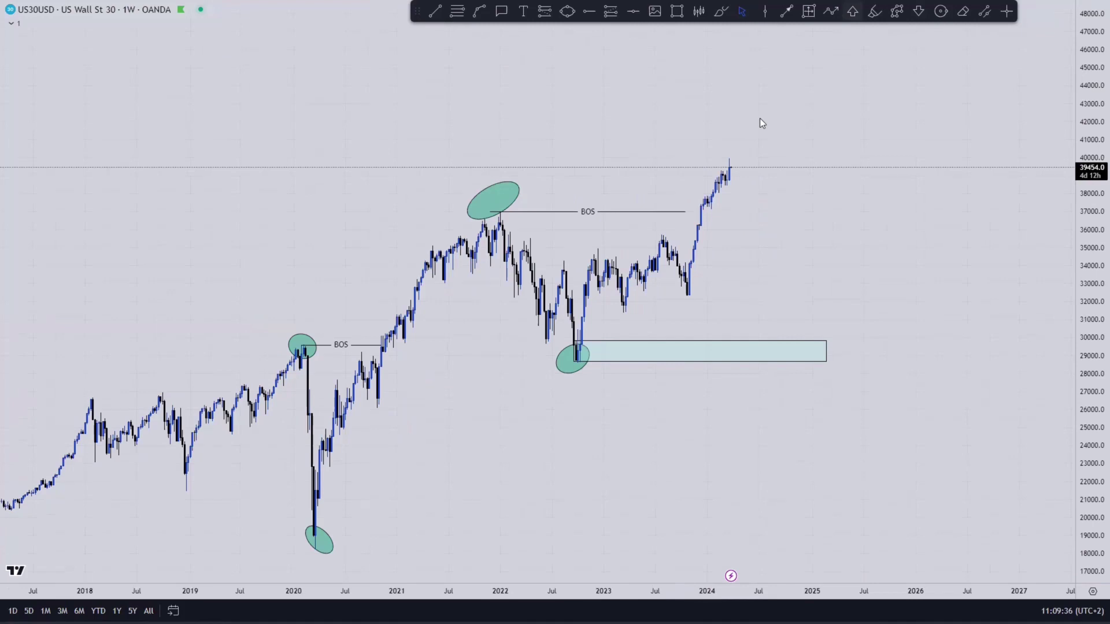
left_click(831, 11)
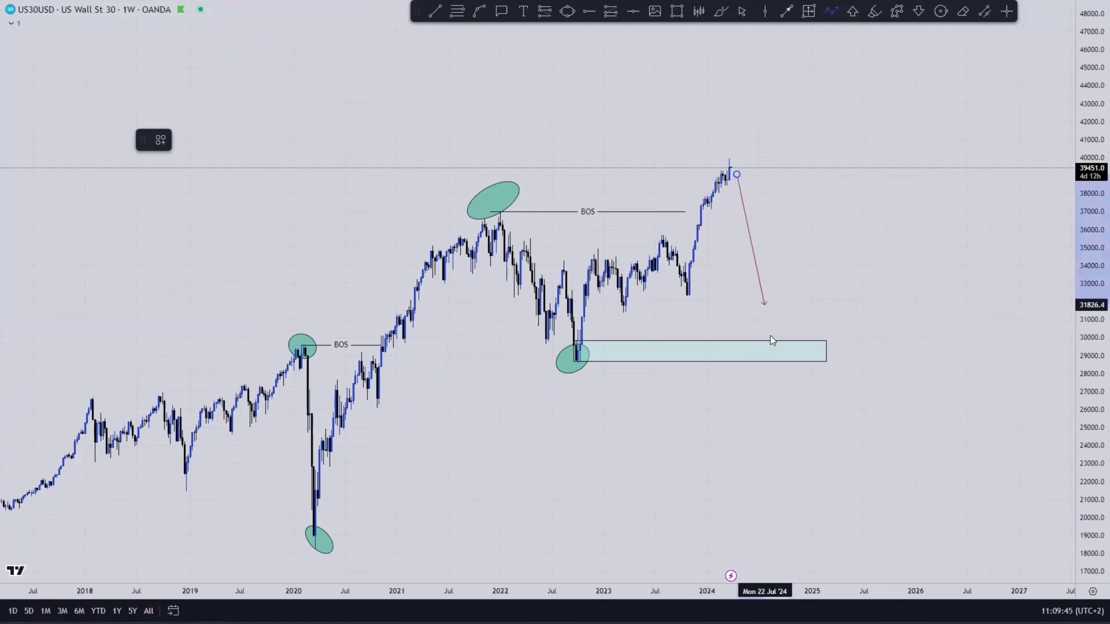
left_click(742, 222)
left_click(752, 177)
left_click(759, 254)
double_click(768, 220)
left_click(776, 275)
left_click(802, 245)
left_click(802, 300)
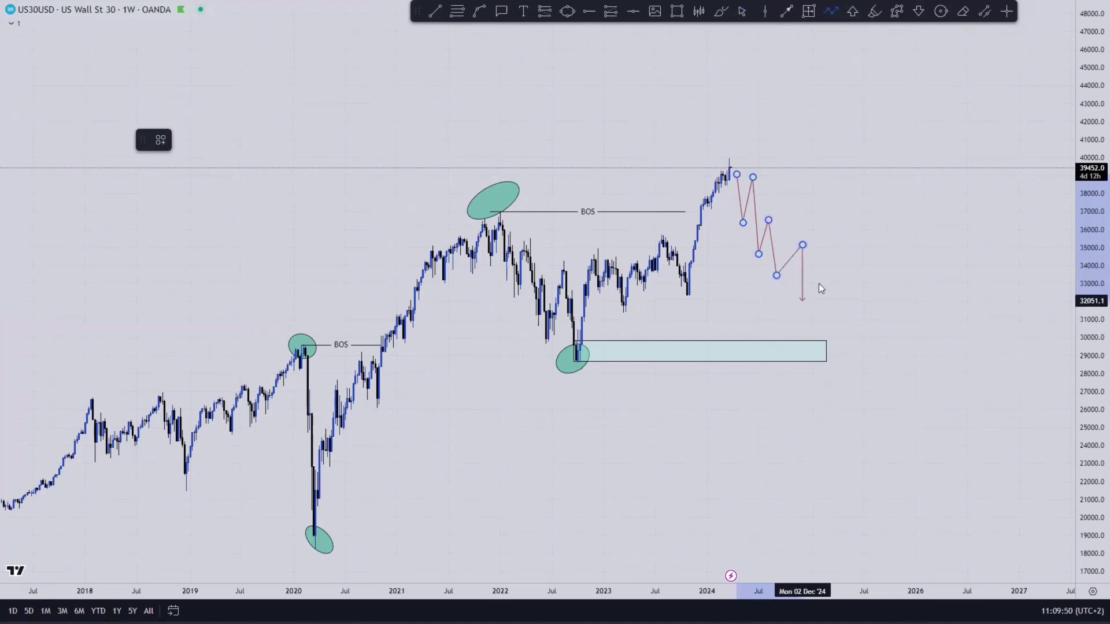
left_click(829, 275)
left_click(842, 343)
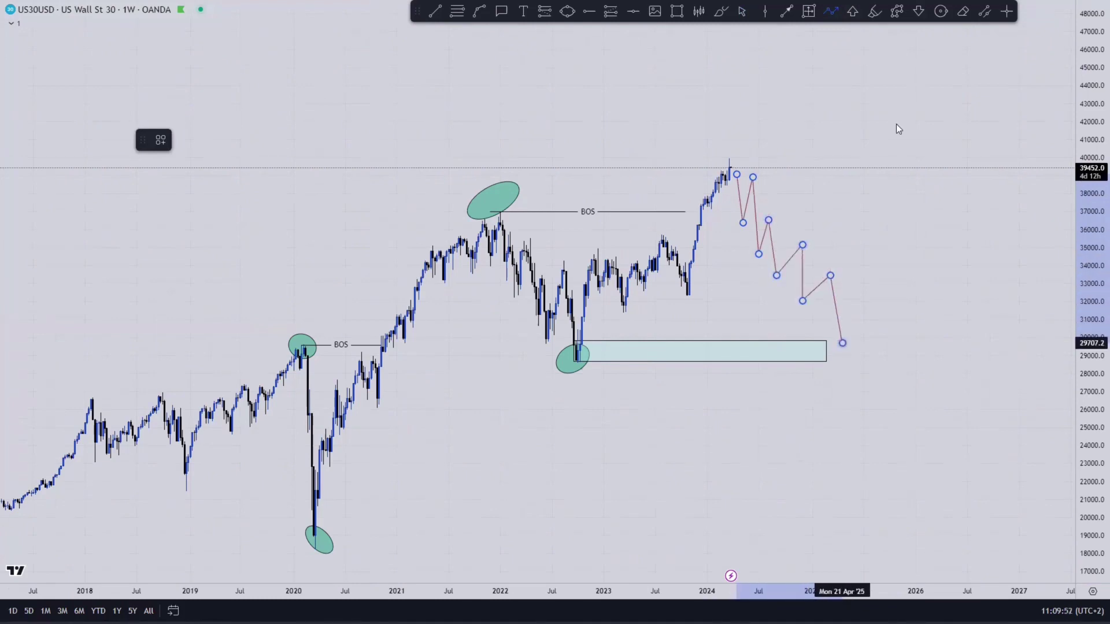
double_click(897, 62)
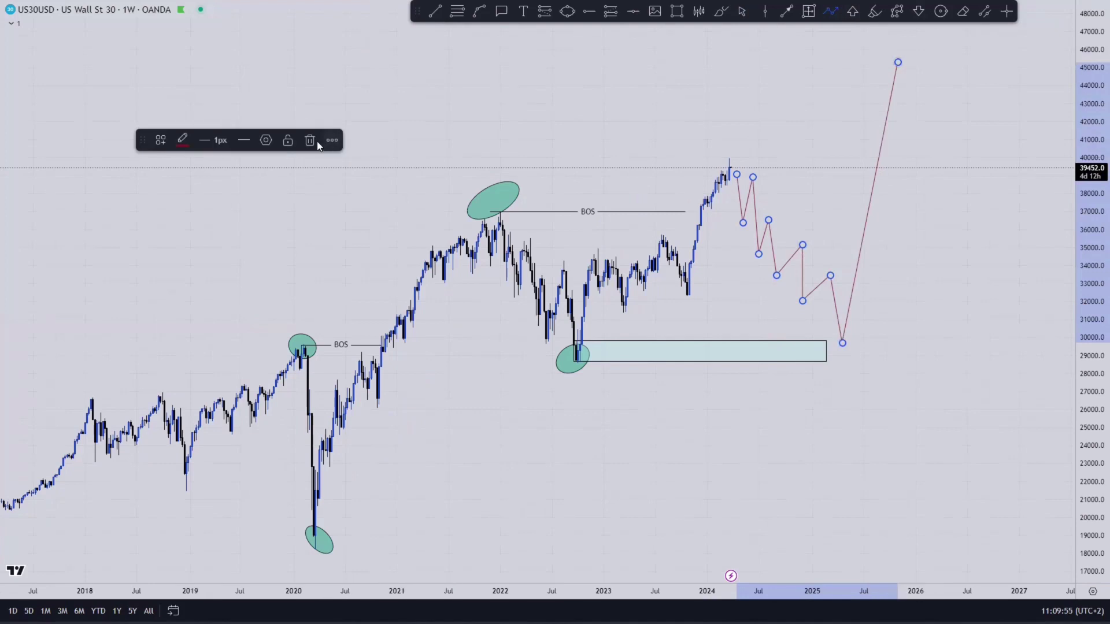
key("Delete")
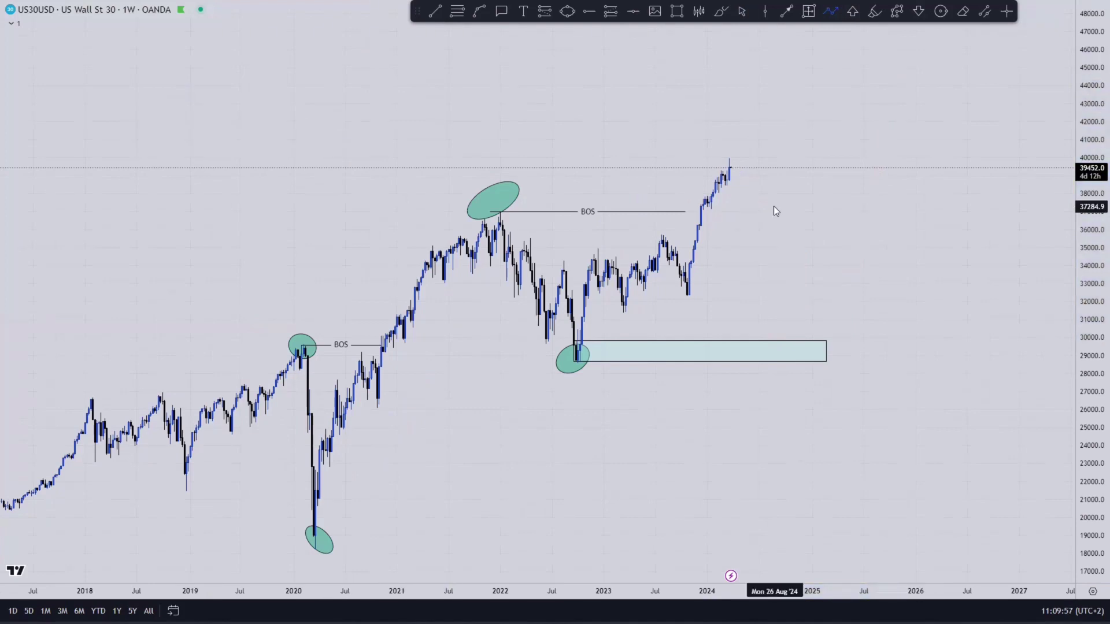
- Switch the chart to the daily timeframe
type("1D")
key("Return")
left_click(742, 13)
left_click_drag(1094, 139, 1093, 118)
left_click_drag(758, 277, 798, 366)
left_click_drag(1092, 300, 1092, 193)
left_click_drag(940, 192, 780, 313)
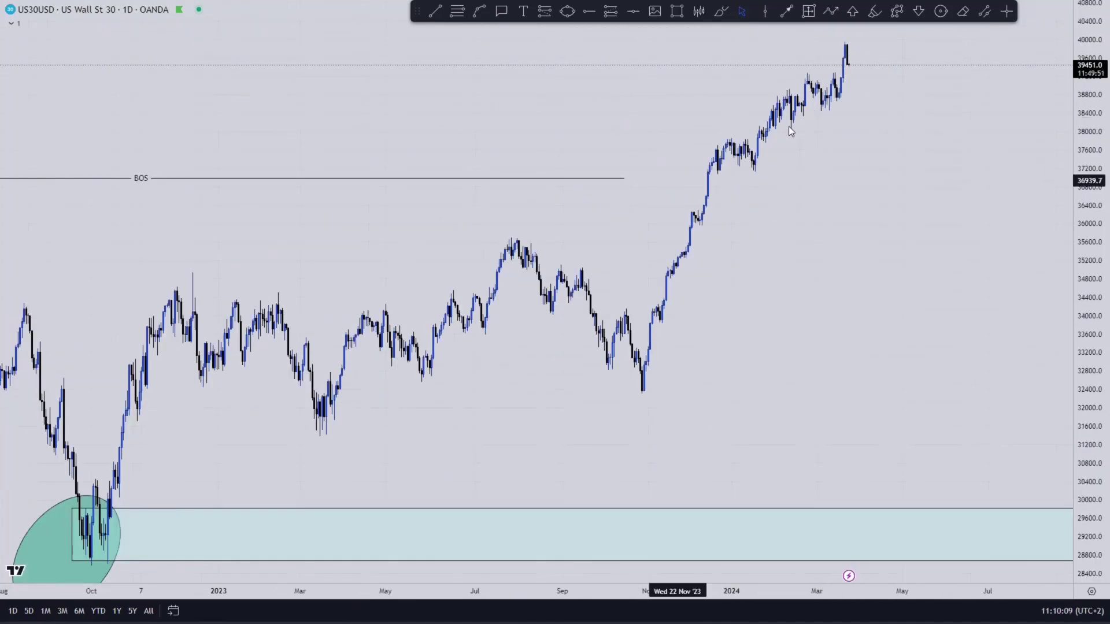
- Draw a dashed horizontal arrow from the 10 July 2023 low at about 33,589 to 20 September 2023
left_click_drag(813, 126, 778, 152)
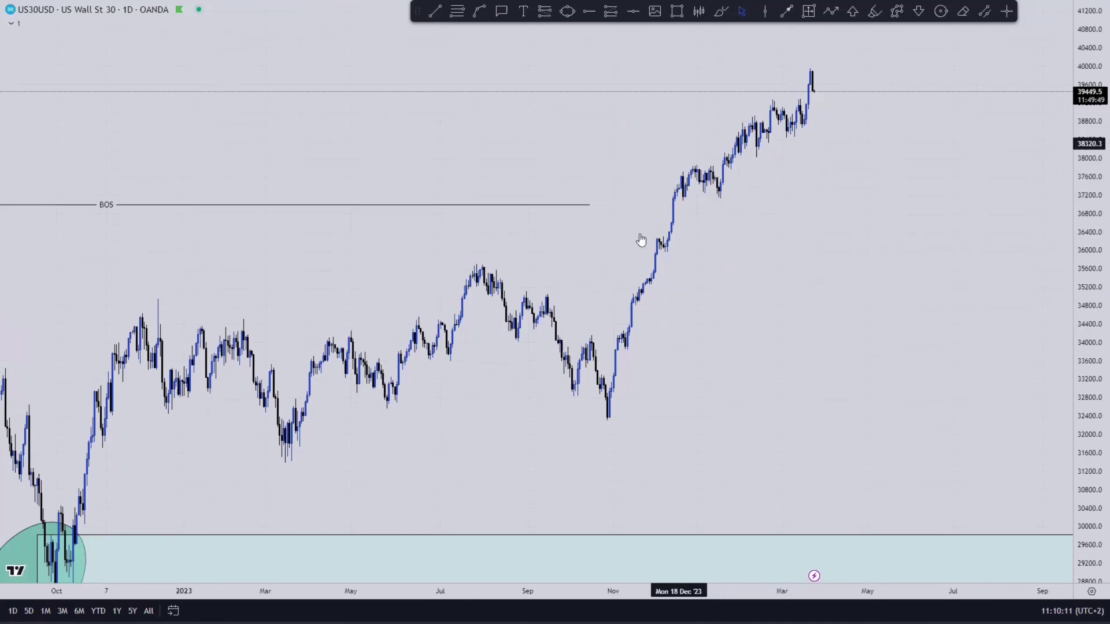
left_click_drag(764, 233, 769, 261)
left_click_drag(871, 184, 1004, 156)
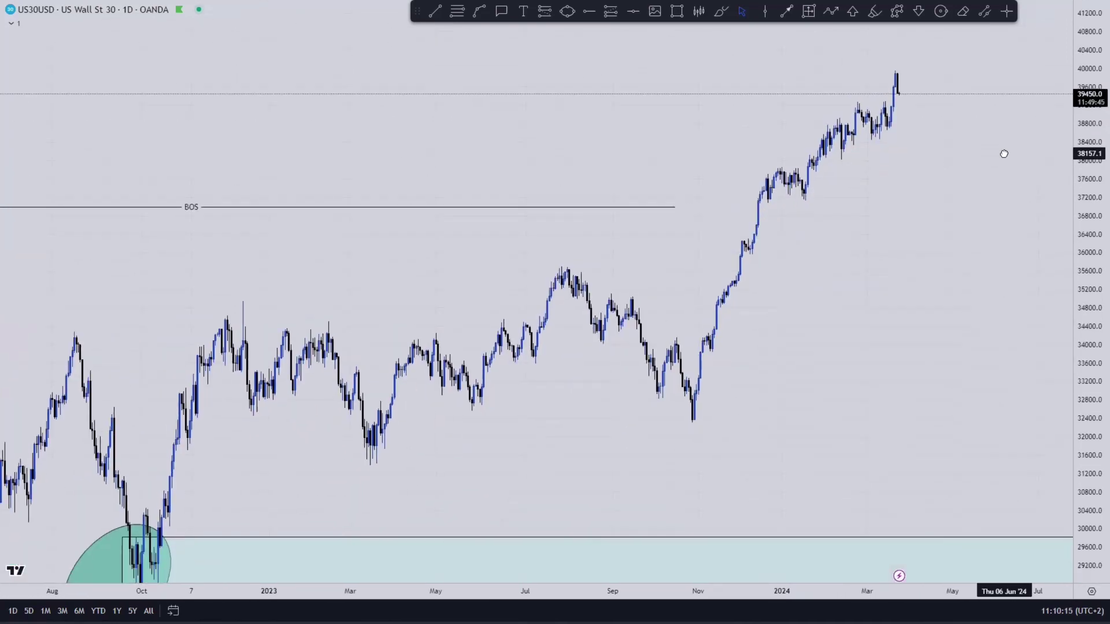
left_click_drag(884, 248, 976, 188)
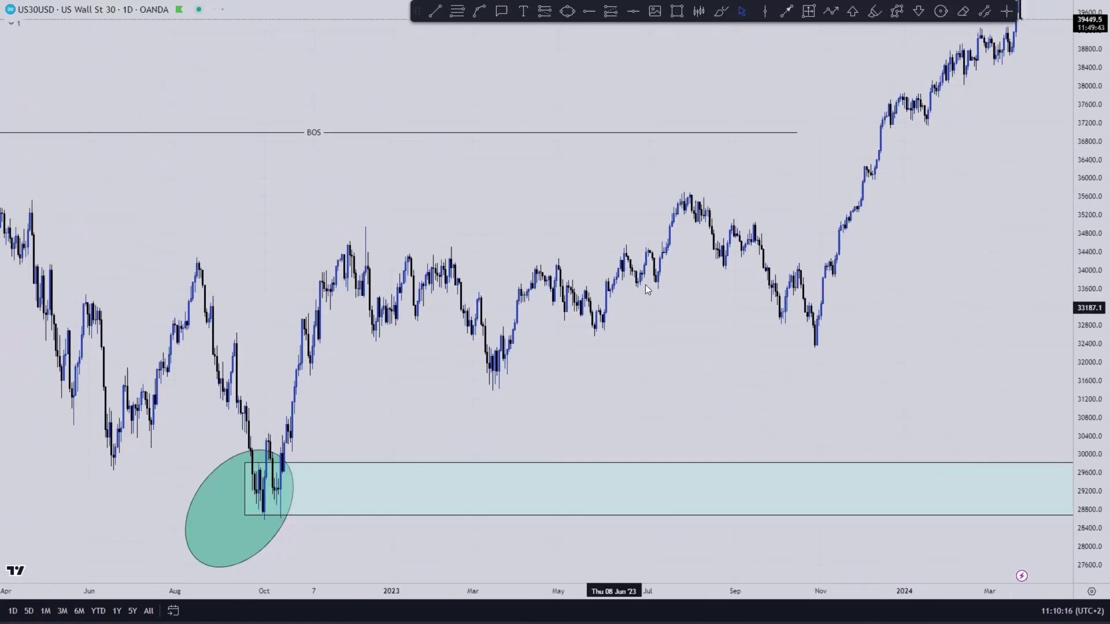
left_click_drag(615, 308, 643, 310)
key("alt+t")
left_click(686, 292)
left_click(790, 291)
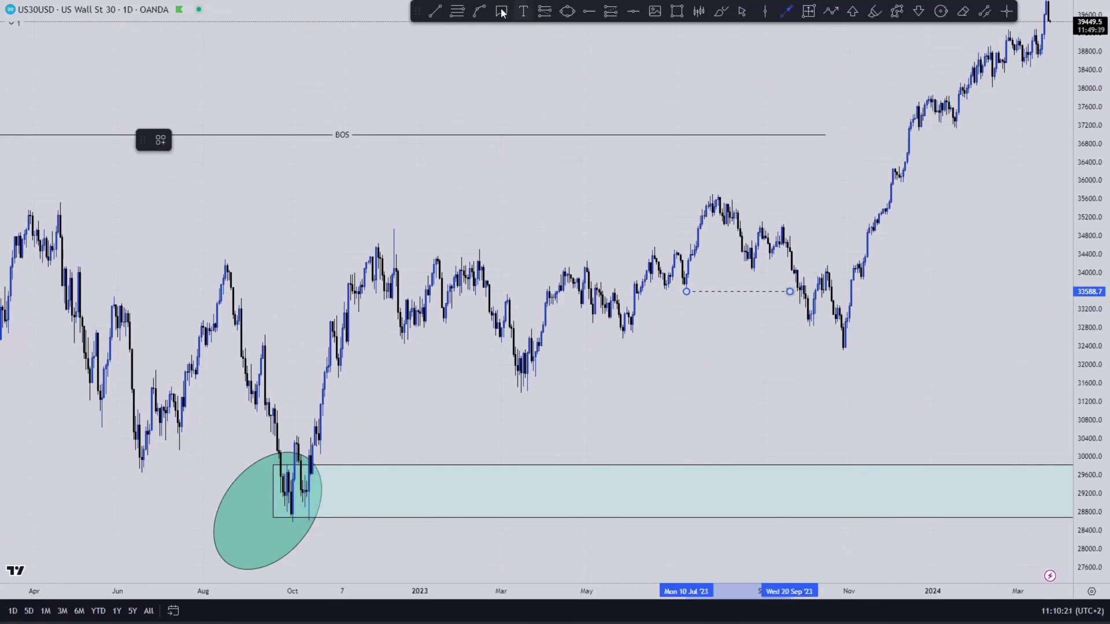
- Draw a horizontal trend line at about 35,722 from the late-July 2023 high to 29 November 2023 and apply the bos template
left_click(431, 12)
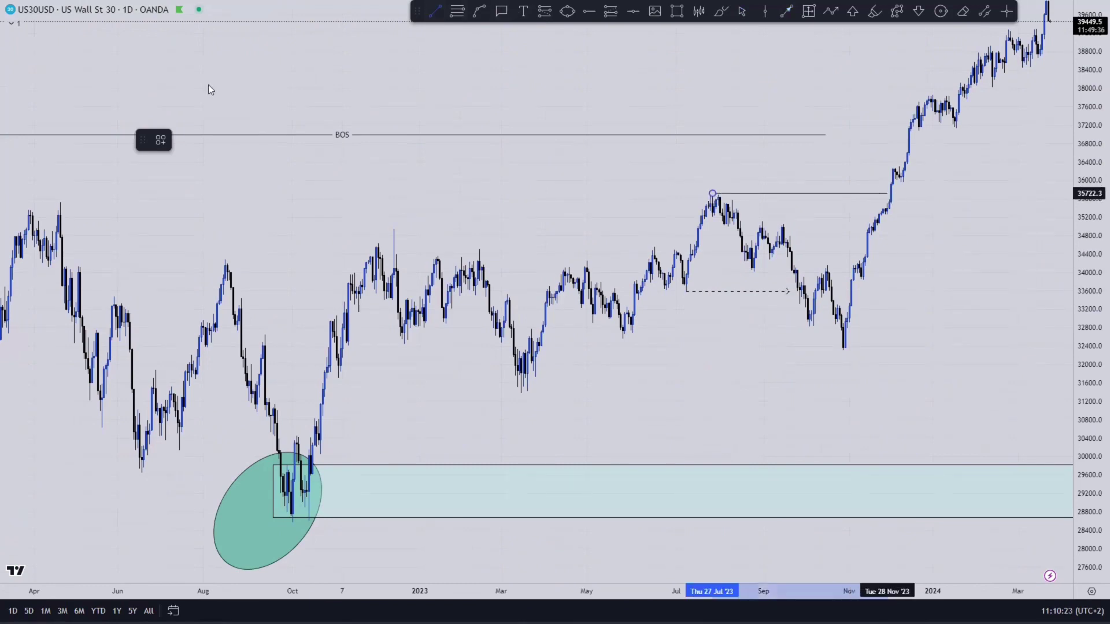
left_click(888, 193)
left_click(160, 139)
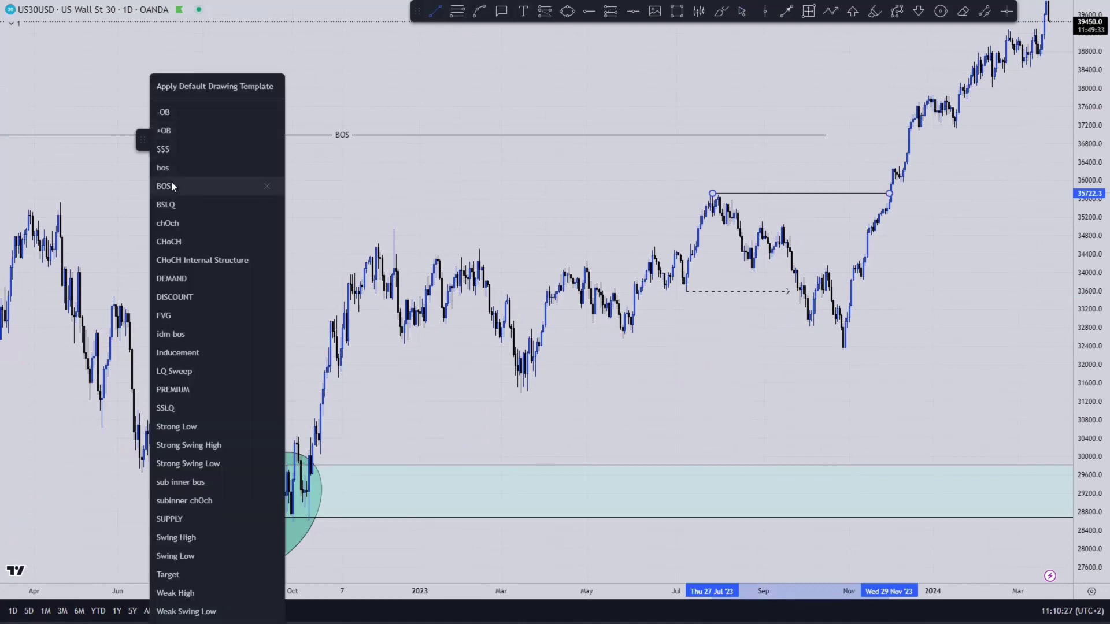
left_click(173, 170)
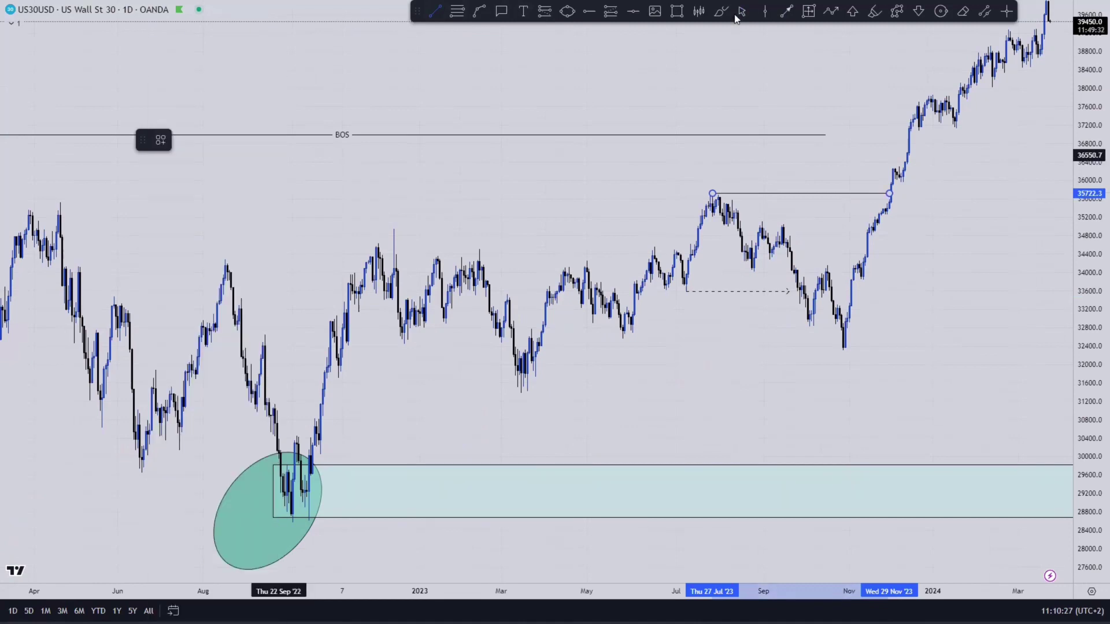
- Draw a dashed horizontal arrow from the 5 March 2024 low at about 38,458 to 17 April 2024
left_click_drag(950, 225, 744, 322)
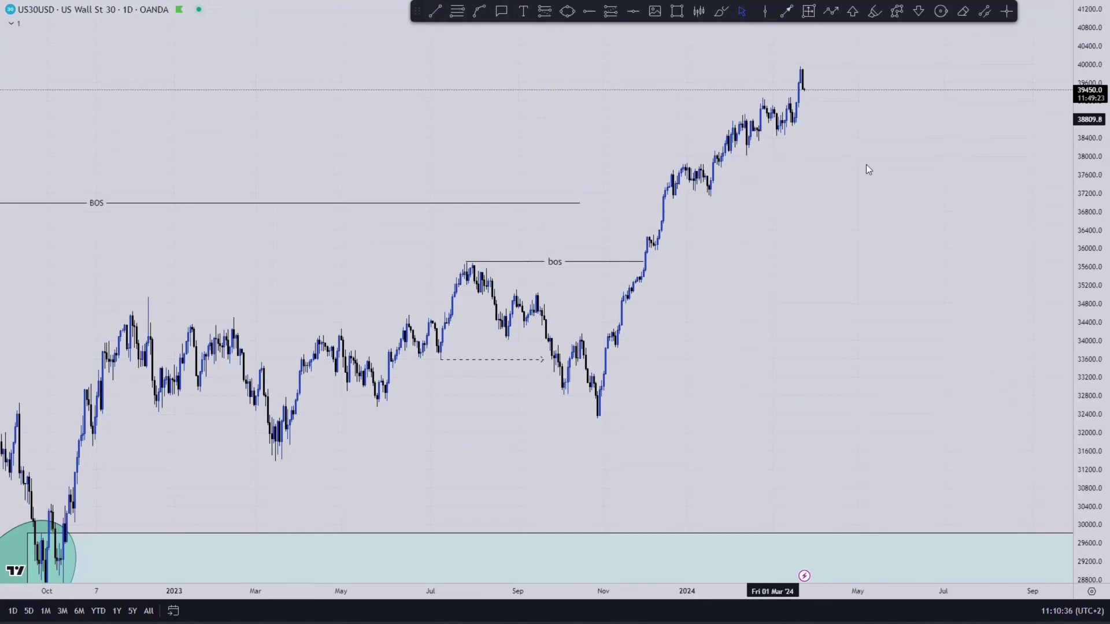
left_click_drag(829, 198, 822, 202)
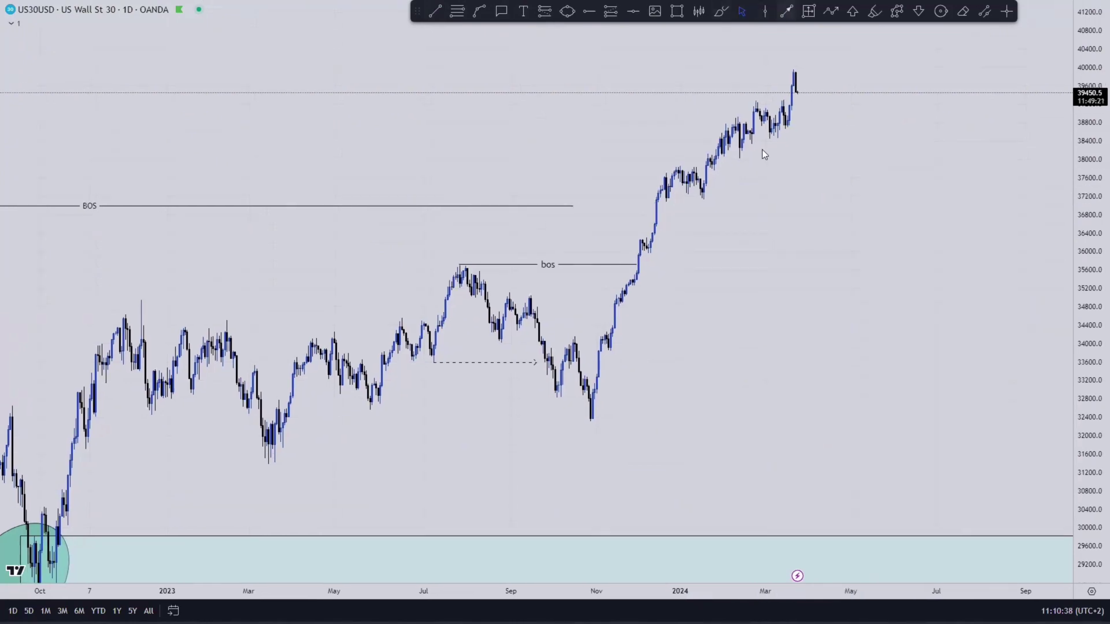
key("alt+t")
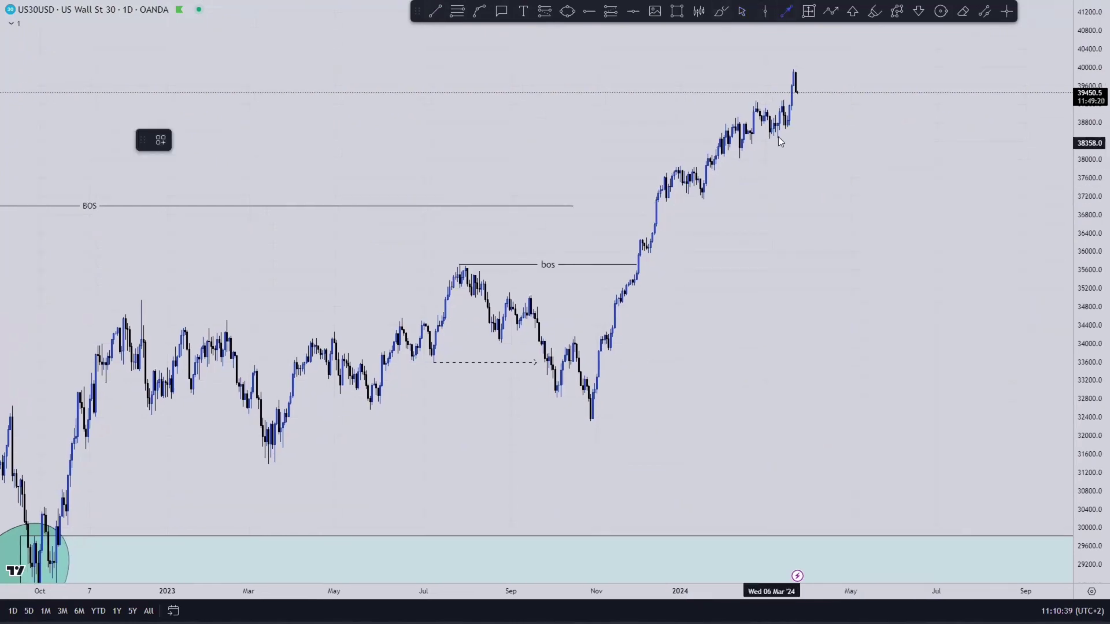
left_click(830, 138)
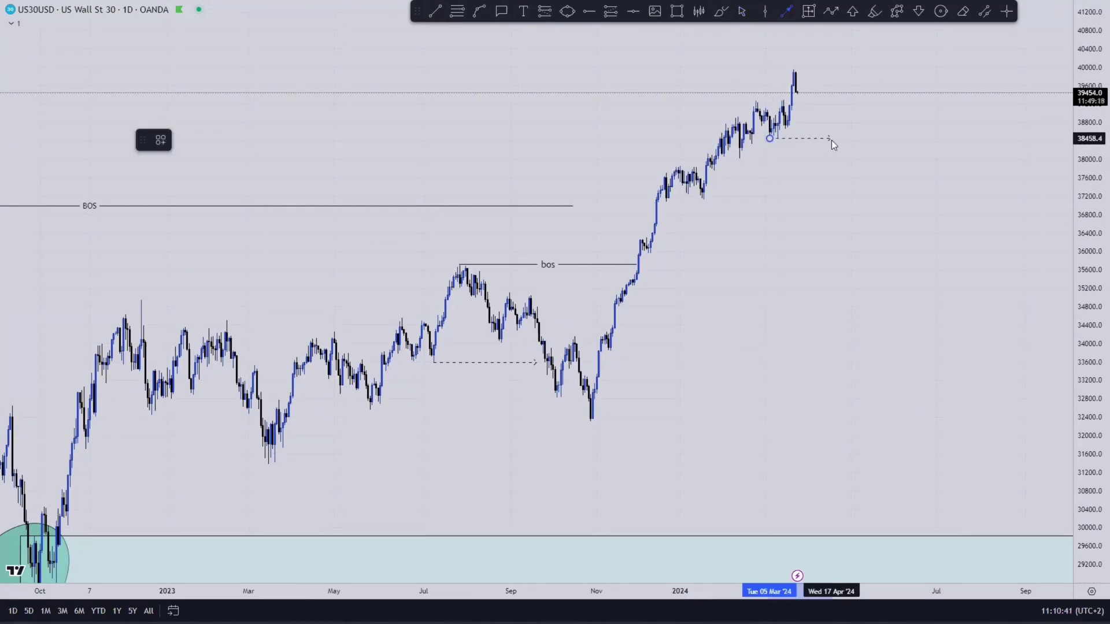
left_click(800, 243)
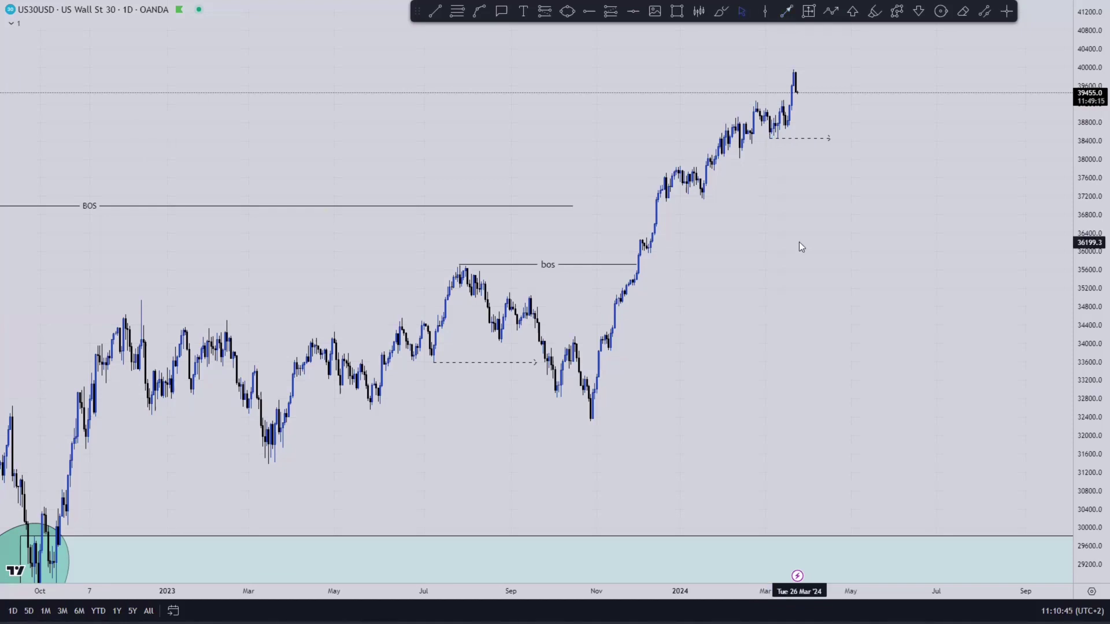
- Draw a rectangle over the October 2023 low from about 33,308 to 32,304, extending to 25 June 2024, and fill it pale teal
left_click_drag(1093, 260, 1092, 218)
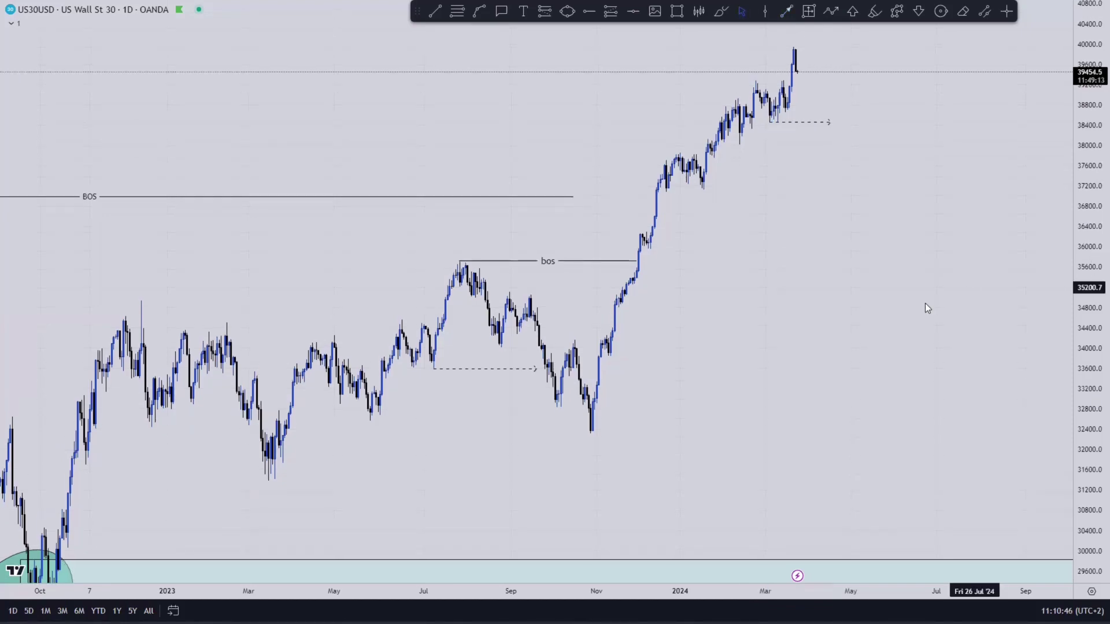
left_click_drag(937, 290, 913, 294)
left_click(676, 12)
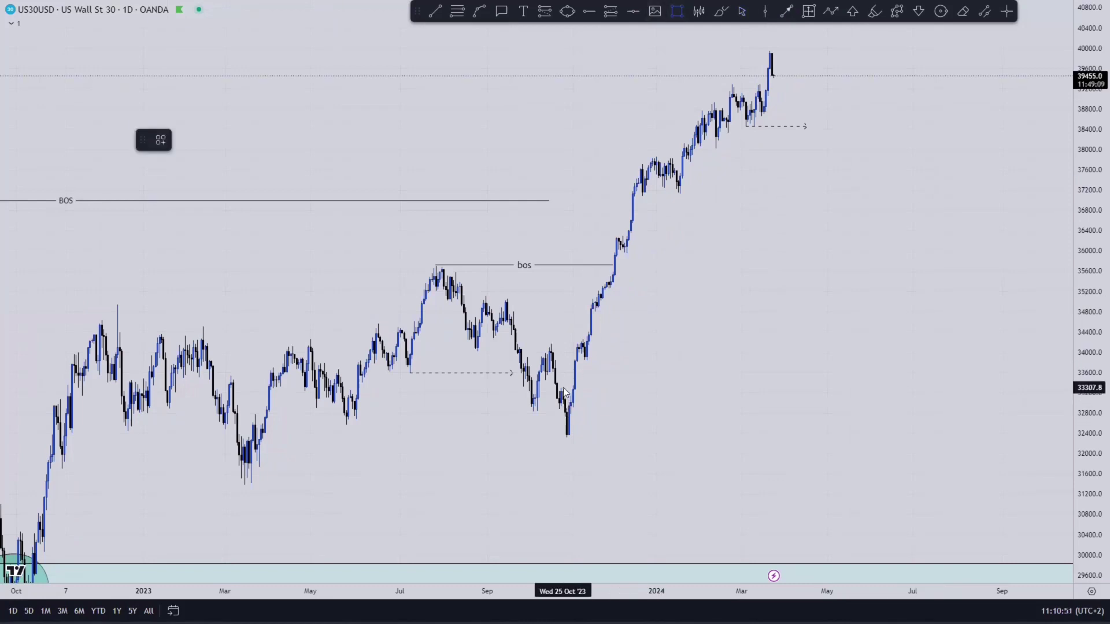
left_click(905, 438)
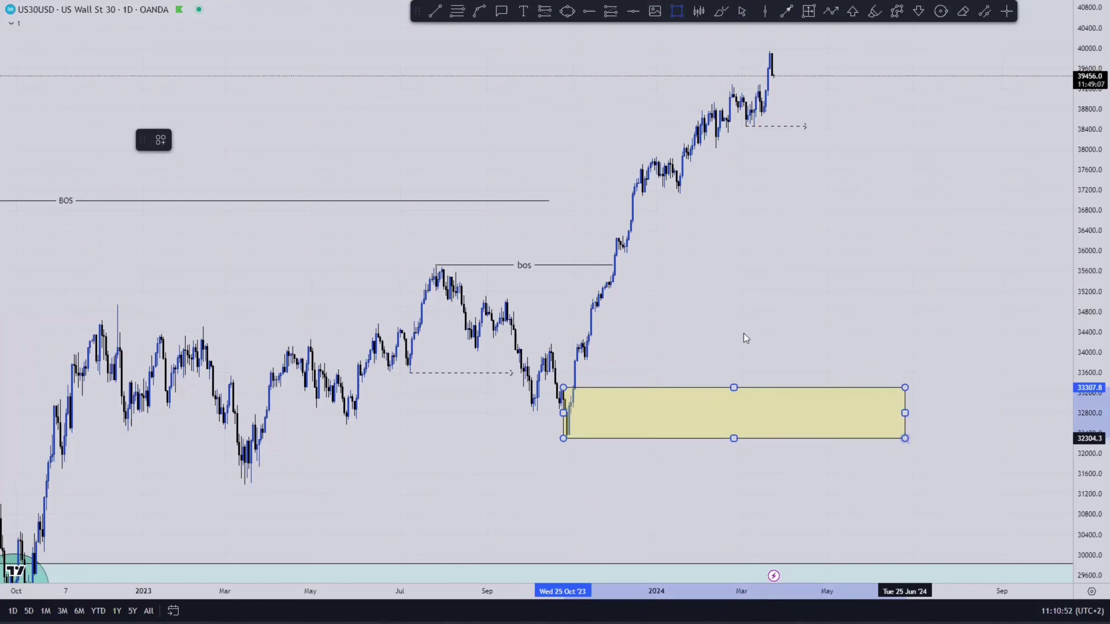
left_click(204, 139)
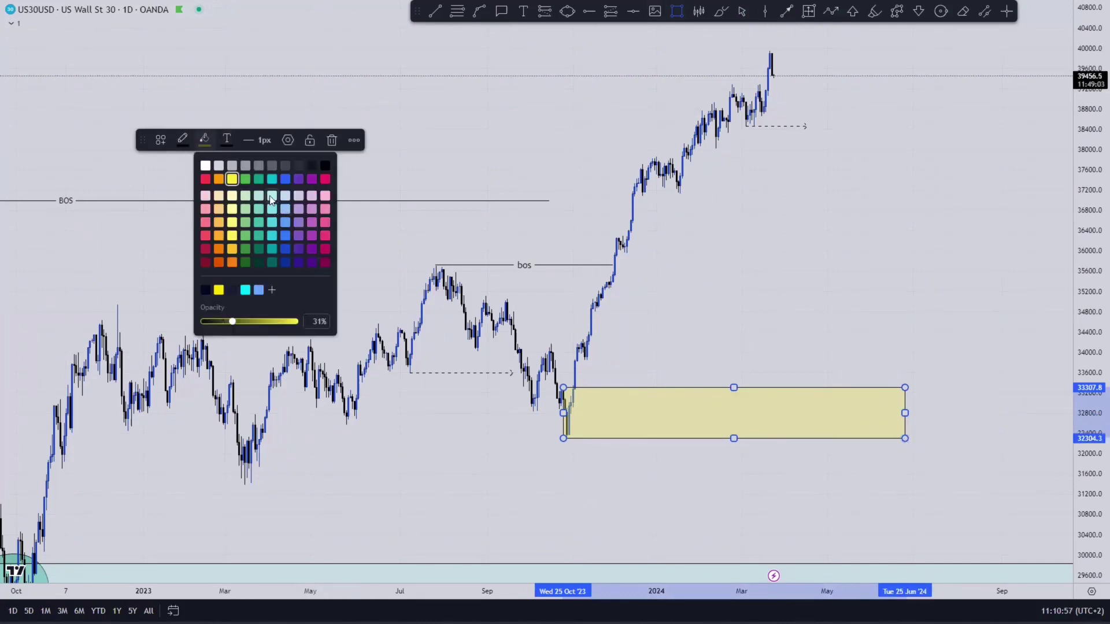
left_click(271, 196)
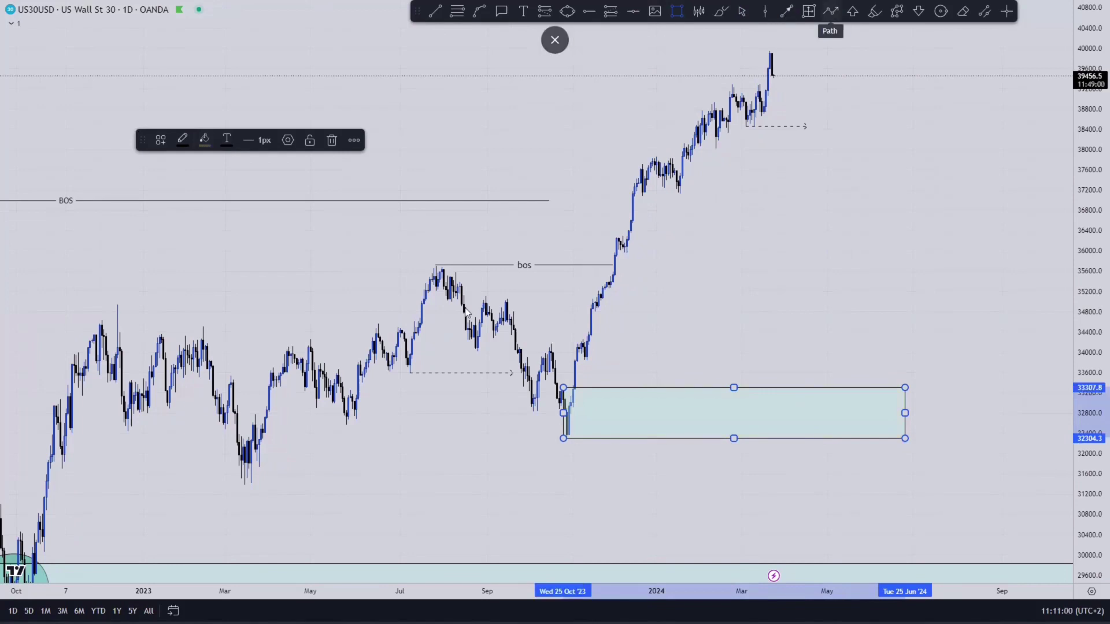
- Start a path at the late-July 2023 high and trace the falling swings down to the 27 October 2023 low
left_click(441, 266)
left_click(475, 345)
left_click(507, 299)
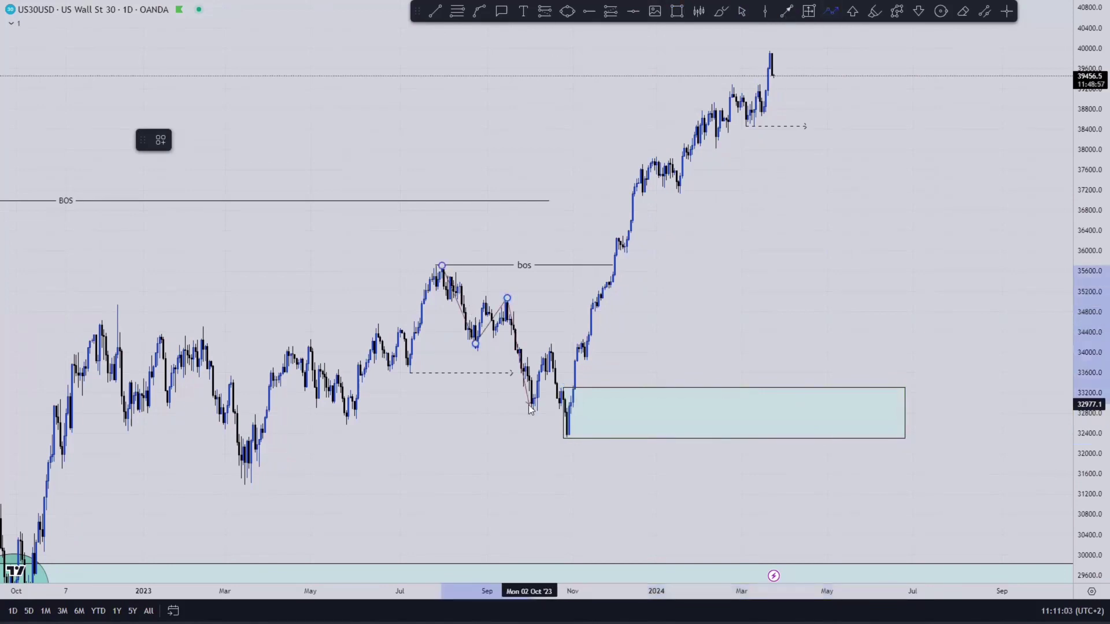
left_click(530, 405)
left_click(552, 341)
left_click(566, 431)
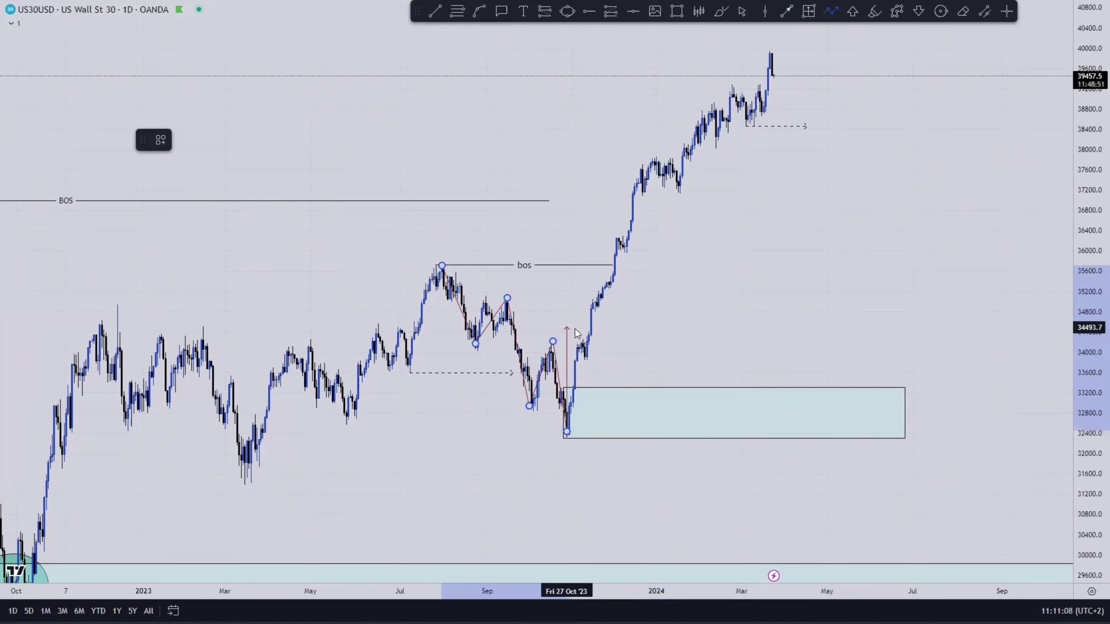
- Continue the path up through the rally's swing highs and lows from November 2023 to the January 2024 pullback
left_click(578, 337)
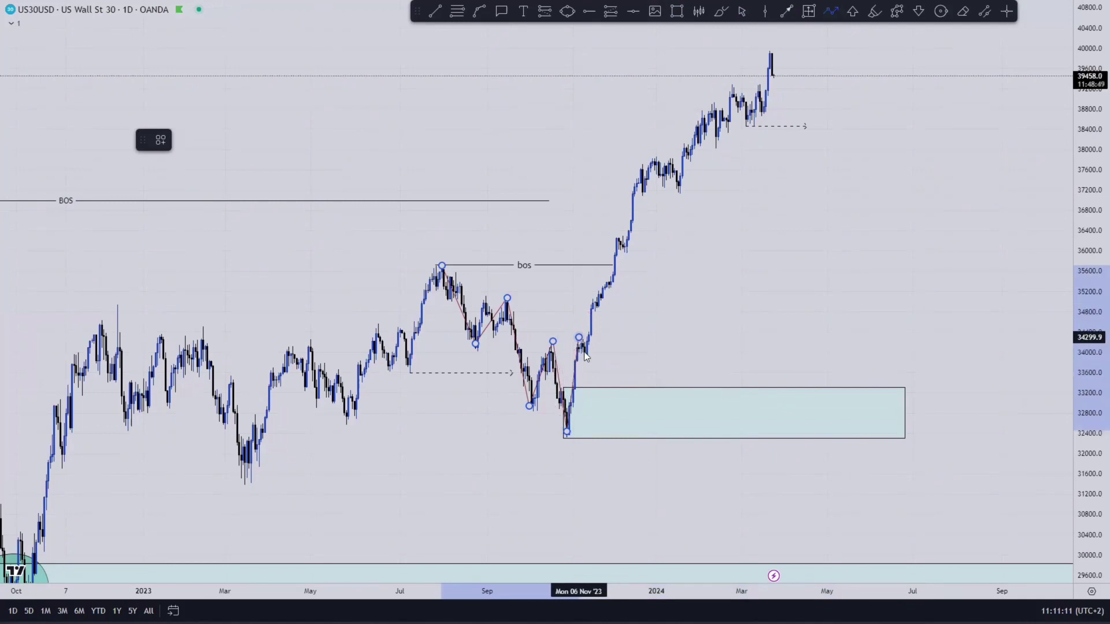
left_click(586, 366)
left_click(600, 277)
left_click(606, 301)
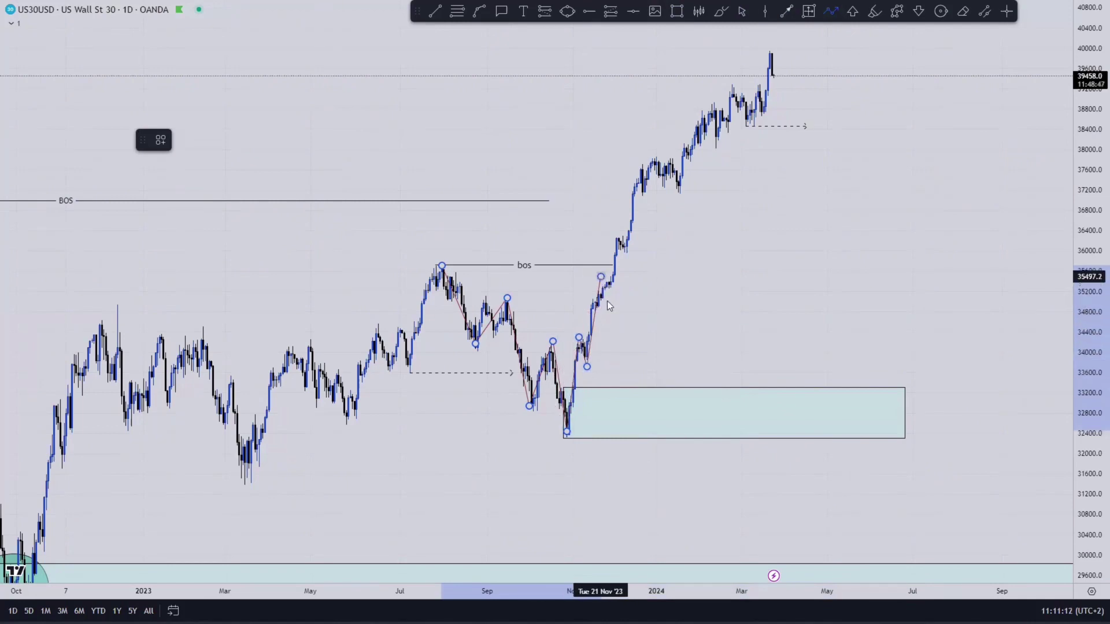
left_click(614, 238)
left_click(624, 254)
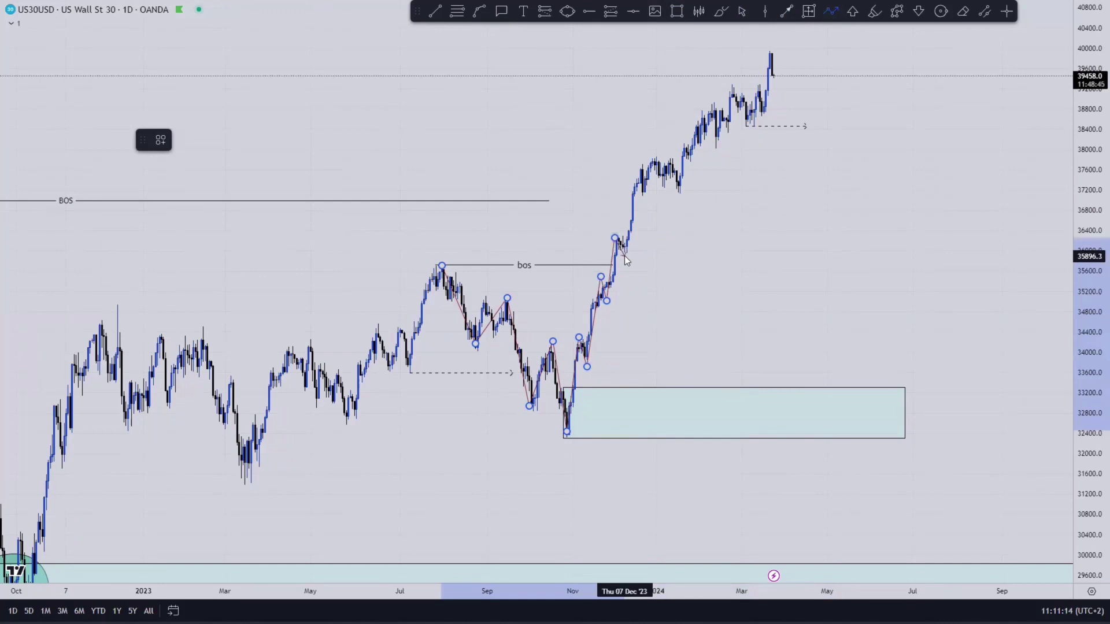
left_click(640, 164)
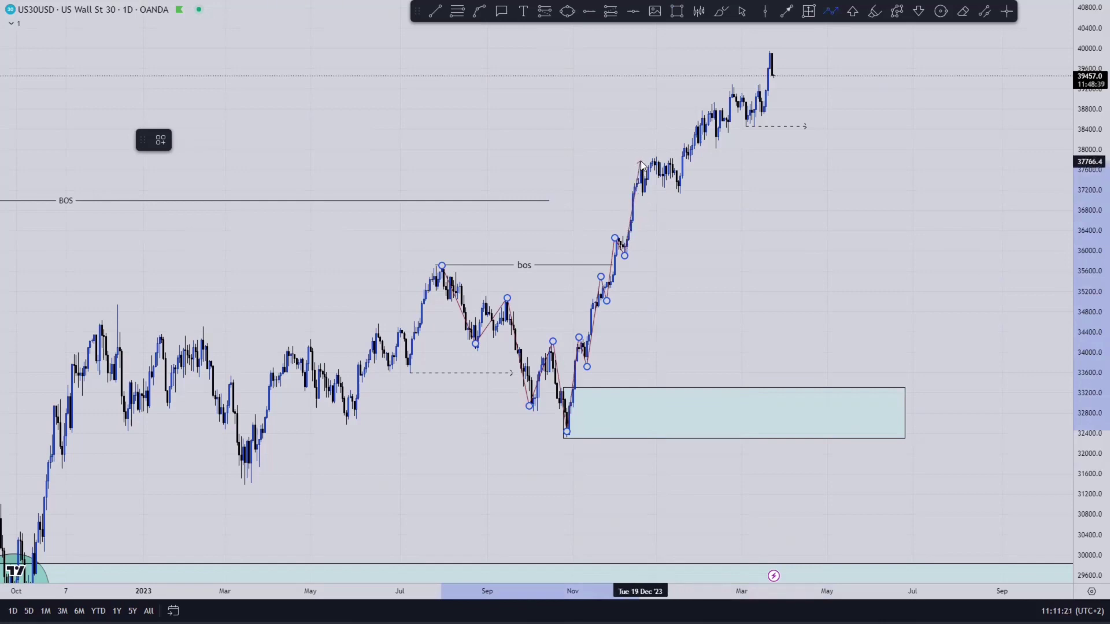
left_click(642, 194)
left_click(659, 155)
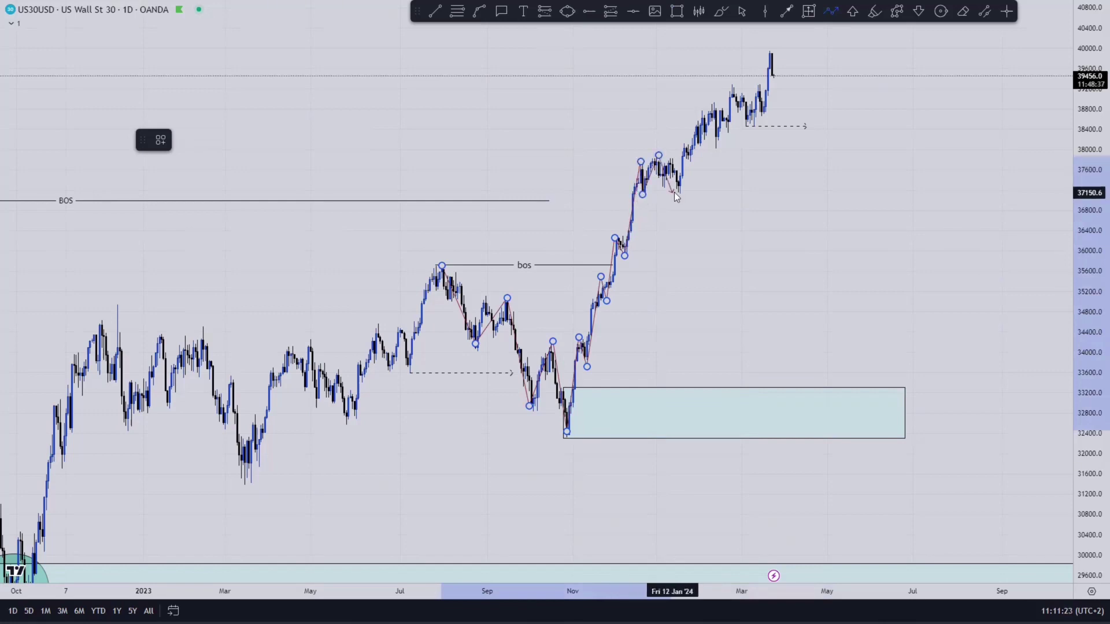
left_click(688, 187)
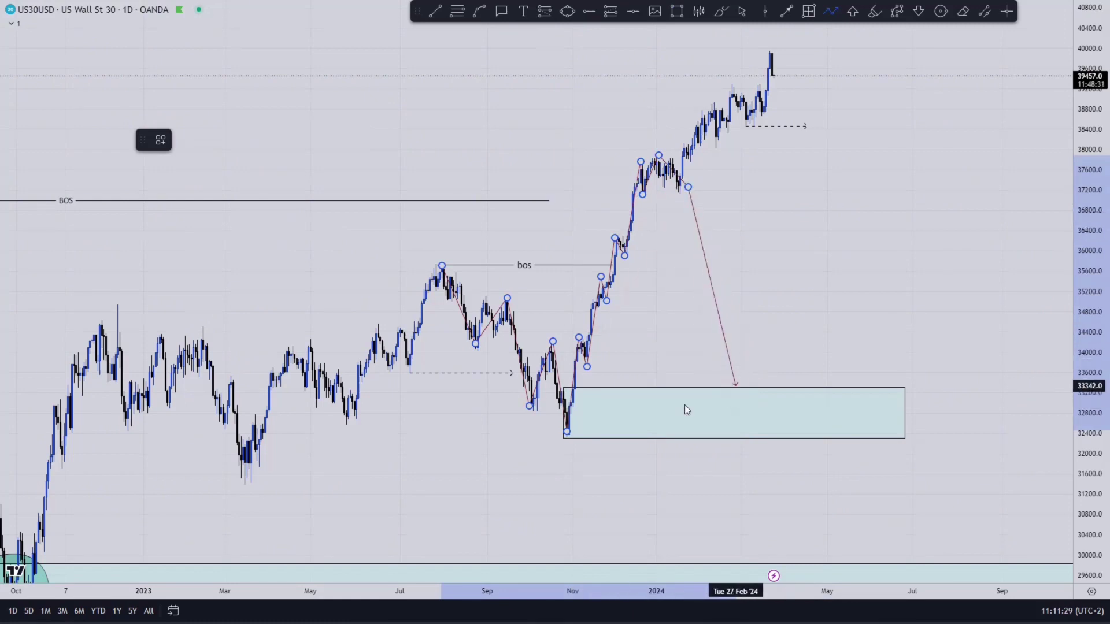
- Extend the path through the February and early-March 2024 swings up to the March 2024 high at about 40,000
double_click(691, 189)
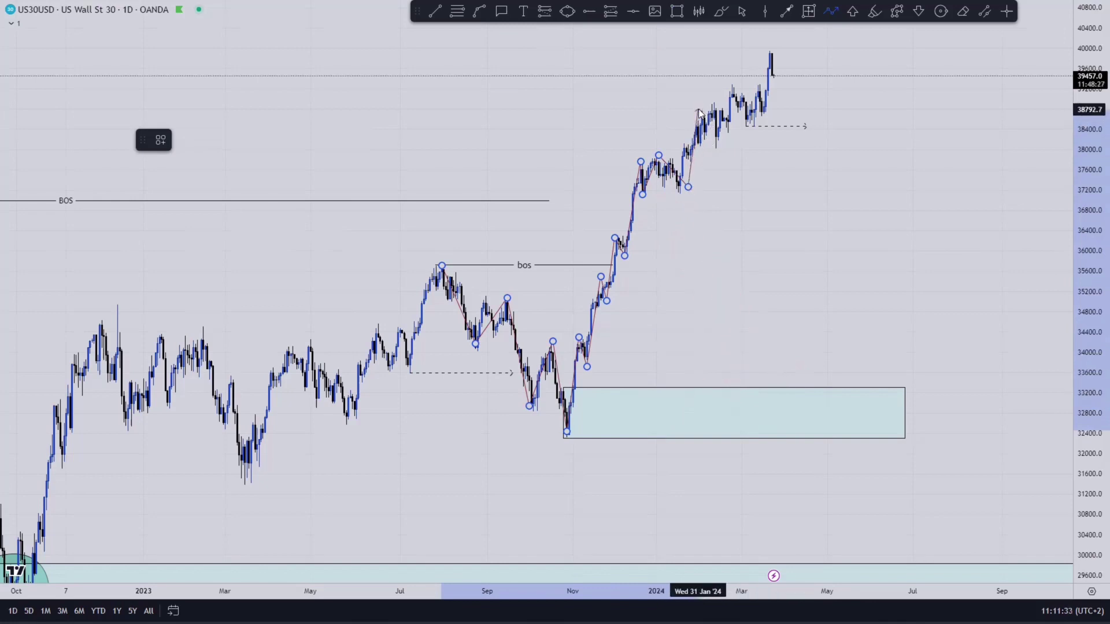
left_click(698, 118)
left_click(700, 149)
left_click(716, 98)
left_click(712, 152)
left_click(729, 86)
left_click(748, 124)
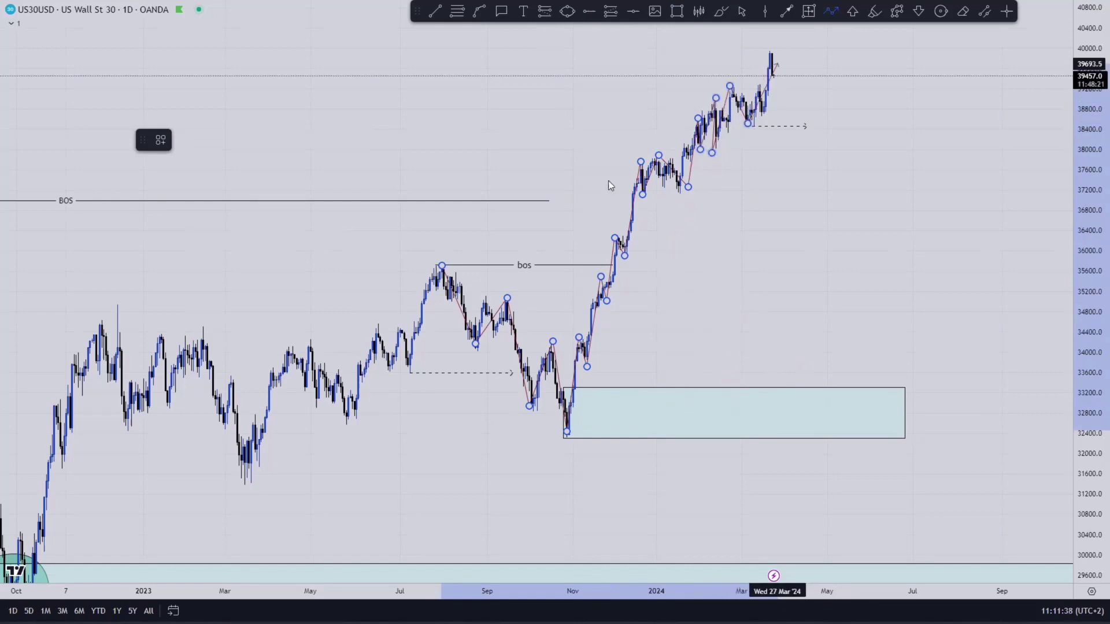
left_click(773, 46)
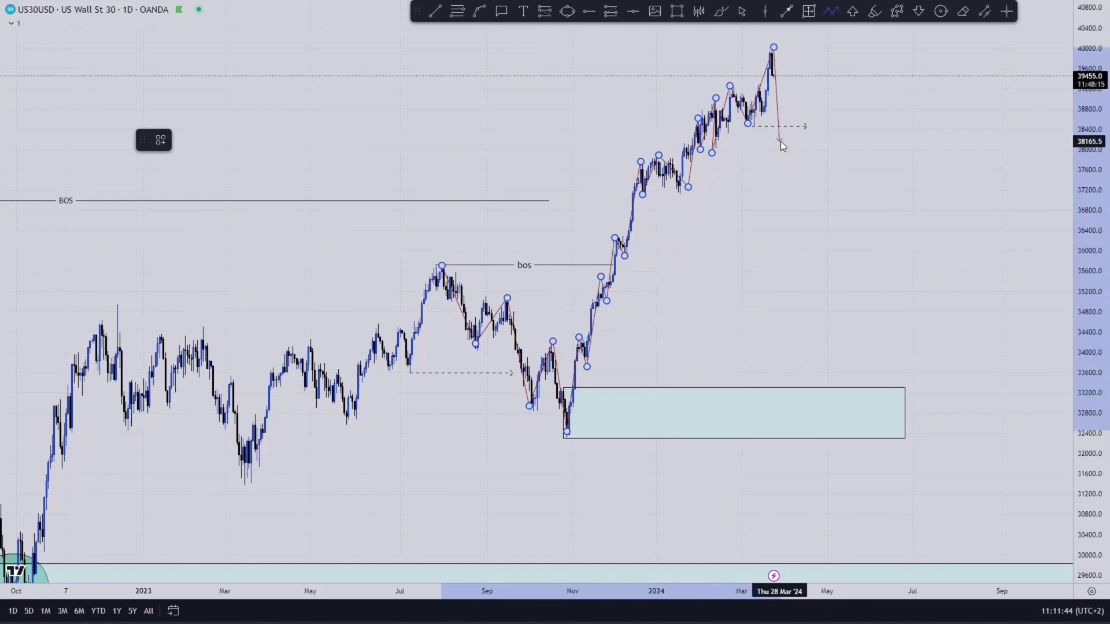
- Project the path as a zigzag of lower highs and lower lows from the March 2024 high into the teal demand zone
left_click(784, 141)
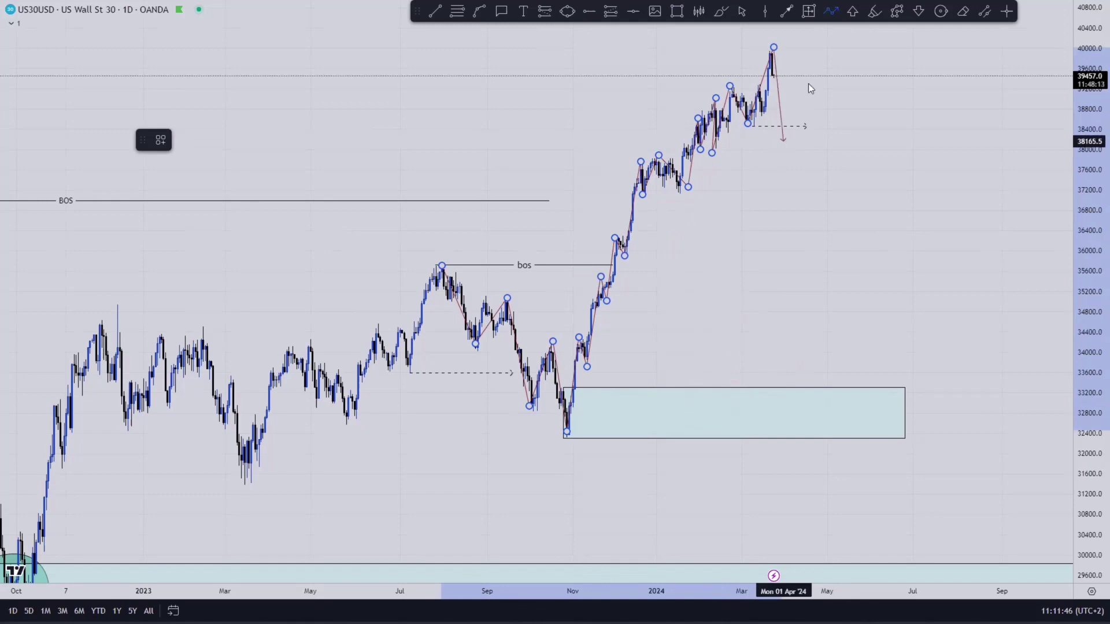
double_click(808, 79)
left_click(813, 180)
left_click(835, 147)
left_click(839, 205)
left_click(861, 180)
left_click(853, 246)
left_click(876, 218)
left_click(867, 291)
left_click(887, 263)
left_click(885, 327)
left_click(904, 313)
left_click(901, 386)
left_click(912, 348)
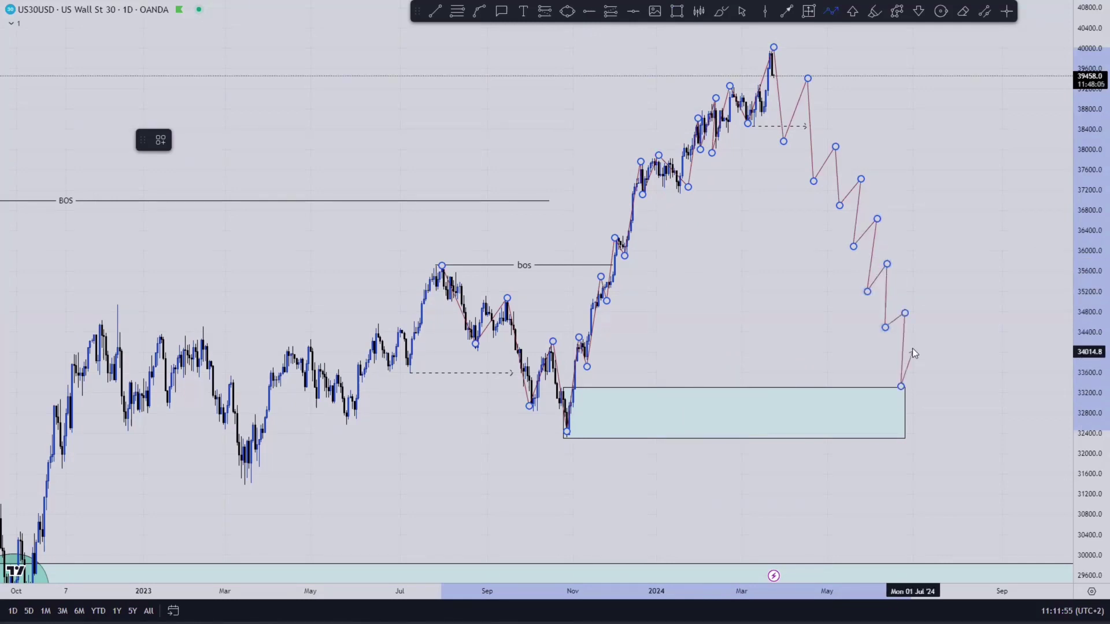
- Project a rebound from the demand zone up to about 40,000 in September 2024, and delete the whole path
left_click(928, 410)
left_click(956, 311)
left_click(977, 364)
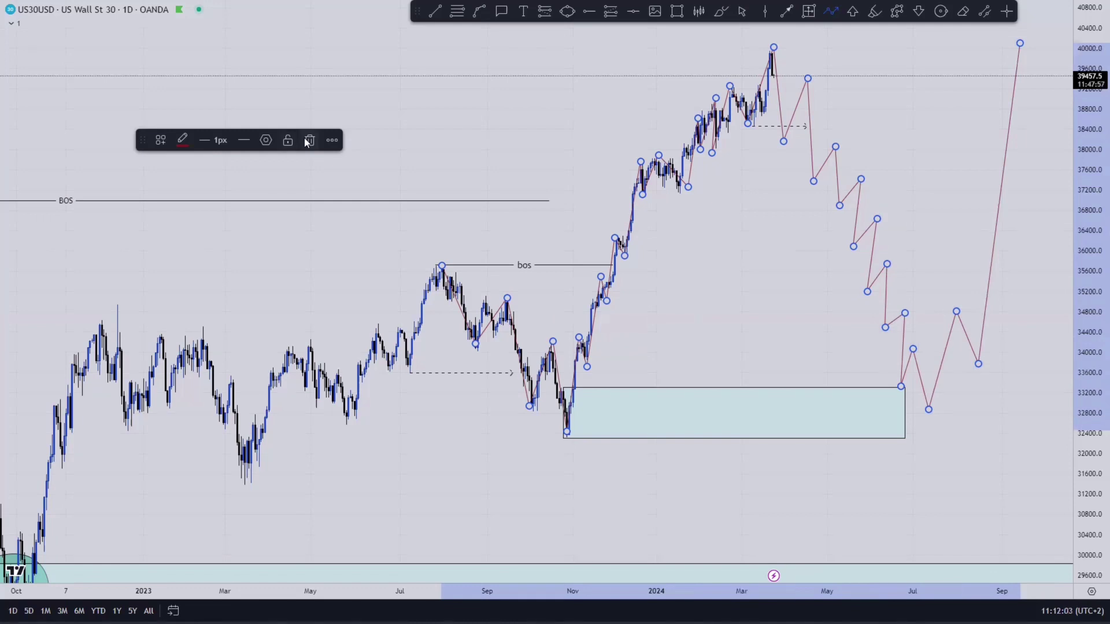
key("Delete")
- Switch the US30USD chart to the 4-hour timeframe and frame the price action from January to March 2024
left_click(742, 11)
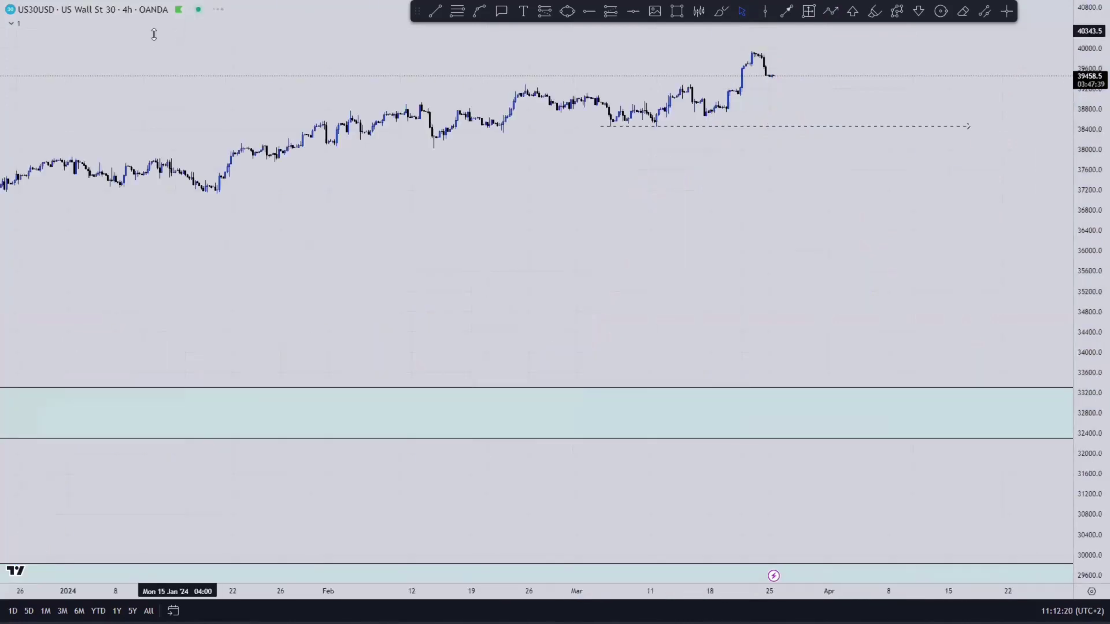
left_click_drag(1094, 317, 1094, 269)
left_click_drag(965, 268, 912, 476)
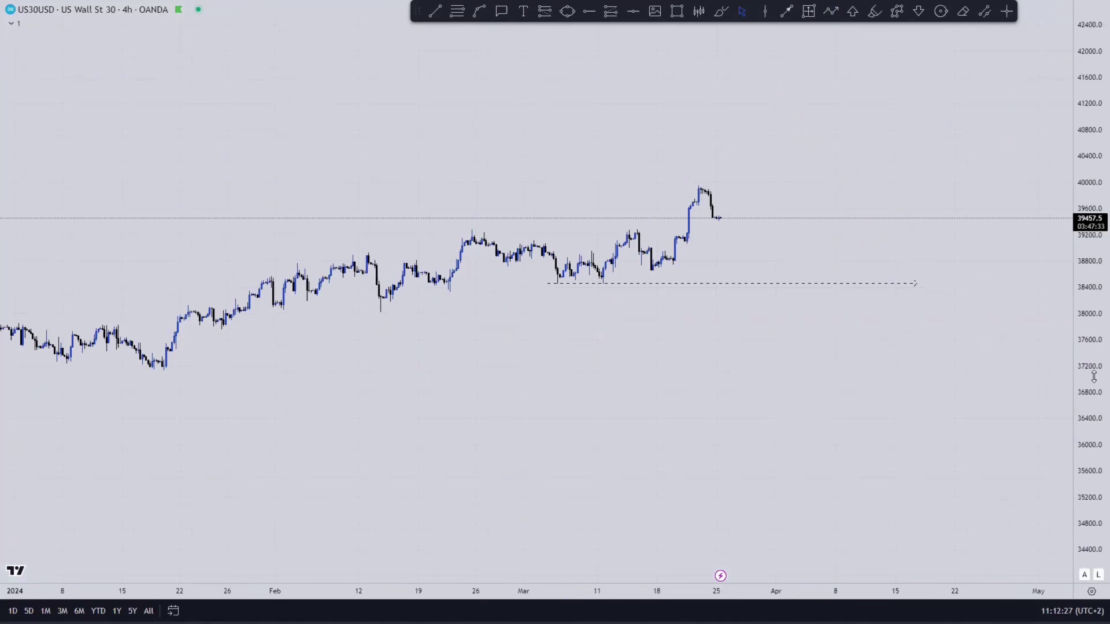
left_click_drag(1094, 376, 1093, 214)
left_click_drag(1094, 325, 1093, 201)
left_click_drag(852, 222, 832, 310)
left_click_drag(1093, 364, 1094, 235)
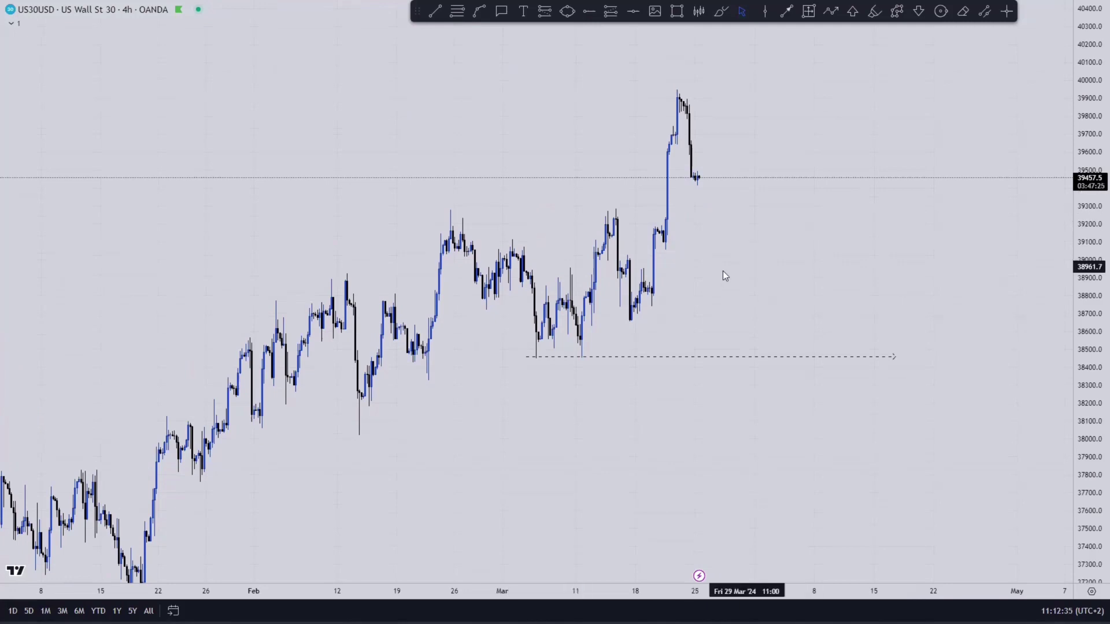
- Draw a horizontal trend line at about 39,287 from the 23 February 2024 high to 20 March 2024 and apply the bos template
left_click(436, 12)
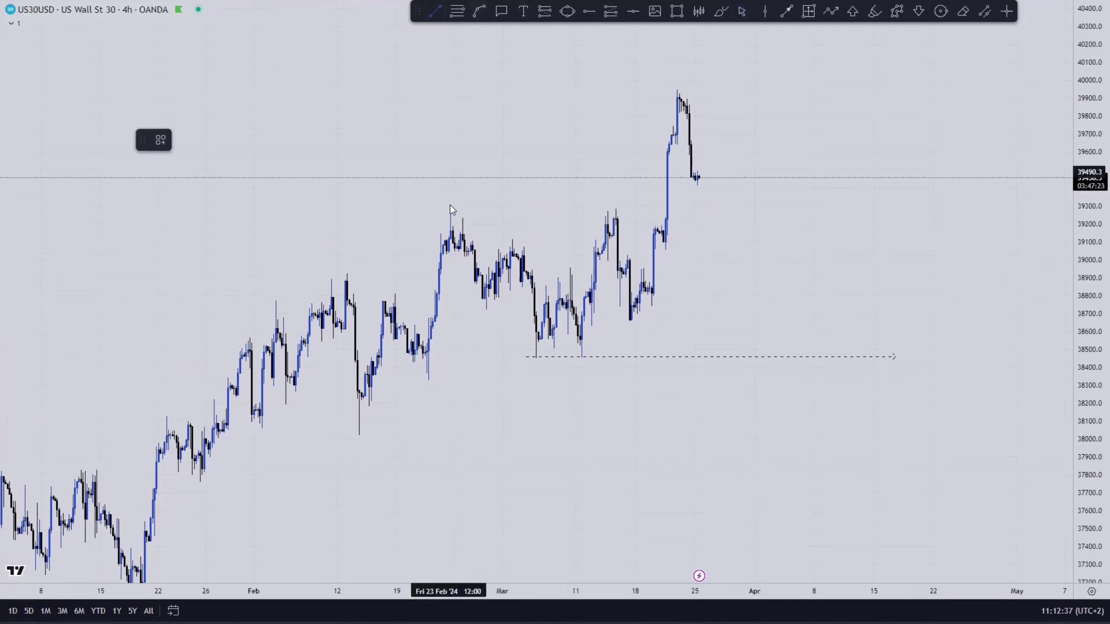
left_click(451, 209)
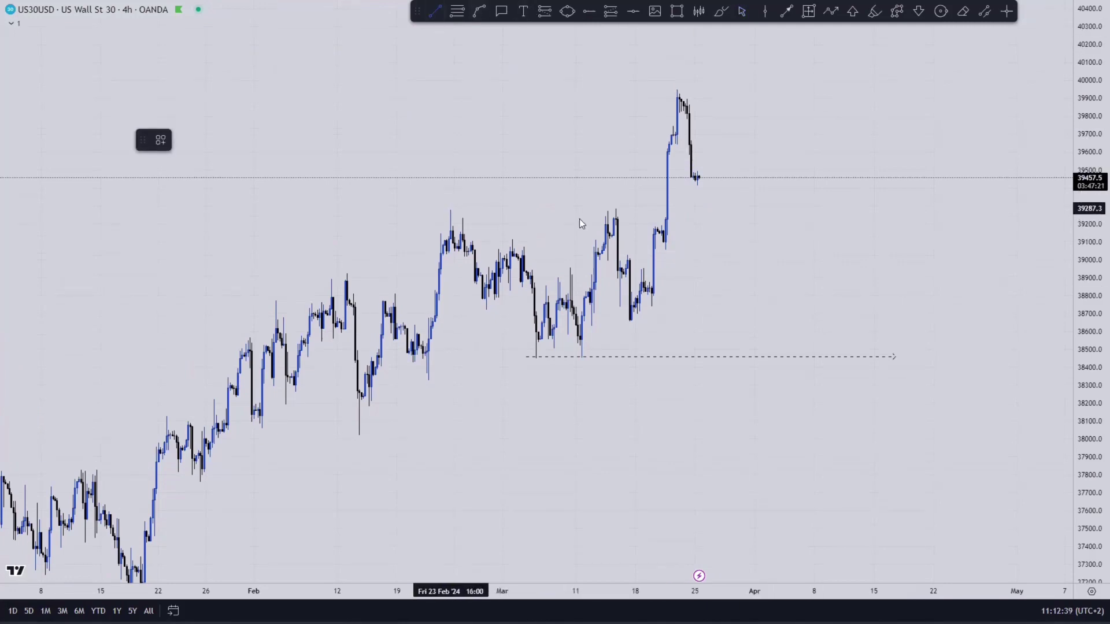
left_click(662, 212)
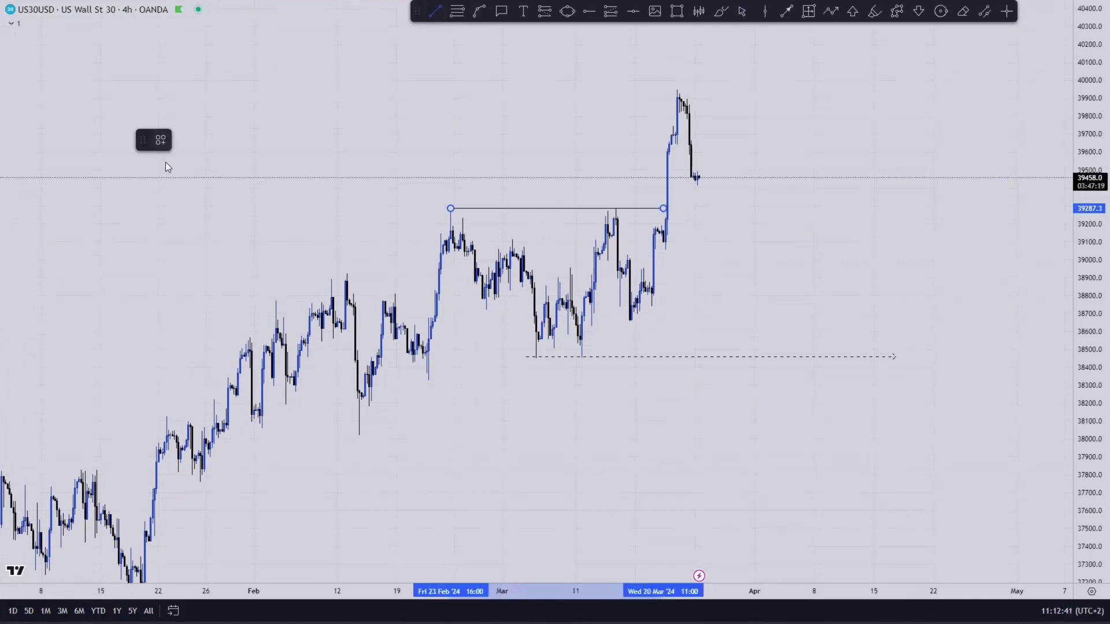
left_click(163, 141)
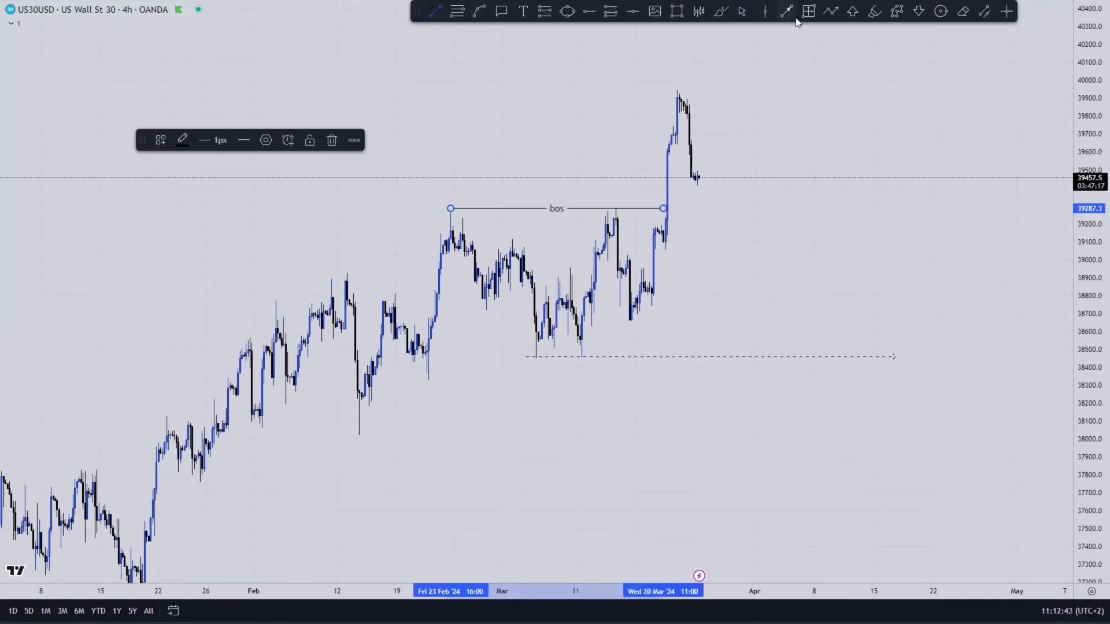
- Draw a dashed horizontal arrow from the 20 March 2024 low at about 39,060 to 28 March 2024, removing any stray arrow
left_click(787, 11)
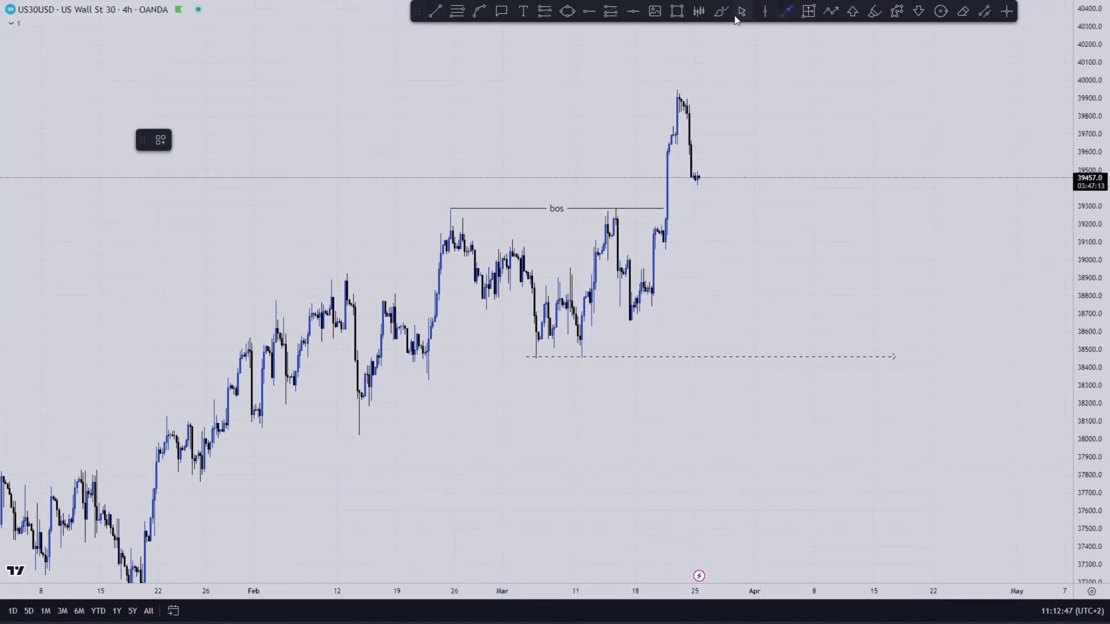
scroll(843, 331, "up", 3)
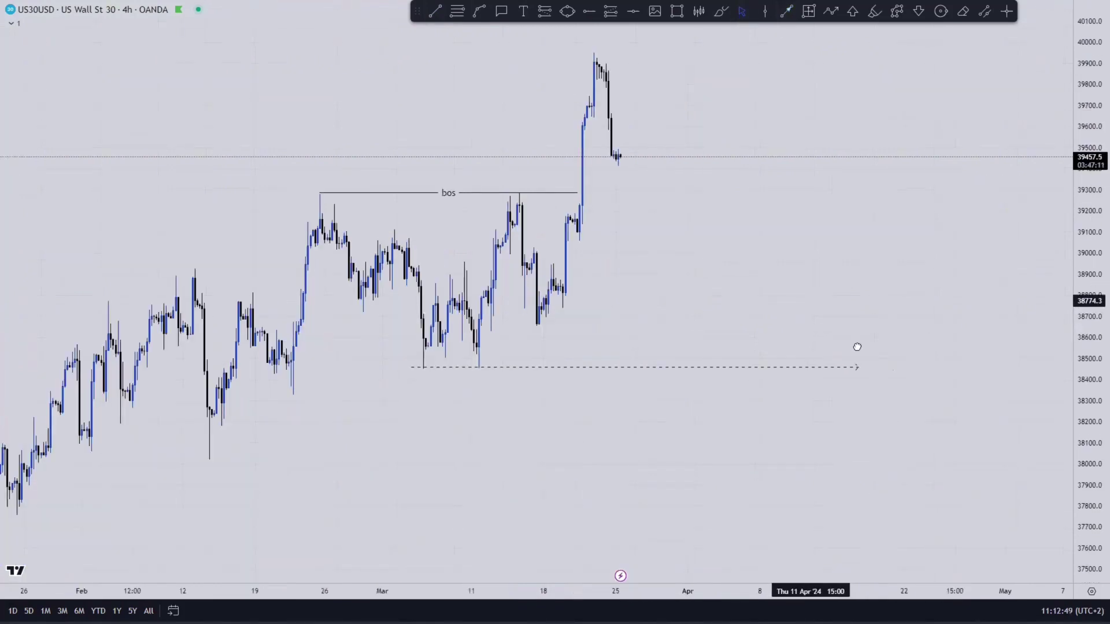
left_click_drag(1093, 303, 1092, 285)
left_click_drag(927, 290, 940, 295)
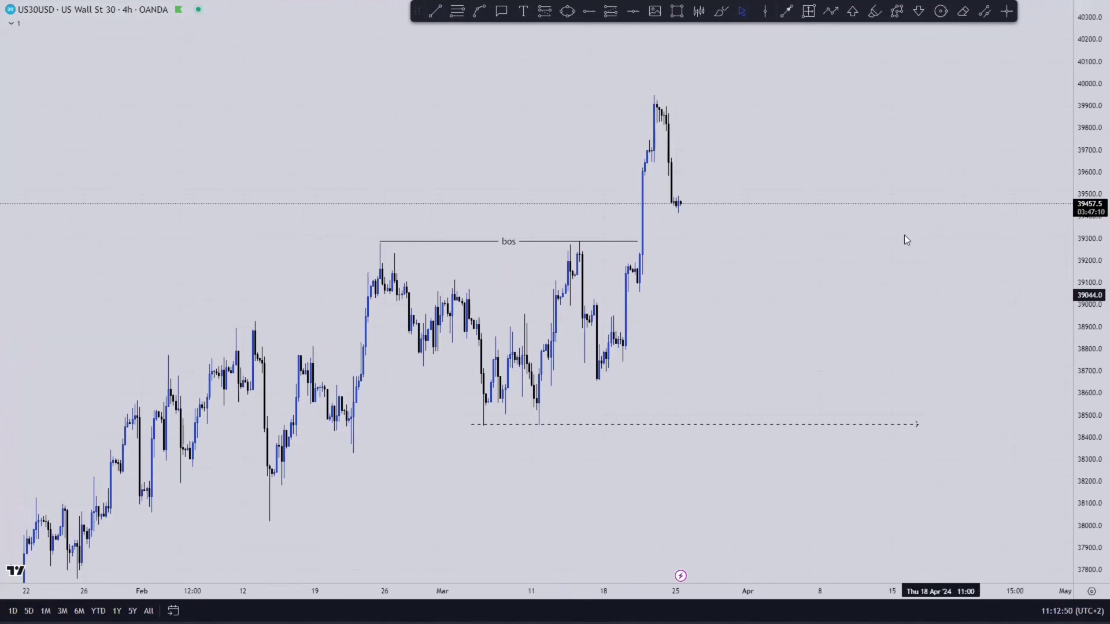
left_click(783, 13)
left_click(648, 299)
left_click(736, 298)
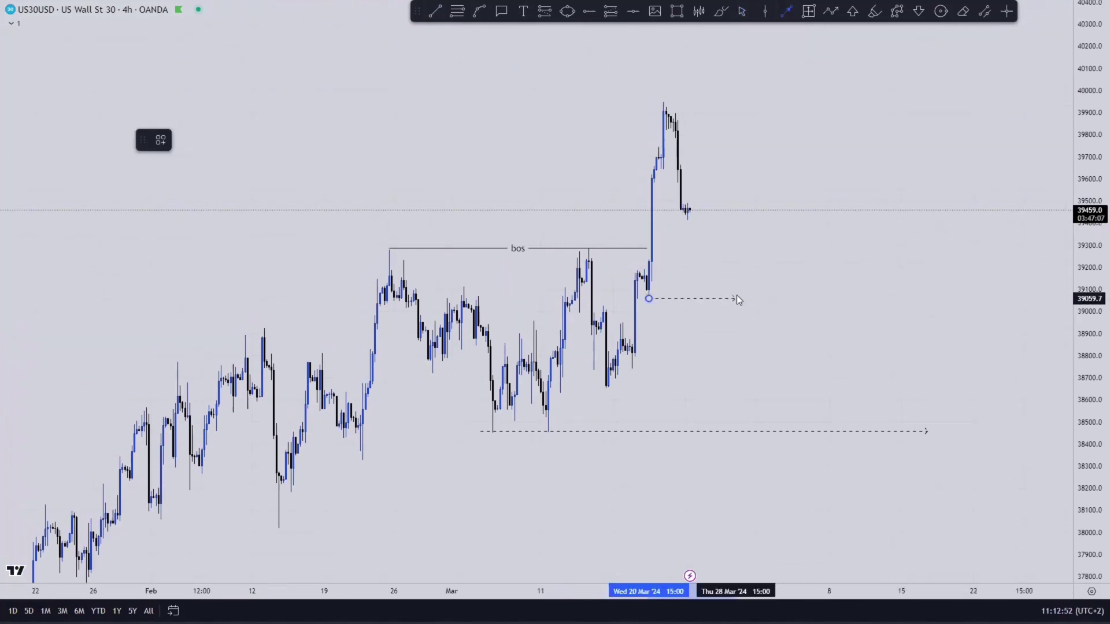
left_click(730, 35)
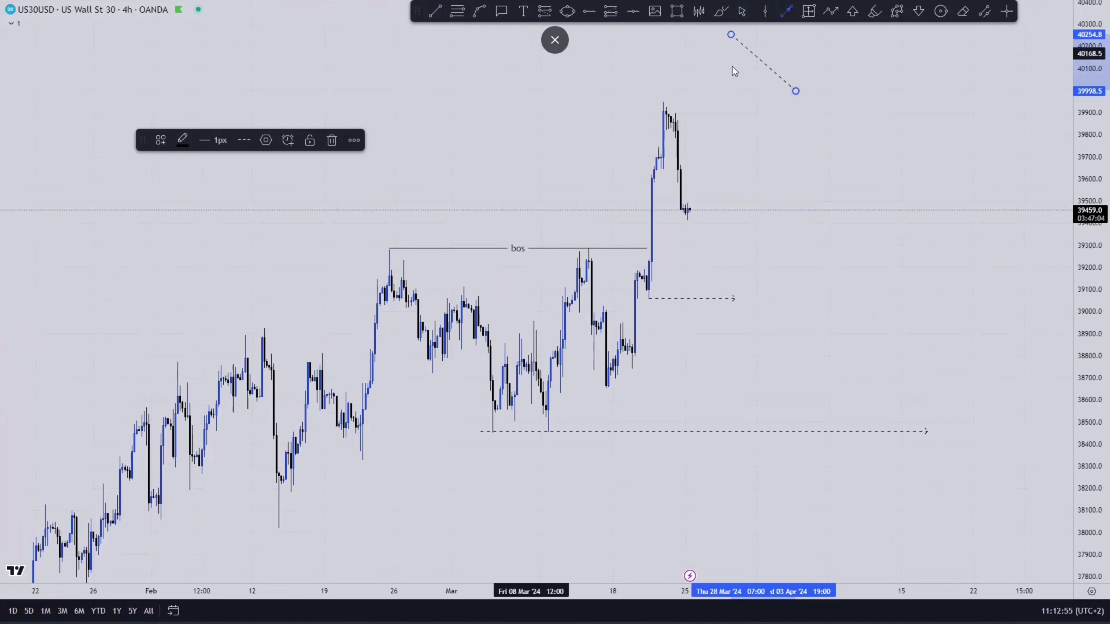
key("Delete")
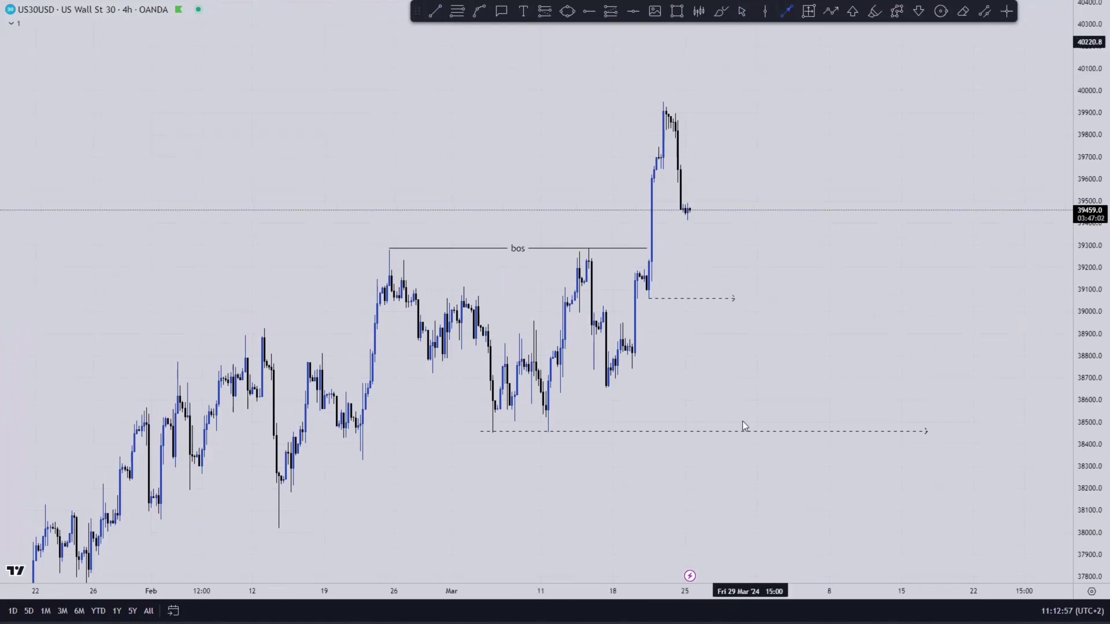
- Replace the dashed arrow at the 5 March 2024 low with a trend line at 38,453 to 10 April 2024, using the chOch template
left_click(725, 431)
key("Delete")
left_click(436, 17)
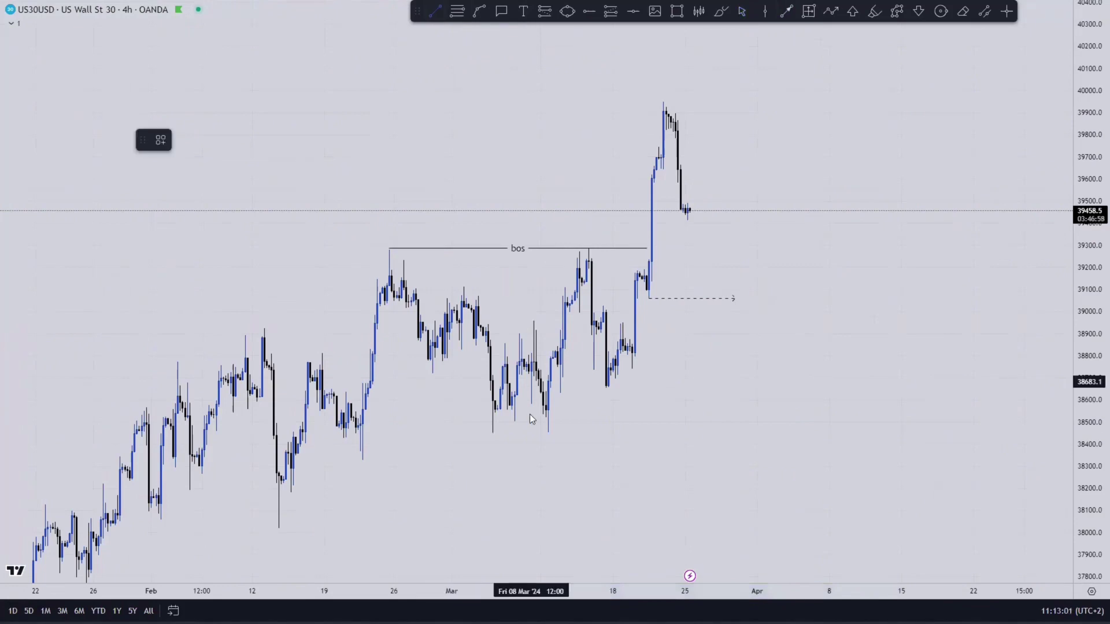
left_click(492, 433)
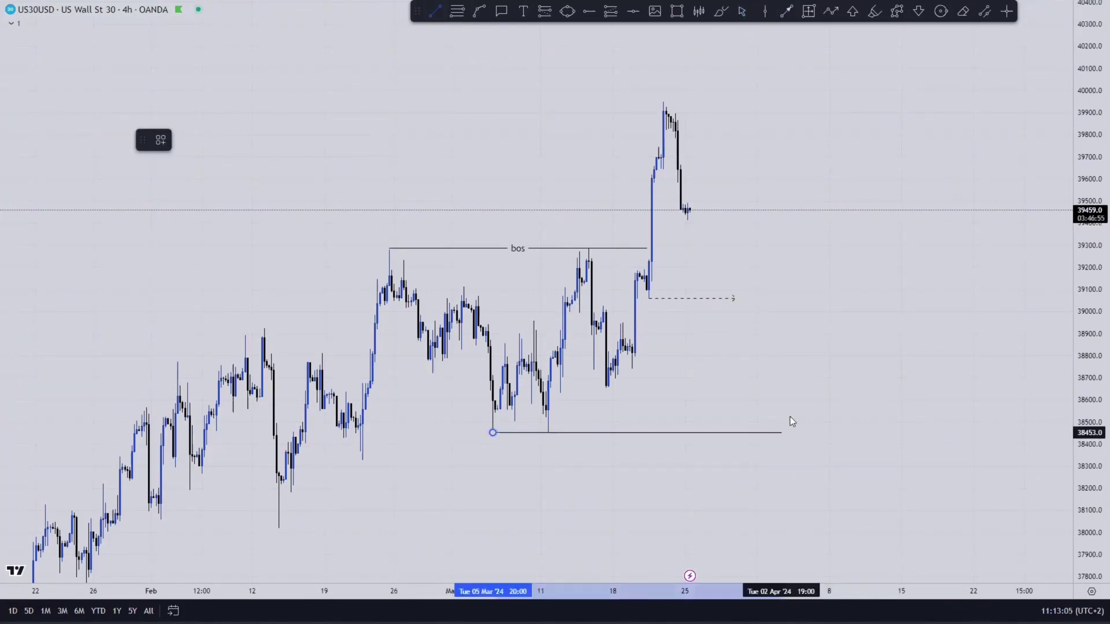
left_click(860, 432)
left_click(161, 147)
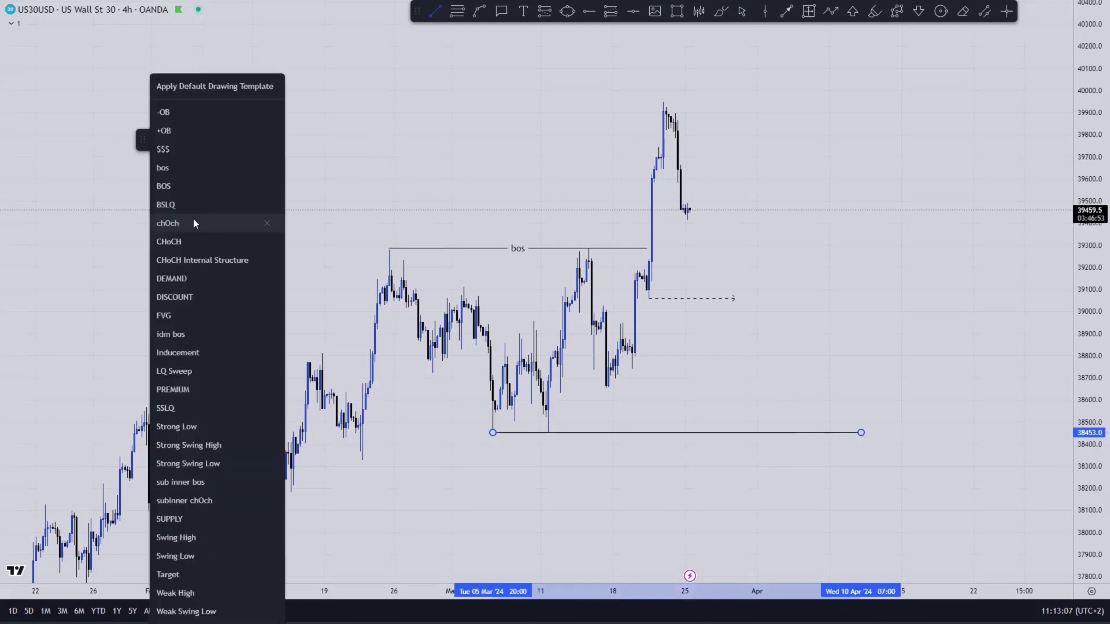
left_click(776, 133)
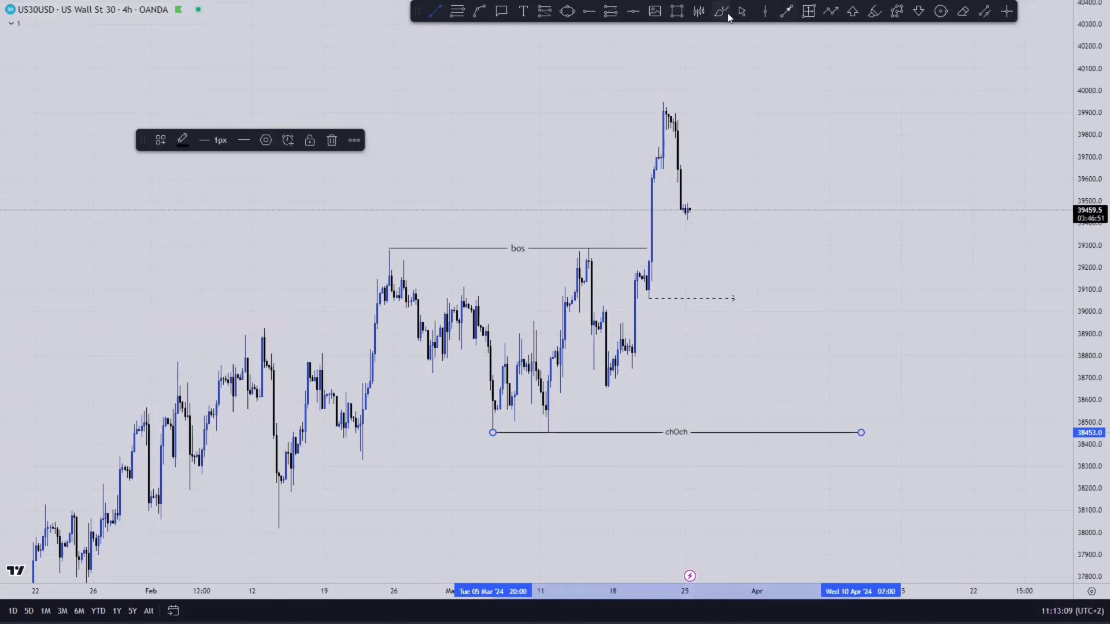
left_click(763, 60)
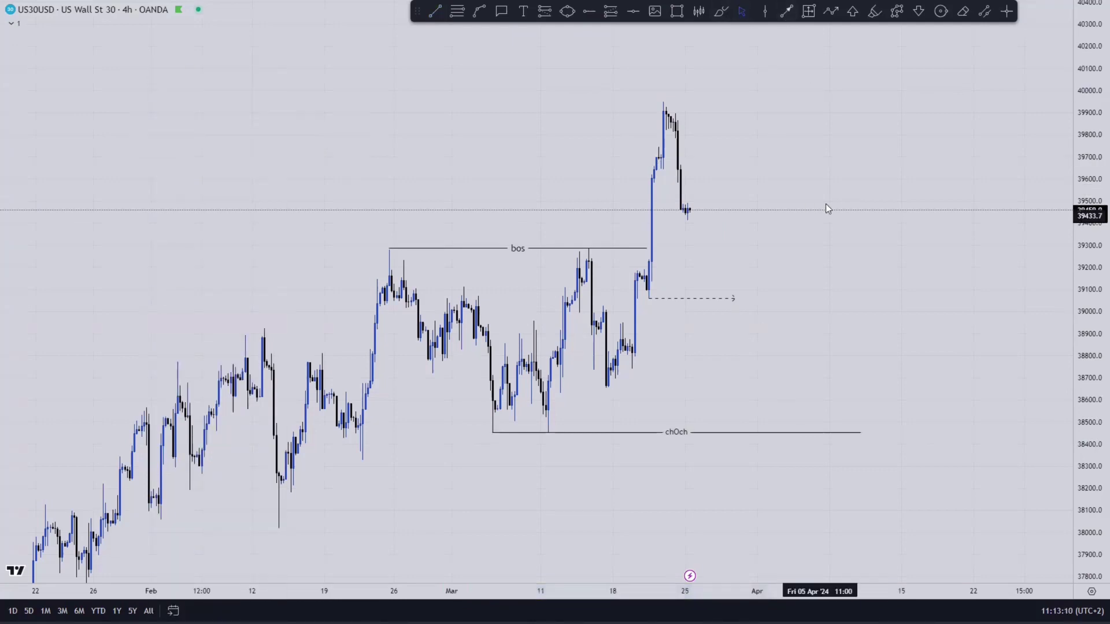
left_click_drag(957, 167, 983, 218)
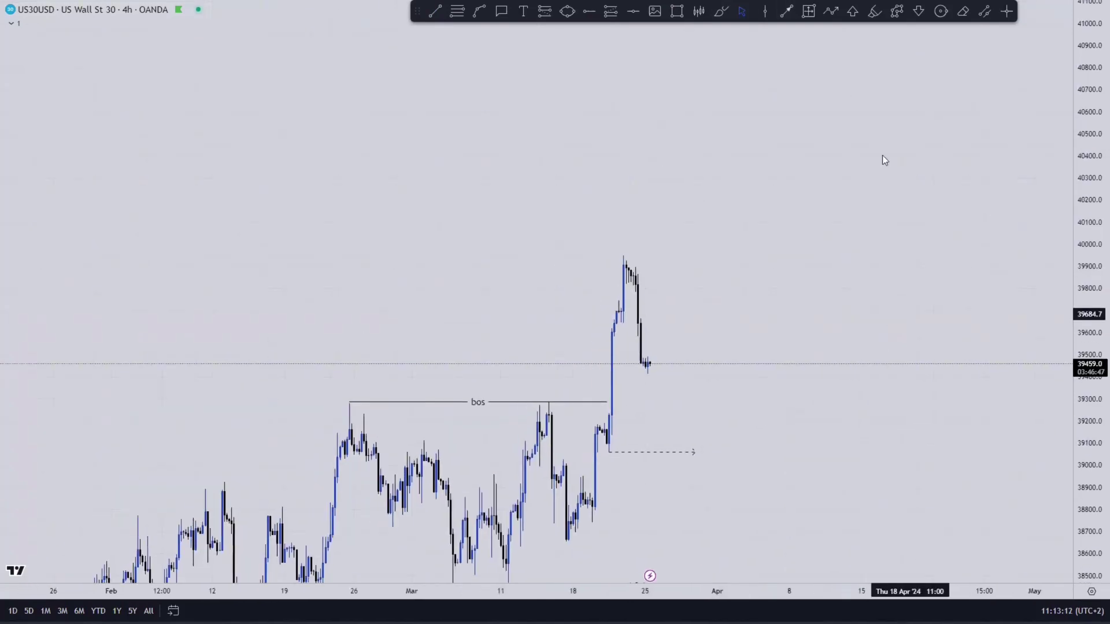
left_click_drag(741, 187, 691, 174)
left_click_drag(1093, 238, 1093, 284)
scroll(942, 252, "down", 3)
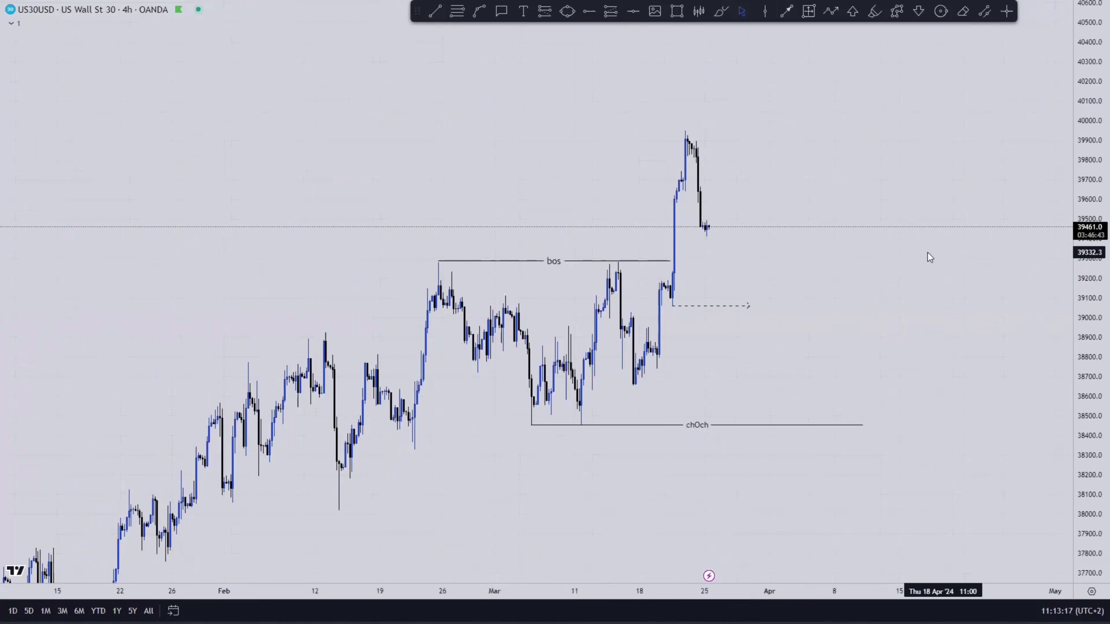
left_click_drag(882, 249, 877, 248)
left_click_drag(1092, 191, 1092, 134)
left_click(861, 235)
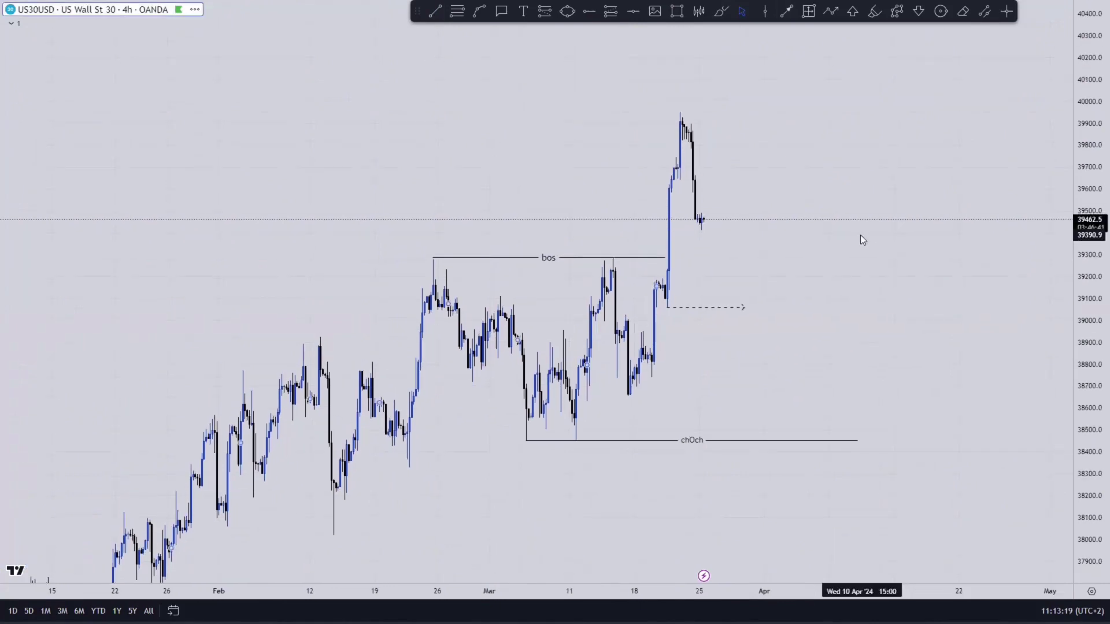
- Shift the bos line slightly earlier at about 39,285 and realign the chOch line to the 5 March 2024 low at about 38,454
left_click(864, 248)
left_click_drag(879, 215, 836, 219)
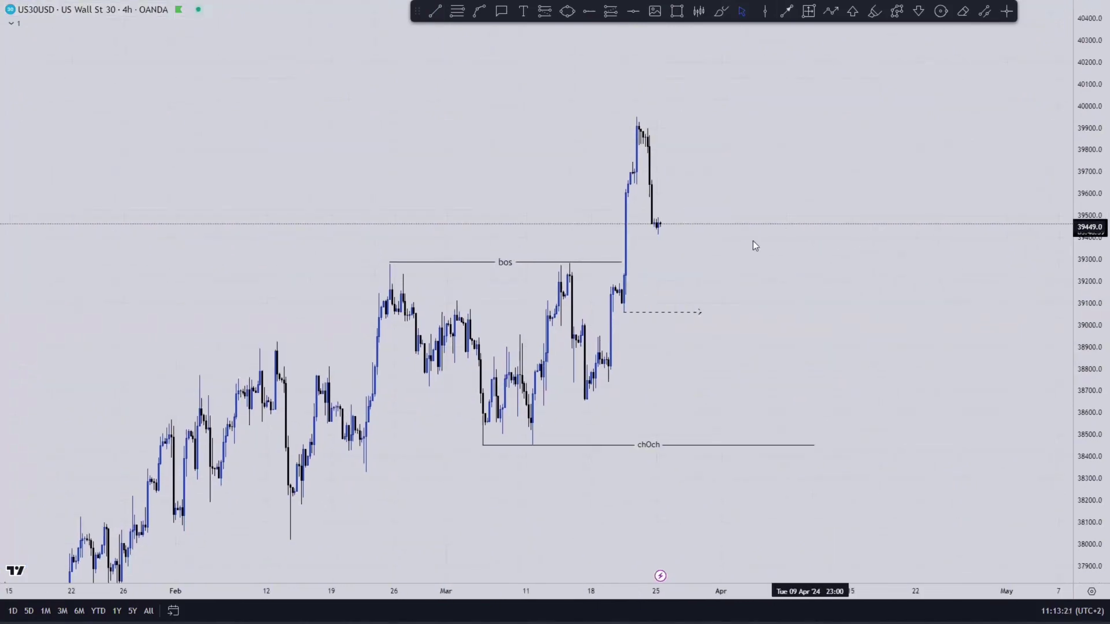
left_click_drag(498, 263, 491, 263)
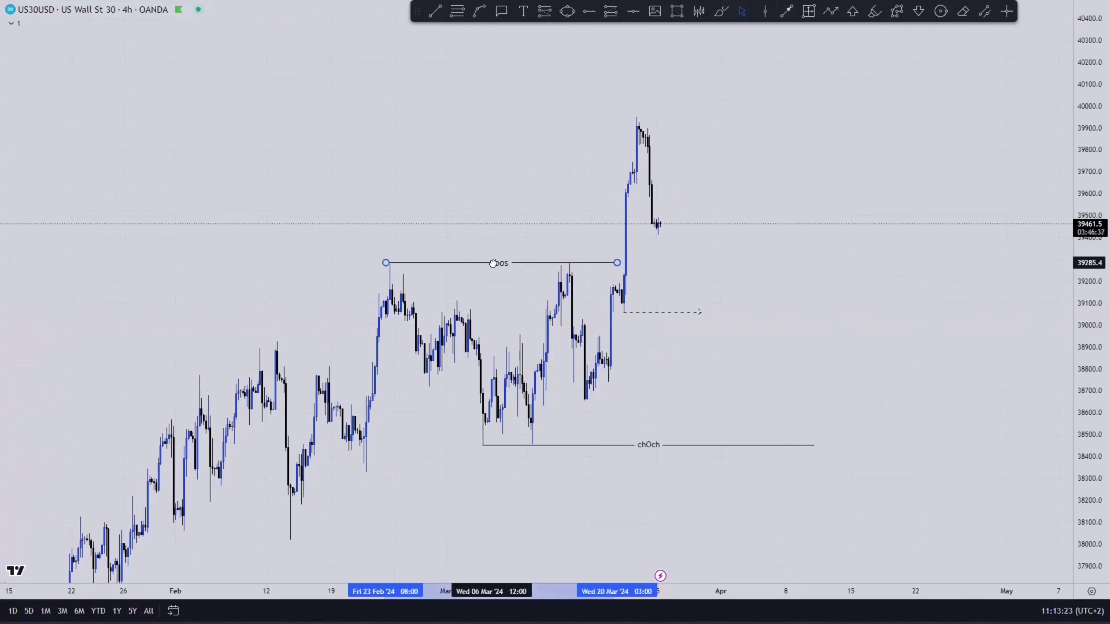
left_click(801, 253)
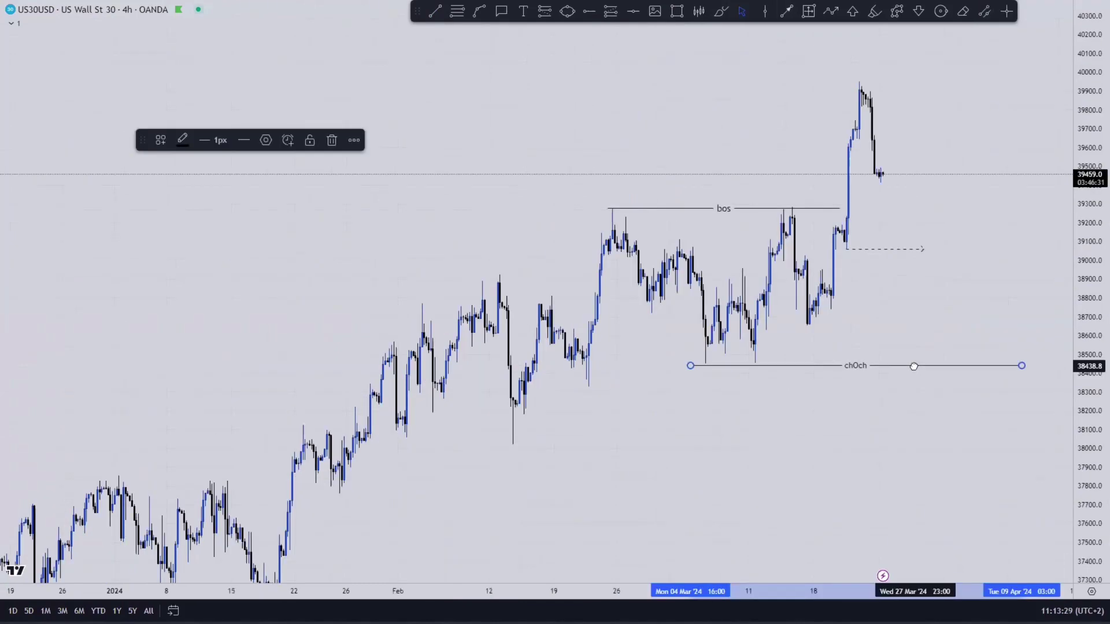
left_click_drag(914, 366, 920, 364)
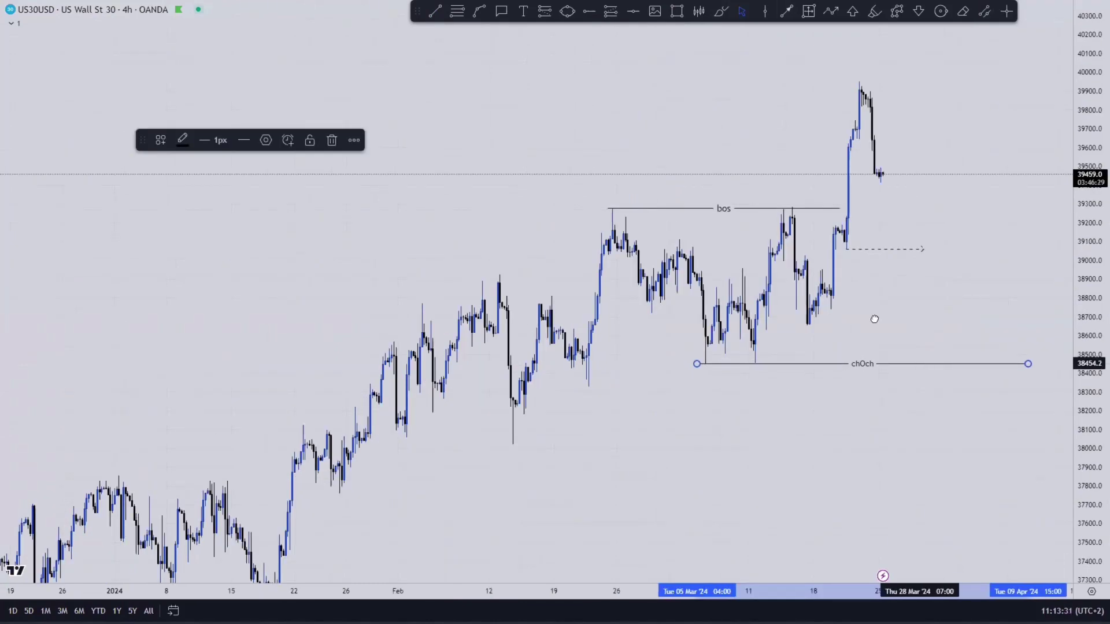
- Draw a rising channel with an upper line from the 20 December 2023 high at about 37,700 and a lower line from the mid-January 2024 low
left_click_drag(889, 316, 798, 327)
left_click_drag(1089, 283, 1090, 370)
left_click_drag(909, 417, 948, 397)
scroll(941, 394, "down", 3)
left_click_drag(871, 415, 756, 408)
scroll(959, 126, "right", 1)
key("alt+h")
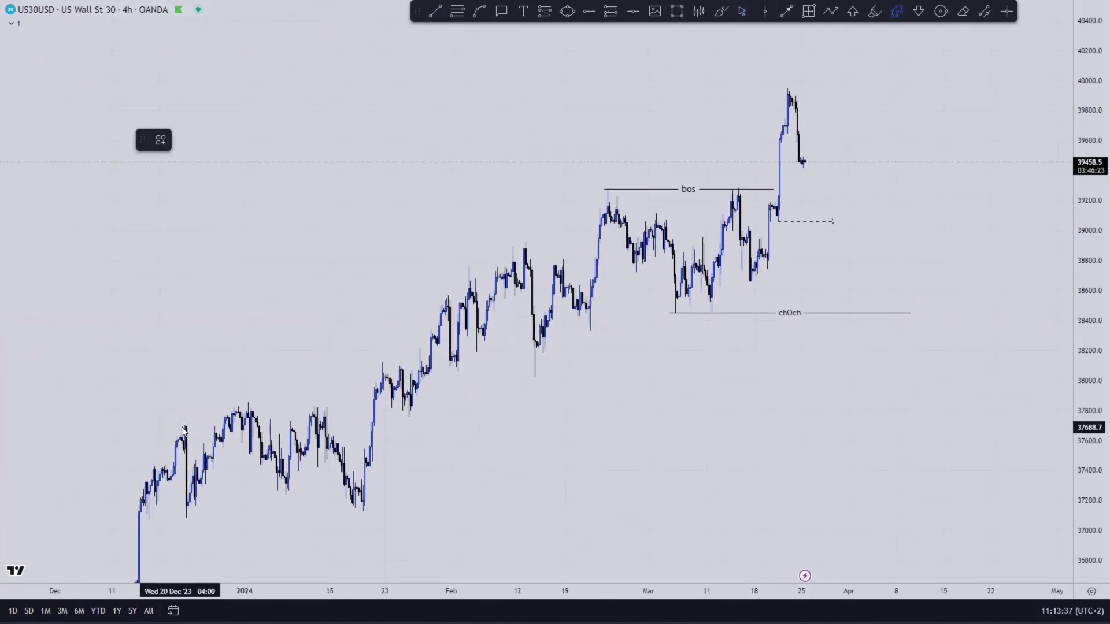
left_click(182, 426)
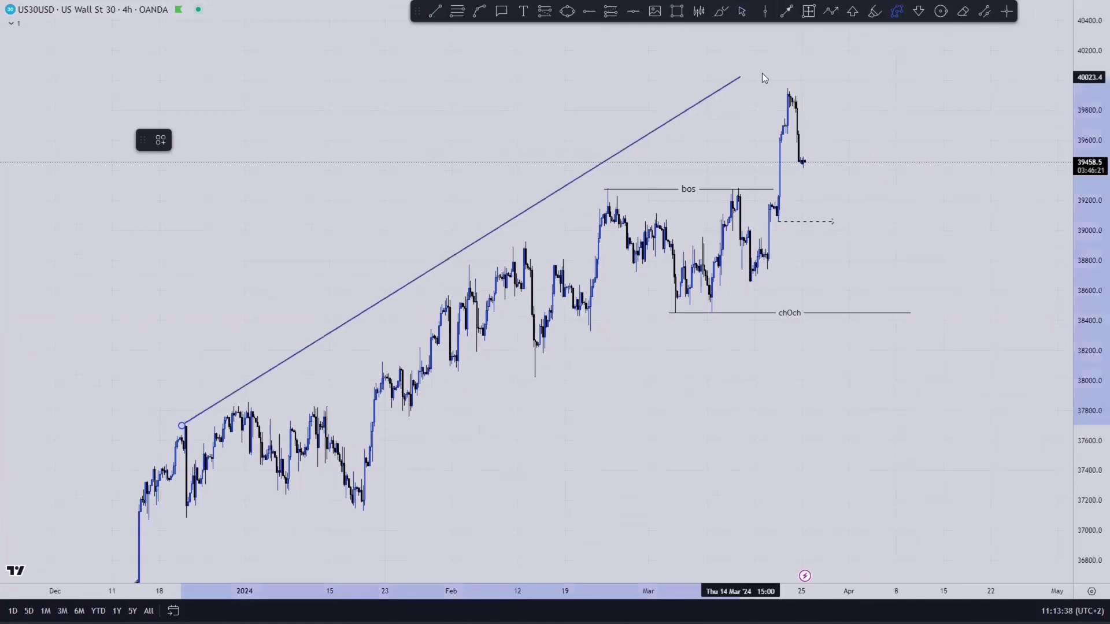
left_click(838, 58)
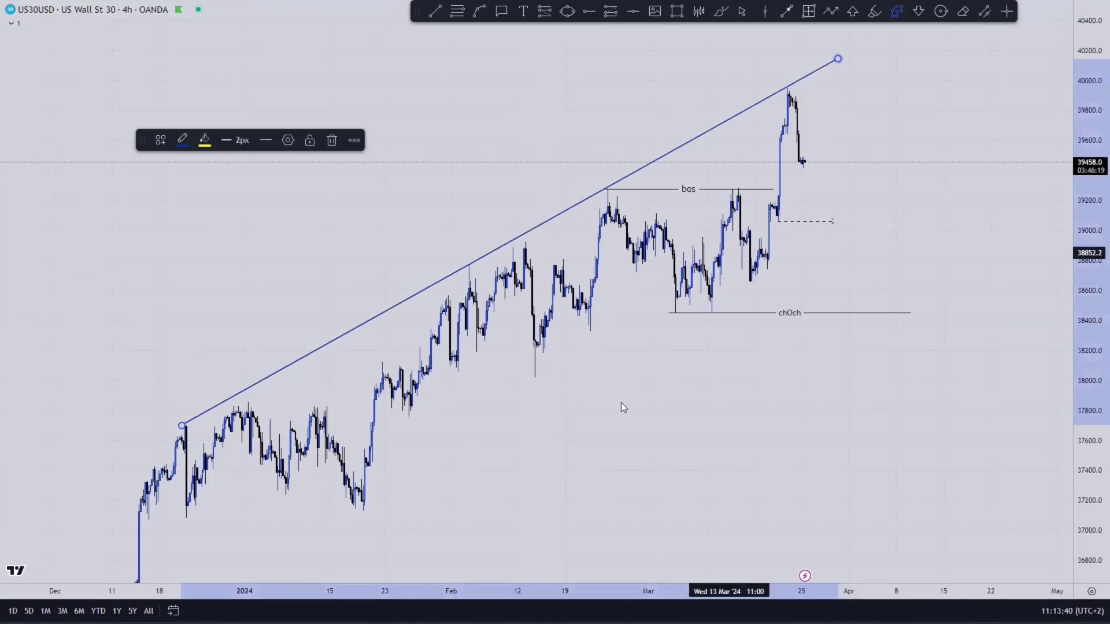
left_click(359, 512)
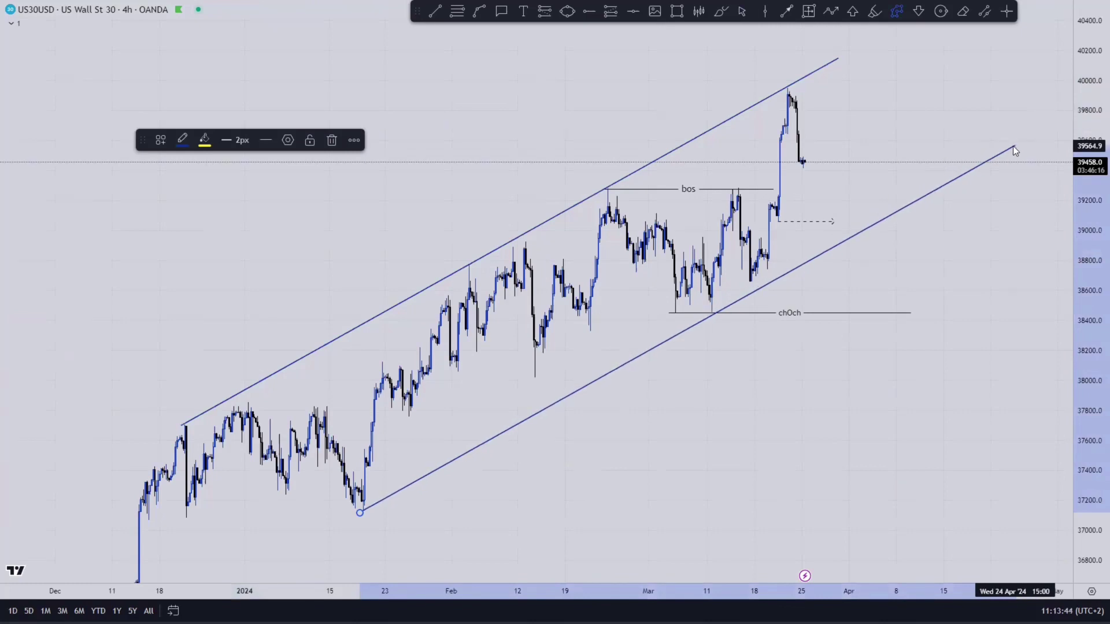
left_click(1005, 130)
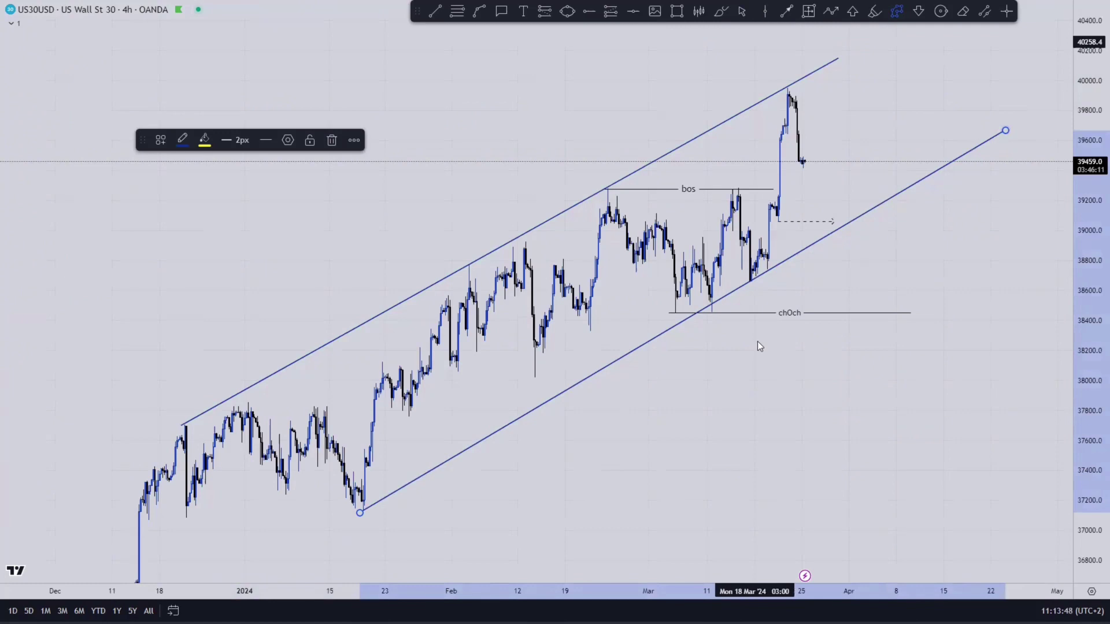
- Examine how price moves between the two rising channel lines from December 2023 to late March 2024
left_click_drag(758, 366, 641, 430)
left_click_drag(1094, 364, 1031, 234)
left_click_drag(804, 437, 999, 272)
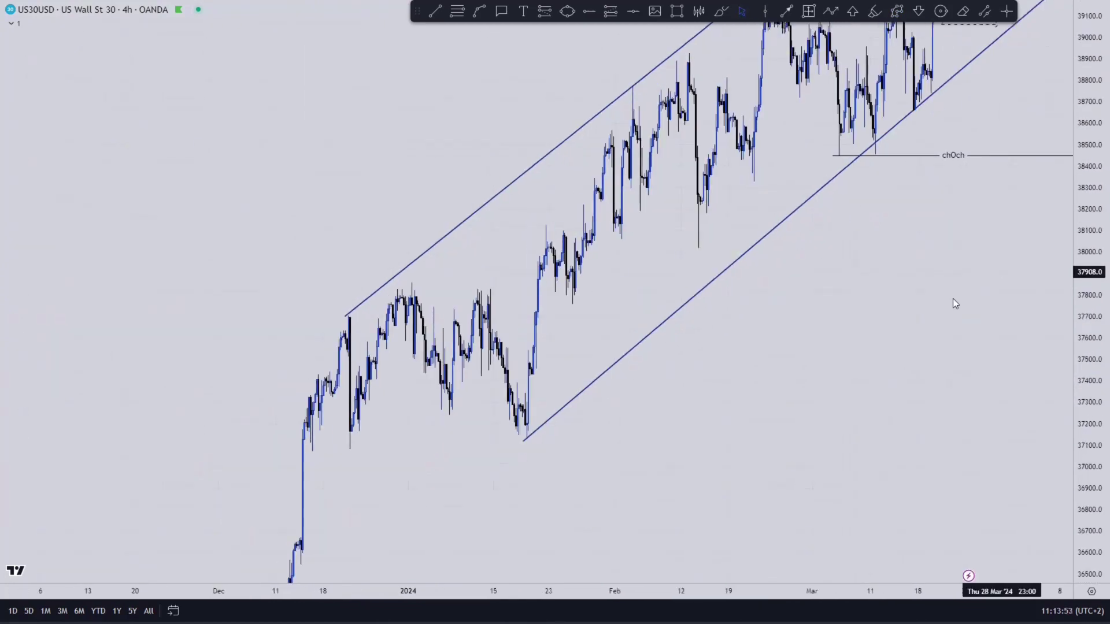
left_click(345, 321)
left_click_drag(346, 321, 347, 317)
left_click_drag(843, 305, 745, 414)
left_click_drag(1093, 208, 936, 267)
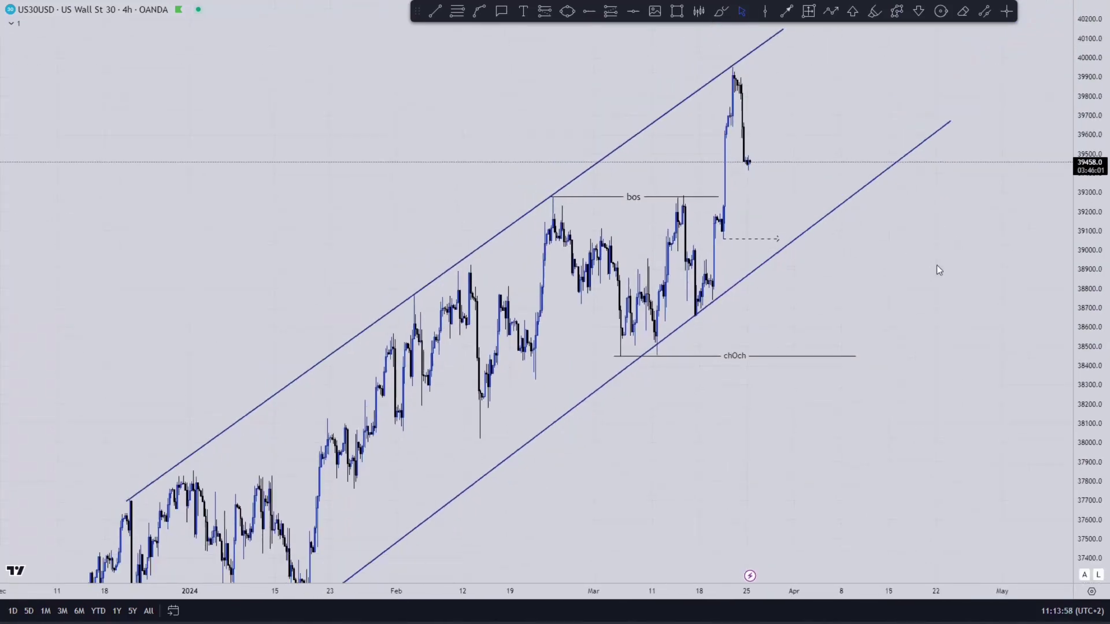
left_click_drag(872, 291, 828, 258)
mouse_move(656, 417)
left_mouse_down()
mouse_move(872, 293)
mouse_move(644, 428)
left_mouse_up()
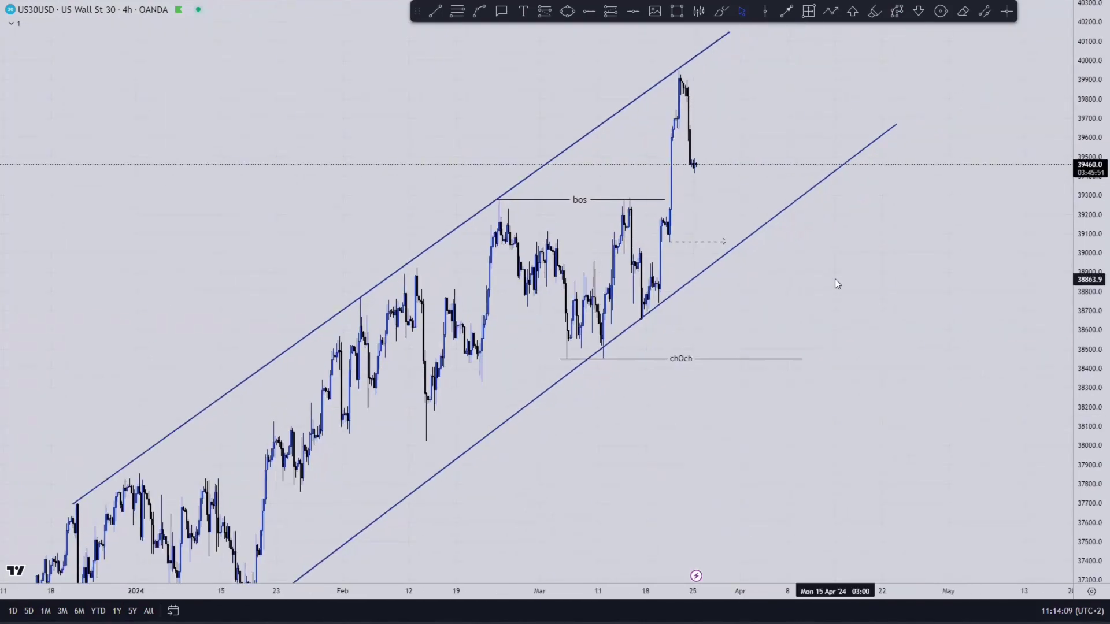
- Switch to the 1-hour timeframe and move the dashed arrow to the 21 March 2024 low at about 39,645, ending it on 22 March
type("1h")
key("Return")
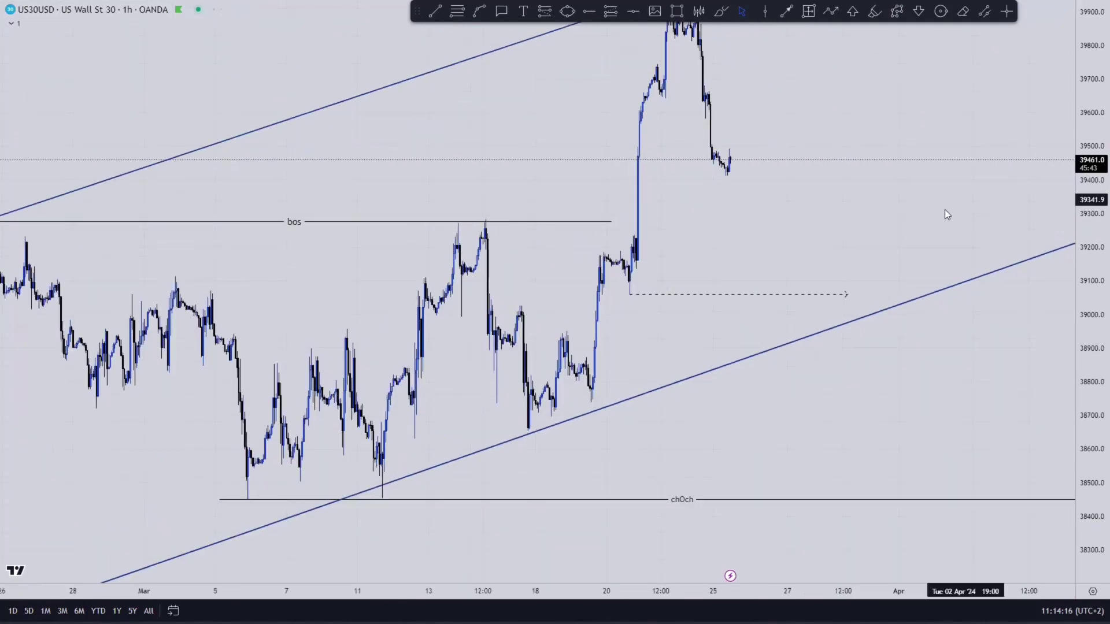
left_click_drag(697, 350, 721, 156)
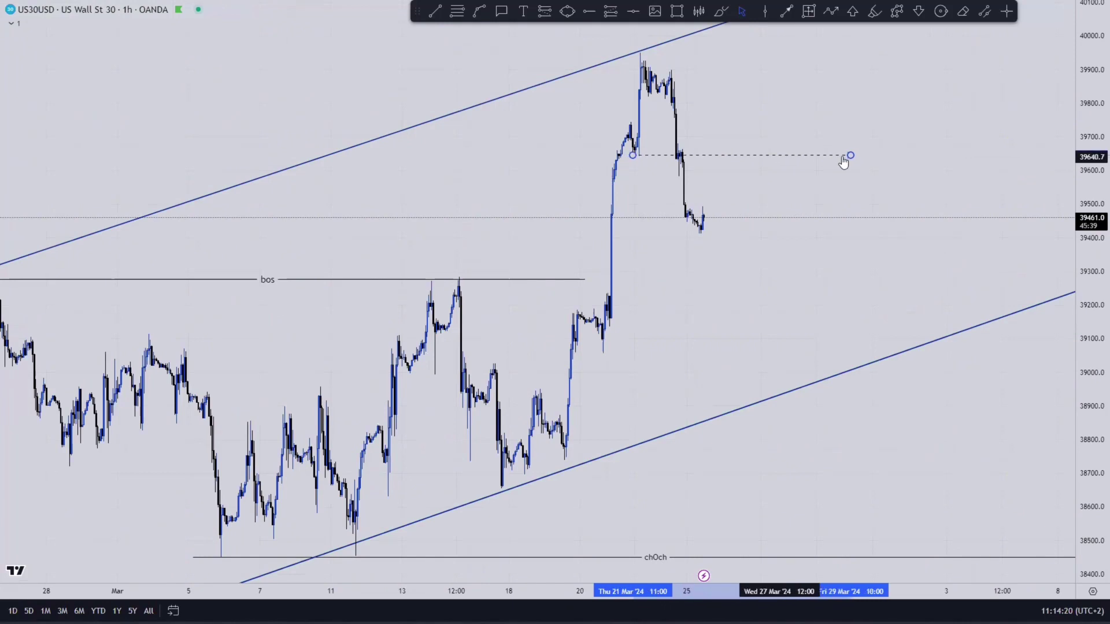
left_click(850, 155)
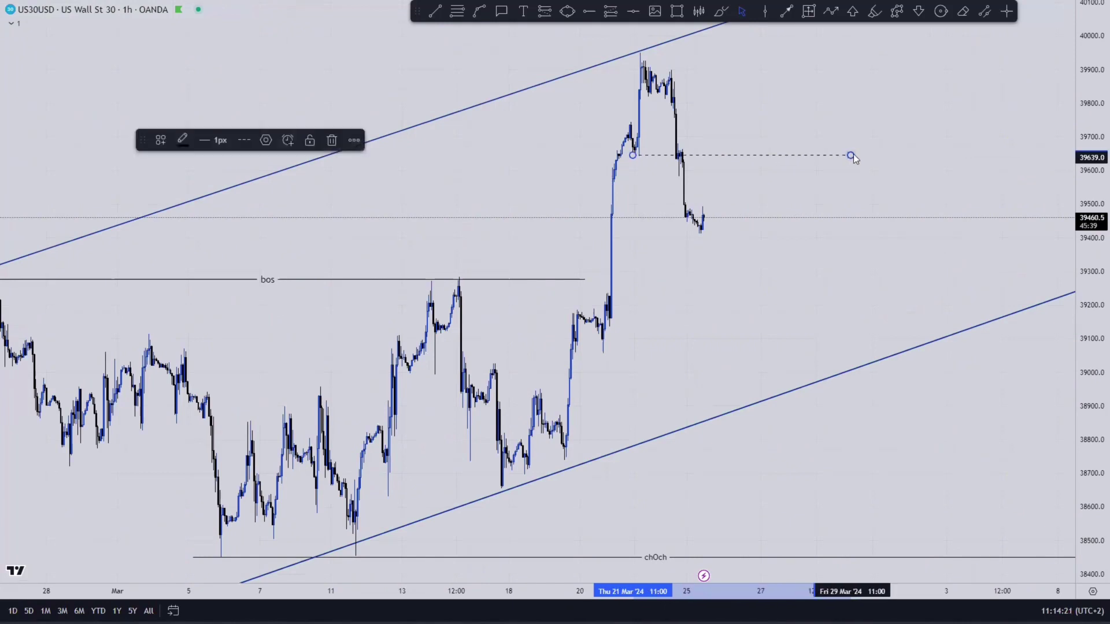
left_click(671, 155)
- Delete the lower and upper blue channel lines from the 1-hour chart
left_click_drag(1094, 341, 1093, 422)
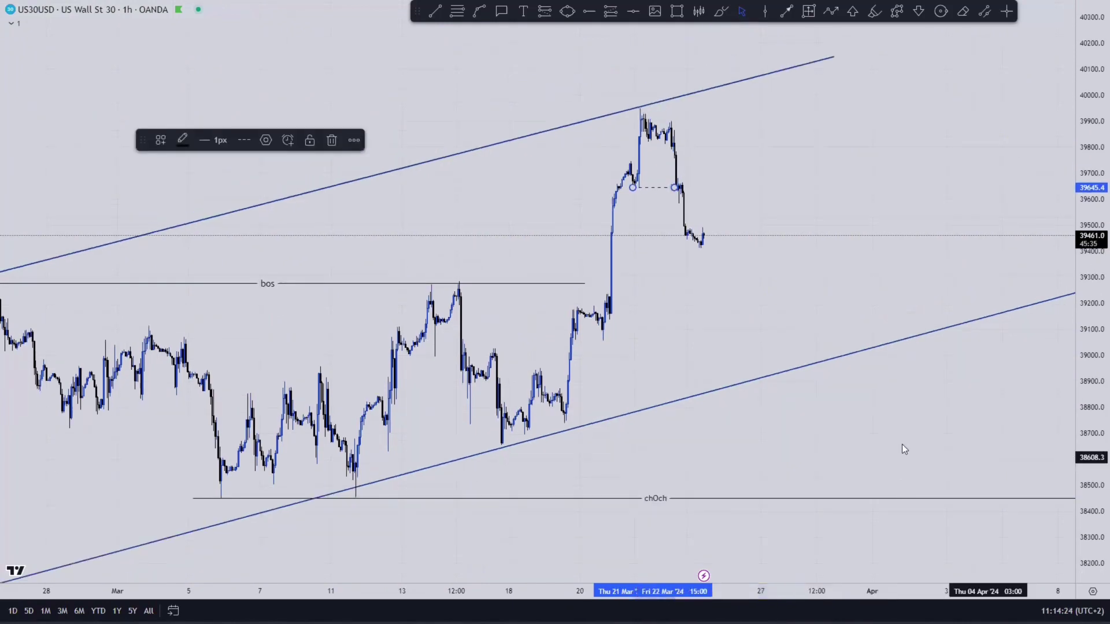
left_click_drag(903, 429, 961, 392)
scroll(925, 396, "down", 3)
scroll(890, 376, "up", 1)
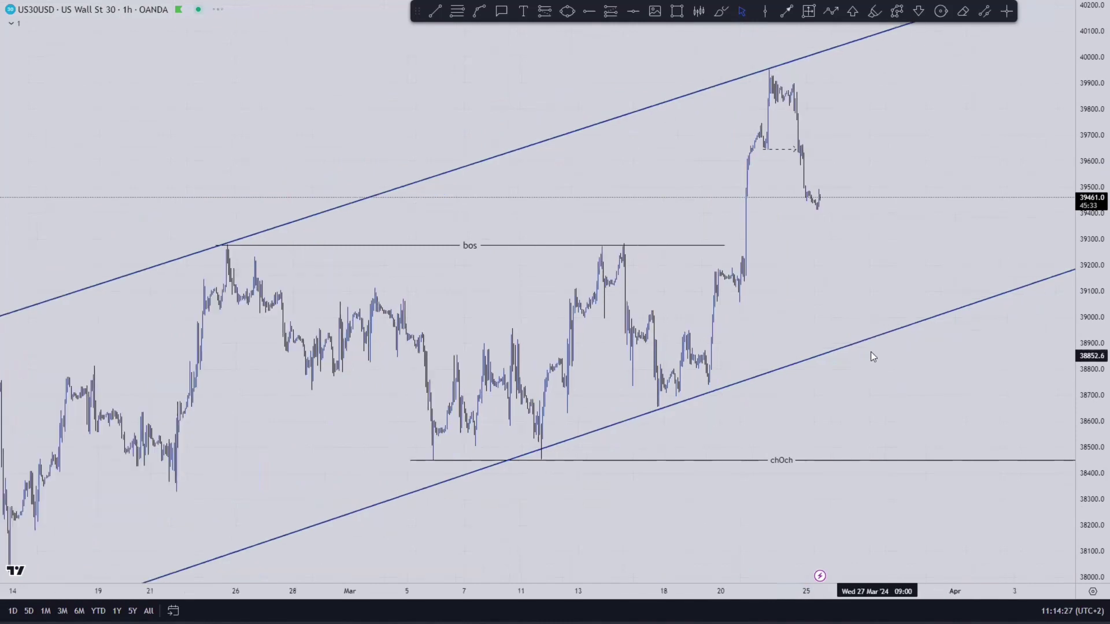
scroll(870, 338, "up", 1)
left_click(872, 338)
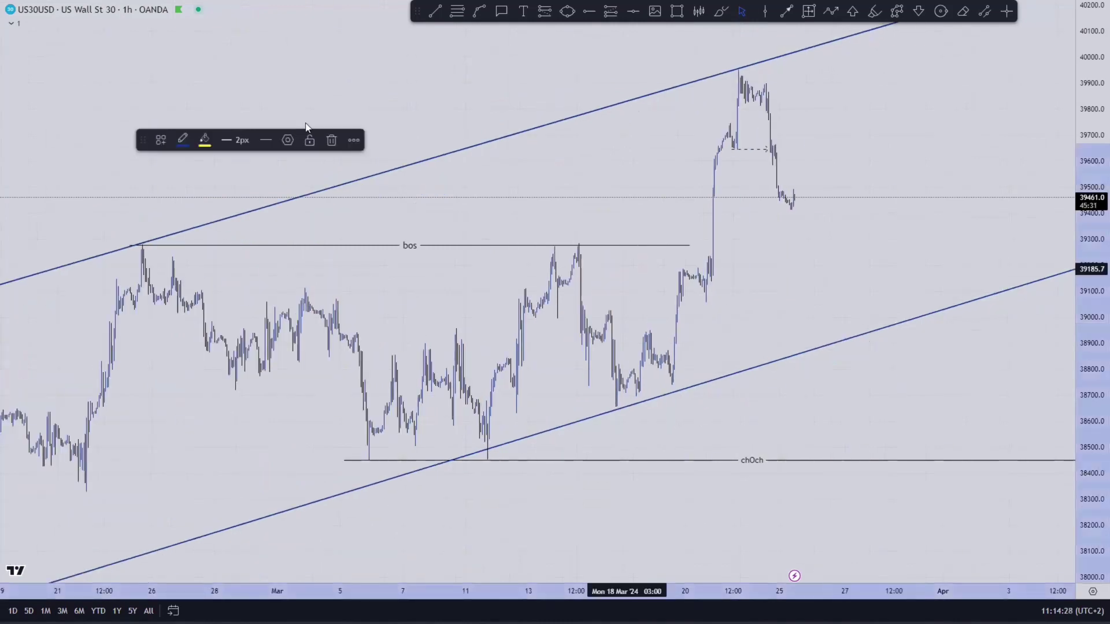
key("Delete")
left_click(493, 142)
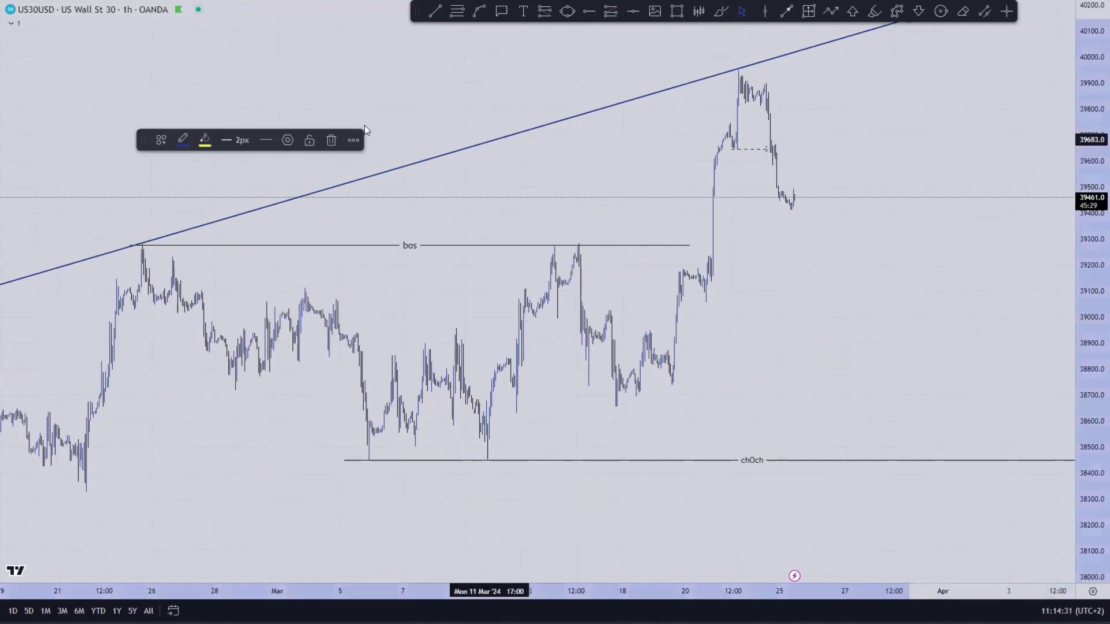
left_click(332, 140)
- Mark the 23 February high, the 5 March low and the 21 March 2024 high with green ellipses
left_click_drag(1089, 370, 1025, 311)
scroll(896, 372, "up", 1)
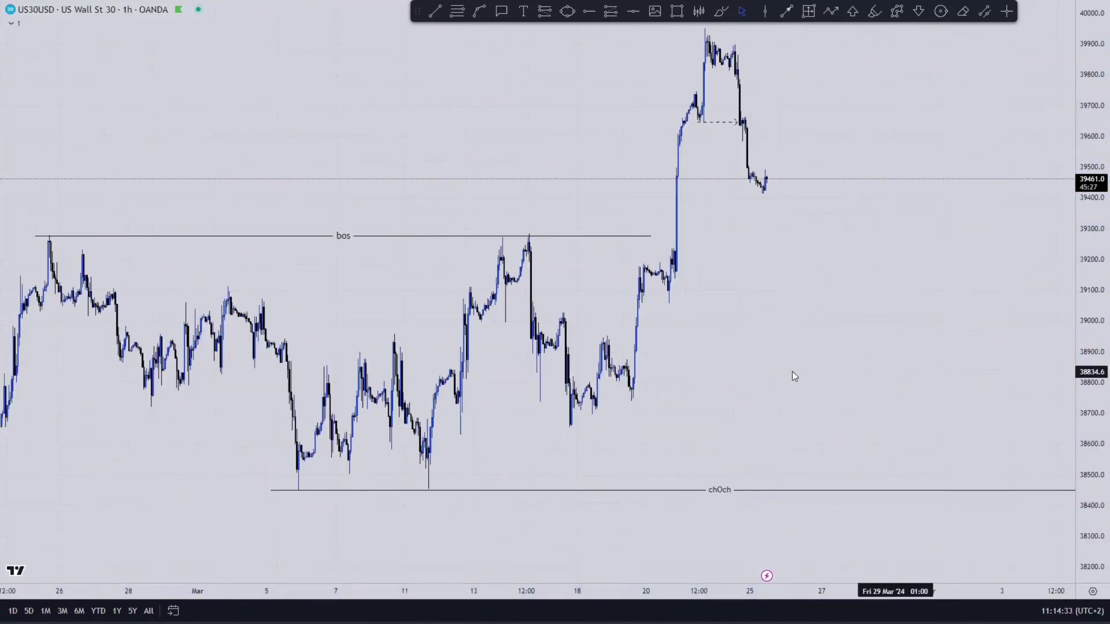
left_click_drag(771, 375, 877, 372)
left_click(567, 11)
left_click(148, 201)
left_click(154, 236)
left_click(168, 223)
left_click(393, 474)
left_click(408, 496)
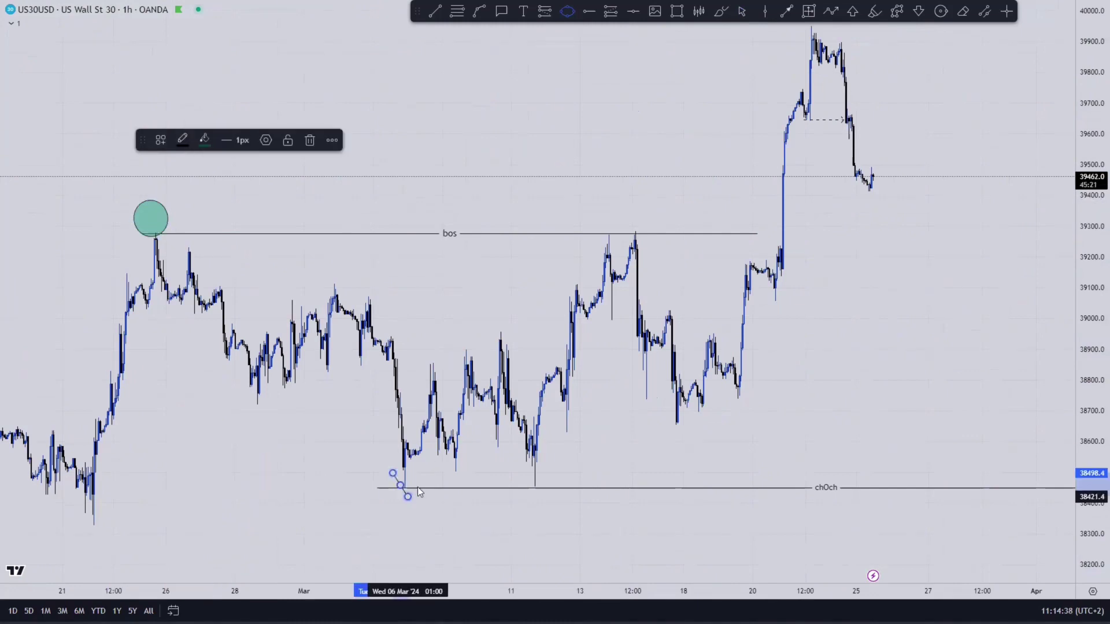
left_click(411, 477)
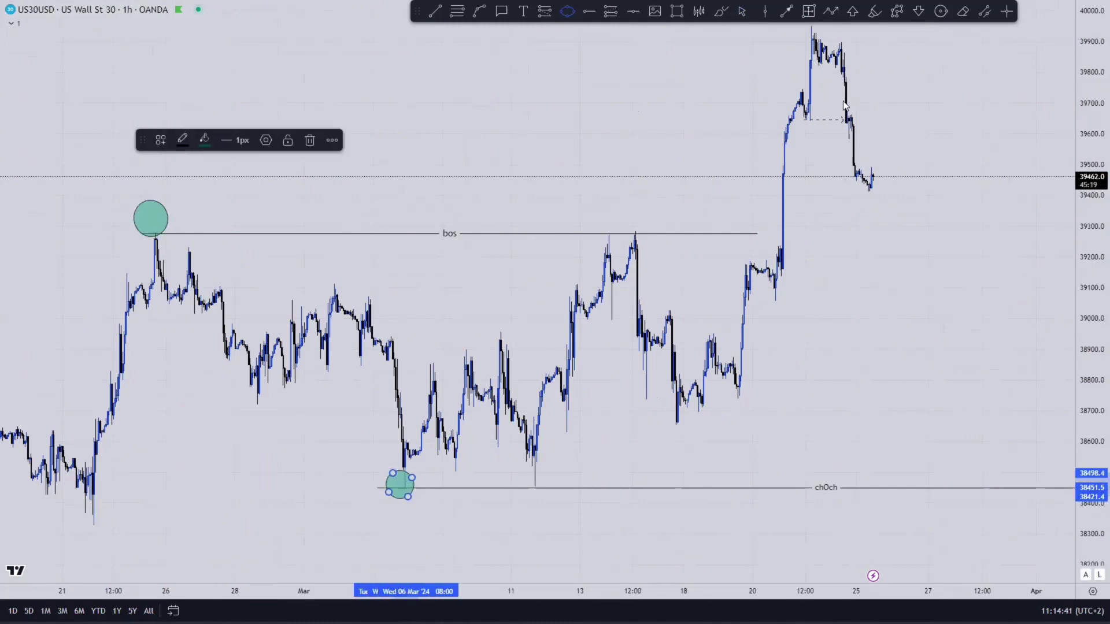
left_click_drag(1094, 205, 1093, 257)
left_click(810, 37)
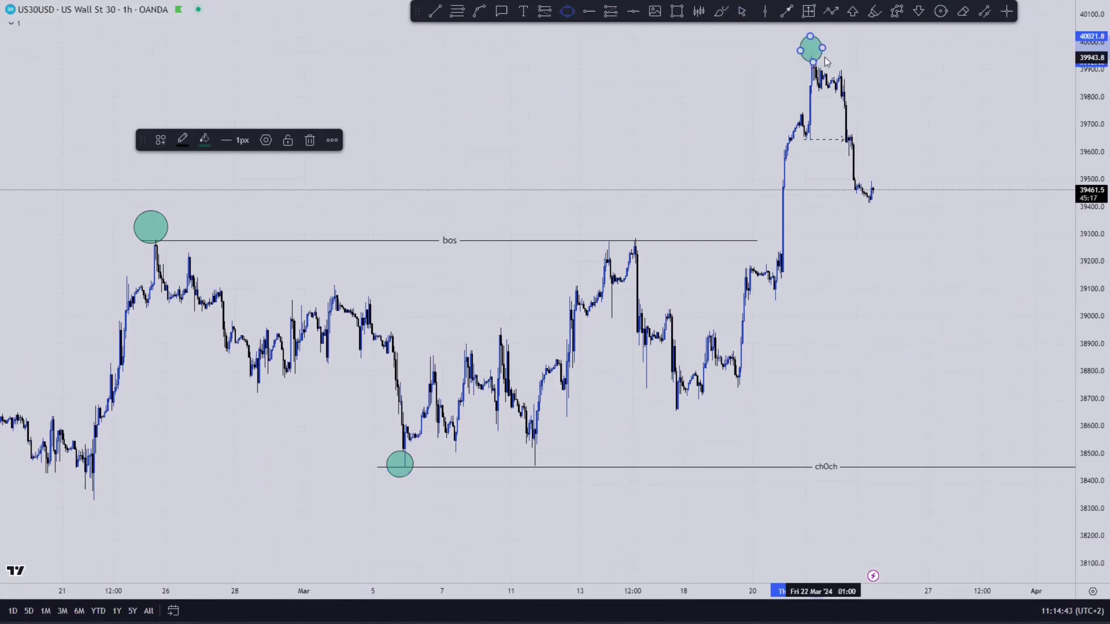
- Draw a horizontal trend line at about 39,080 from 19 to 20 March 2024 and apply the $$$ template
left_click_drag(831, 300, 740, 312)
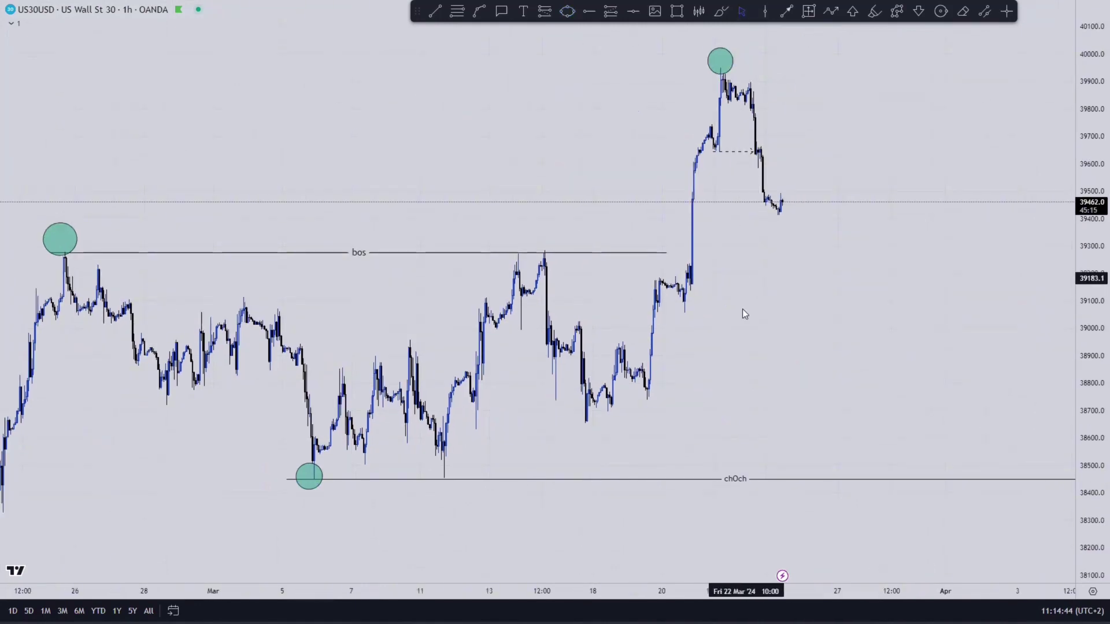
left_click_drag(828, 289, 815, 286)
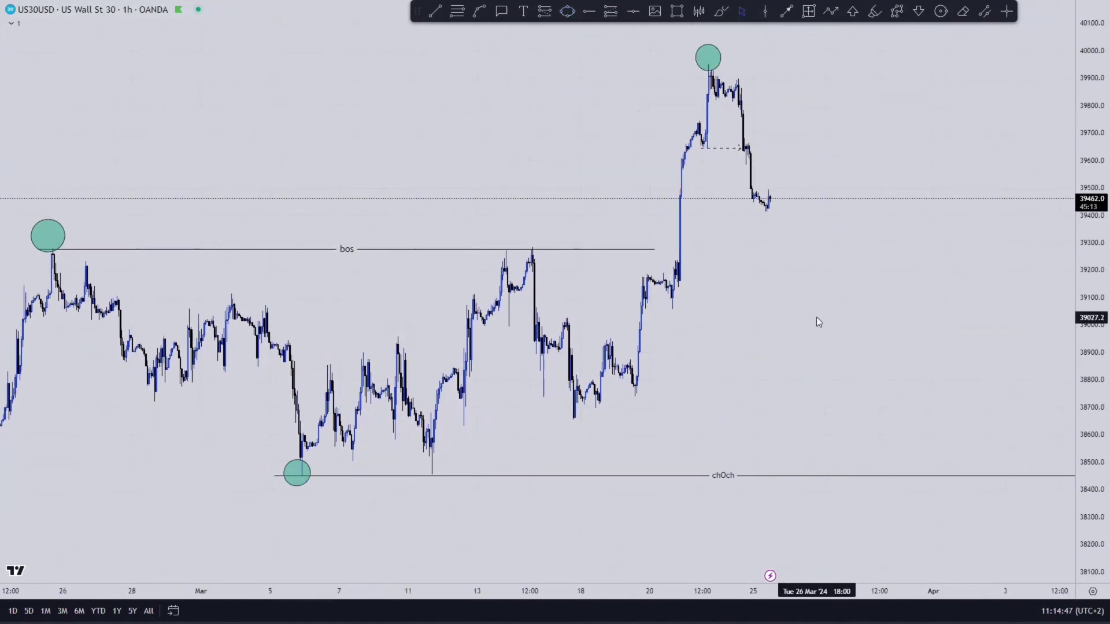
left_click_drag(832, 344, 823, 345)
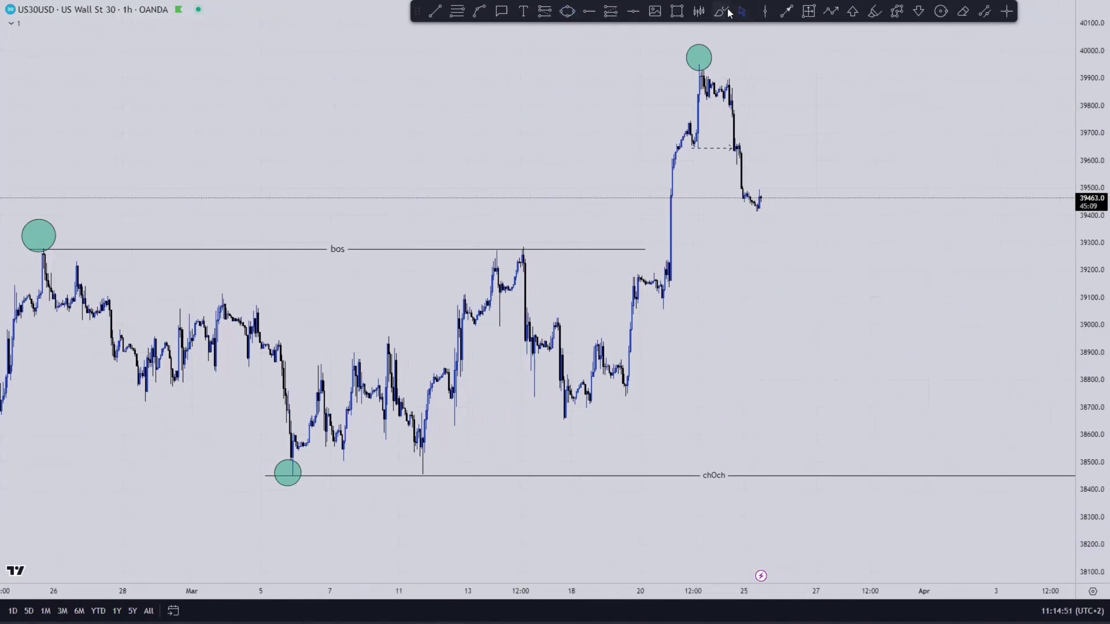
scroll(676, 334, "up", 2)
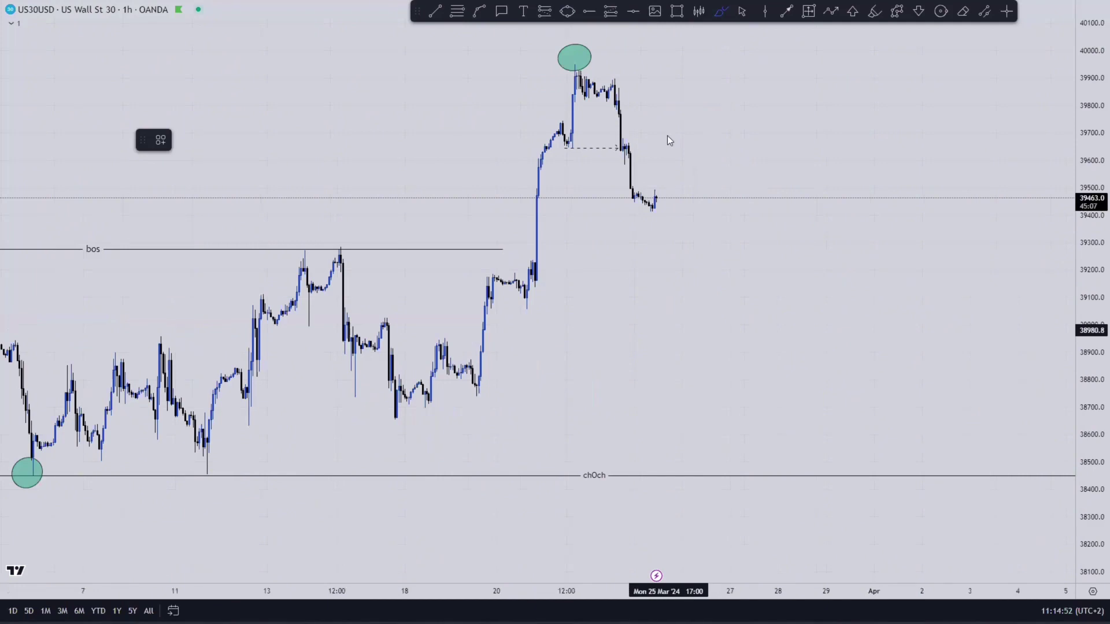
key("alt+t")
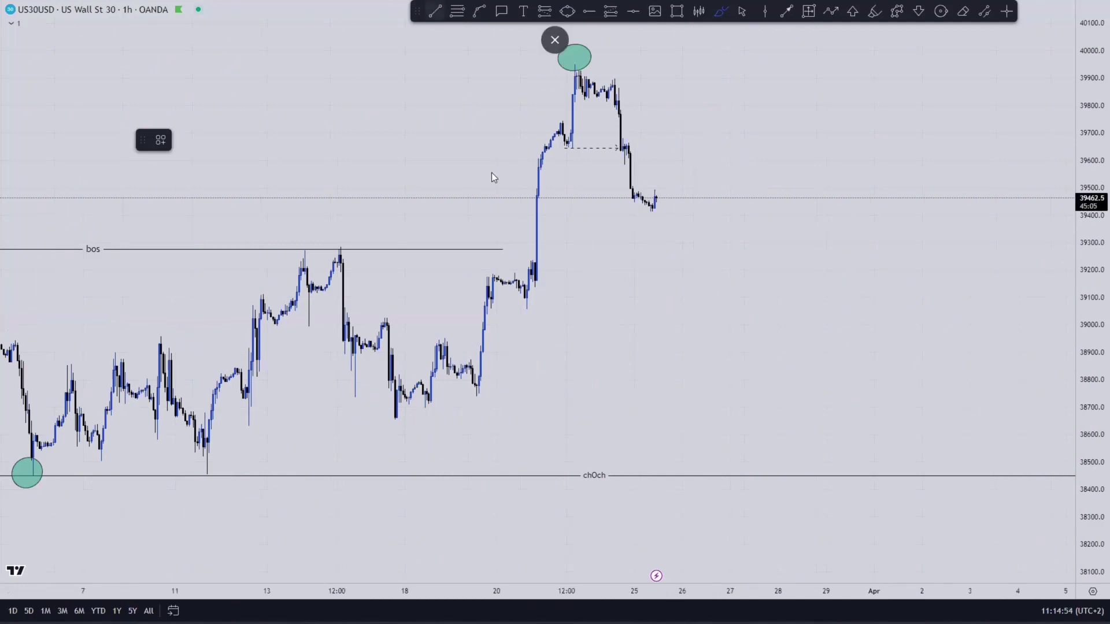
left_click(489, 303)
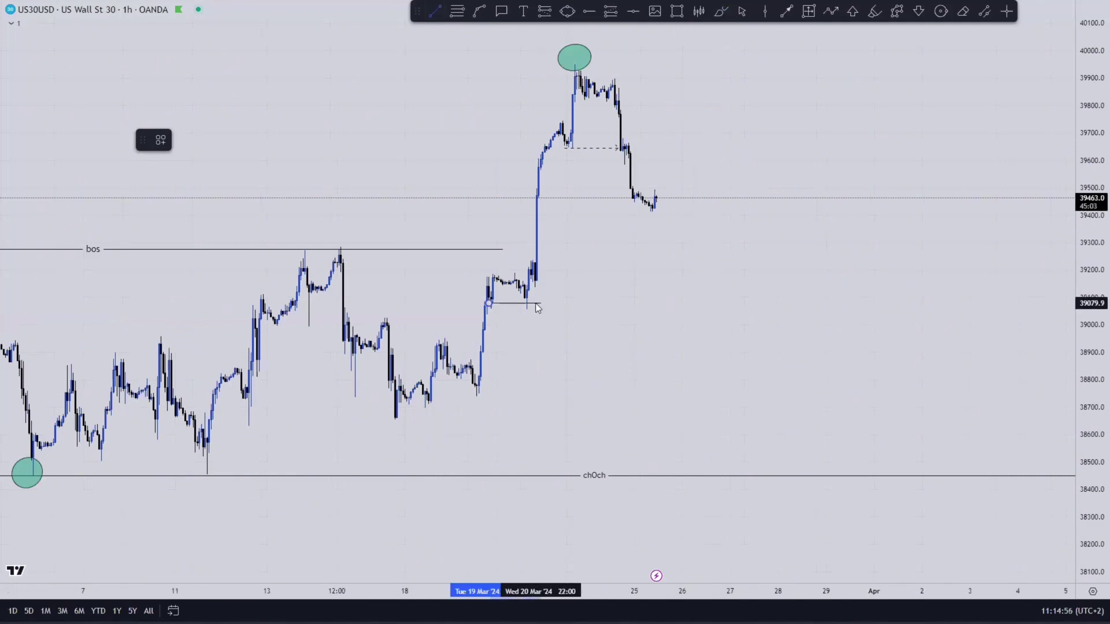
left_click(534, 303)
left_click(160, 139)
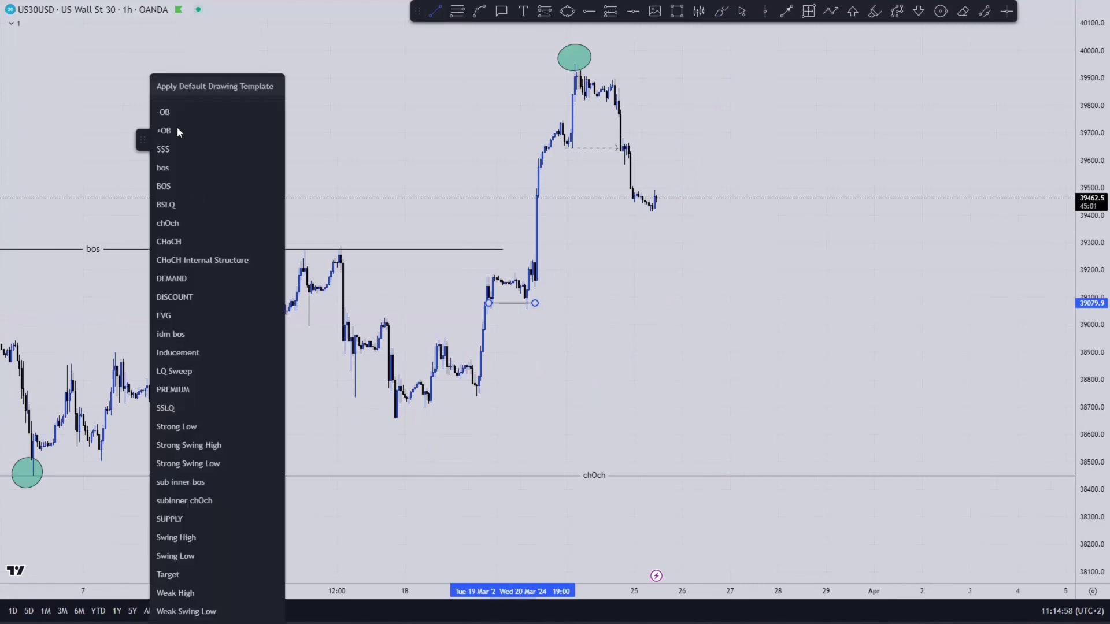
left_click(180, 151)
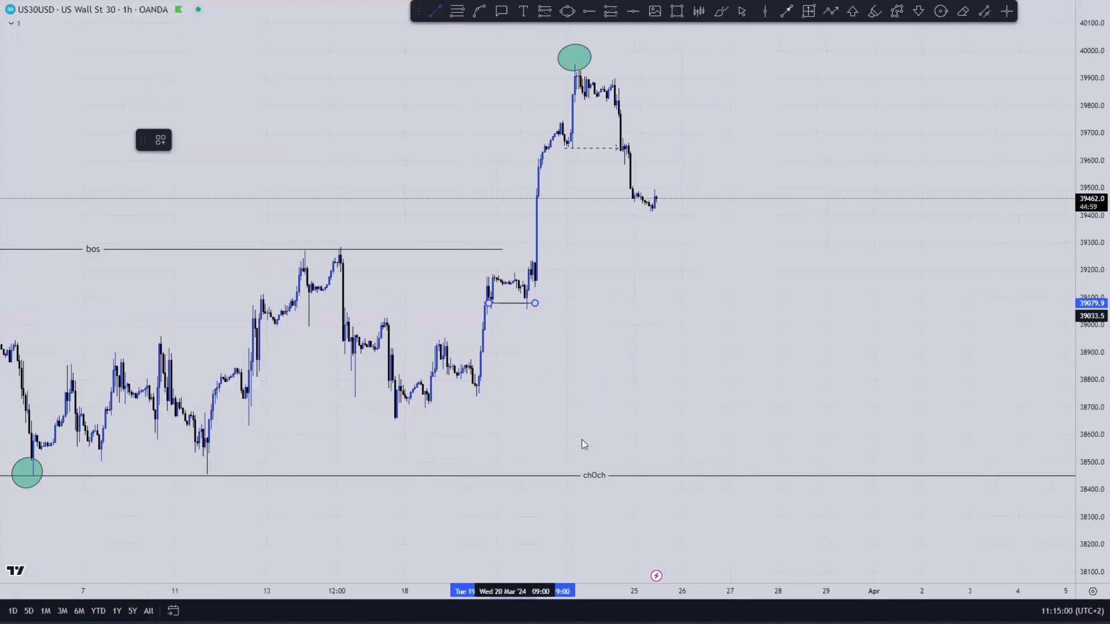
- Draw a demand zone rectangle between about 38,595 and 38,454 from the 11 March 2024 low to 3 April 2024
left_click(679, 15)
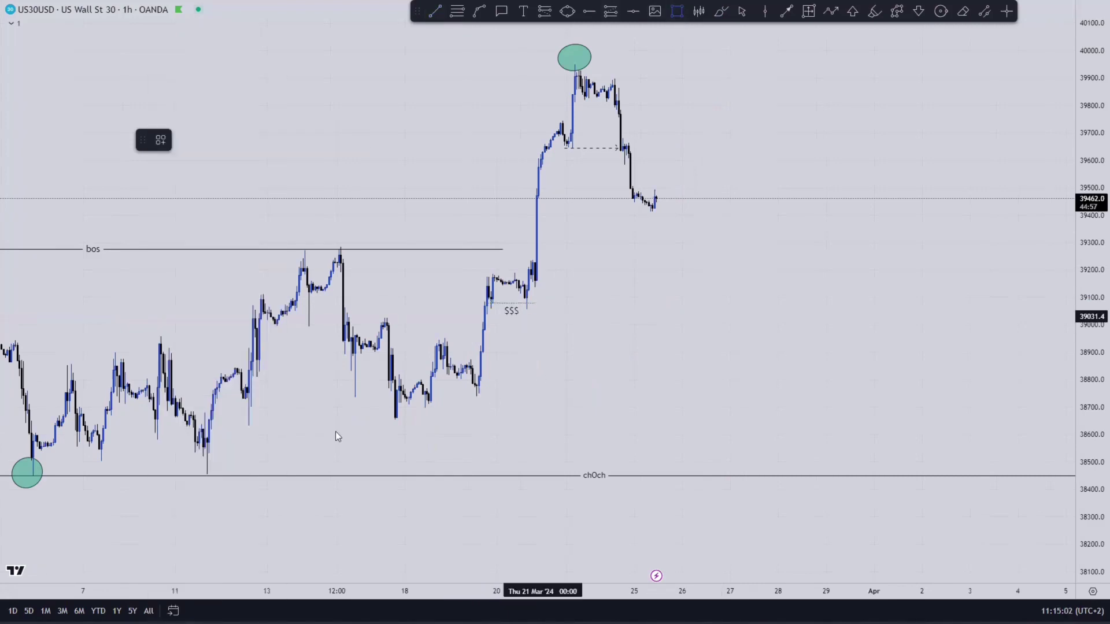
mouse_move(205, 436)
left_mouse_down()
mouse_move(1066, 470)
mouse_move(982, 475)
left_mouse_up()
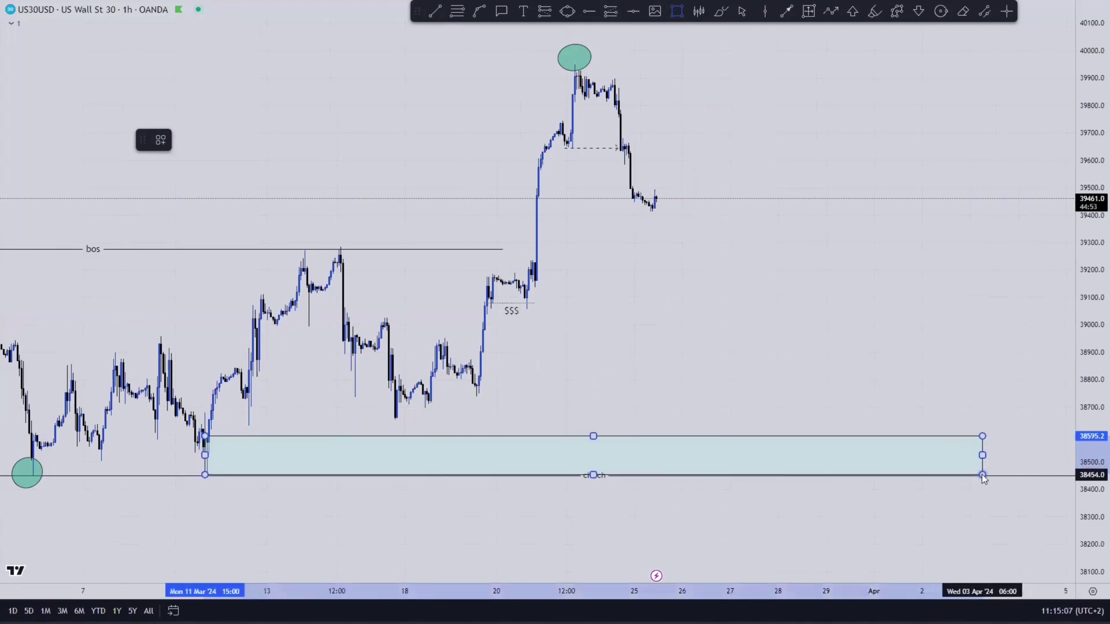
left_click_drag(806, 272, 949, 275)
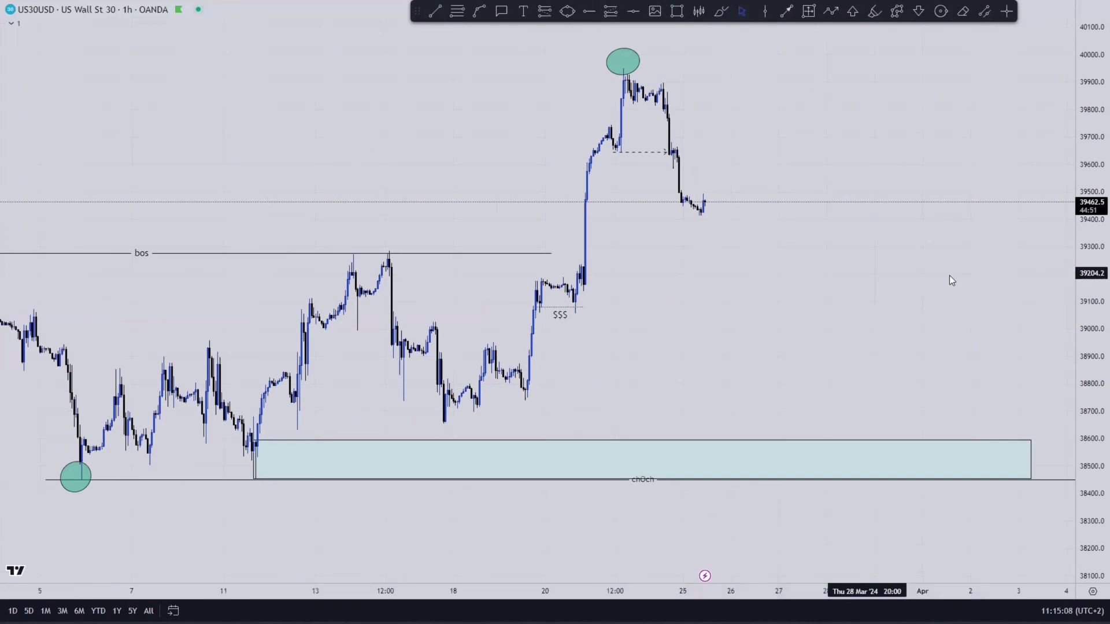
scroll(921, 301, "down", 4)
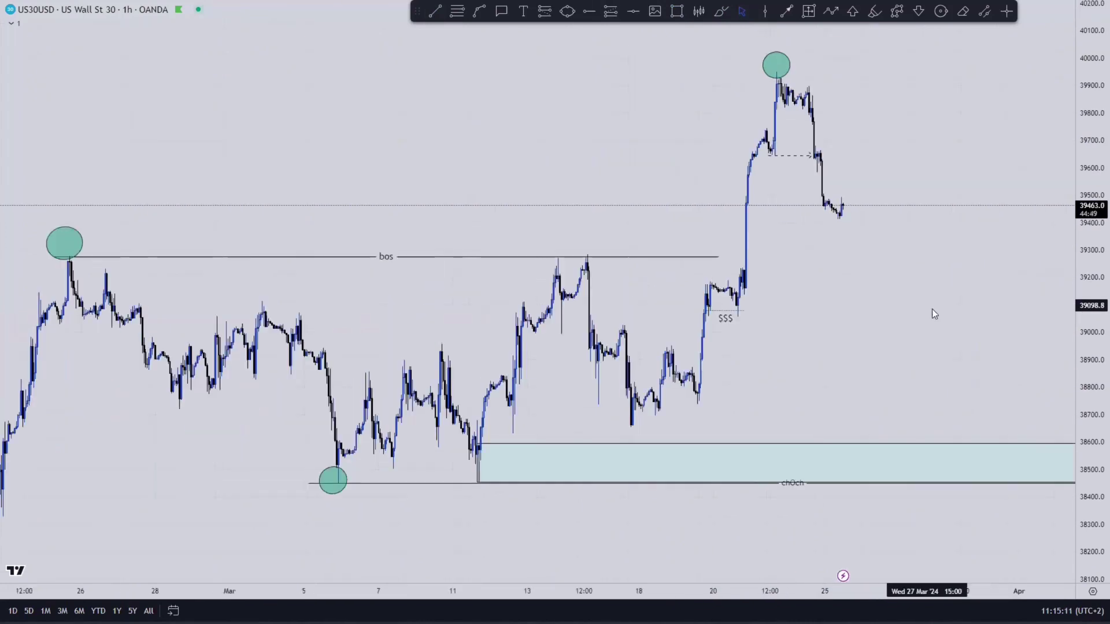
- Draw a rising trend line from about 38,648 on 15 March to 38,804 on 20 March 2024 and apply the $$$ template
left_click_drag(925, 314, 811, 313)
scroll(810, 311, "up", 1)
scroll(810, 310, "up", 1)
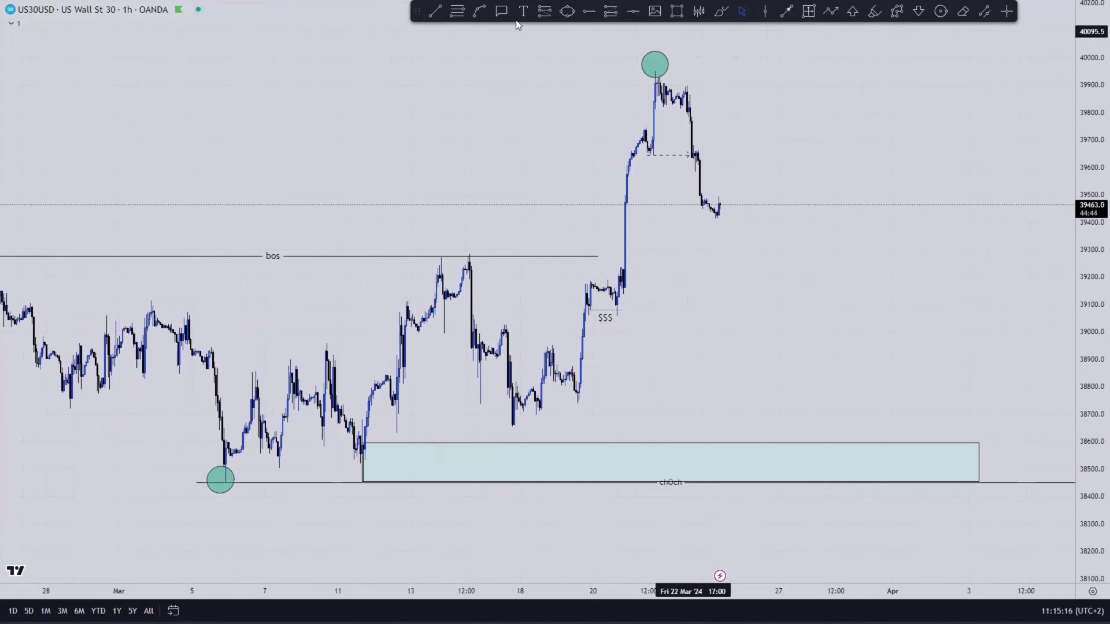
key("alt+t")
left_click(507, 428)
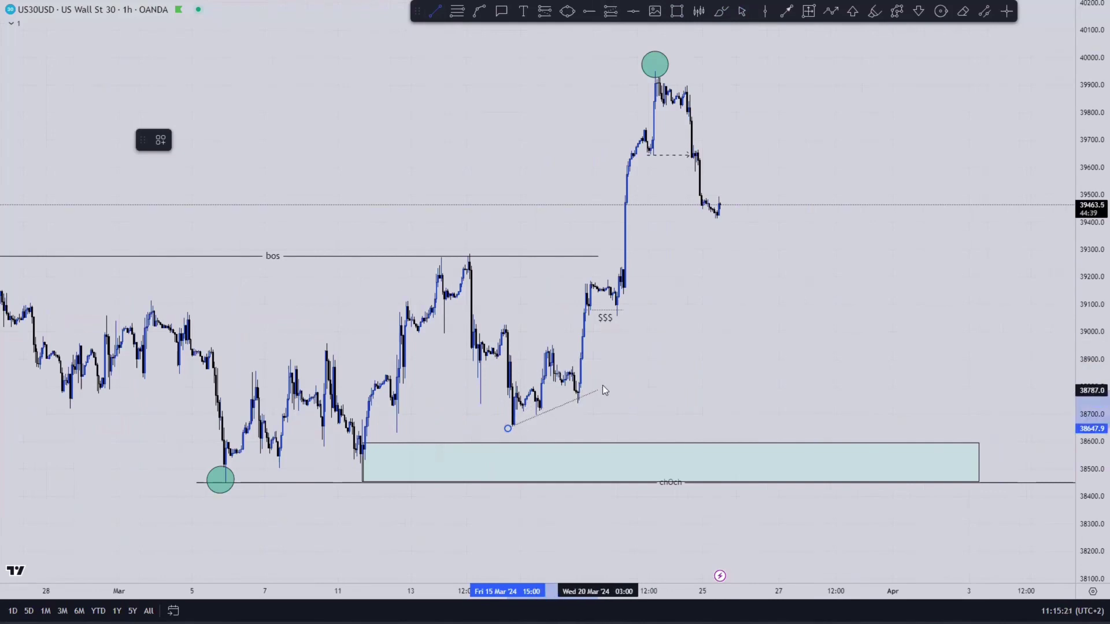
left_click(160, 141)
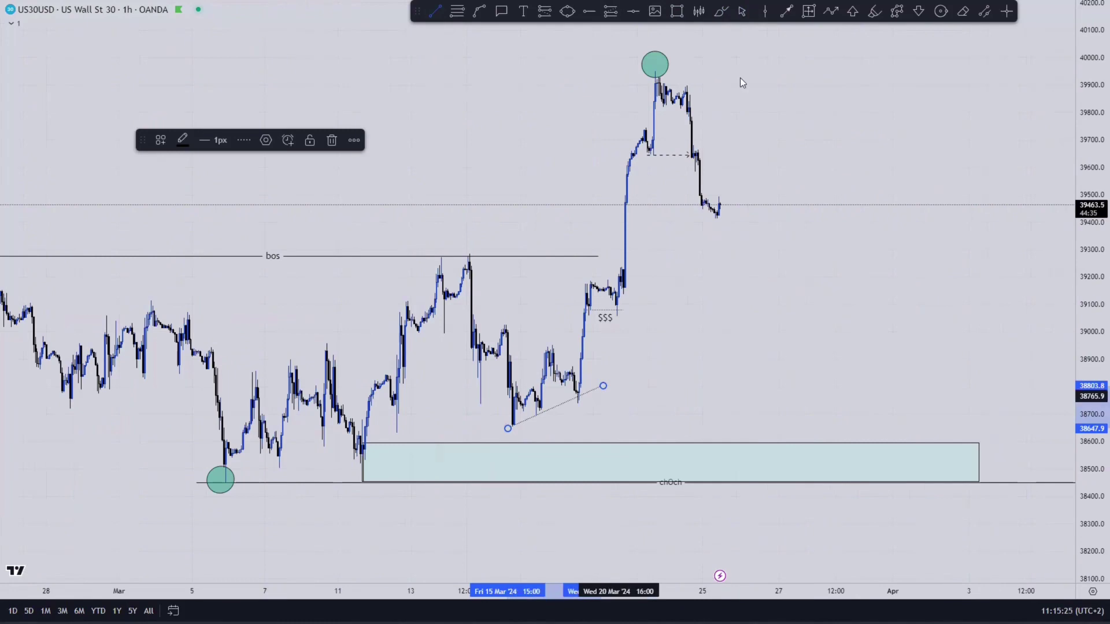
left_click(742, 11)
left_click(861, 145)
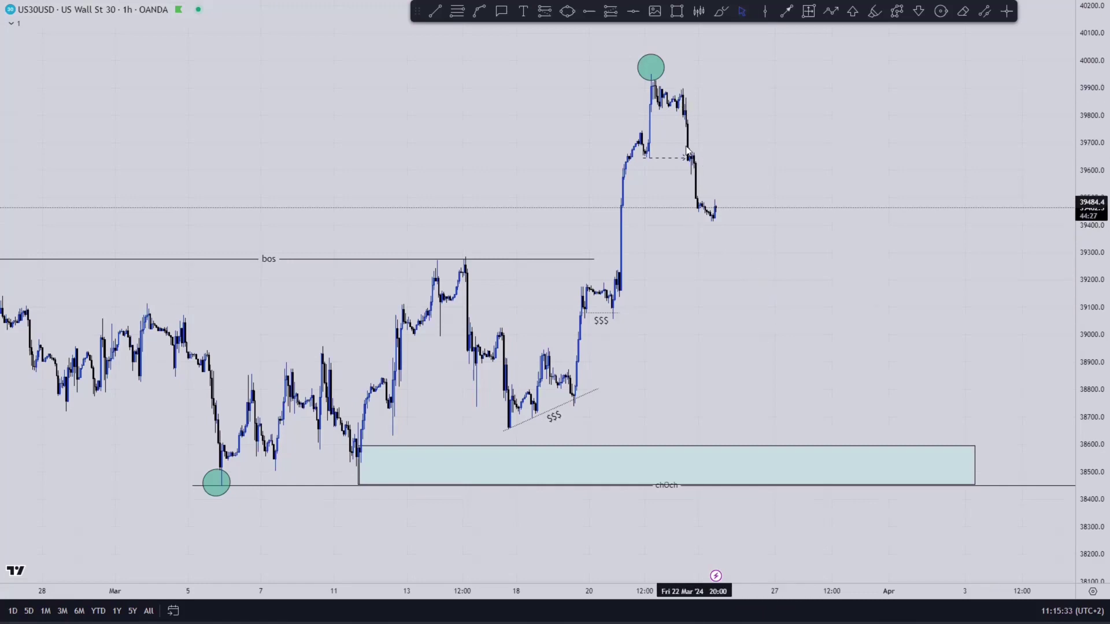
- Draw a supply zone rectangle between about 39,892 and 39,824 from 22 to 25 March 2024
left_click_drag(694, 349, 901, 342)
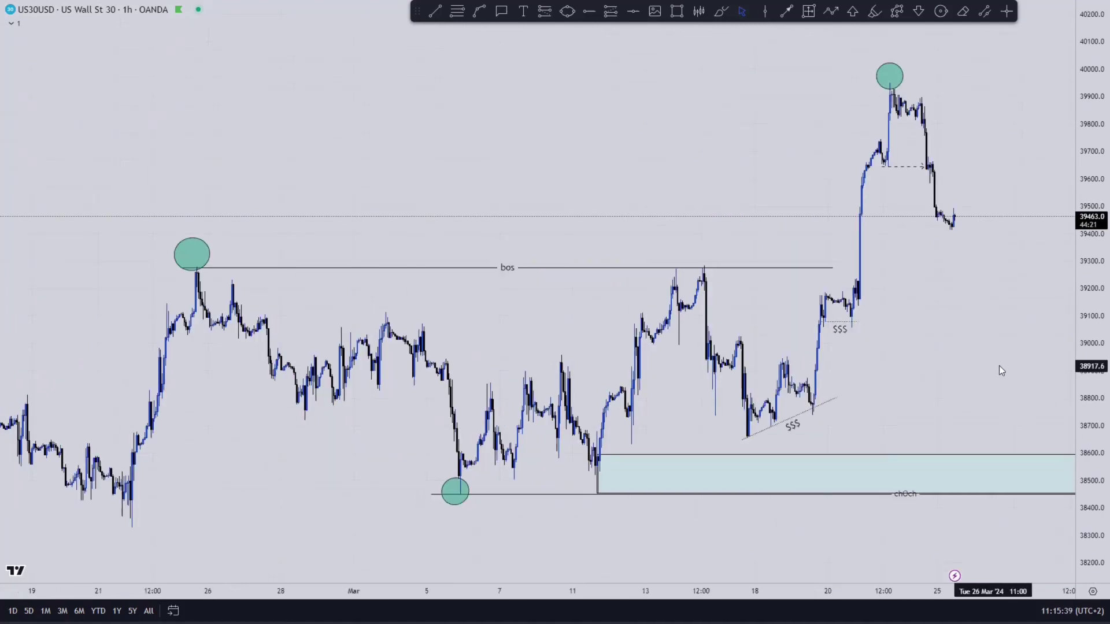
left_click_drag(938, 312, 775, 241)
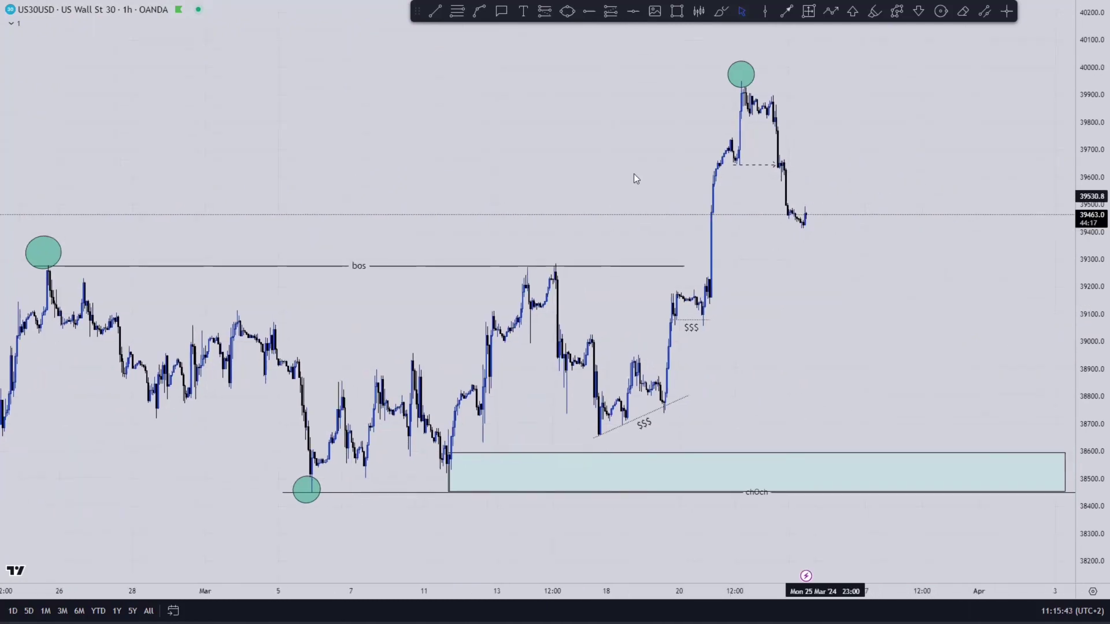
left_click_drag(764, 135, 795, 133)
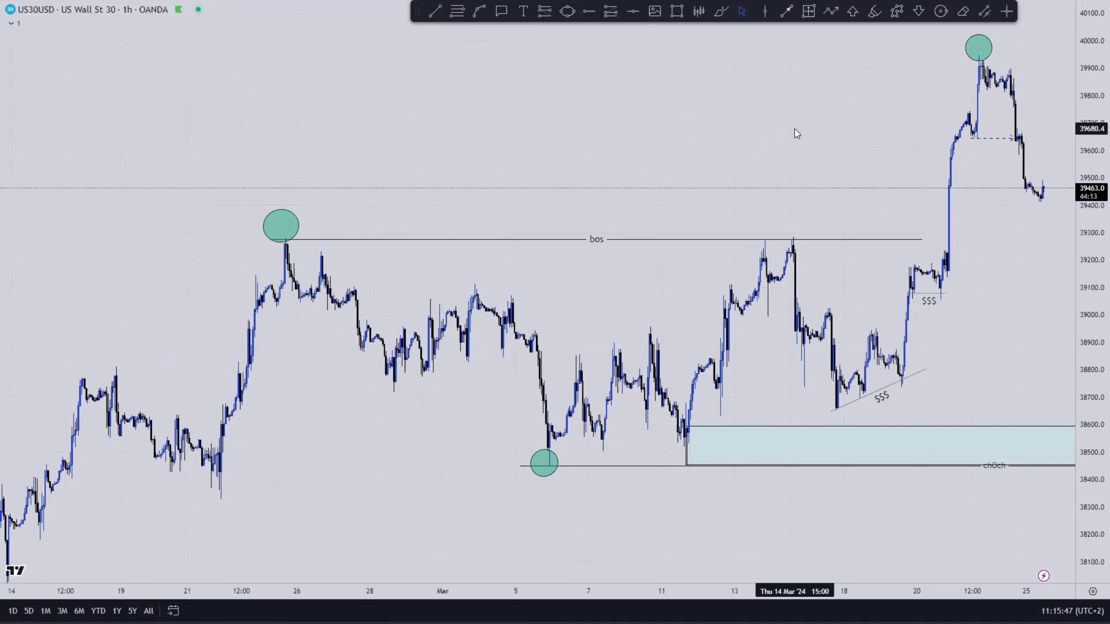
left_click_drag(778, 133, 577, 171)
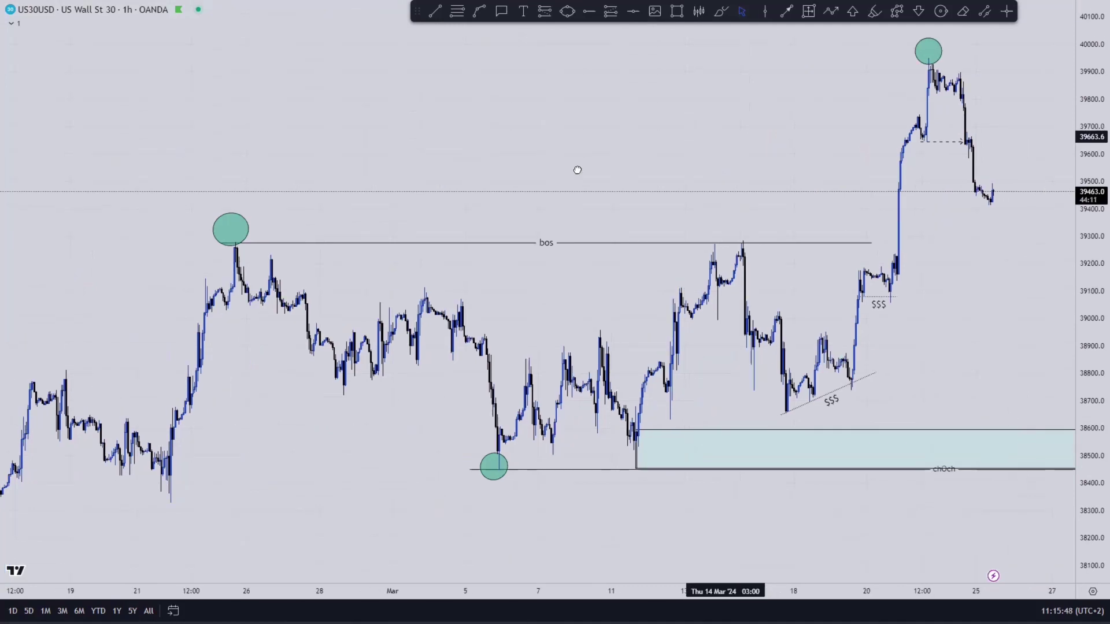
left_click_drag(962, 323, 859, 359)
scroll(871, 355, "up", 4)
left_click_drag(1080, 292, 1076, 179)
left_click_drag(732, 277, 942, 402)
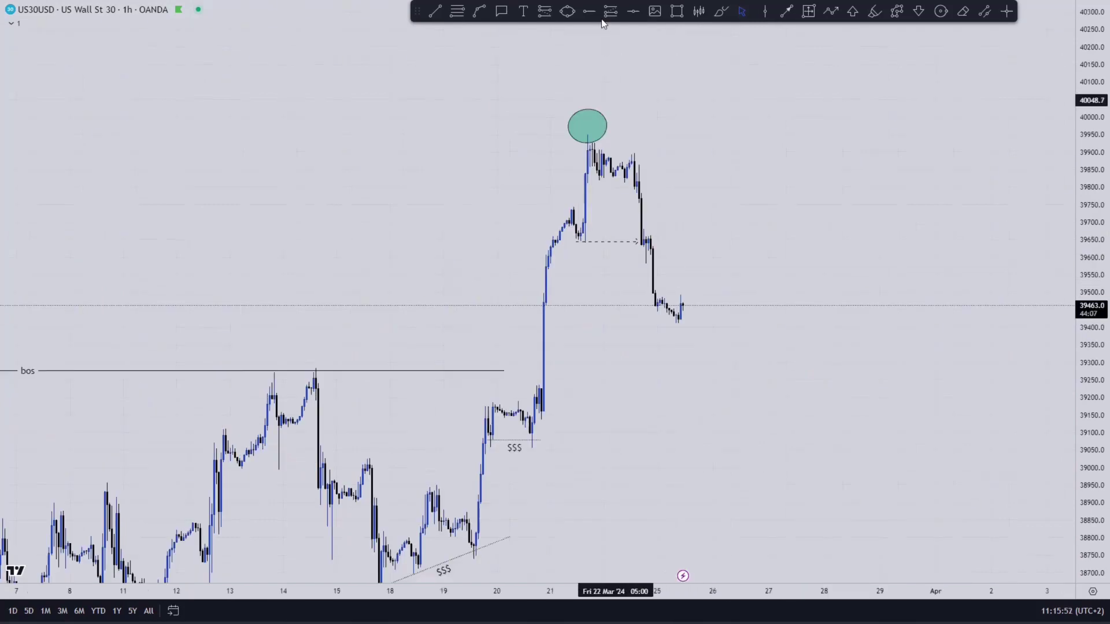
key("alt+shift+r")
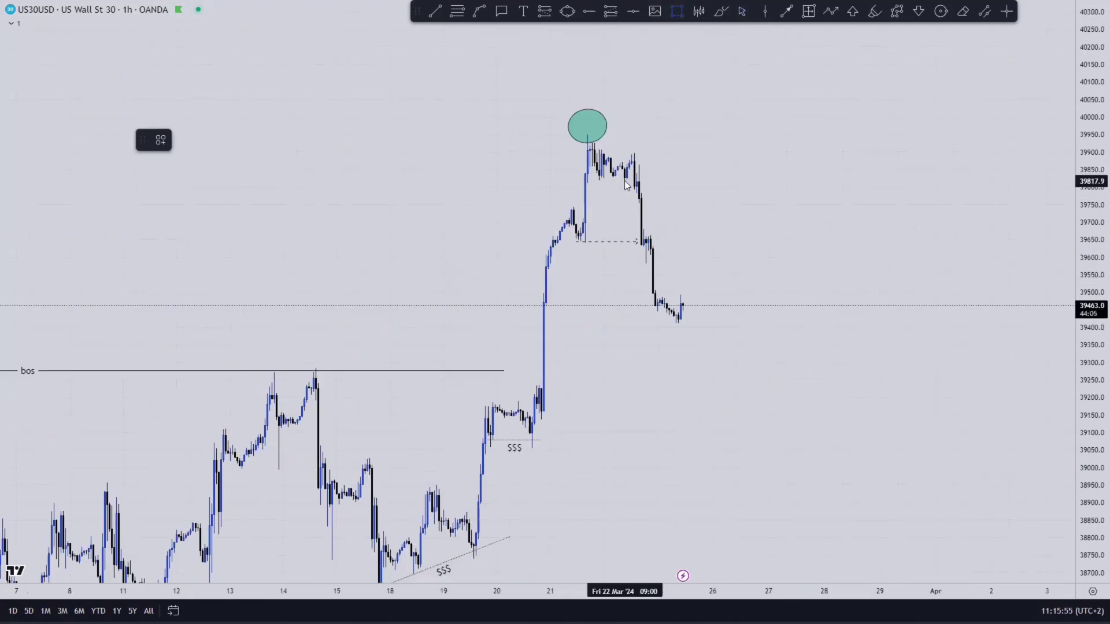
left_click(657, 156)
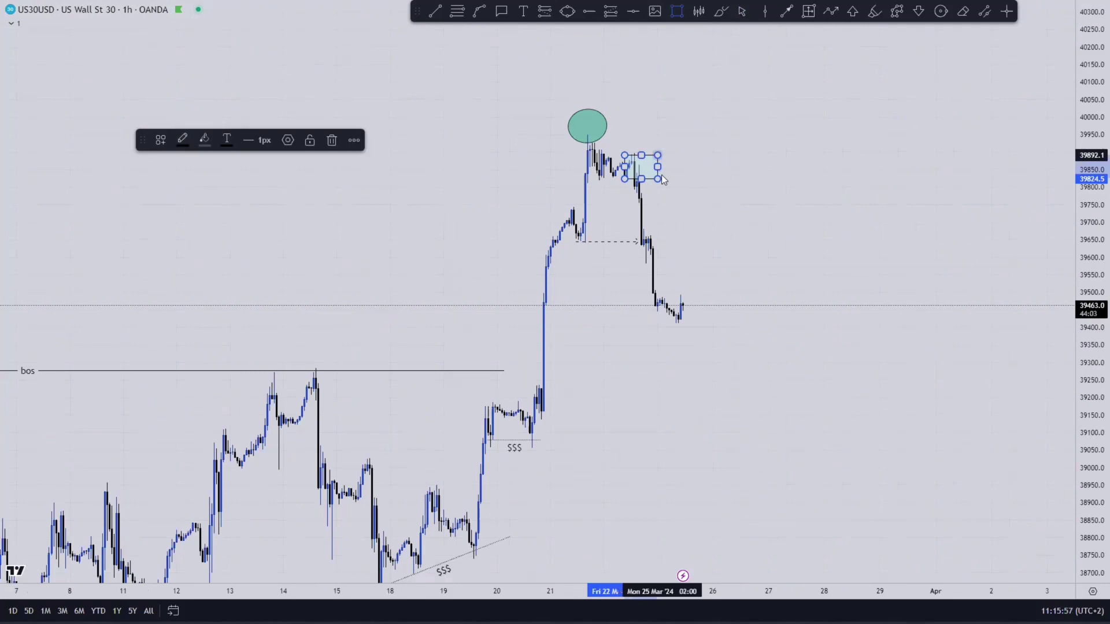
- Draw a second supply zone rectangle between about 39,843 and 39,783 from 22 to 26 March 2024
left_click(636, 193)
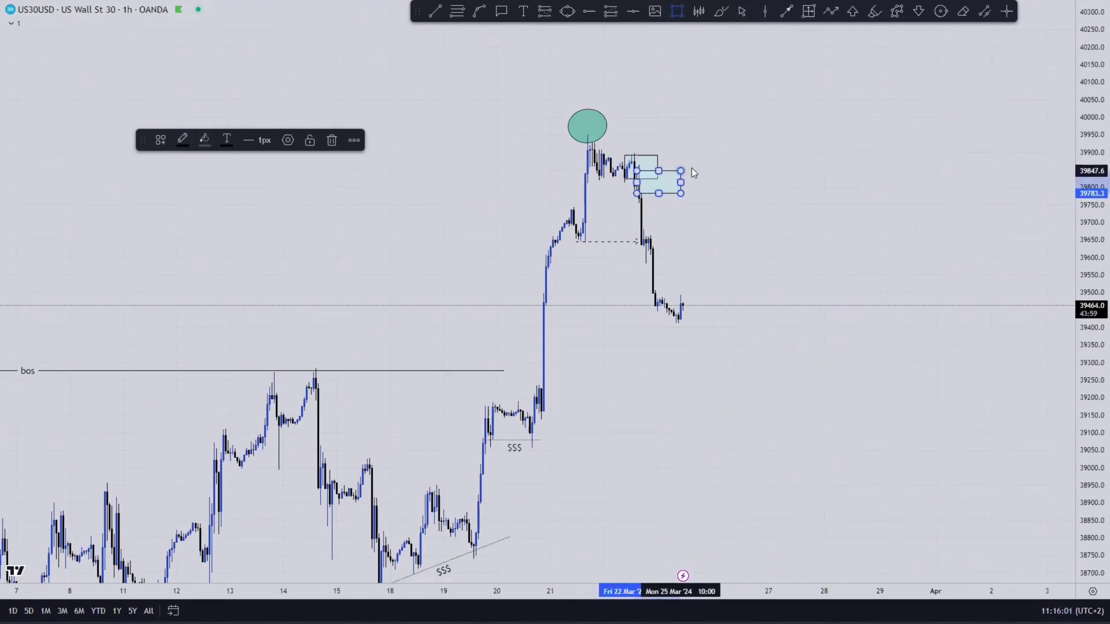
left_click(745, 173)
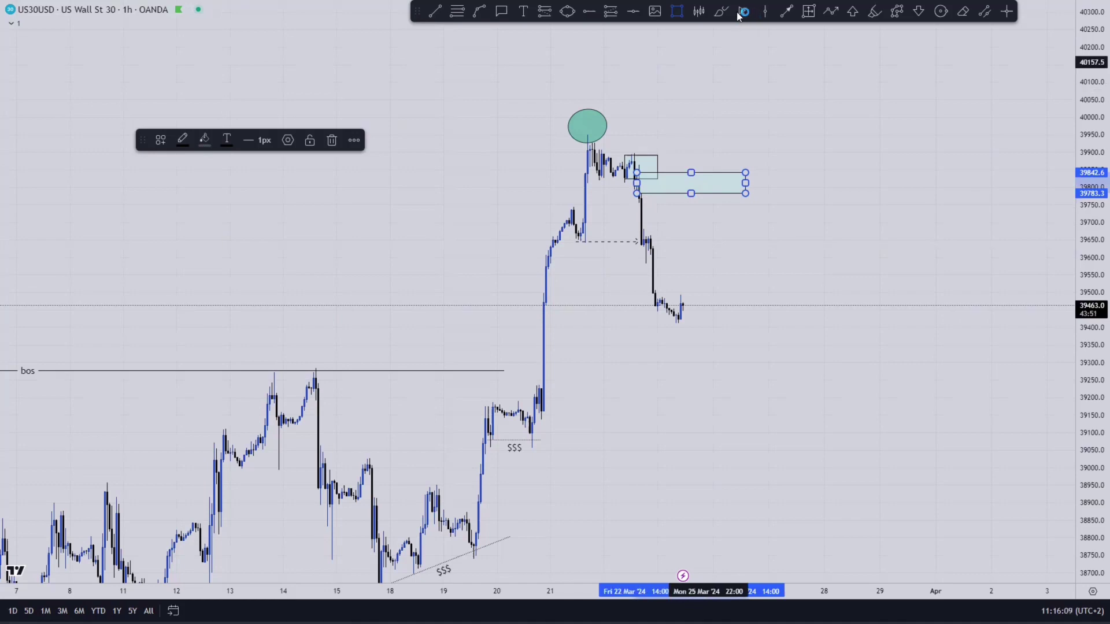
key("Escape")
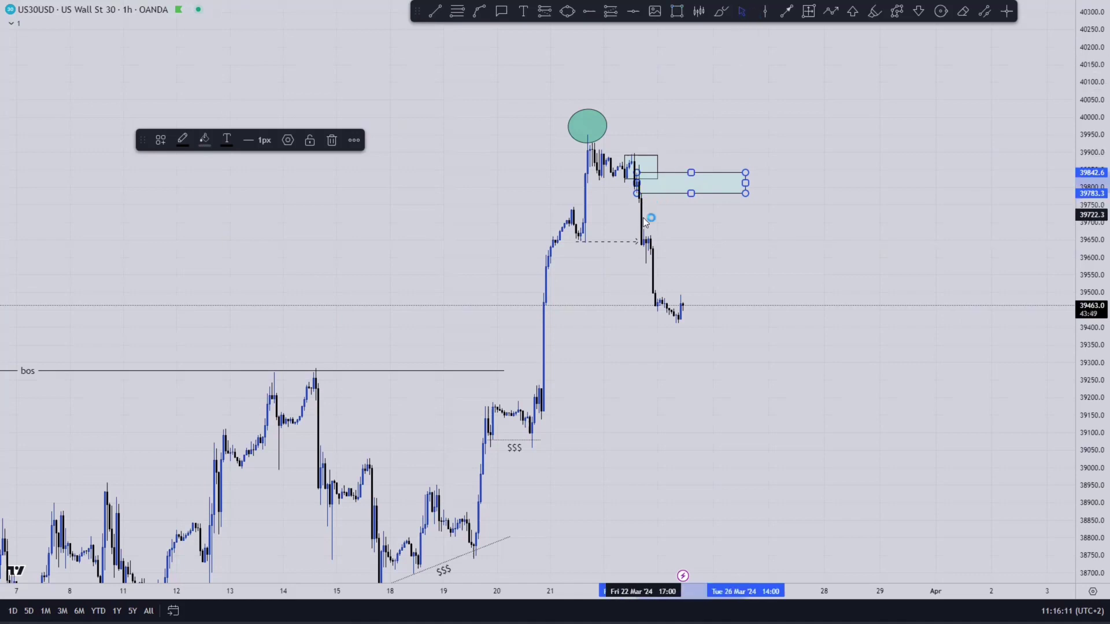
left_click(658, 198)
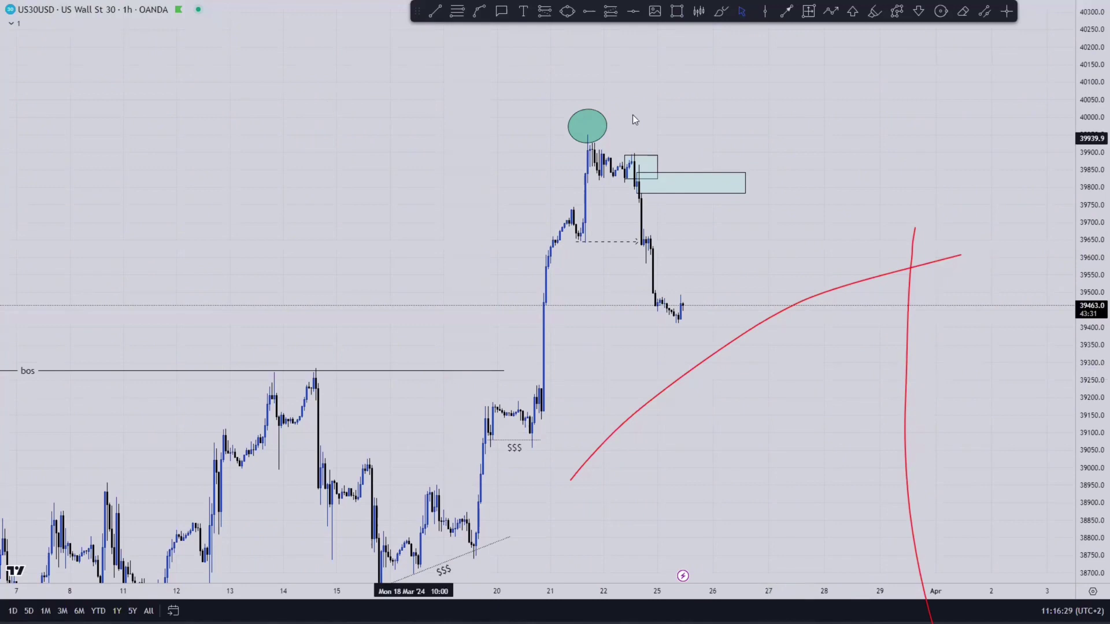
- Draw a projected price path from the current price into the lower supply zone, with descending swings to a high at about 39,320 near 2 April
mouse_move(800, 341)
left_mouse_down()
mouse_move(740, 298)
mouse_move(737, 283)
left_mouse_up()
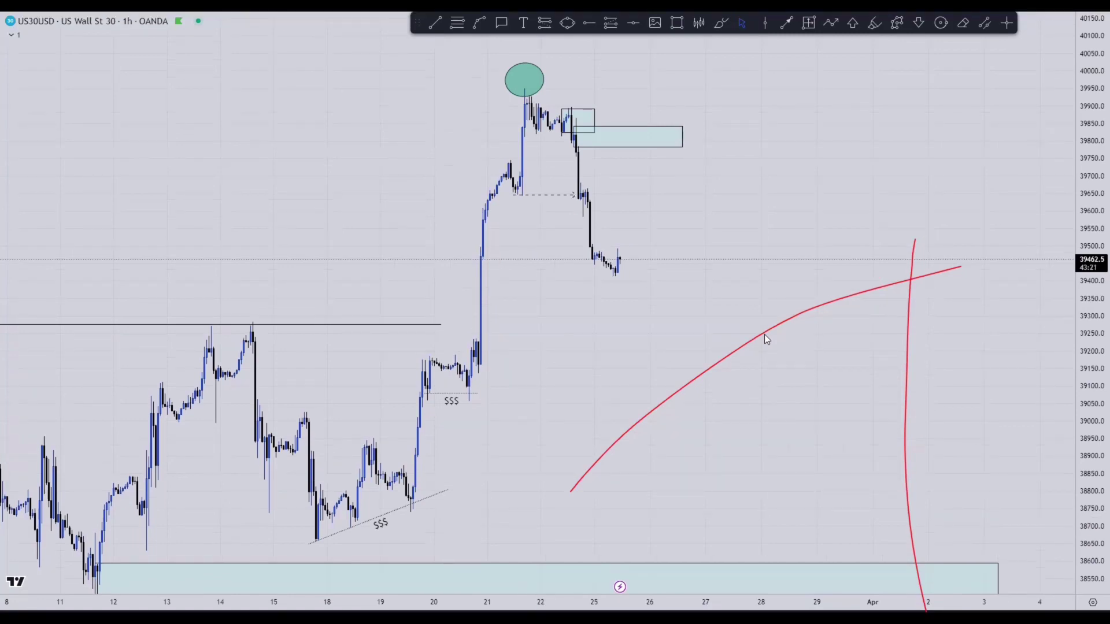
key("e")
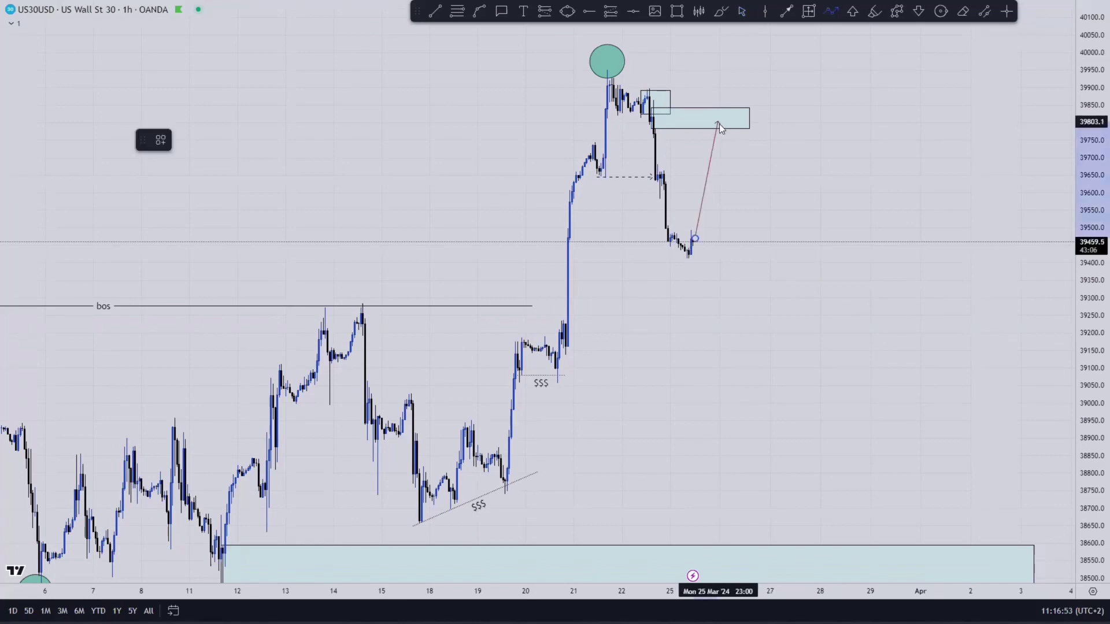
left_click(718, 122)
left_click(726, 157)
left_click(745, 189)
left_click(770, 155)
left_click(774, 312)
left_click(835, 136)
left_click(835, 402)
left_click(901, 202)
left_click(912, 464)
left_click(968, 290)
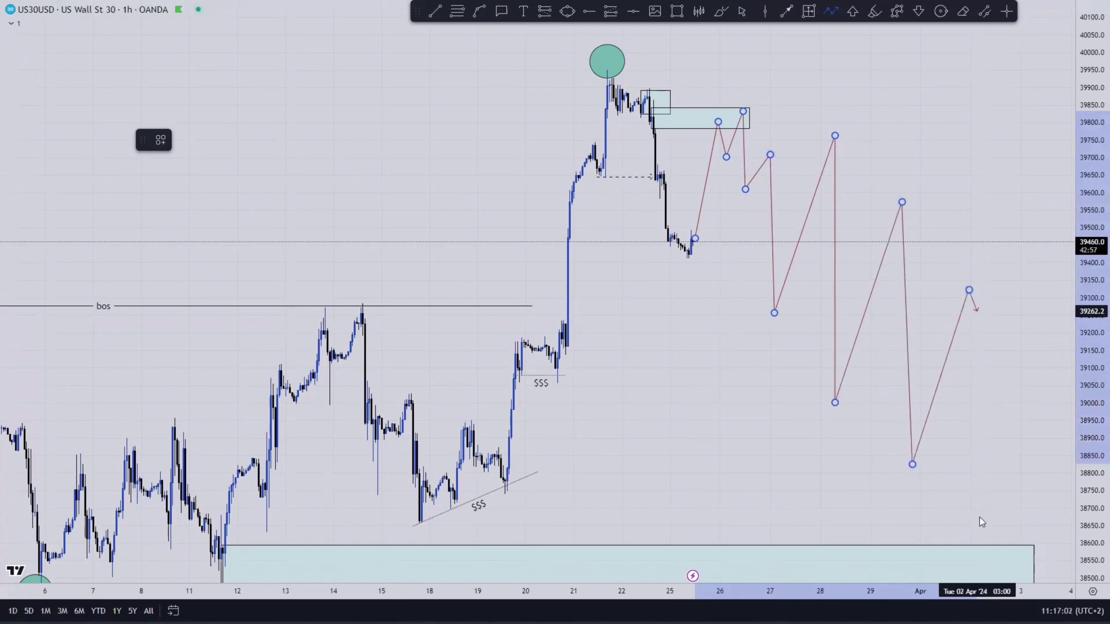
- Extend the projected path into the demand zone with small bounces and end it at about 39,790 on 3 April 2024
left_click(981, 542)
left_click(1002, 494)
left_click(1006, 565)
left_click(1025, 455)
left_click(1035, 514)
left_click(1056, 126)
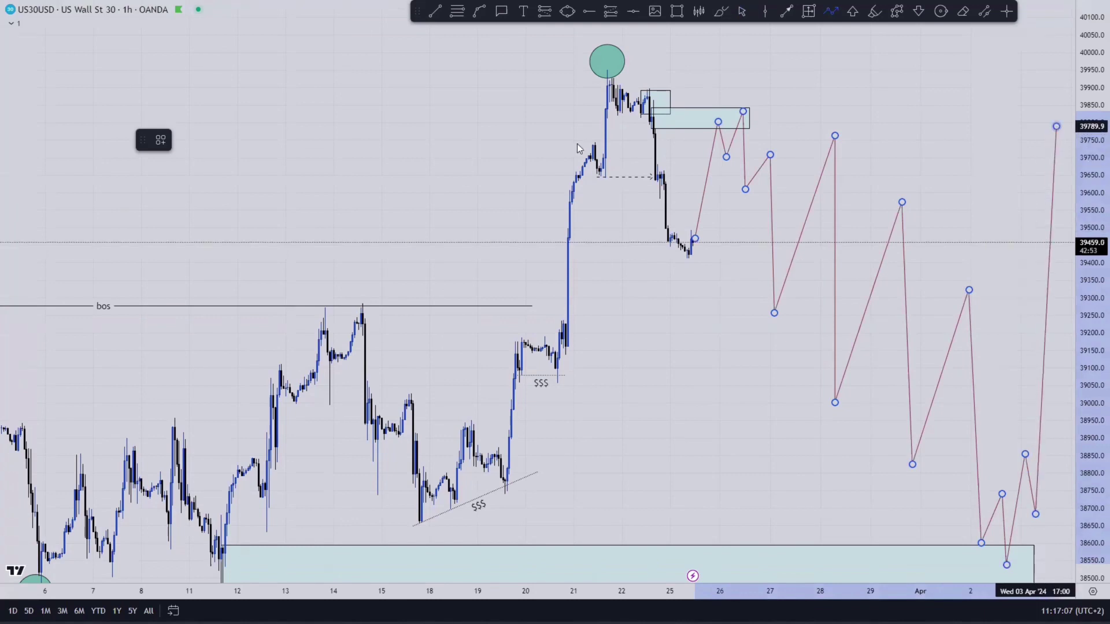
- Switch the chart to the 15-minute timeframe
left_click_drag(743, 210, 610, 146)
left_click_drag(1094, 460, 1093, 551)
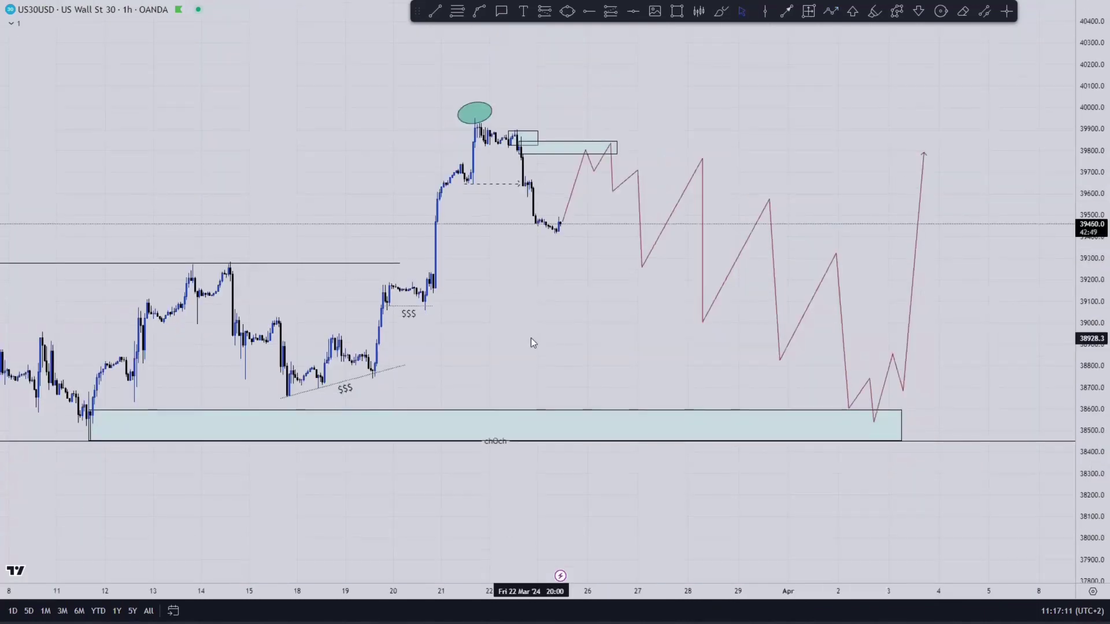
scroll(531, 338, "down", 3)
left_click_drag(1091, 381, 1091, 196)
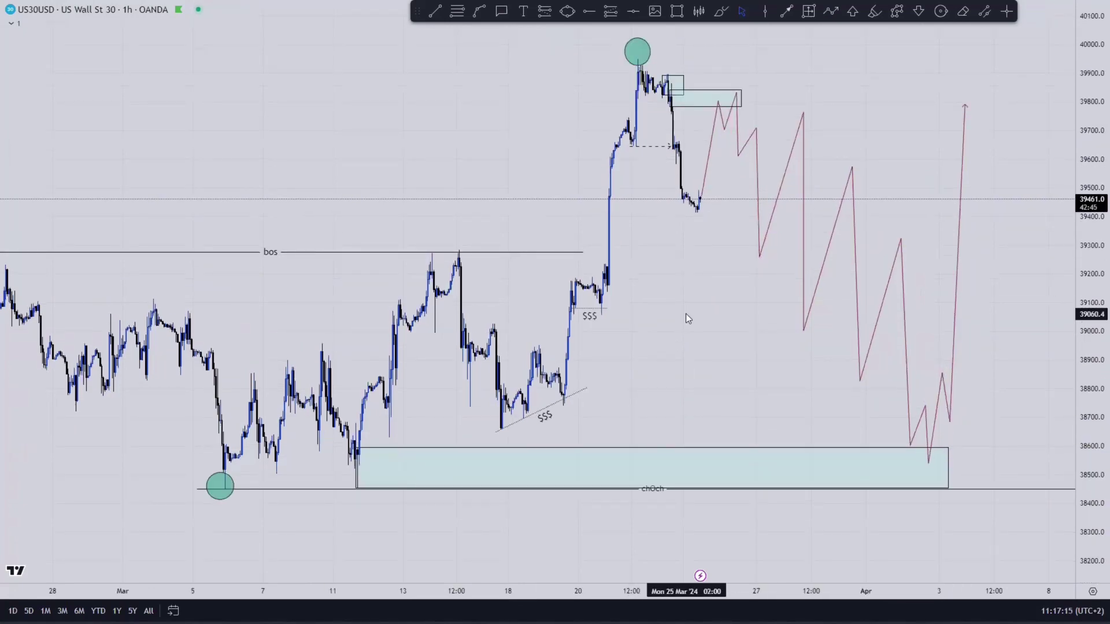
type("15")
key("Return")
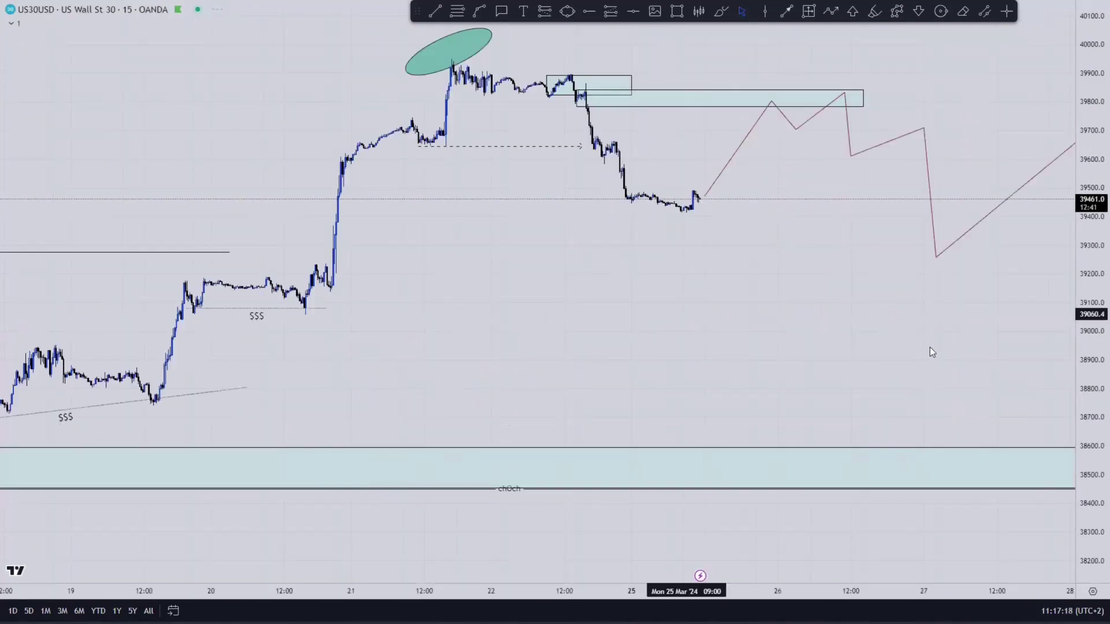
- Draw a horizontal dashed arrow at about 39,486 from the early 25 March 2024 high to the candle that breaks it
left_click_drag(822, 391, 704, 478)
left_click_drag(1093, 441, 1093, 144)
left_click_drag(743, 282, 815, 391)
left_click_drag(1093, 240, 1093, 139)
left_click_drag(783, 375, 910, 382)
scroll(877, 407, "up", 3)
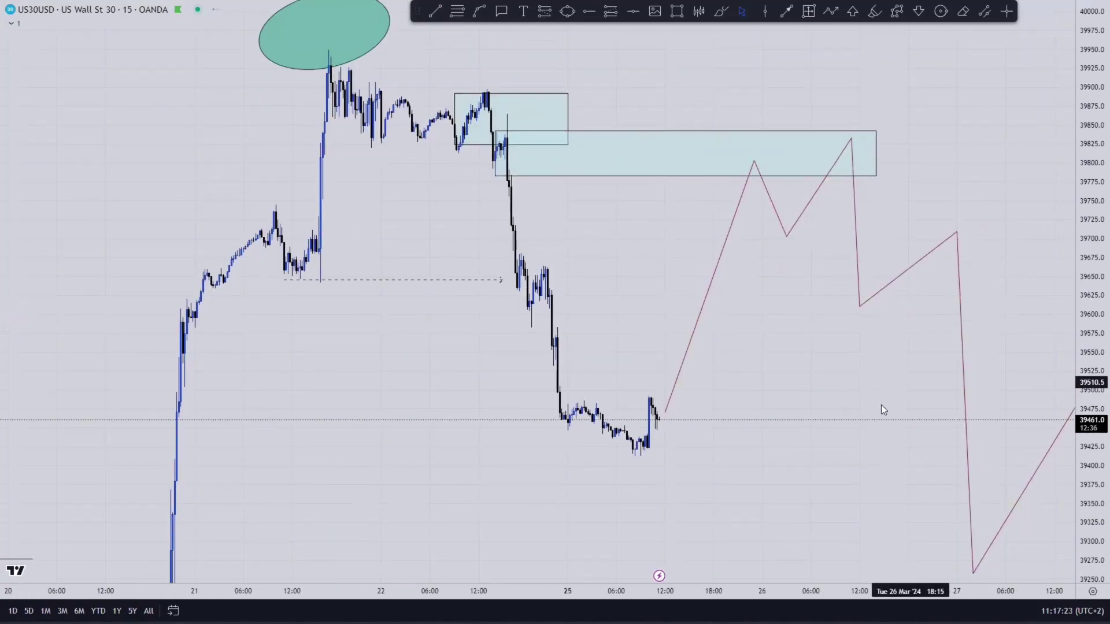
left_click_drag(1093, 382, 1093, 210)
left_click_drag(945, 323, 986, 262)
left_click_drag(1092, 241, 1092, 347)
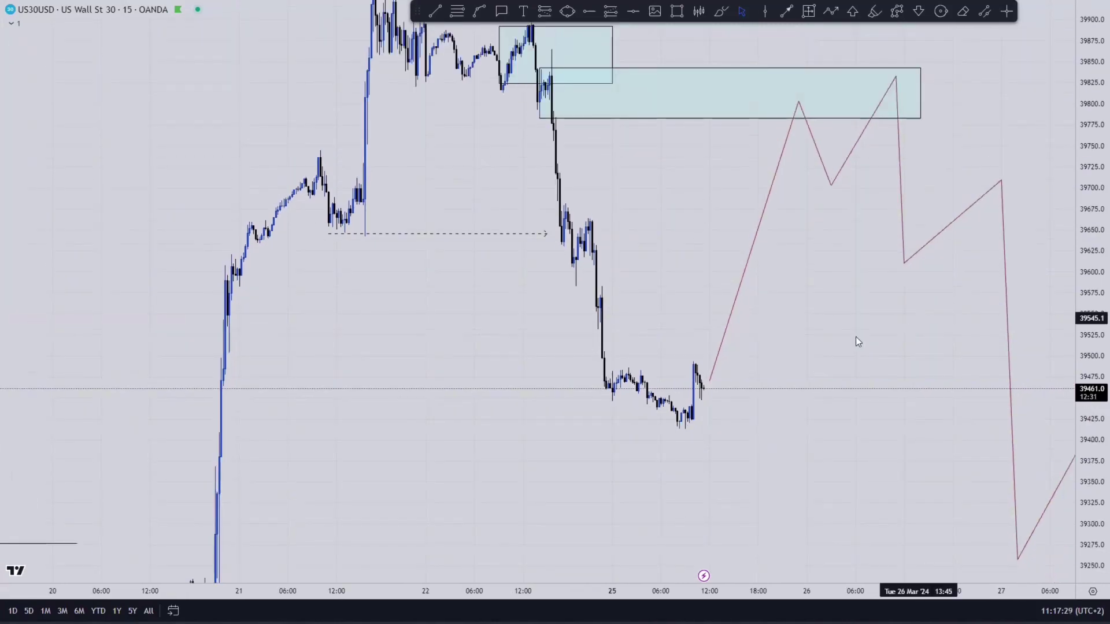
left_click_drag(890, 315, 862, 331)
left_click_drag(1094, 188, 1093, 277)
left_click_drag(876, 298, 863, 300)
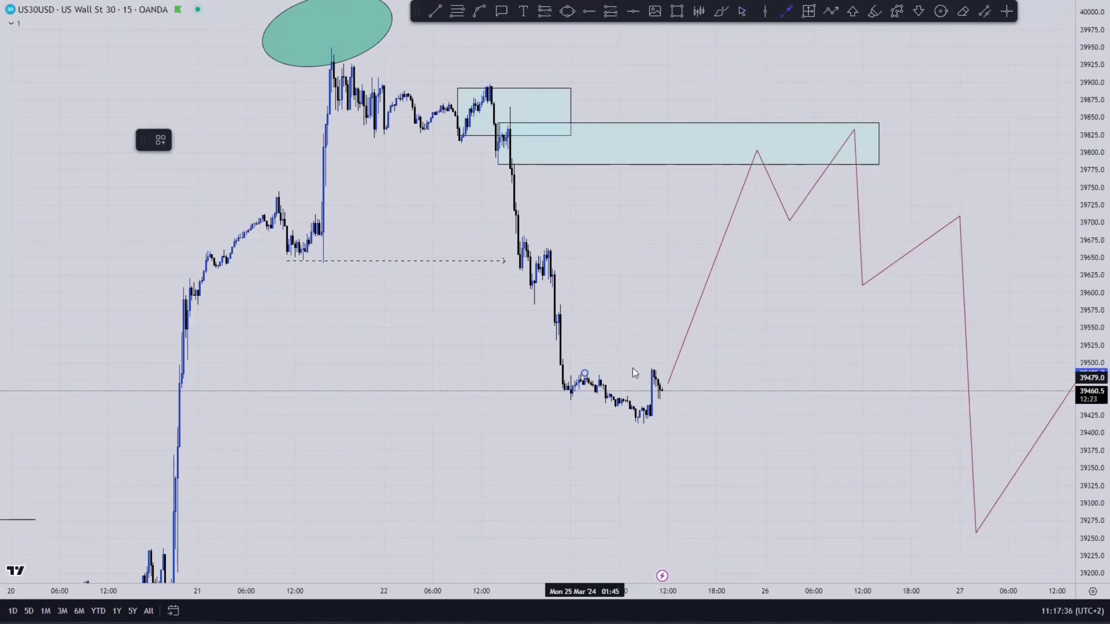
left_click(584, 373)
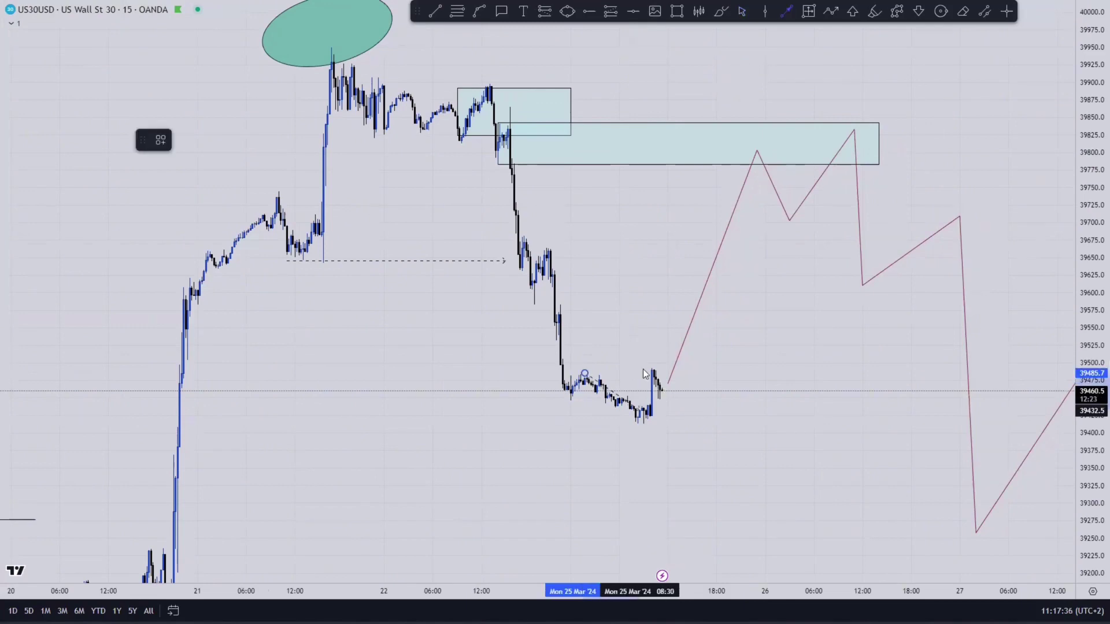
left_click(745, 12)
left_click(812, 277)
- Move the dashed break arrow from 21 to 22 March down onto the wick low at about 39,642
left_click_drag(1091, 215, 1091, 162)
left_click_drag(784, 330, 816, 192)
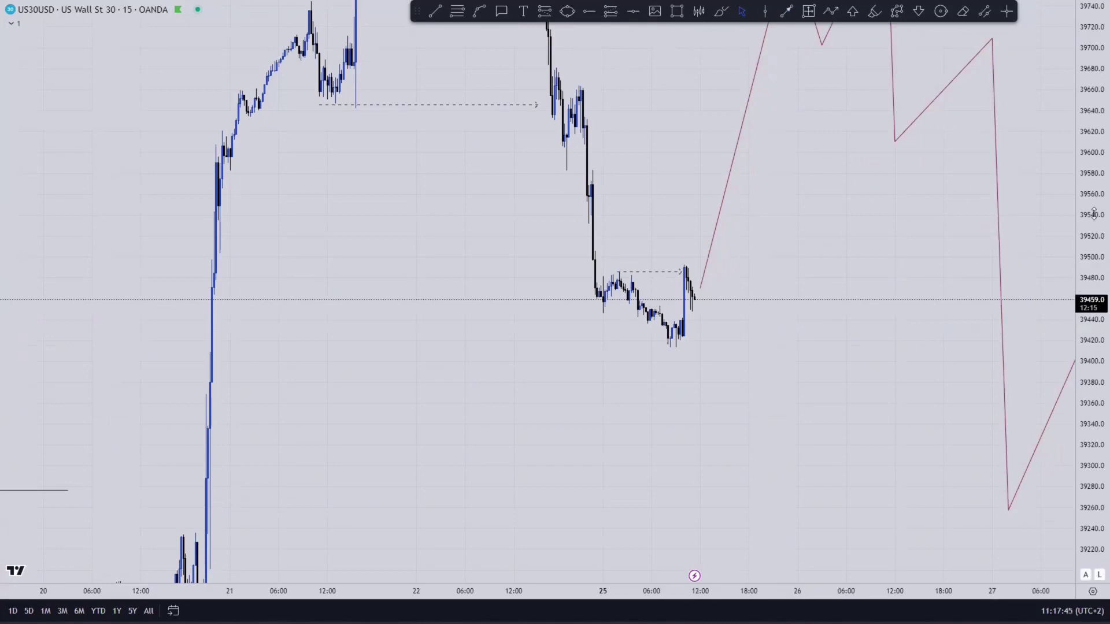
left_click_drag(1093, 214, 1093, 252)
left_click_drag(828, 222, 789, 359)
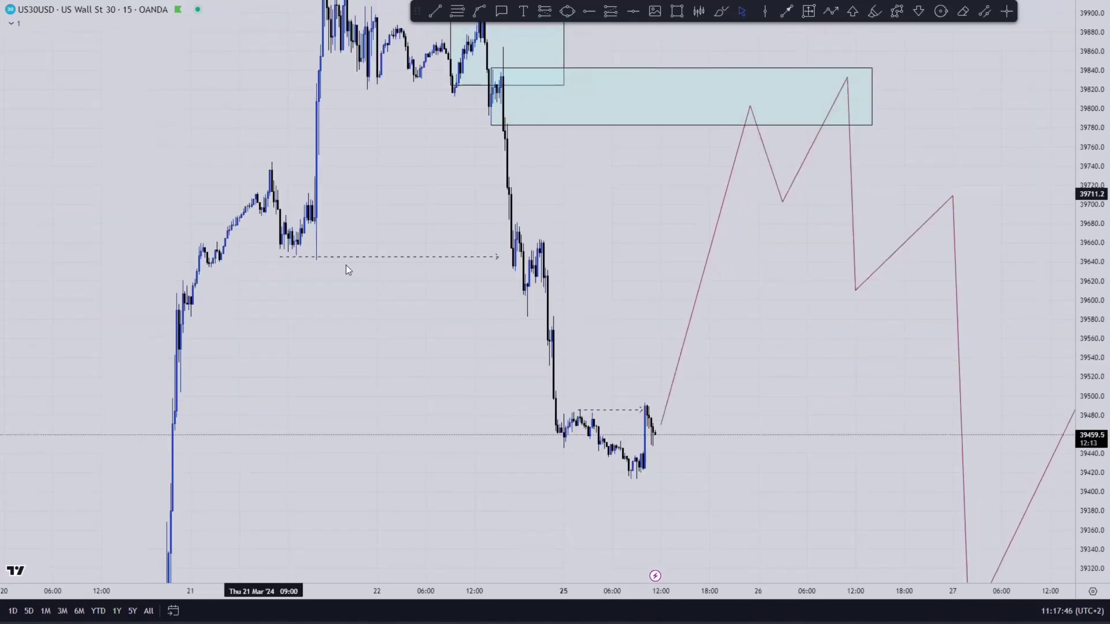
left_click_drag(345, 257, 349, 260)
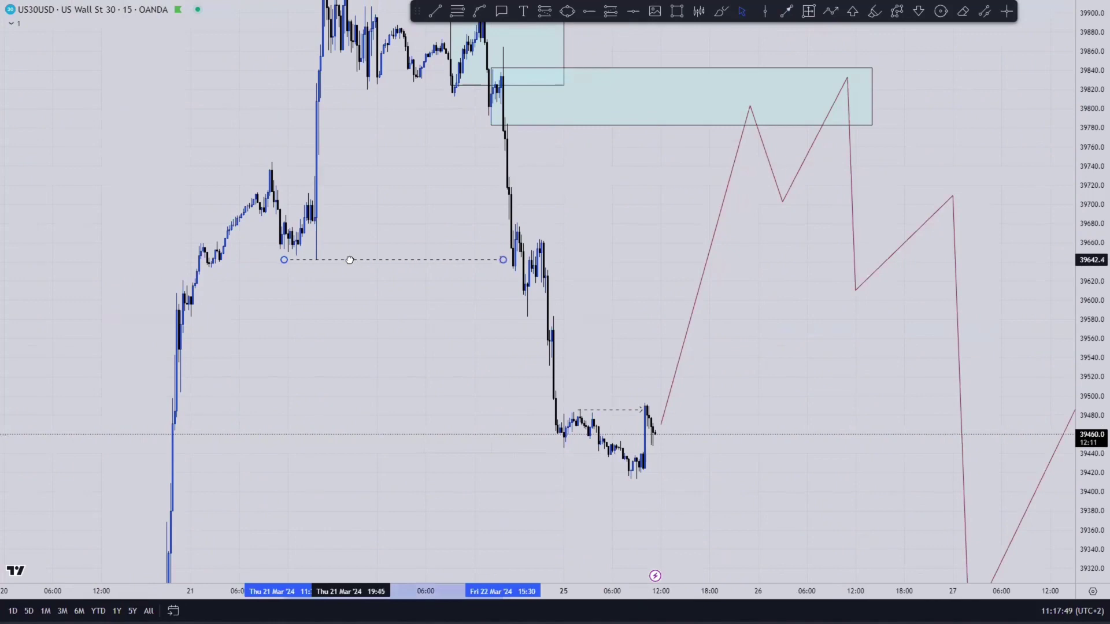
left_click_drag(379, 203, 345, 281)
- Draw a shallow curve beneath the 25 March 2024 low, from about 39,413 to 39,406
left_click_drag(1093, 228, 1091, 317)
left_click_drag(837, 422, 917, 291)
left_click_drag(1094, 291, 1095, 213)
left_click_drag(757, 392, 700, 434)
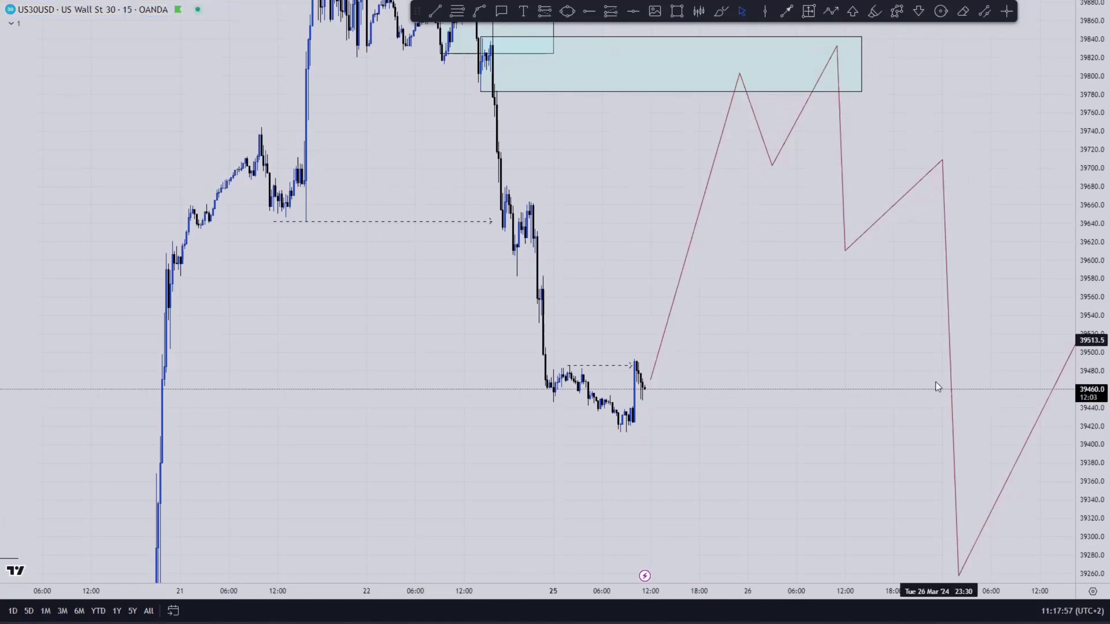
left_click_drag(935, 381, 928, 412)
left_click_drag(1092, 297, 1092, 355)
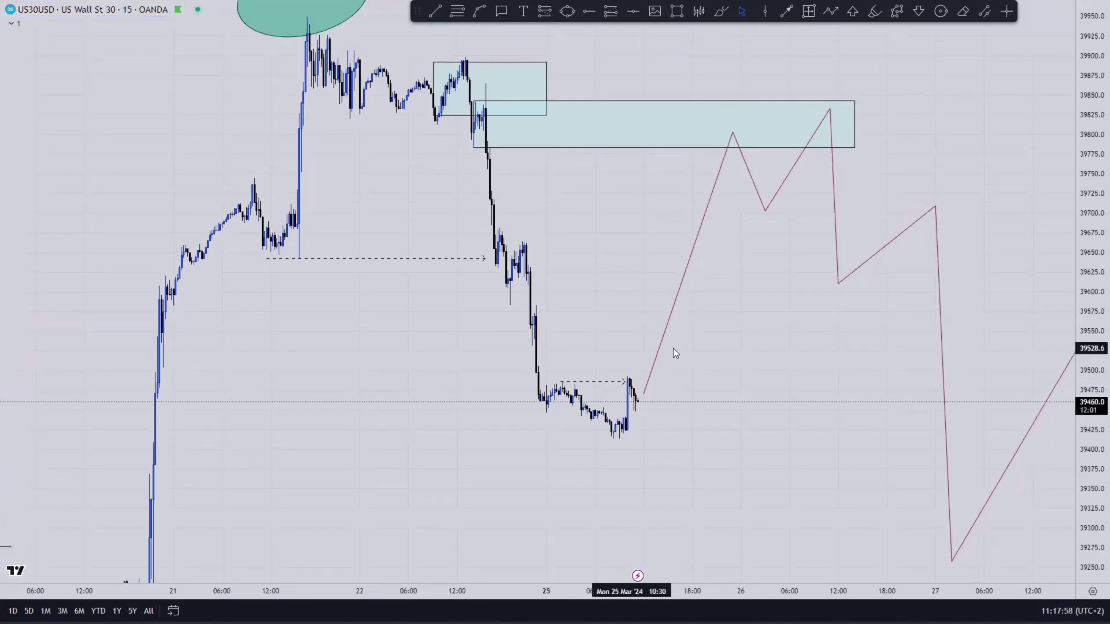
scroll(735, 386, "down", 3)
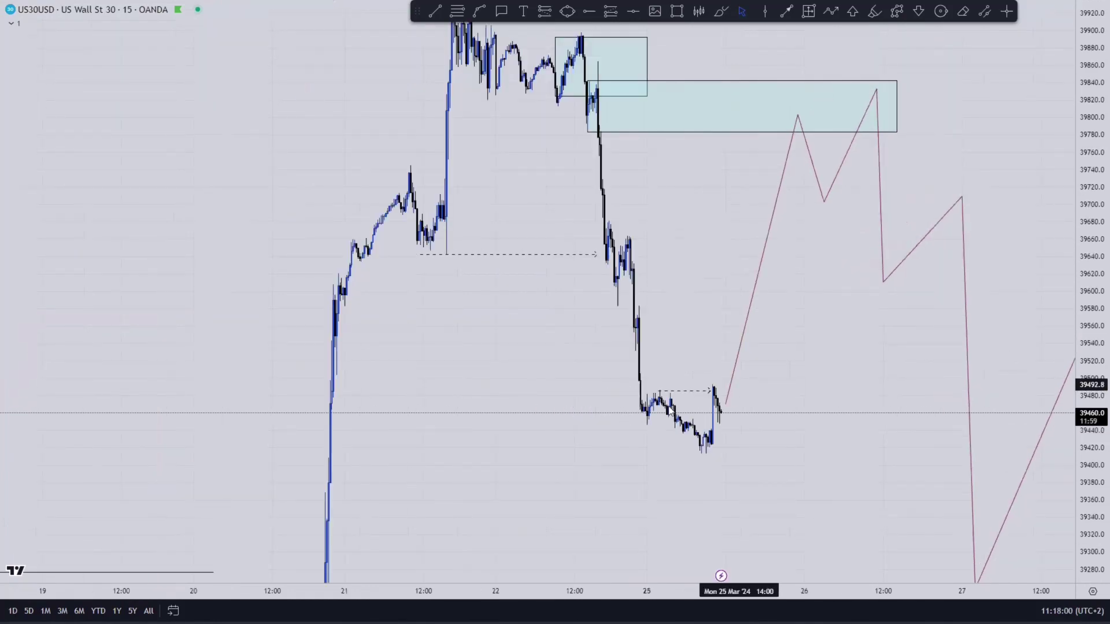
left_click_drag(820, 377, 758, 376)
left_click_drag(1093, 327, 1092, 234)
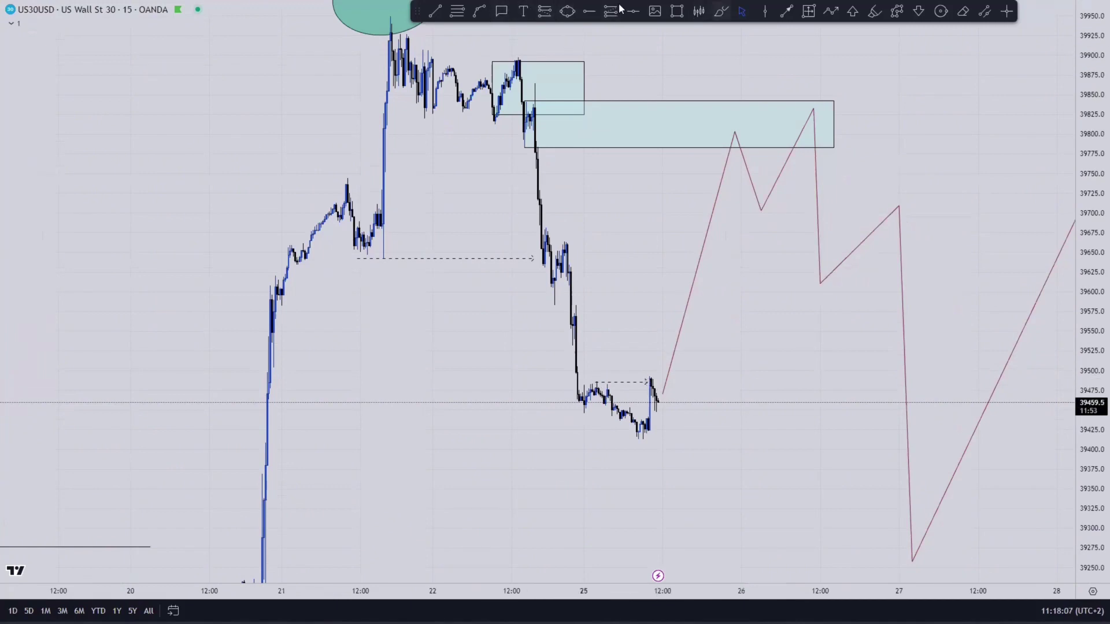
left_click(625, 439)
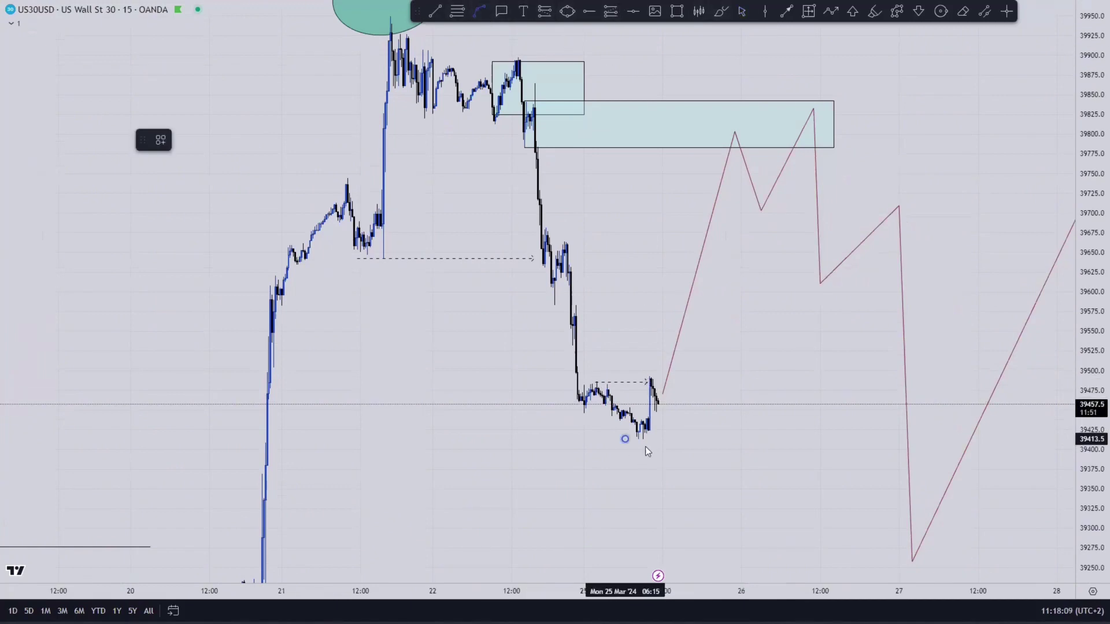
left_click(666, 444)
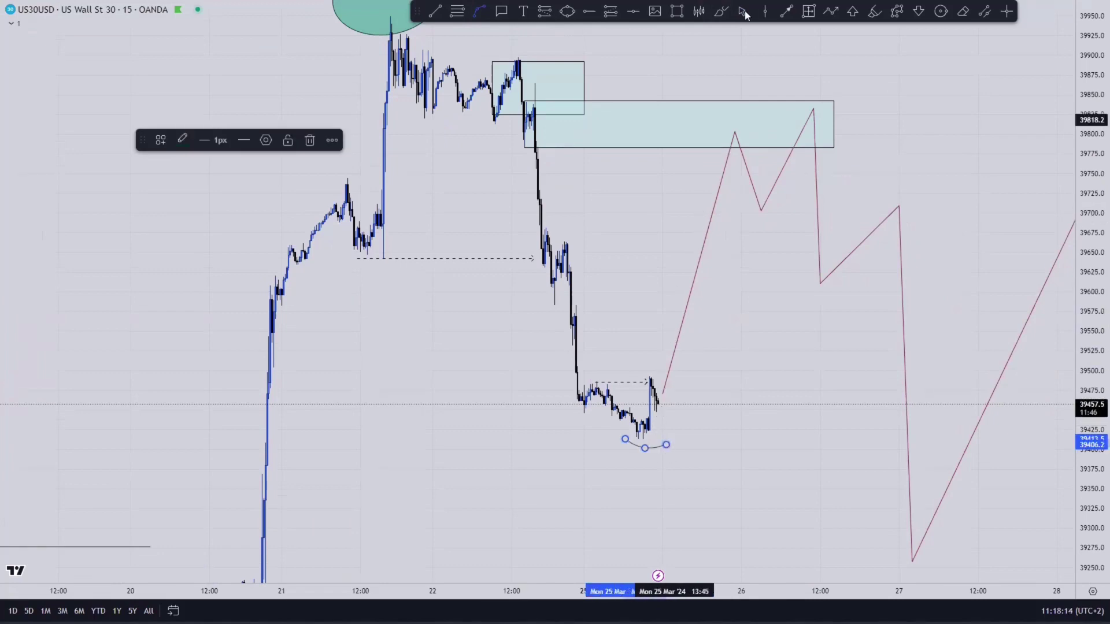
- Replace the old price projection with a zigzag path starting at the current price and rising in steps to a pullback at about 39,633
left_click(712, 212)
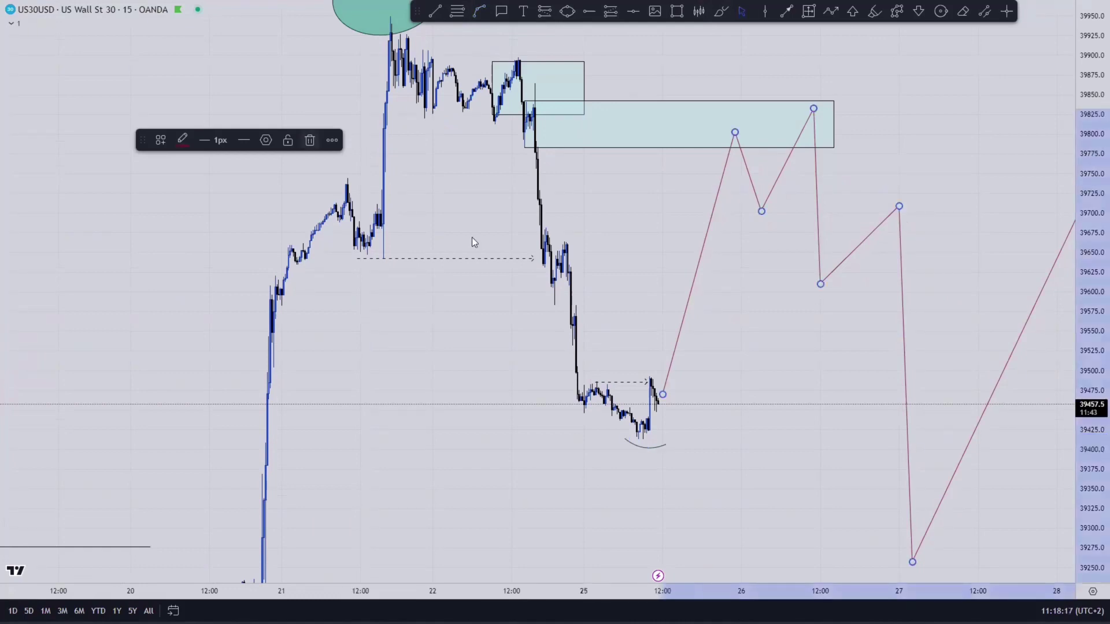
key("Delete")
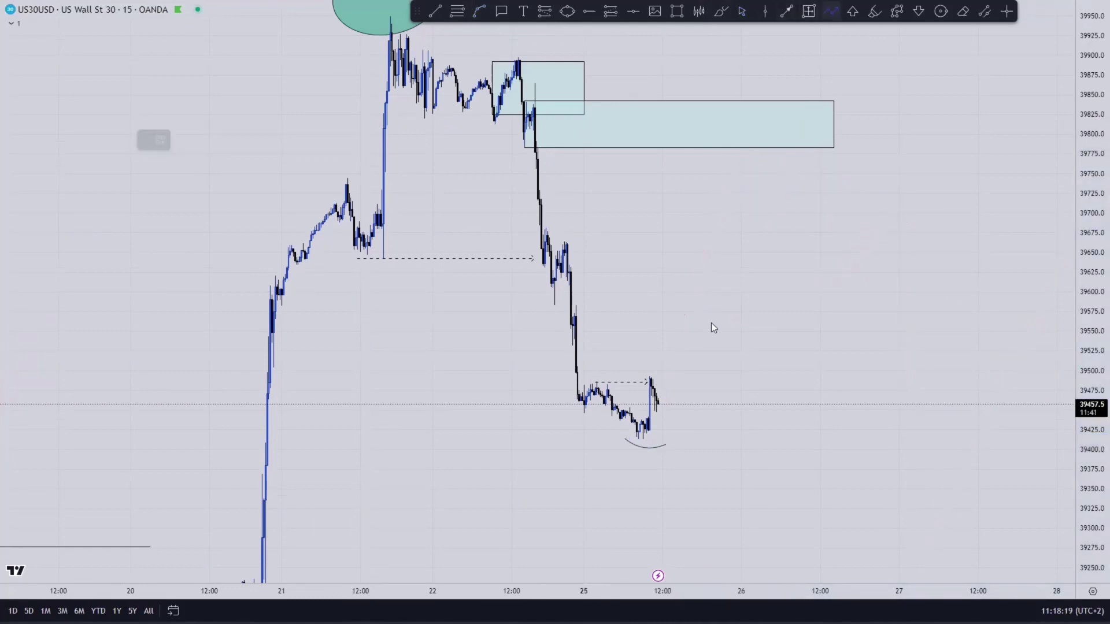
left_click(658, 405)
left_click(661, 421)
left_click(670, 347)
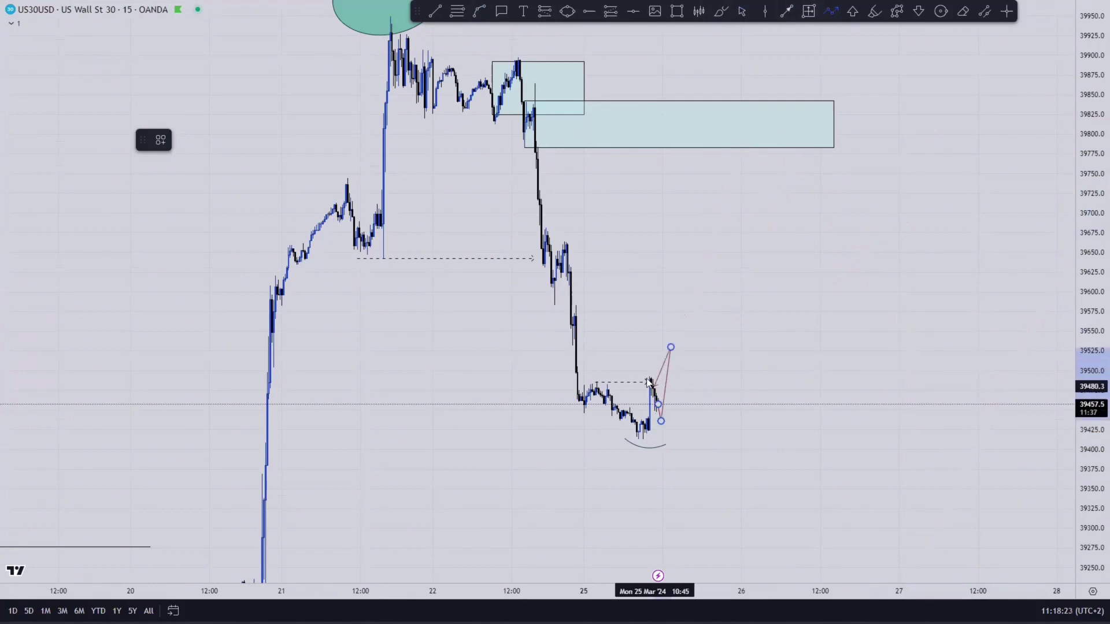
left_click(678, 392)
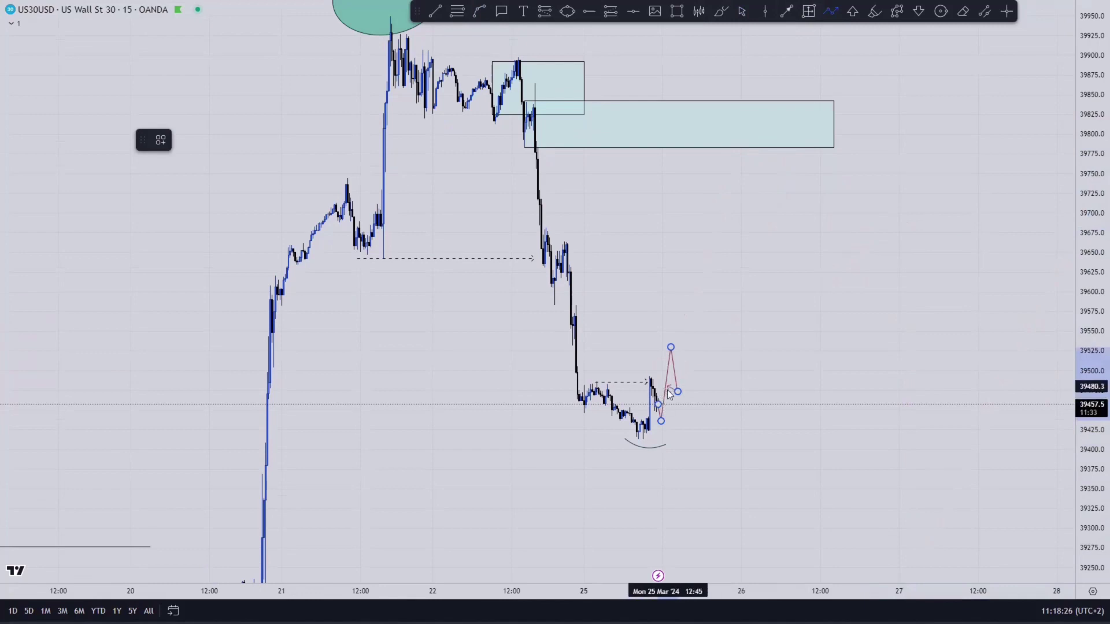
double_click(694, 343)
left_click(689, 297)
left_click(703, 343)
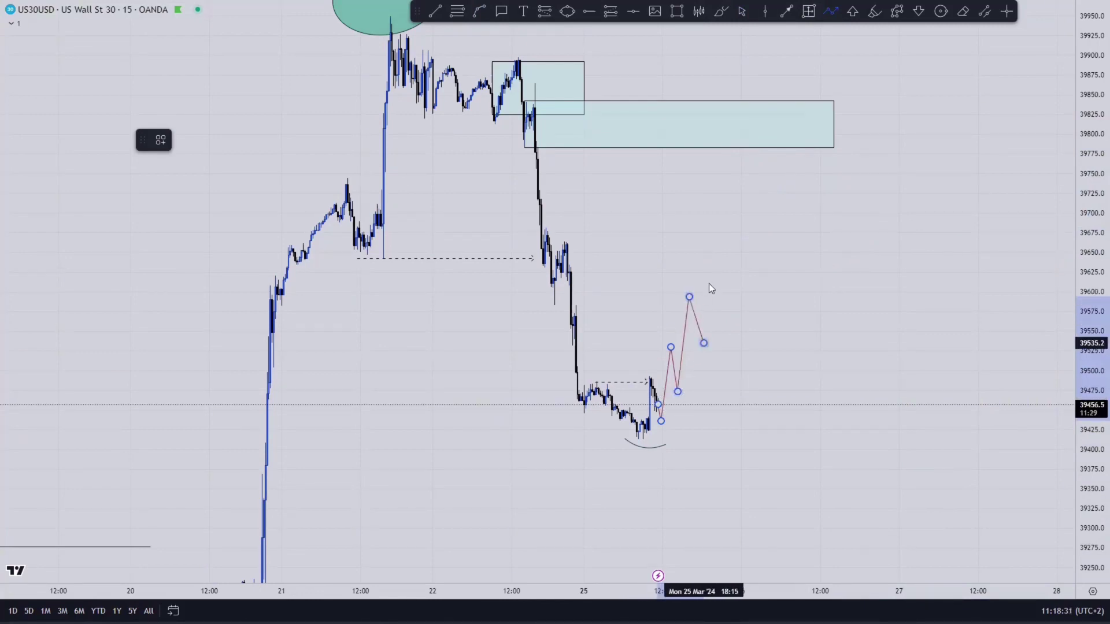
left_click(715, 238)
left_click(728, 265)
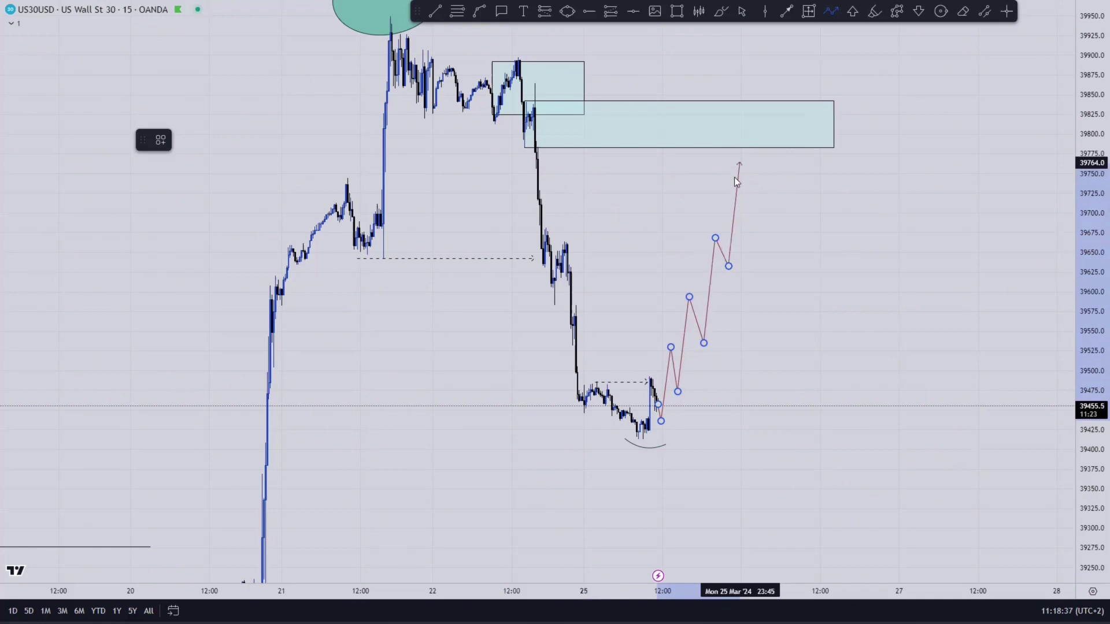
- Continue the zigzag path to a peak at about 39,808 inside the supply zone and finish it with a drop to about 39,396
left_click(735, 180)
left_click(747, 207)
left_click(756, 158)
left_click(762, 173)
left_click(779, 127)
left_click(785, 192)
left_click(804, 152)
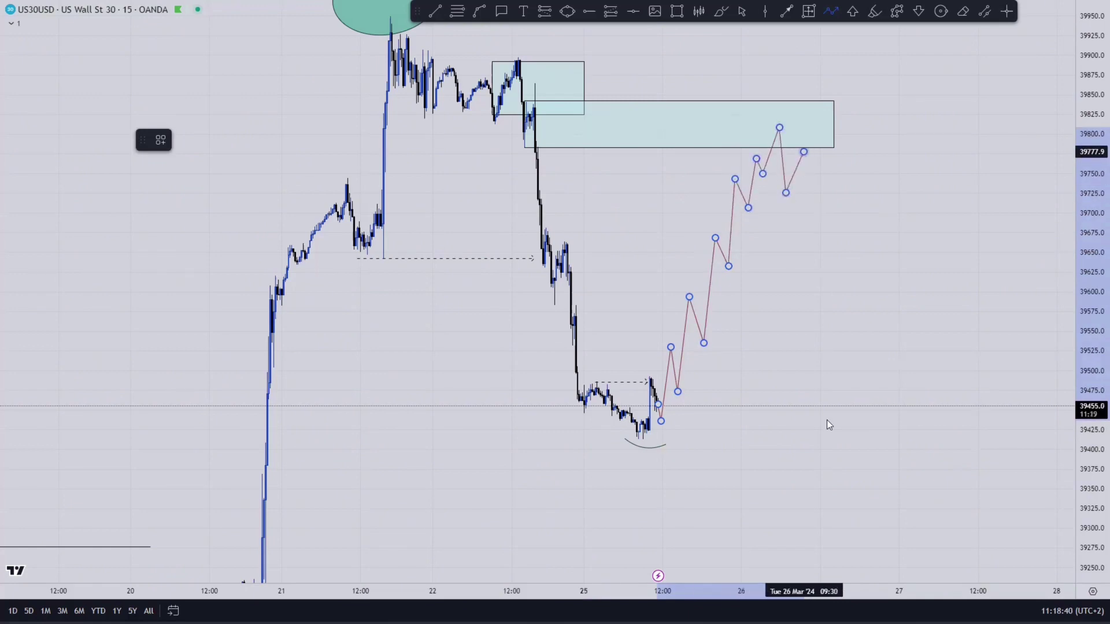
double_click(836, 452)
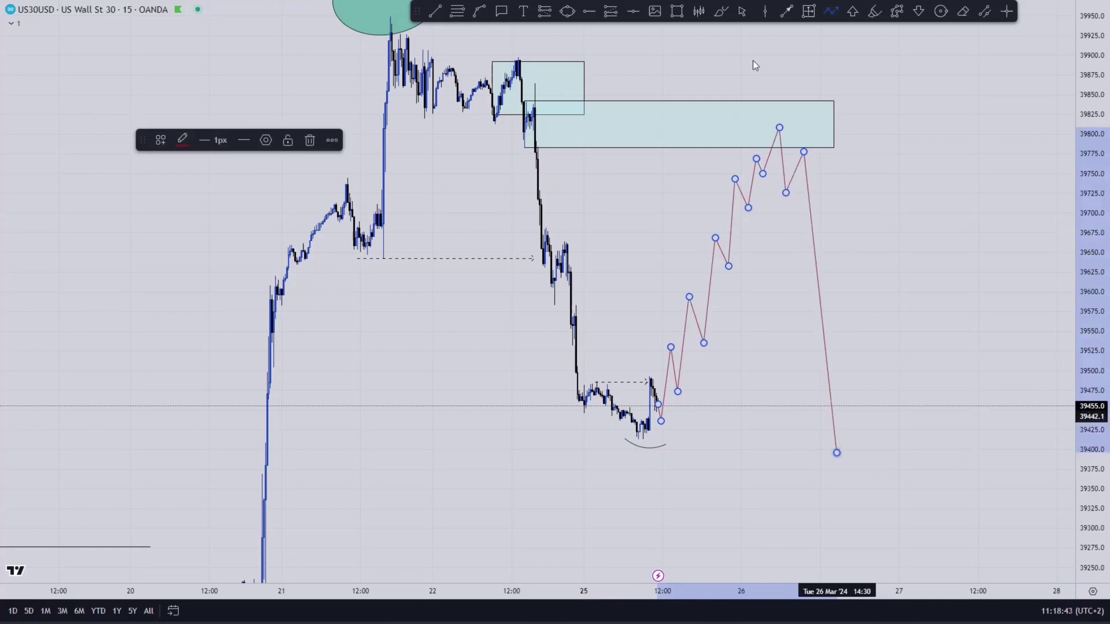
left_click(743, 16)
- Examine the projected path and the dashed break arrow above the 25 March 2024 low
left_click(887, 254)
left_click_drag(901, 290, 910, 316)
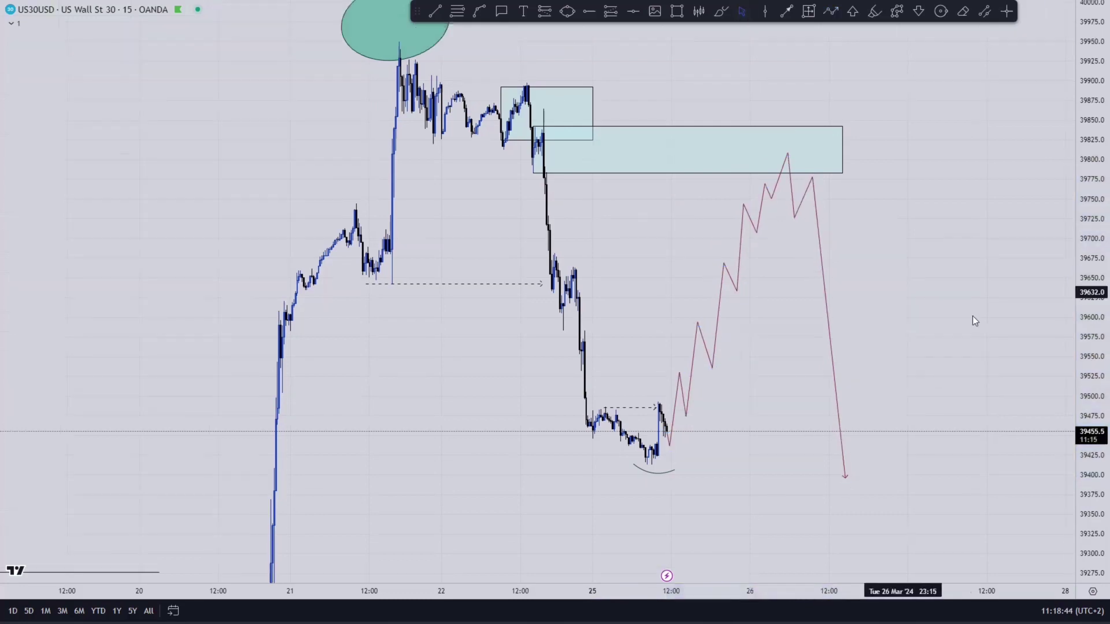
left_click_drag(1093, 303, 1093, 274)
left_click_drag(1017, 297, 1022, 260)
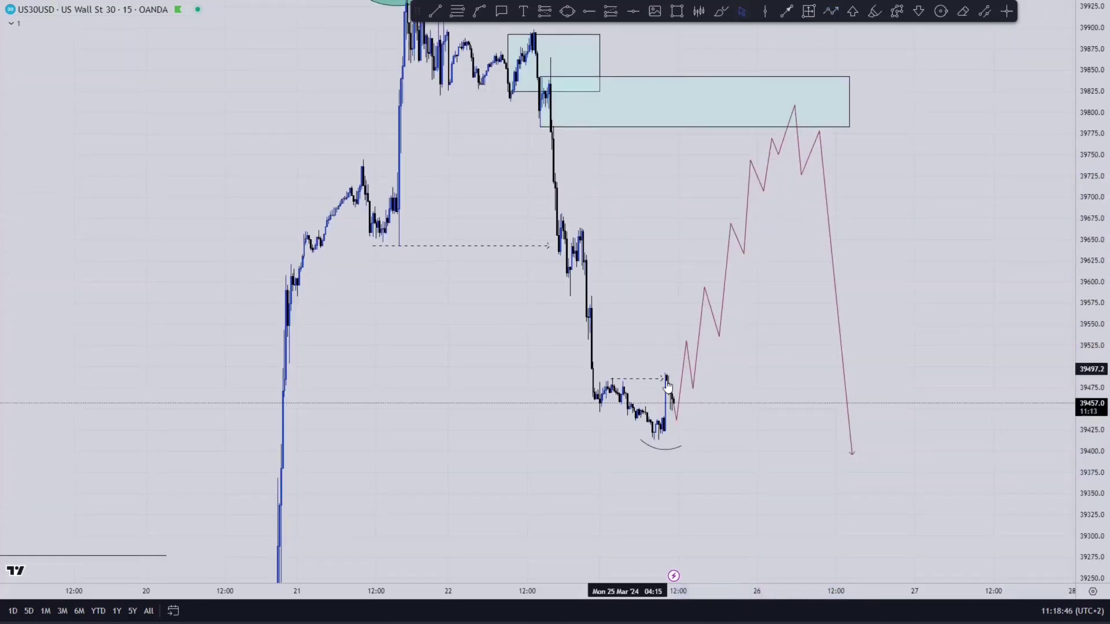
left_click(625, 379)
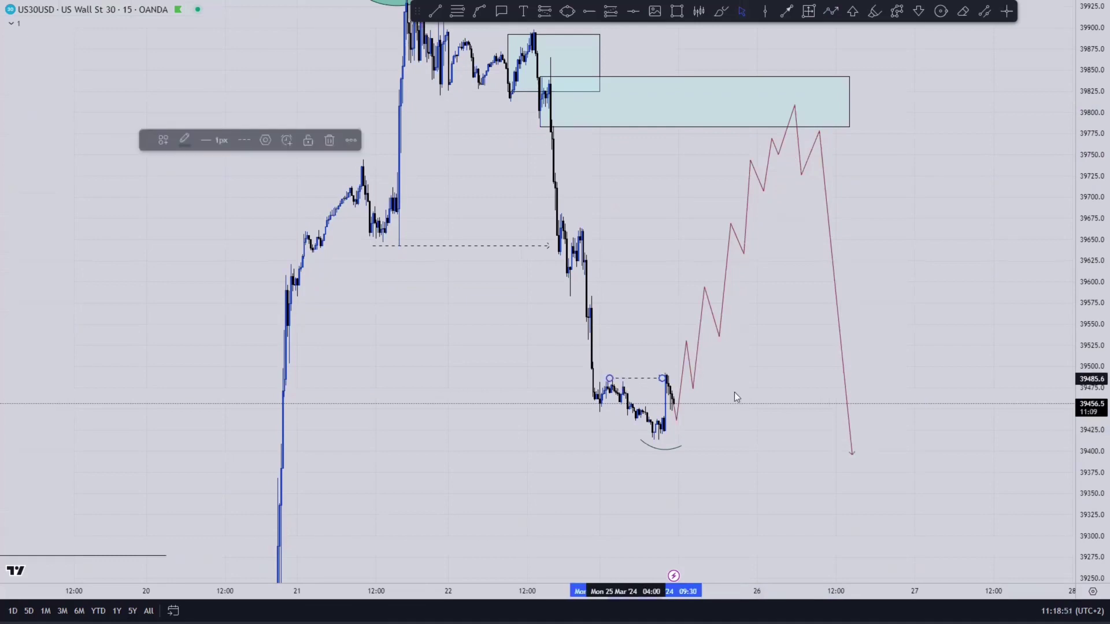
left_click(751, 392)
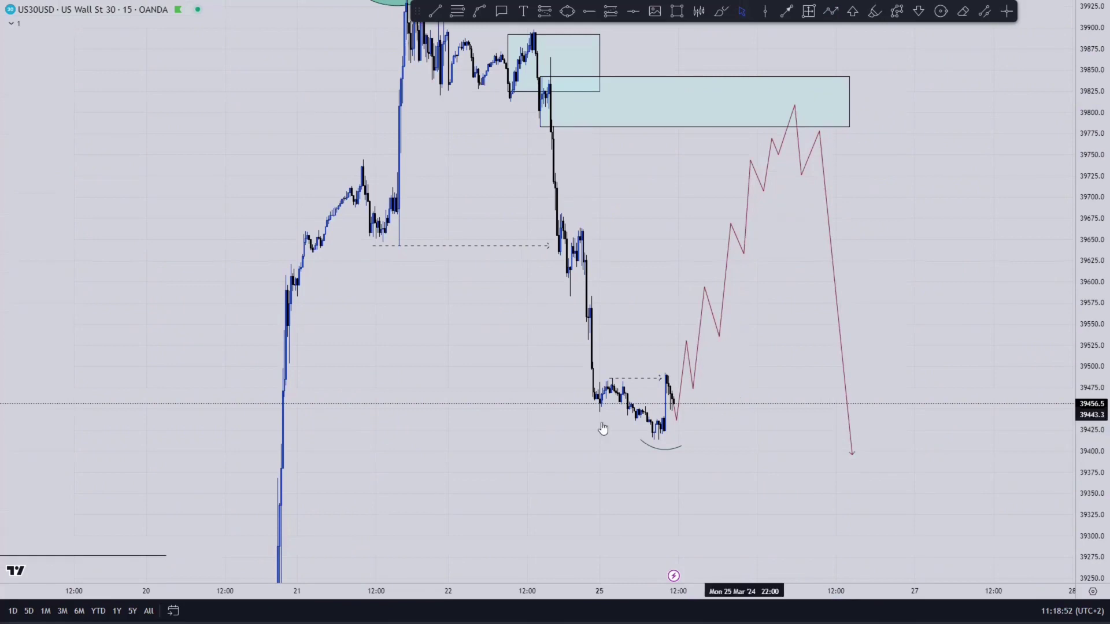
left_click_drag(1091, 310, 1091, 246)
left_click_drag(729, 425, 768, 369)
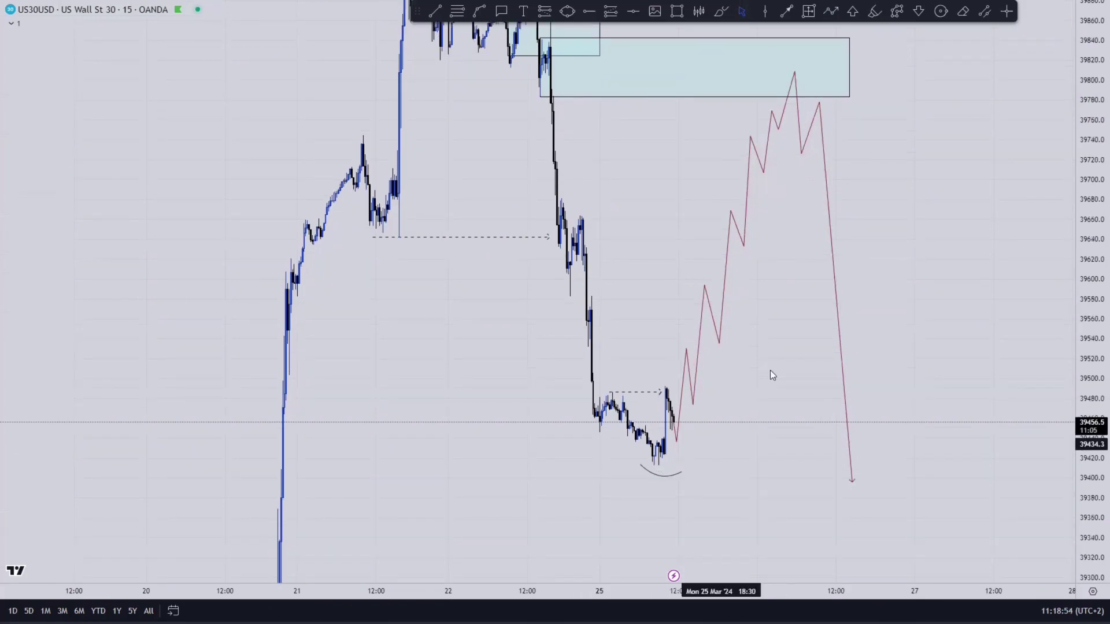
scroll(772, 364, "up", 1)
left_click_drag(1090, 281, 1090, 344)
left_click_drag(818, 312, 799, 382)
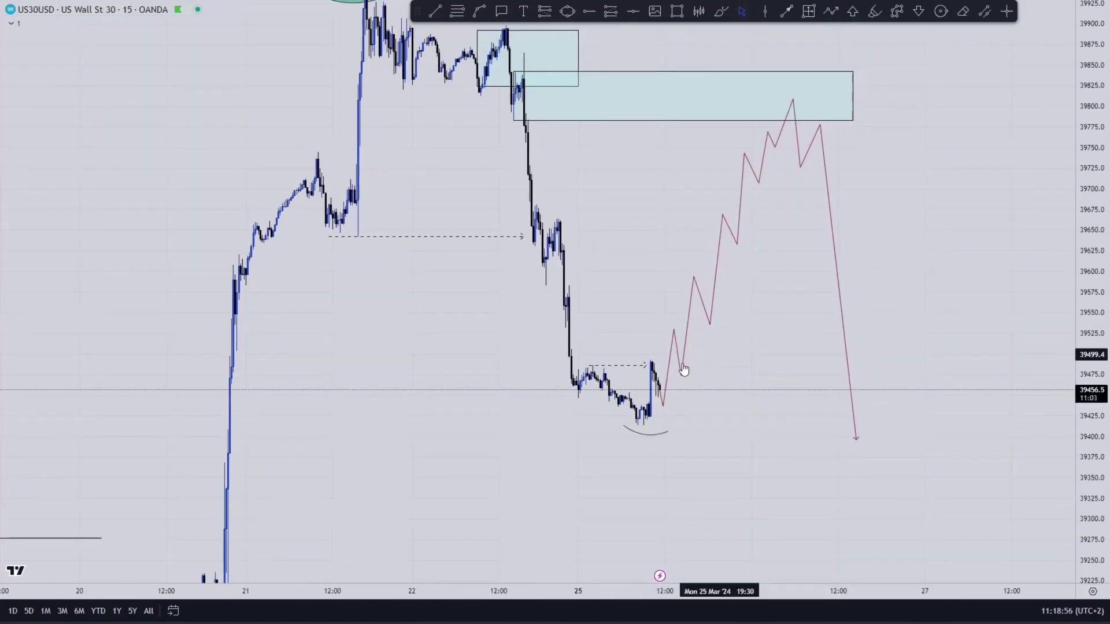
- Shift the whole projected price path slightly to the right along the time axis
left_click(685, 357)
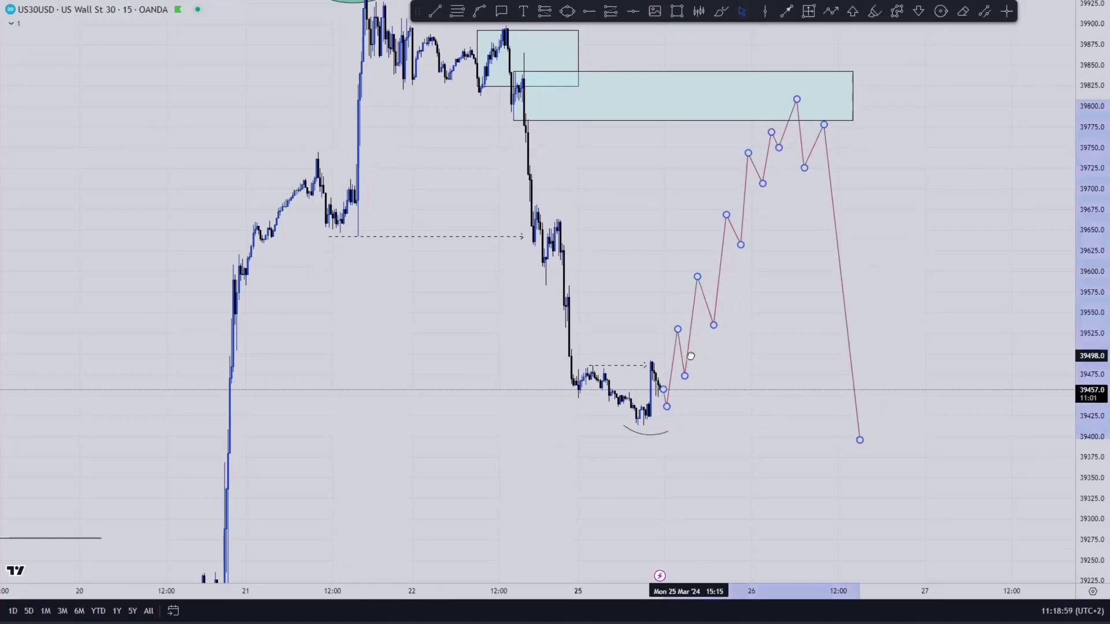
left_click_drag(690, 356, 694, 358)
left_click(708, 392)
- Draw a small demand zone rectangle from about 39,442 to 39,423 beside the 25 March 2024 low
left_click_drag(1092, 301, 1093, 206)
left_click_drag(737, 412, 699, 442)
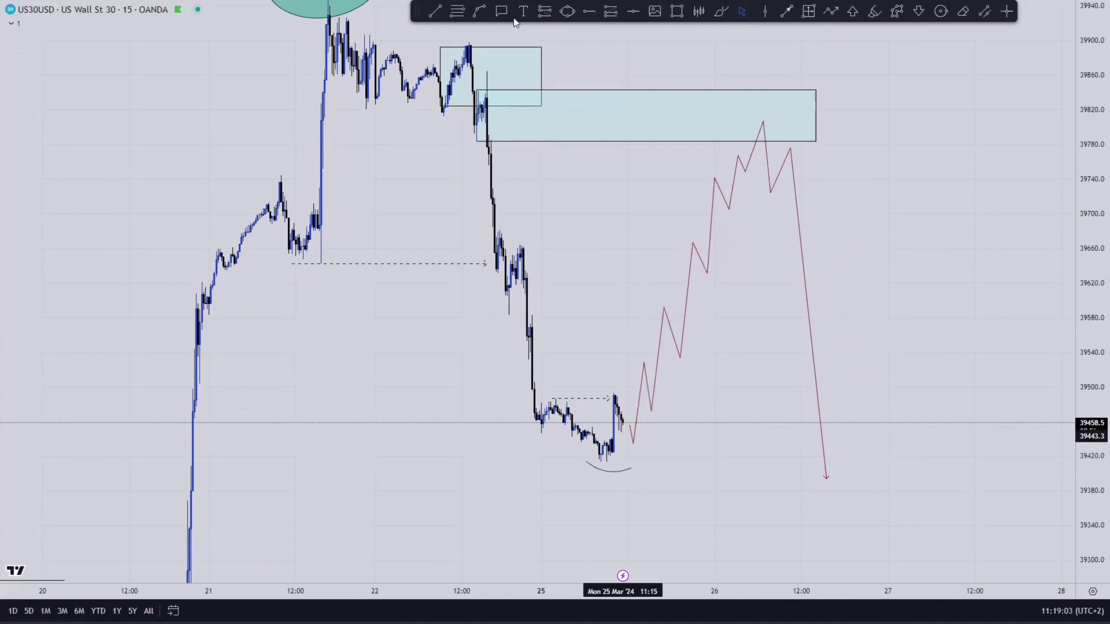
key("alt+shift+r")
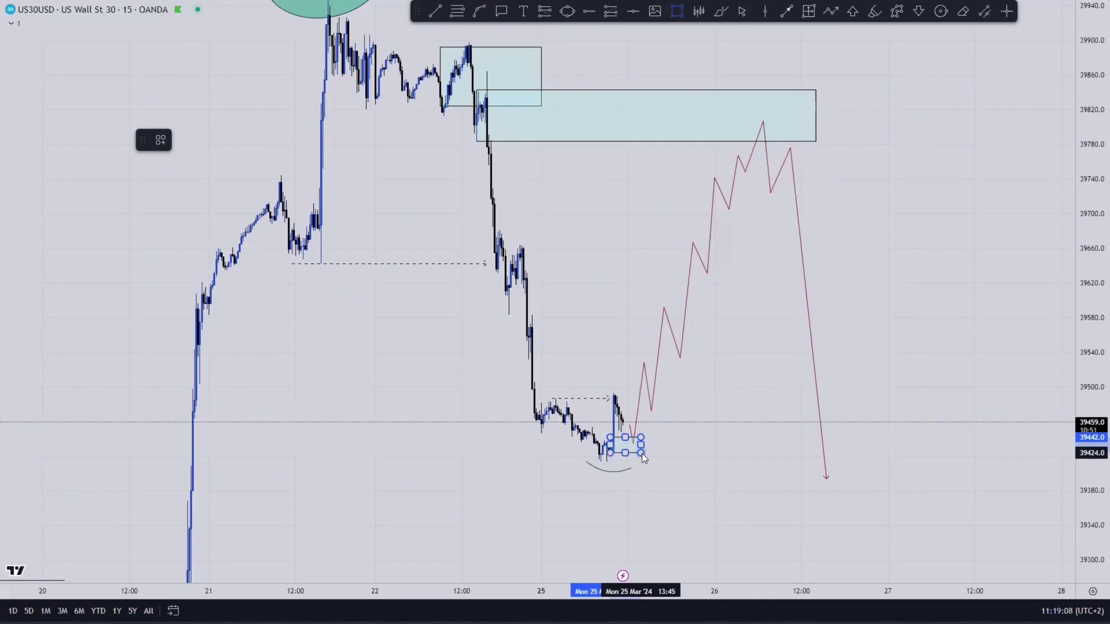
left_click(642, 454)
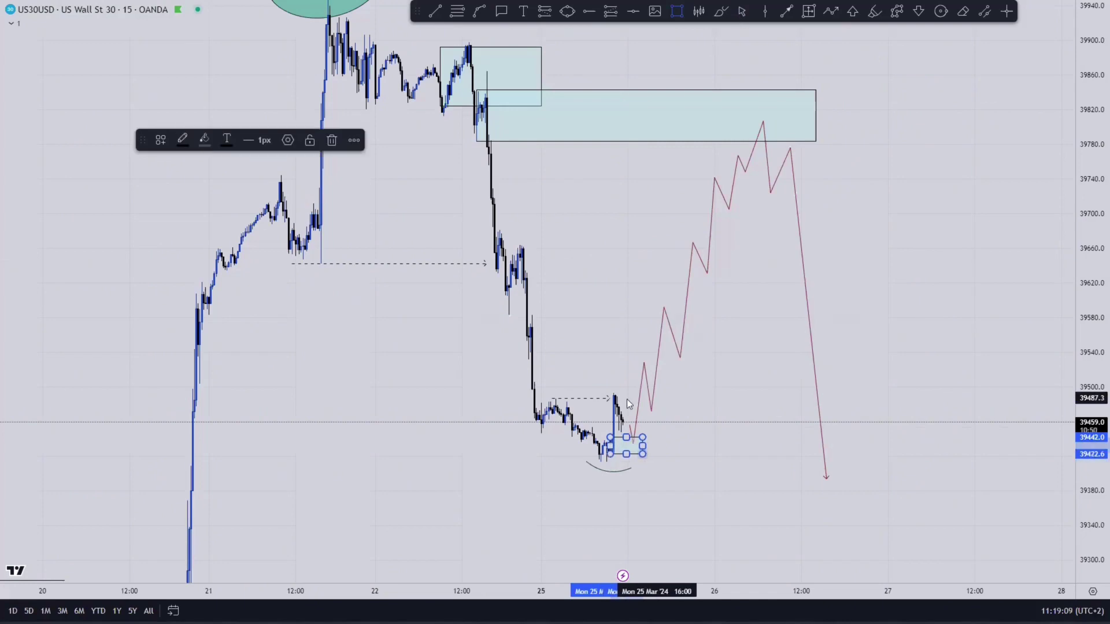
left_click(639, 375)
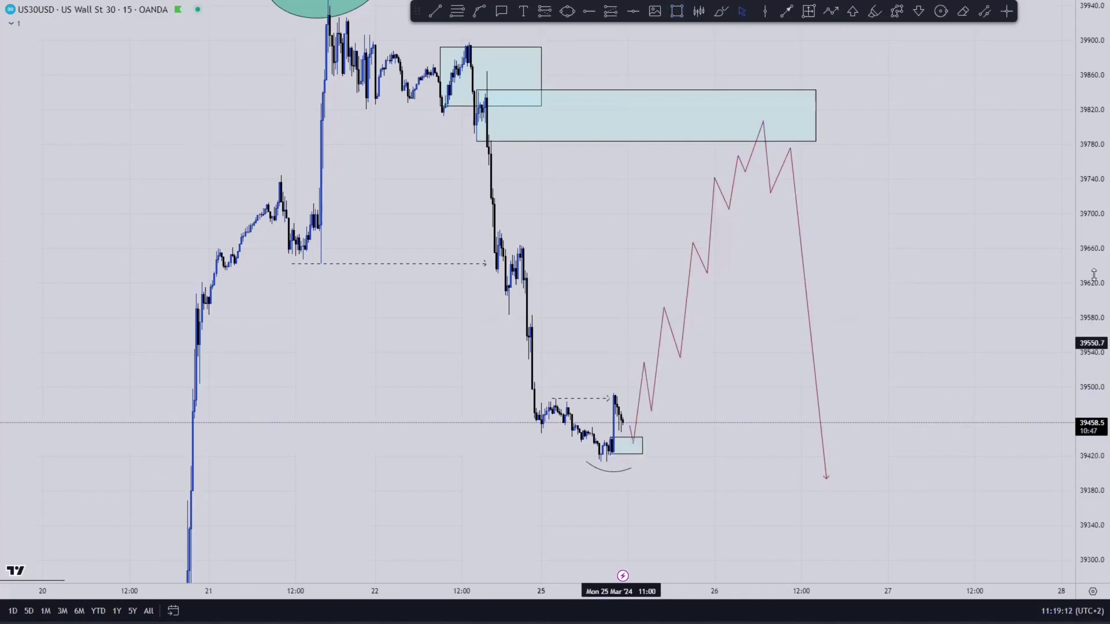
left_click(621, 445)
left_click(647, 420)
left_click(644, 368)
left_click(650, 412)
left_click(646, 414)
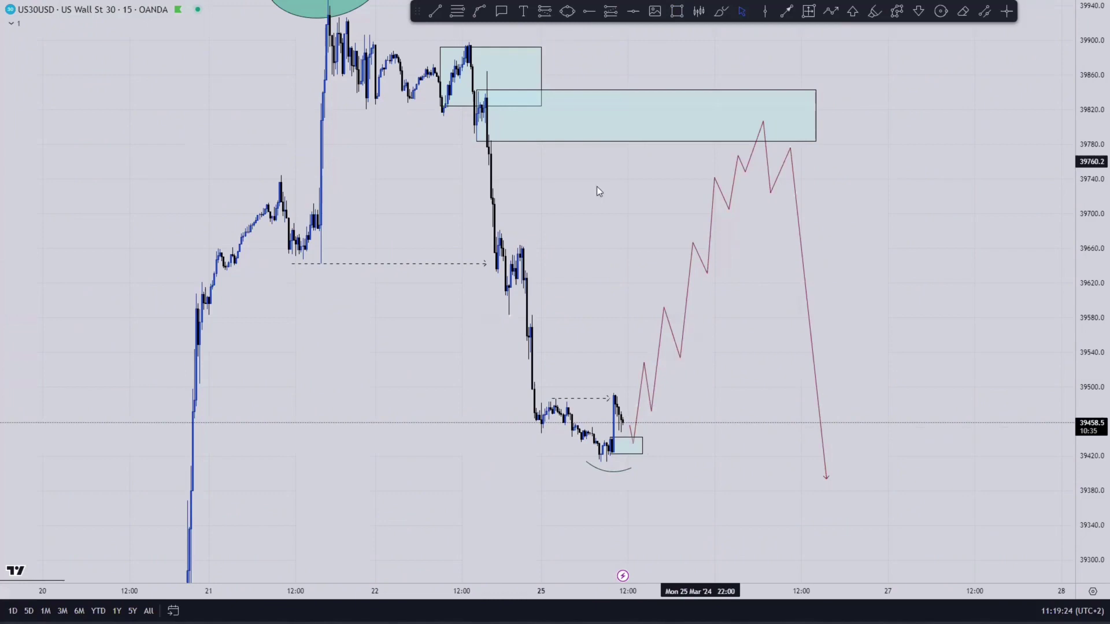
- Draw a yellow-filled rectangle inside the wide supply zone from about 39,805 to 39,792, spanning 22 to 26 March 2024
left_click_drag(662, 241, 694, 259)
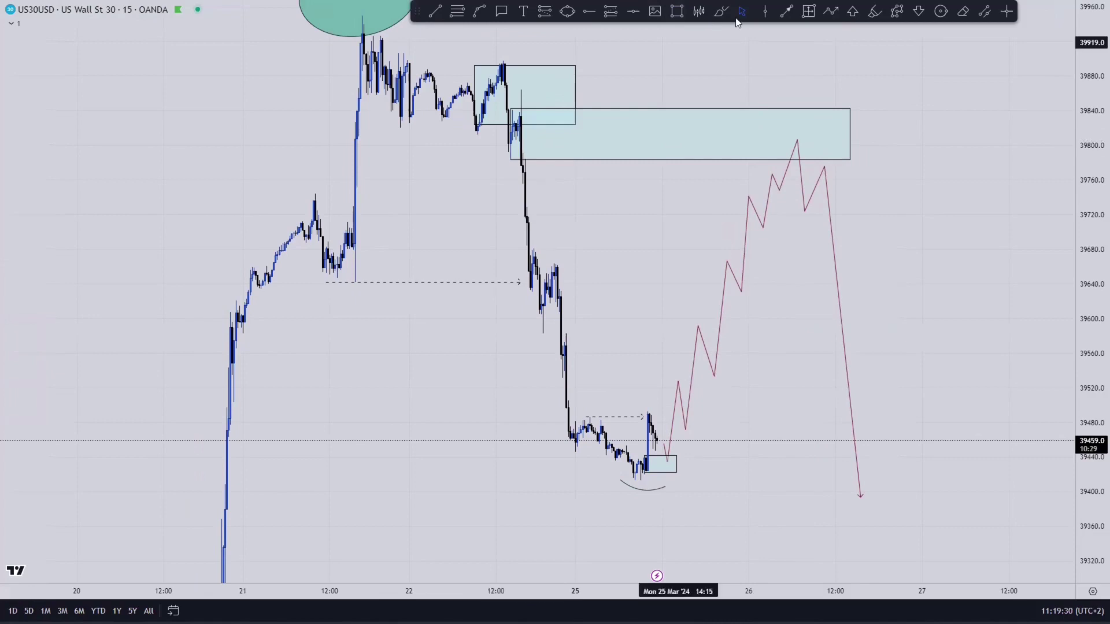
left_click(677, 11)
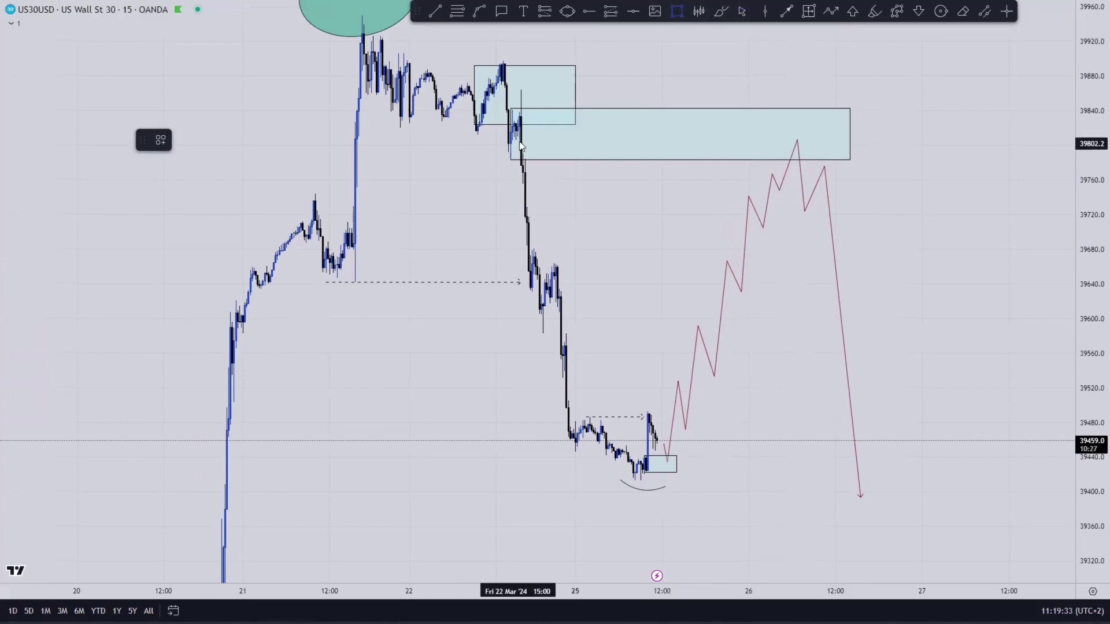
left_click_drag(518, 142, 827, 153)
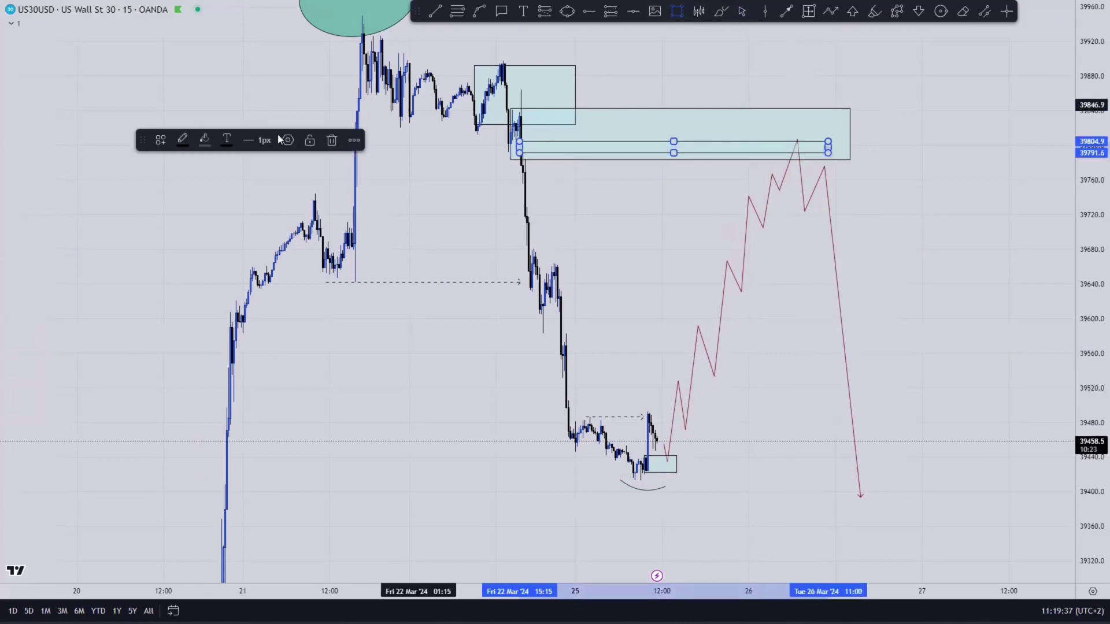
left_click(204, 141)
left_click(231, 180)
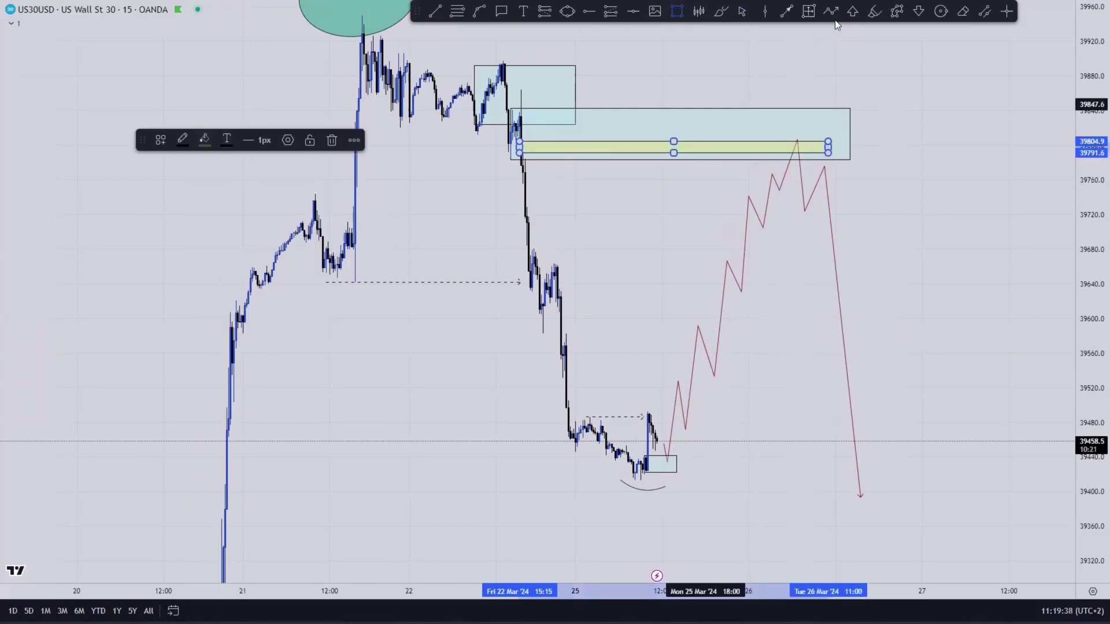
left_click(845, 349)
- Examine the projected move from the small demand zone up to the yellow band in the supply zone
left_click_drag(803, 307, 808, 280)
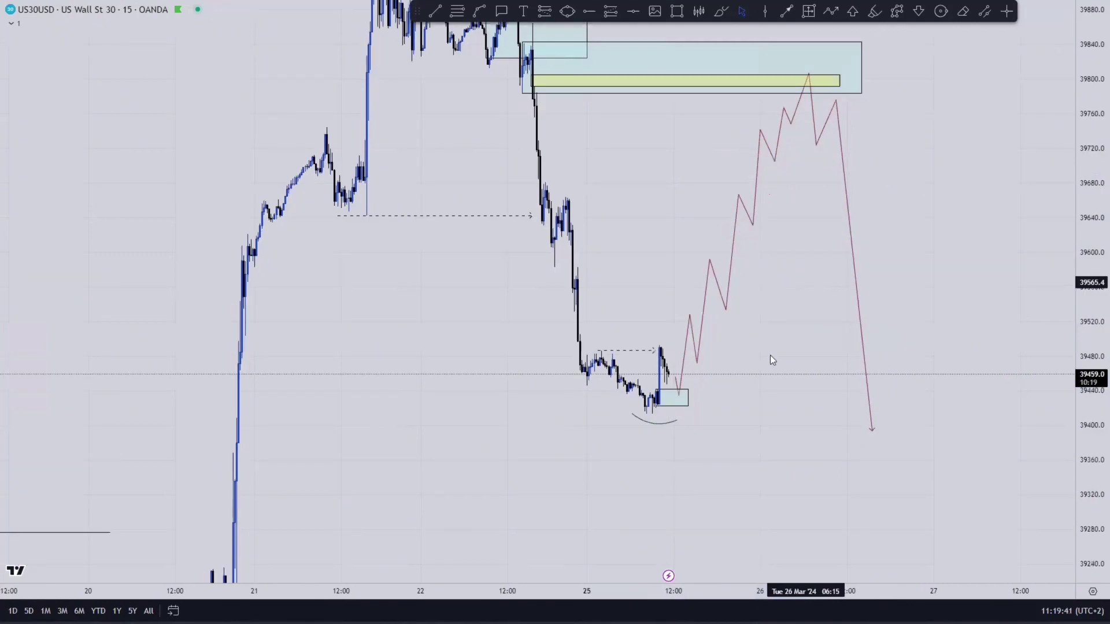
left_click_drag(786, 347, 779, 396)
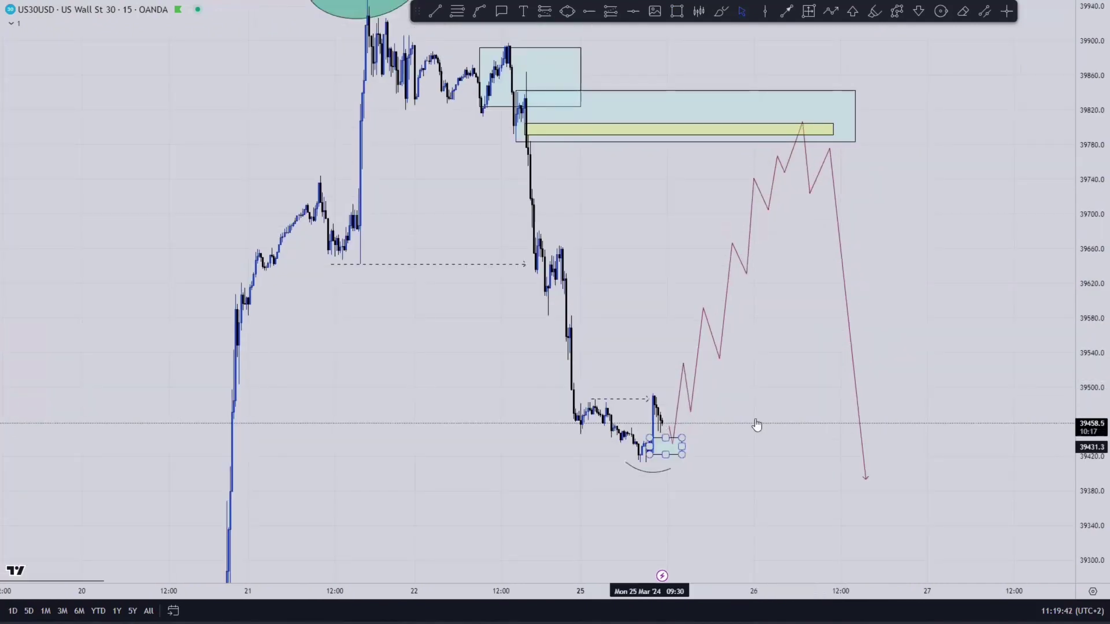
left_click_drag(769, 423, 803, 353)
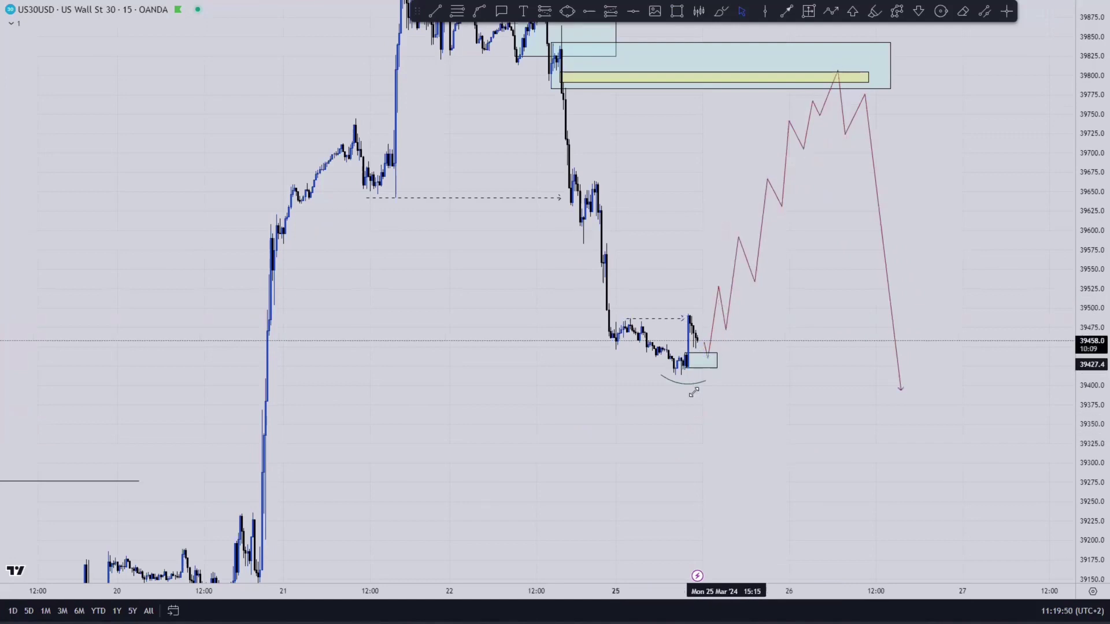
left_click_drag(773, 374, 791, 297)
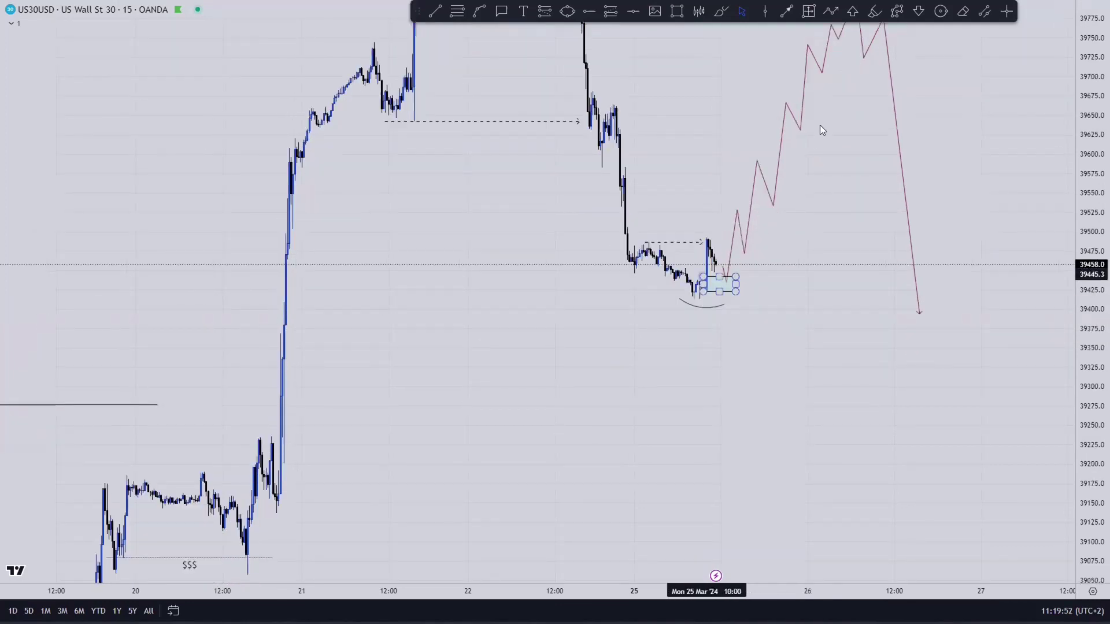
left_click_drag(824, 163, 818, 173)
left_click_drag(716, 277, 671, 361)
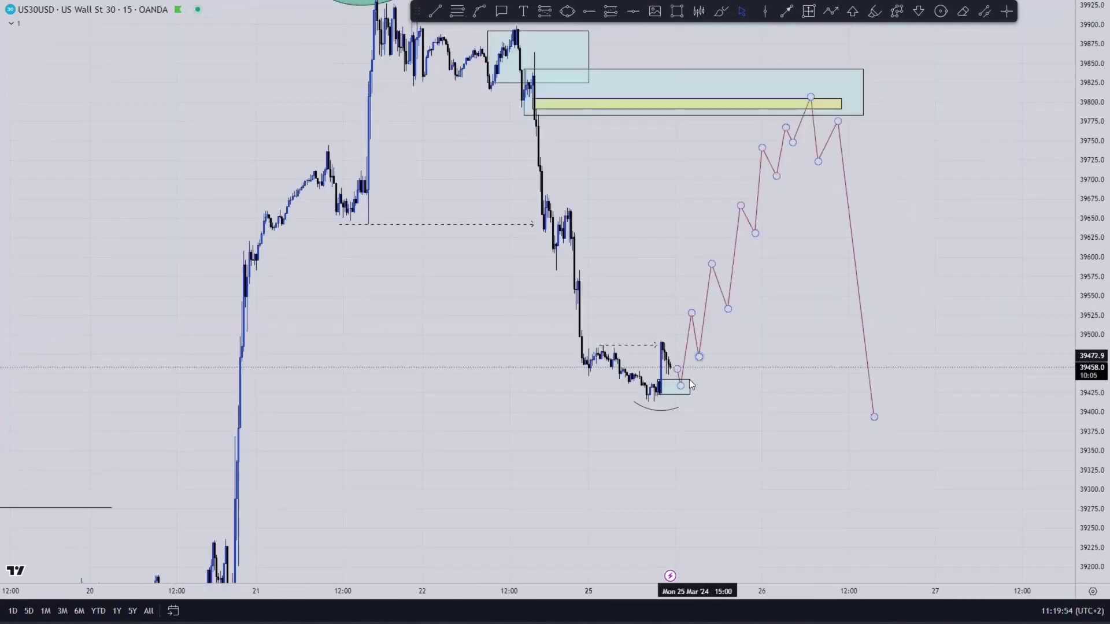
left_click_drag(751, 426, 720, 353)
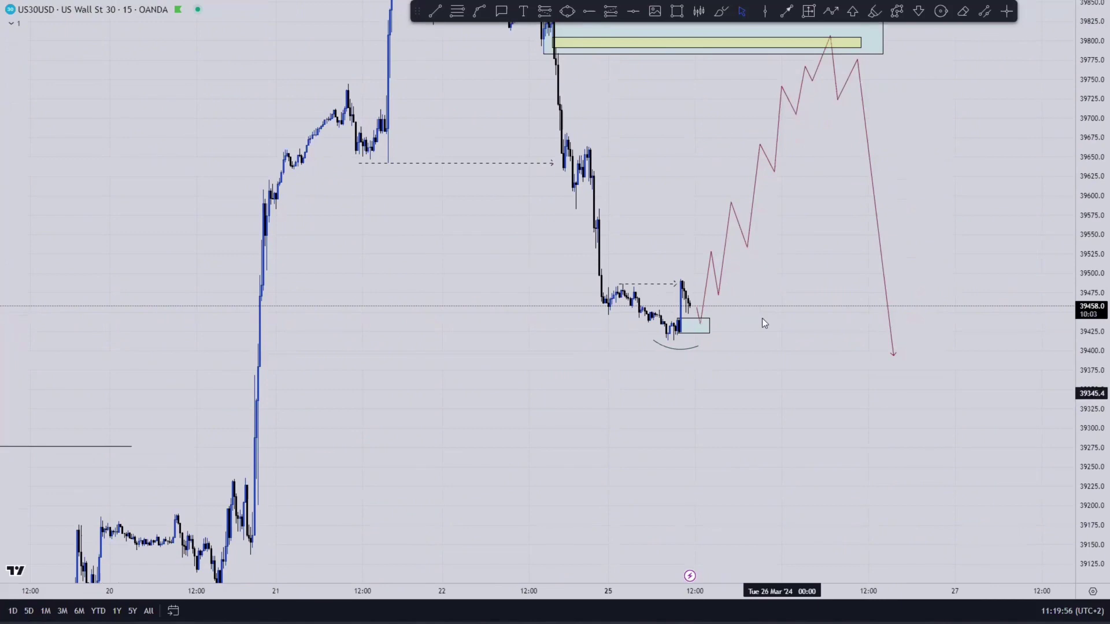
left_click_drag(762, 318, 776, 145)
left_click_drag(795, 297, 740, 514)
left_click_drag(792, 423, 783, 486)
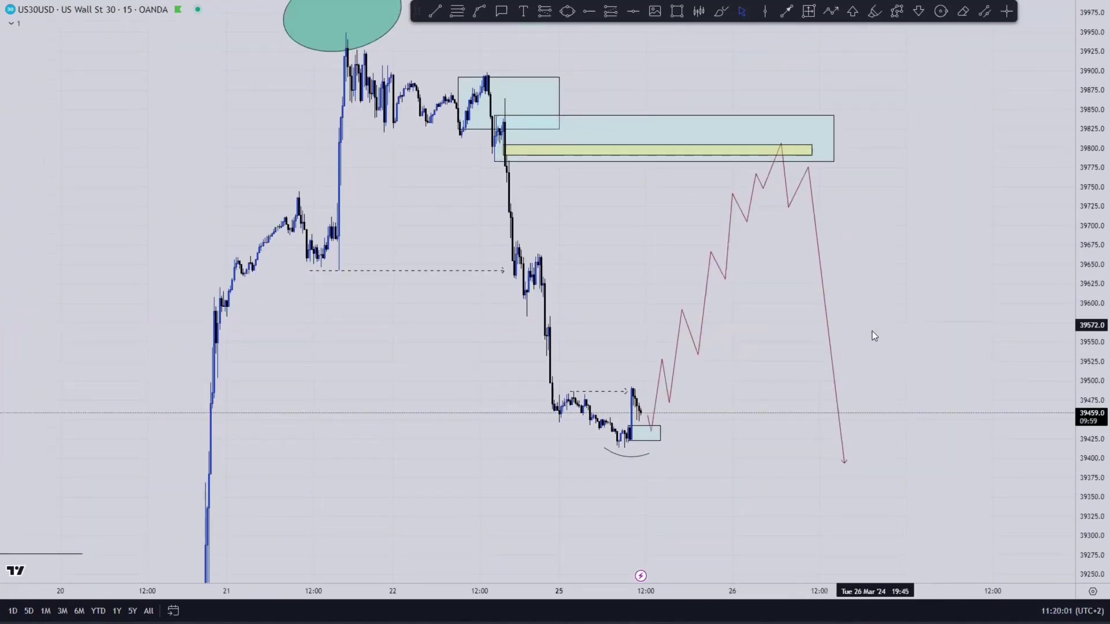
- Draw a Fibonacci retracement from the 21 March high to about 39,414.7 and move its starting point to the 22 March high at about 39,898.6
left_click_drag(596, 68, 597, 78)
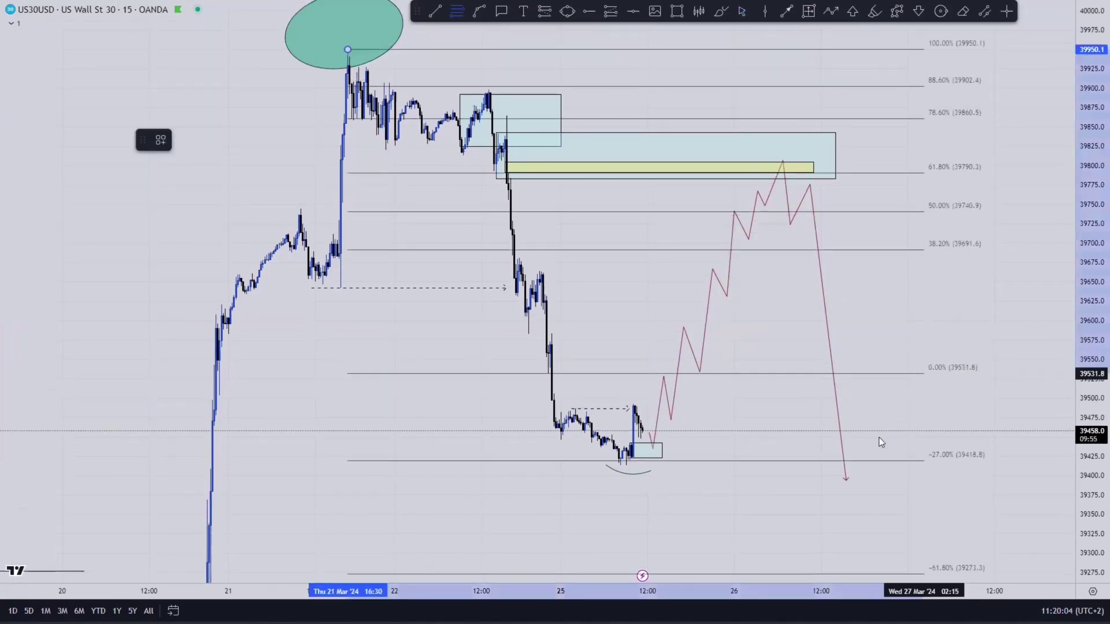
left_click(818, 464)
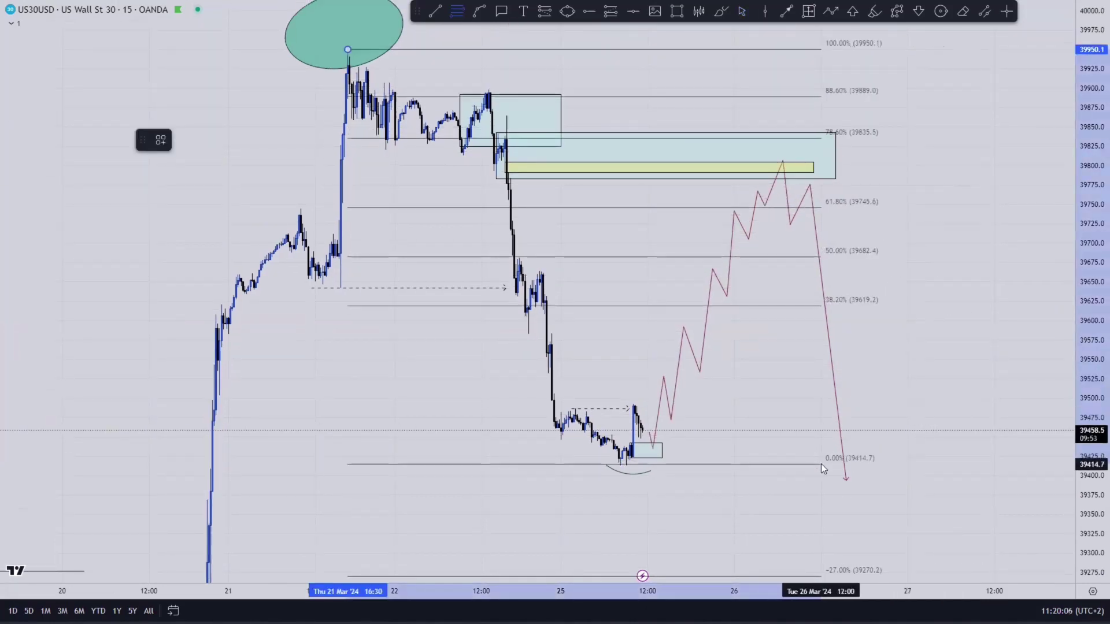
left_click(821, 464)
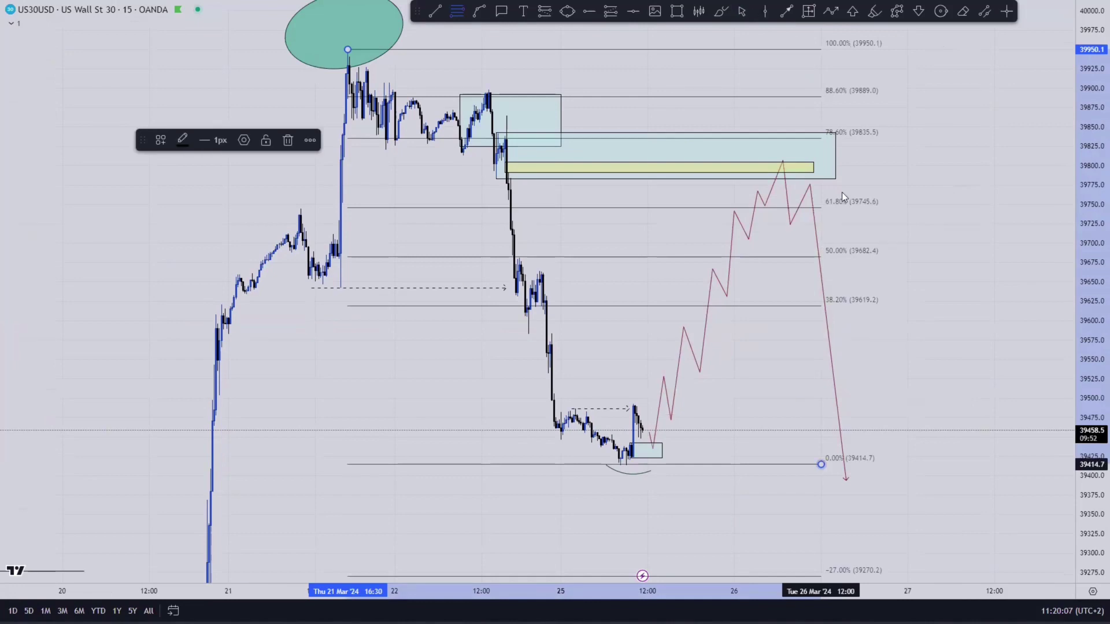
left_click_drag(348, 49, 476, 93)
left_click(616, 99)
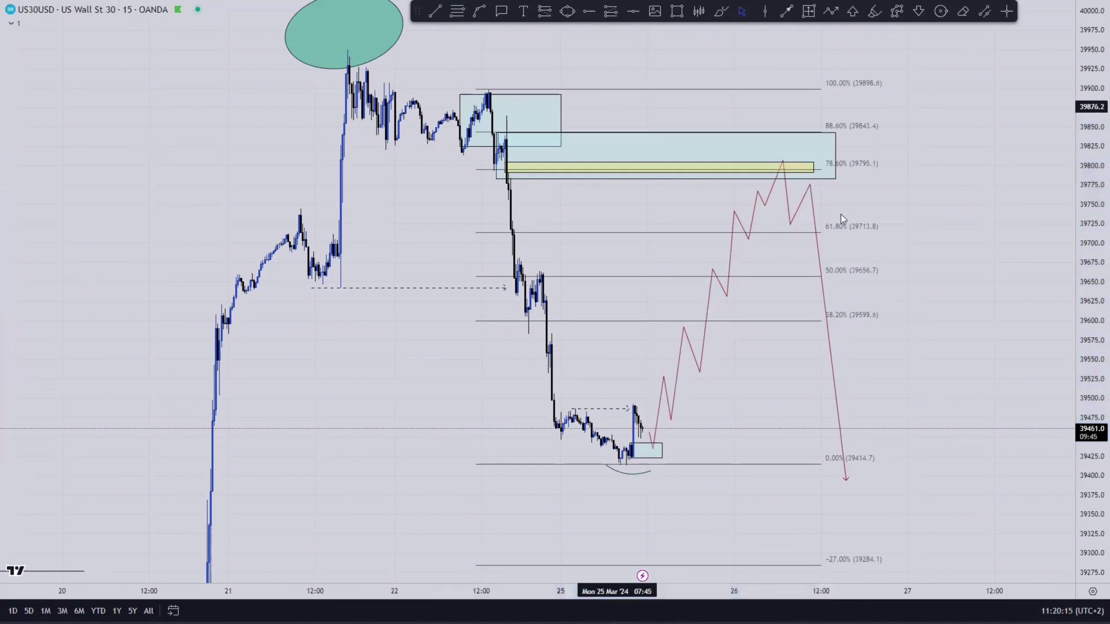
- Switch the US30USD chart to the 5-minute timeframe
left_click_drag(904, 237, 904, 234)
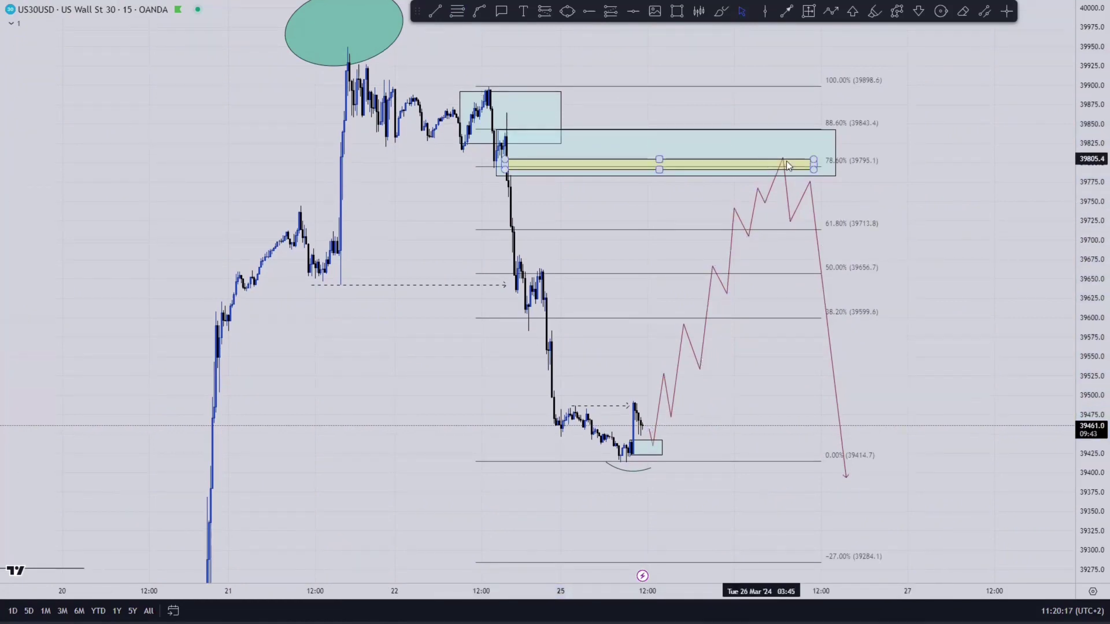
left_click_drag(1092, 252, 1092, 223)
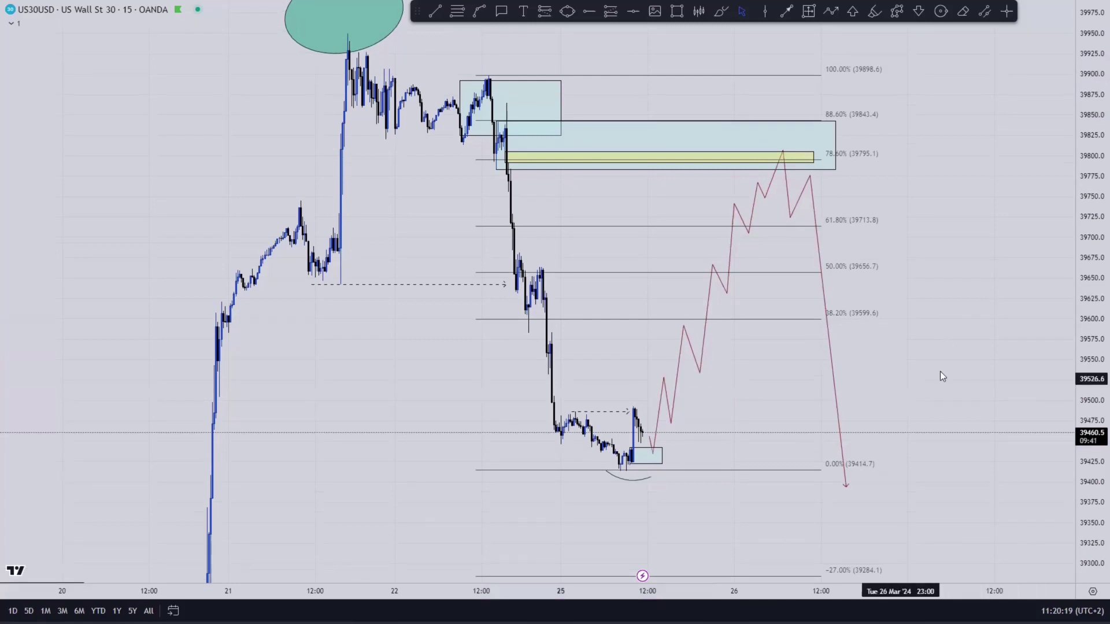
left_click_drag(930, 368, 969, 355)
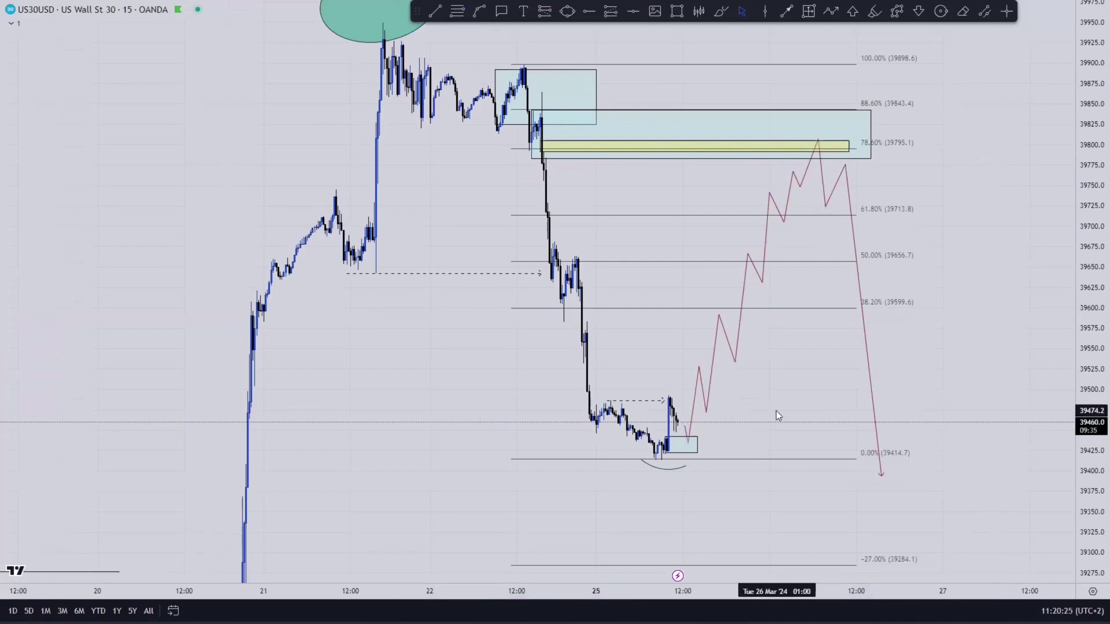
type("5")
key("Return")
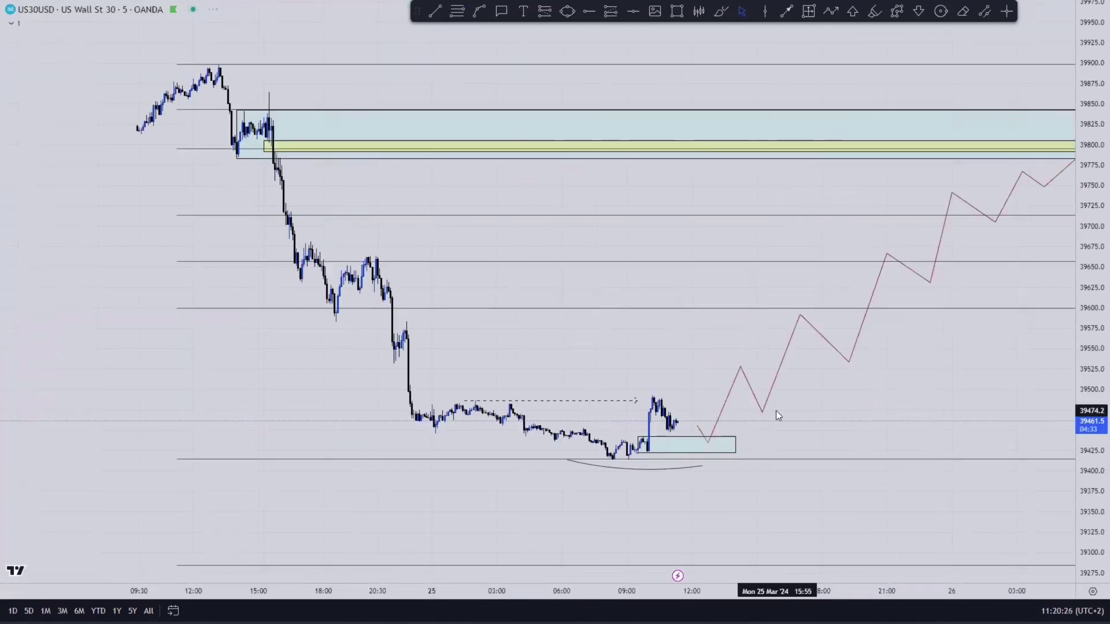
- Move the dashed structure-break line beside the 25 March low down to about 39,452 and shorten it to end at about 10:15
left_click_drag(1094, 413, 1092, 220)
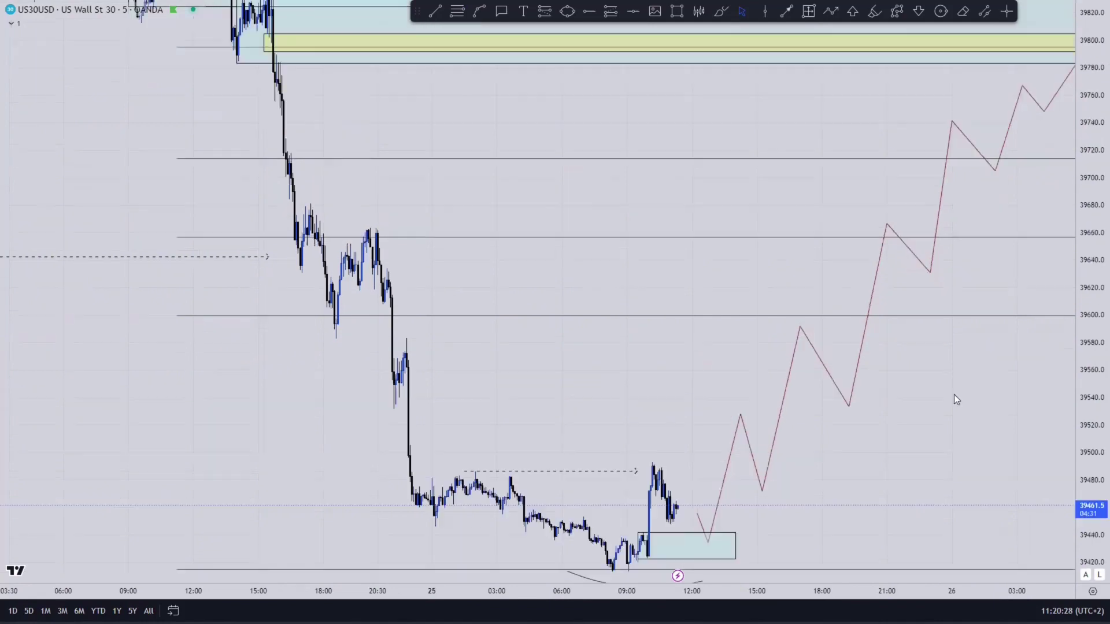
left_click_drag(941, 415, 957, 292)
left_click_drag(1092, 358, 1093, 167)
left_click_drag(946, 349, 956, 254)
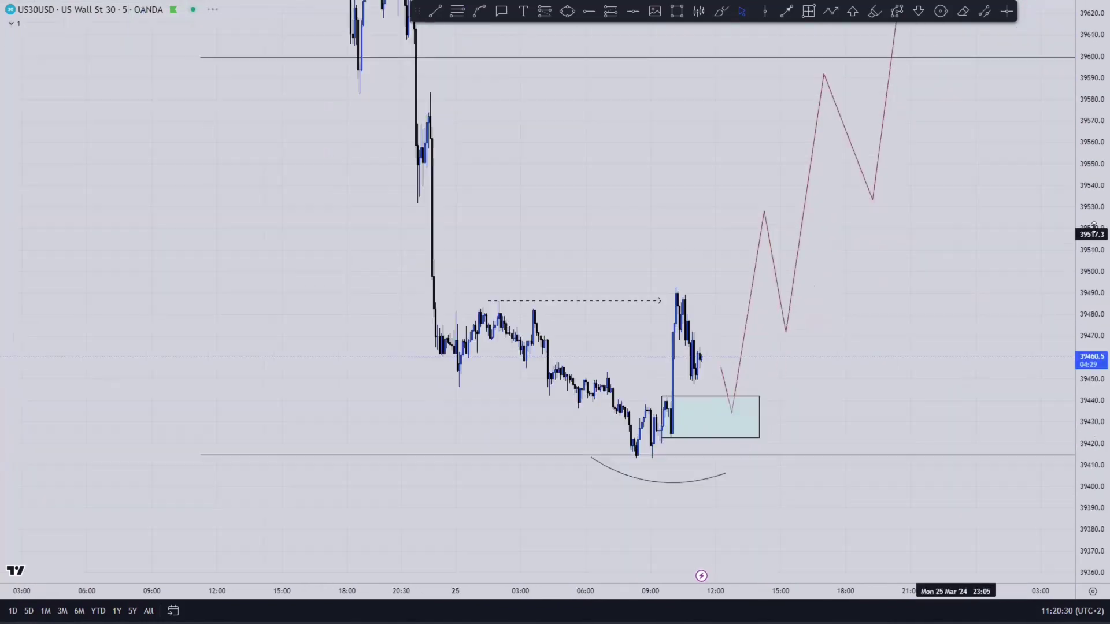
left_click_drag(995, 312, 1016, 241)
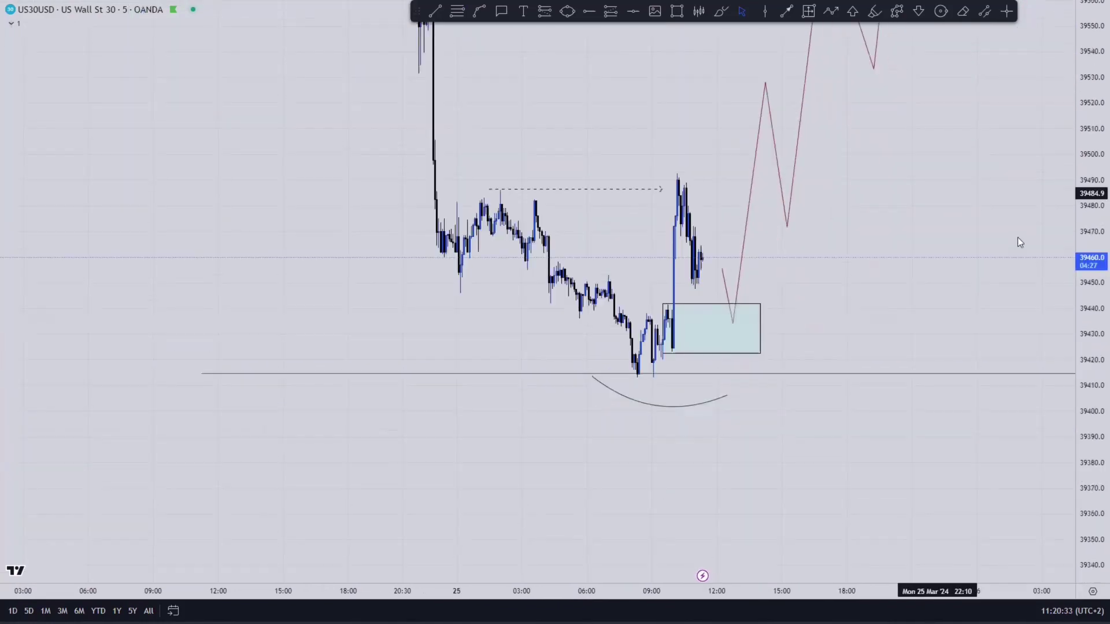
scroll(919, 283, "up", 1)
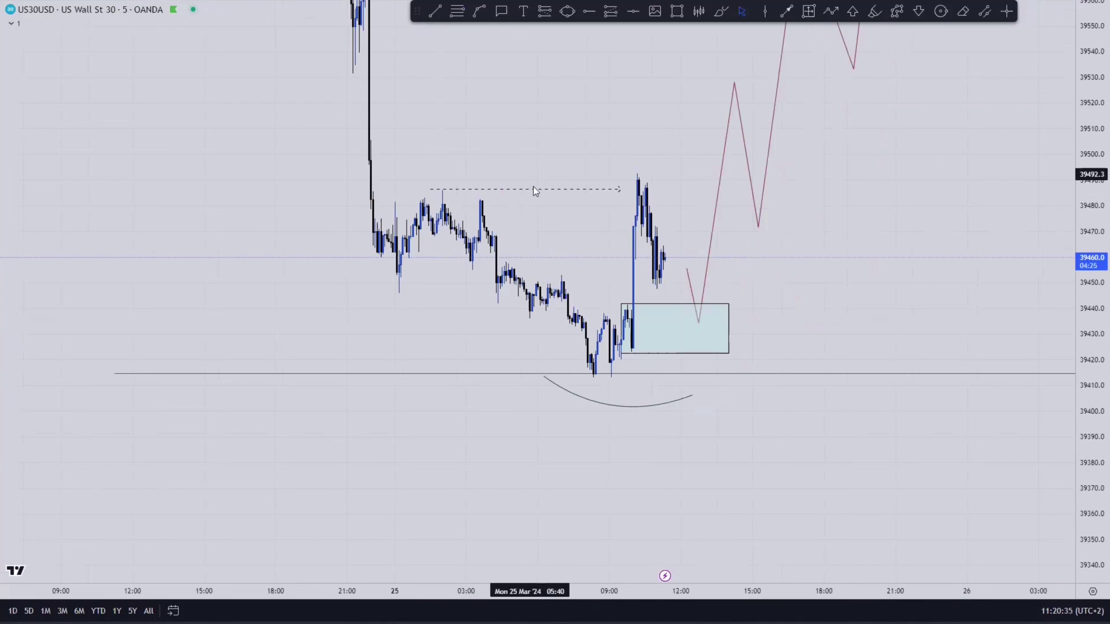
left_click_drag(537, 197, 655, 276)
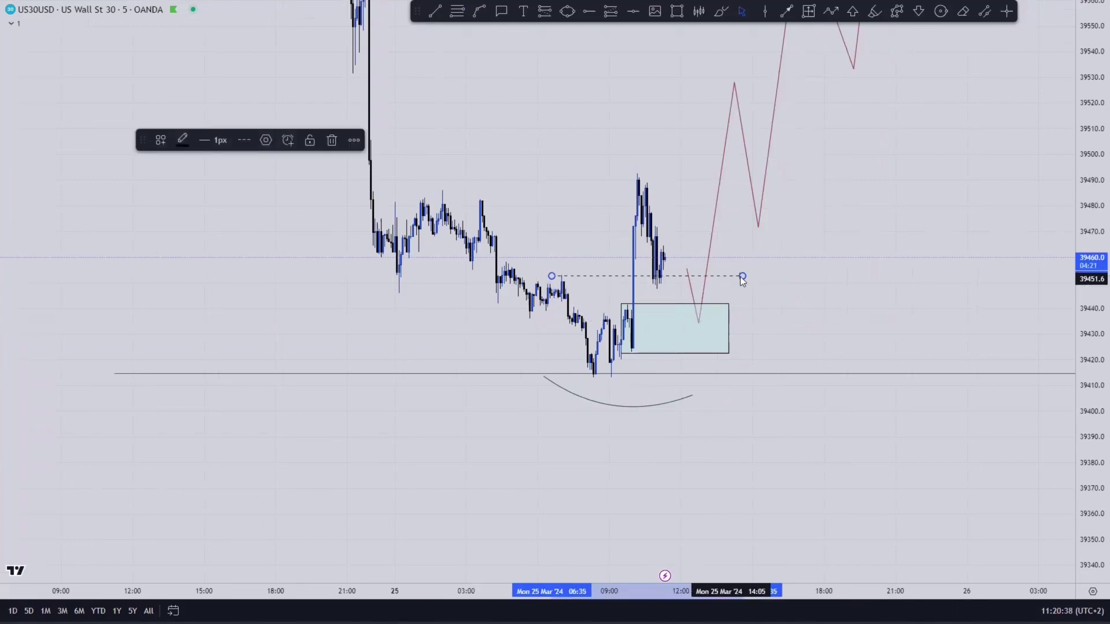
left_click(629, 271)
left_click_drag(876, 264, 922, 296)
left_click_drag(666, 335, 672, 335)
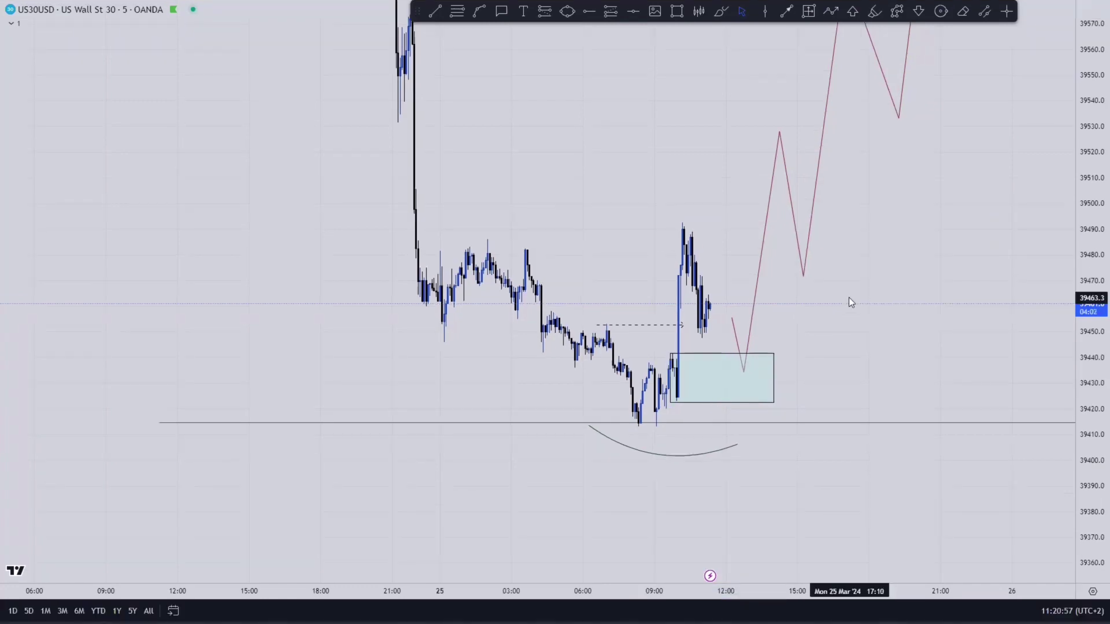
- Sketch a red freehand price path dipping into the demand zone and rising to about 39,546, and delete it
left_click_drag(913, 335, 927, 331)
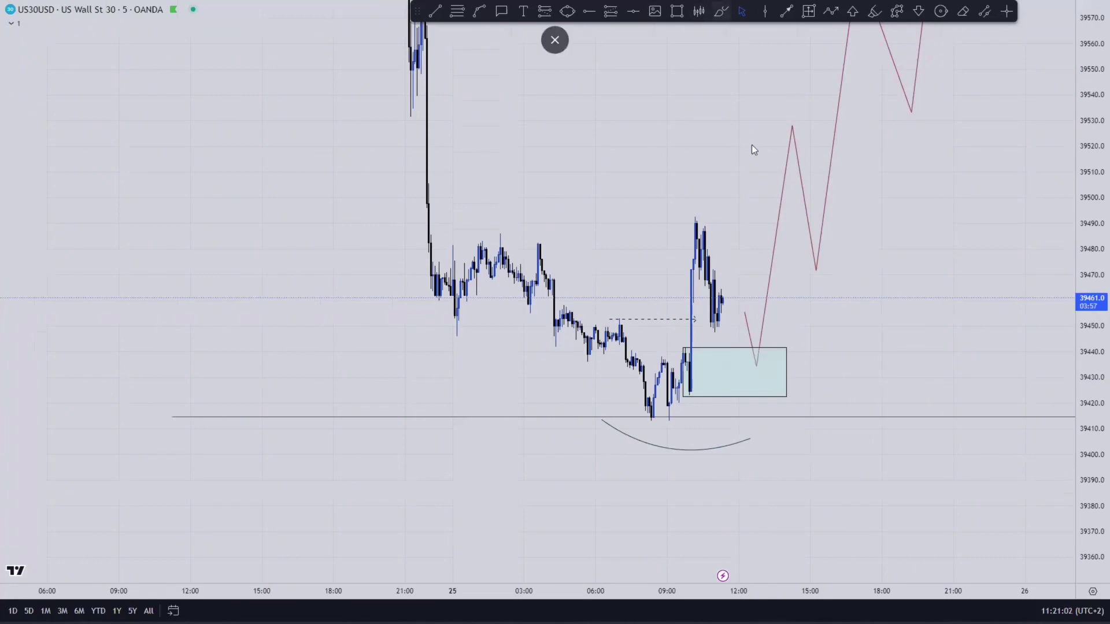
mouse_move(725, 298)
left_mouse_down()
mouse_move(752, 175)
mouse_move(770, 357)
mouse_move(827, 80)
left_mouse_up()
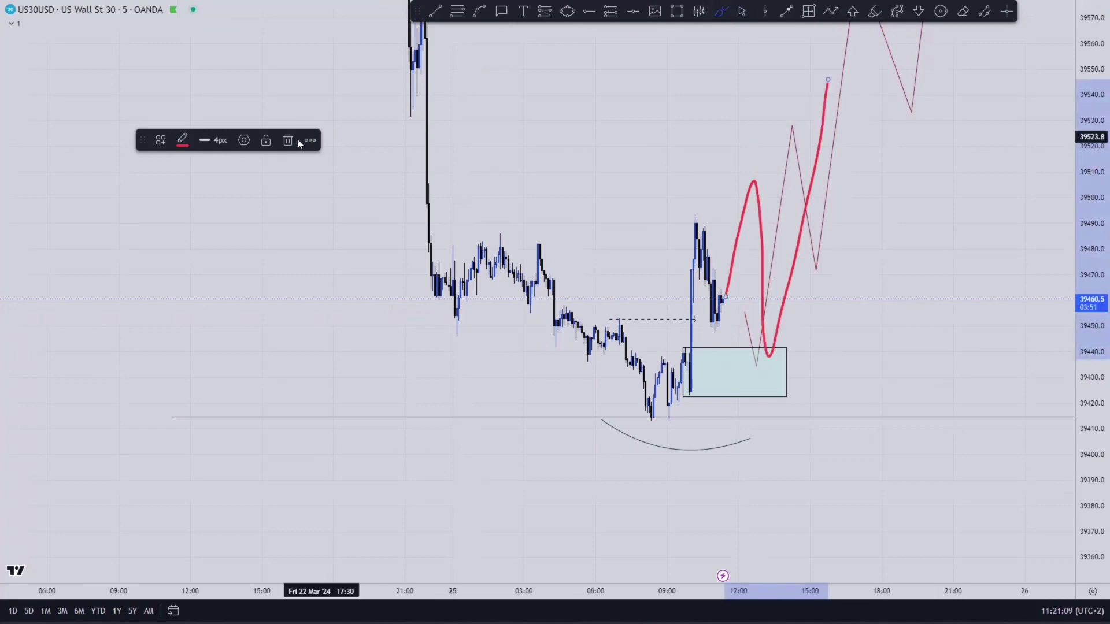
key("Delete")
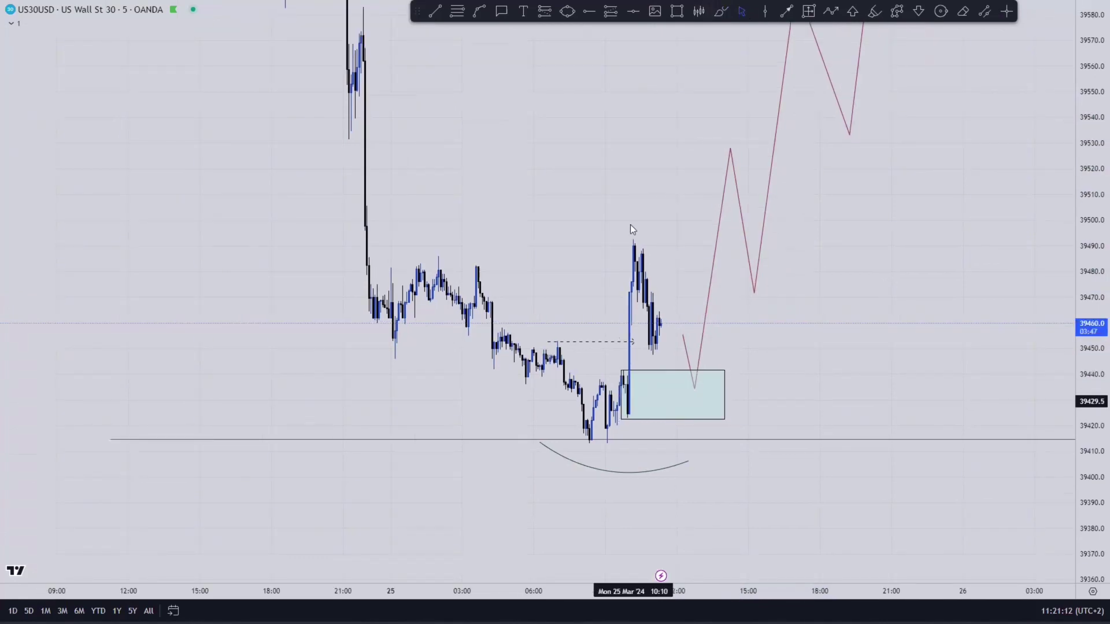
- Move the starting point of the projected price path down to about 39,448, just above the demand zone
left_click(682, 336)
left_click_drag(885, 358, 917, 399)
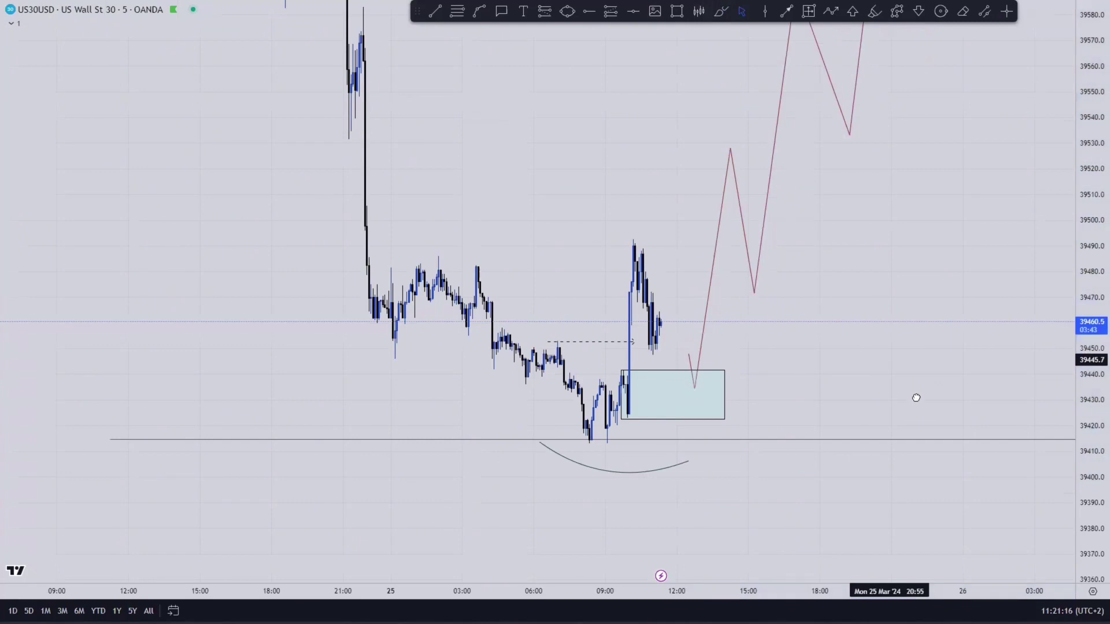
left_click_drag(1092, 276, 1092, 305)
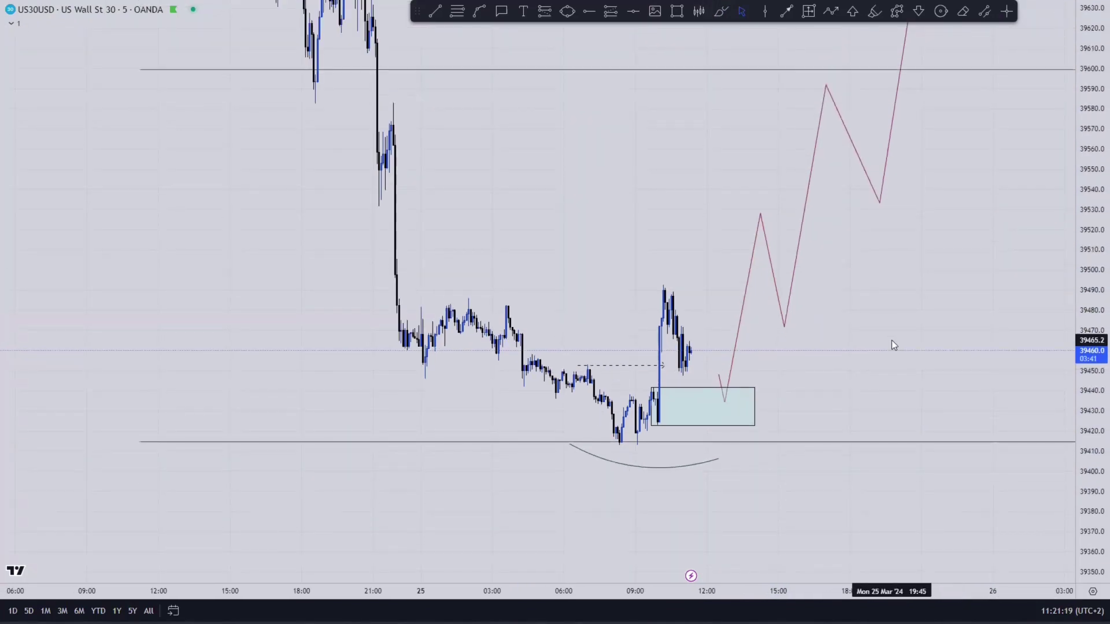
- Switch the chart to the 1-minute timeframe and refine the demand zone's starting corner to about 39,437 at 09:53
type("1")
key("Return")
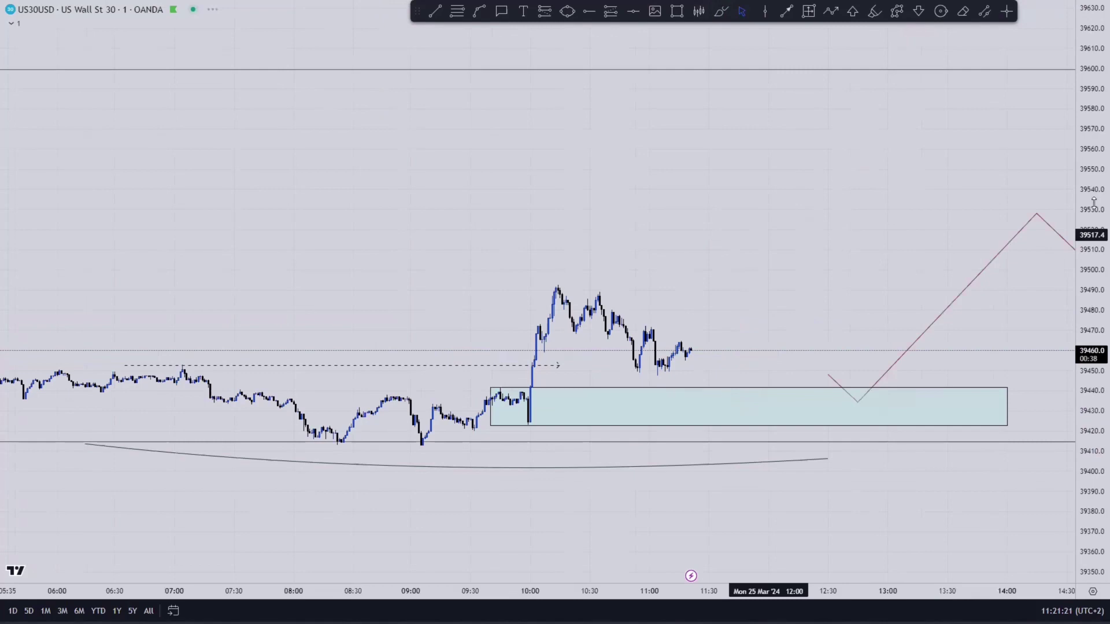
left_click_drag(1093, 202, 1093, 153)
left_click_drag(738, 271, 774, 110)
left_click(524, 328)
left_click_drag(525, 328, 551, 347)
- Trace the pullback's lower highs and lows with a path starting at the high near 39,492 and reaching about 39,448
left_click_drag(677, 293, 595, 324)
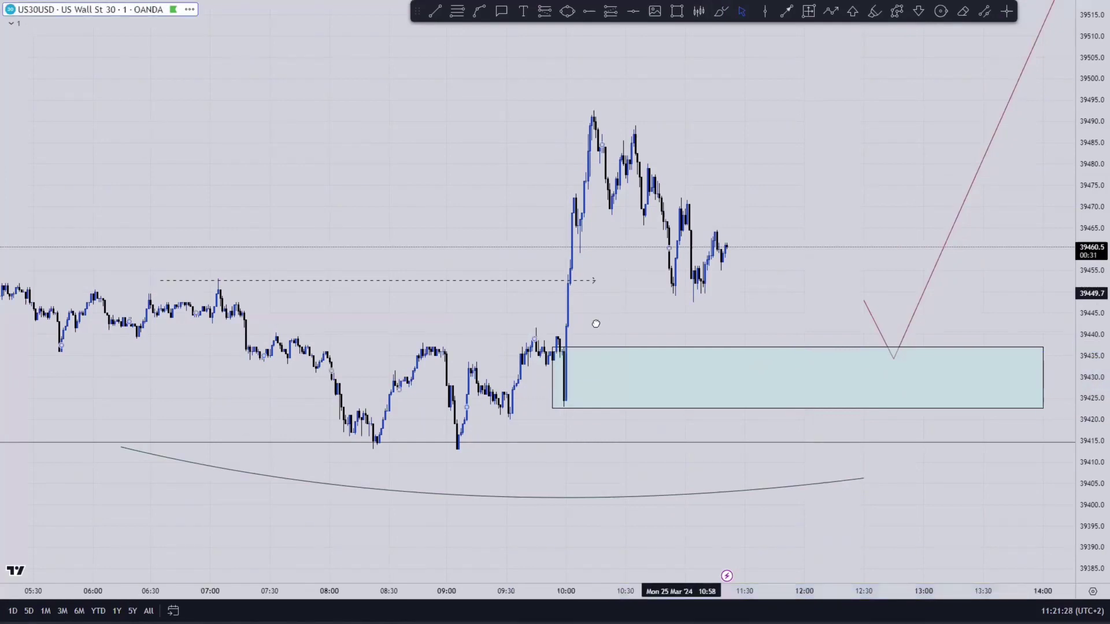
left_click_drag(1091, 323, 1091, 252)
left_click_drag(765, 278, 853, 331)
left_click(831, 11)
left_click(558, 142)
left_click(568, 264)
left_click(597, 159)
left_click(611, 202)
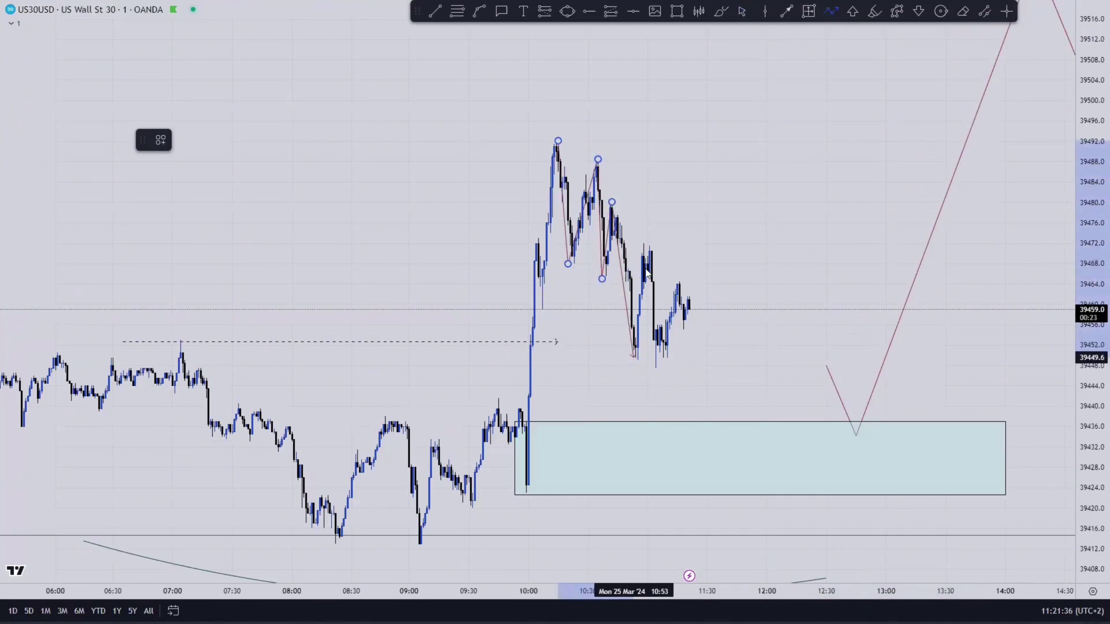
left_click(633, 357)
left_click(651, 240)
left_click(664, 367)
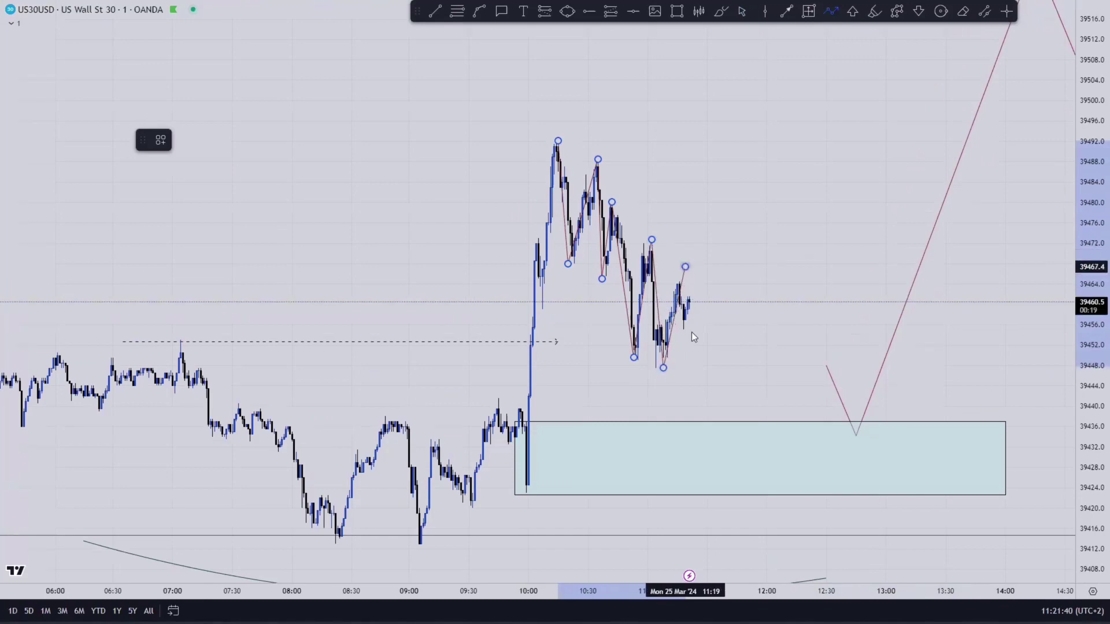
- Extend the path through zigzags into the demand zone to about 39,429 and finish it with a rise to about 39,502
left_click(693, 395)
left_click(720, 295)
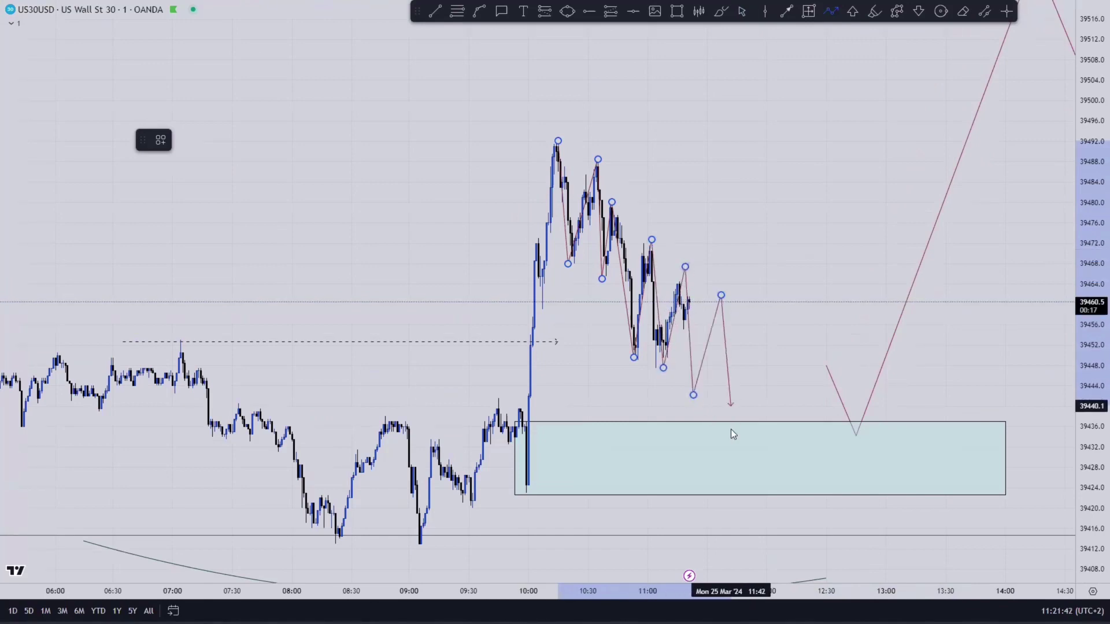
left_click(765, 364)
left_click(774, 461)
left_click(790, 336)
left_click(802, 416)
double_click(871, 91)
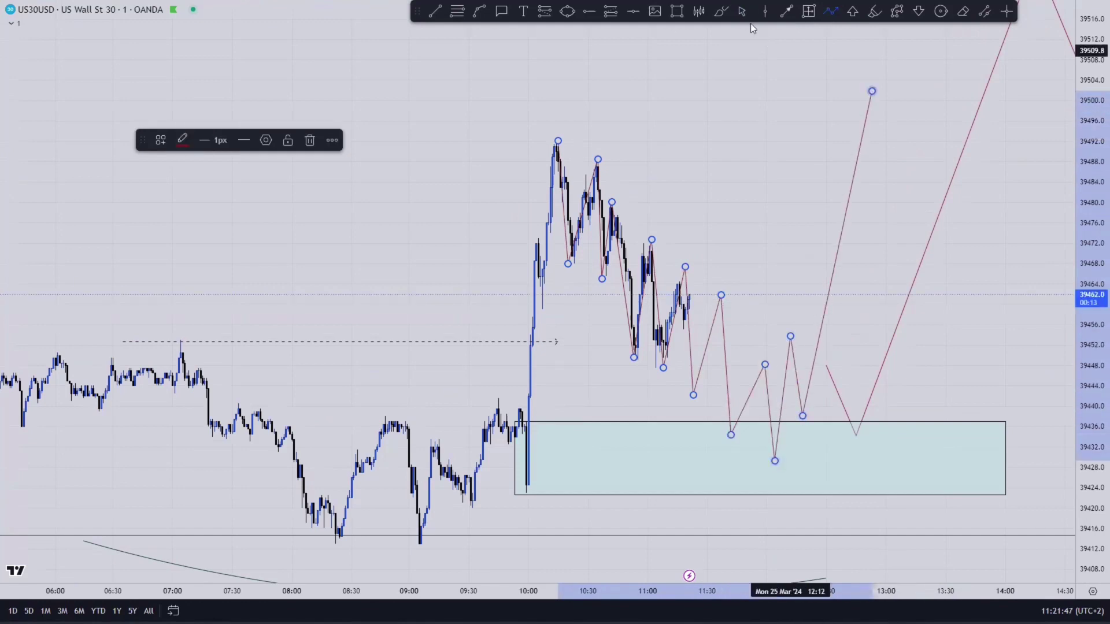
- Delete the older projected price path beside the new 1-minute path
left_click(902, 312)
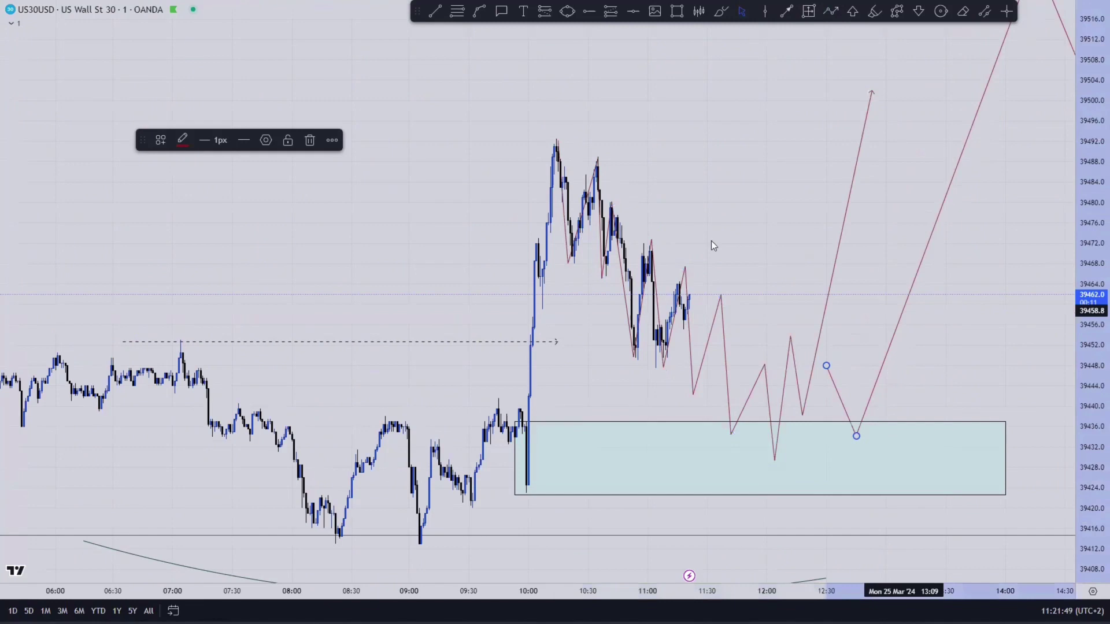
left_click_drag(956, 244, 978, 235)
left_click_drag(1090, 173, 1090, 243)
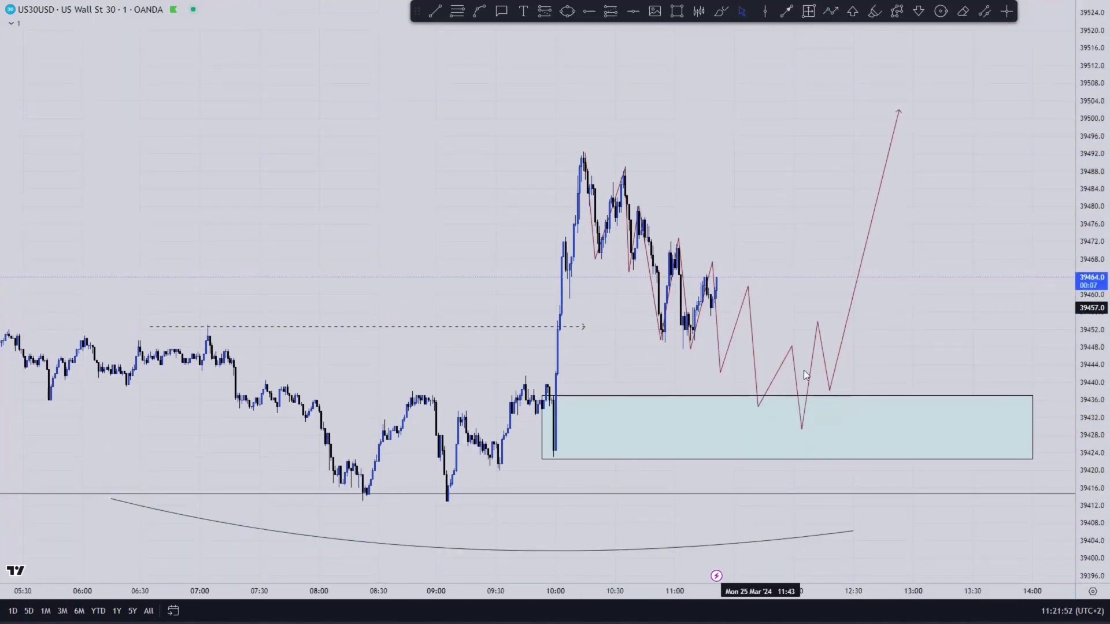
- Examine the projected path's reversal swings at the demand zone and the rise that follows them
left_click(796, 384)
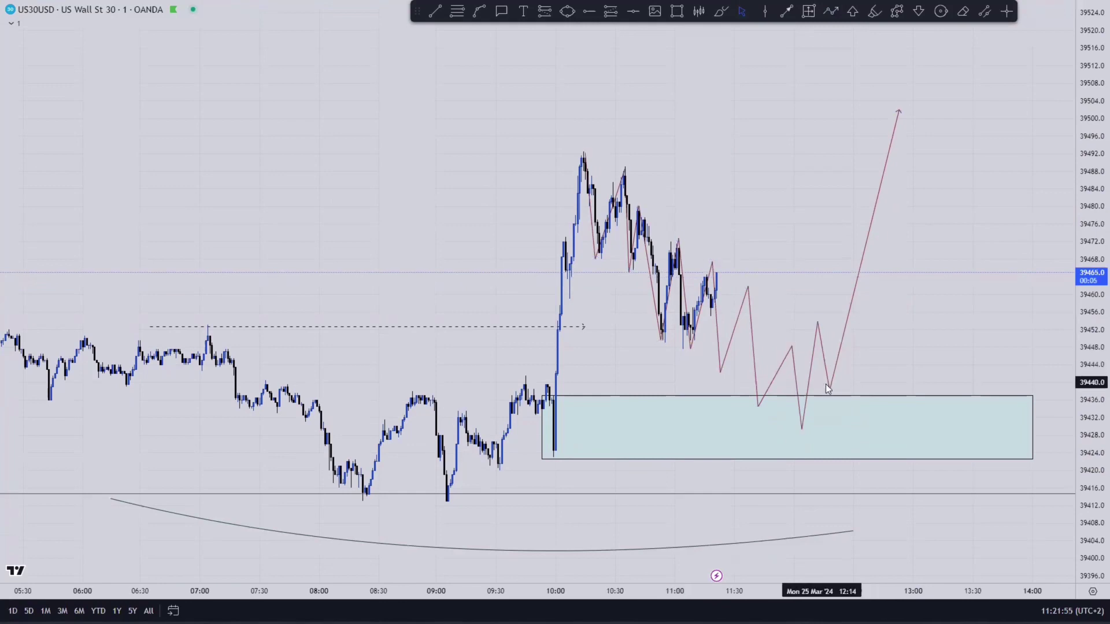
left_click_drag(937, 286, 759, 358)
left_click(773, 360)
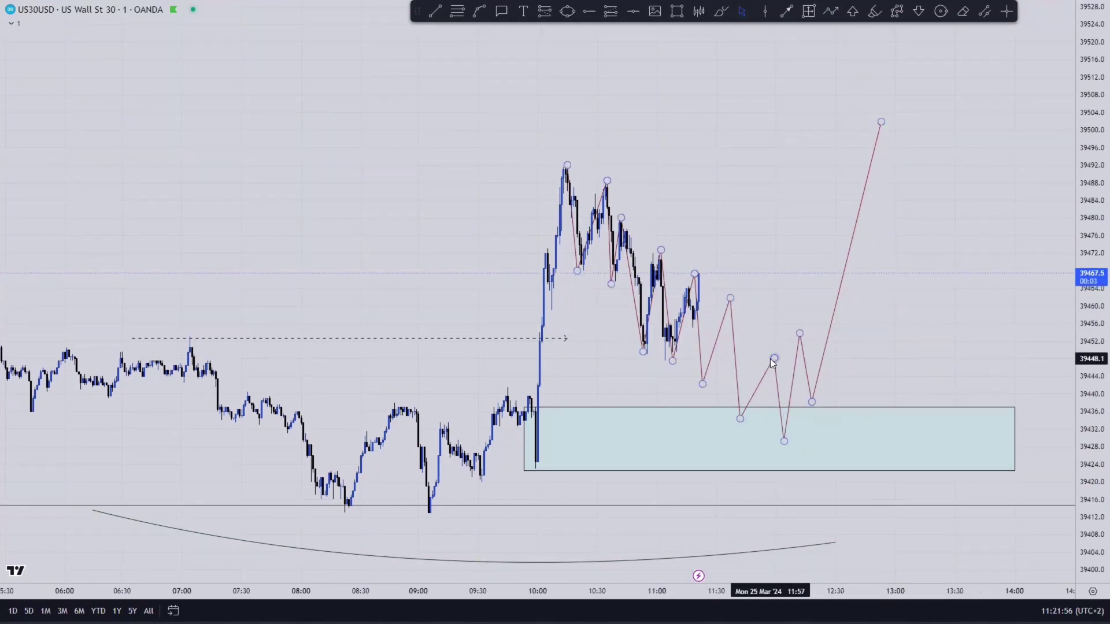
left_click(785, 357)
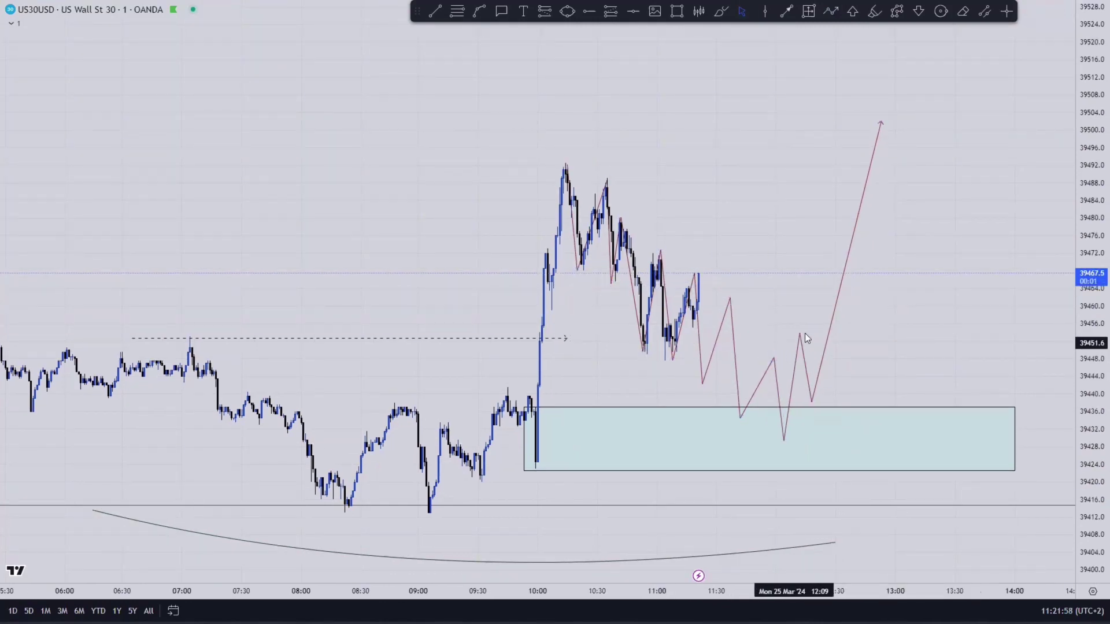
left_click(801, 339)
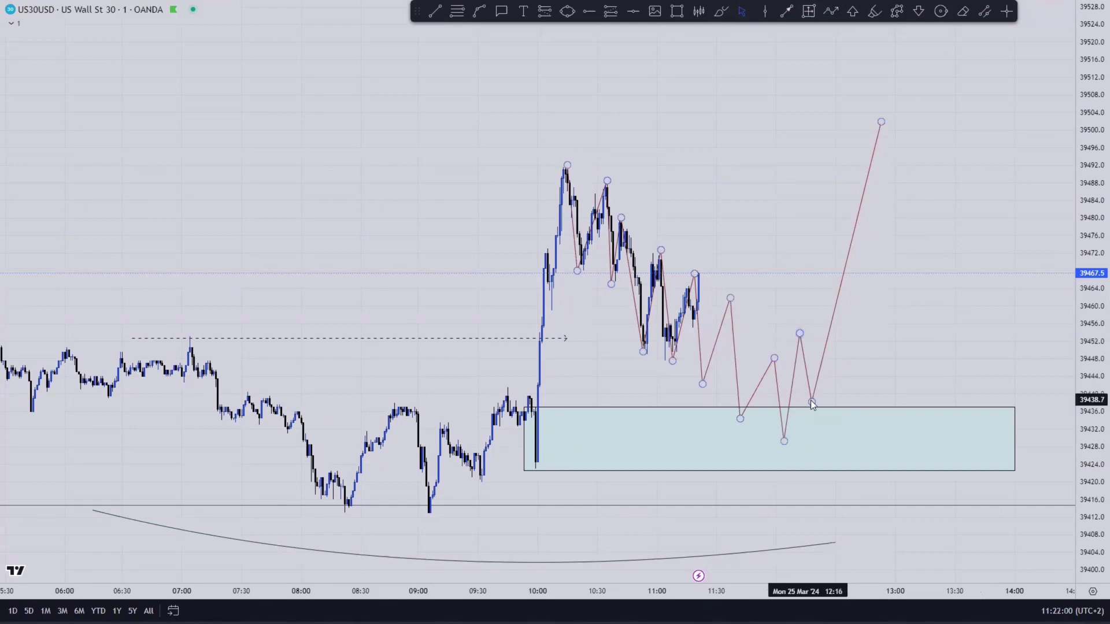
left_click_drag(879, 310, 867, 316)
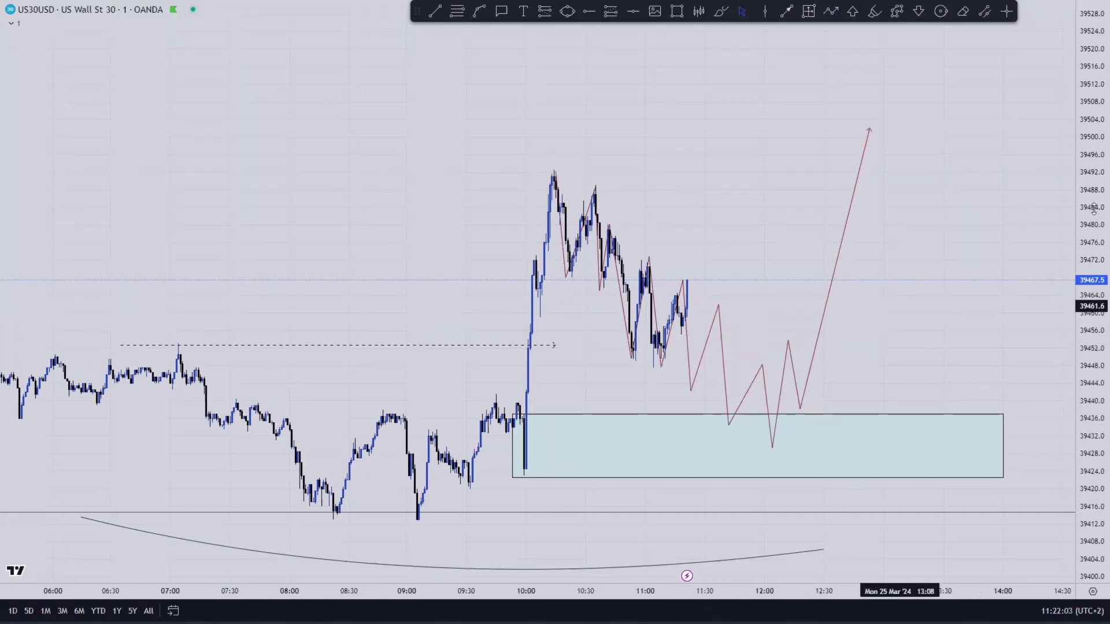
left_click_drag(1094, 259, 1094, 294)
scroll(967, 249, "down", 1)
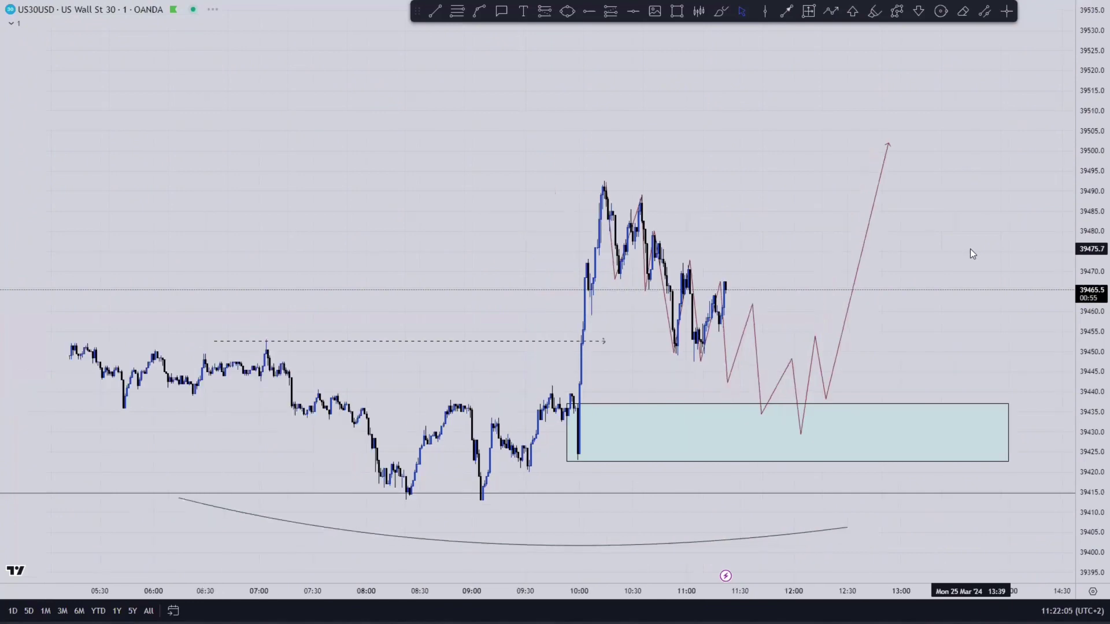
- Switch the chart to the 1-hour timeframe
type("1h")
key("Return")
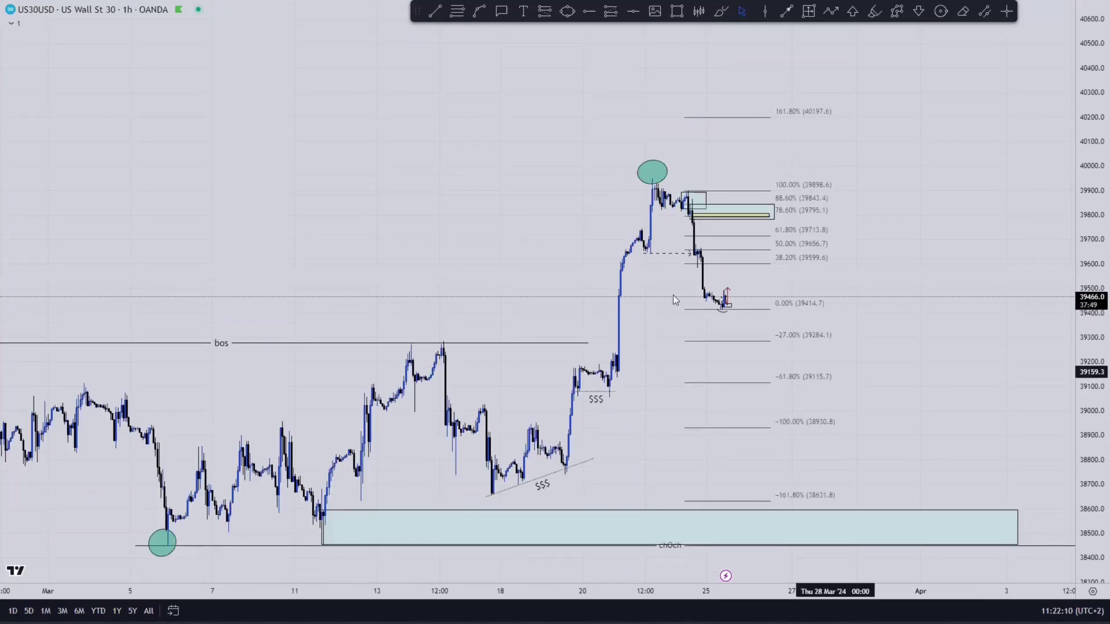
left_click(745, 210)
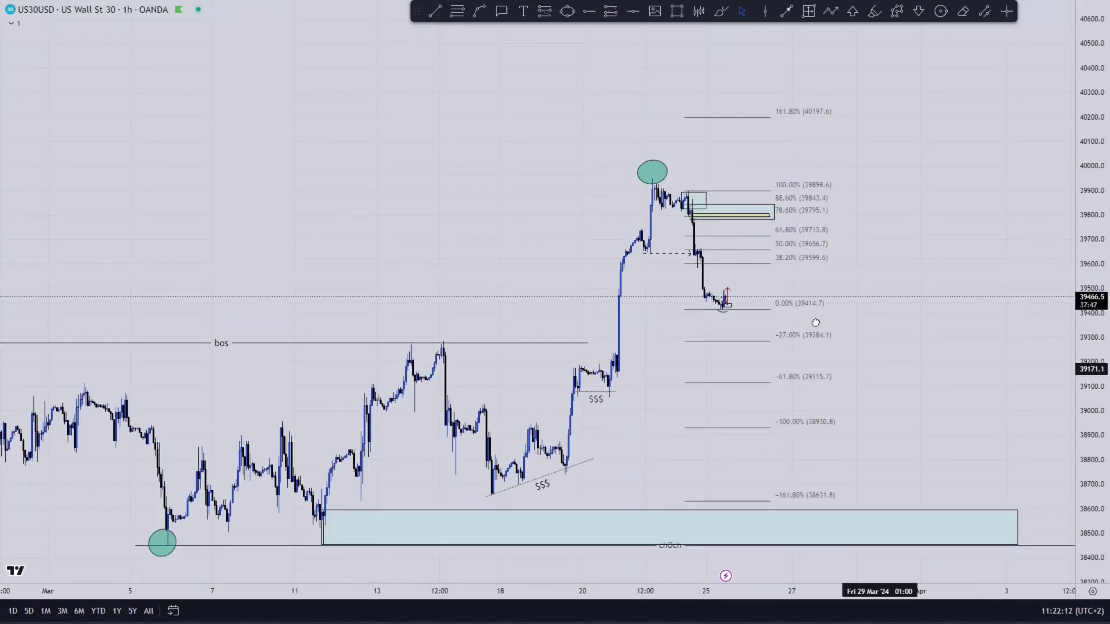
left_click_drag(737, 269, 689, 239)
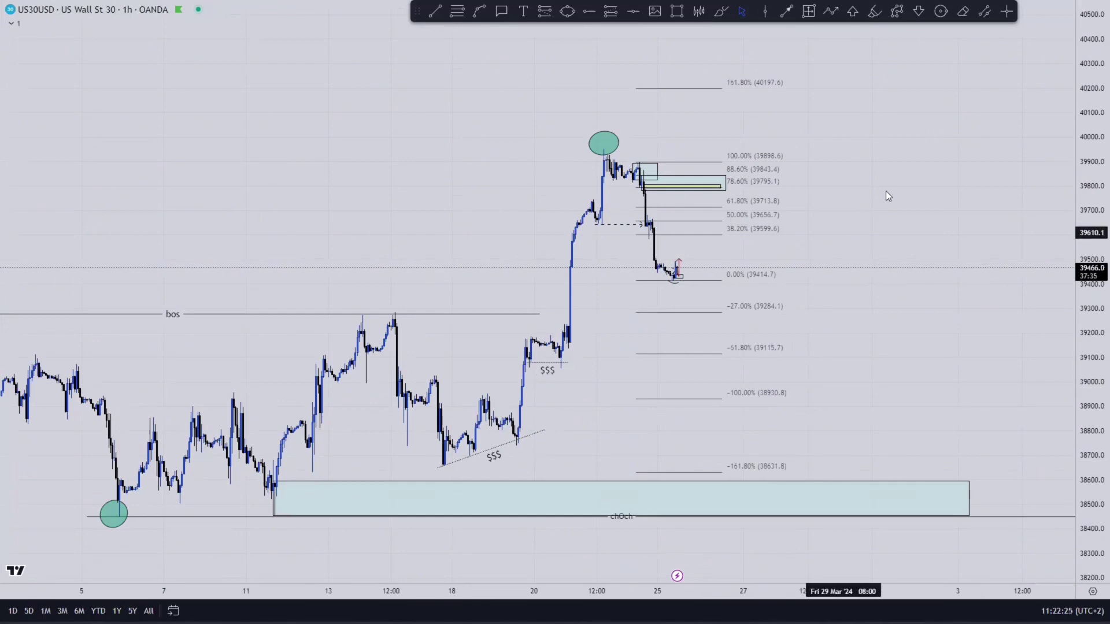
- Draw a rising blue line along the March highs from about 38,800 near 6 March to about 39,910 near 27 March
left_click_drag(854, 299, 904, 290)
scroll(943, 252, "down", 1)
left_click(903, 11)
left_click(283, 402)
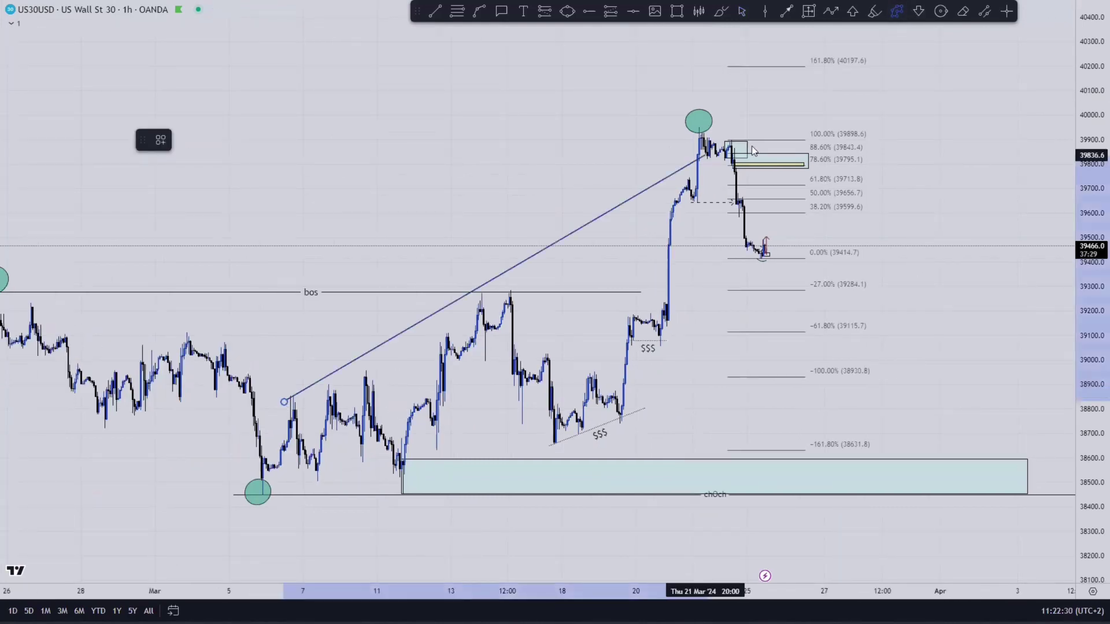
left_click(812, 146)
left_click(743, 12)
left_click_drag(283, 401, 284, 410)
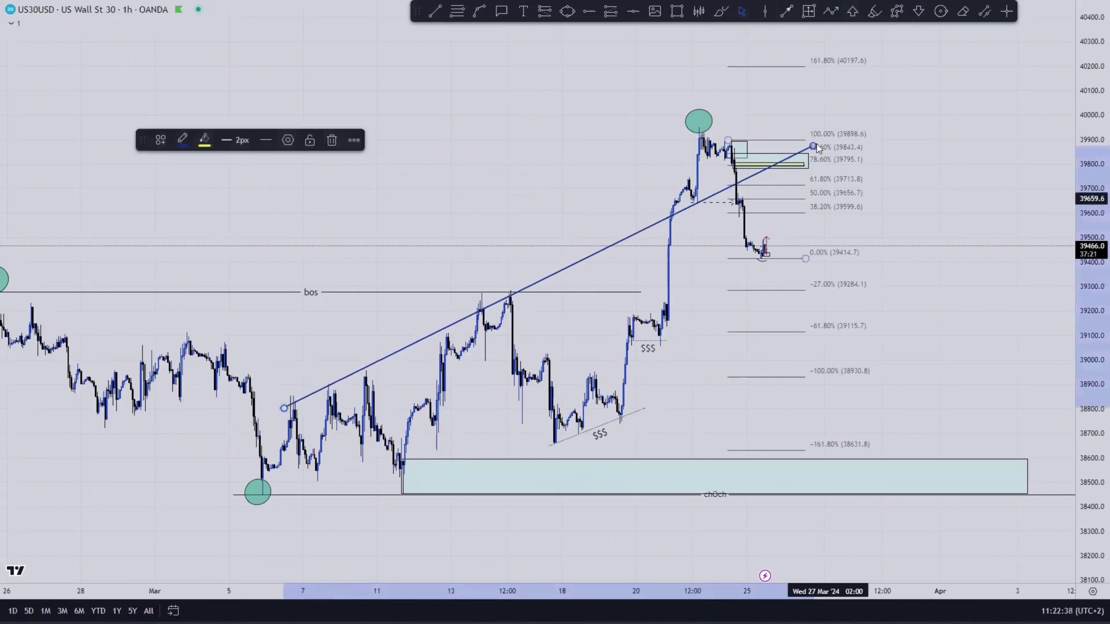
left_click_drag(814, 146, 821, 138)
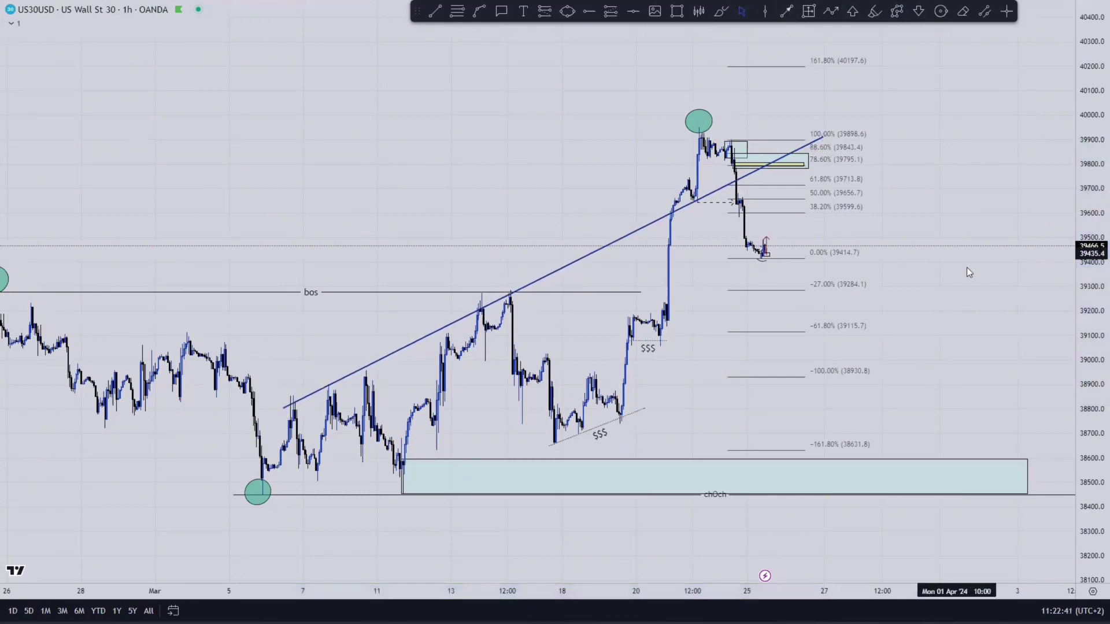
- Draw a rising blue line along the March lows from about 38,444 near 11 March to about 39,310 near 3 April
left_click_drag(971, 275, 941, 256)
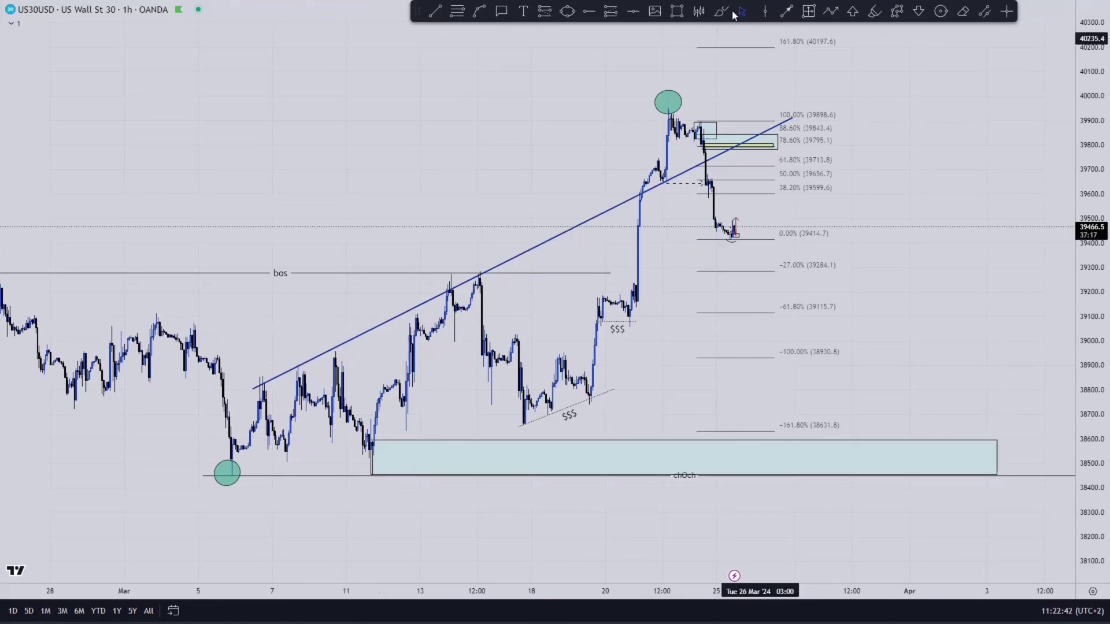
left_click(896, 11)
left_click(367, 477)
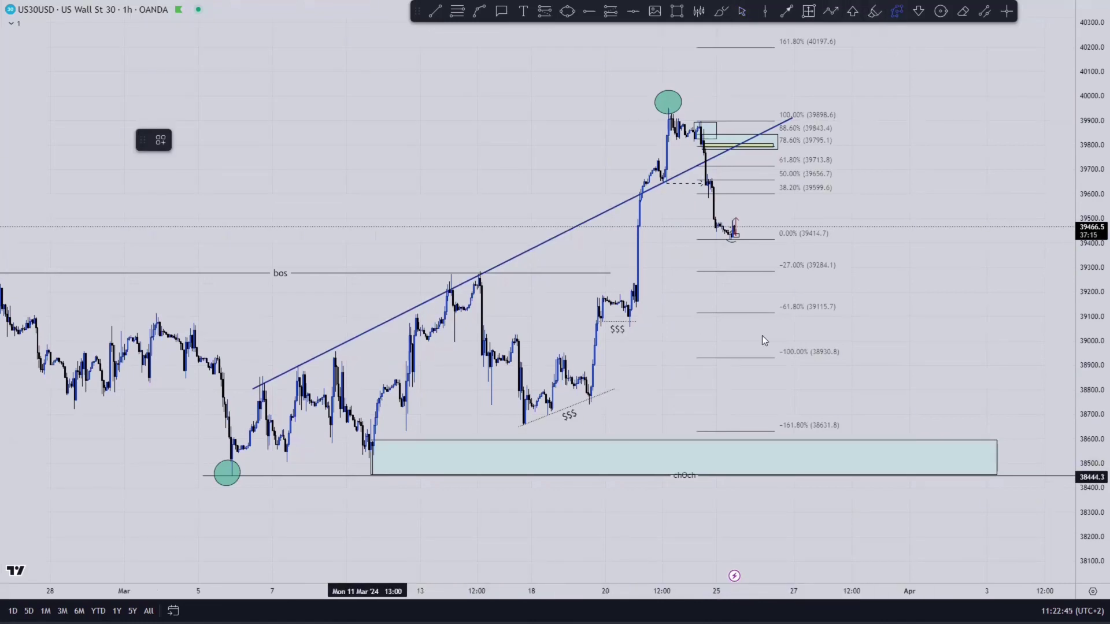
left_click(950, 252)
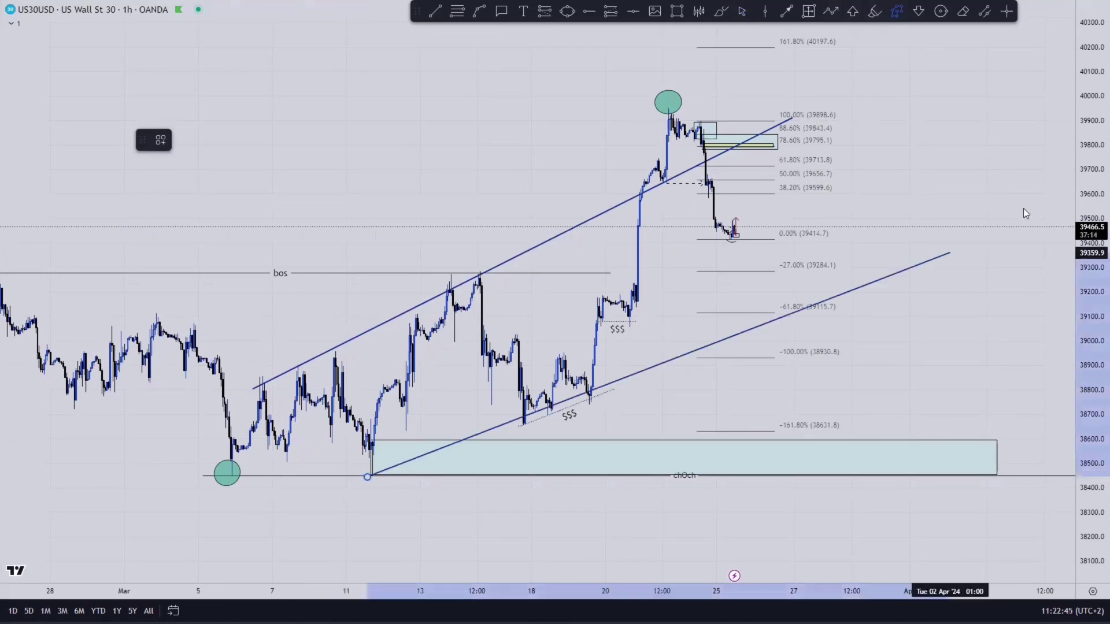
left_click(1010, 264)
left_click(886, 105)
left_click(825, 165)
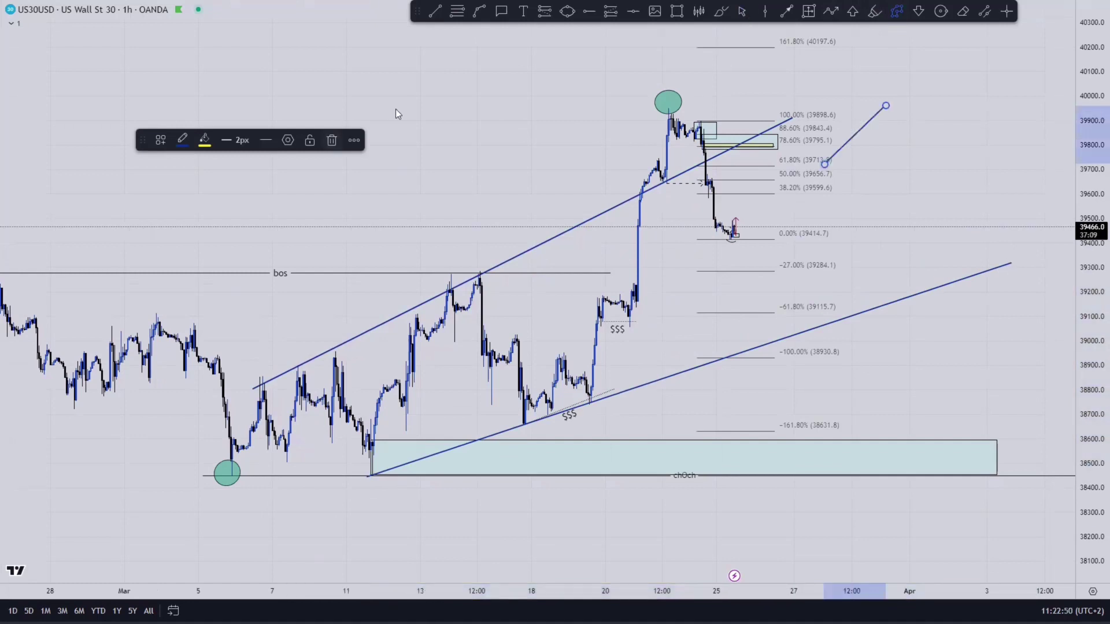
key("Escape")
- Extend the start of the lower blue line back to about 38,392 near 8 March
left_click_drag(368, 476, 325, 489)
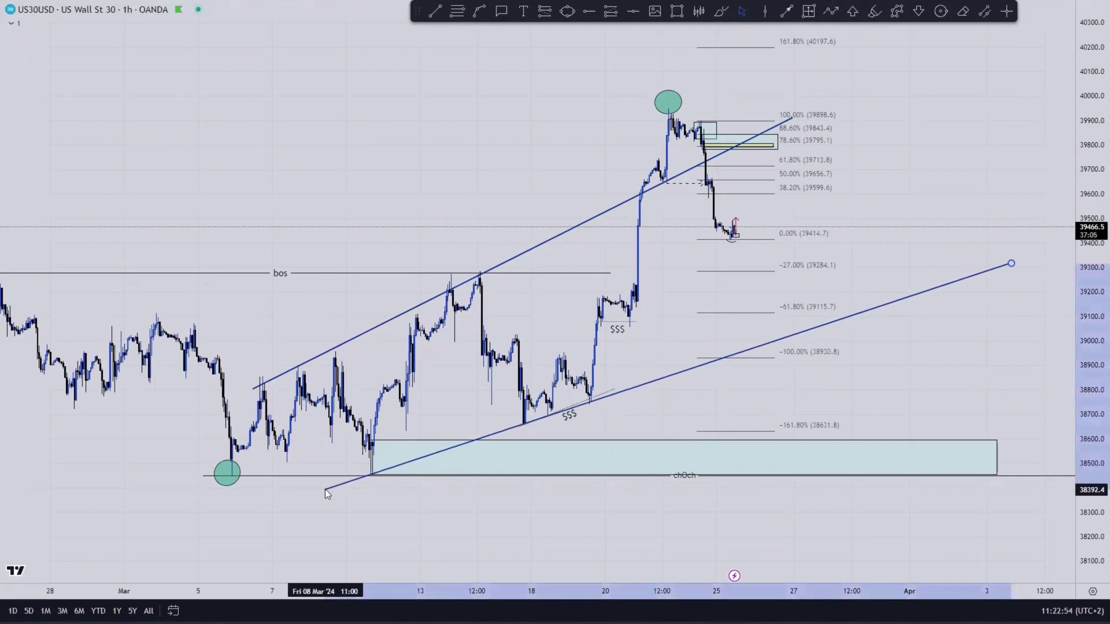
left_click_drag(677, 328, 763, 330)
left_click_drag(931, 350, 834, 354)
left_click_drag(1093, 269, 1093, 240)
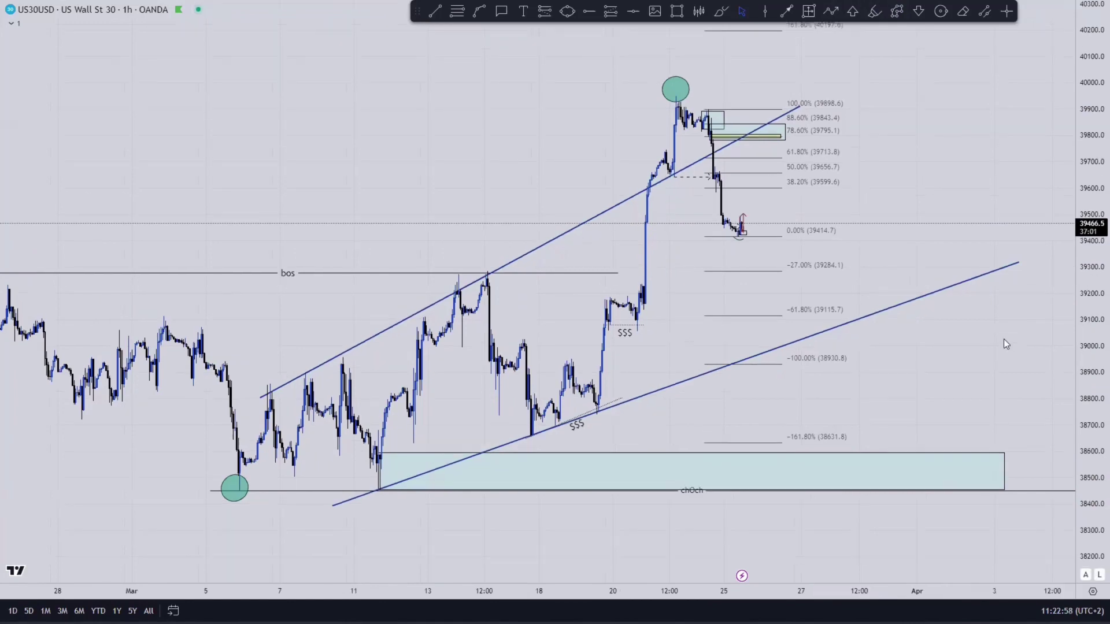
left_click_drag(957, 351, 958, 344)
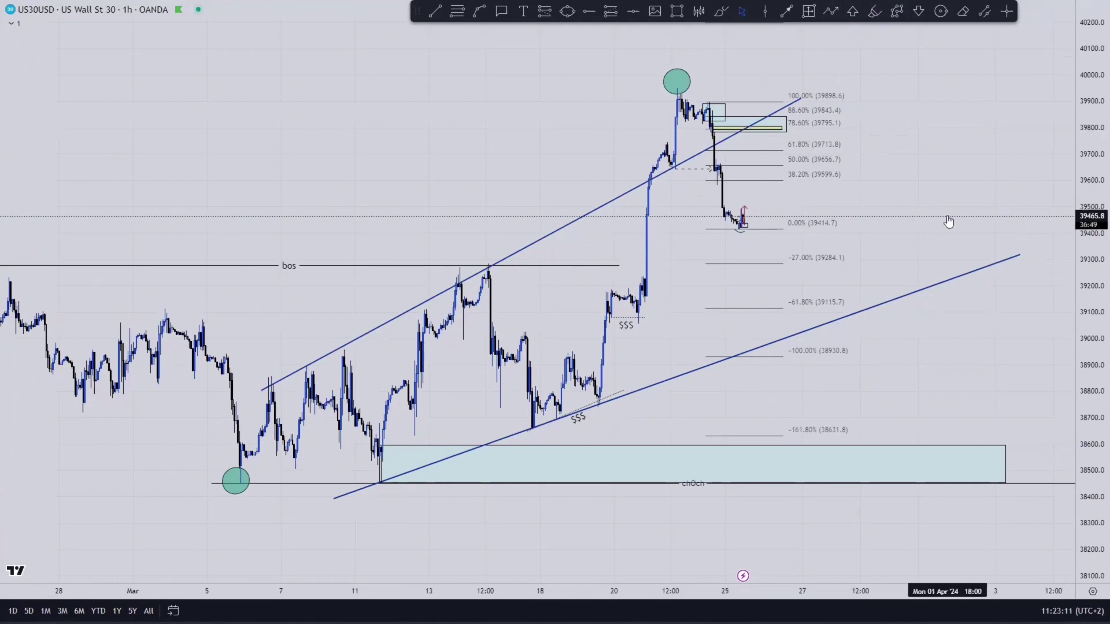
left_click_drag(948, 221, 941, 223)
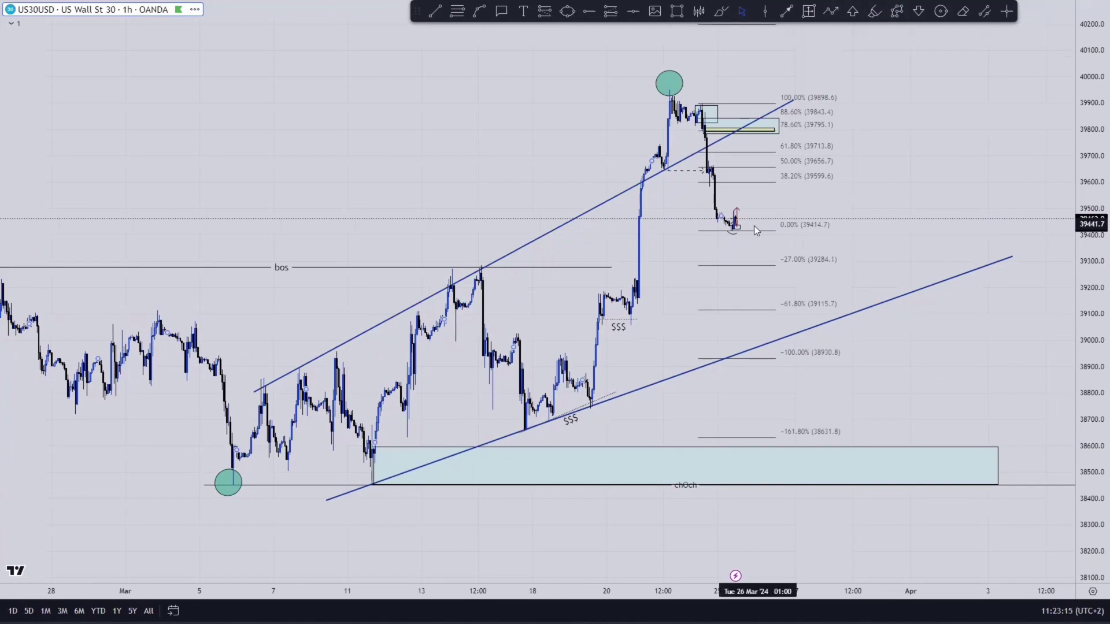
left_click(742, 129)
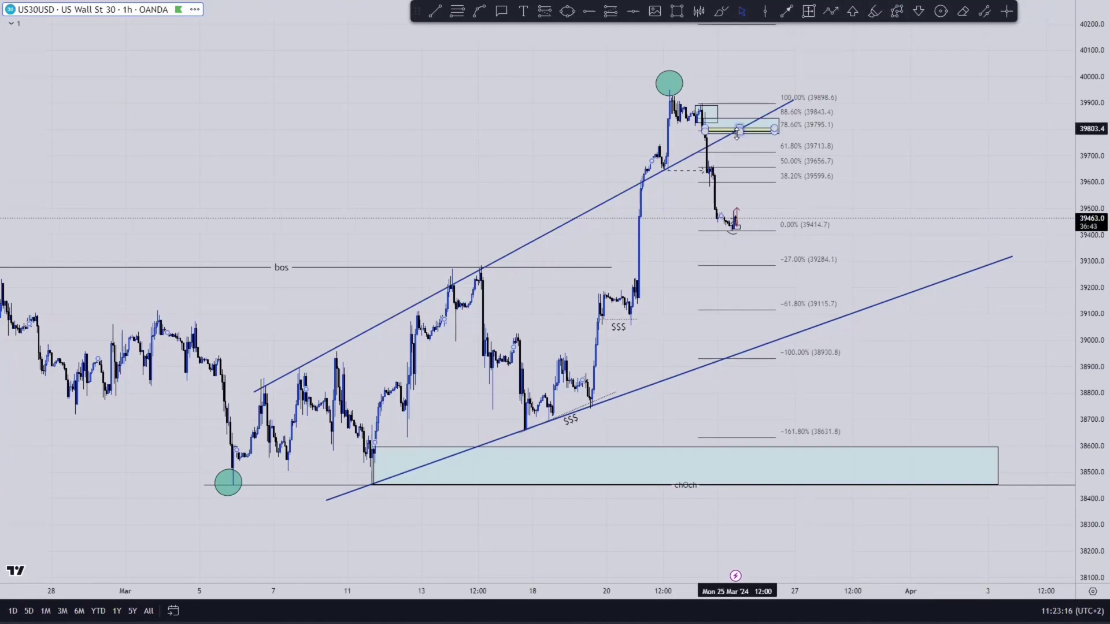
left_click(741, 142)
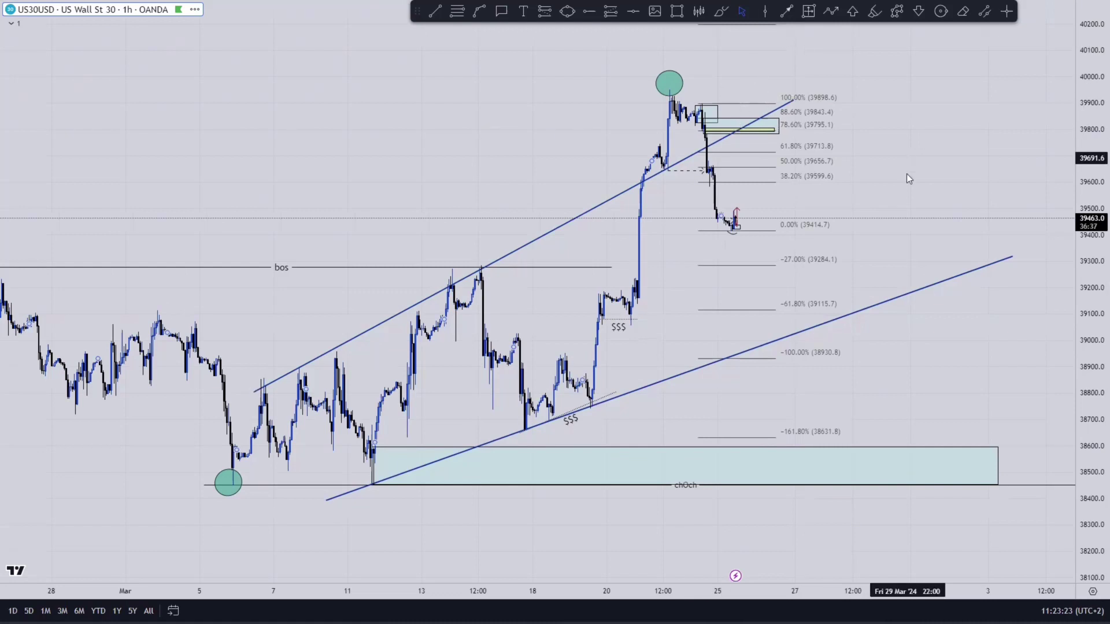
- Delete both rising blue lines along the March lows and highs
left_click(882, 302)
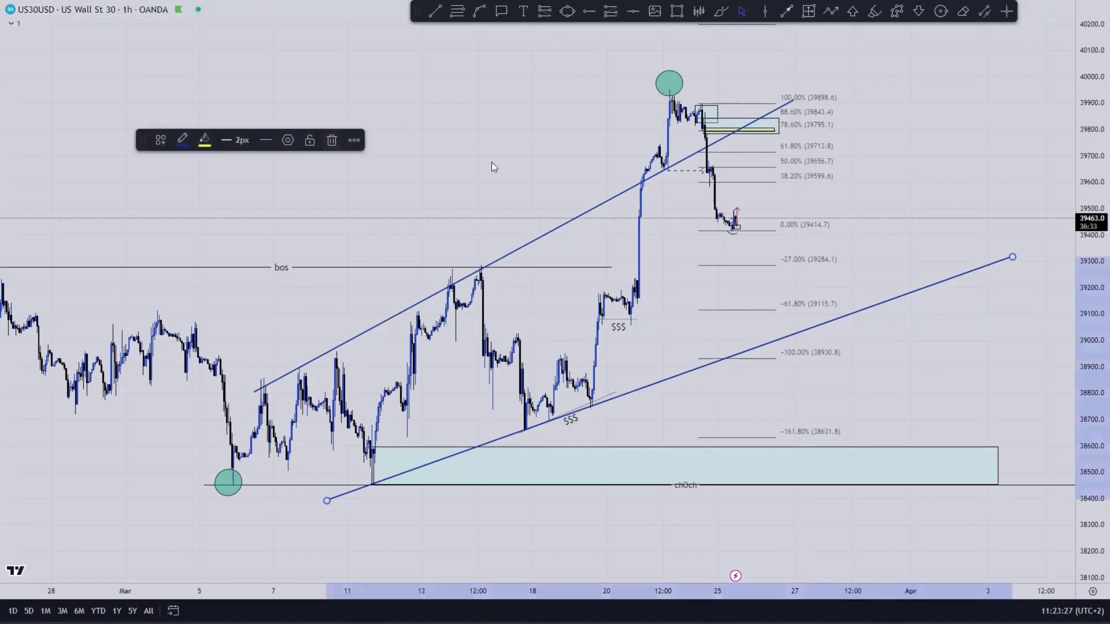
key("Delete")
left_click(561, 230)
key("Delete")
- Try a rising blue line from the 5 March low at about 38,444 to about 38,800 near 13 March
scroll(983, 215, "up", 4)
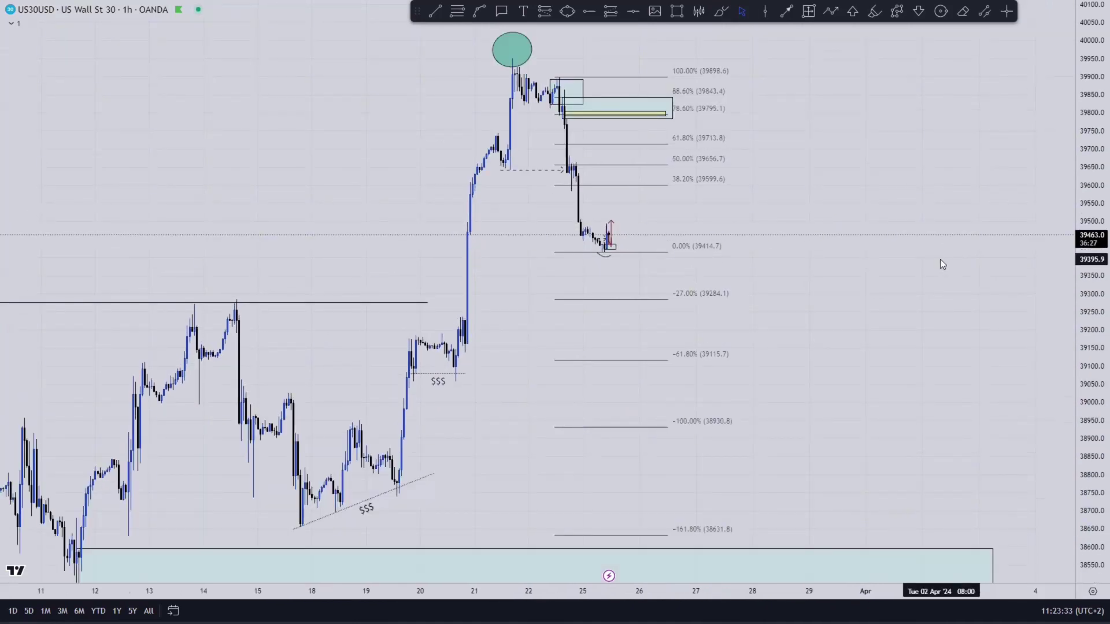
left_click_drag(1091, 214, 1091, 322)
scroll(923, 241, "down", 3)
scroll(997, 223, "down", 3)
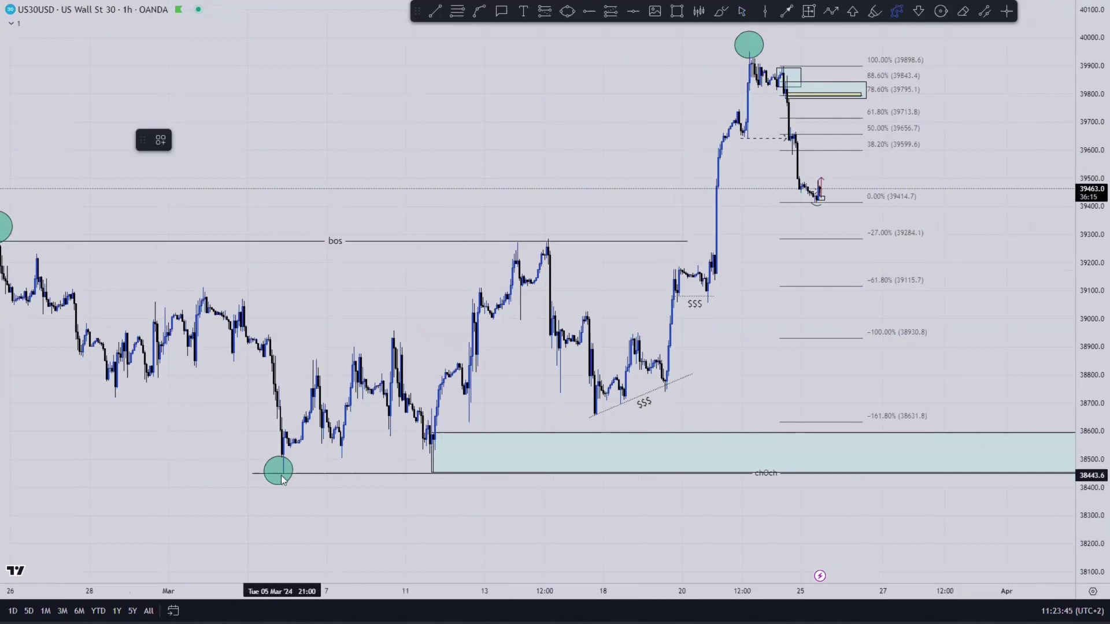
left_click(281, 475)
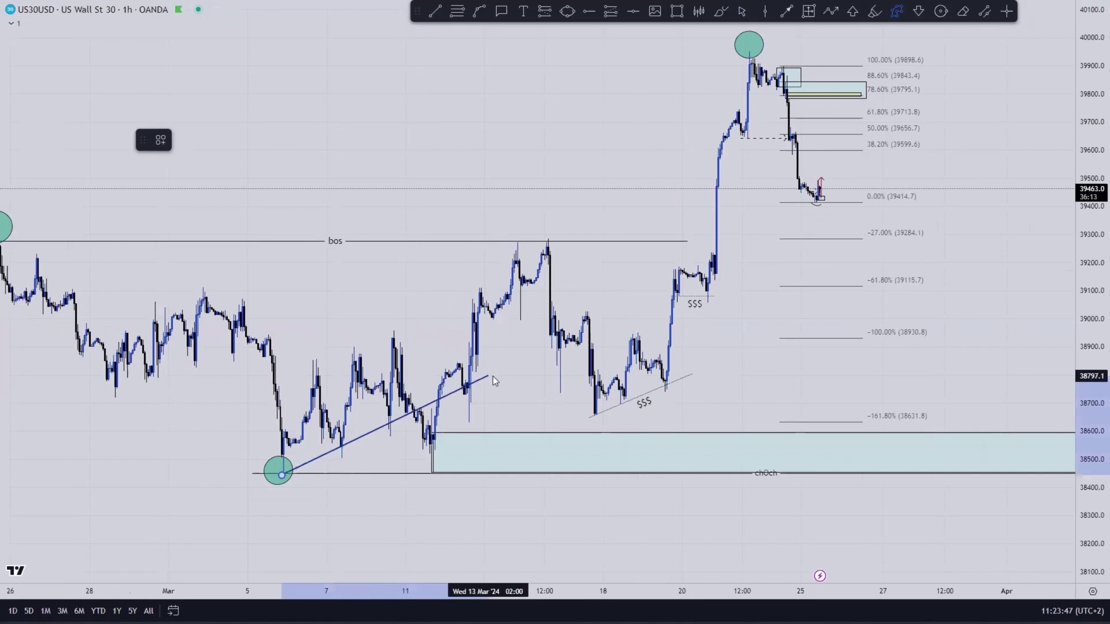
left_click(496, 374)
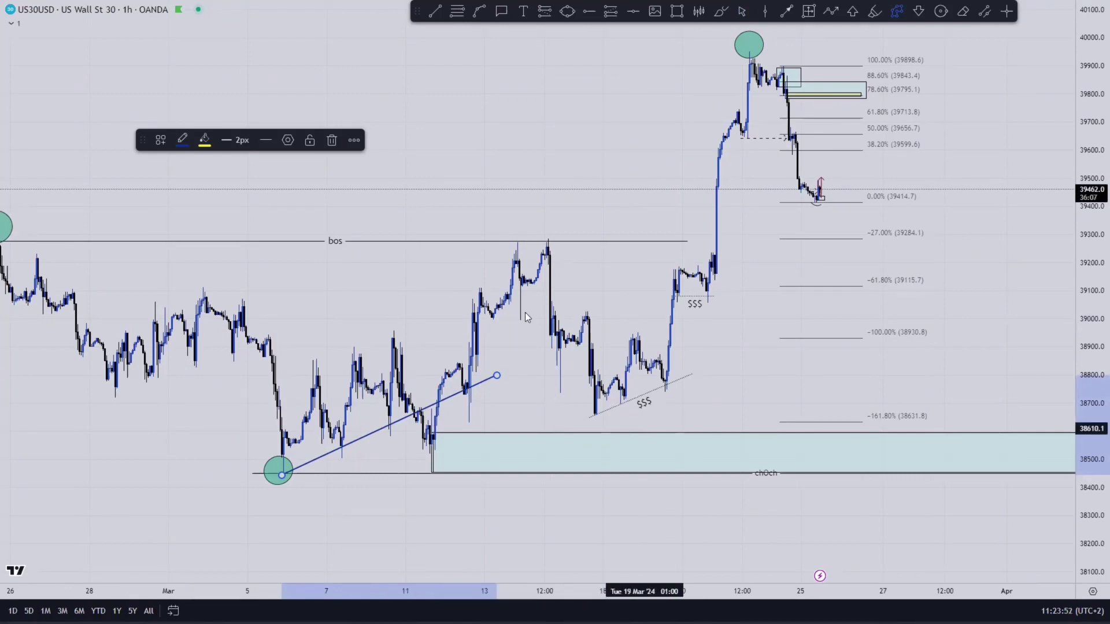
left_click(331, 140)
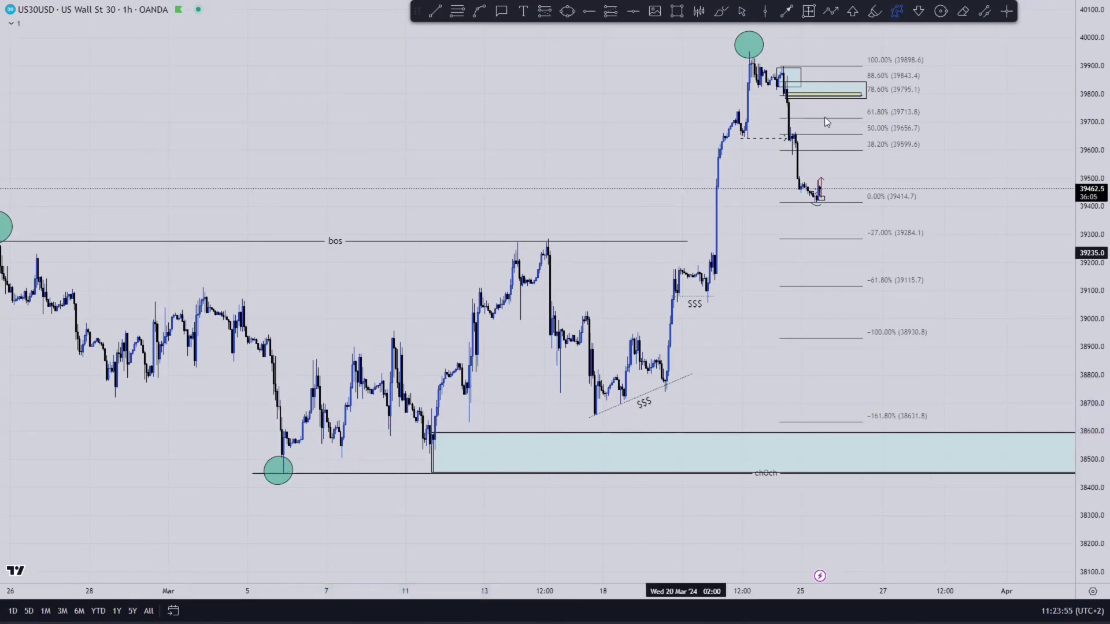
- Leave full screen, load XAUUSD from the watchlist and hide the watchlist
left_click_drag(609, 130, 461, 217)
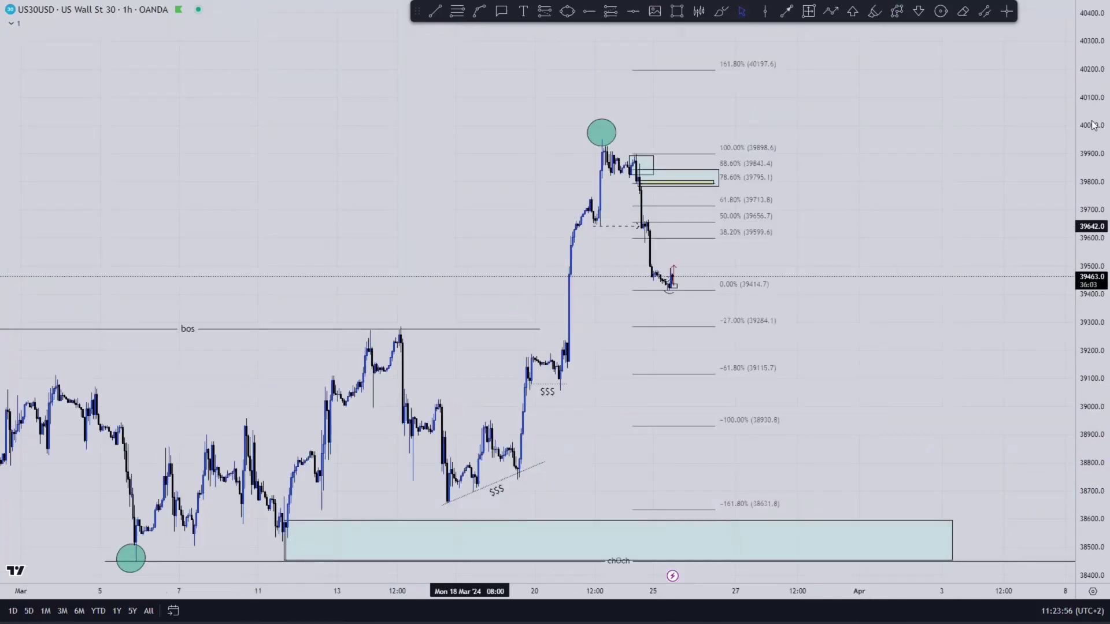
key("Escape")
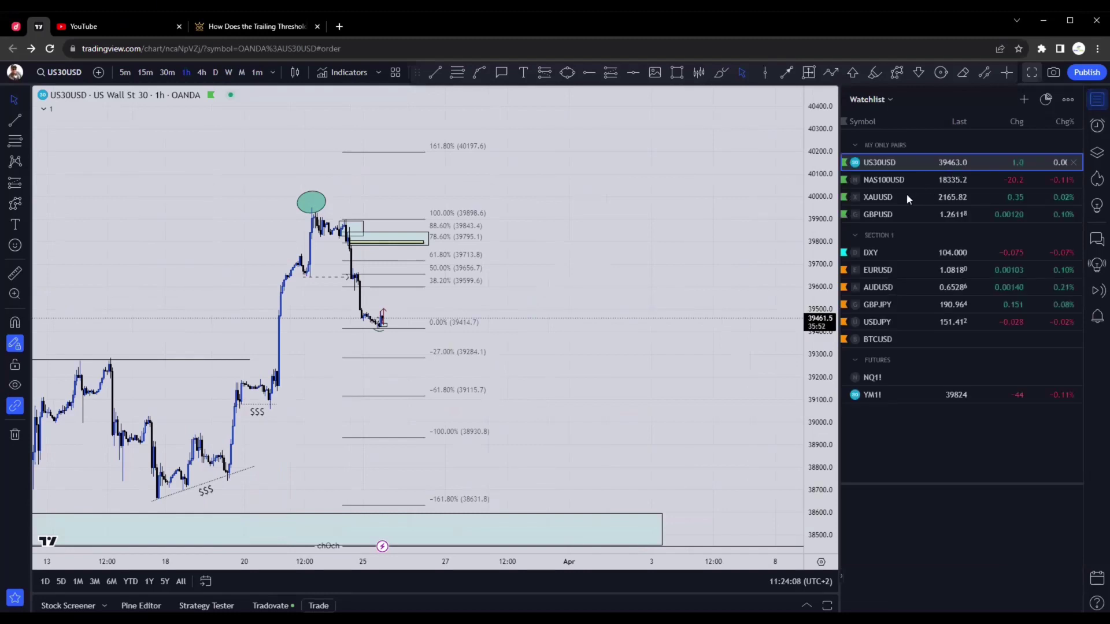
key("Down")
key("Down")
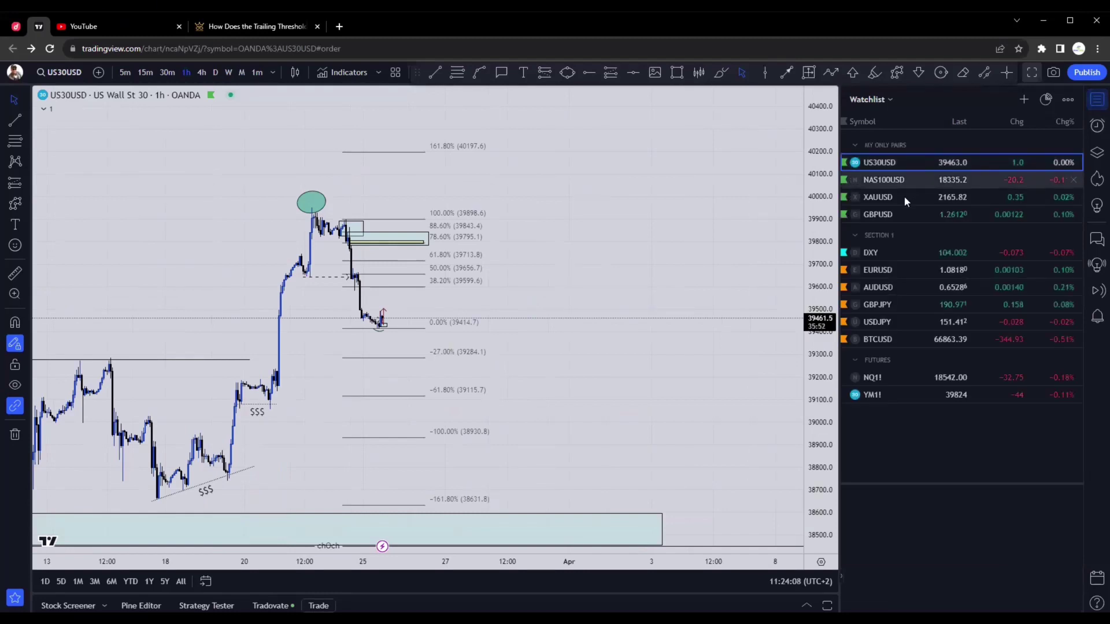
left_click(1094, 101)
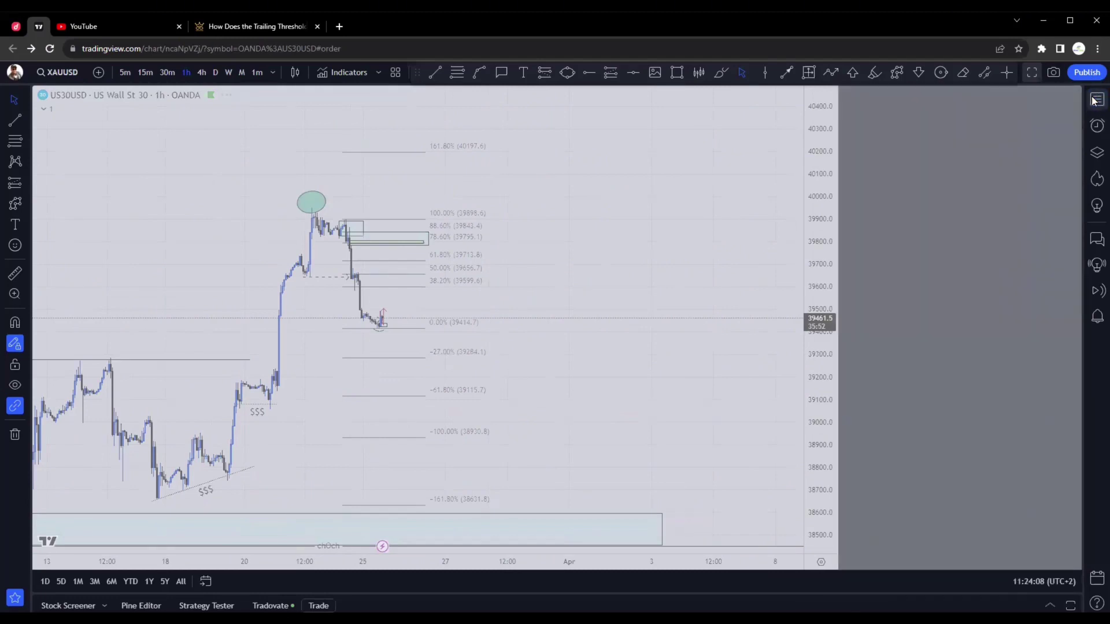
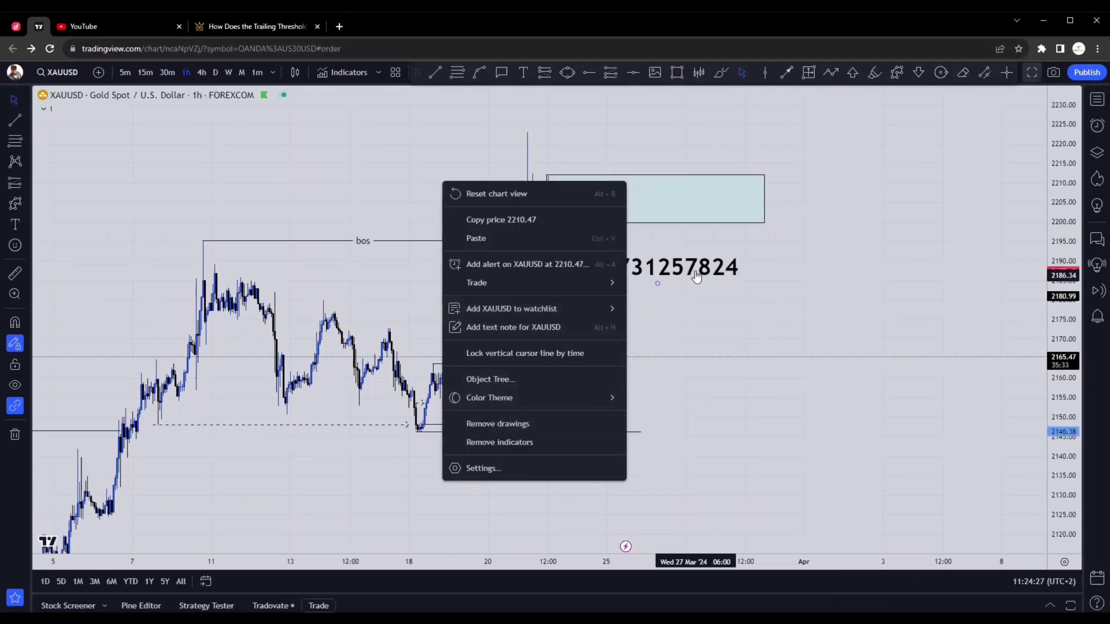
- Delete the number text and remove all remaining drawings from the XAUUSD chart
left_click(693, 267)
key("Delete")
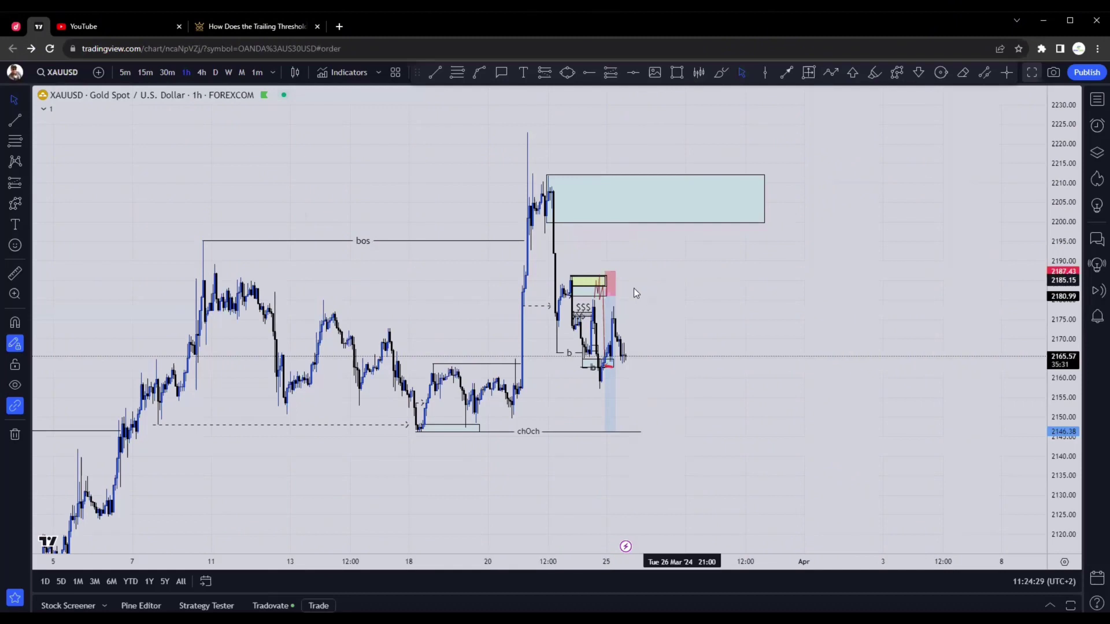
right_click(416, 181)
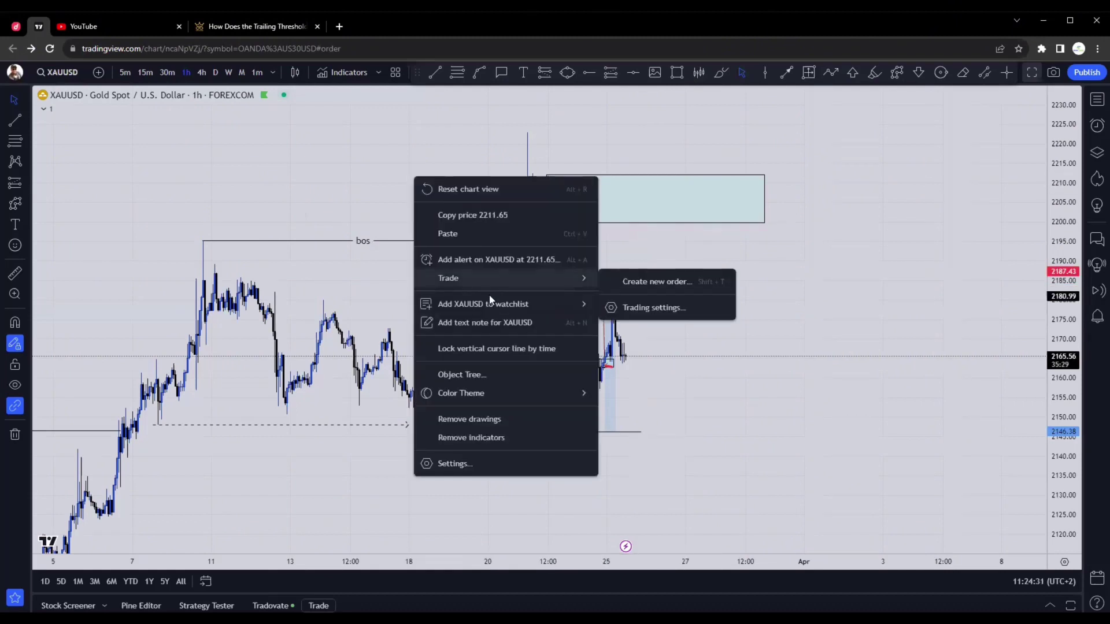
left_click(462, 418)
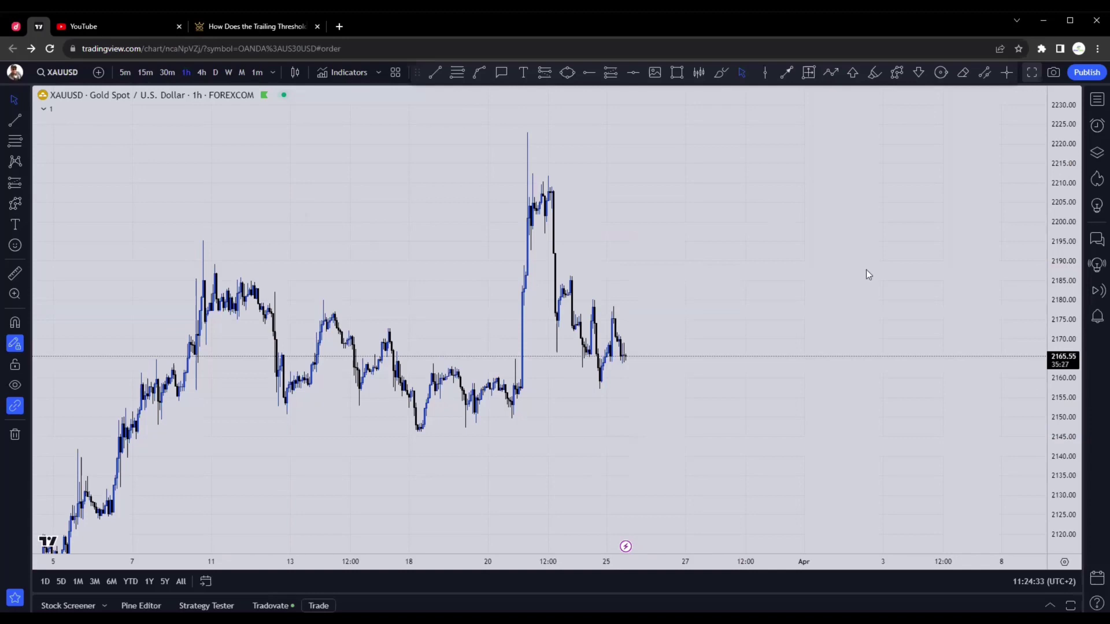
- Show the XAUUSD chart in full screen and switch it to the 1-day timeframe
key("shift+f")
type("1D")
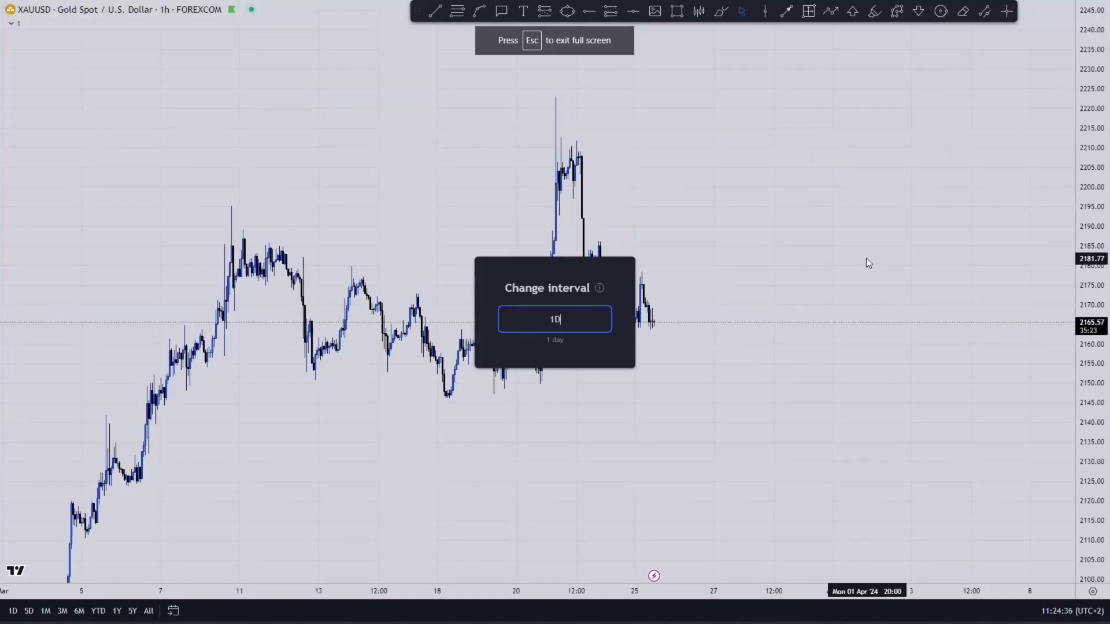
key("Return")
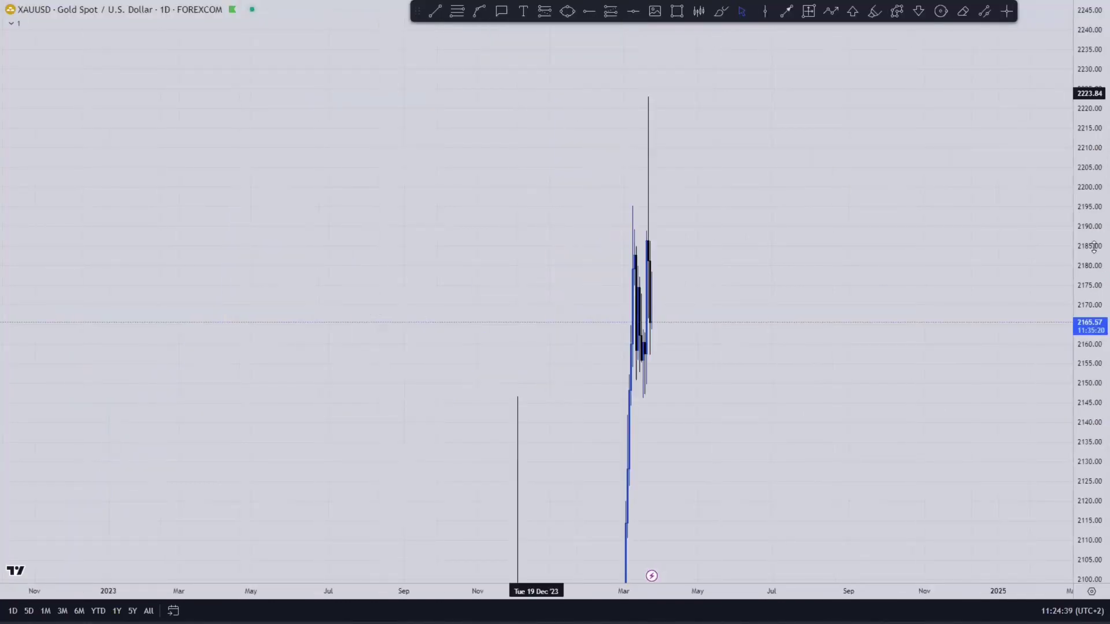
- Rescale the daily XAUUSD chart and examine its price structure from 2020 to March 2024
left_click_drag(1092, 246, 1040, 547)
left_click_drag(1009, 344, 1063, 311)
left_click_drag(1094, 378, 1092, 487)
left_click_drag(926, 327, 966, 225)
left_click_drag(845, 336, 953, 303)
scroll(832, 296, "down", 5)
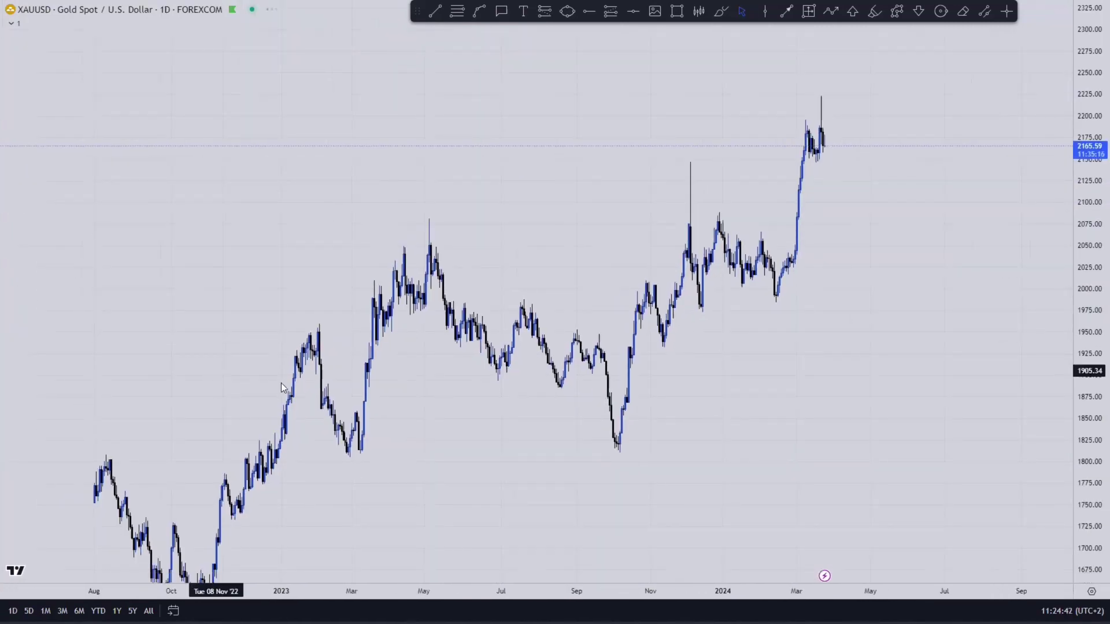
scroll(993, 426, "down", 6)
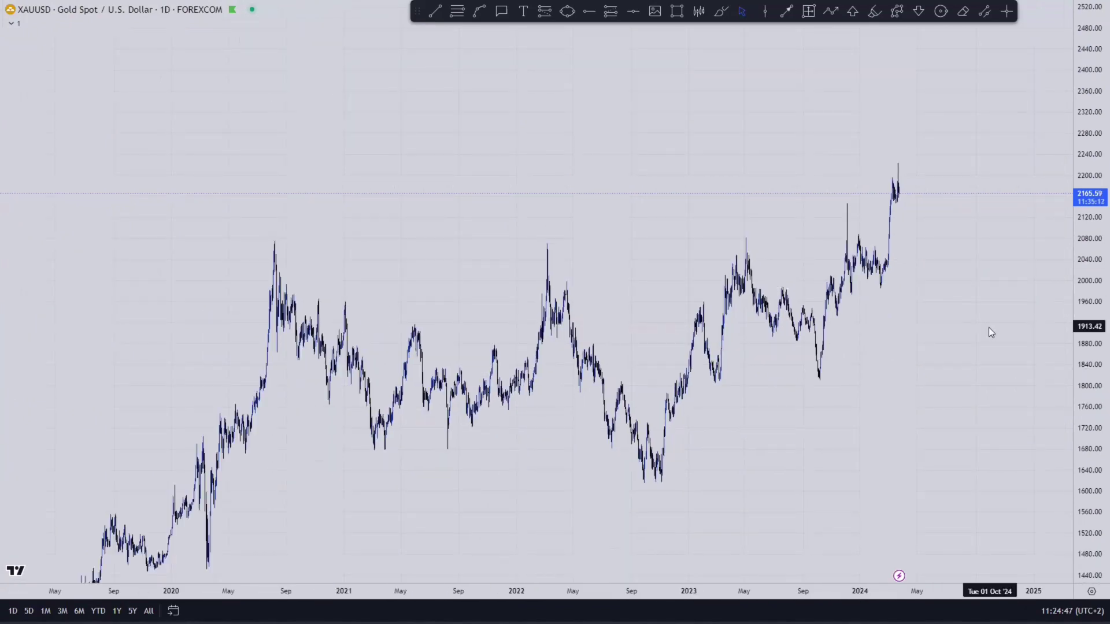
scroll(987, 328, "up", 5)
scroll(983, 327, "up", 2)
left_click_drag(1090, 351, 1092, 251)
left_click_drag(730, 357, 805, 353)
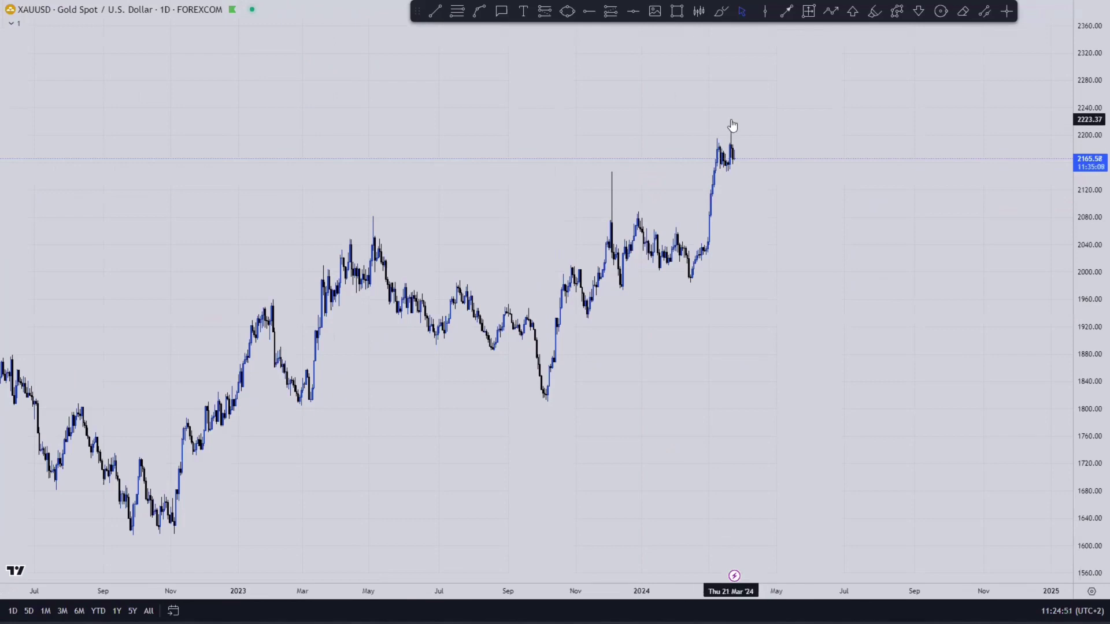
left_click_drag(792, 204, 868, 214)
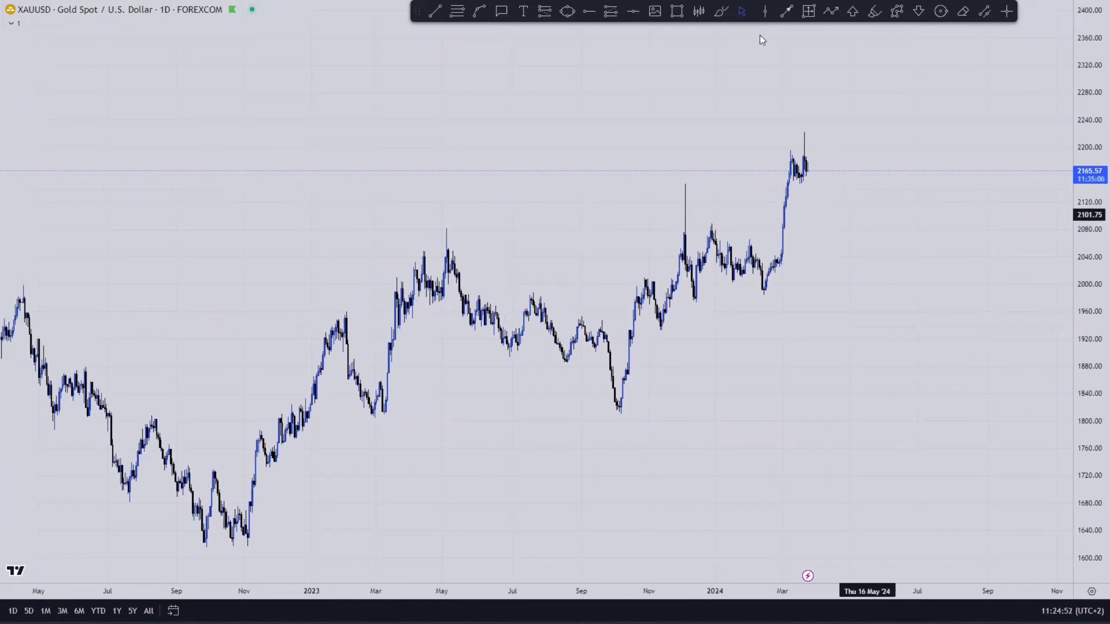
- Mark the swing low at about 1,936 with a horizontal dashed arrow from 22 March 2023 to 1 June 2023
left_click(786, 12)
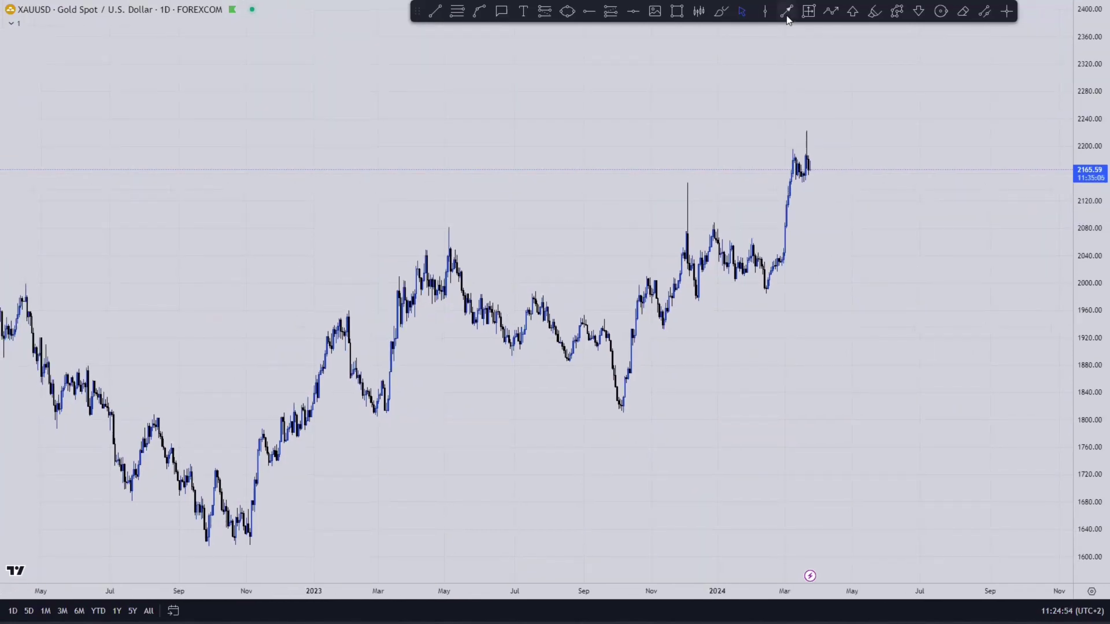
left_click(402, 327)
left_click(480, 327)
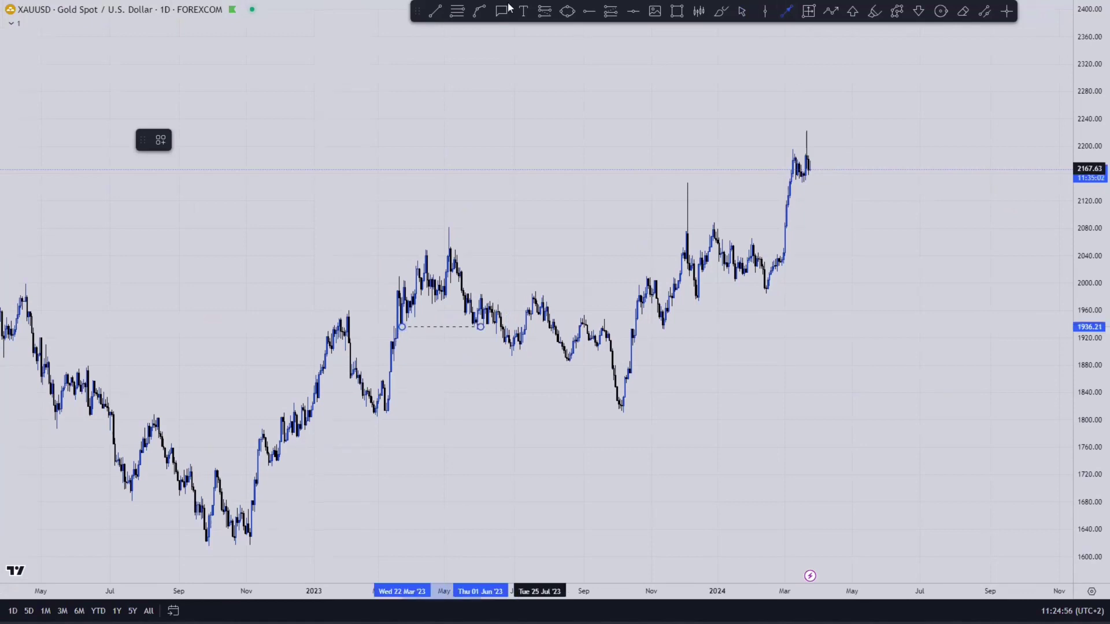
- Draw a horizontal trend line at about 2,084.86 from the 4 May 2023 high to 23 February 2024
left_click(437, 11)
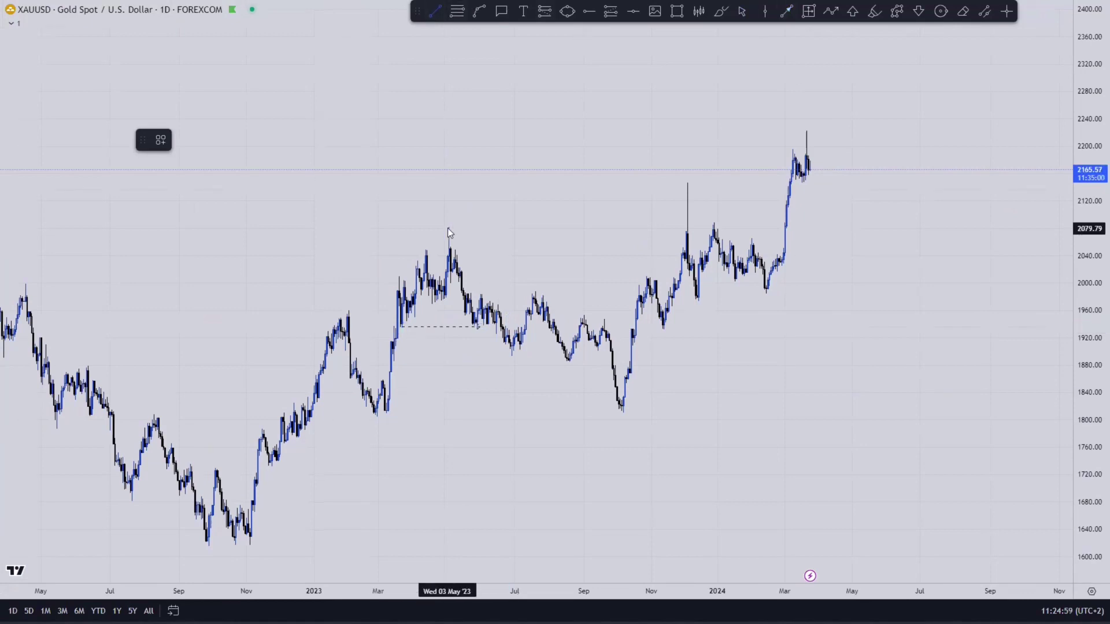
left_click(449, 224)
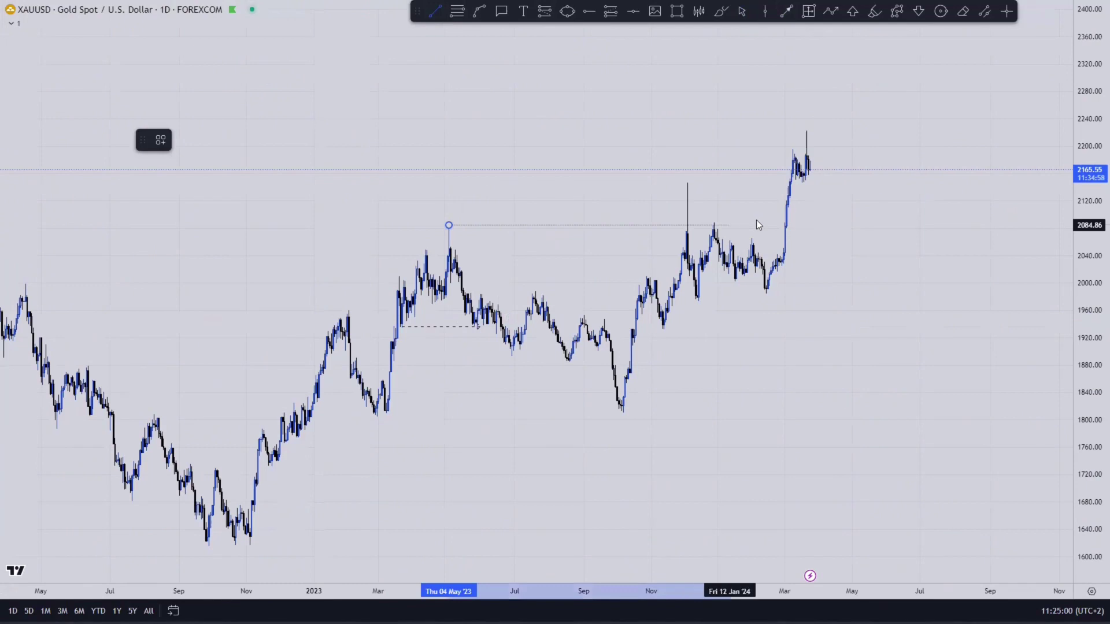
left_click(776, 225)
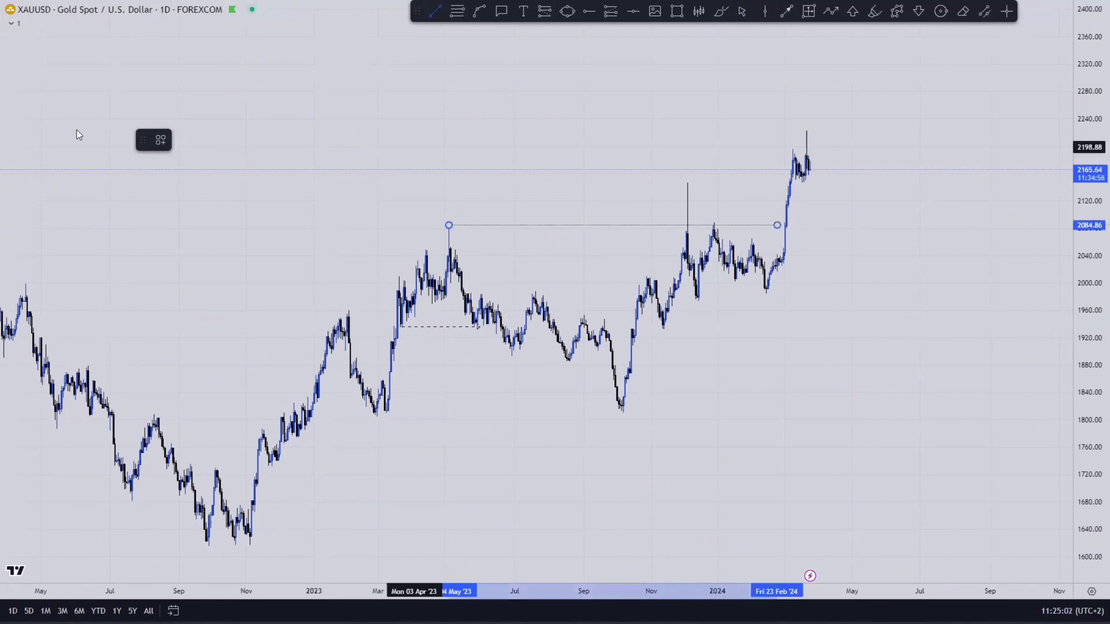
- Apply the BOS template to the line at the May 2023 high and shift it to span 28 April 2023 to 19 February 2024
left_click(160, 140)
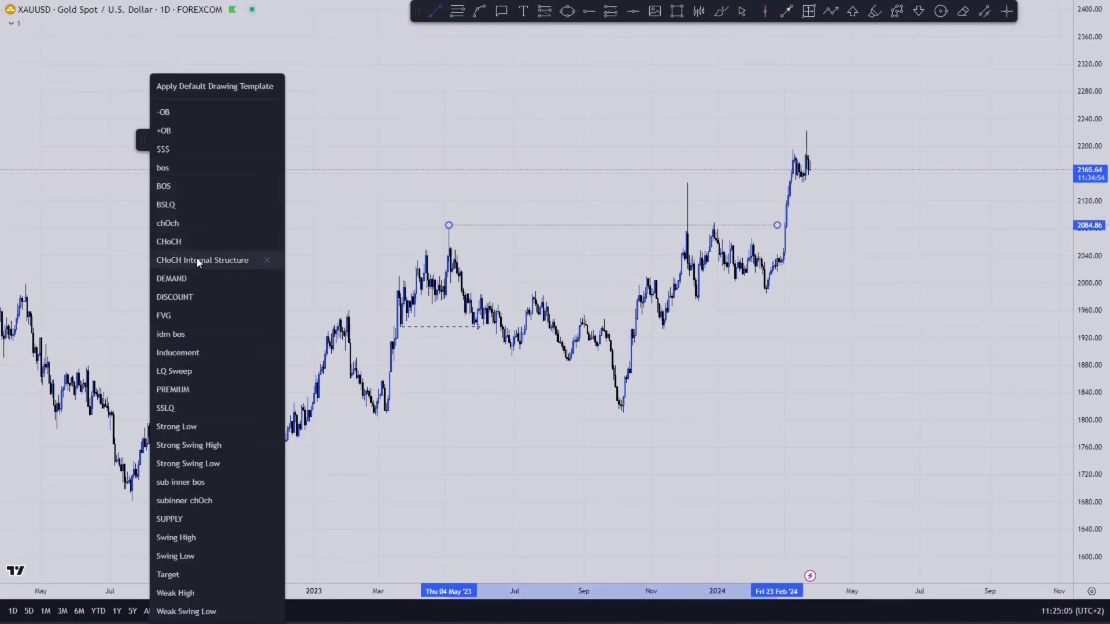
left_click(192, 184)
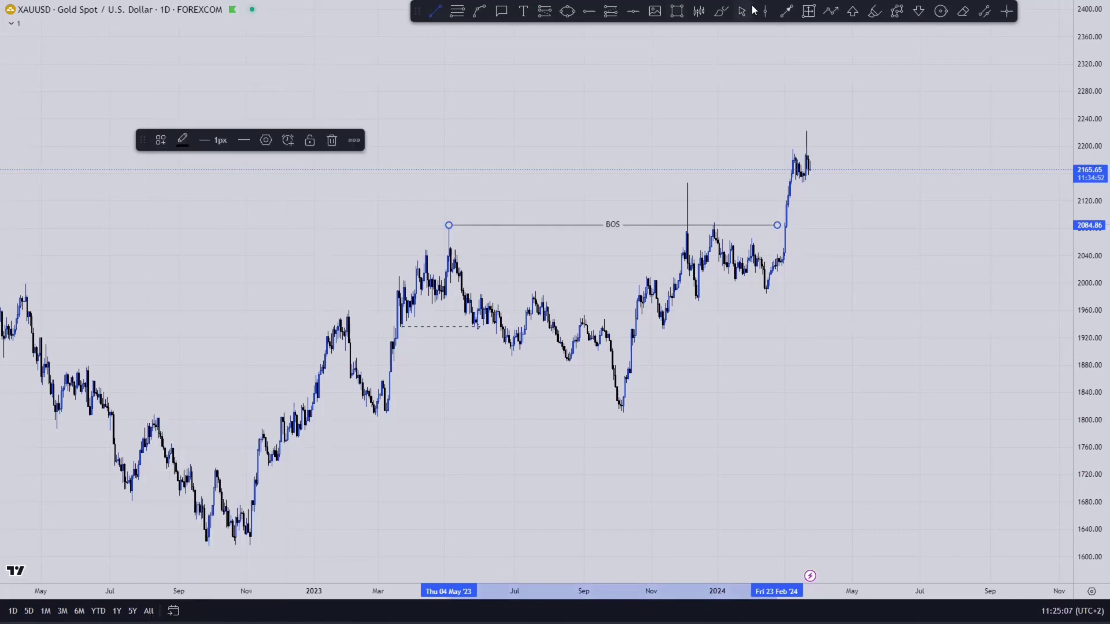
left_click_drag(902, 195, 846, 216)
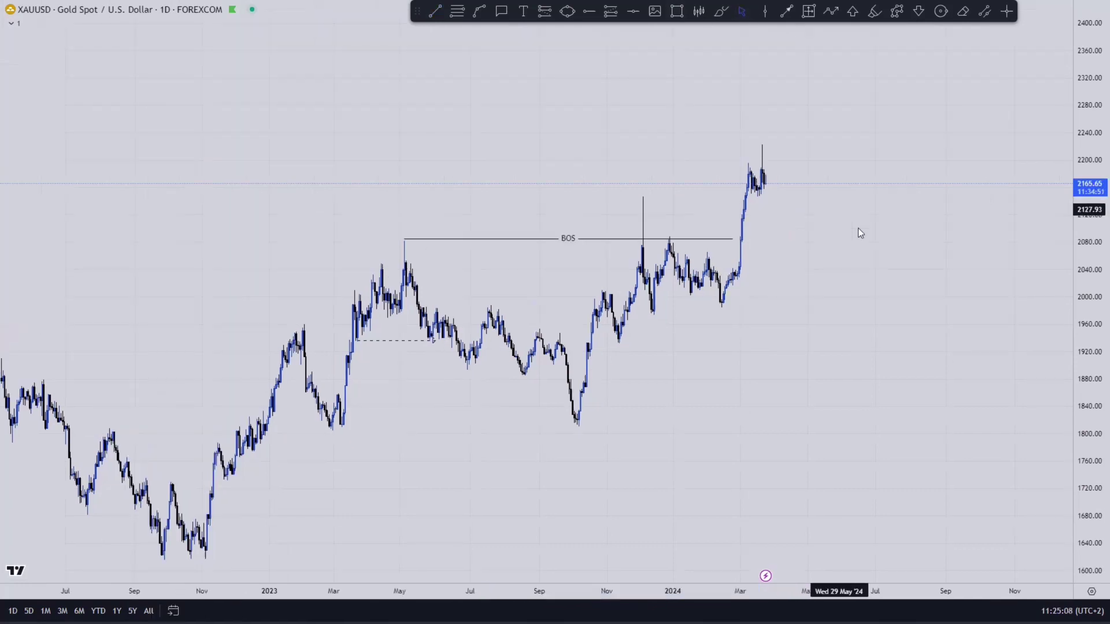
left_click(664, 246)
left_click_drag(664, 247, 664, 246)
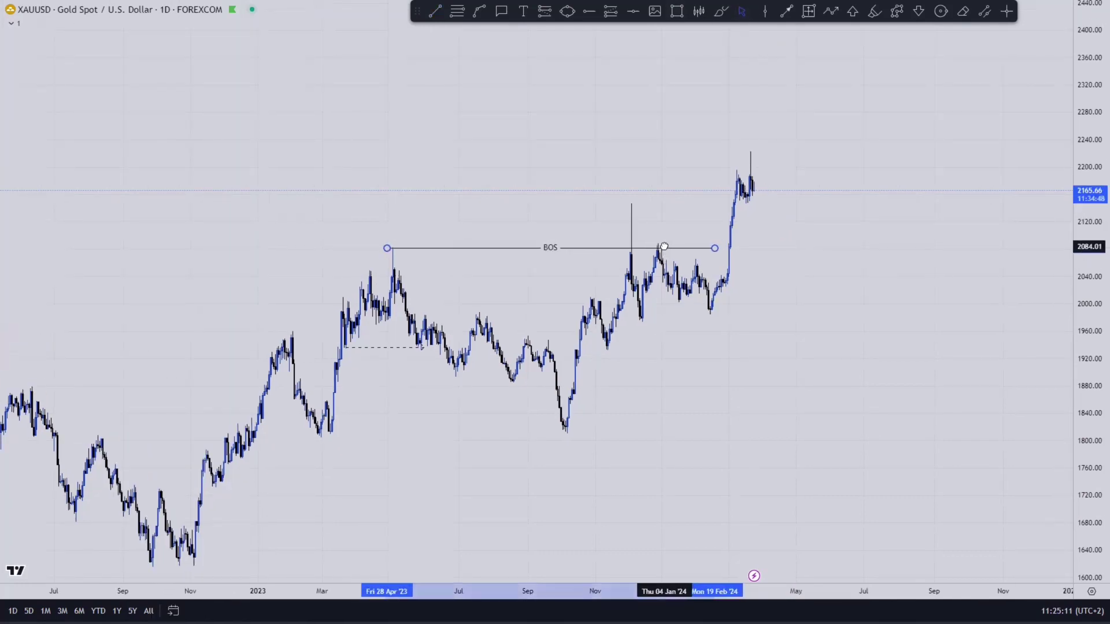
- Draw a horizontal trend line at about 1,959 from 2 February to 15 March 2023 and apply the BOS template
left_click_drag(827, 291, 862, 278)
left_click_drag(593, 327, 661, 319)
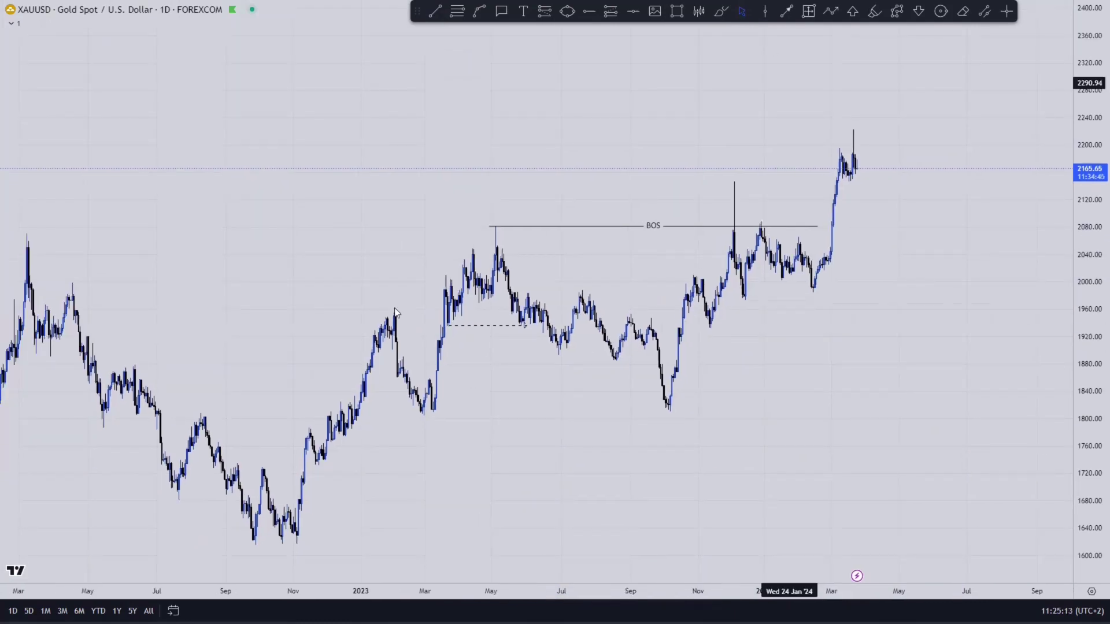
key("alt+t")
left_click(396, 311)
left_click(161, 140)
left_click(193, 186)
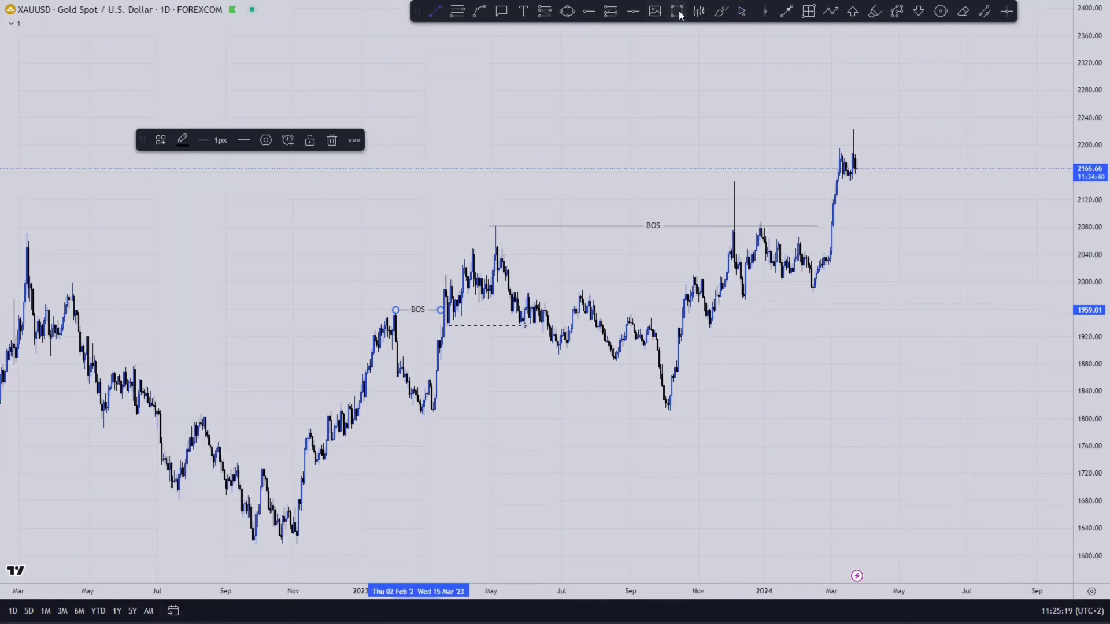
- Draw a rectangle zone between about 1,800 and 1,828 from 7 March to 19 October 2023 and give it a light teal fill
left_click(557, 280)
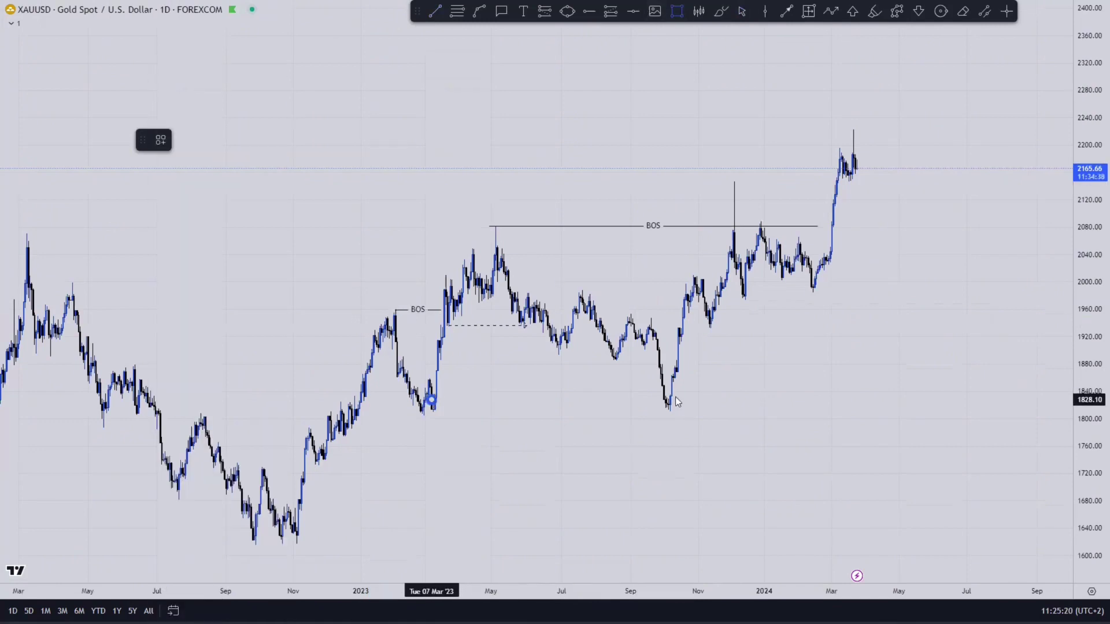
left_click(683, 418)
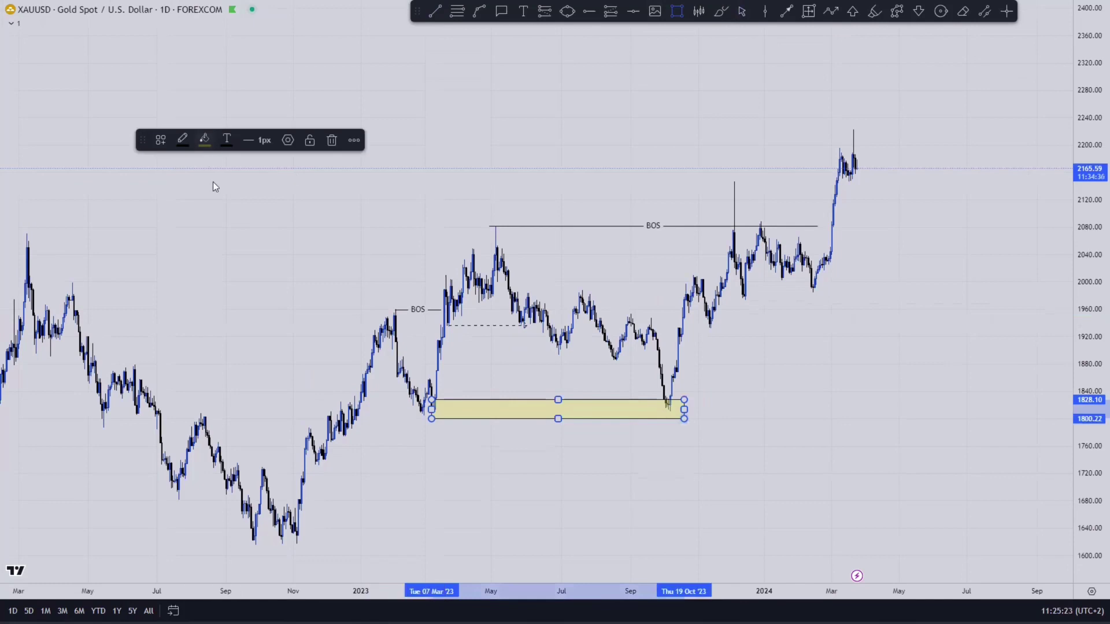
left_click(204, 140)
left_click(694, 384)
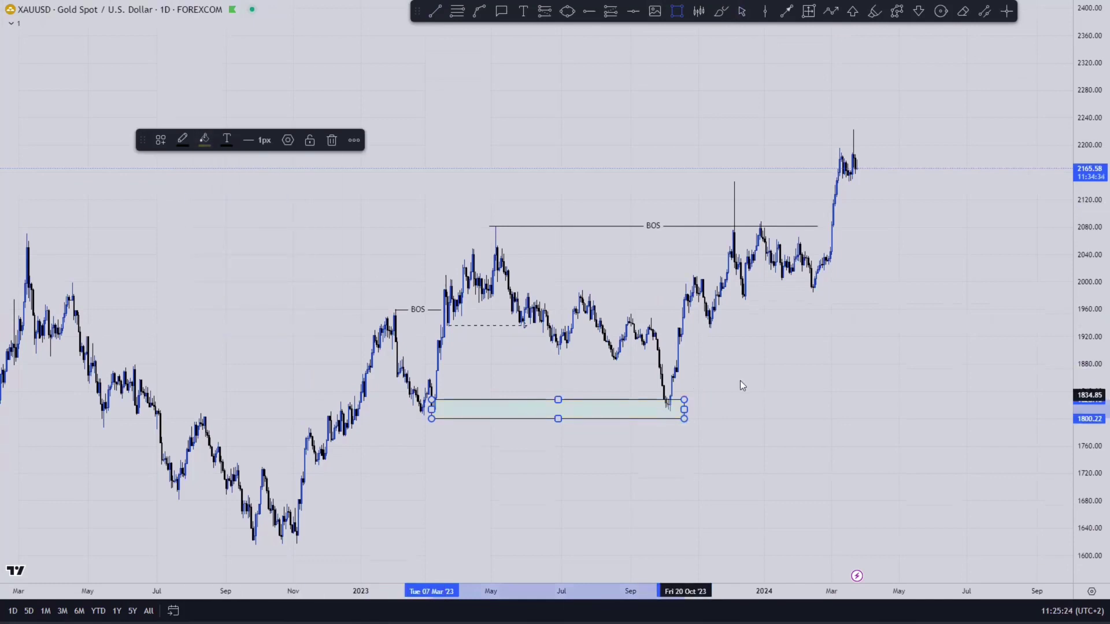
left_click(767, 379)
left_click(657, 429)
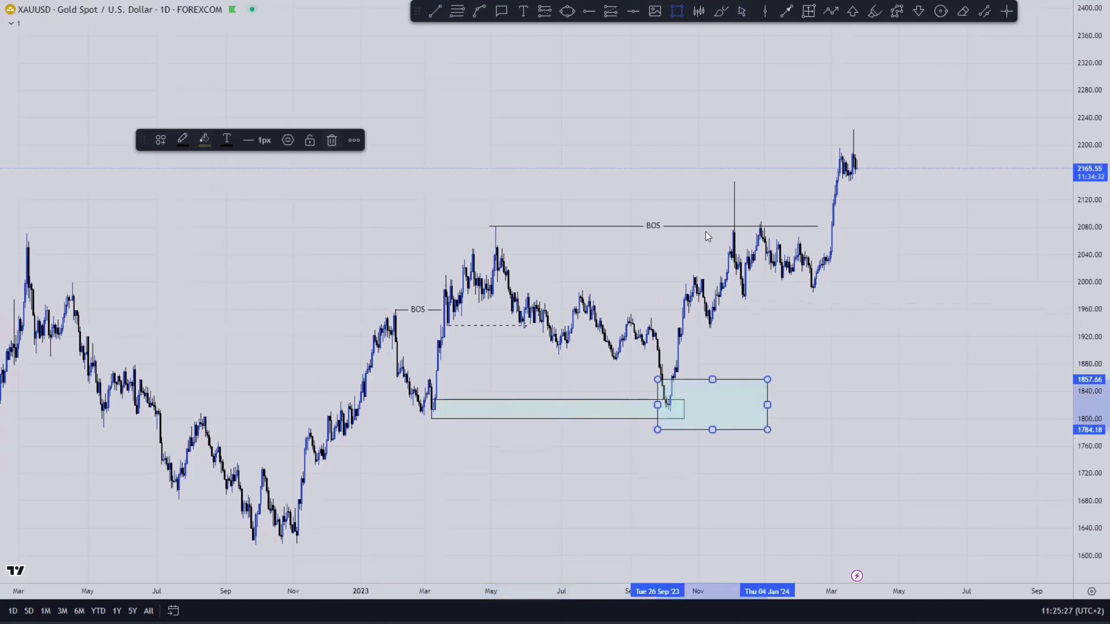
key("Delete")
- Mark the February 2024 swing low at about 1,987 with a horizontal dashed arrow from 14 February to 20 May 2024
left_click(741, 11)
left_click_drag(758, 141, 663, 168)
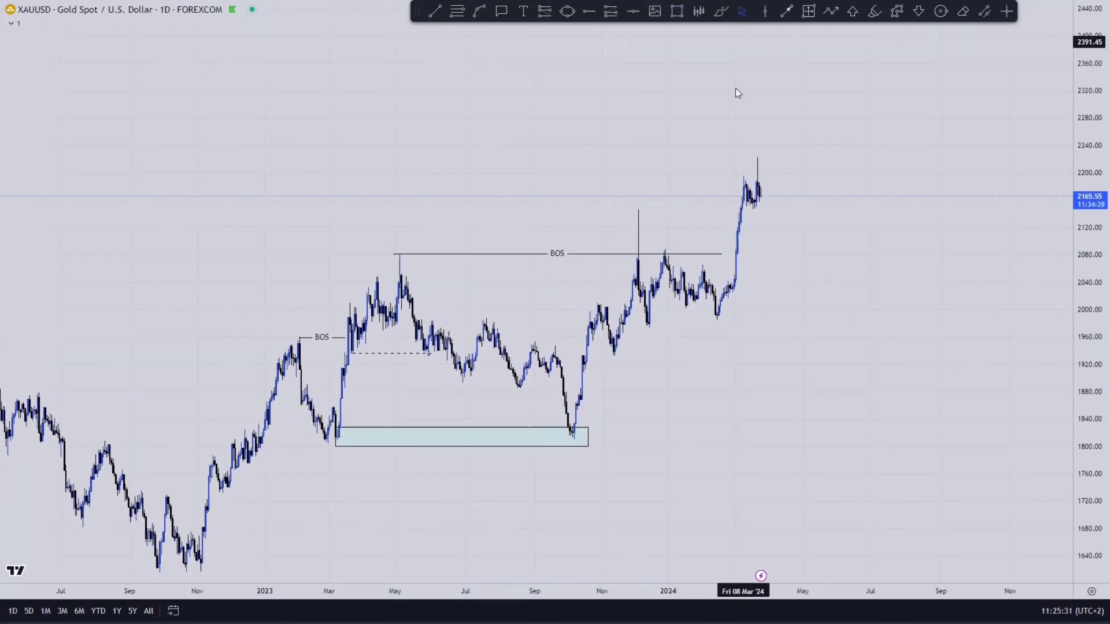
left_click_drag(1079, 161, 1013, 147)
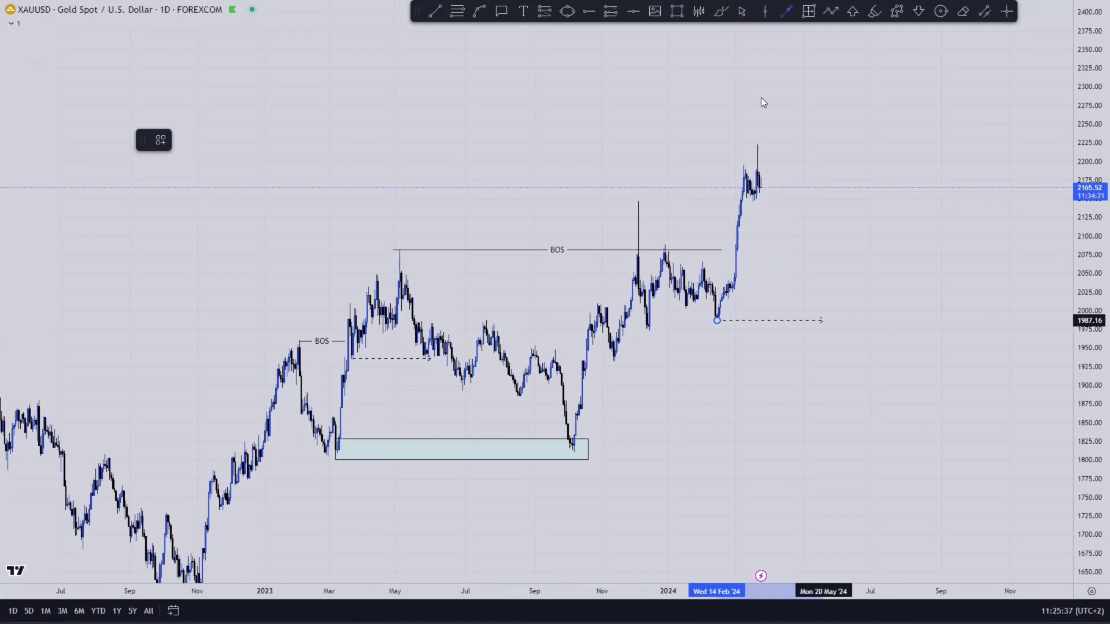
left_click_drag(773, 185, 739, 177)
- Draw two rectangle zones at about 1,811–1,835 and 1,885–1,908, from the October 2023 rally to 1 October and 3 September 2024 respectively
left_click(677, 11)
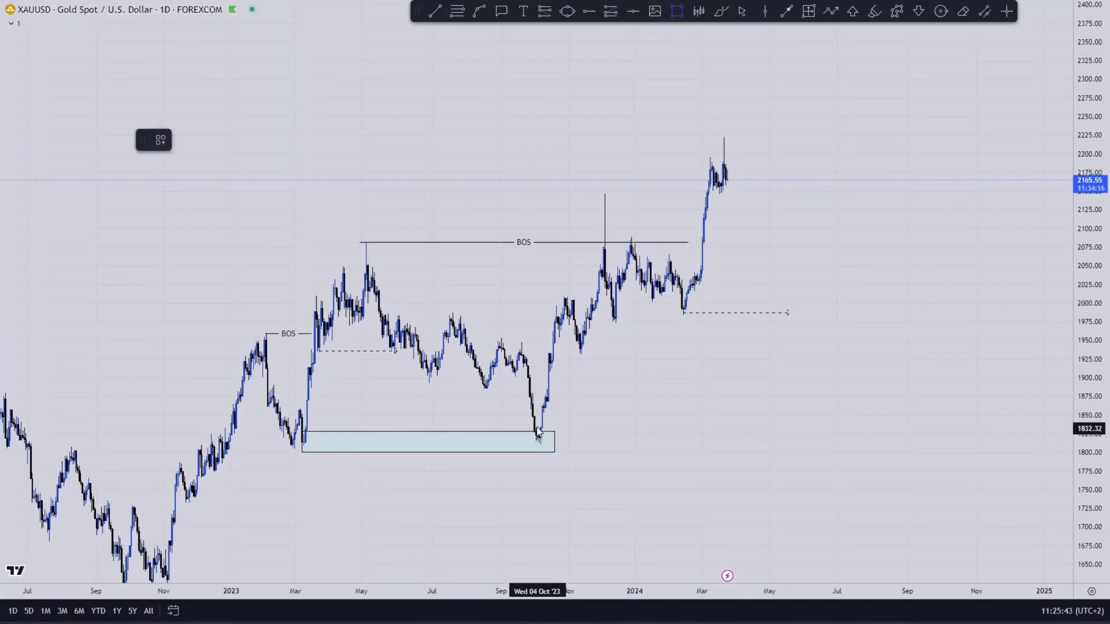
left_click(939, 443)
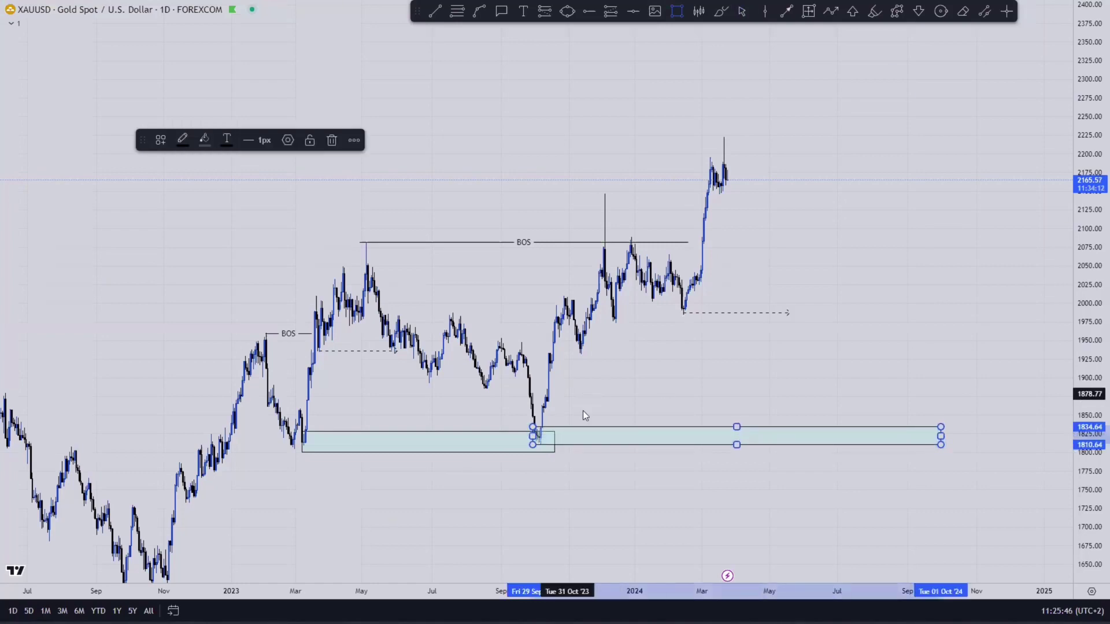
left_click(548, 389)
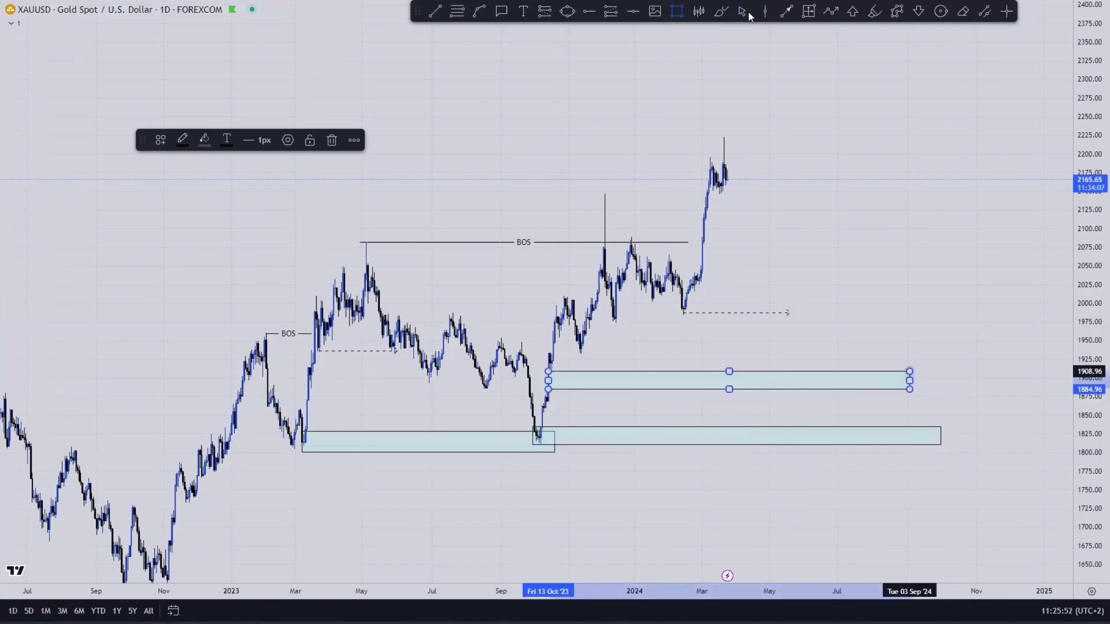
key("Escape")
left_click_drag(538, 370, 538, 371)
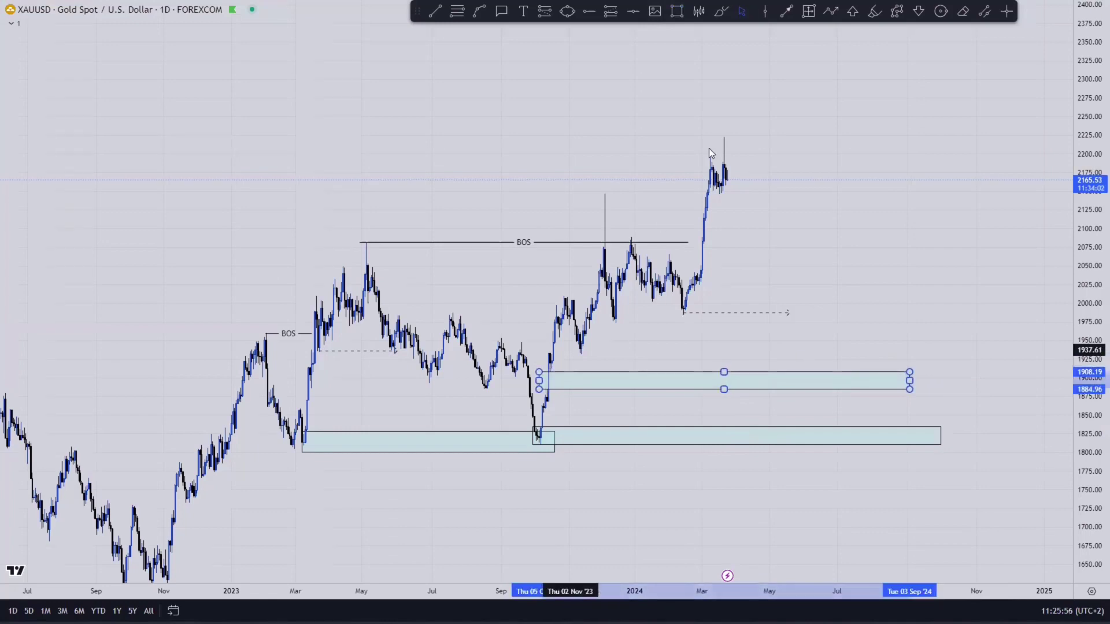
- Switch the XAUUSD chart to the 4-hour timeframe
left_click_drag(868, 207, 821, 204)
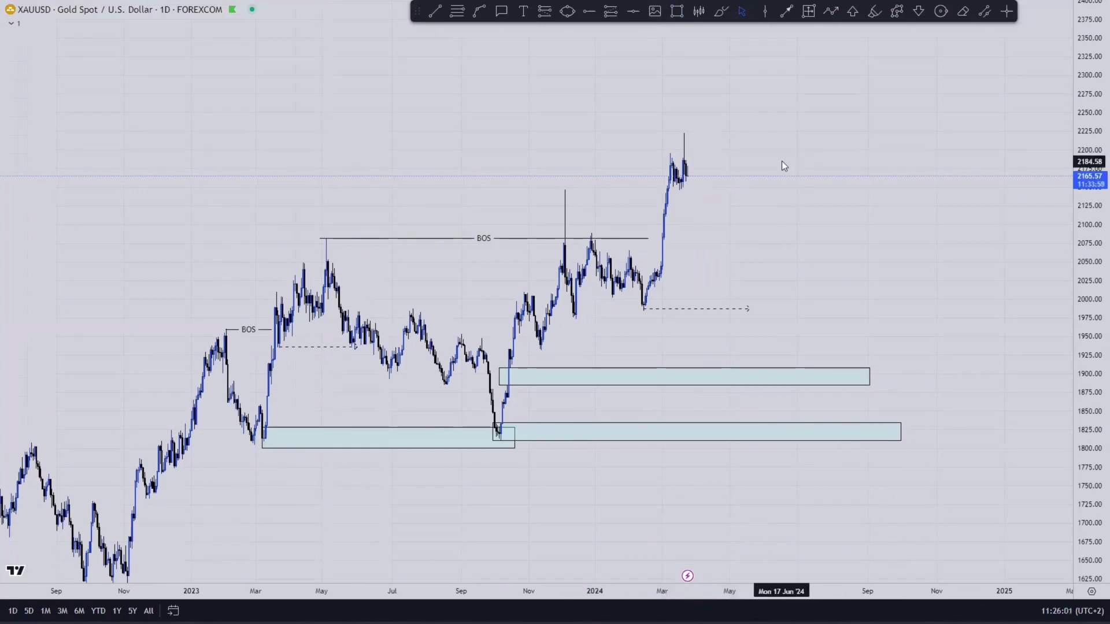
type("240")
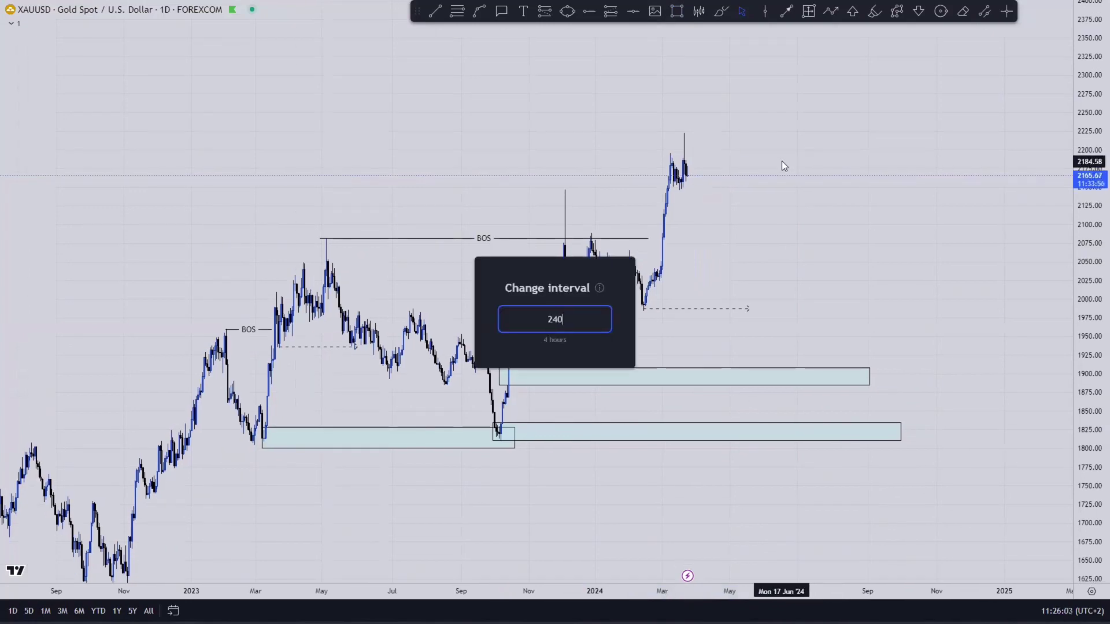
key("Return")
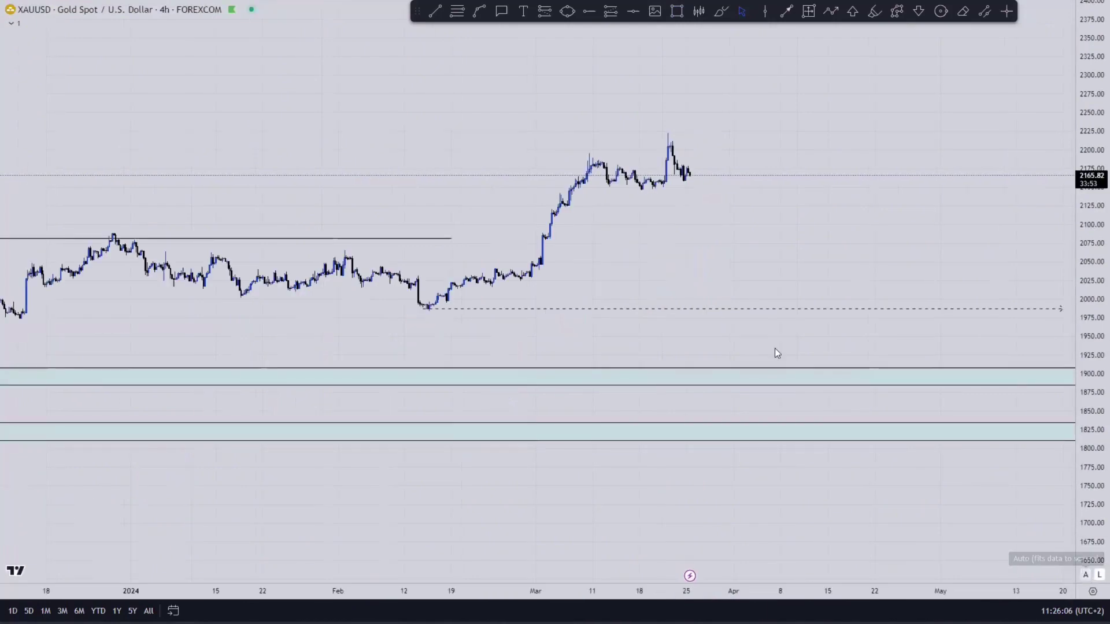
- Replace the dashed arrow at the 14 February 2024 low with a horizontal trend line at about 1,984 using the chOch template
left_click_drag(720, 351, 979, 275)
left_click_drag(1091, 338, 1091, 231)
left_click_drag(964, 278, 953, 275)
scroll(767, 357, "right", 5)
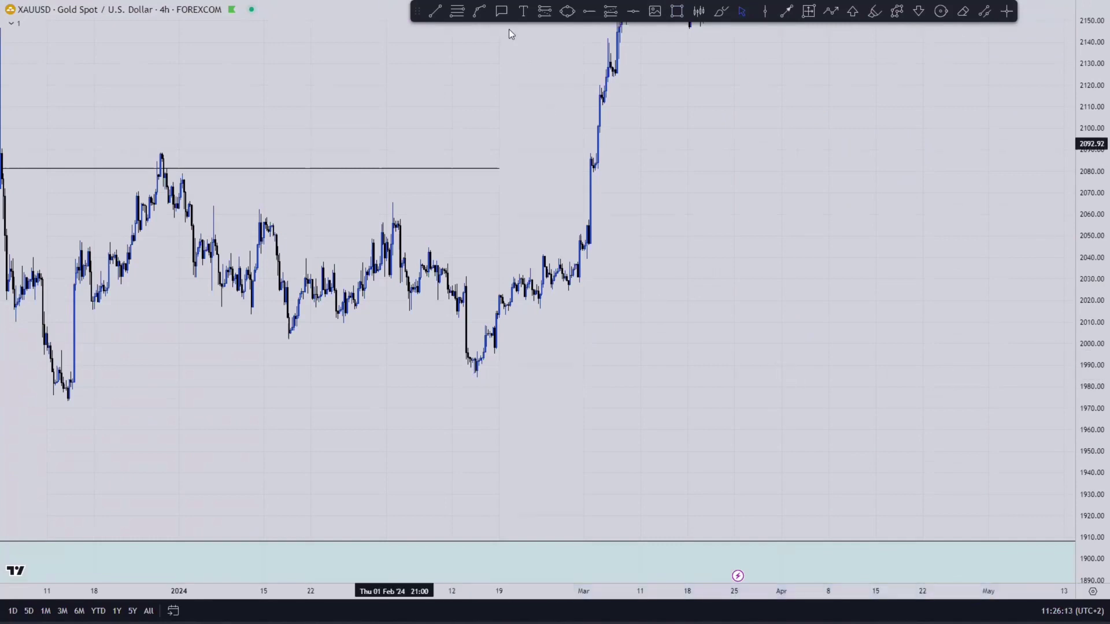
left_click(431, 16)
left_click_drag(476, 378, 942, 378)
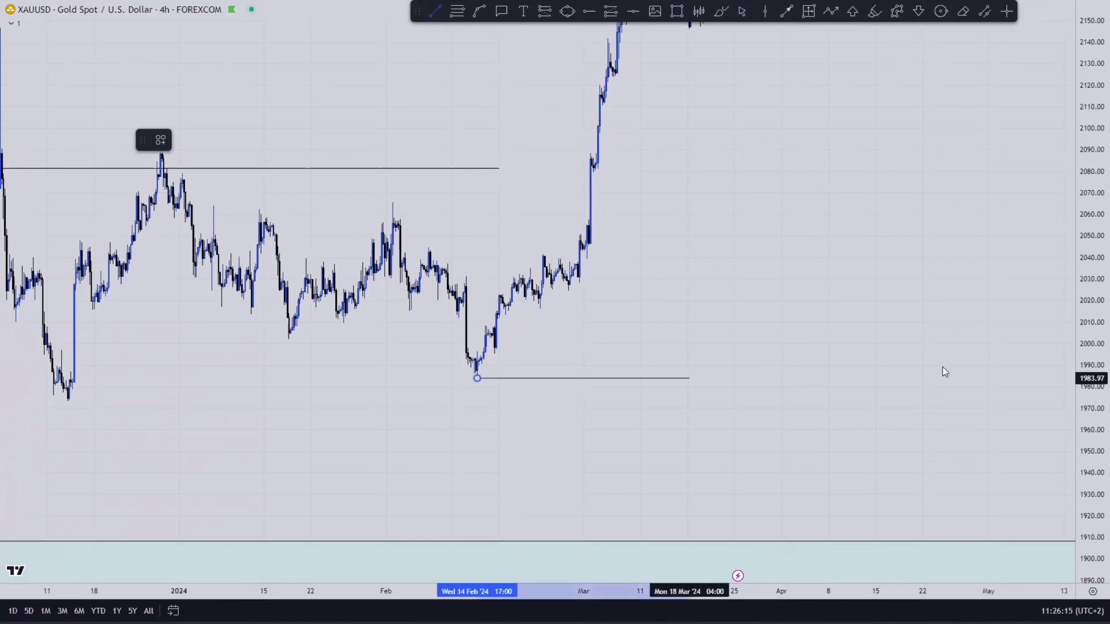
left_click(158, 139)
left_click(190, 225)
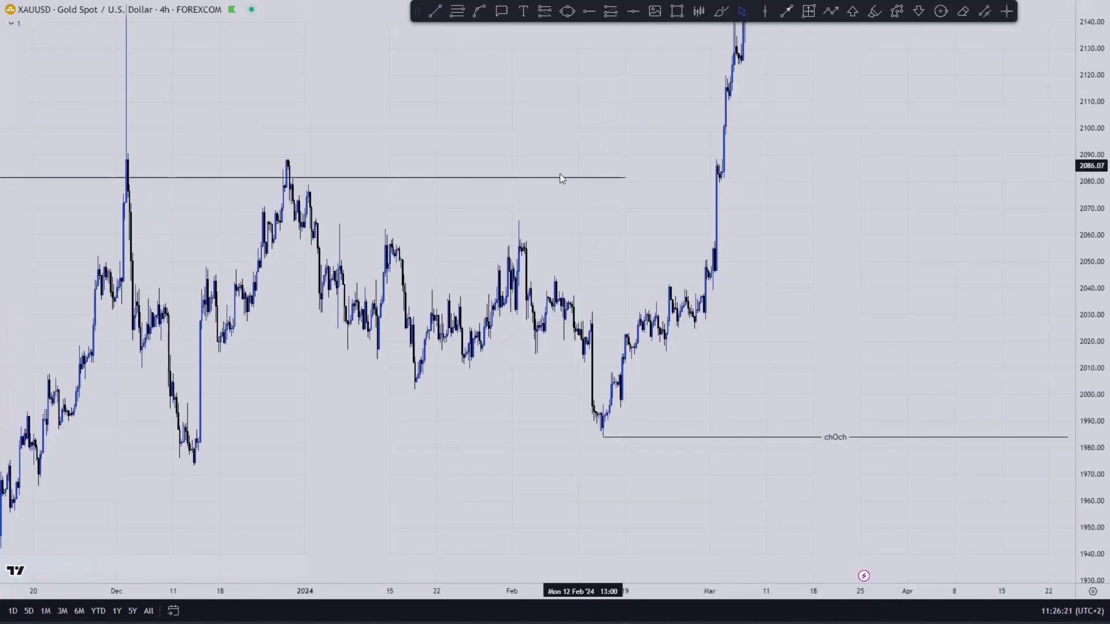
- Shorten the upper BOS line at about 2,081 to end on 1 December 2023
left_click_drag(560, 174, 855, 239)
left_click_drag(952, 235, 408, 225)
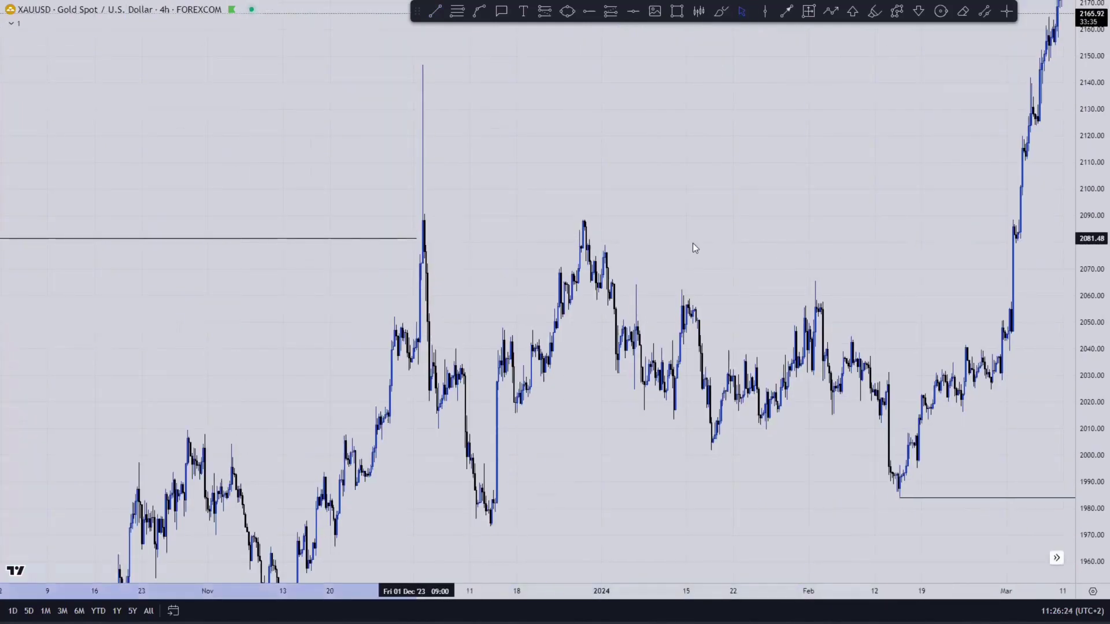
- Mark the swing low at about 1,964 with a horizontal dashed arrow from 25 October to 6 November 2023
left_click_drag(857, 239, 1005, 349)
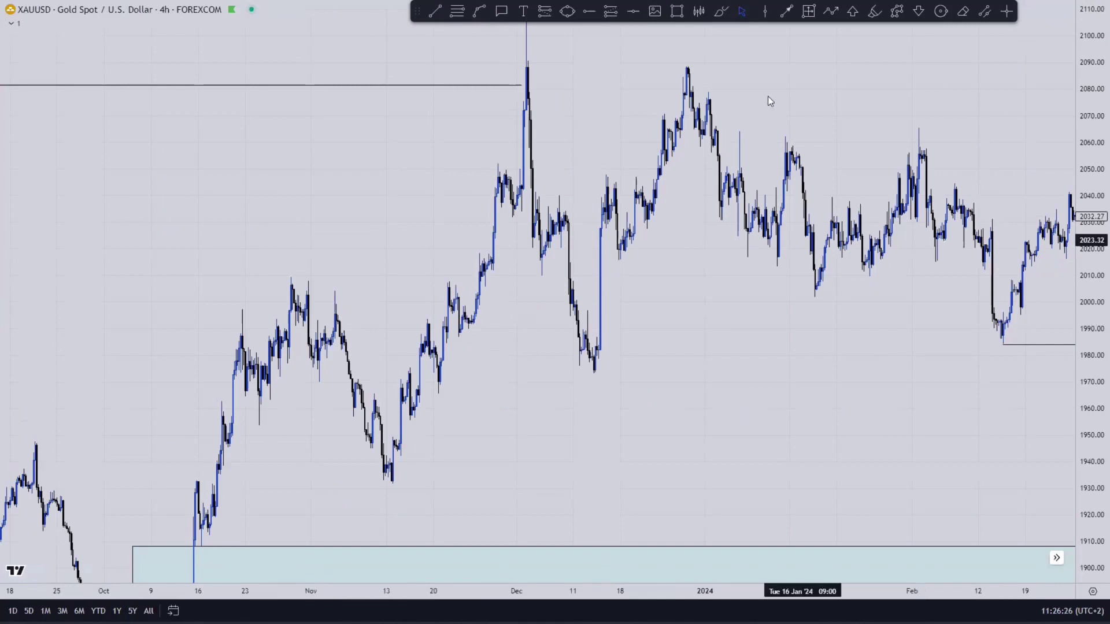
left_click(269, 398)
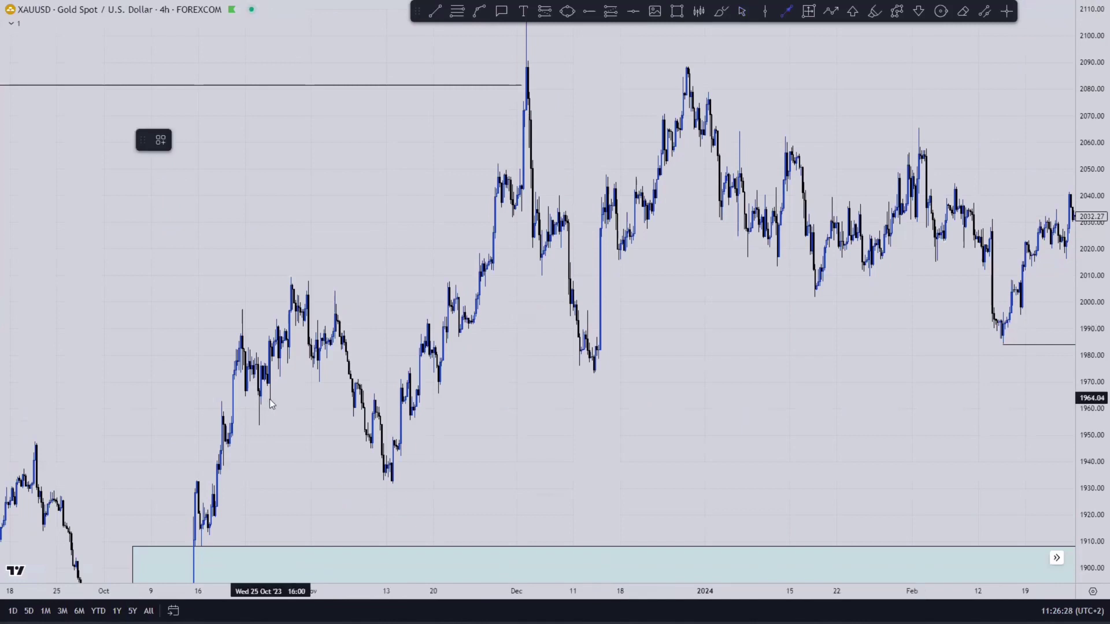
left_click(345, 399)
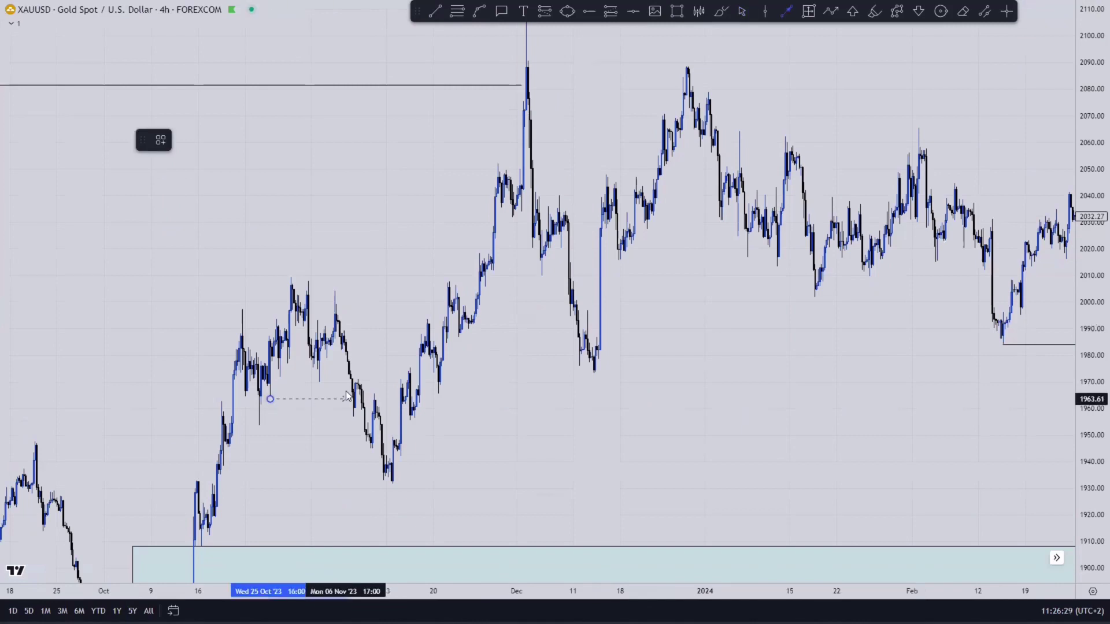
left_click(291, 277)
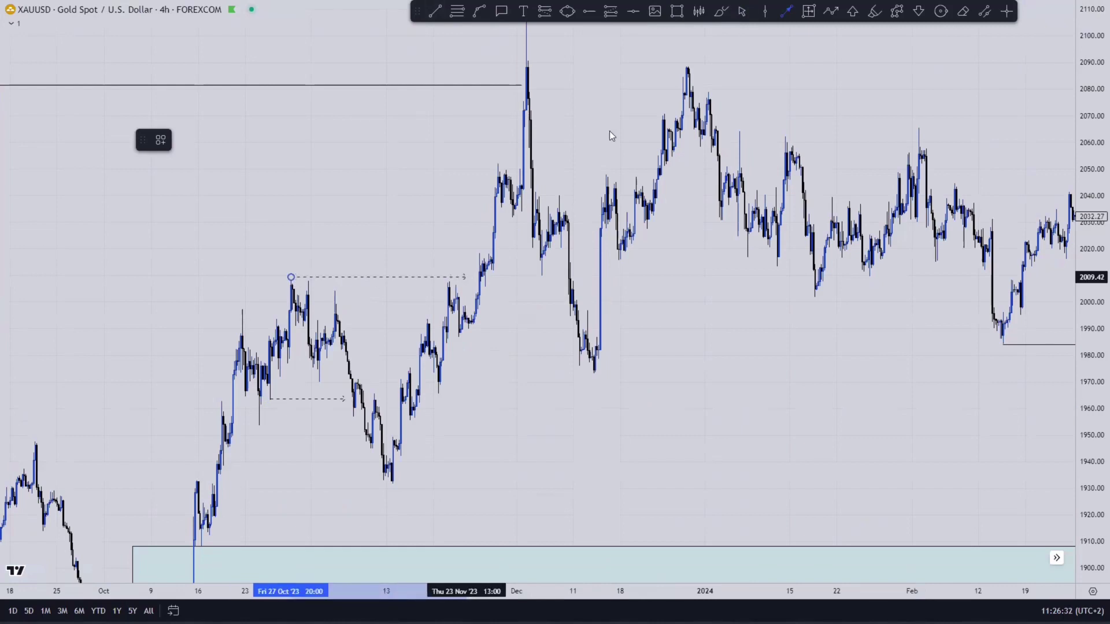
left_click(466, 272)
left_click(332, 140)
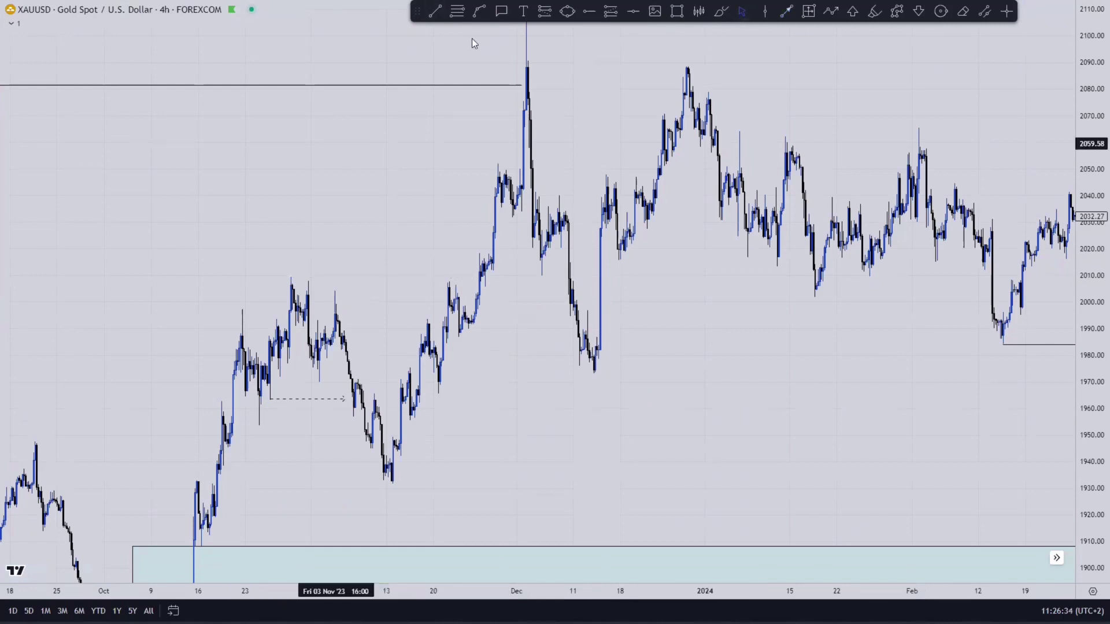
- Draw a horizontal trend line at about 2,009 from 27 October to 24 November 2023 and apply the lowercase bos template
left_click(291, 277)
left_click(478, 277)
left_click(157, 140)
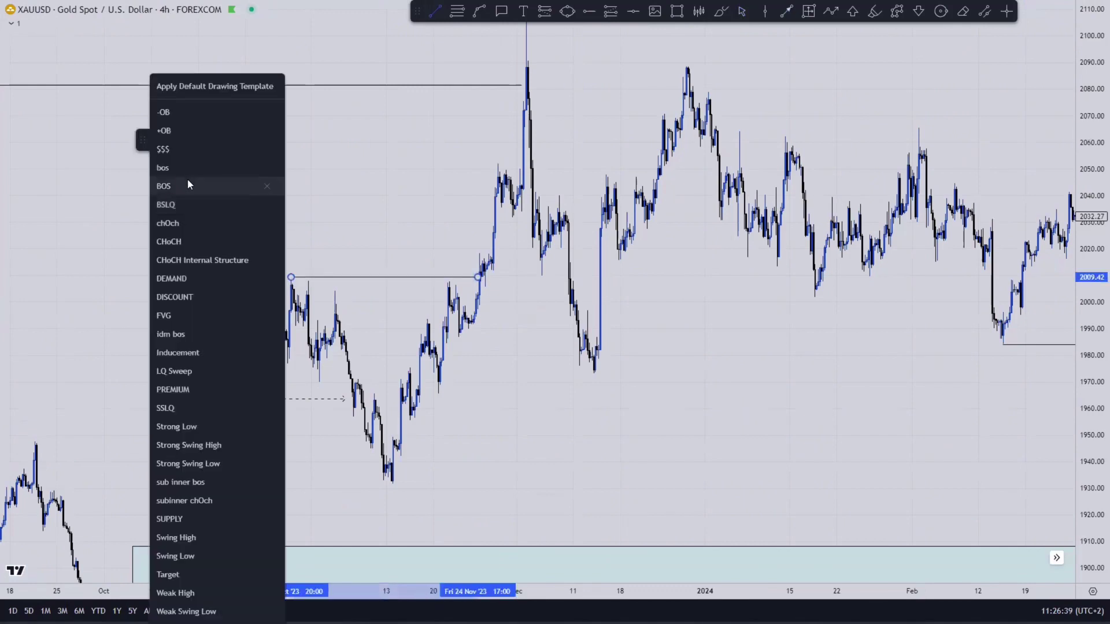
left_click(188, 168)
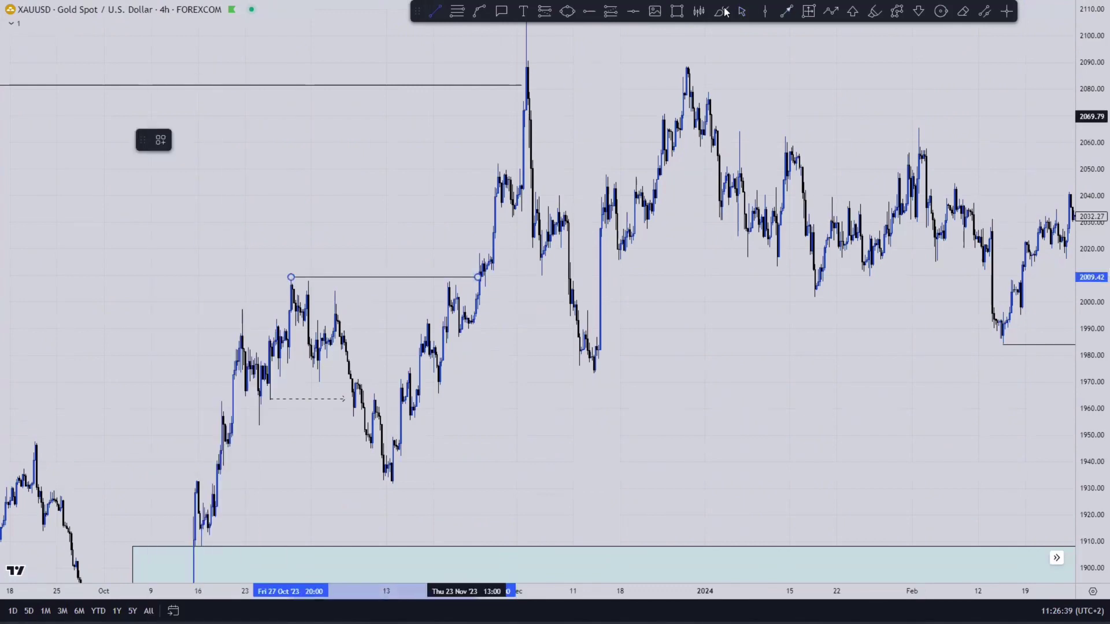
- Examine the 4-hour price structure between May and December 2023 around the marked zones and breaks
left_click_drag(755, 411, 1000, 168)
left_click_drag(485, 466, 766, 490)
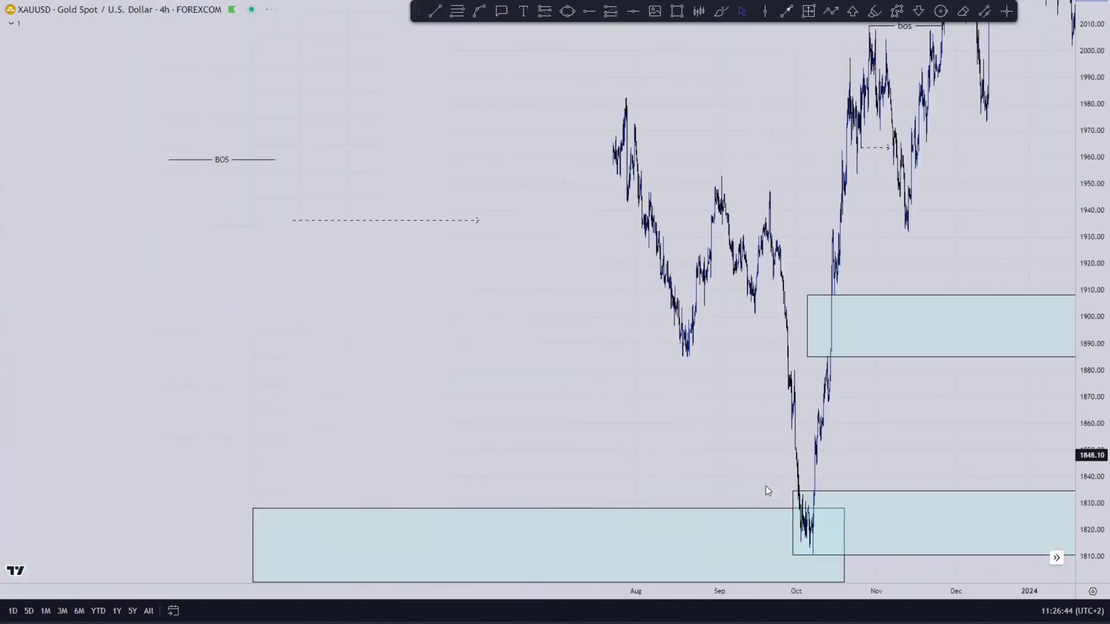
scroll(710, 426, "up", 3)
scroll(711, 425, "up", 3)
left_click_drag(715, 452, 753, 535)
left_click_drag(684, 318, 810, 384)
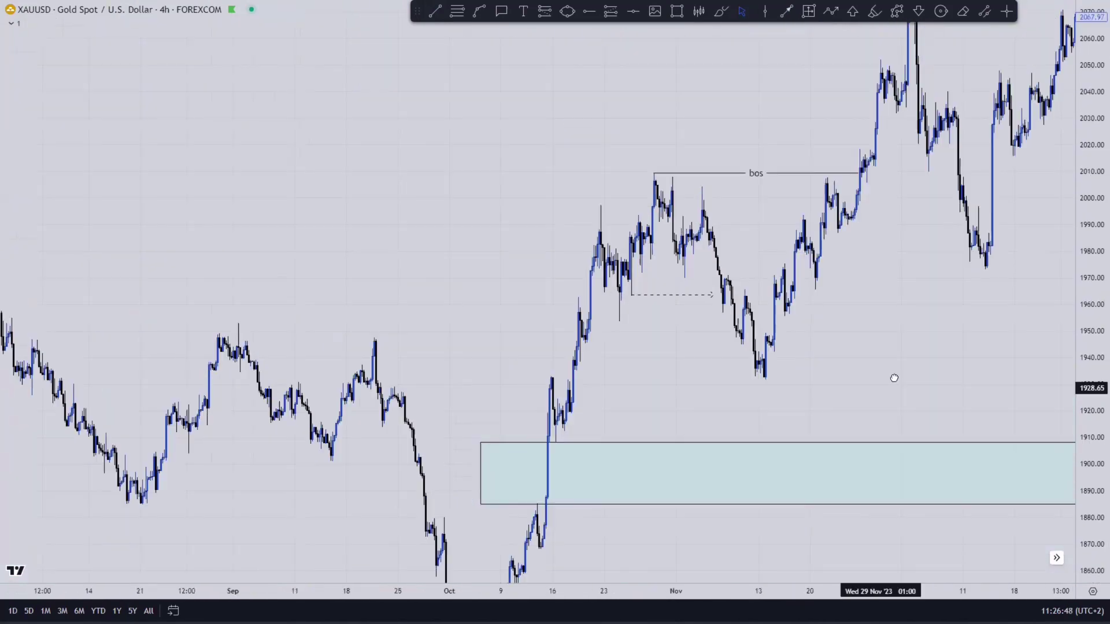
scroll(651, 245, "down", 3)
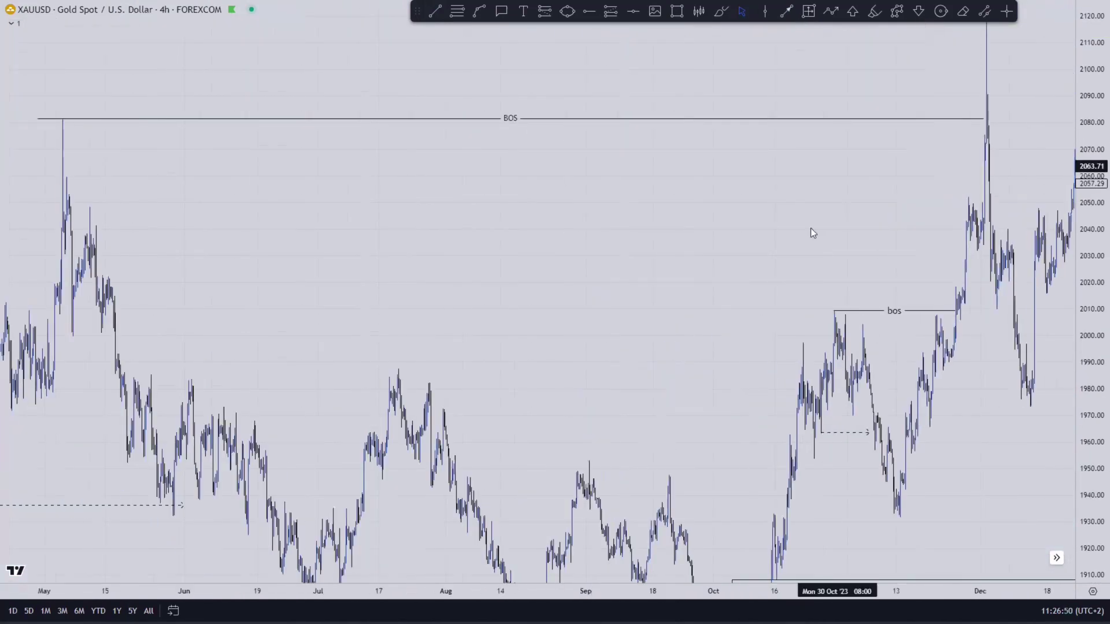
scroll(845, 205, "up", 5)
- Mark the swing low at about 2,032 with a short horizontal dashed arrow from 30 November to 1 December 2023
left_click_drag(878, 405, 672, 297)
left_click_drag(717, 341, 732, 419)
left_click_drag(721, 181, 582, 175)
left_click_drag(1090, 323, 1090, 419)
left_click_drag(834, 419, 767, 417)
left_click(789, 13)
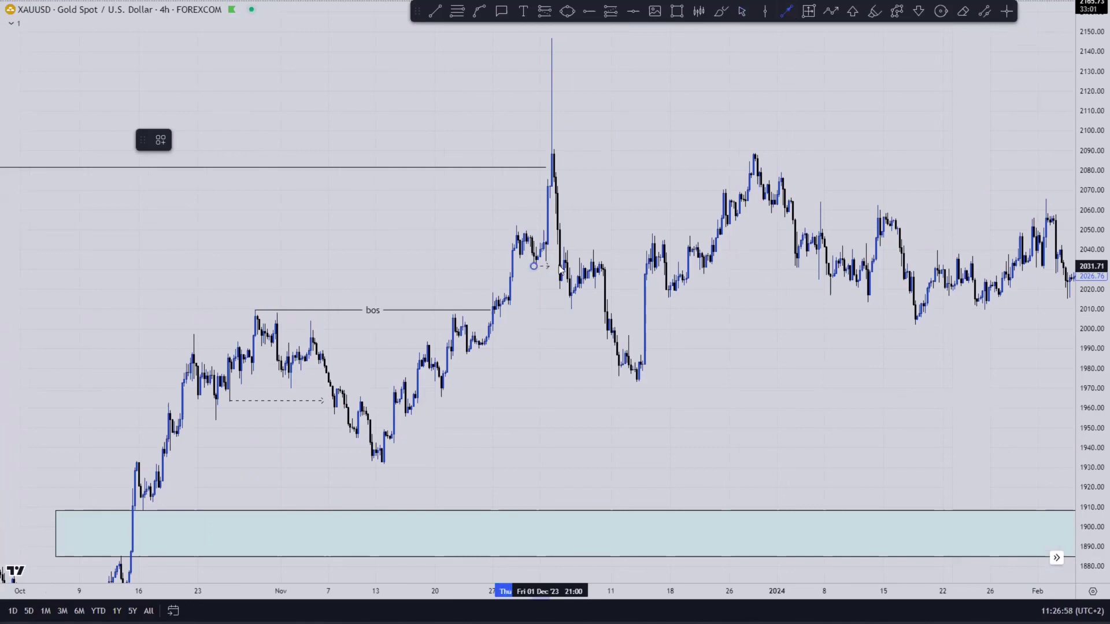
- Draw a horizontal trend line from the spike high at about 2,147, running from 4 December 2023 to 2 February 2024
left_click(435, 11)
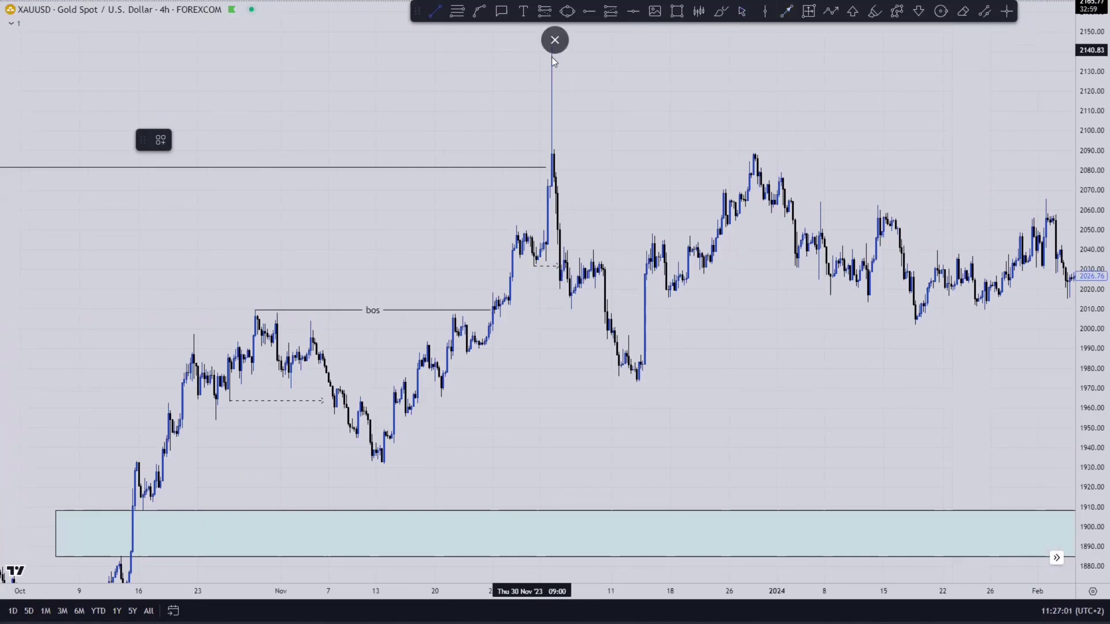
left_click_drag(1093, 259, 1092, 327)
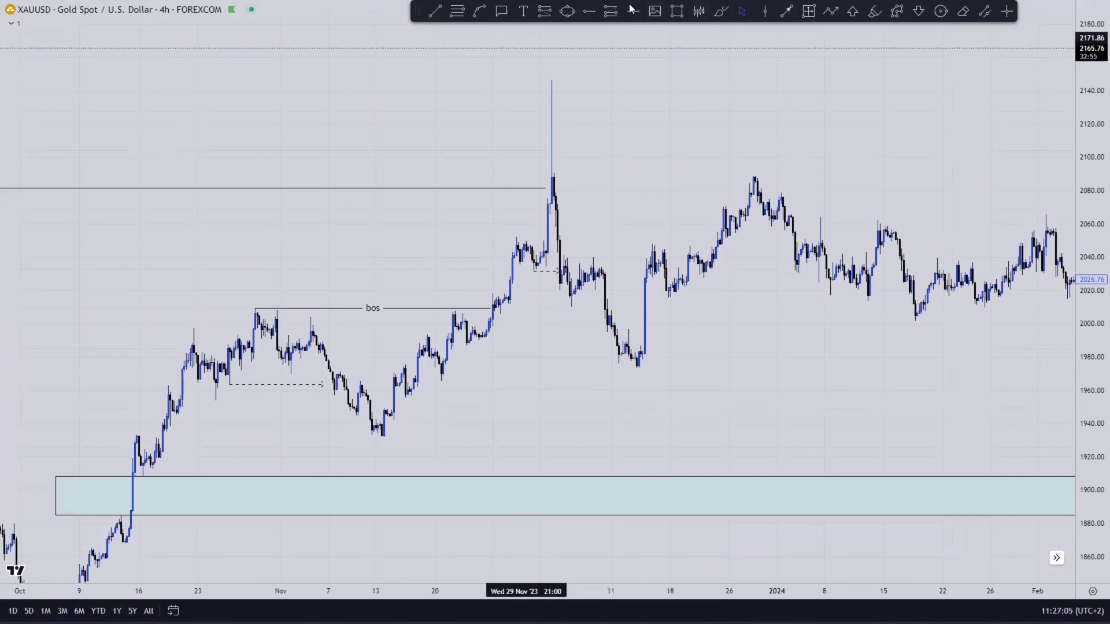
left_click(551, 79)
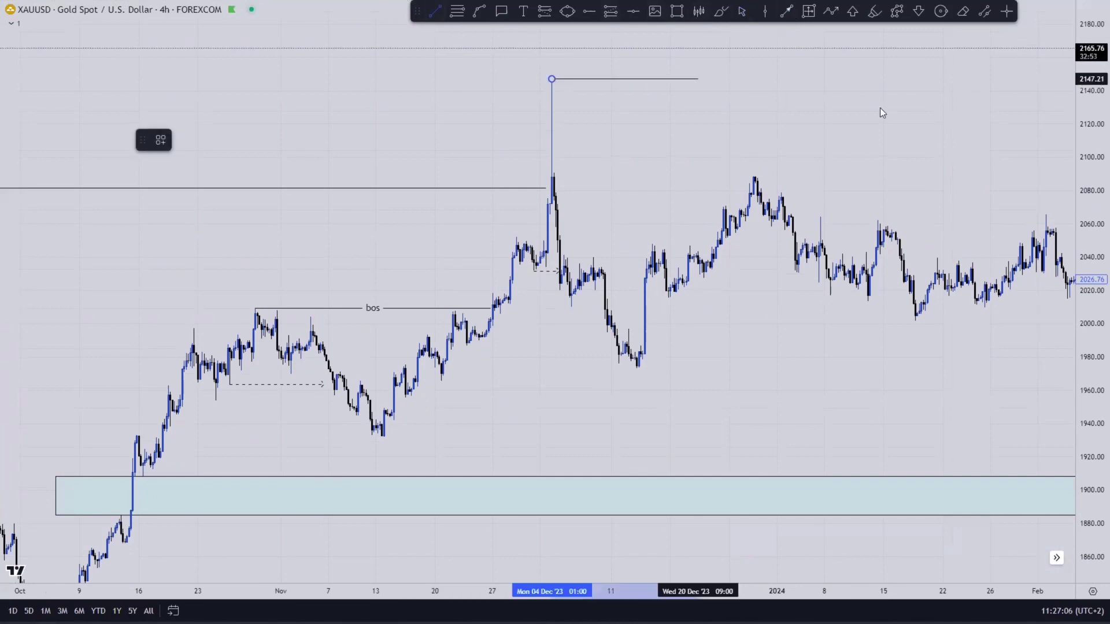
left_click(1055, 144)
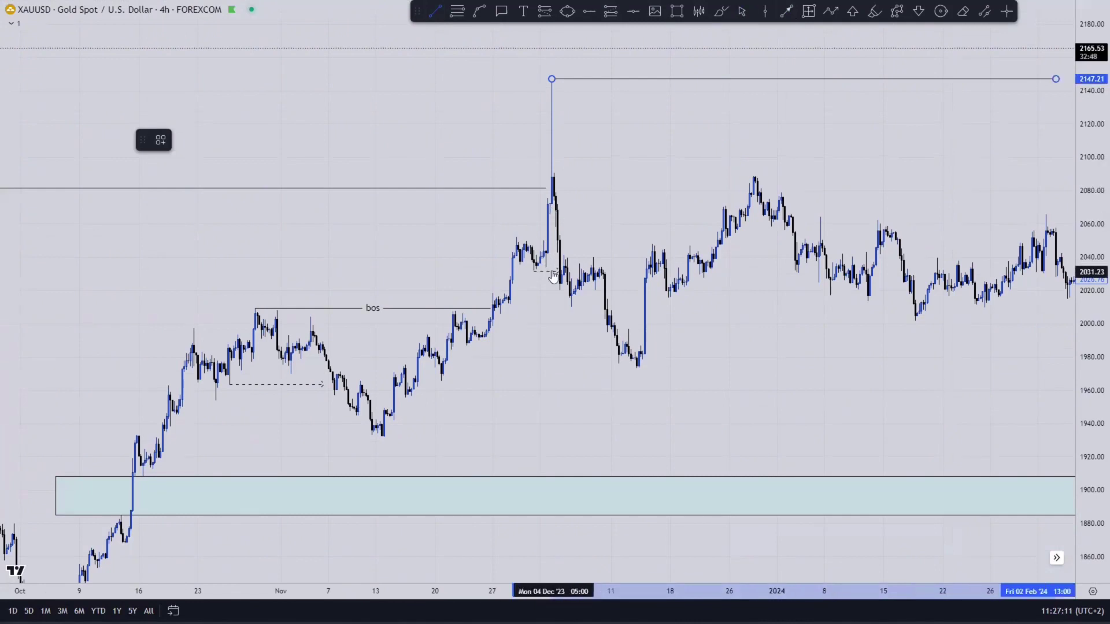
- Extend the line at about 2,147 to 6 March 2024 and apply the lowercase bos template
left_click_drag(1089, 393, 1089, 341)
left_click_drag(938, 341, 619, 405)
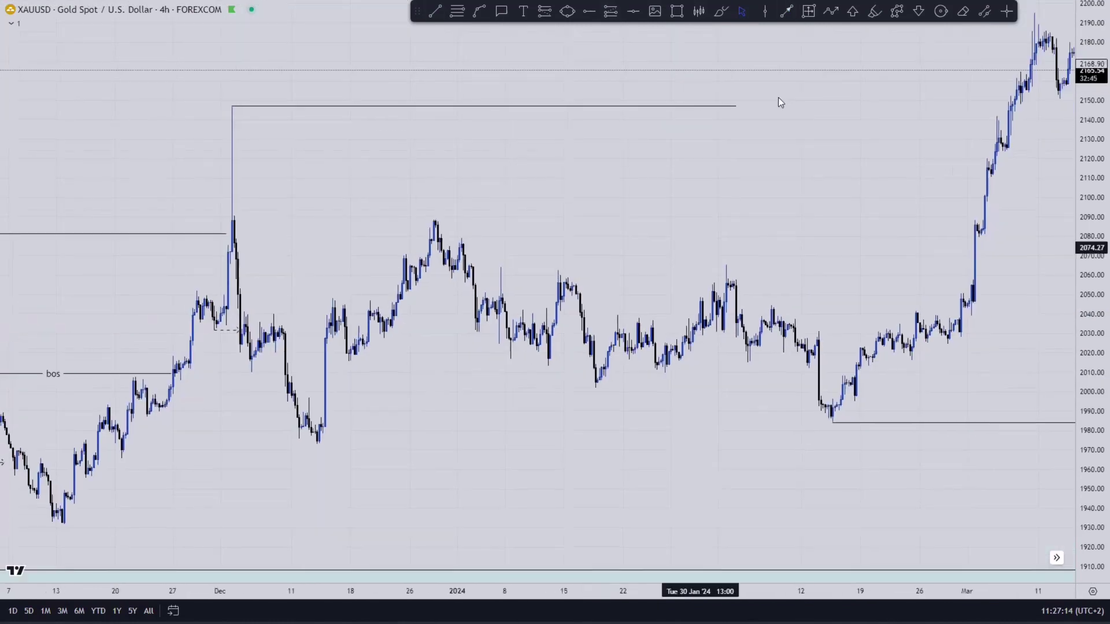
left_click(735, 106)
left_click_drag(735, 105, 1009, 106)
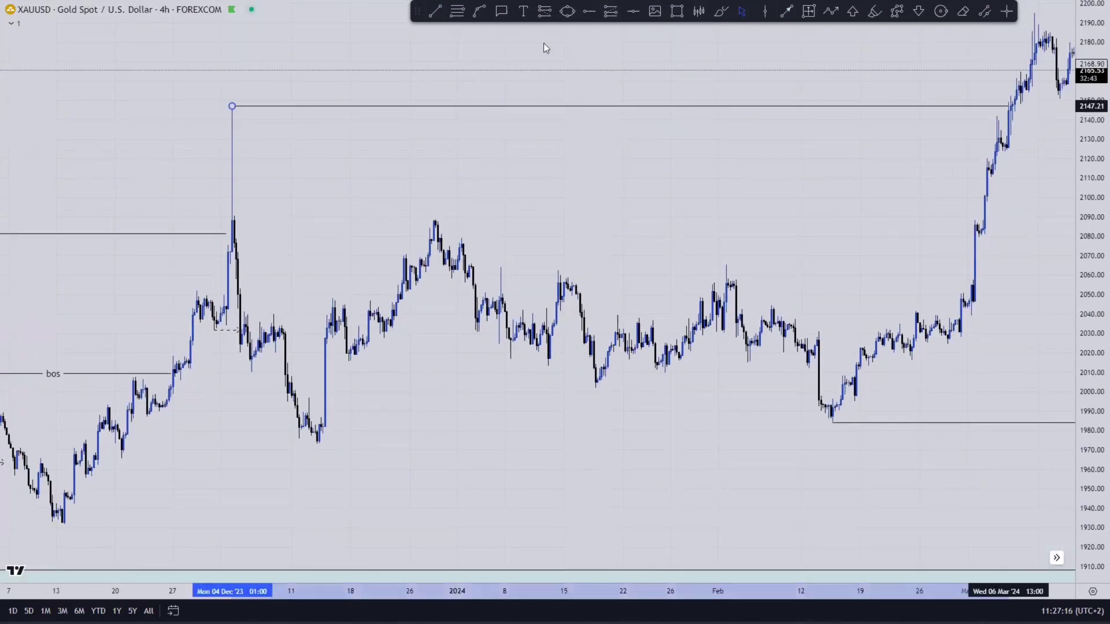
left_click(158, 141)
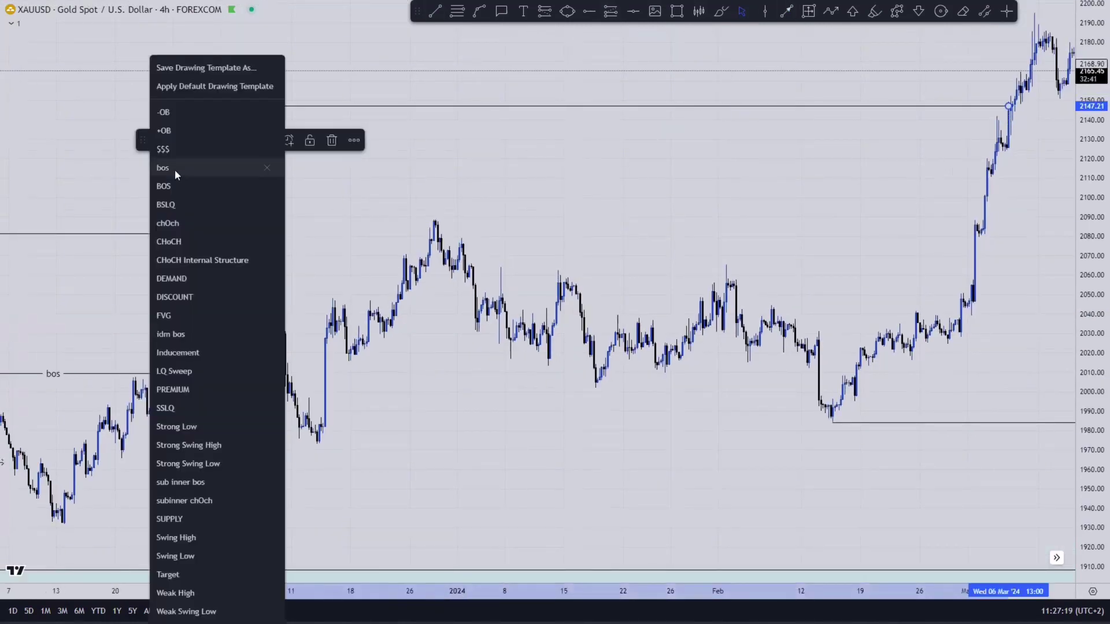
left_click(174, 169)
- Mark the swing high at about 2,040 with a horizontal dashed arrow from 7 to 14 December 2023
left_click_drag(669, 195, 931, 166)
left_click_drag(816, 324, 437, 386)
scroll(681, 349, "down", 1)
left_click_drag(577, 335, 605, 342)
left_click_drag(666, 187, 533, 231)
left_click_drag(745, 163, 924, 119)
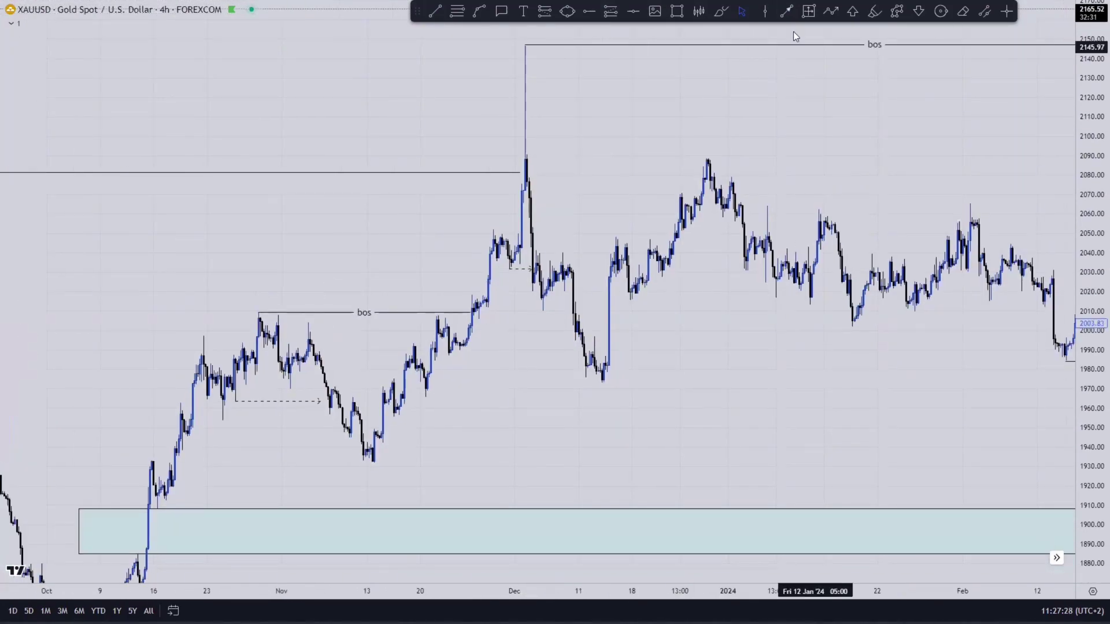
left_click(789, 14)
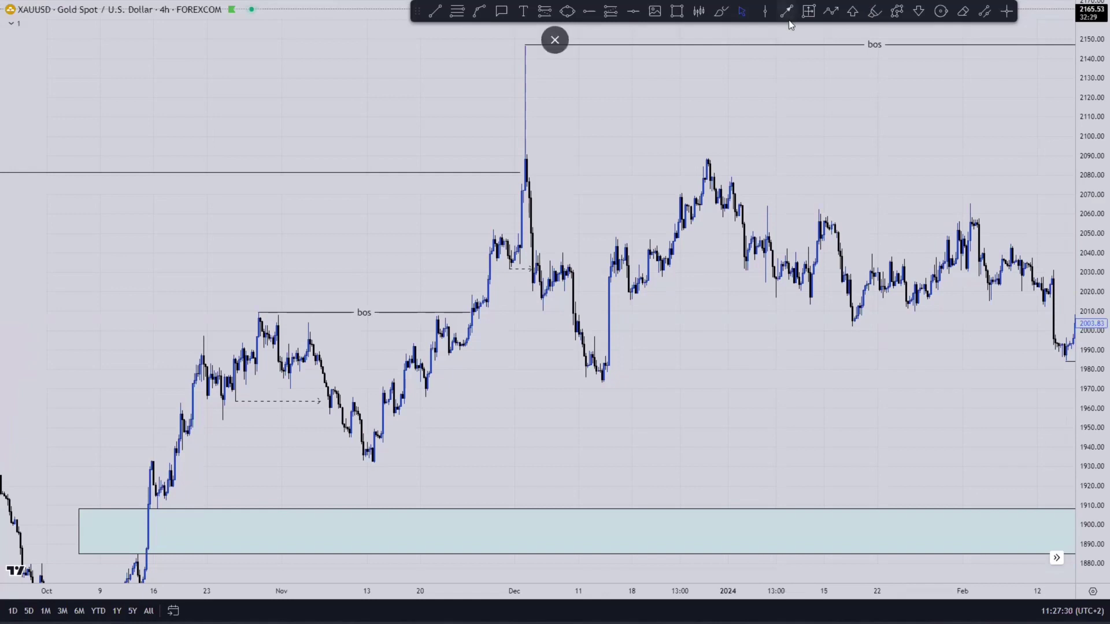
left_click(562, 253)
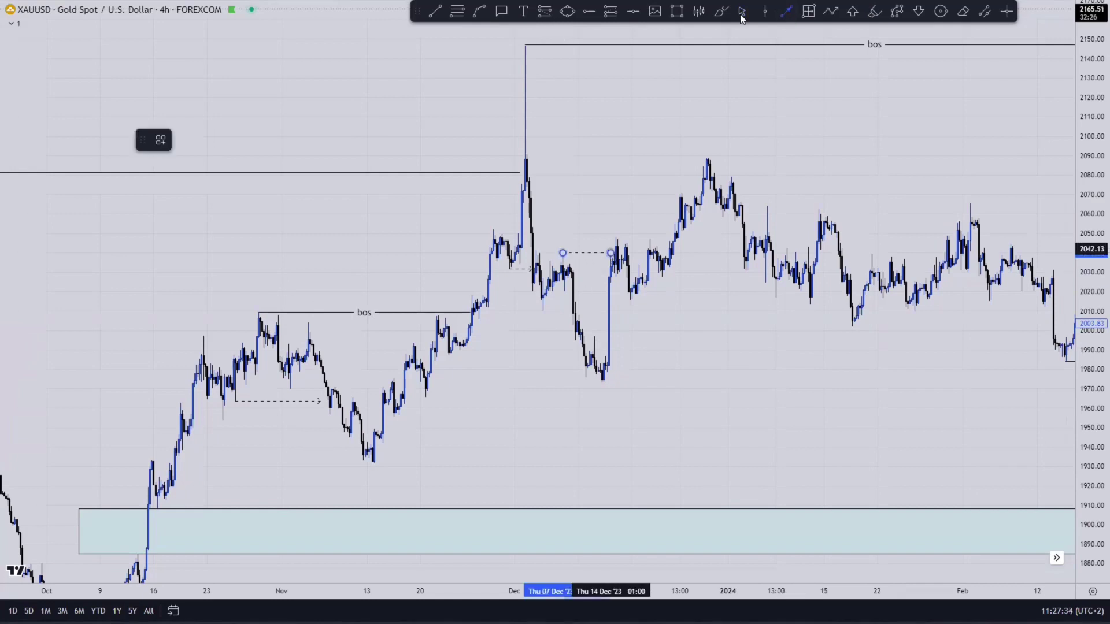
- Draw a zone rectangle between about 1,981 and 1,988 from 13 December 2023 to 19 February 2024
left_click_drag(802, 334, 646, 341)
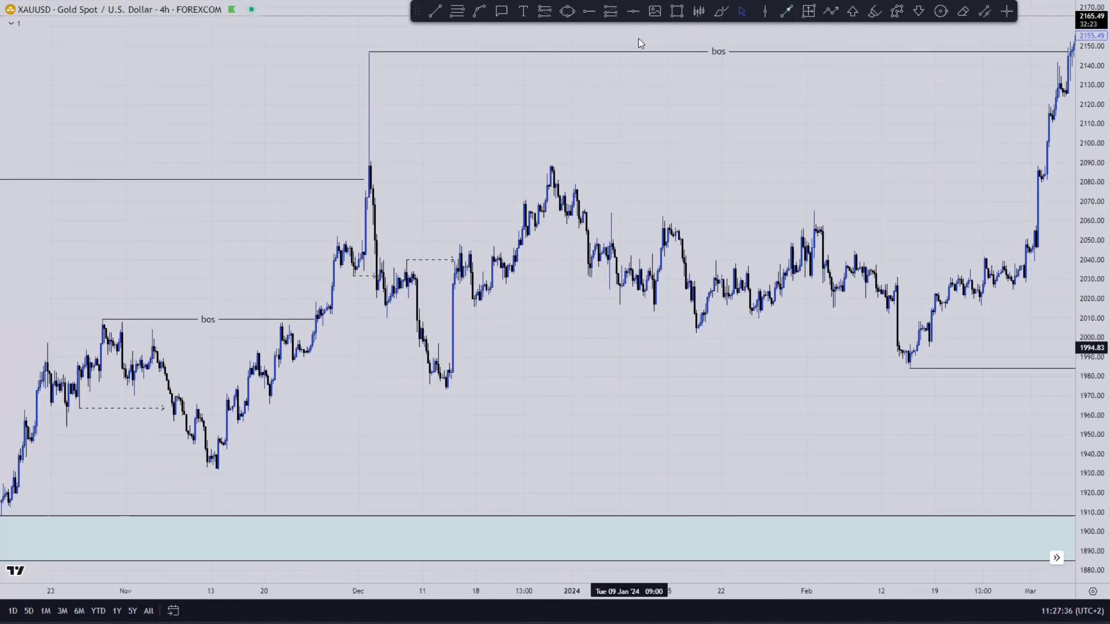
key("alt+shift+r")
left_click(448, 361)
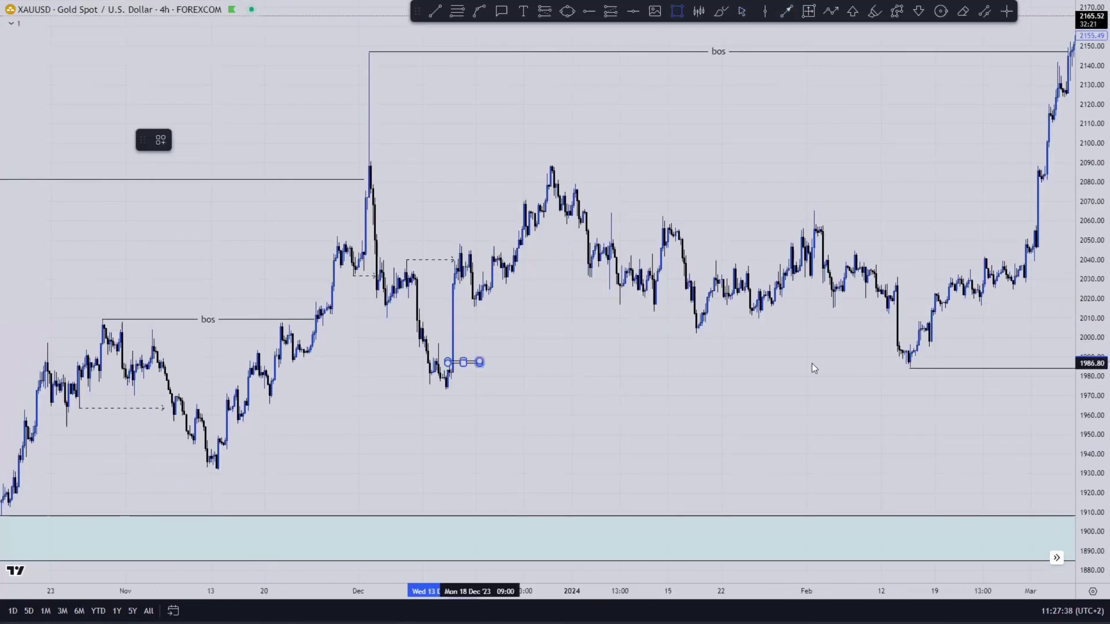
left_click(938, 374)
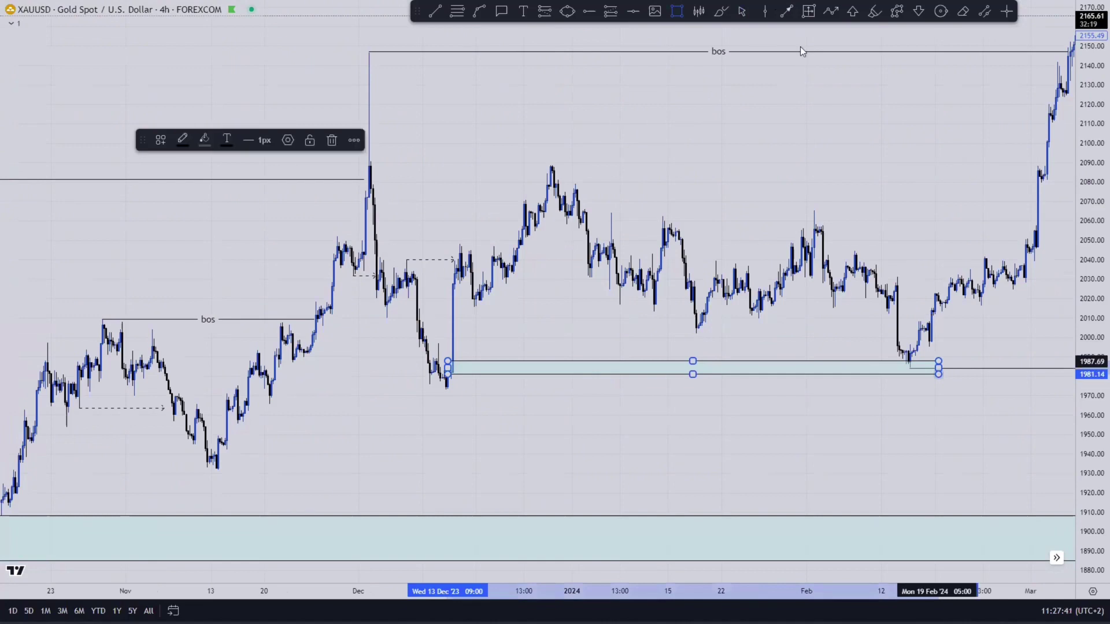
left_click(877, 177)
- Examine the 4-hour price structure from the December 2023 low to the February 2024 return into the new zone
left_click_drag(921, 154, 953, 170)
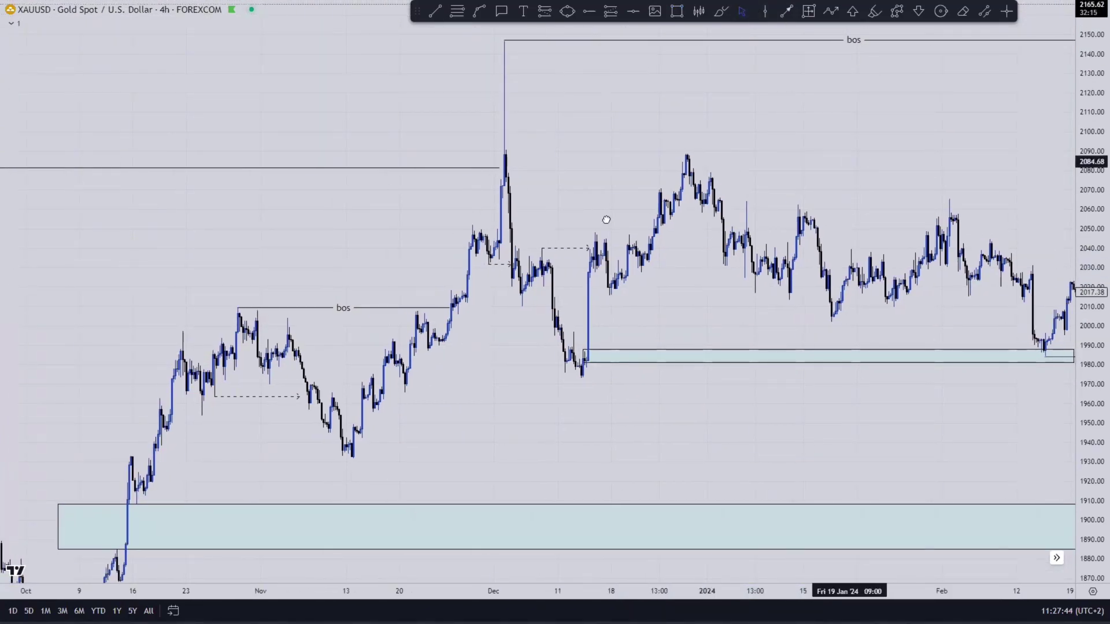
left_click_drag(850, 160, 607, 218)
left_click_drag(1093, 191, 1093, 94)
left_click_drag(808, 243, 856, 145)
left_click_drag(466, 270, 656, 311)
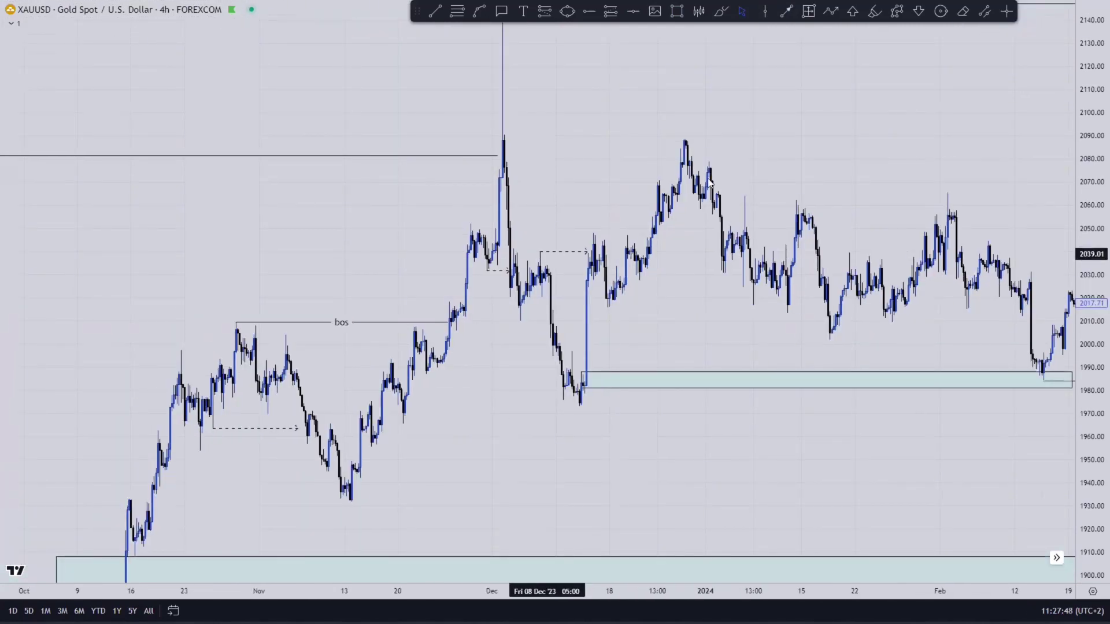
left_click_drag(1067, 202, 1036, 237)
left_click_drag(676, 357, 524, 400)
scroll(826, 388, "right", 3)
scroll(801, 418, "right", 1)
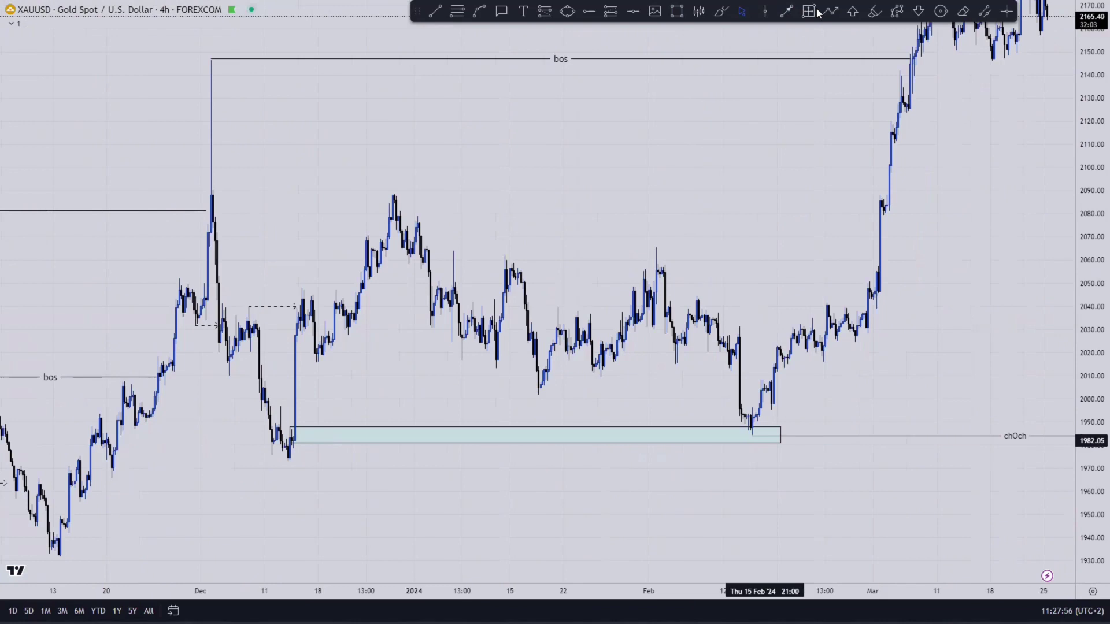
- Mark about 1,998 with a dashed arrow from 13 to 15 February 2024 and draw a zone at about 1,993–1,997 until 20 February
key("alt+t")
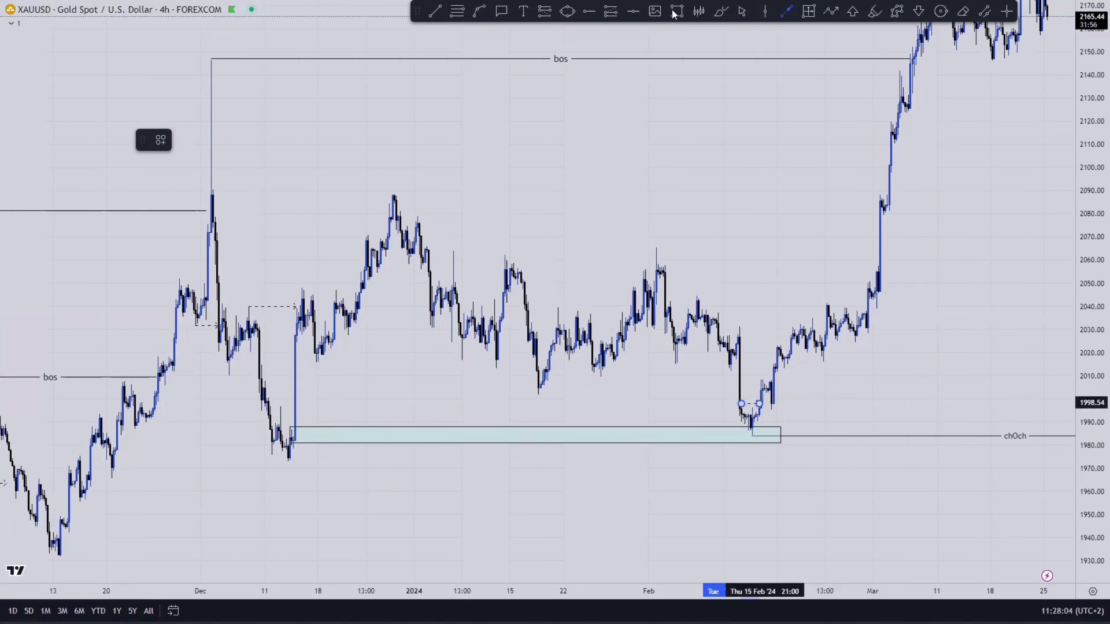
key("alt+shift+r")
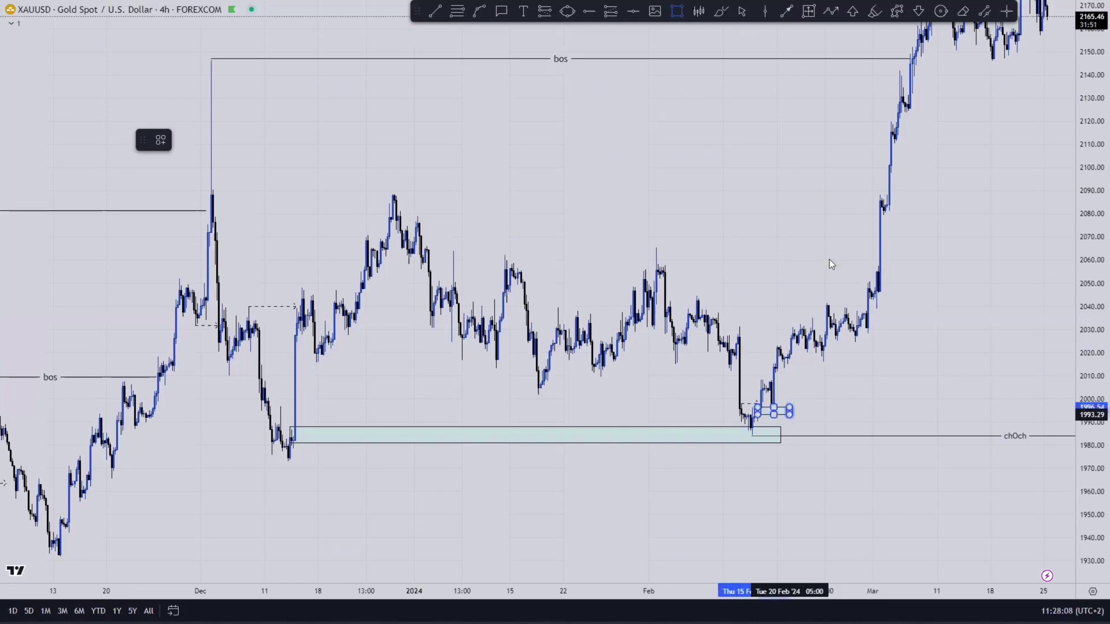
left_click(744, 11)
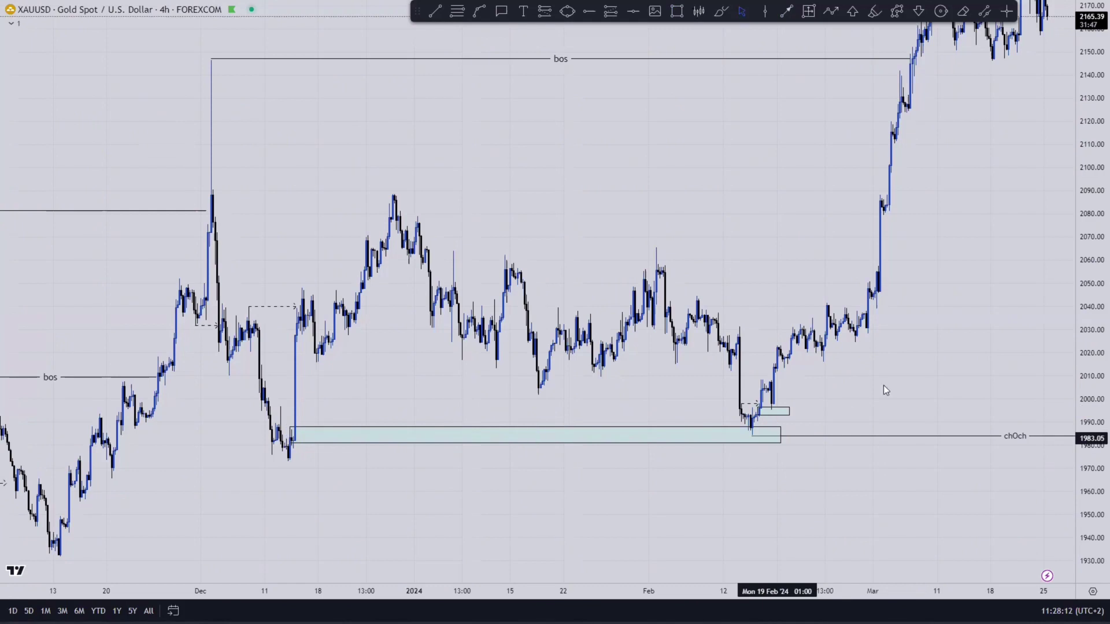
- Draw two parallel descending lines around the February 2024 decline, from about 2,061 to 2,000 and from about 2,032 to 1,968
left_click_drag(847, 382, 818, 400)
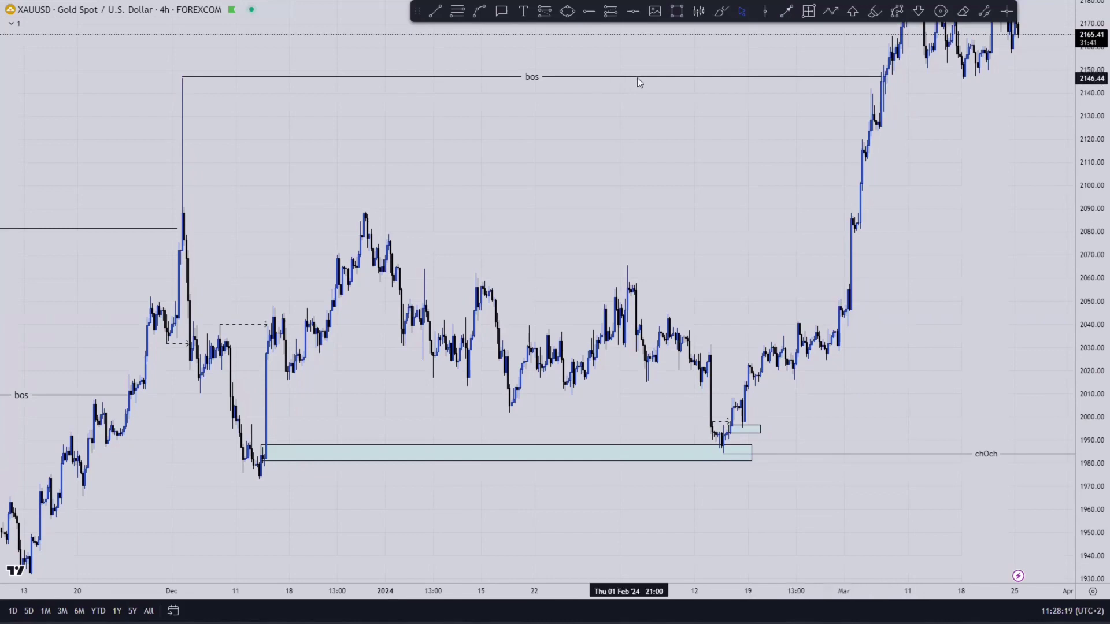
left_click_drag(818, 118, 795, 134)
left_click_drag(1003, 255, 951, 234)
left_click_drag(1092, 306, 1093, 257)
left_click_drag(981, 310, 985, 292)
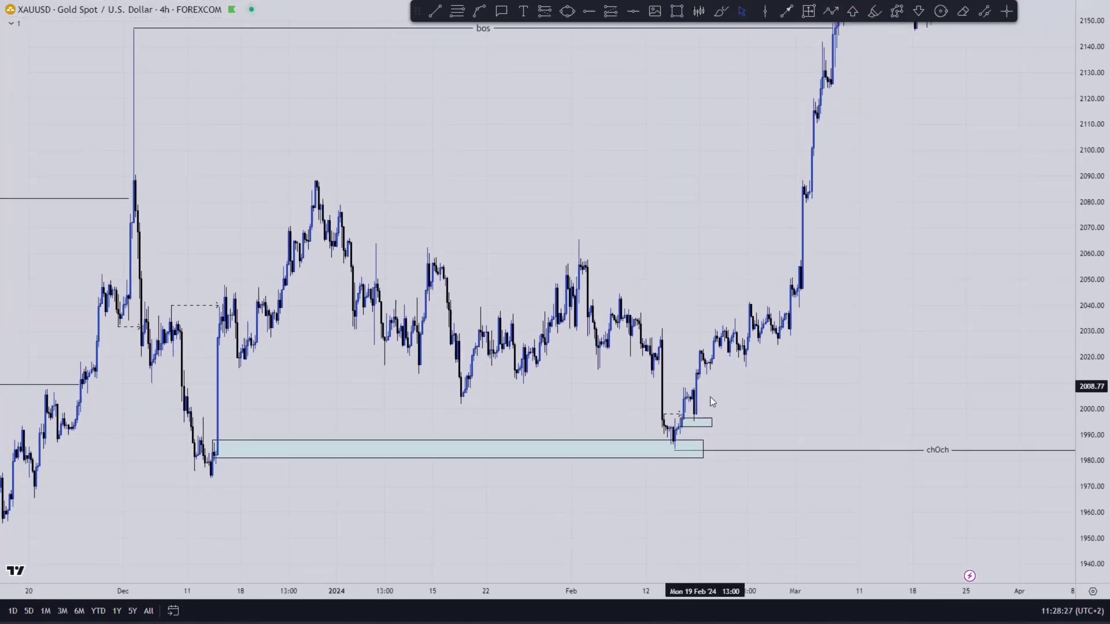
left_click_drag(872, 204, 934, 200)
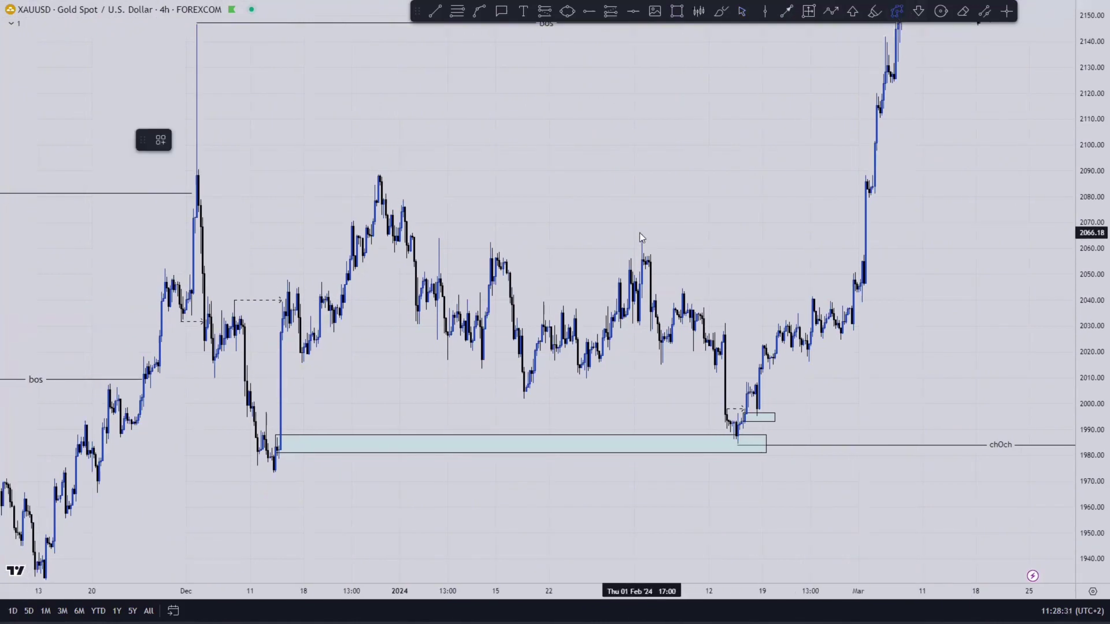
left_click(799, 404)
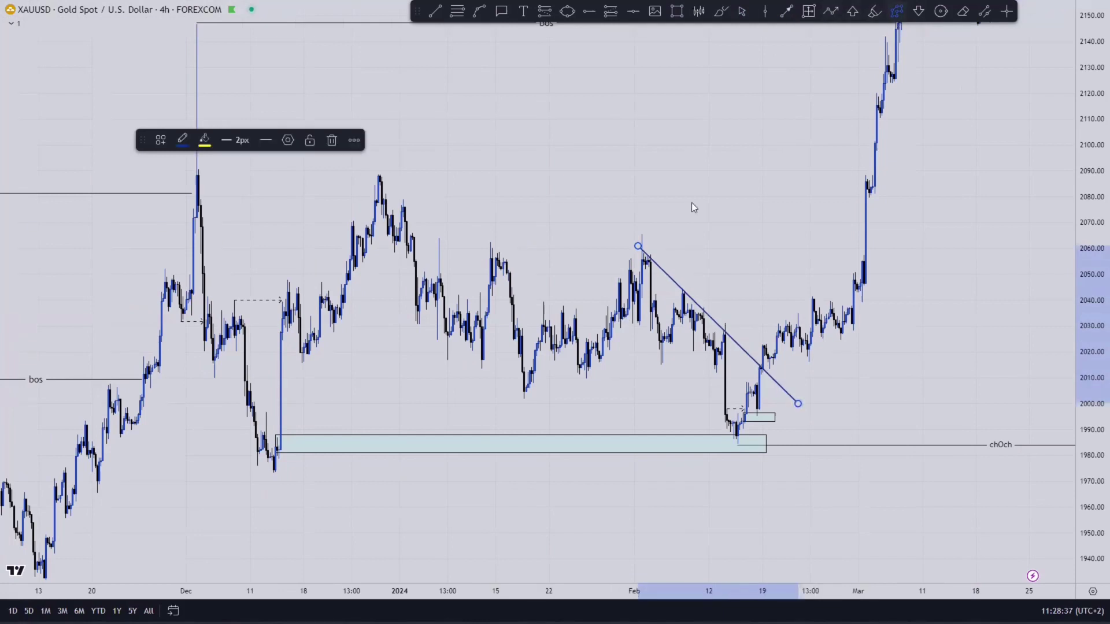
left_click(617, 322)
left_click(783, 486)
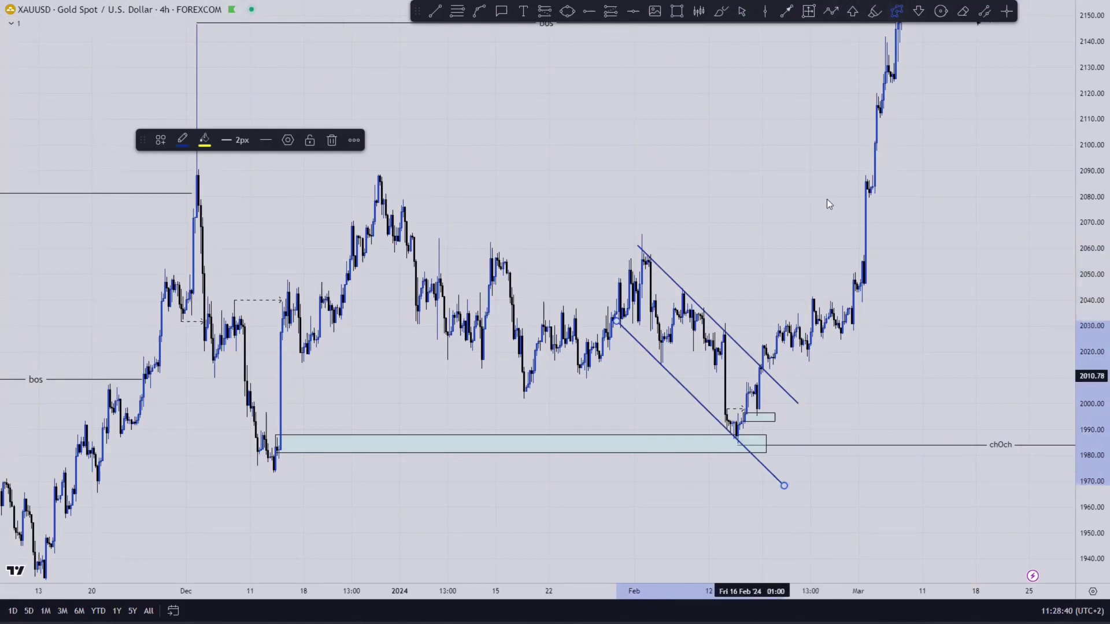
left_click(748, 145)
left_click(784, 252)
left_click(333, 140)
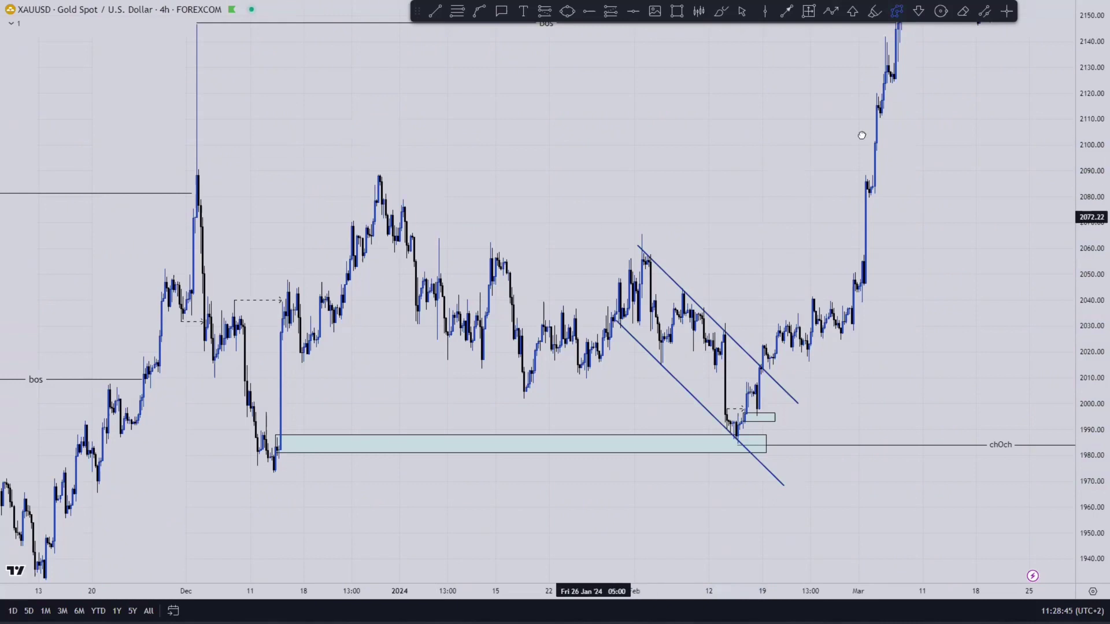
- Trace the rising highs and lows after the mid-February 2024 low with a zigzag path, and delete the path
left_click_drag(668, 173, 894, 109)
left_click_drag(850, 178, 693, 203)
scroll(693, 204, "right", 6)
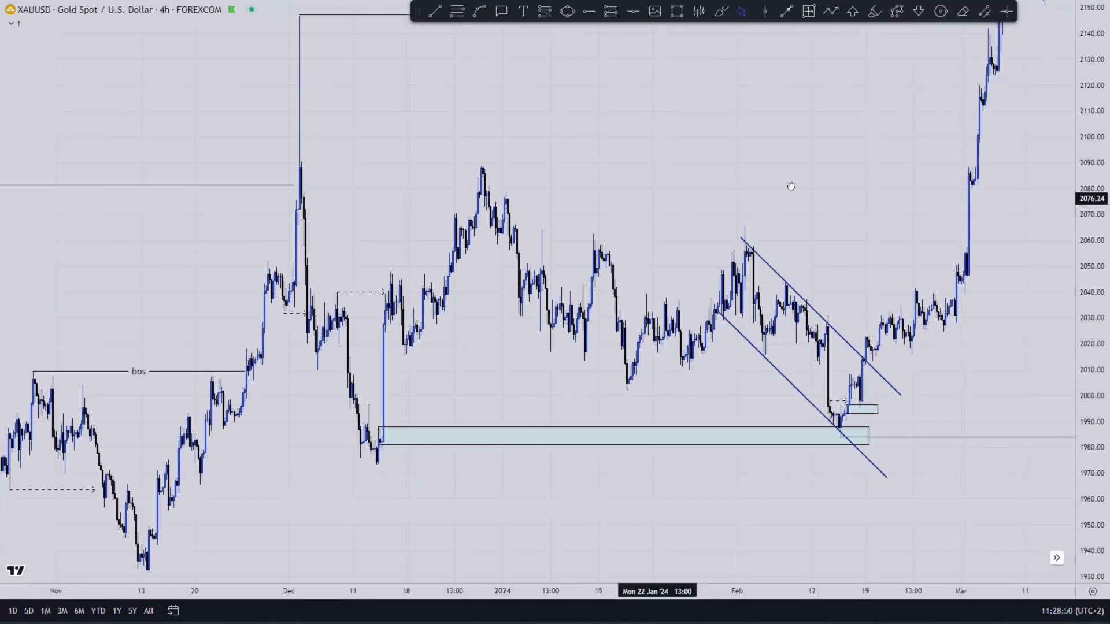
scroll(656, 199, "left", 5)
left_click_drag(537, 234, 470, 251)
left_click_drag(806, 325, 824, 310)
left_click(830, 11)
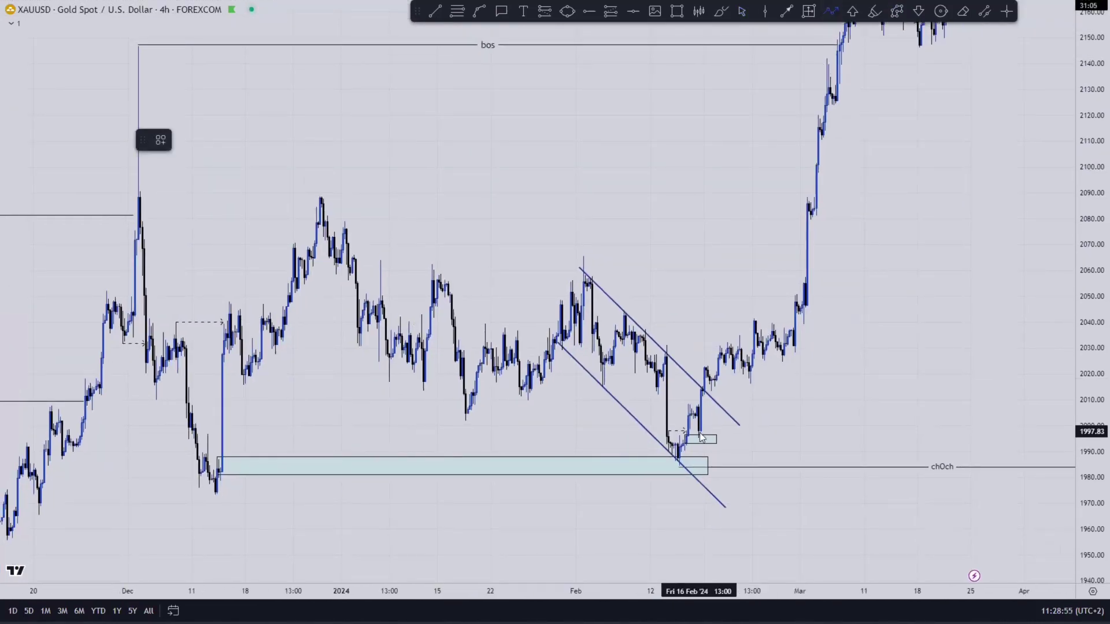
left_click(684, 447)
left_click(690, 402)
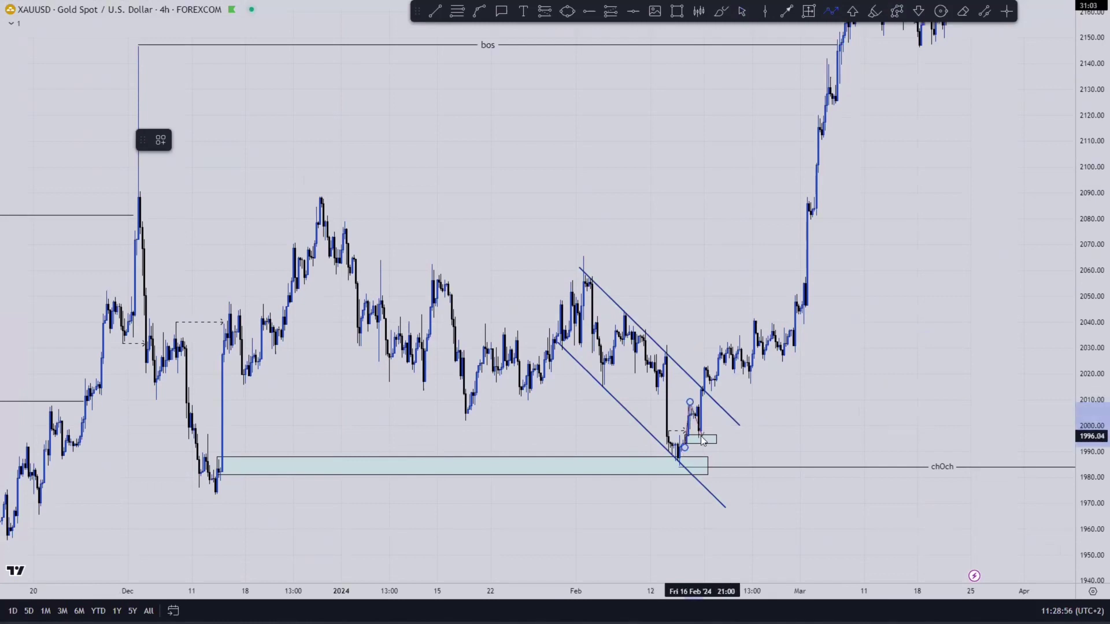
left_click(701, 436)
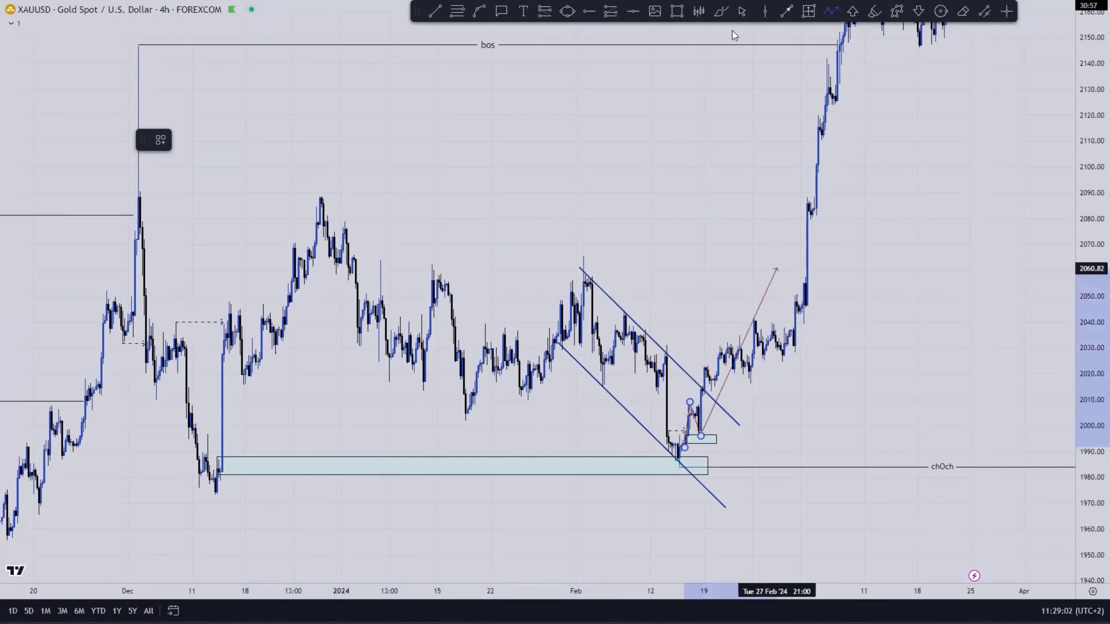
left_click(726, 395)
left_click(703, 366)
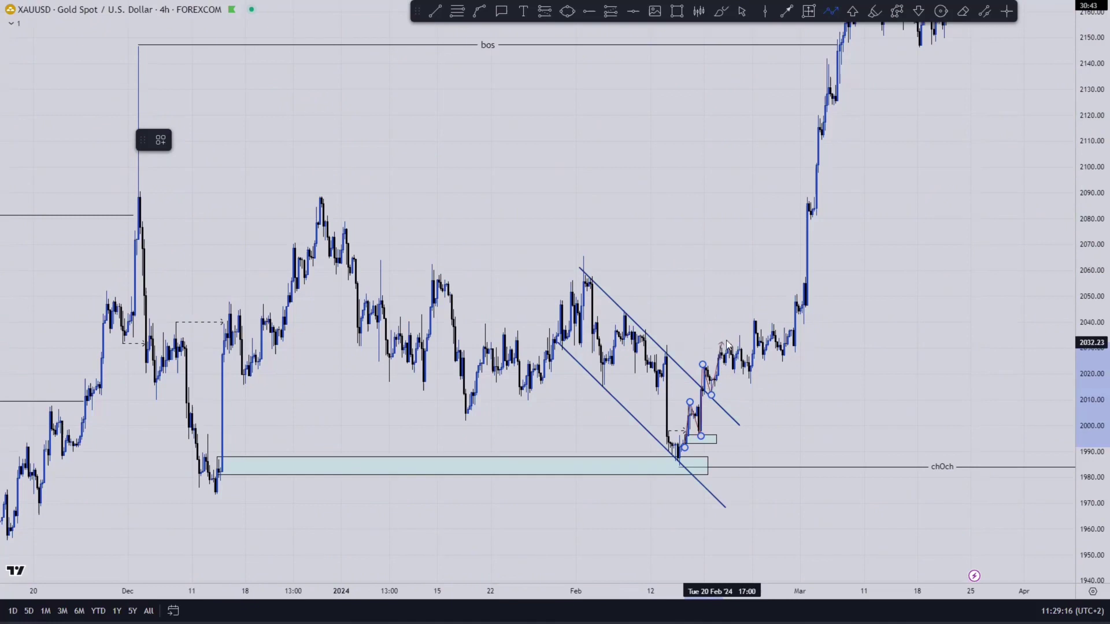
left_click(751, 382)
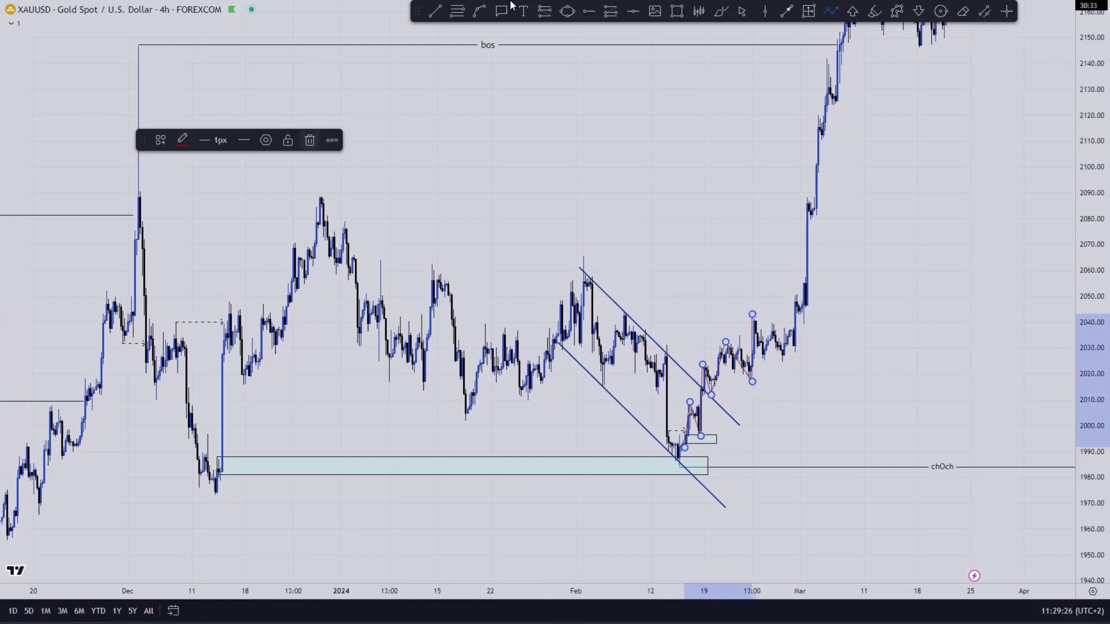
key("Delete")
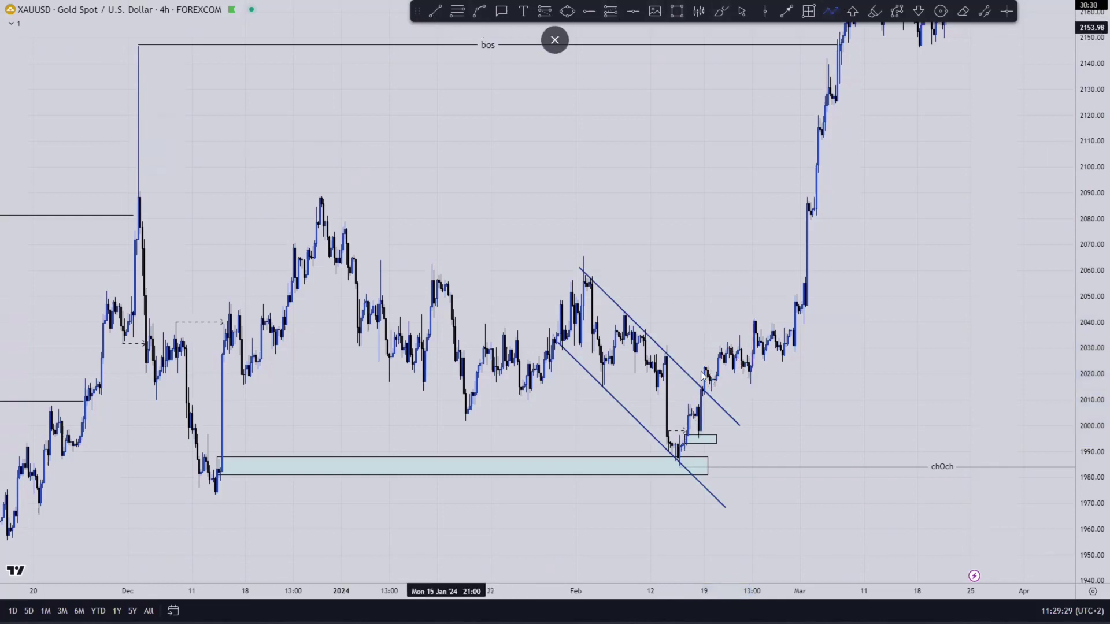
- Draw a short horizontal trend line at about 2,017 from 19 to 23 February 2024
key("alt+t")
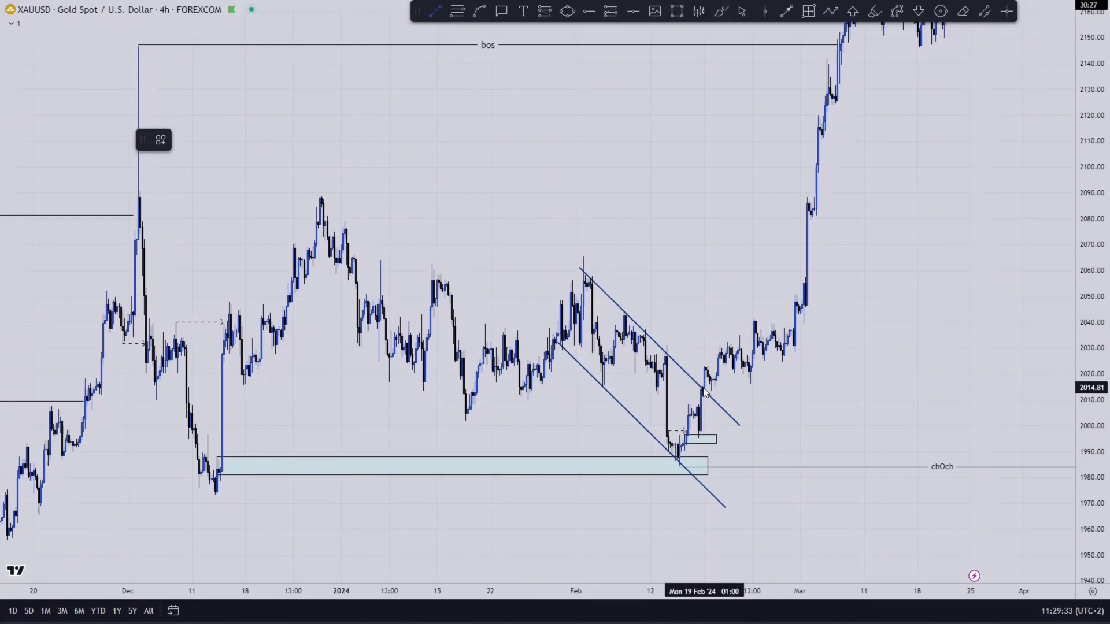
left_click(708, 381)
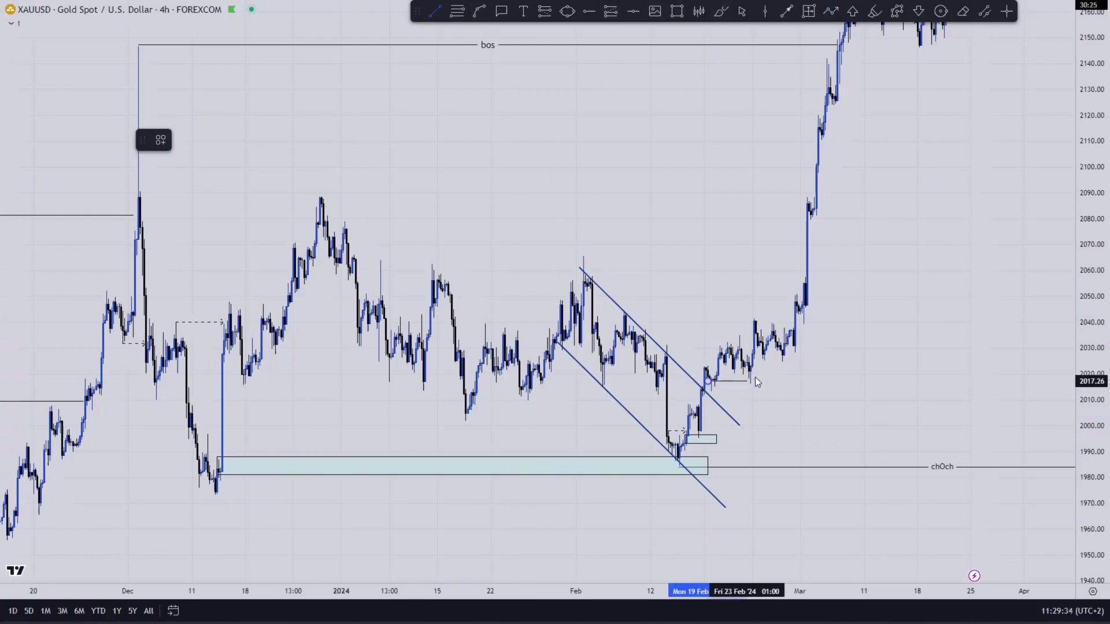
left_click(755, 382)
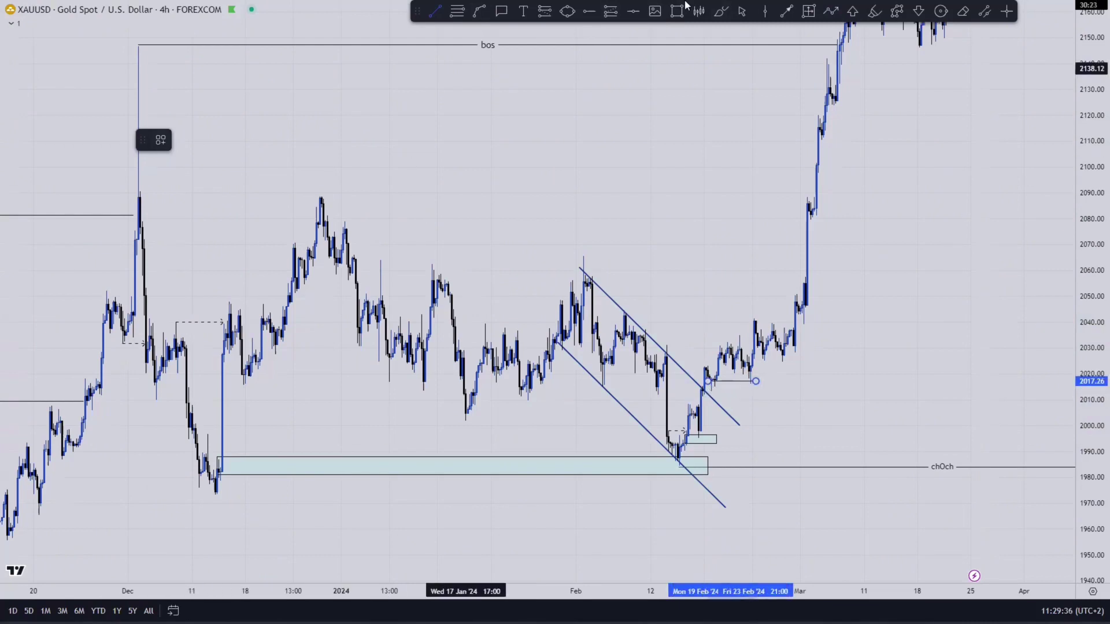
- Format the short horizontal trend line at about 2,017 with 2px thickness and a teal-green colour, after trying green and dark green
left_click(742, 14)
left_click(220, 141)
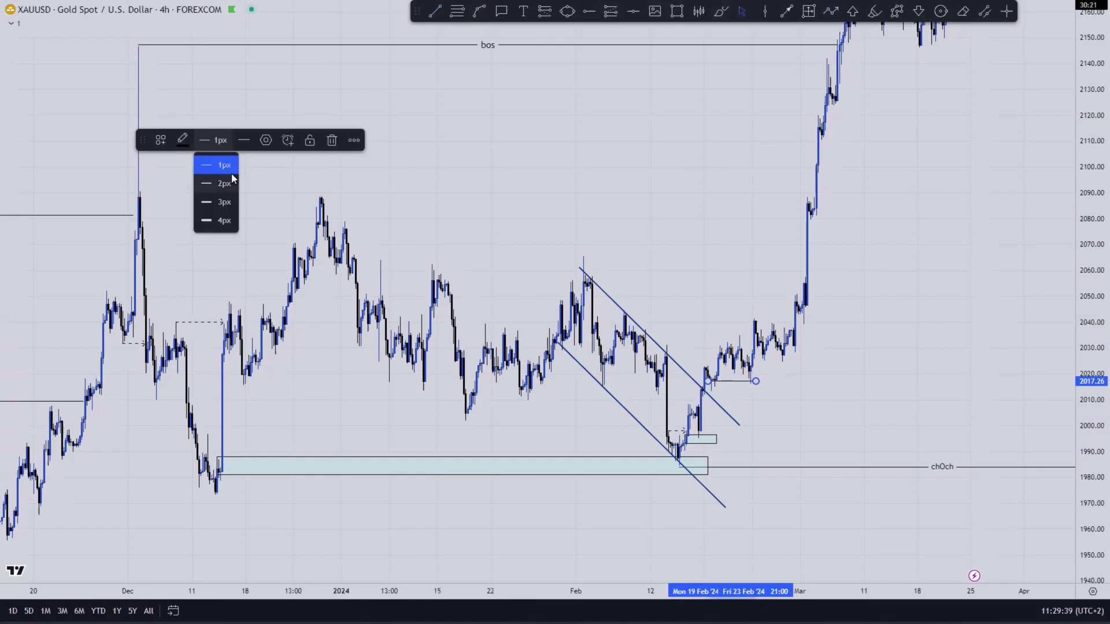
left_click(181, 141)
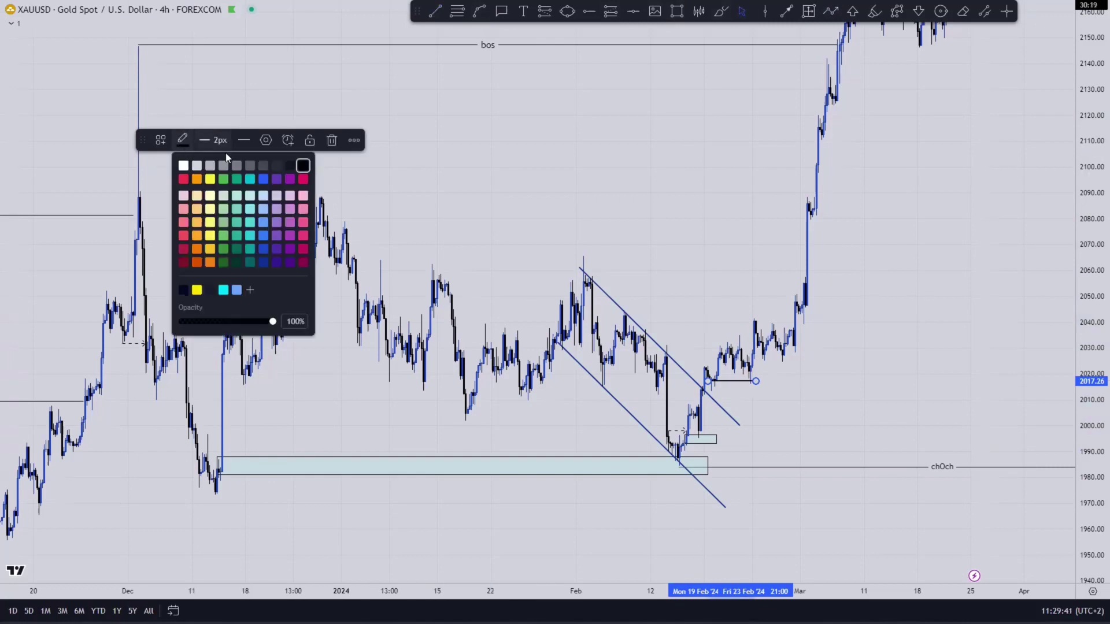
left_click(224, 179)
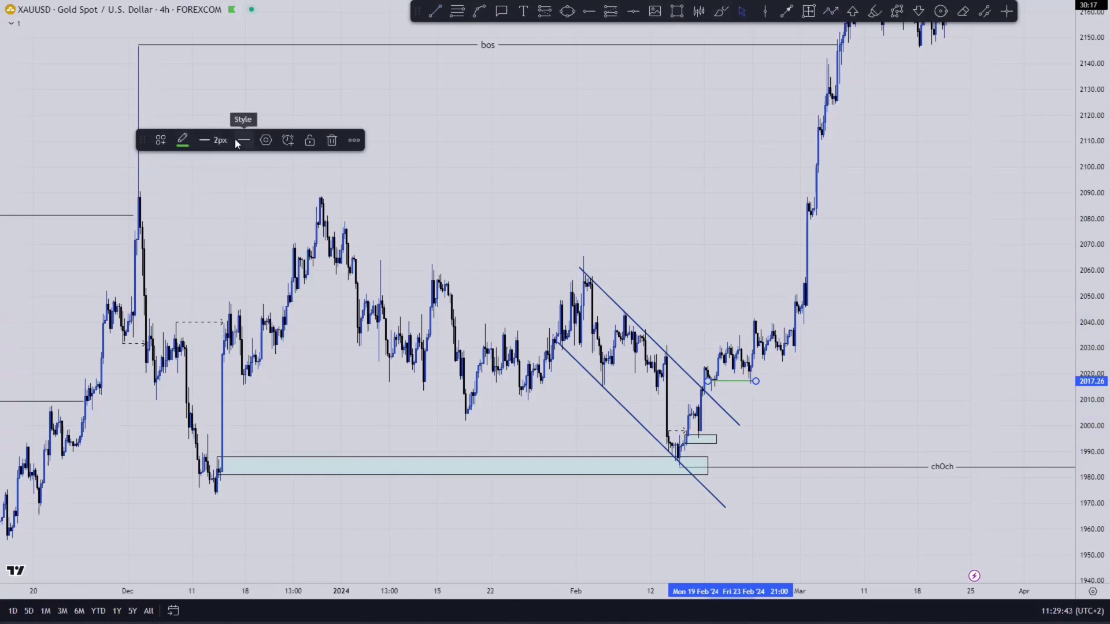
left_click(182, 141)
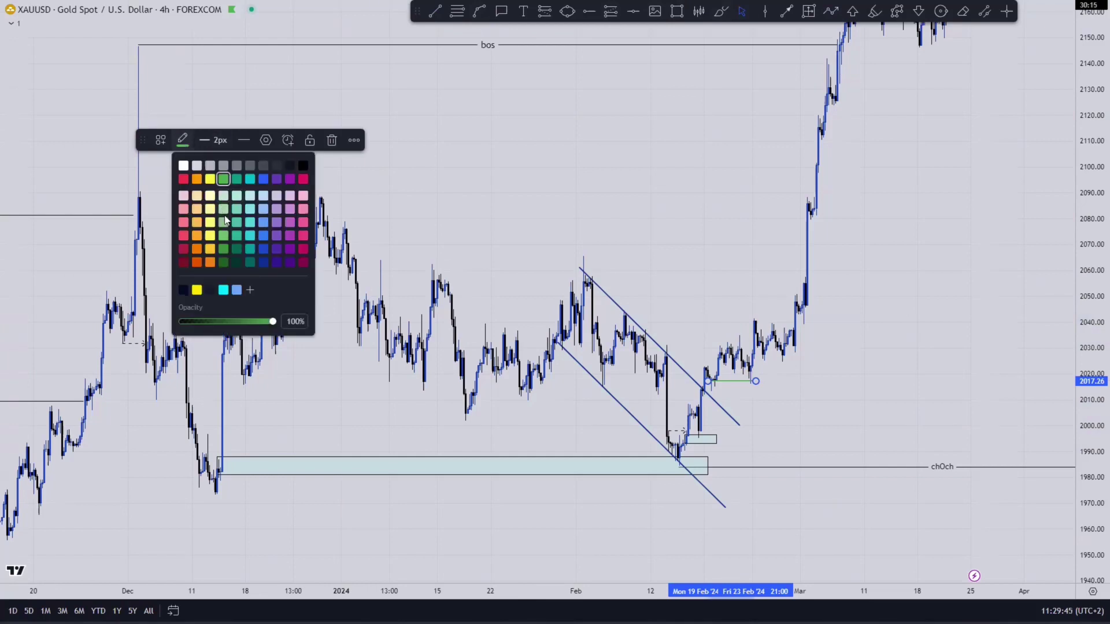
left_click(237, 261)
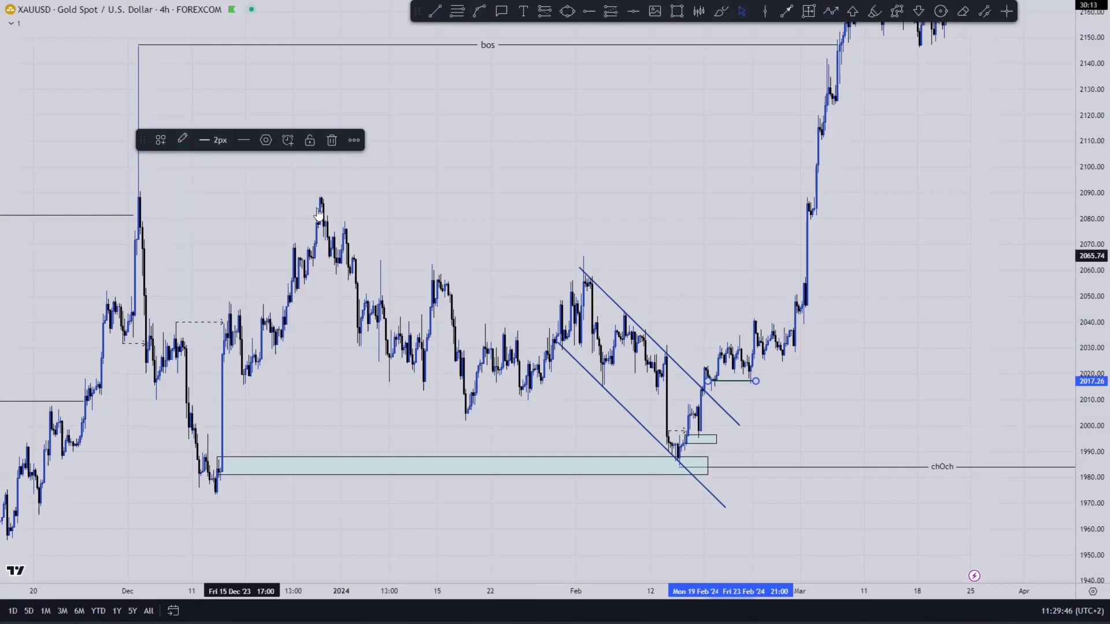
left_click(181, 140)
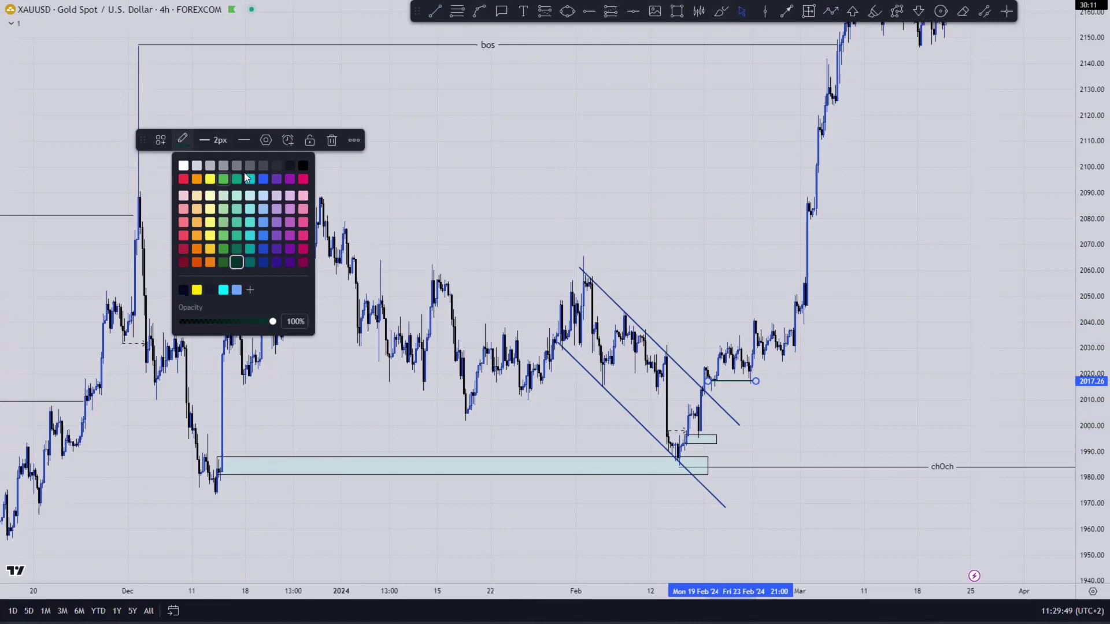
left_click(235, 179)
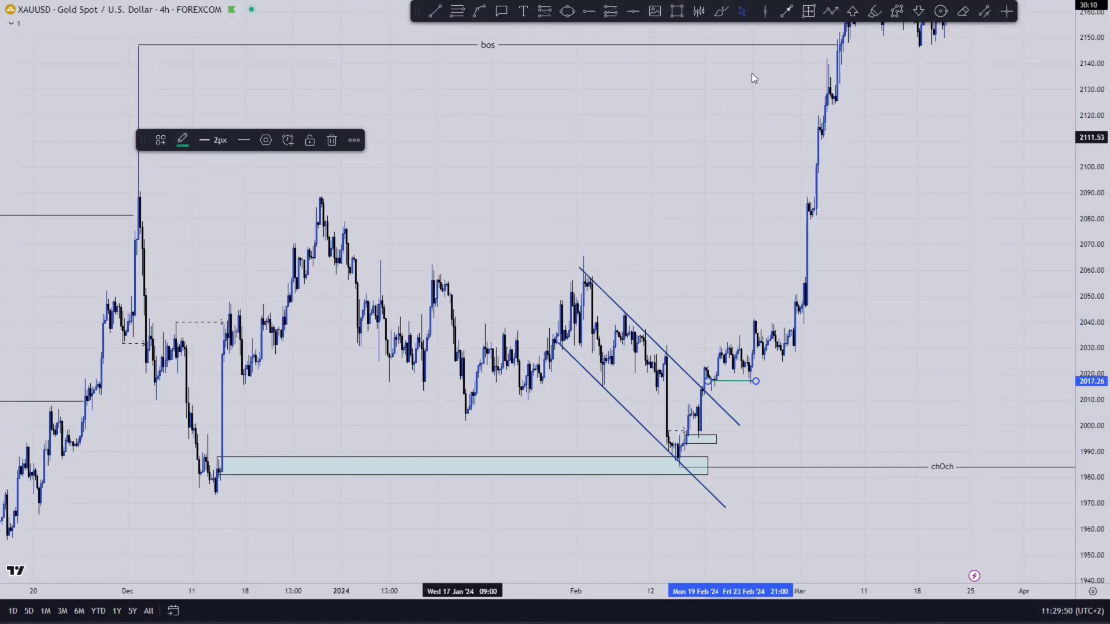
- Nudge the short green support line under the late-February lows slightly down and later in time, to about 2016.8
left_click(701, 368)
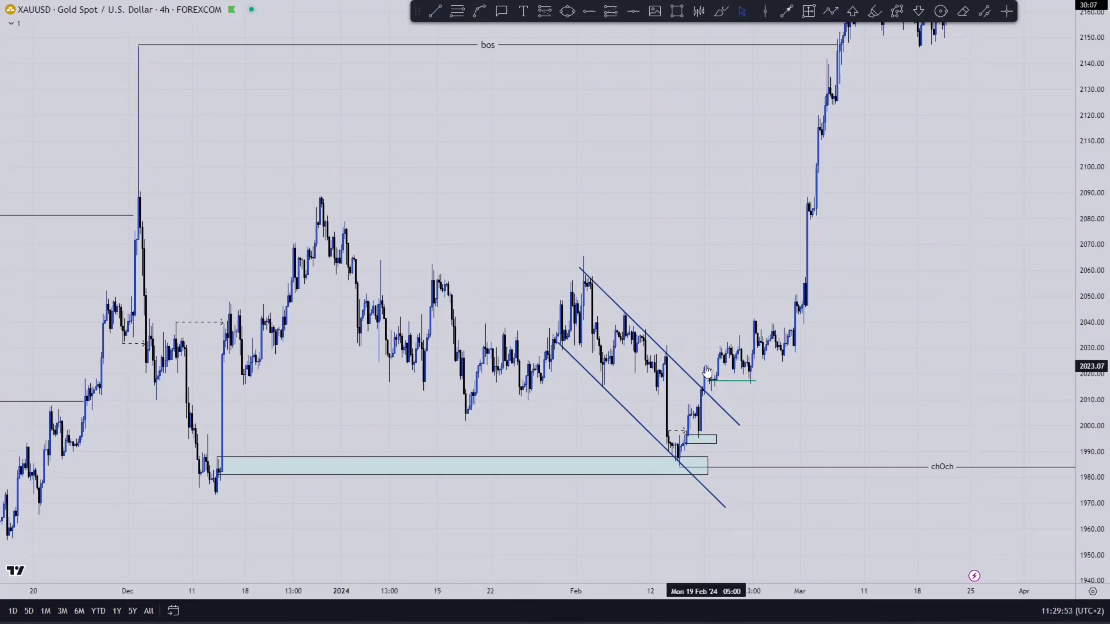
left_click(722, 381)
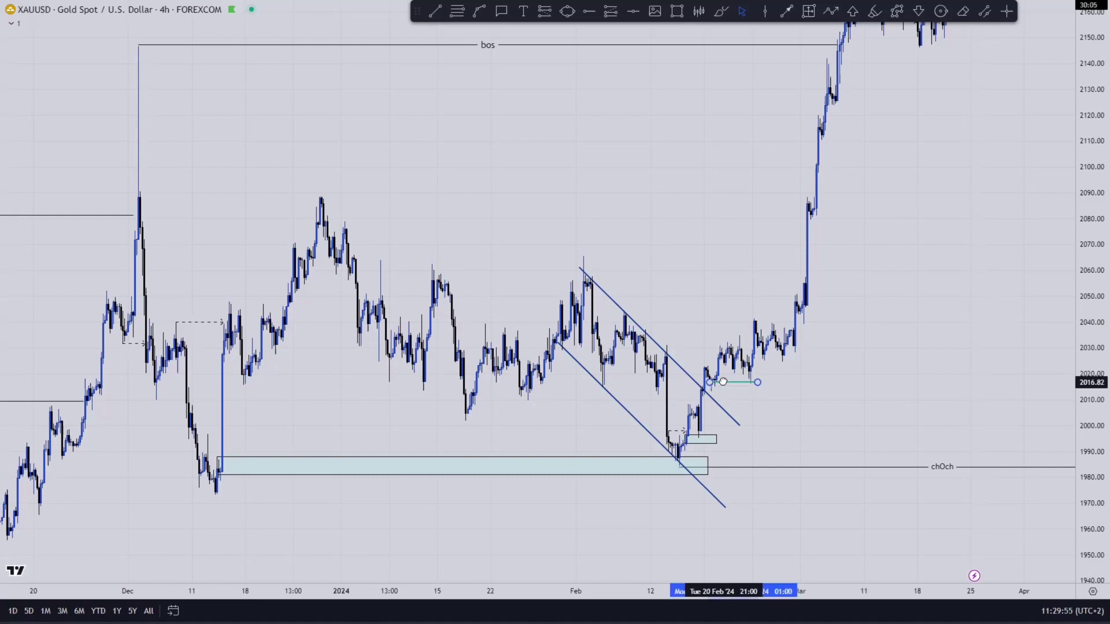
left_click(815, 378)
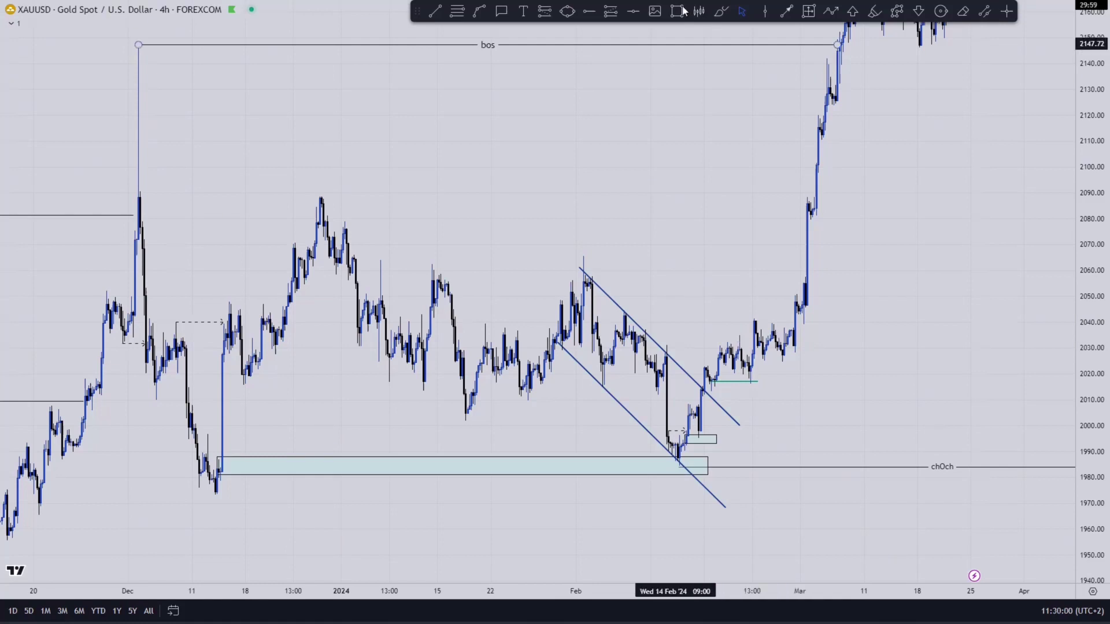
- Draw a rectangle zone from about 2026.42 down to 2023.07, spanning late February to 1 March
key("alt+shift+r")
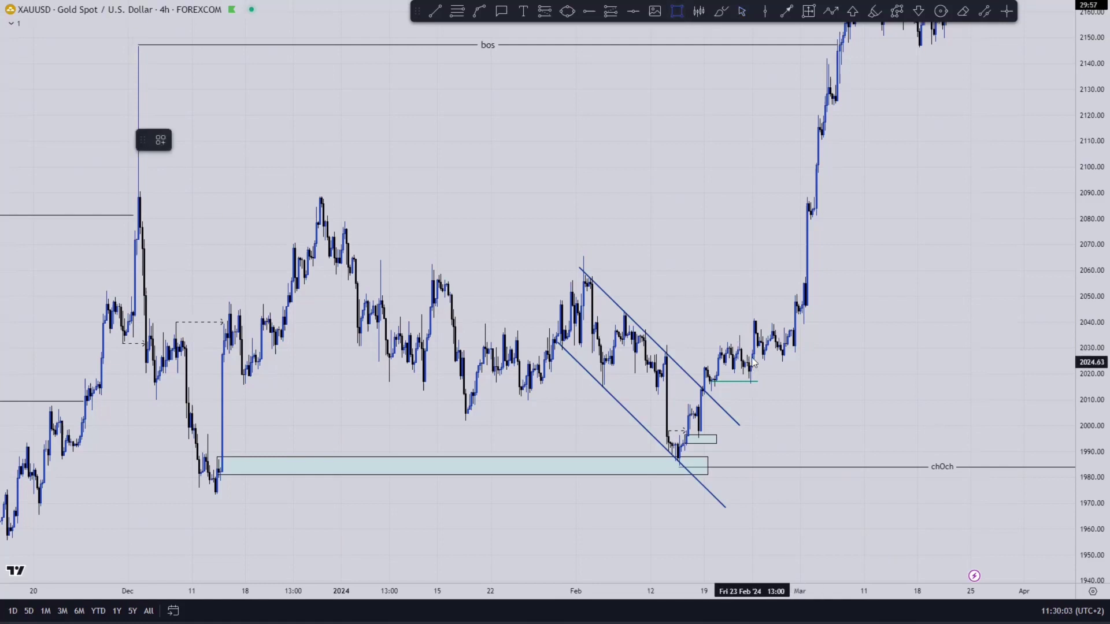
left_click(748, 358)
left_click(809, 366)
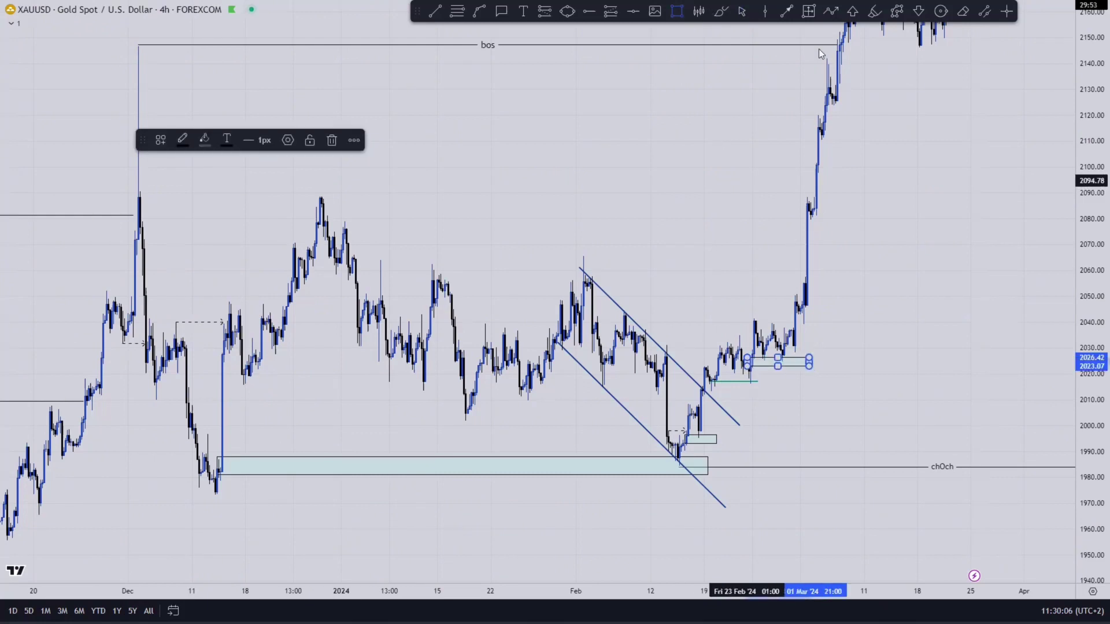
key("Escape")
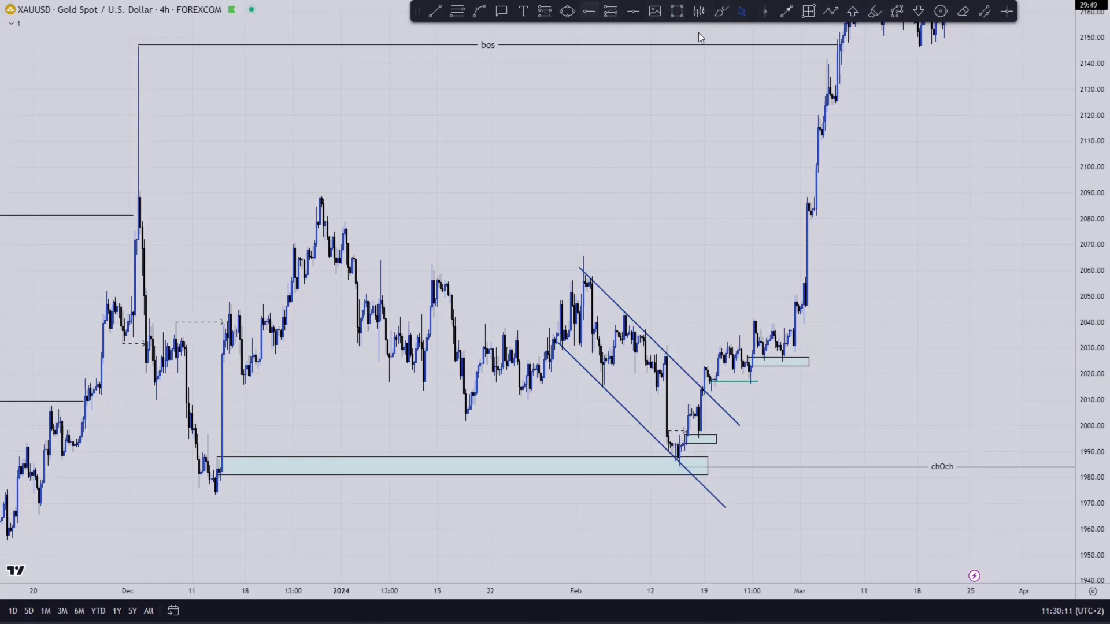
- Place green up arrows below the five successive February lows, from the channel bottom near 1983 to the 28 February low near 2023.7
left_click(852, 18)
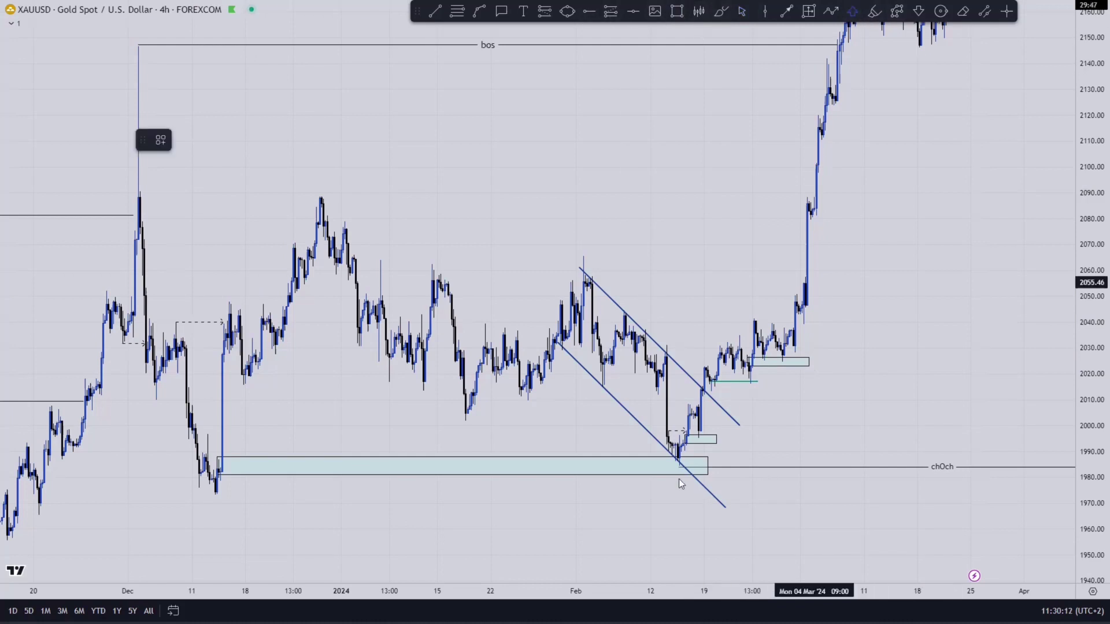
left_click(680, 473)
left_click(699, 446)
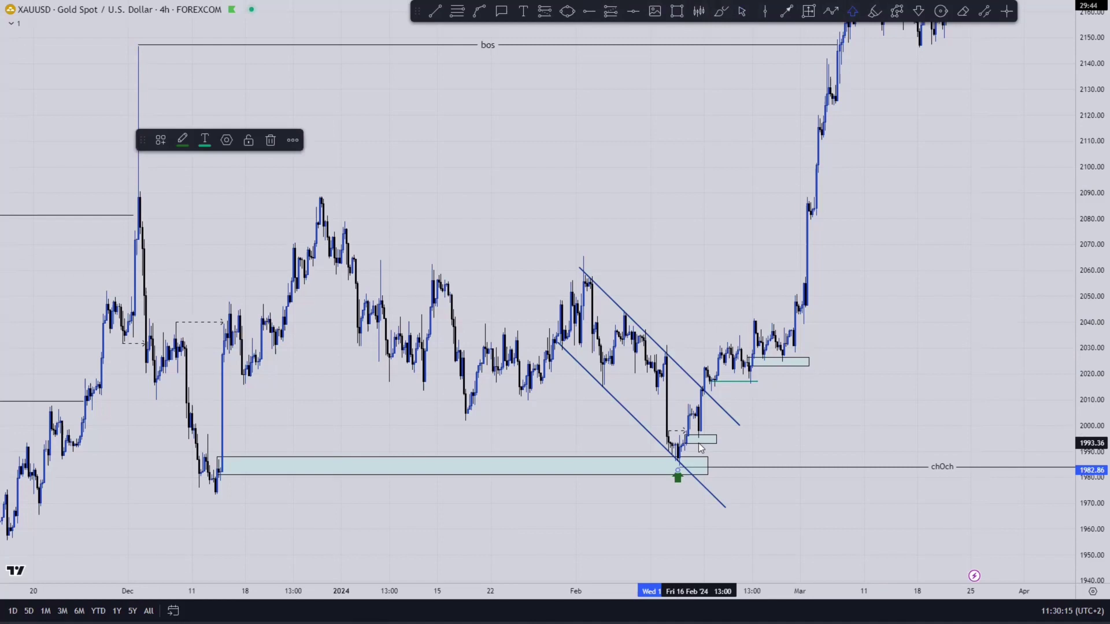
left_click(711, 394)
left_click(750, 387)
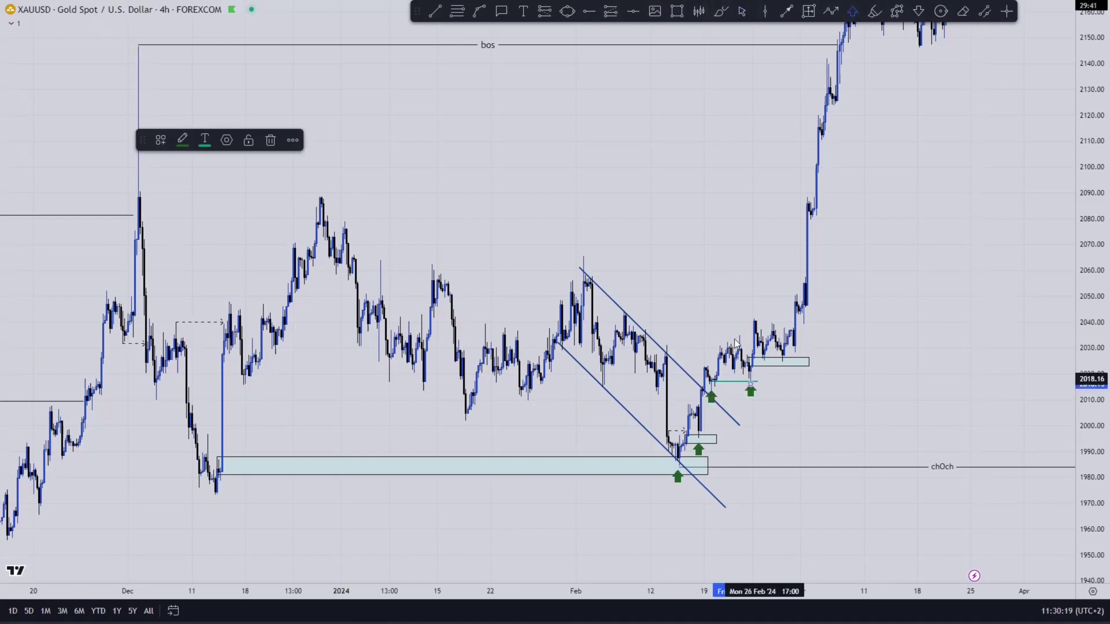
left_click(783, 365)
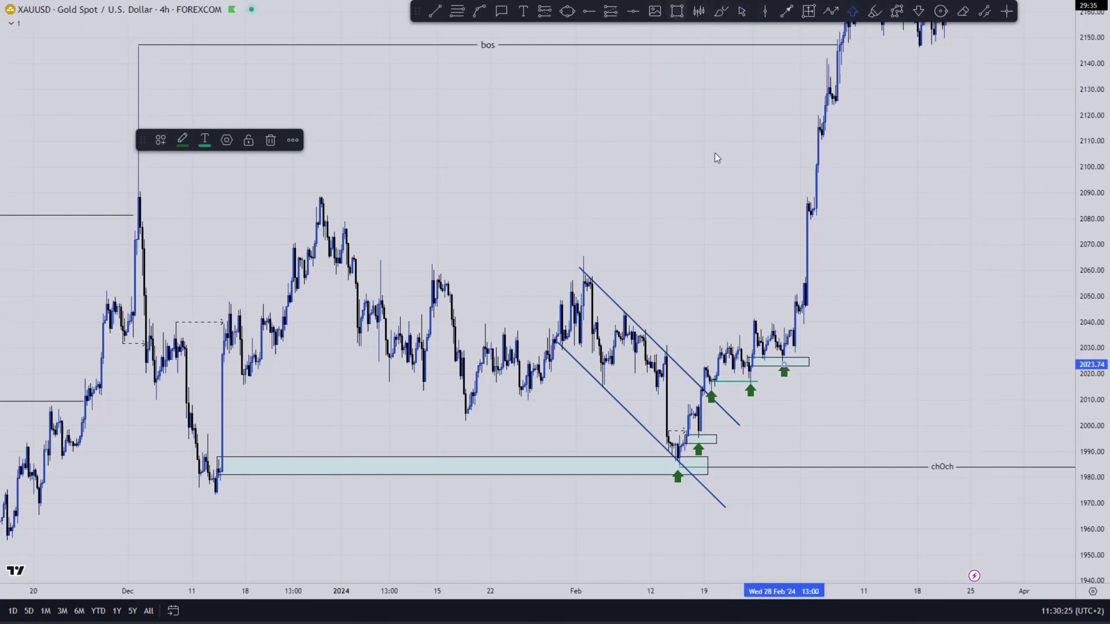
- Draw a rectangle zone at about 2038 to 2043 around the start of March and place a green up arrow below it
left_click(677, 11)
left_click_drag(793, 328, 822, 314)
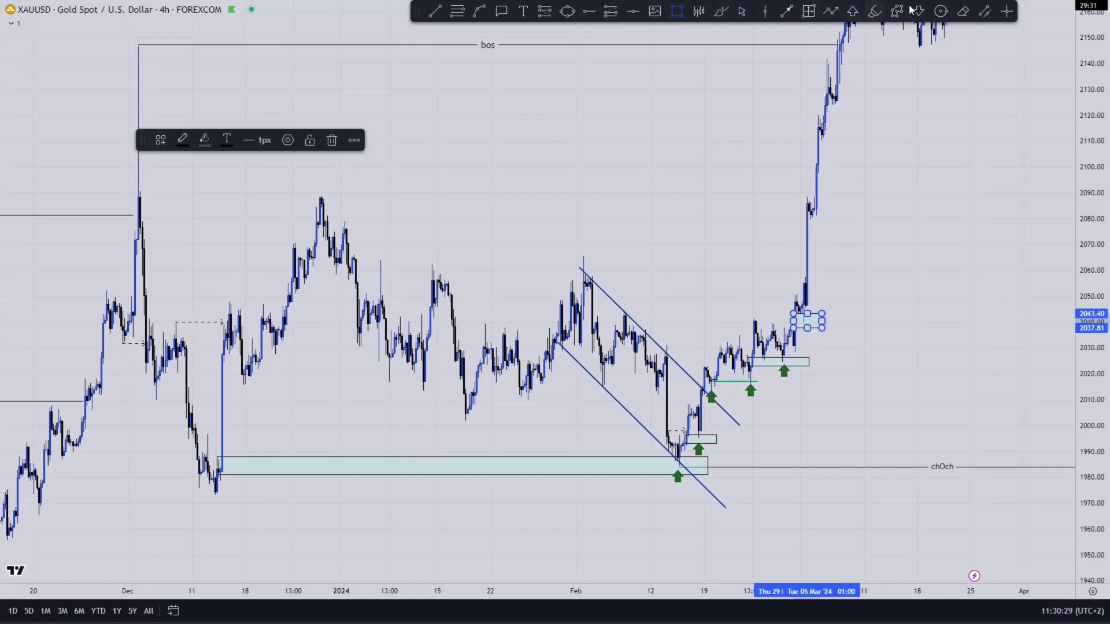
left_click(853, 11)
left_click(805, 330)
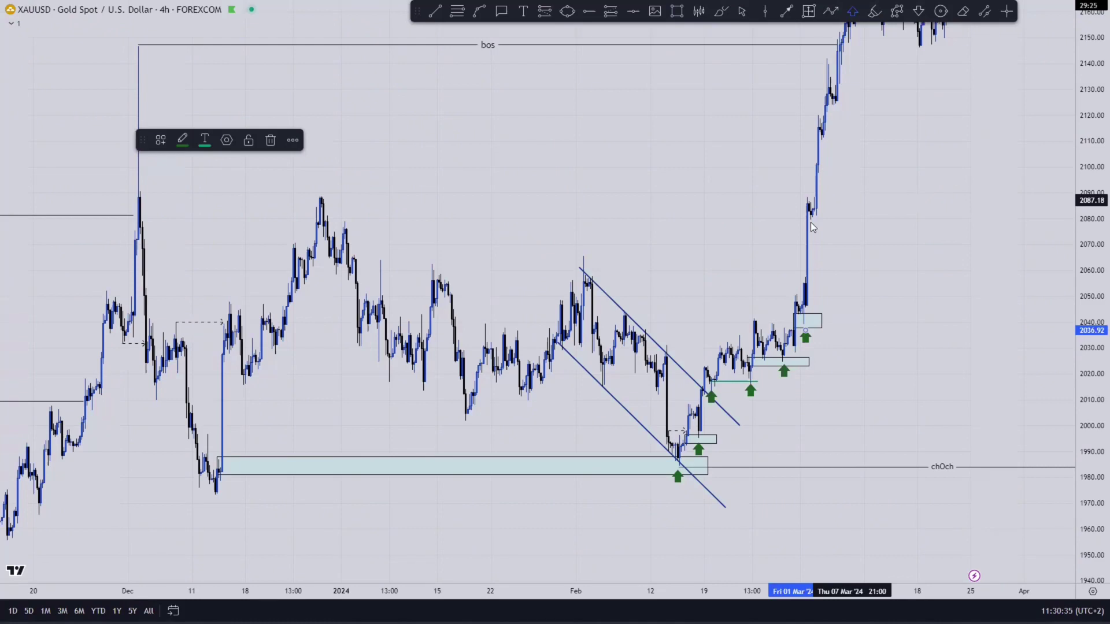
- Place green up arrows below the two early-March pullbacks of the rally, at about 2080 and 2110
left_click_drag(914, 200, 915, 225)
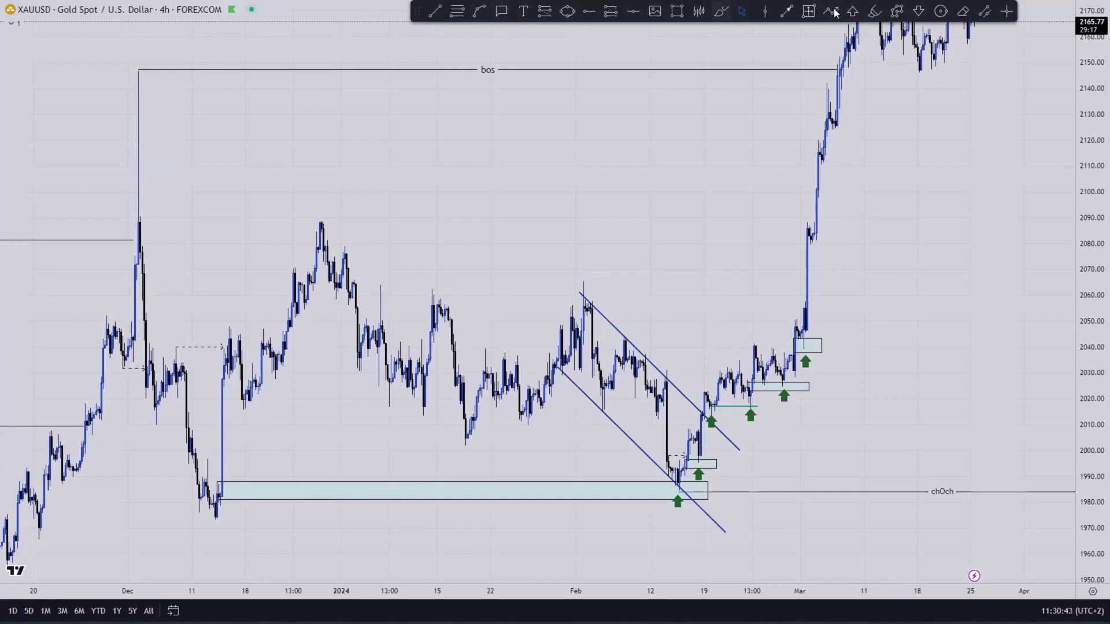
left_click(853, 12)
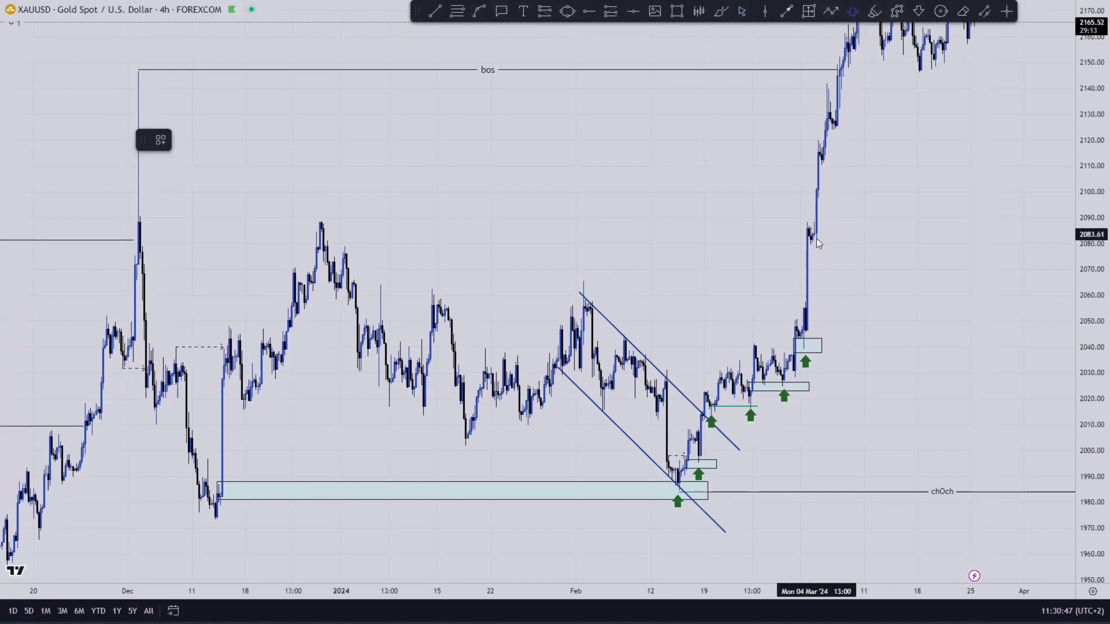
left_click(816, 244)
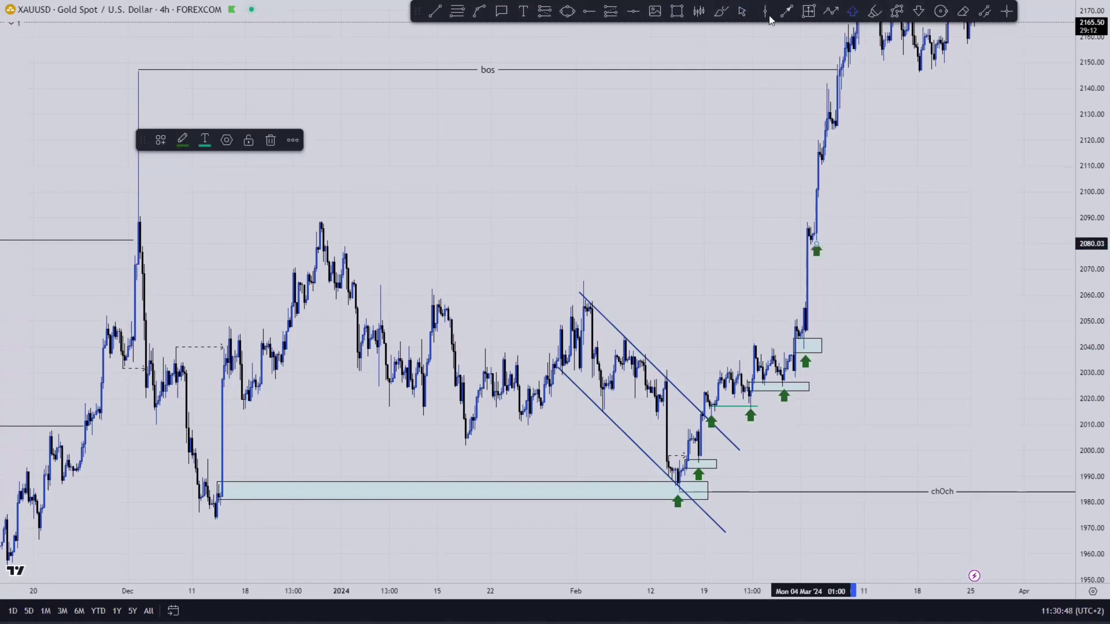
left_click(740, 11)
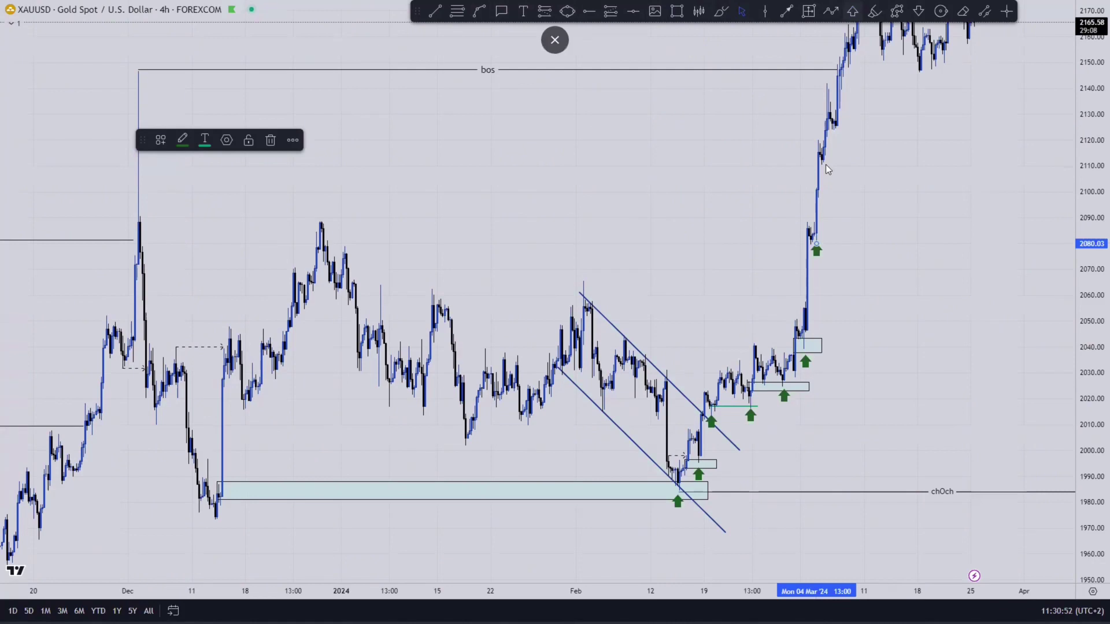
left_click(826, 166)
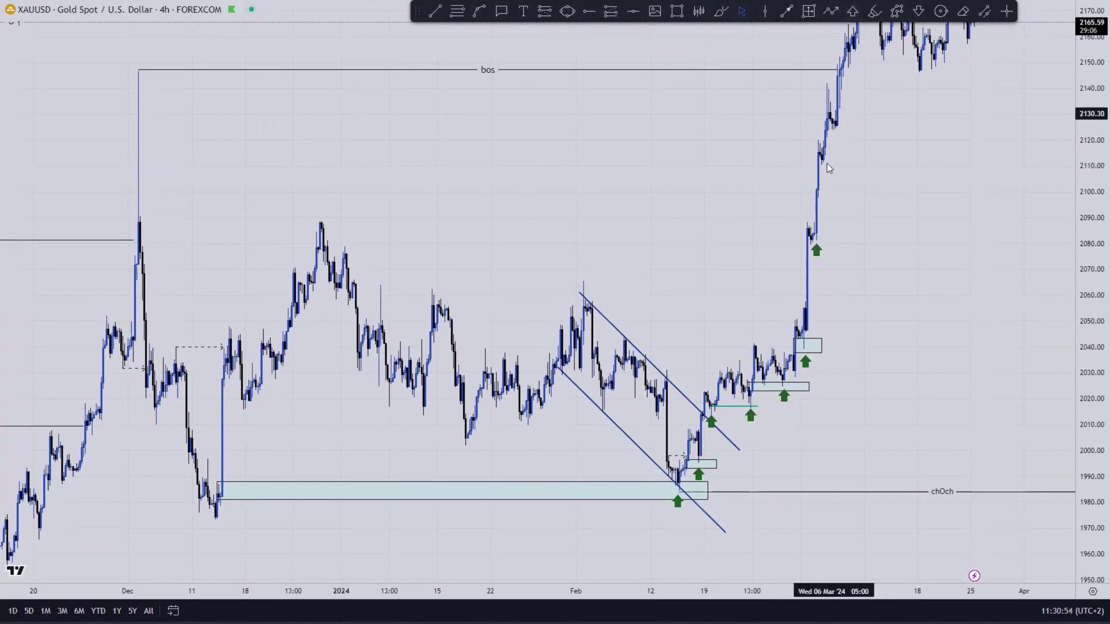
left_click(853, 11)
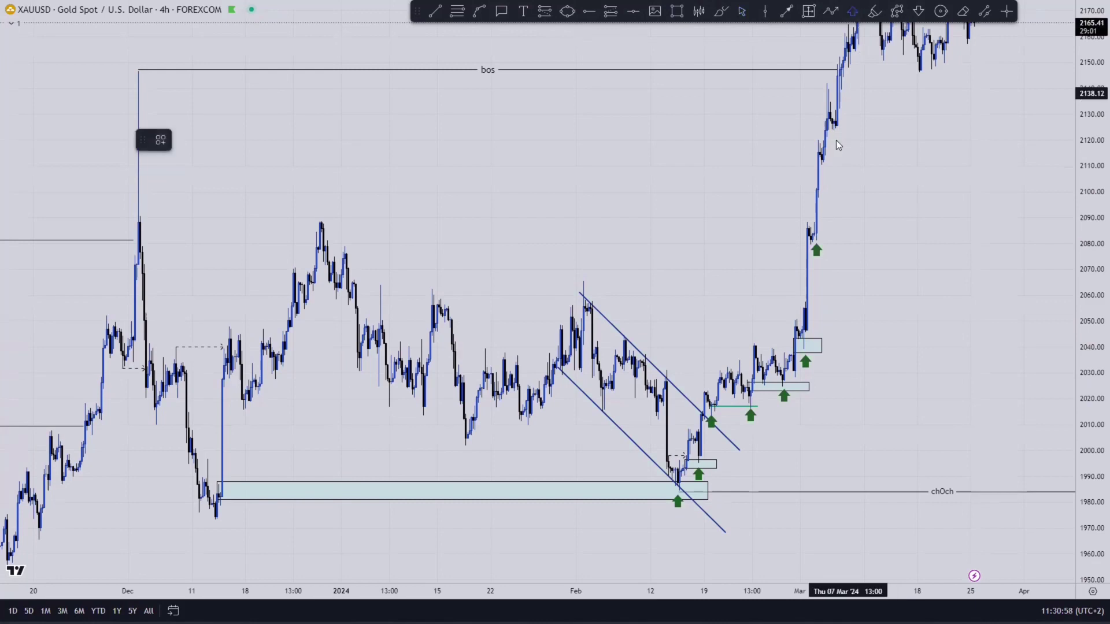
left_click(823, 167)
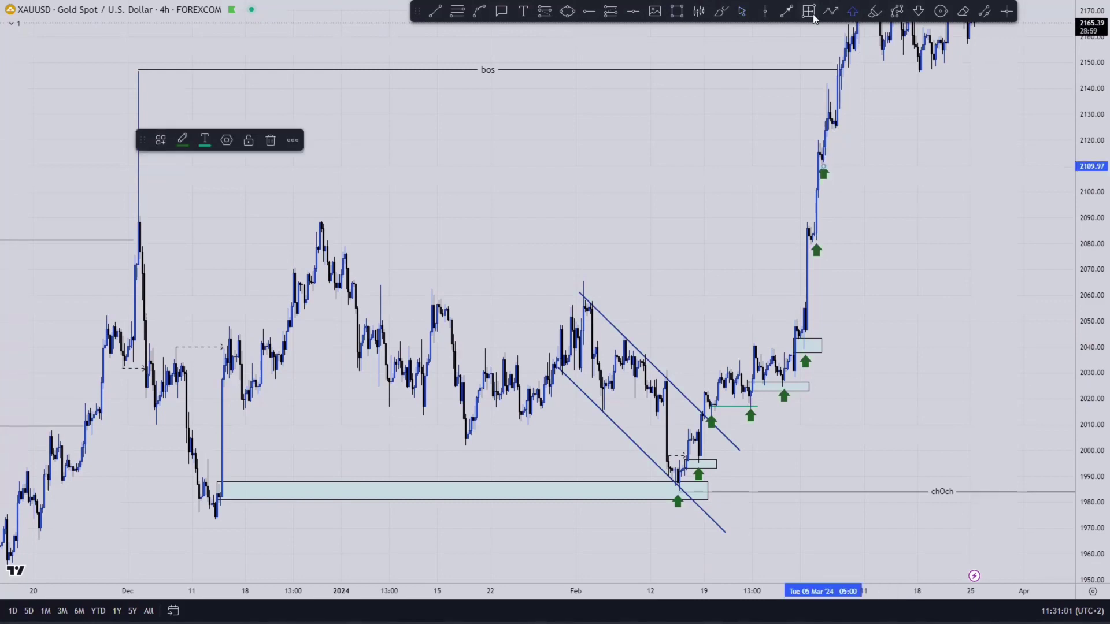
left_click(743, 12)
- Mark the 8 March high at 2195.30 with a green horizontal line and the 18 March low at 2146.83 with a dashed arrow
scroll(959, 202, "left", 3)
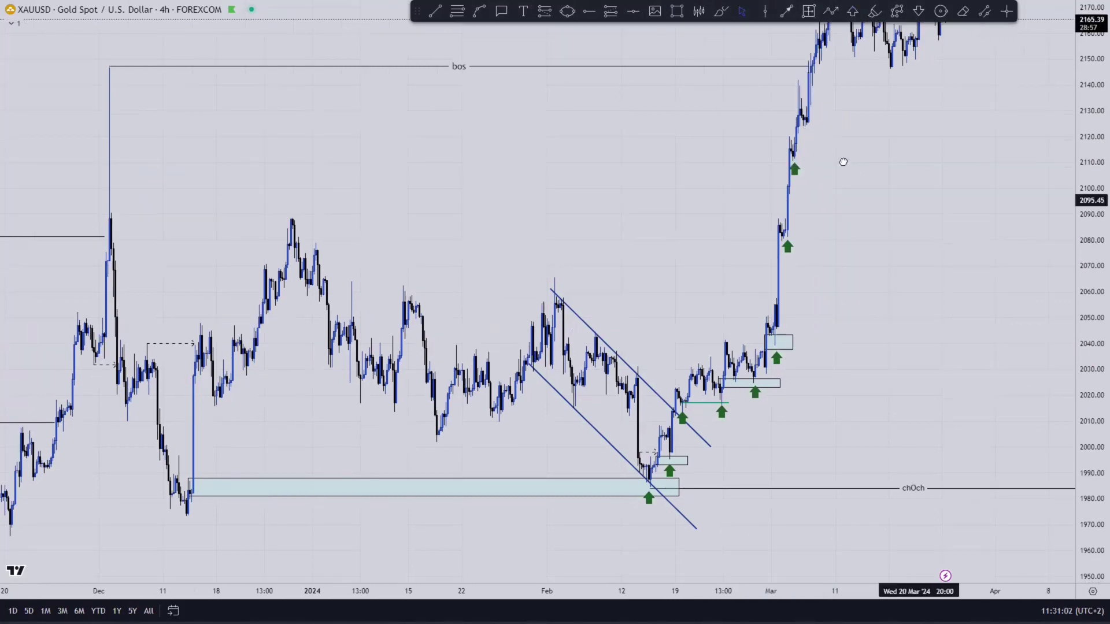
mouse_move(799, 245)
left_mouse_down()
mouse_move(753, 287)
mouse_move(802, 258)
mouse_move(788, 258)
left_mouse_up()
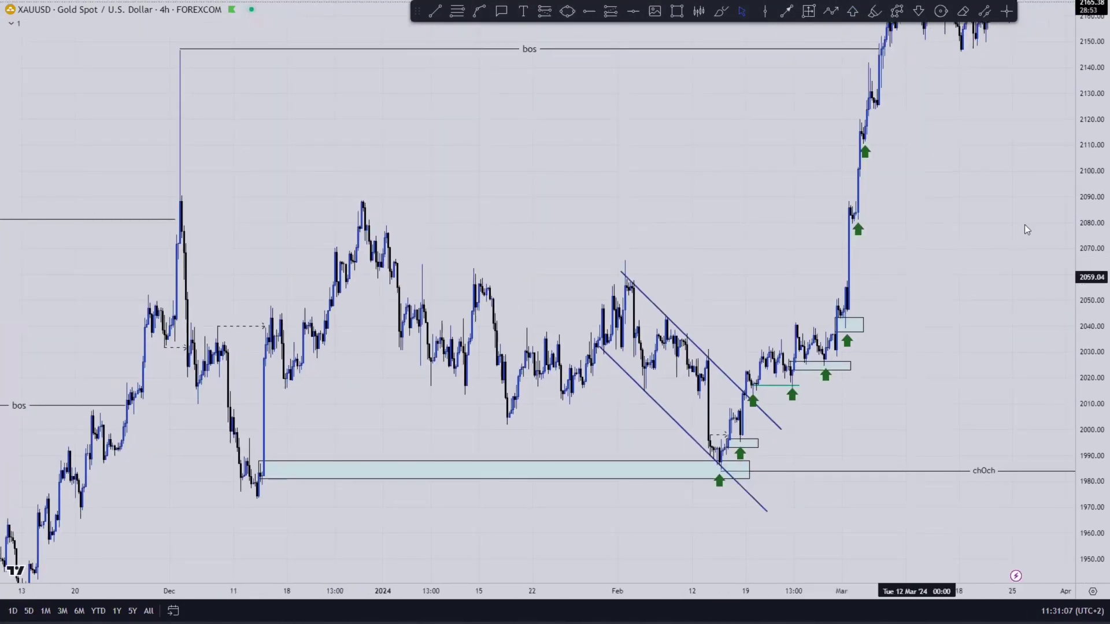
scroll(740, 322, "right", 5)
scroll(849, 209, "up", 5)
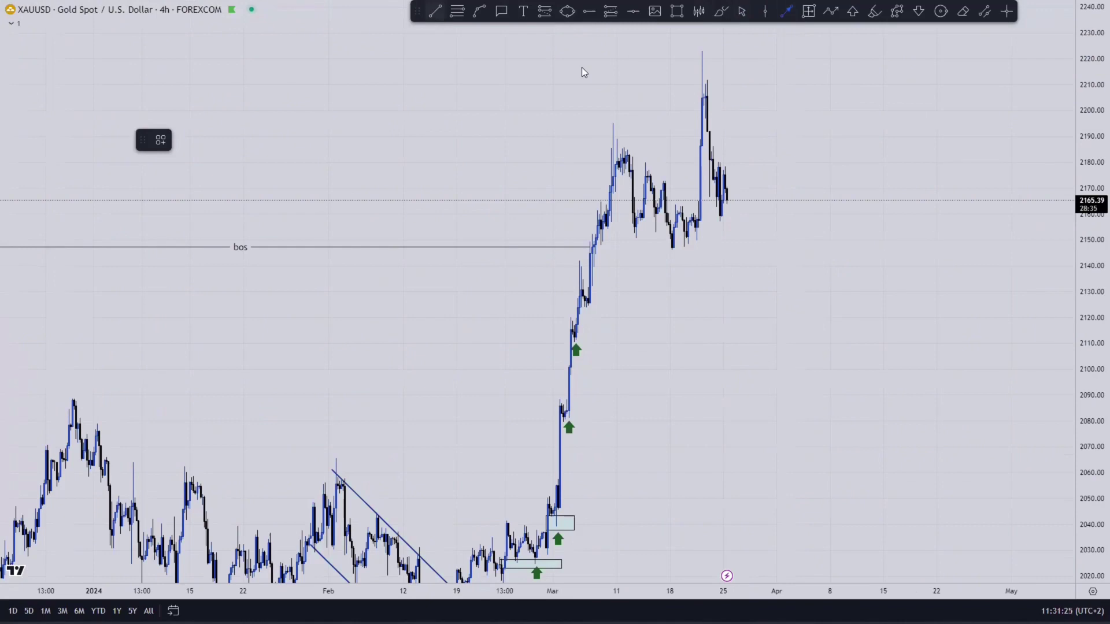
left_click(613, 123)
left_click(698, 122)
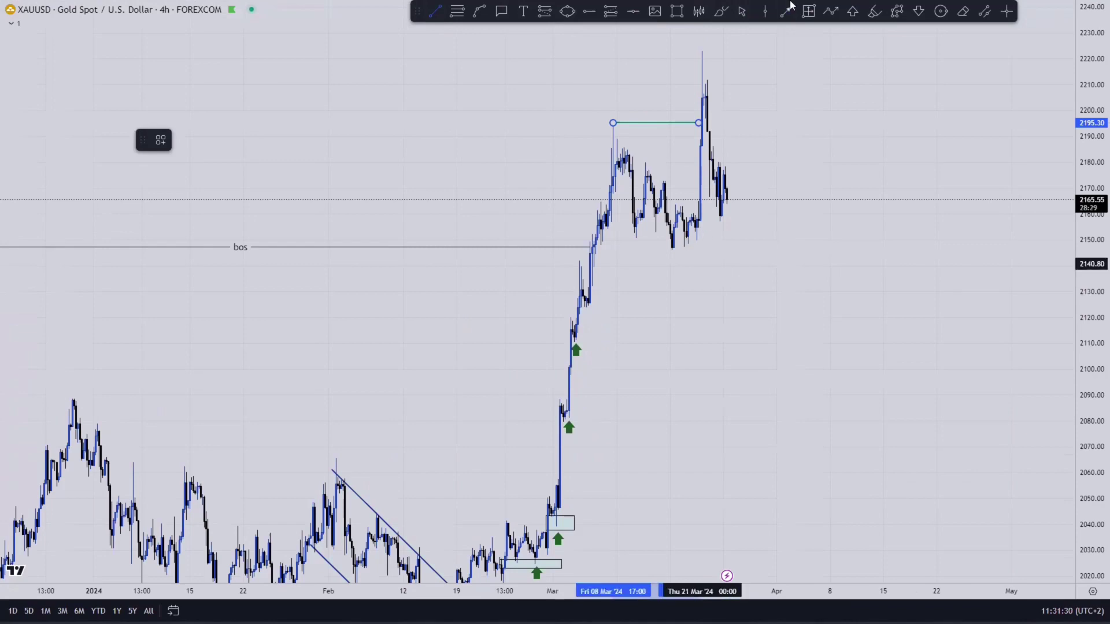
left_click(672, 248)
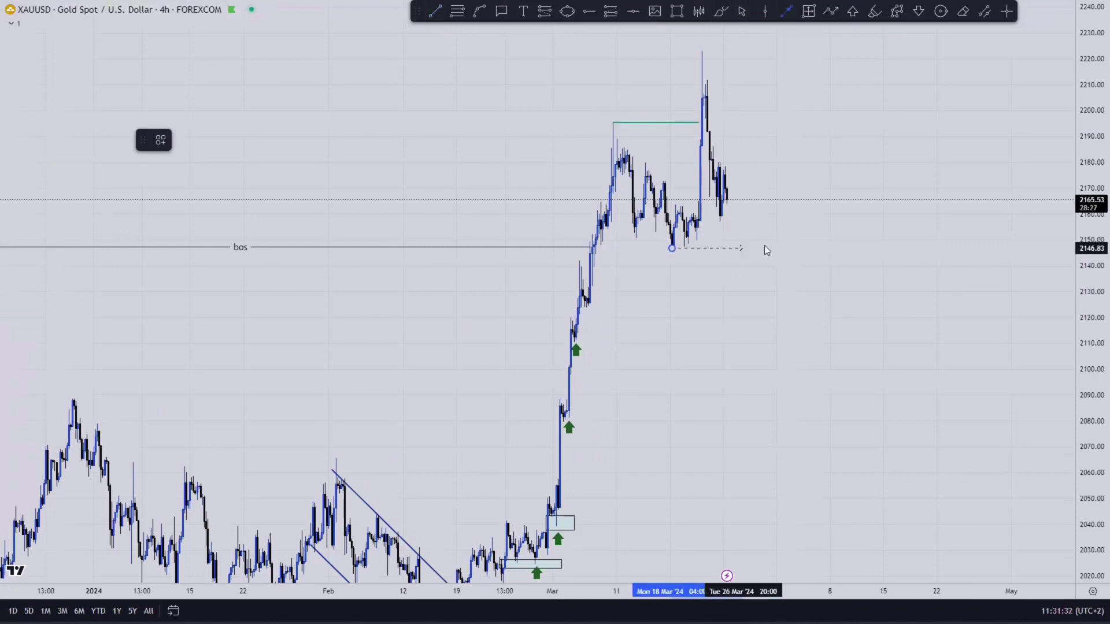
left_click(859, 180)
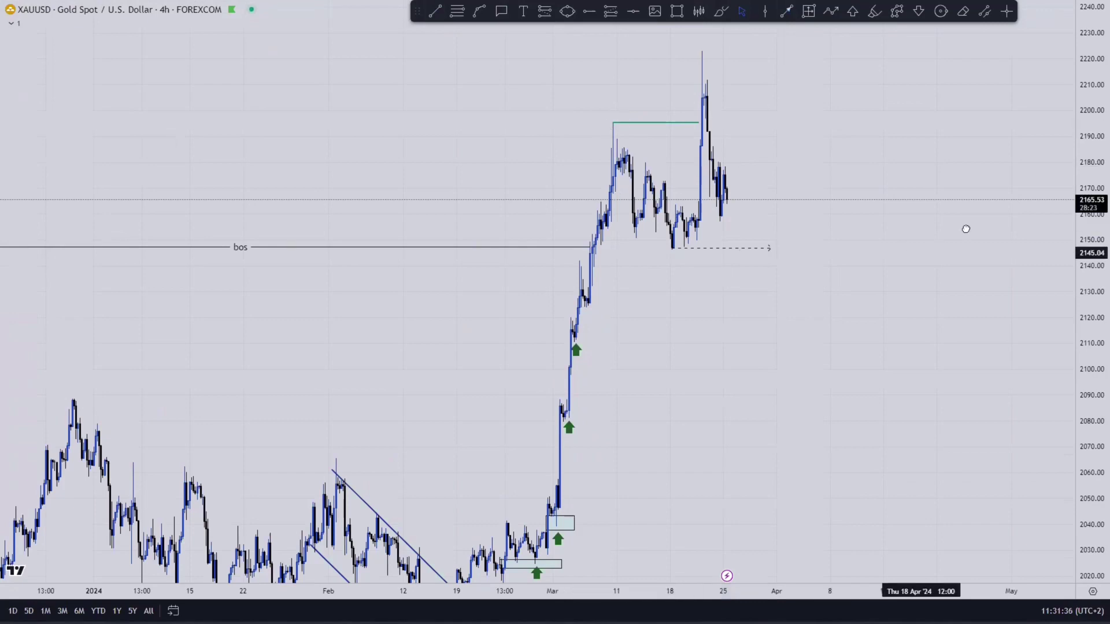
left_click_drag(965, 228, 980, 218)
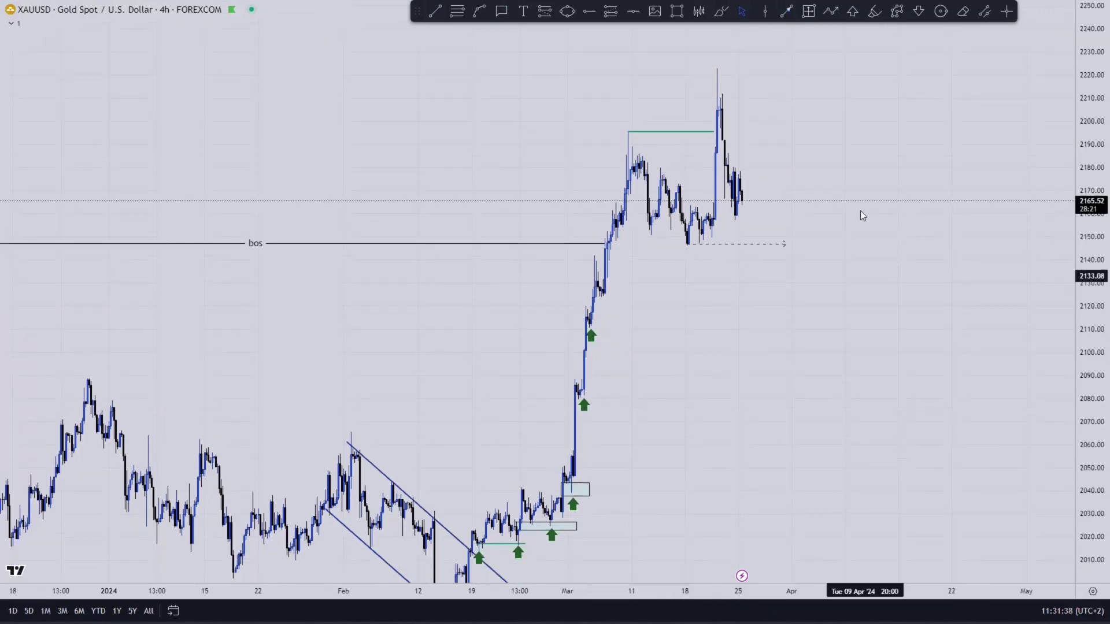
scroll(863, 215, "left", 5)
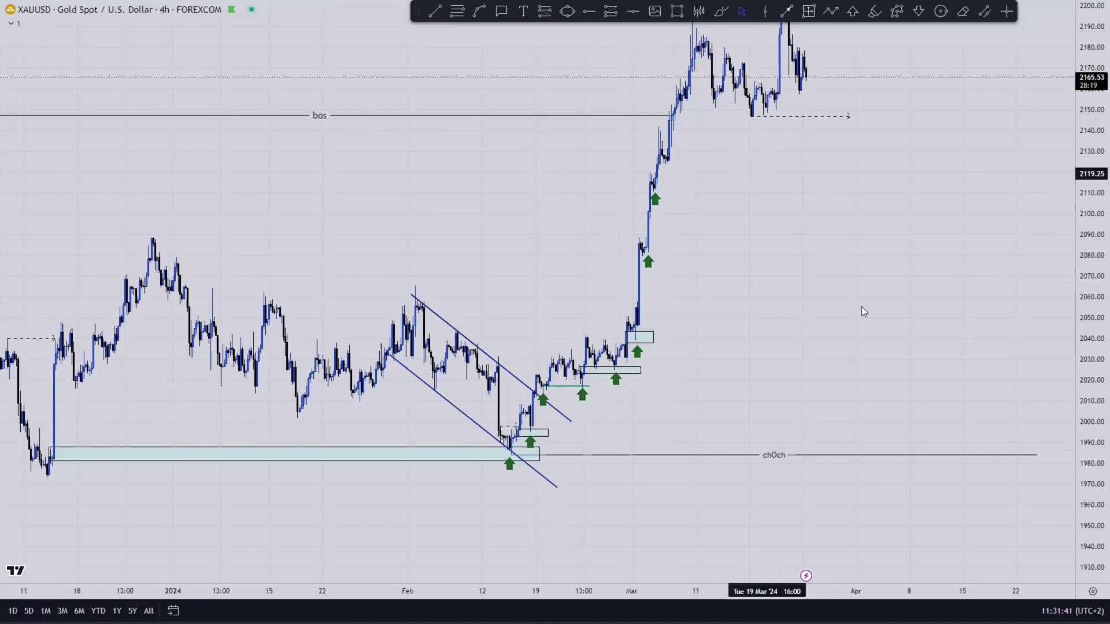
left_click_drag(902, 290, 818, 314)
left_click(676, 12)
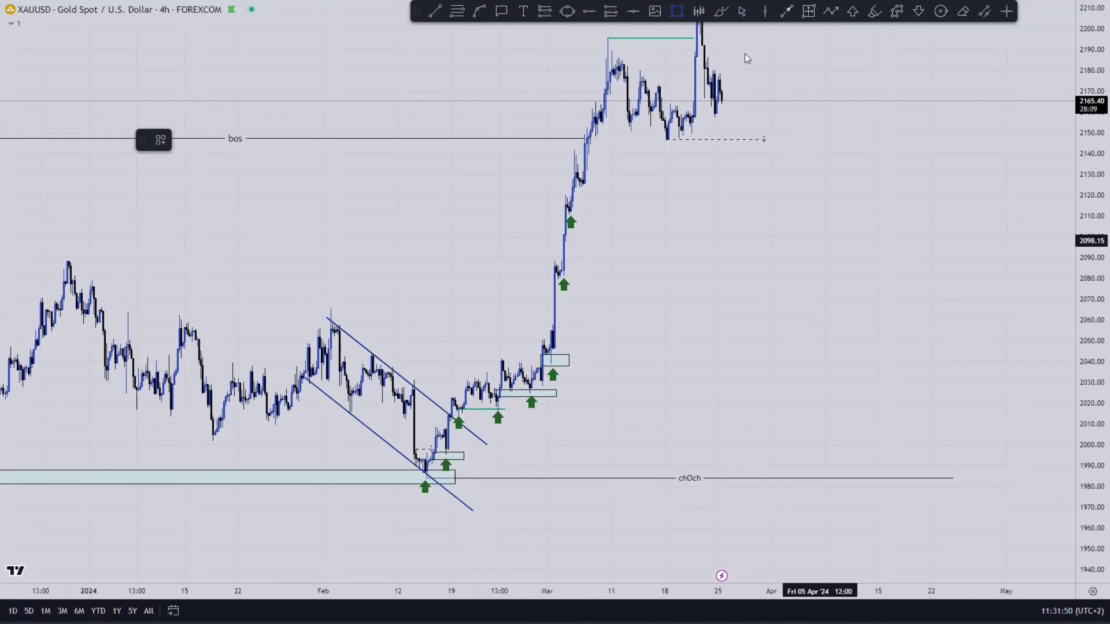
scroll(746, 286, "down", 3)
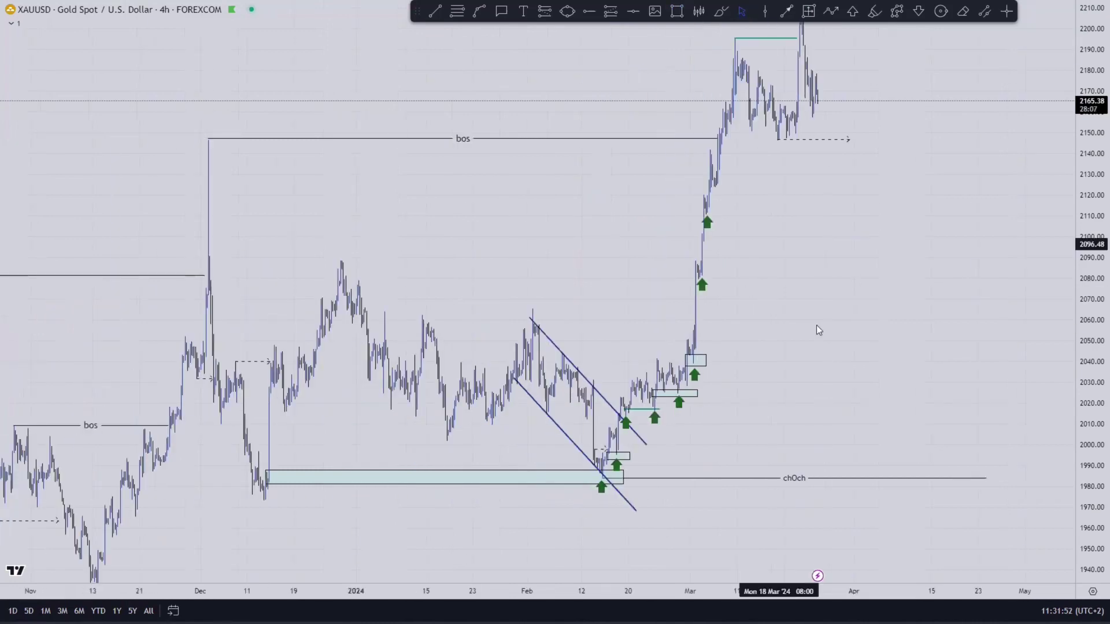
scroll(819, 312, "up", 3)
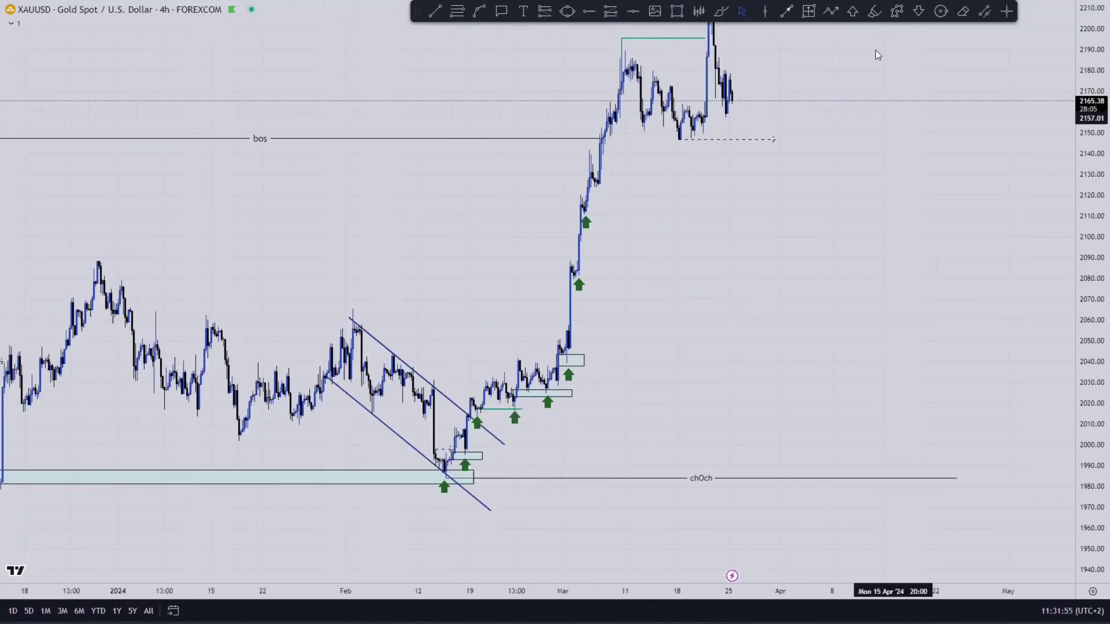
- Change the chart interval to 60 minutes (1 hour)
left_click_drag(785, 268, 828, 314)
type("15")
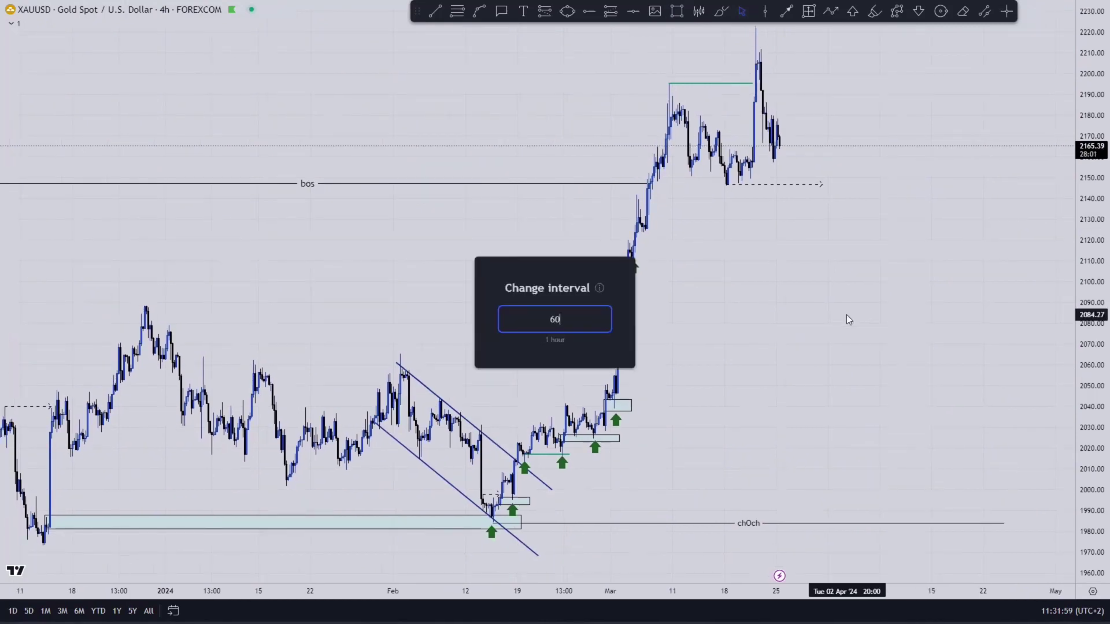
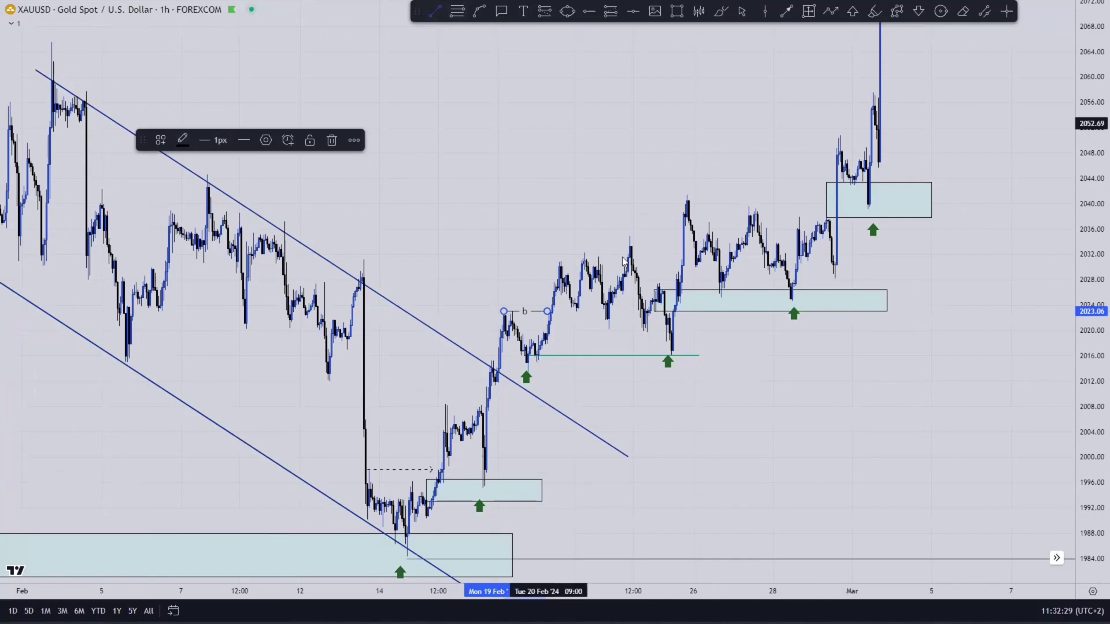
- Draw a thin black horizontal line at about 2031 from the 20 February high to 22 February
left_click(561, 261)
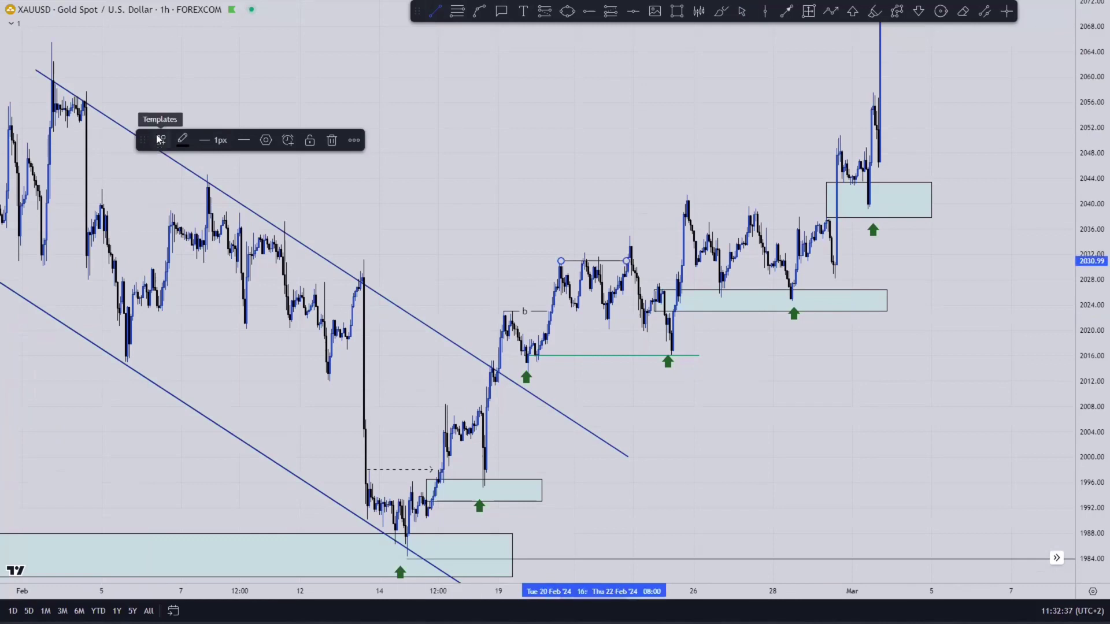
left_click(159, 140)
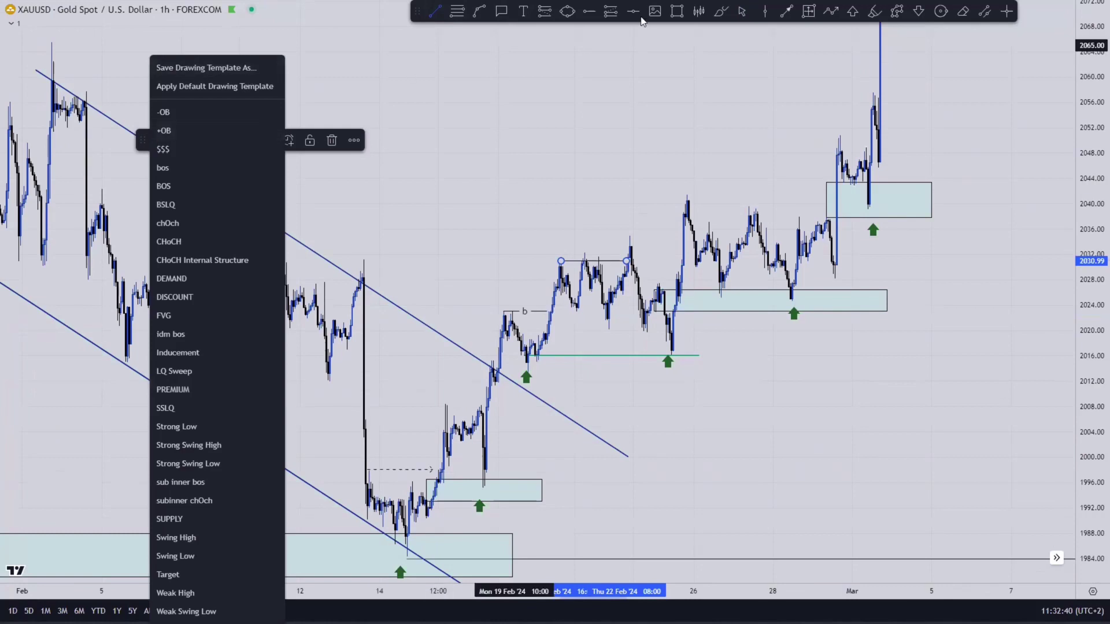
key("Escape")
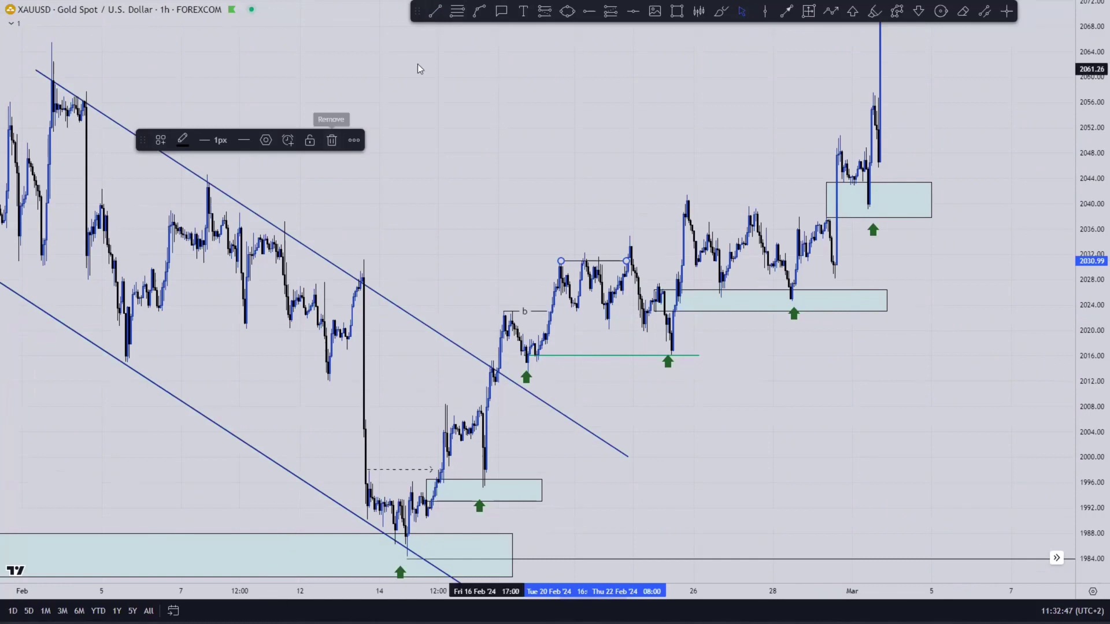
- Draw a horizontal line at 2034.91 from the 22 February high to 23 February and apply the sub inner bos template
left_click(650, 132)
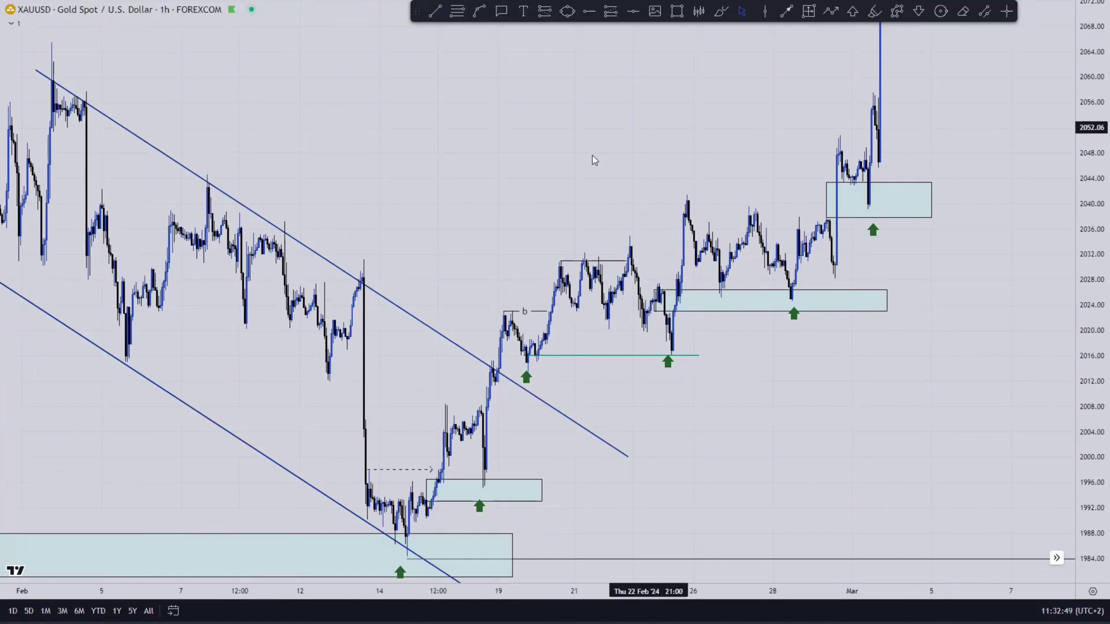
left_click_drag(599, 269, 509, 304)
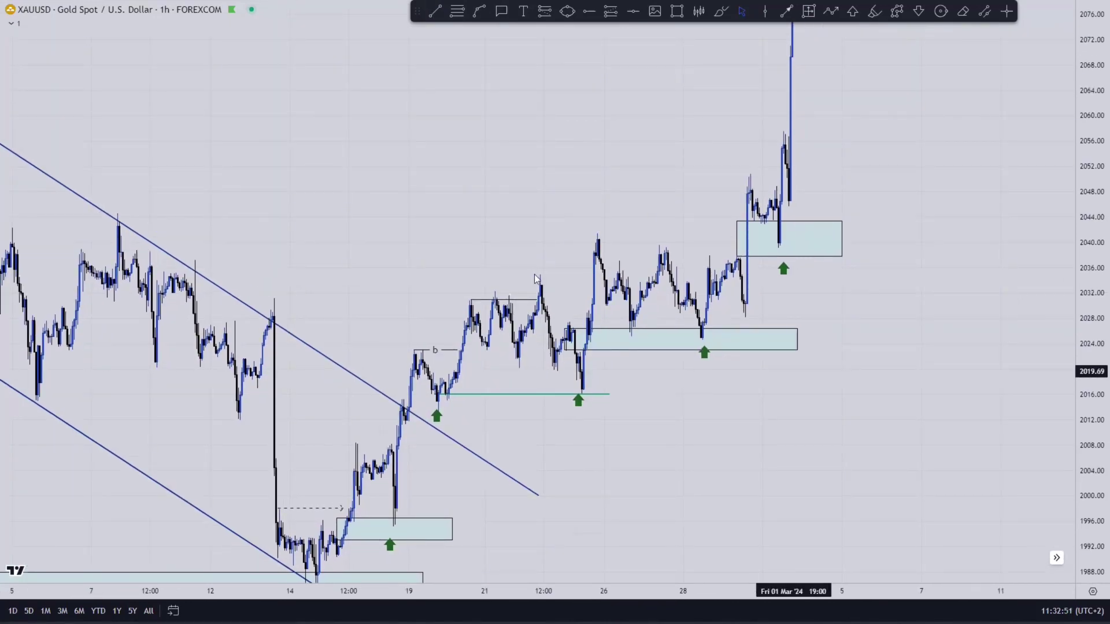
key("alt+t")
left_click(525, 279)
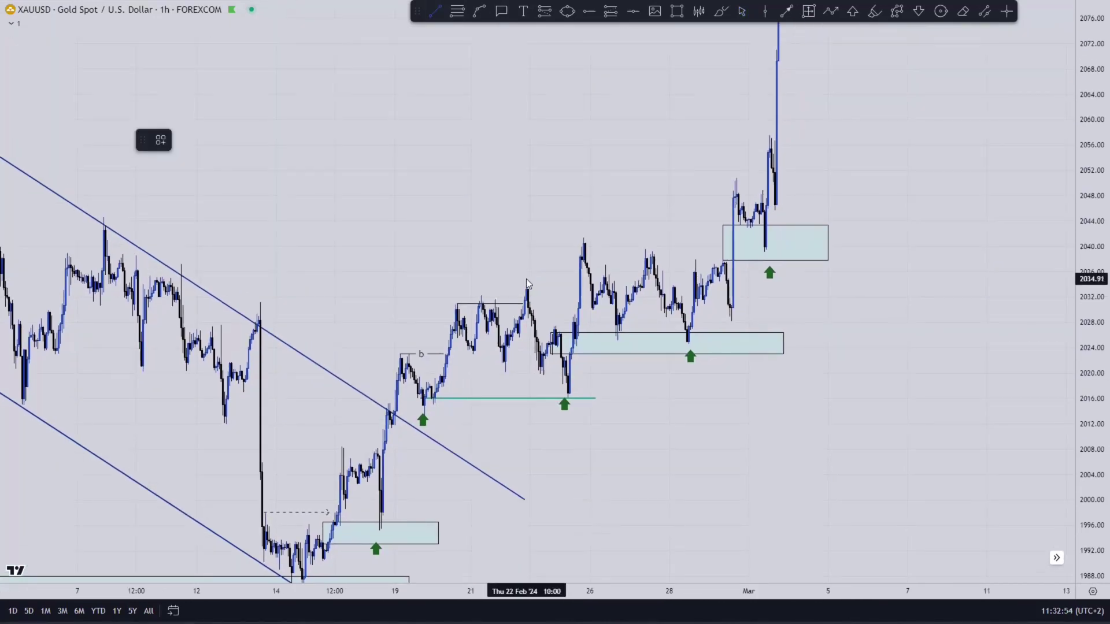
left_click(577, 280)
left_click(160, 140)
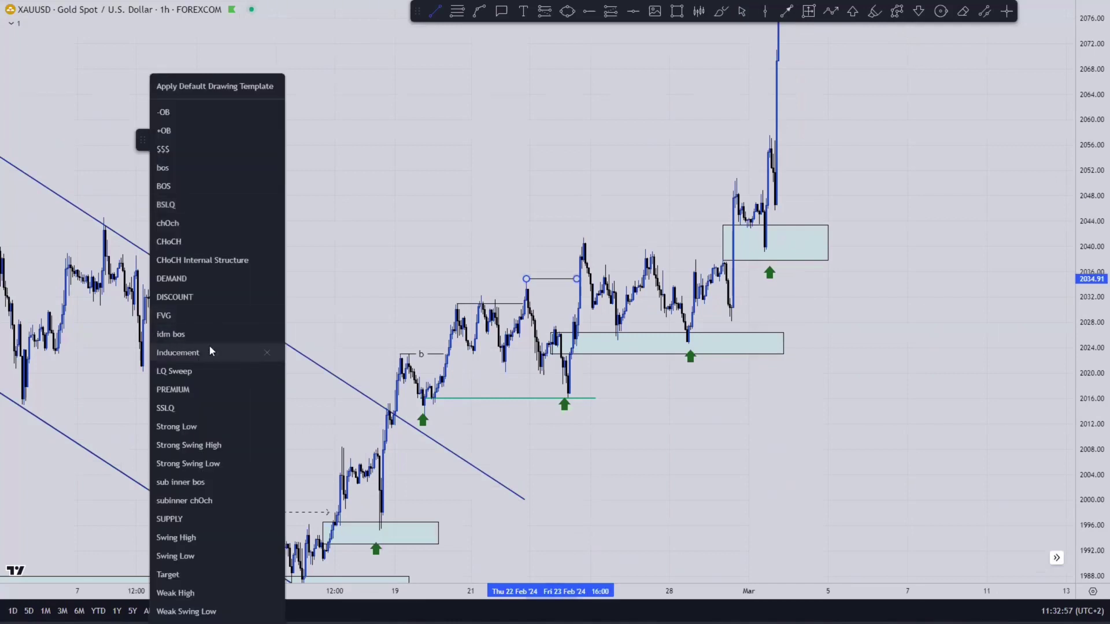
left_click(203, 482)
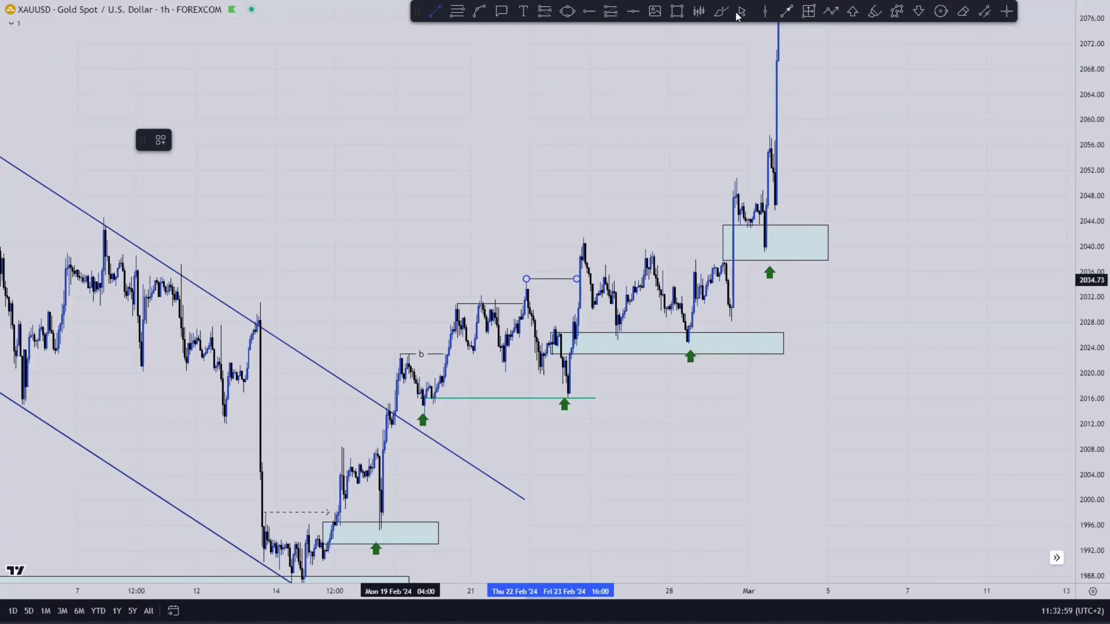
- Trace the 6 to 12 March price swings with a red zigzag path and delete the path
left_click_drag(930, 272, 595, 496)
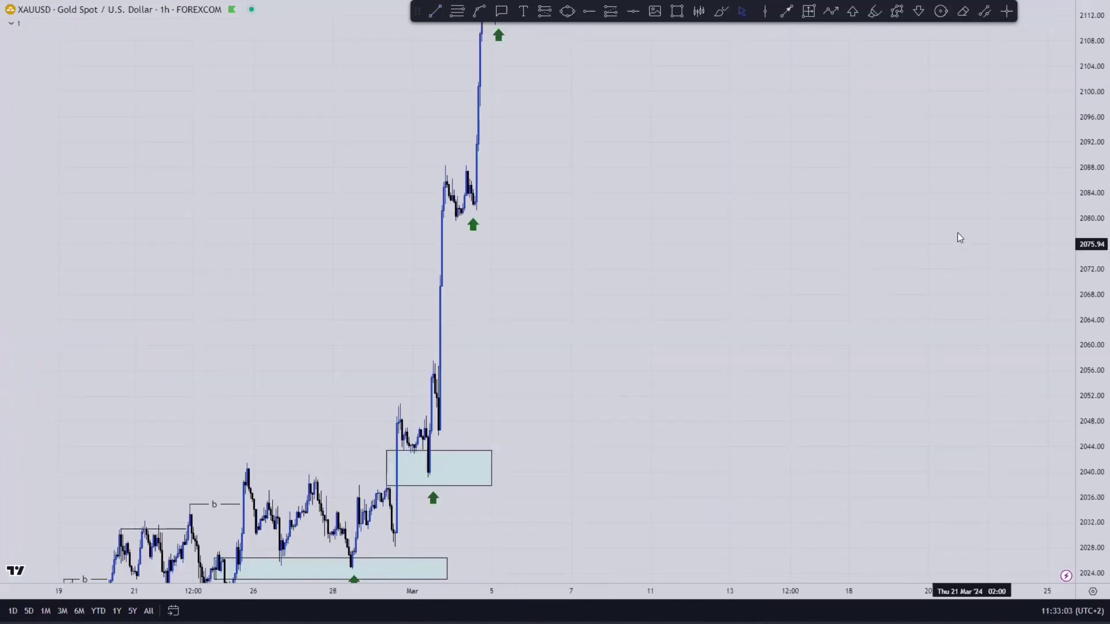
left_click_drag(1090, 232, 983, 300)
left_click_drag(889, 312, 834, 429)
left_click_drag(837, 254, 567, 432)
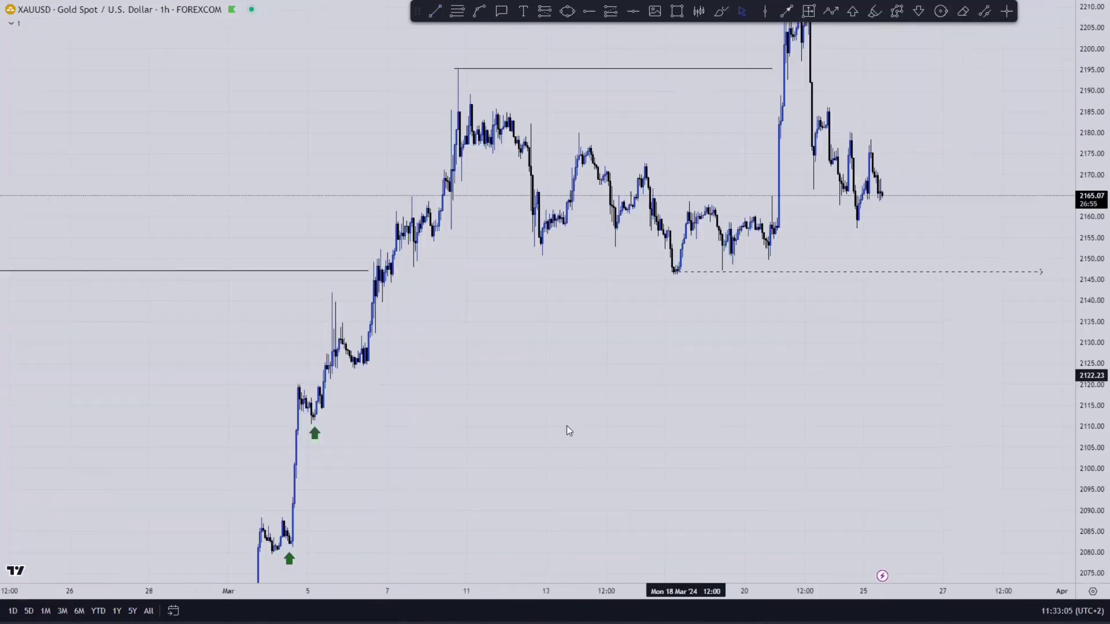
left_click_drag(916, 213, 809, 262)
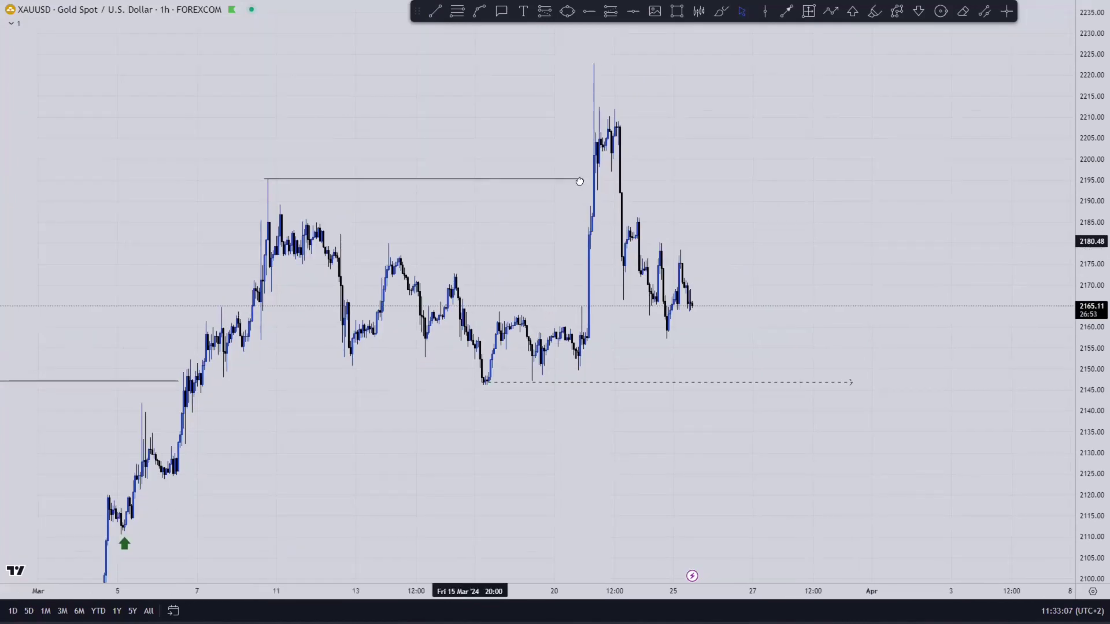
left_click_drag(467, 254, 589, 196)
left_click_drag(848, 146, 812, 189)
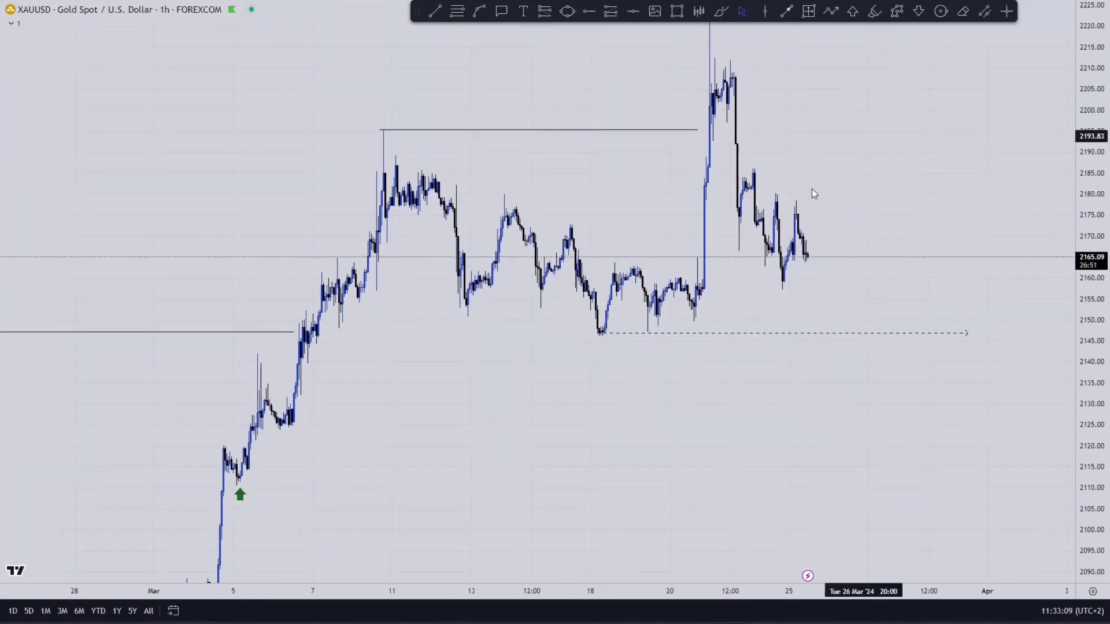
left_click(786, 11)
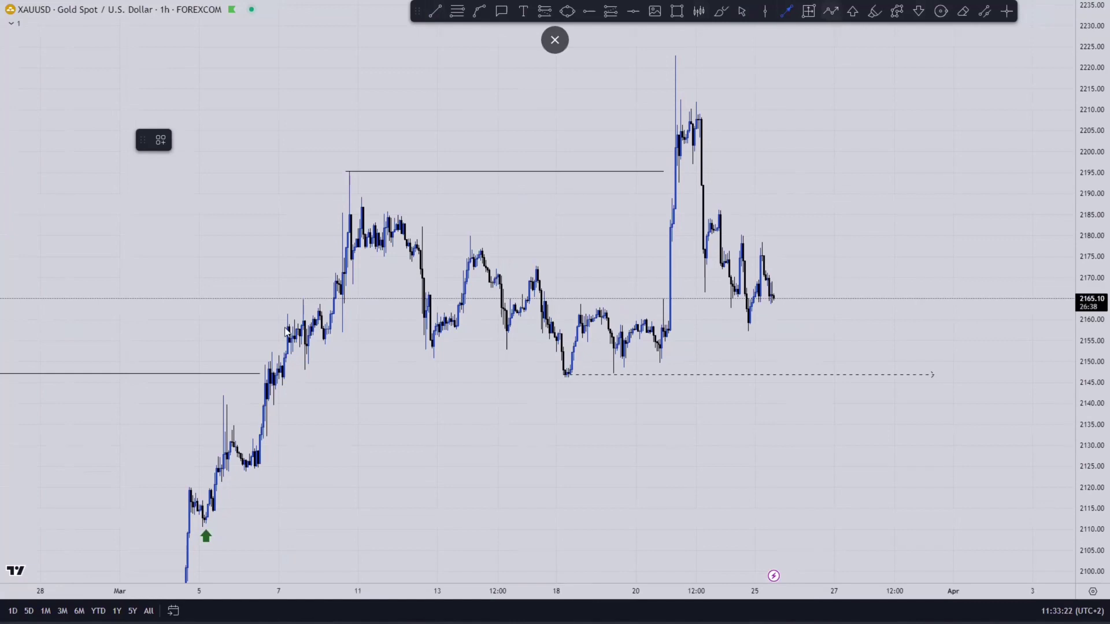
left_click(262, 402)
left_click(295, 298)
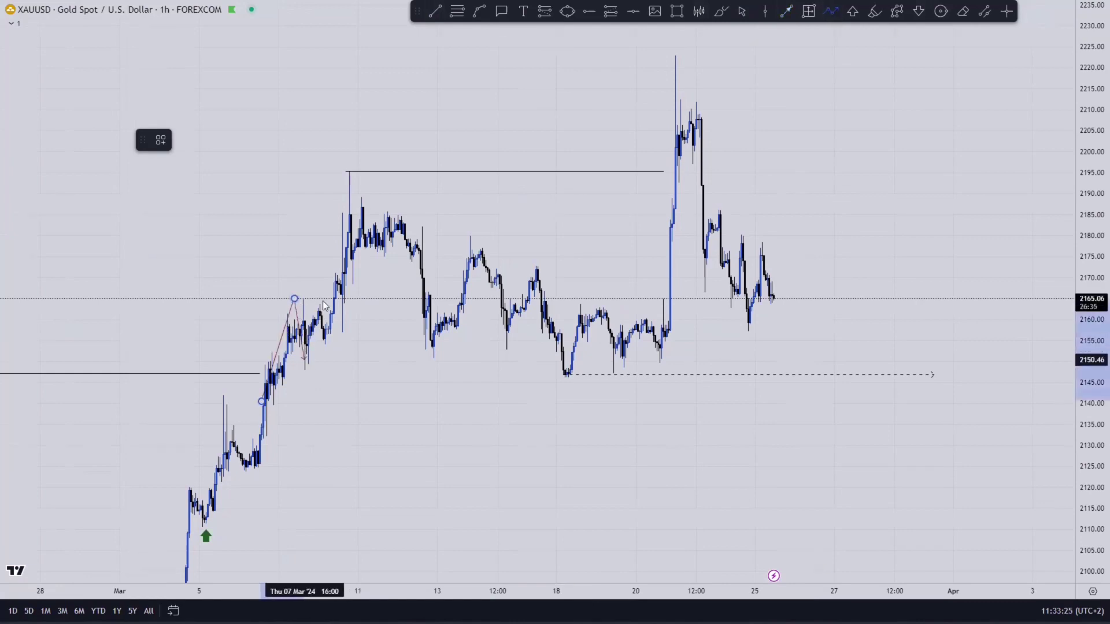
left_click(304, 359)
left_click(321, 337)
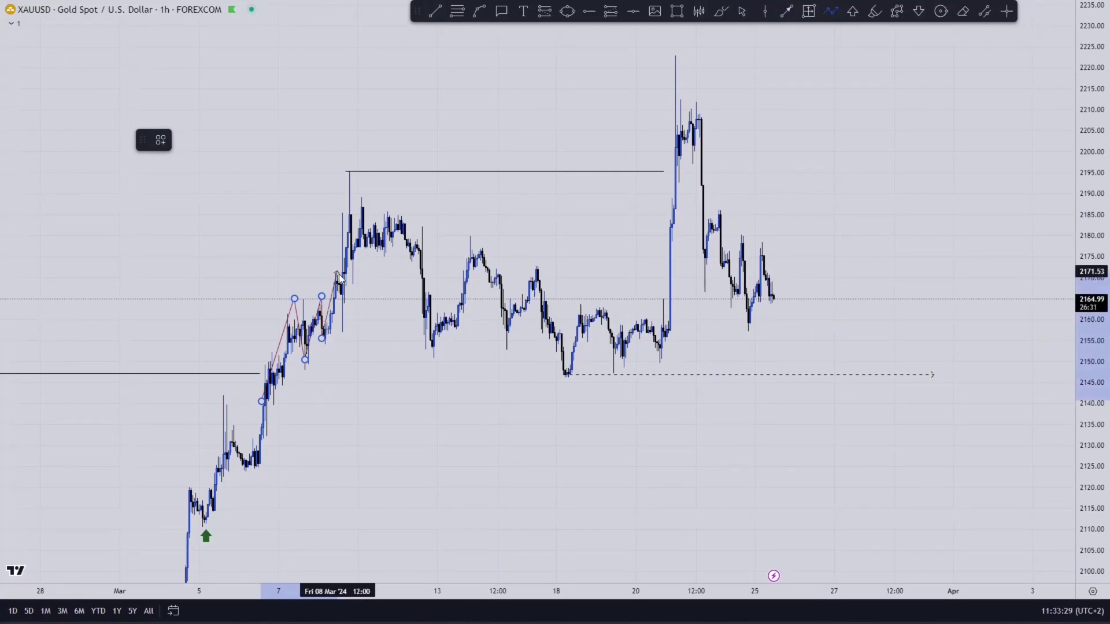
left_click(337, 272)
left_click(338, 333)
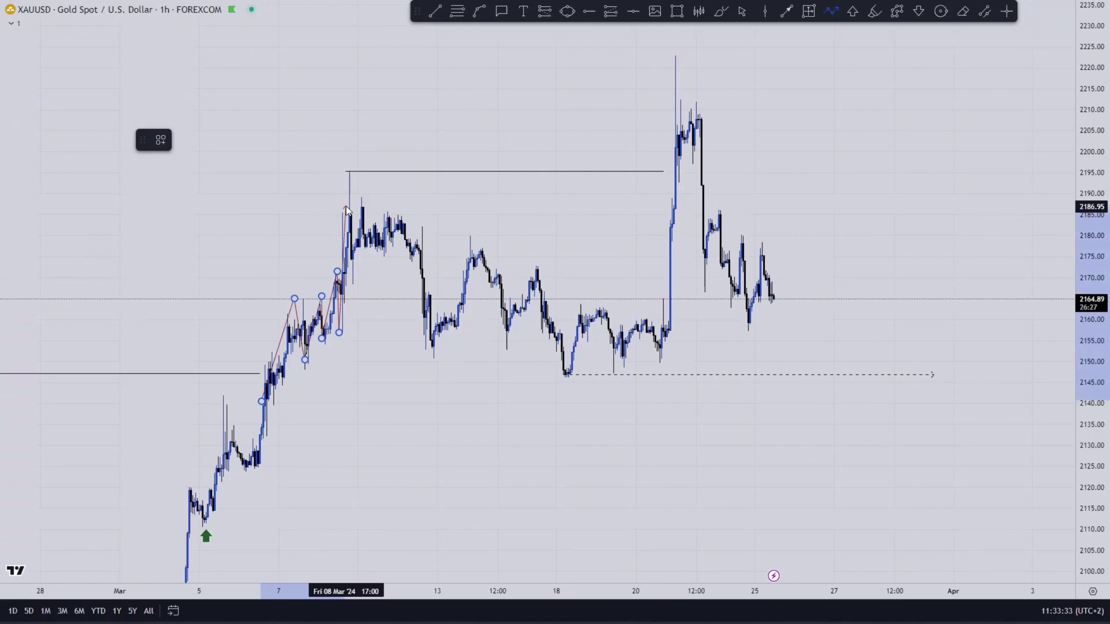
left_click(345, 206)
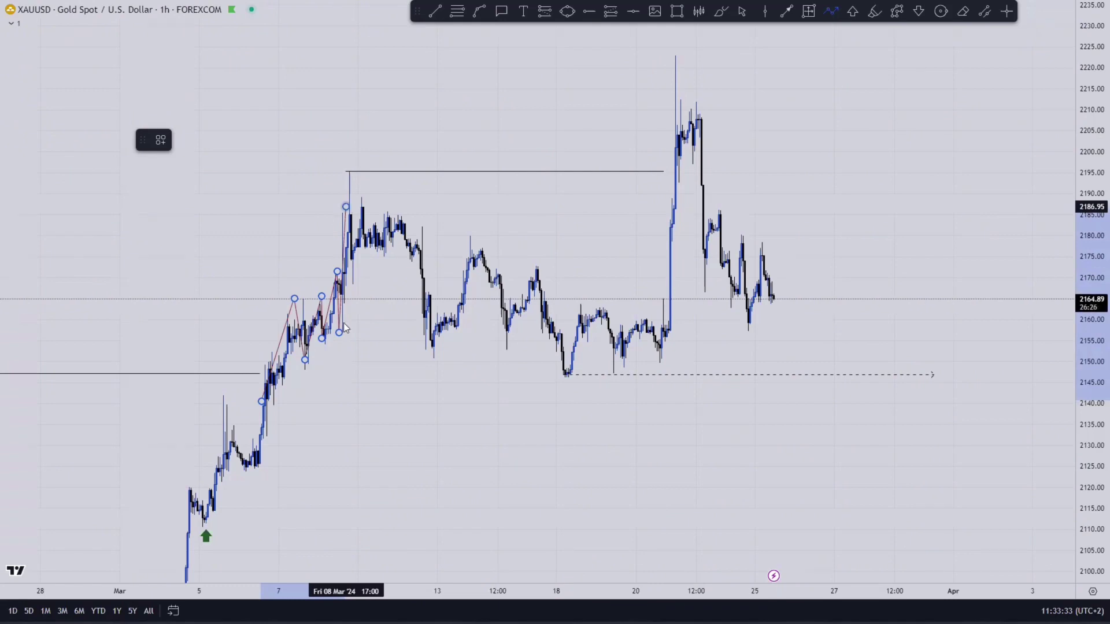
left_click(432, 357)
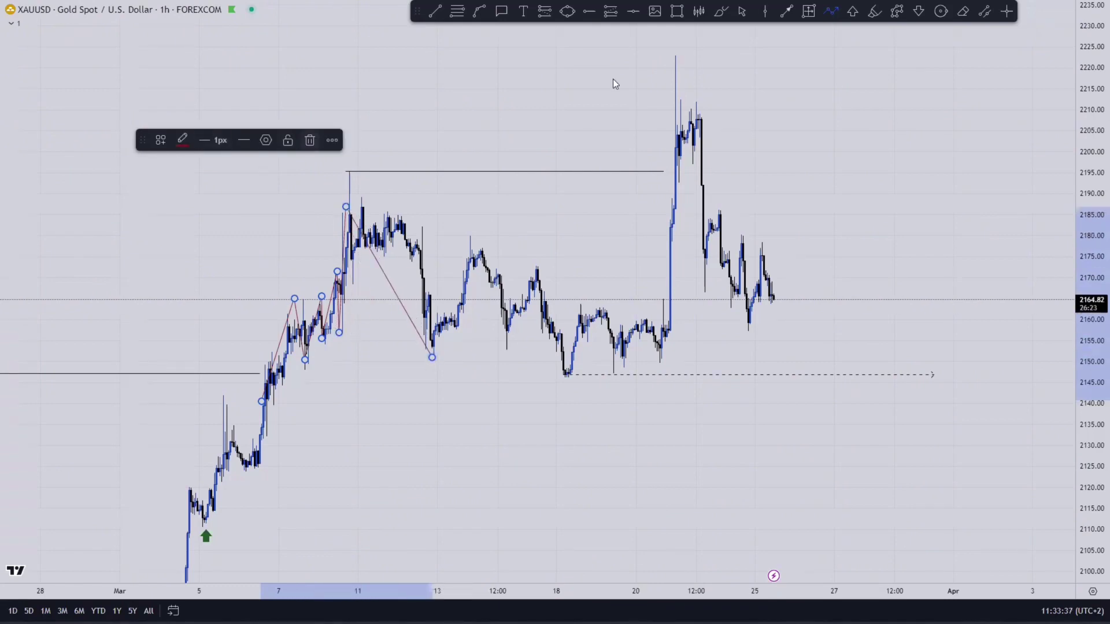
left_click(316, 140)
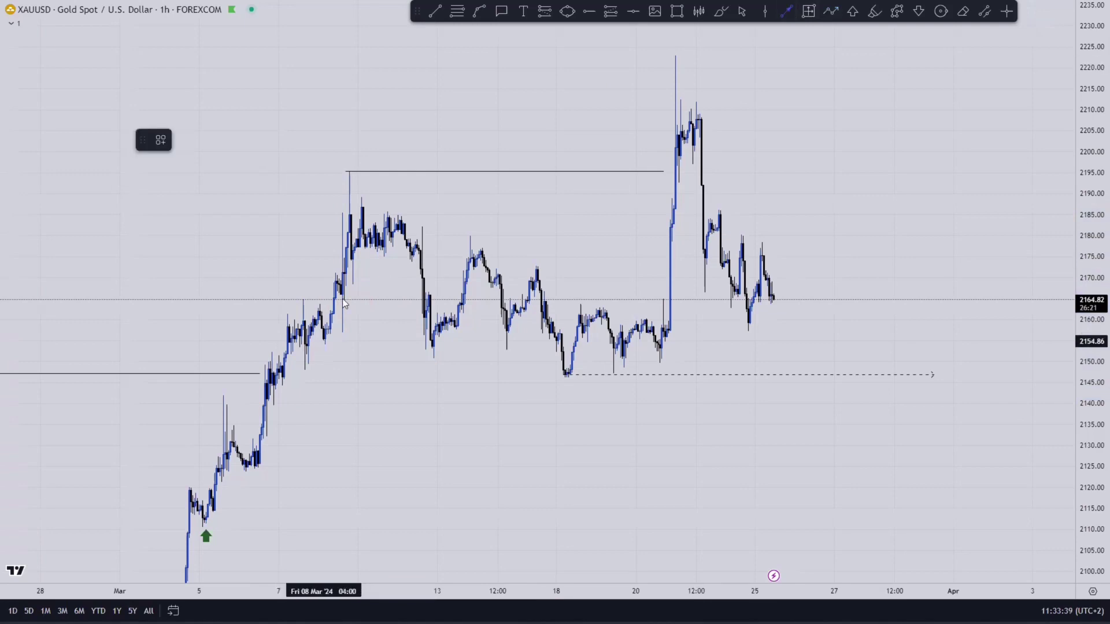
- Draw a dashed horizontal arrow at about 2156.93 from the 8 March low to 12 March
left_click(341, 332)
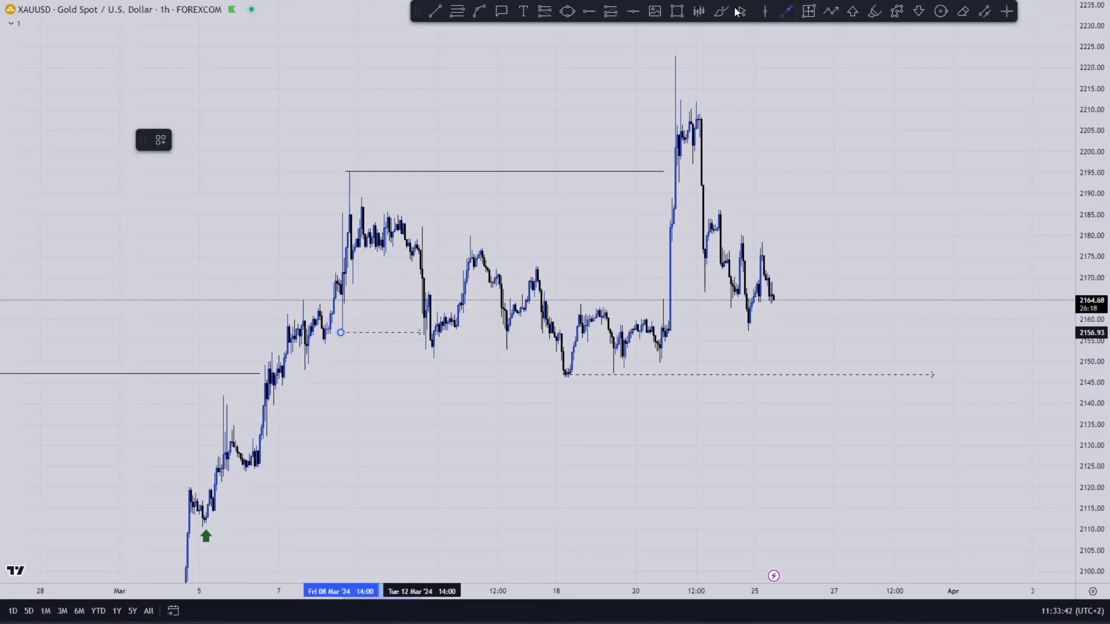
left_click_drag(848, 130, 775, 168)
left_click_drag(1091, 208, 1092, 116)
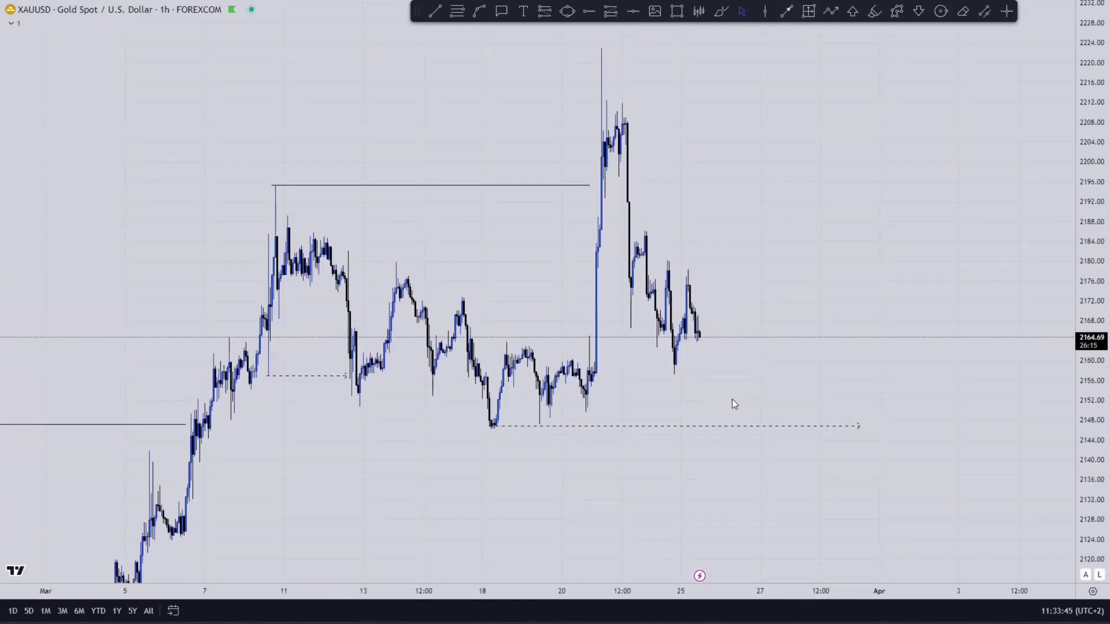
- Replace the dashed arrow at the 18 March low with a horizontal line at 2146.15 to 27 March, using the chOch template
left_click(730, 434)
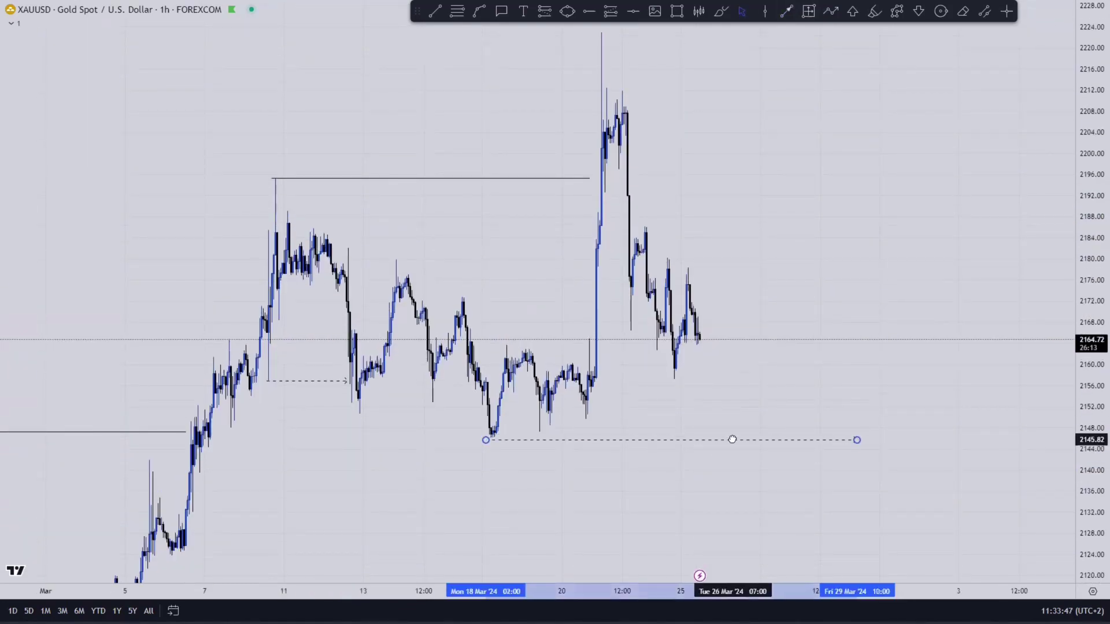
left_click_drag(732, 439, 732, 439)
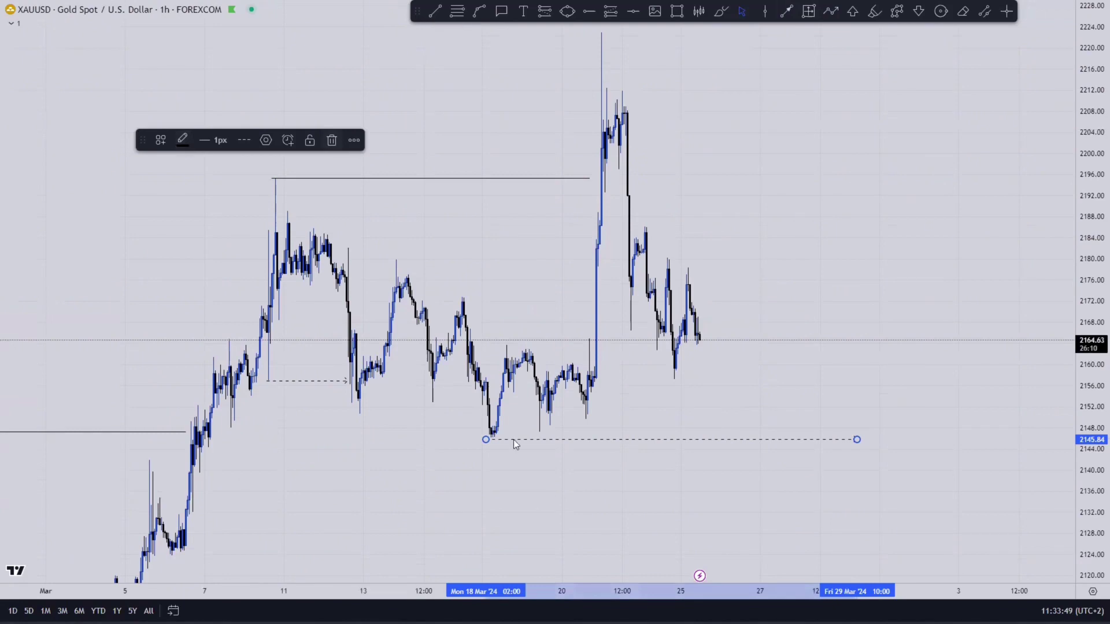
left_click(492, 438)
left_click(786, 408, "shift")
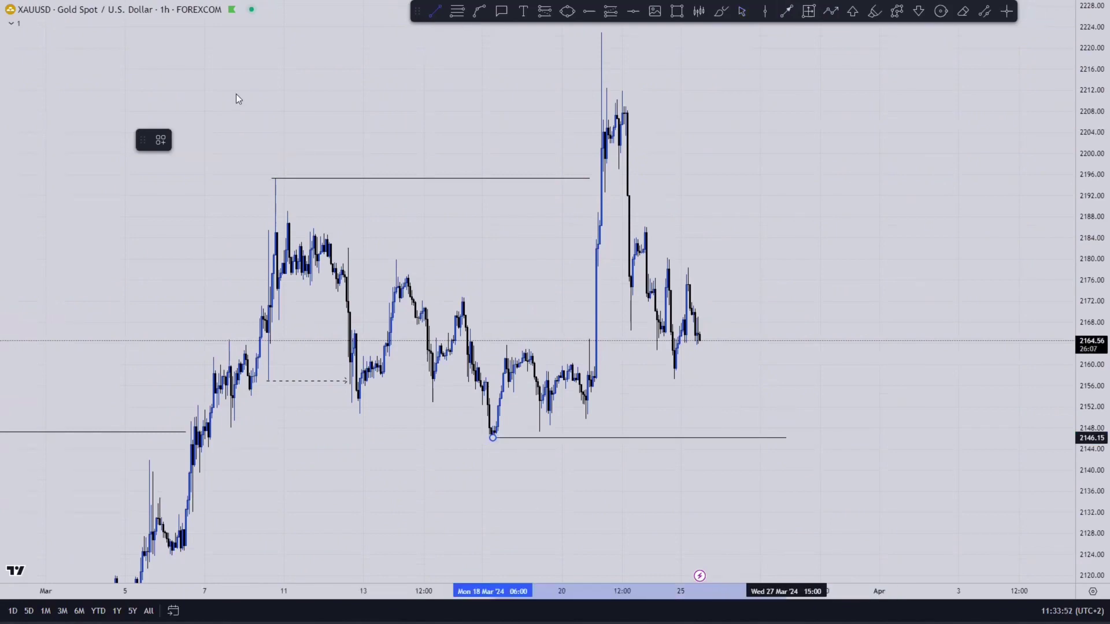
left_click(160, 139)
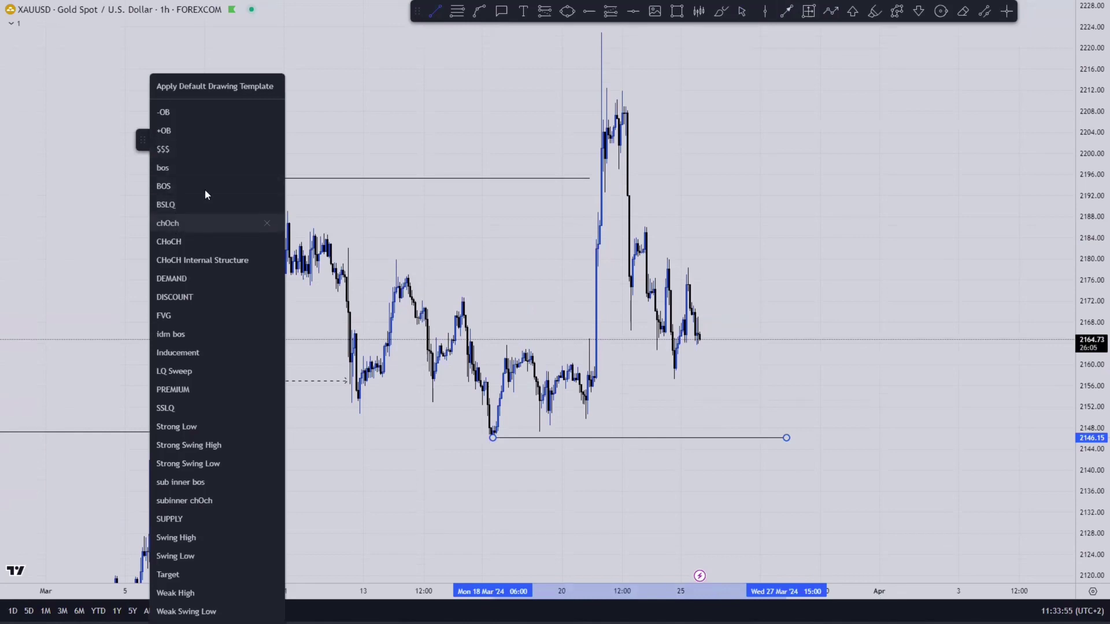
left_click(738, 164)
- Draw a demand zone rectangle from about 2131.52 down to 2122.04, spanning 6 March to 28 March
scroll(730, 165, "up", 1)
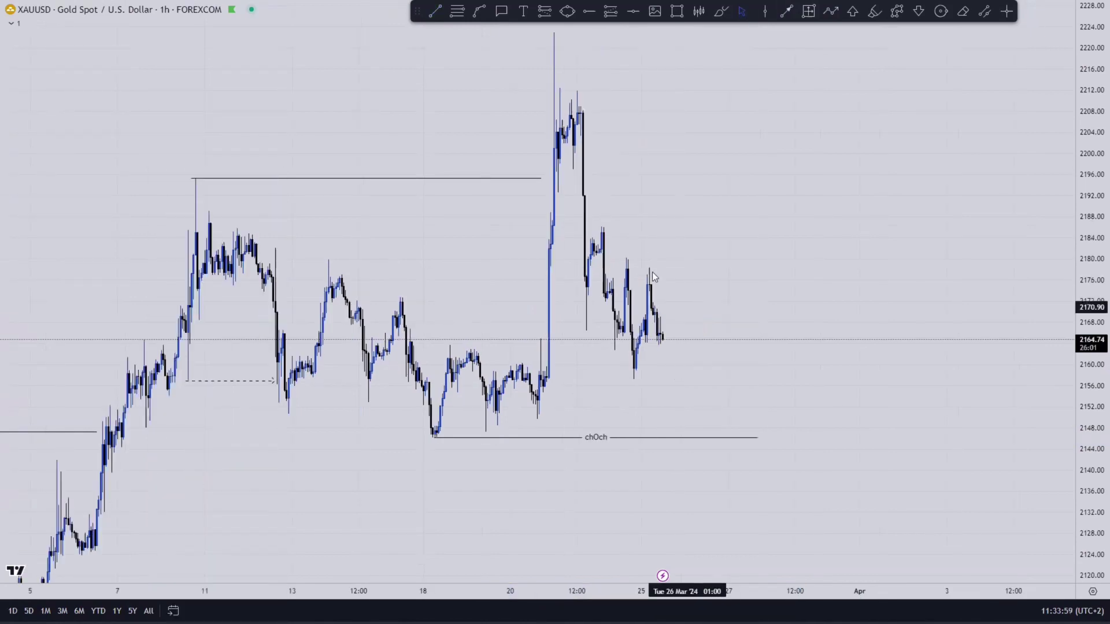
left_click_drag(624, 263, 689, 244)
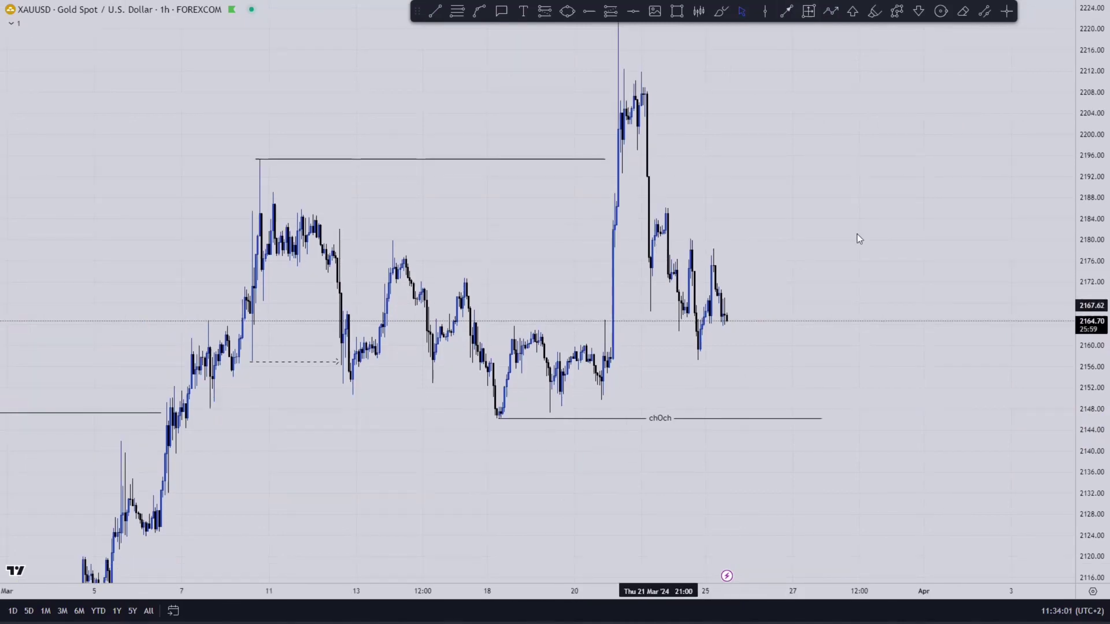
left_click_drag(857, 237, 834, 169)
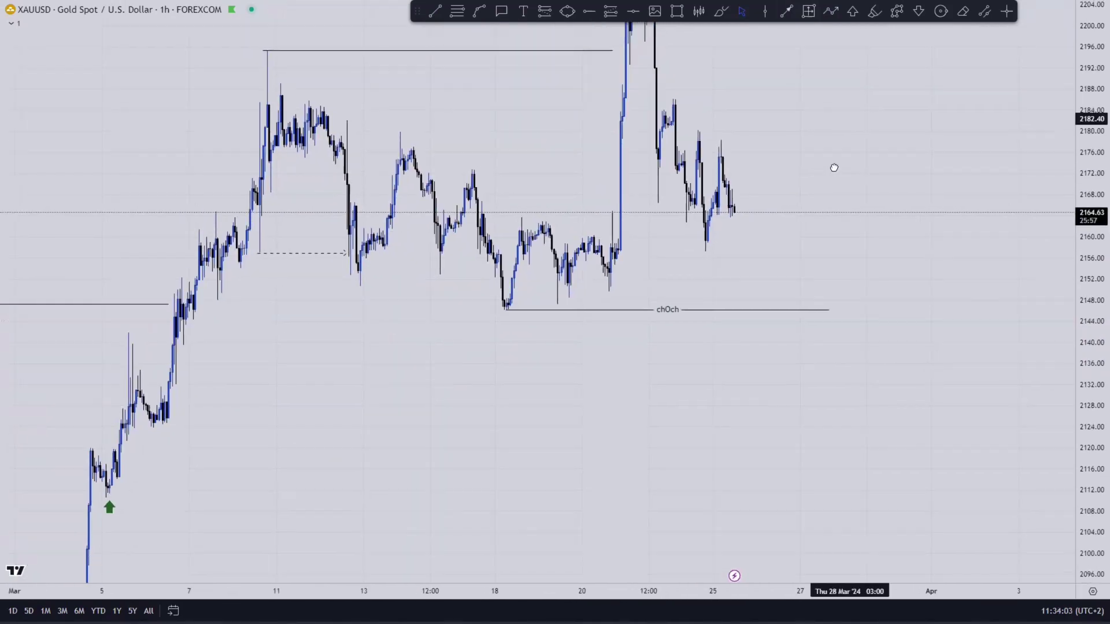
left_click_drag(1093, 312, 1093, 357)
left_click_drag(888, 405, 901, 387)
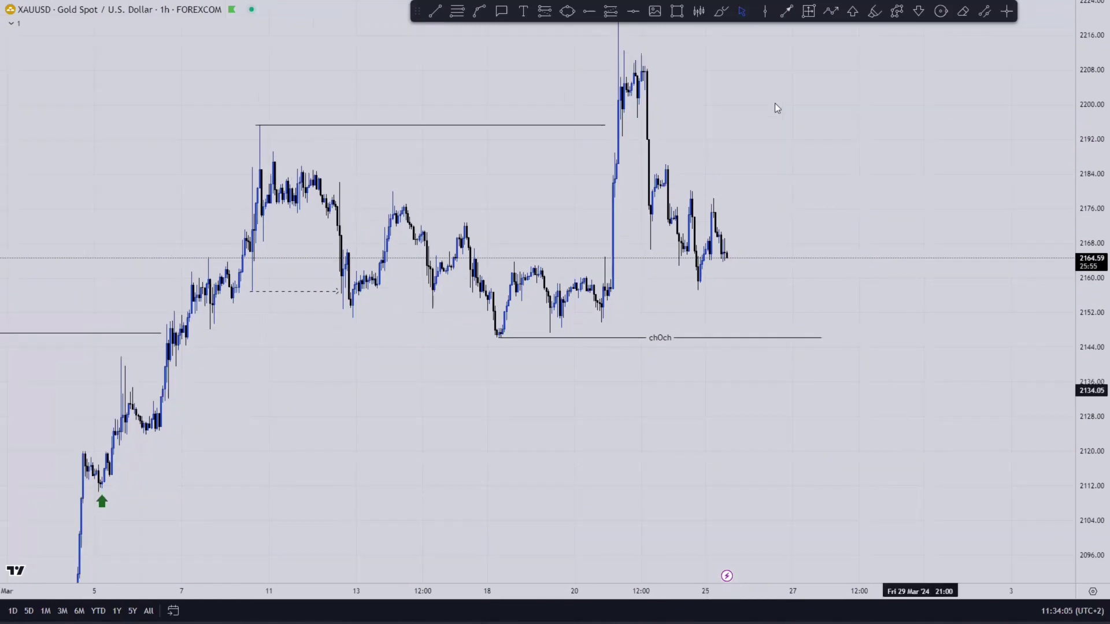
key("alt+shift+r")
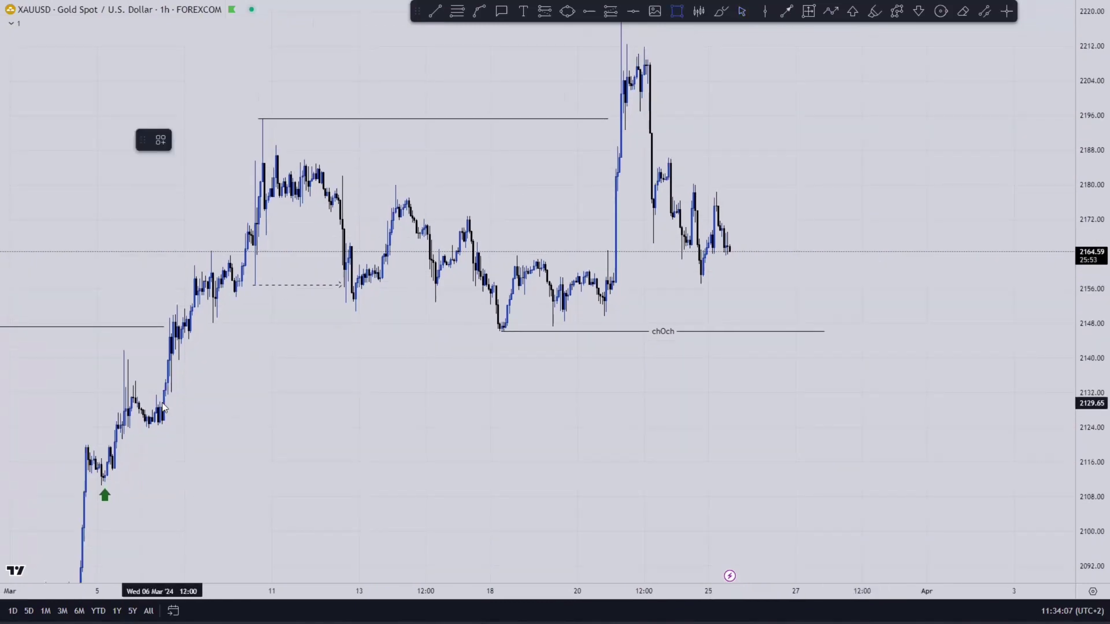
left_click(162, 395)
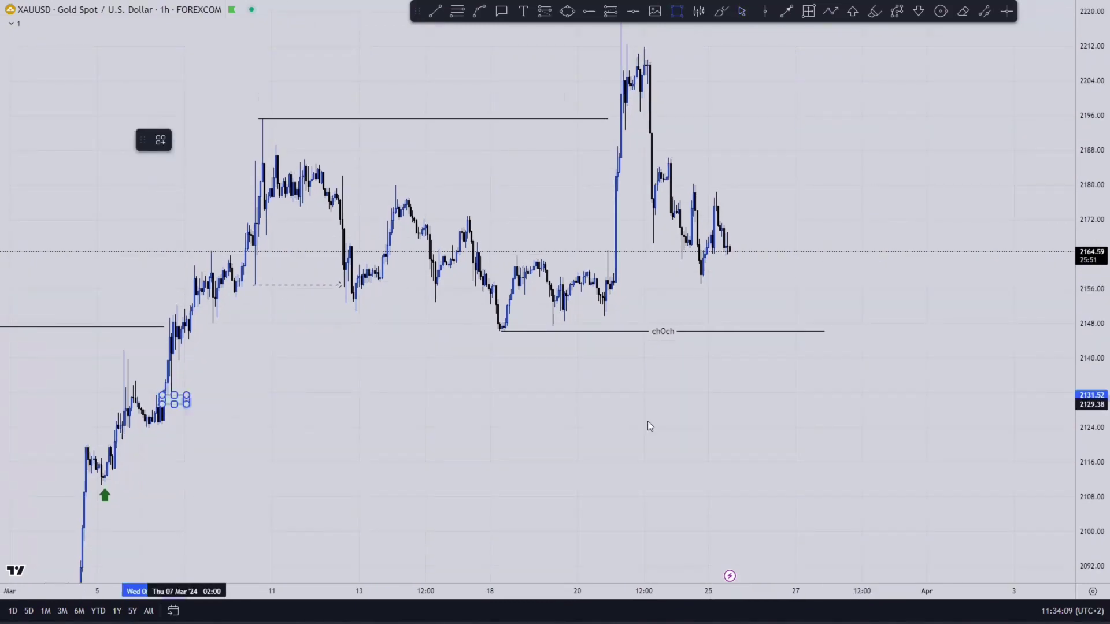
left_click(799, 431)
left_click(856, 435)
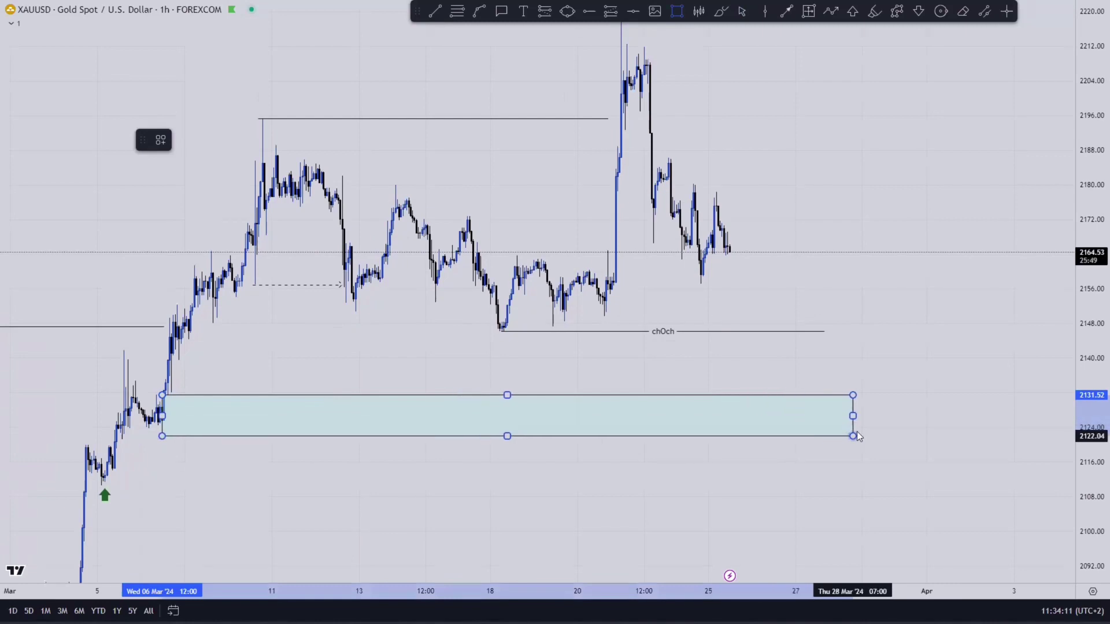
- Draw a supply zone rectangle between about 2205.03 and 2211.83, from 21 March to 1 April
left_click_drag(767, 128, 711, 137)
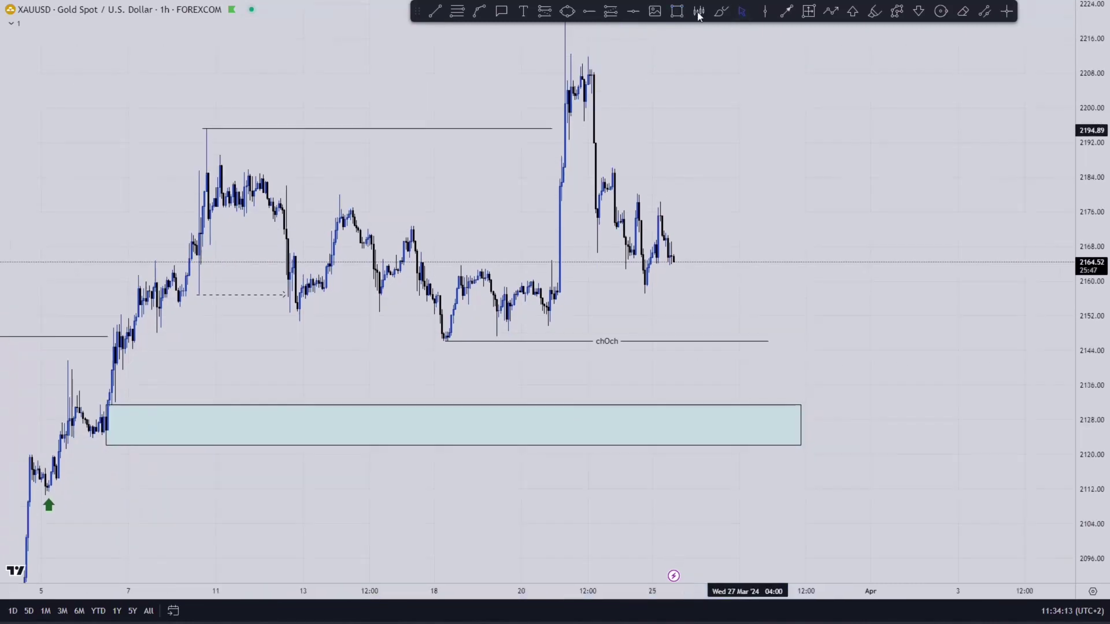
key("alt+shift+r")
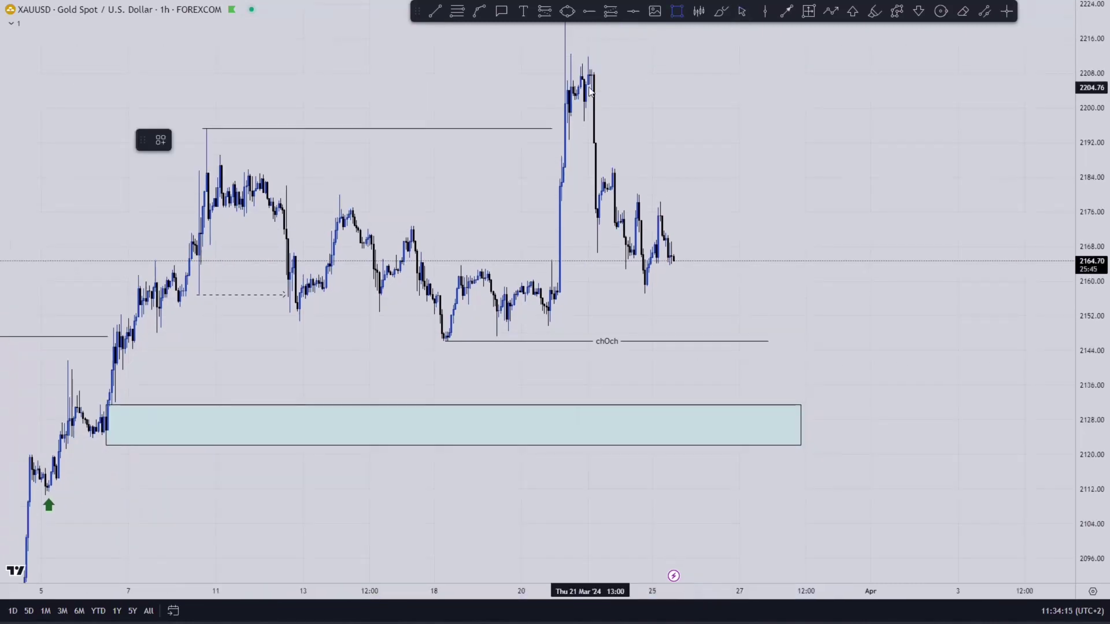
left_click(585, 86)
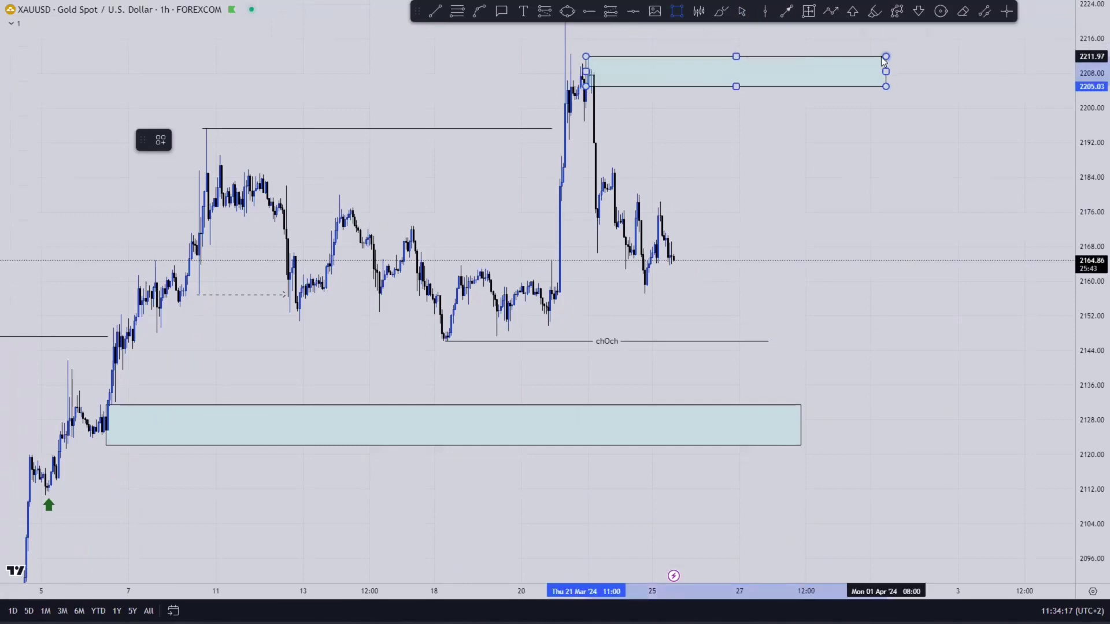
left_click(882, 57)
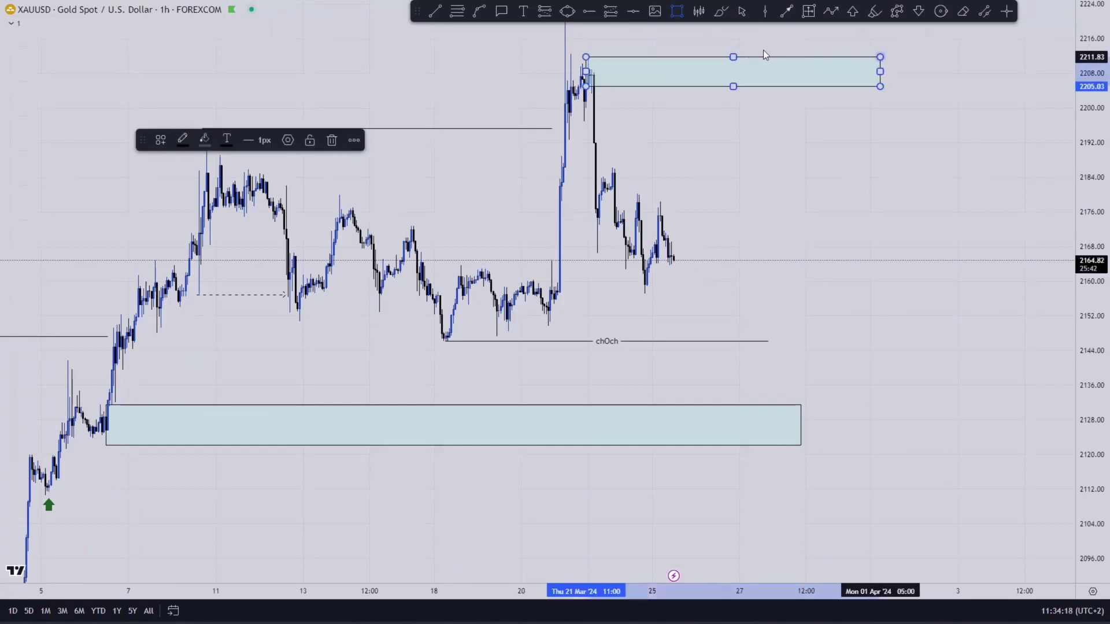
- Start a path at the 21 March high near 2208 and trace the successive price swings down to the 25 March high near 2177.55
left_click_drag(795, 228, 825, 242)
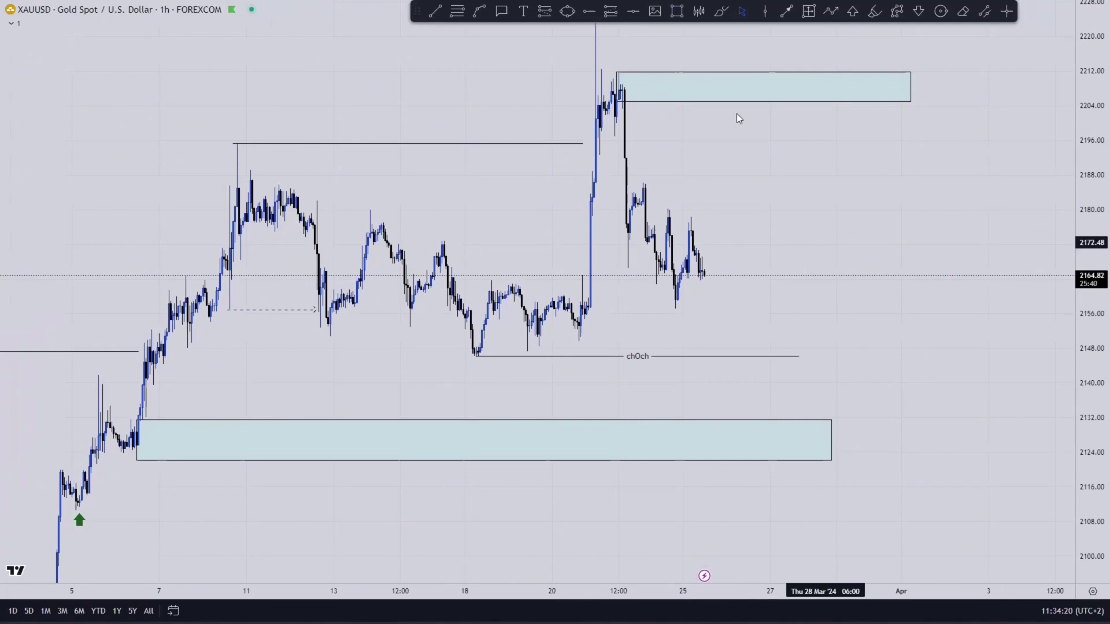
key("alt+t")
left_click(626, 86)
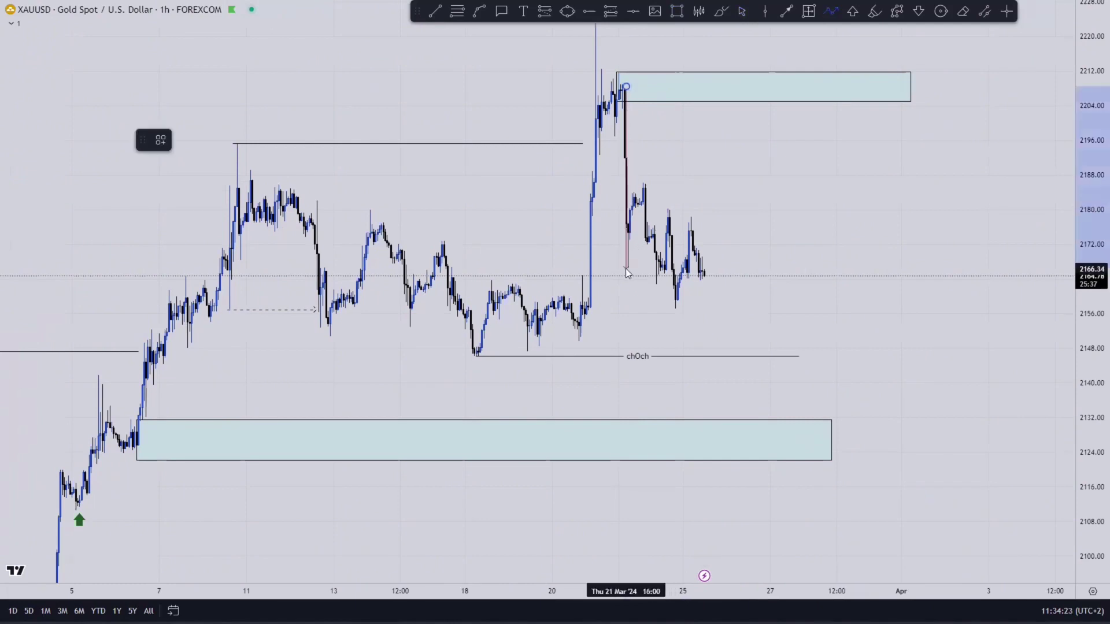
left_click(626, 268)
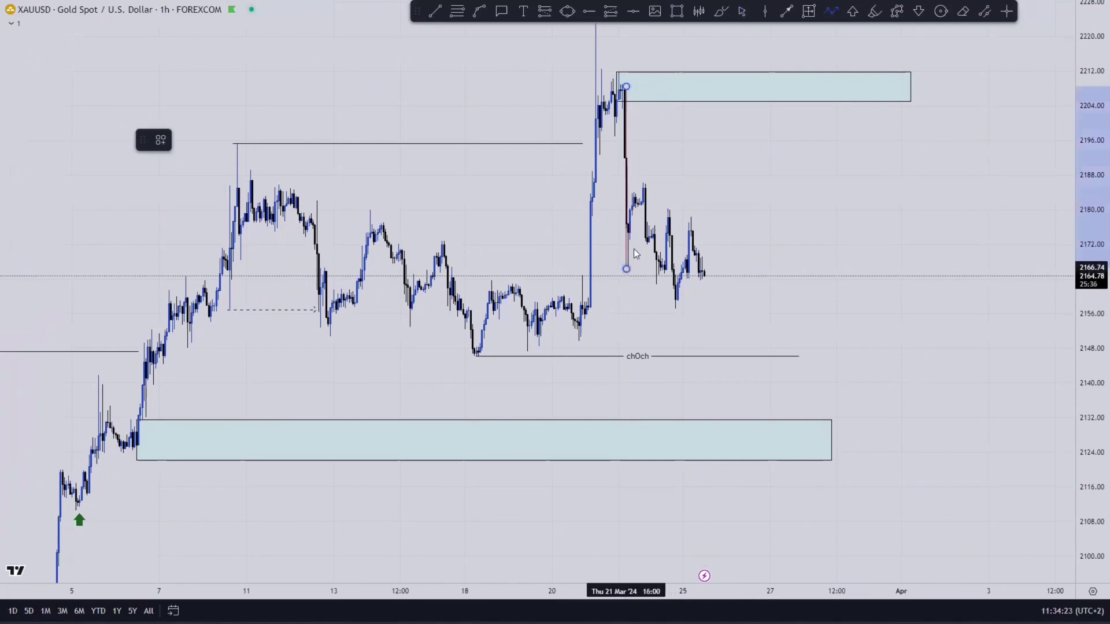
left_click(656, 285)
left_click(669, 209)
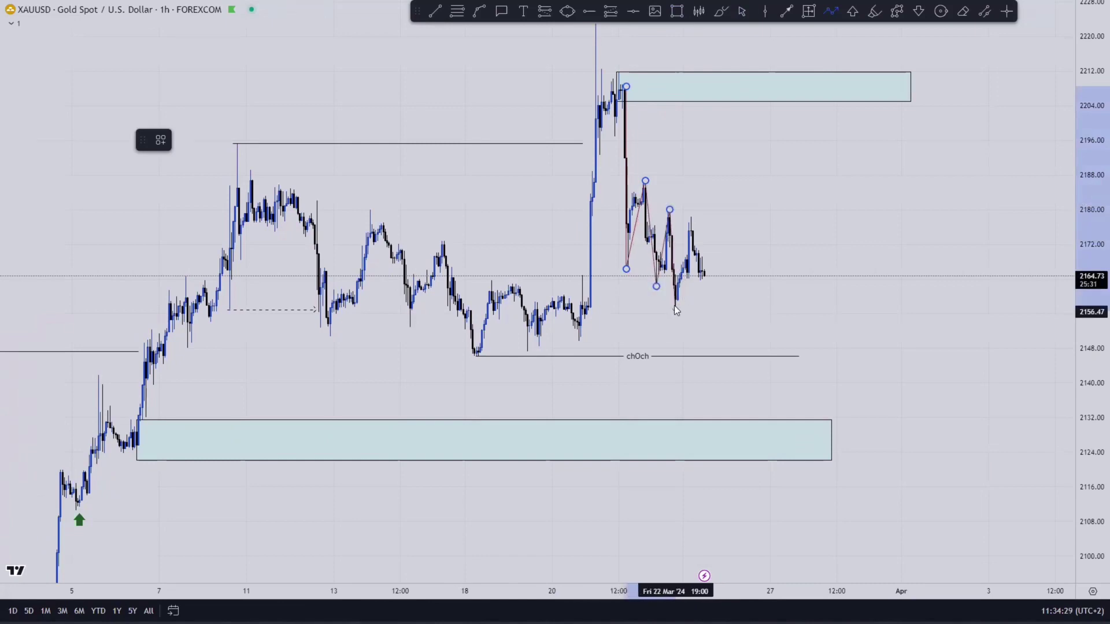
left_click(674, 308)
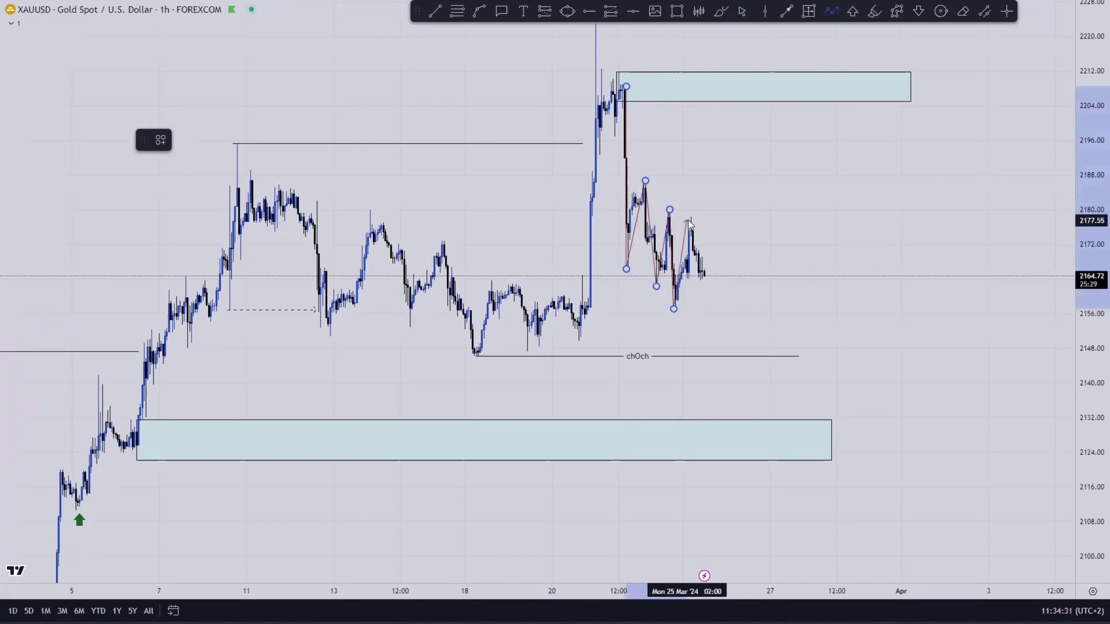
left_click(688, 220)
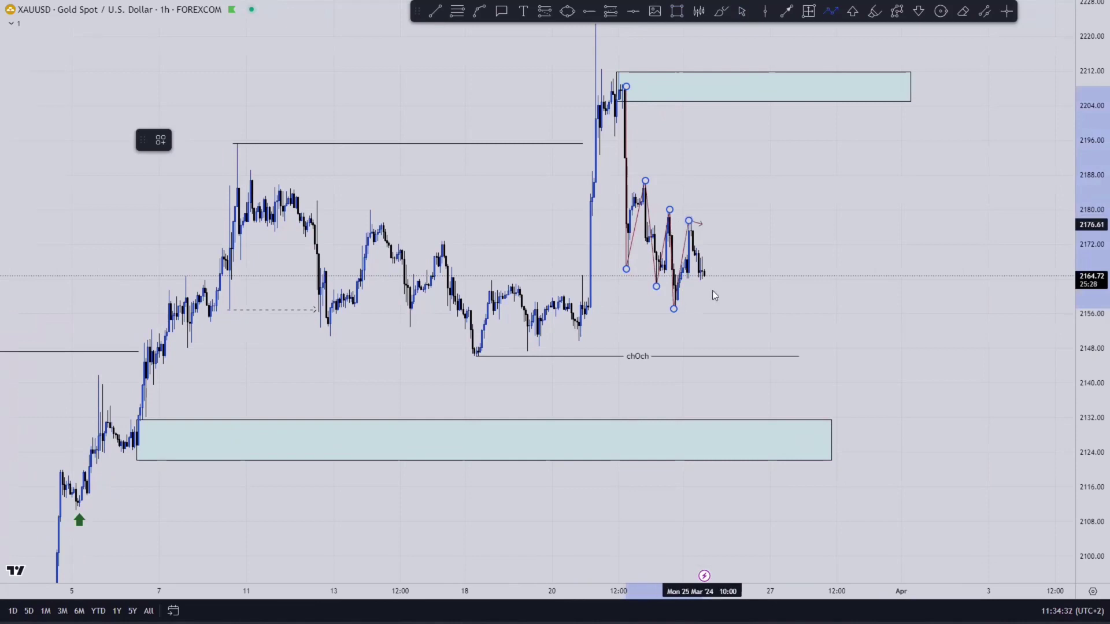
- Continue the path as a falling zigzag through the chOch level, ending in the demand zone at about 2123
left_click(706, 335)
left_click(731, 258)
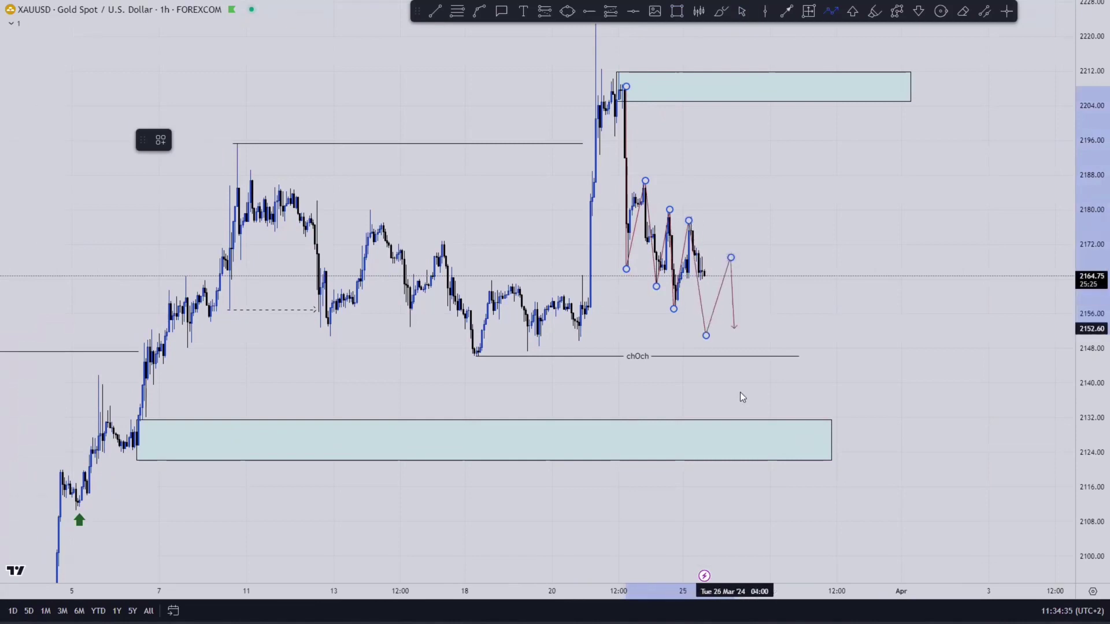
left_click(739, 392)
left_click(765, 330)
left_click(778, 436)
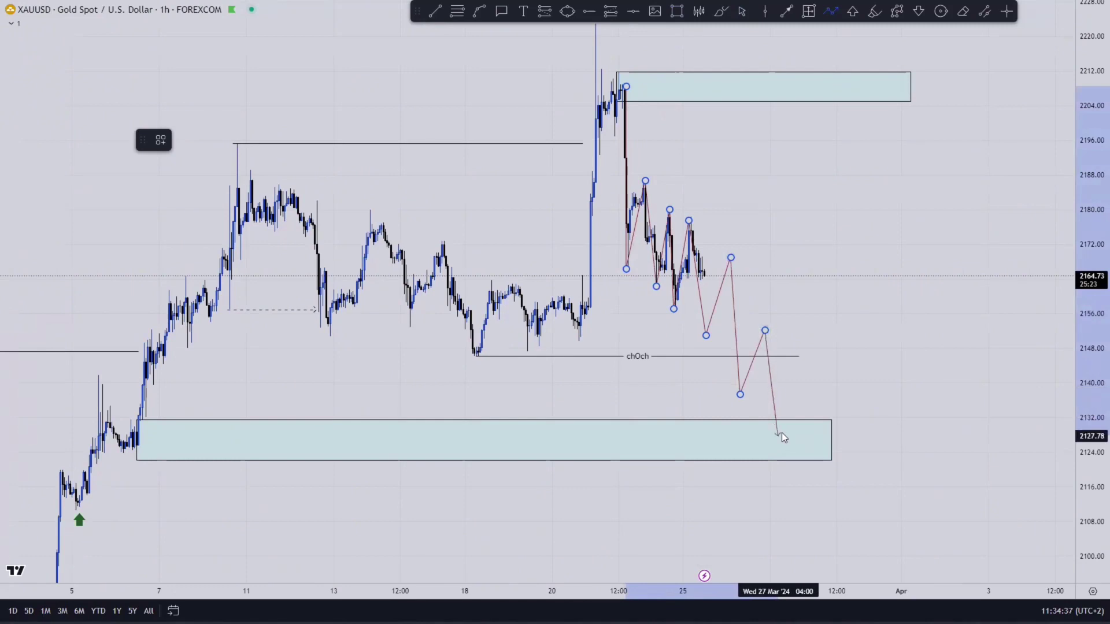
left_click(802, 374)
left_click(807, 457)
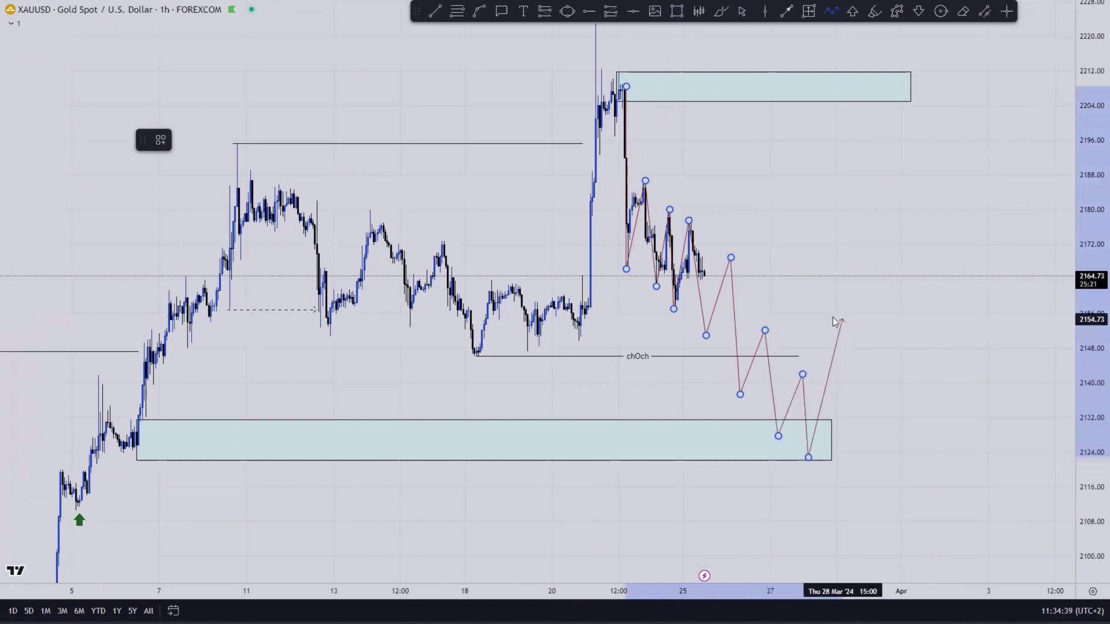
- Extend the path from the demand zone as a rising zigzag to a peak at about 2214 on 2 April
double_click(833, 317)
left_click(853, 387)
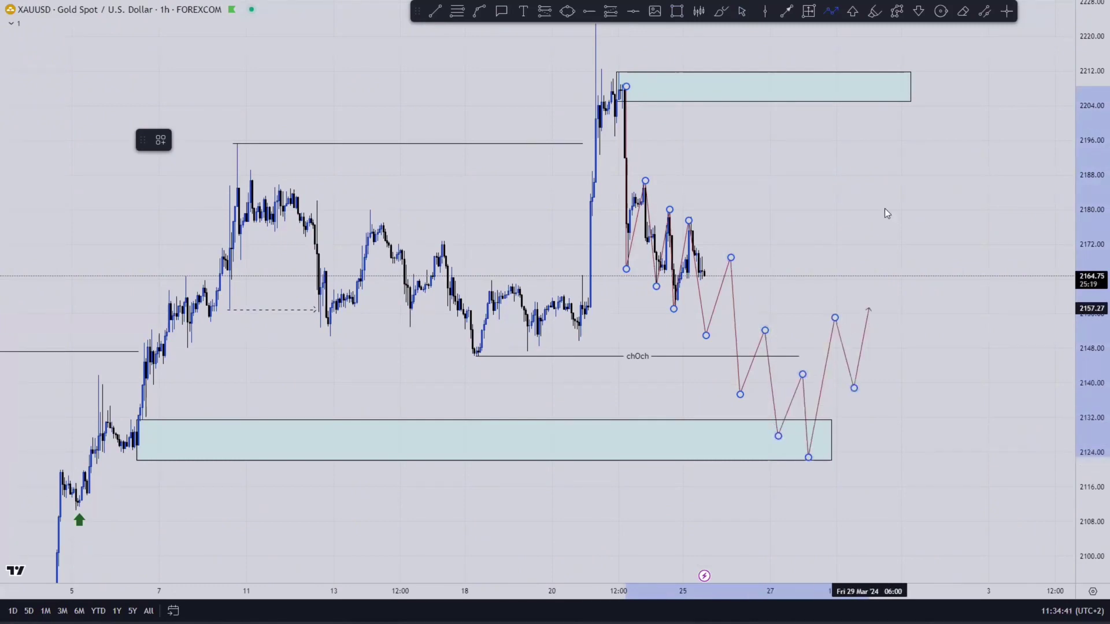
left_click(901, 252)
left_click(909, 150)
left_click(928, 185)
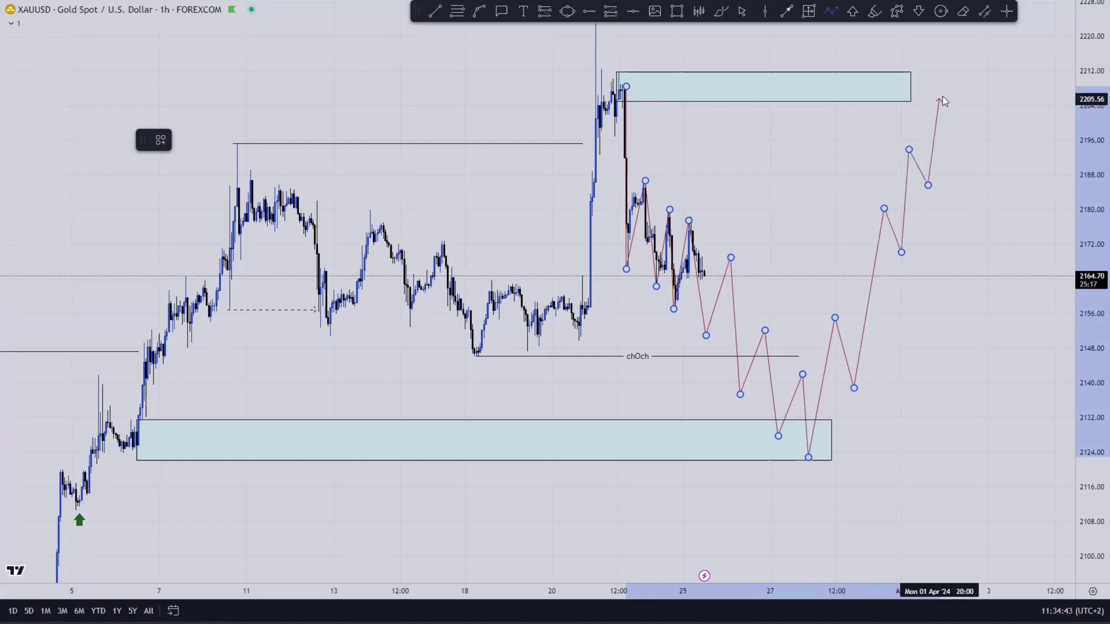
double_click(942, 94)
left_click(952, 141)
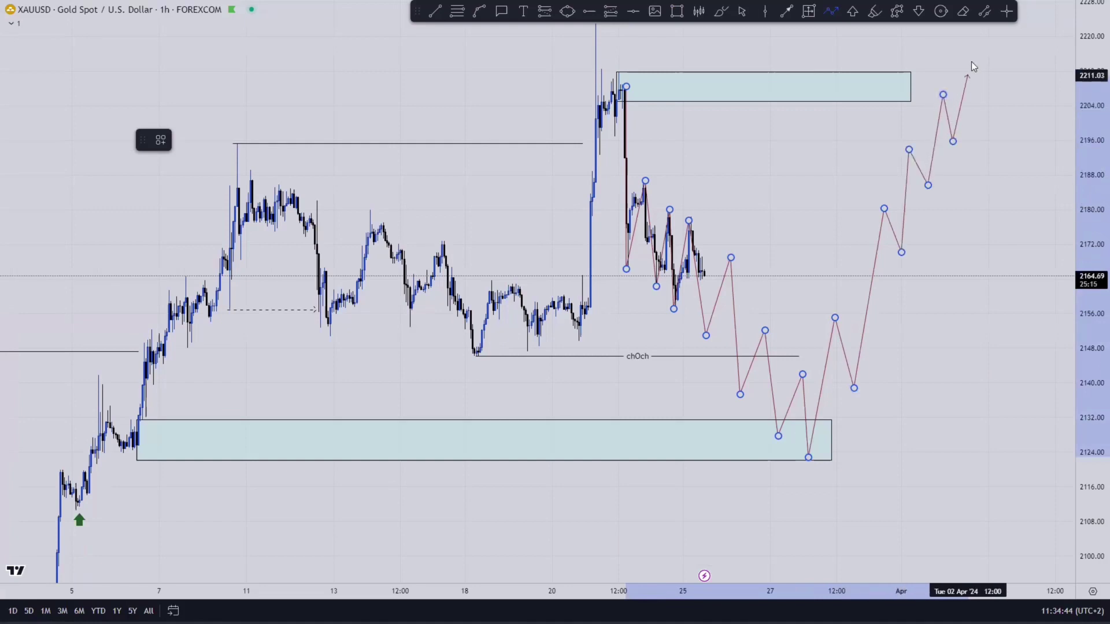
left_click(971, 60)
- Finish the path with a dip to about 2190, a lower high near 2202.76 and a final drop to about 2109
left_click(981, 166)
left_click(1000, 111)
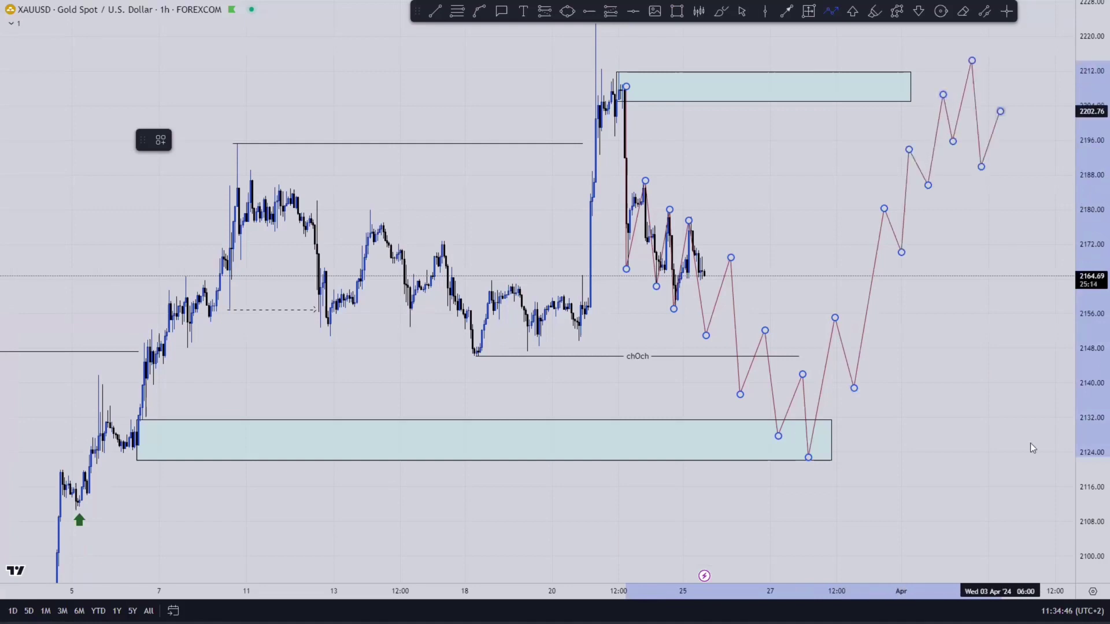
double_click(1037, 516)
- Extend the supply zone's right edge to about 2 April and lower the projected path's peak to about 2211, inside the zone
left_click_drag(969, 369, 874, 349)
left_click_drag(1090, 277, 1089, 295)
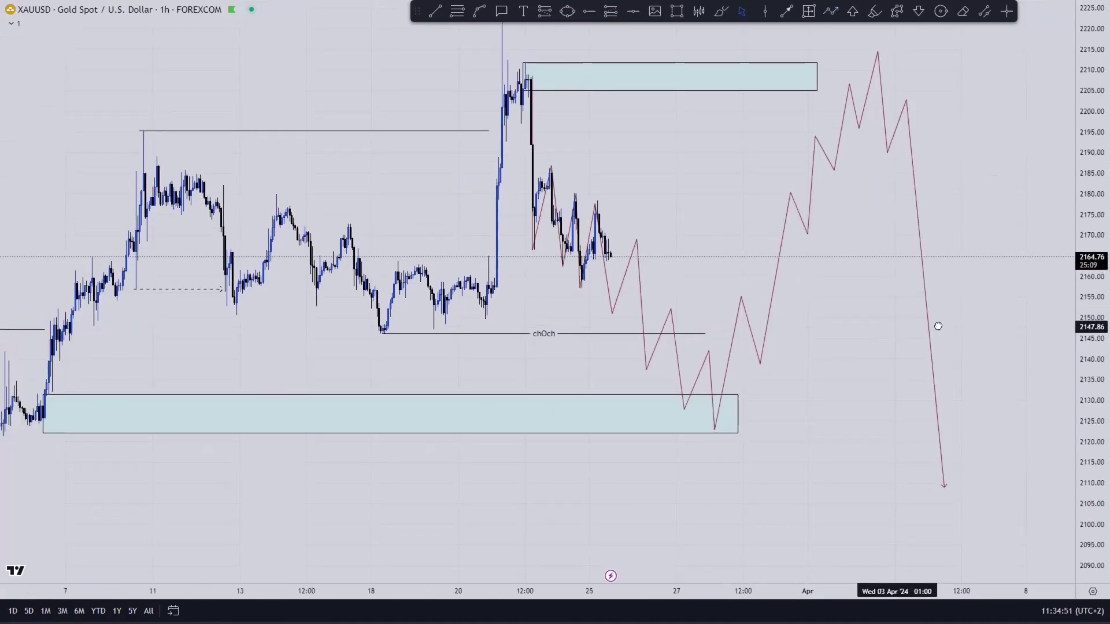
scroll(925, 323, "left", 1)
left_click_drag(841, 74, 900, 65)
left_click_drag(893, 351, 845, 300)
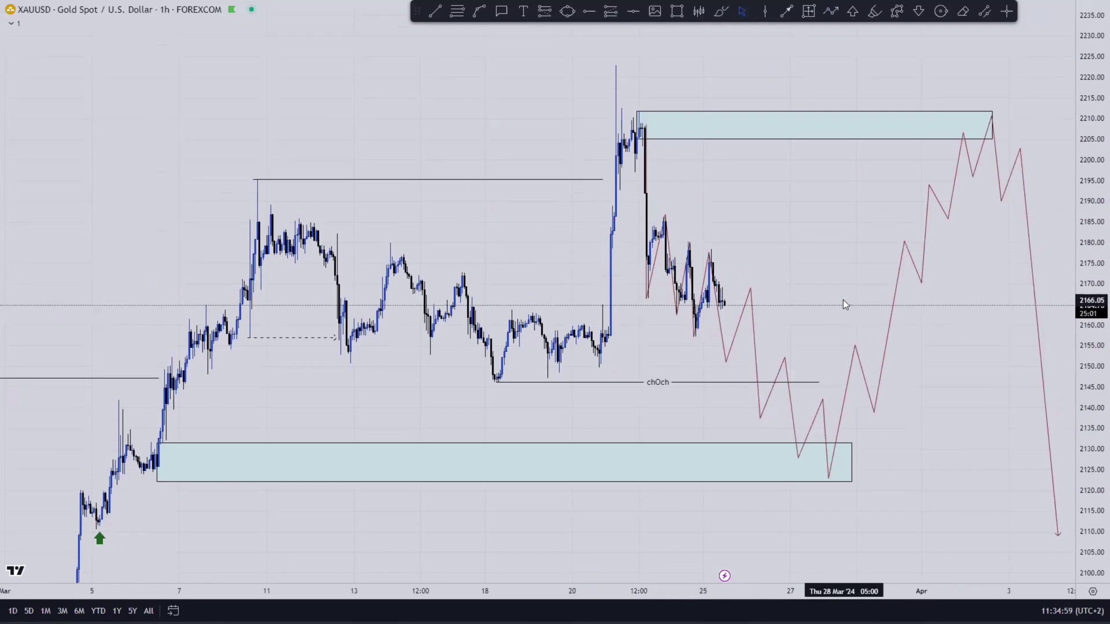
- Switch the chart to the 15-minute timeframe and delete the projected zigzag path
type("15")
key("Return")
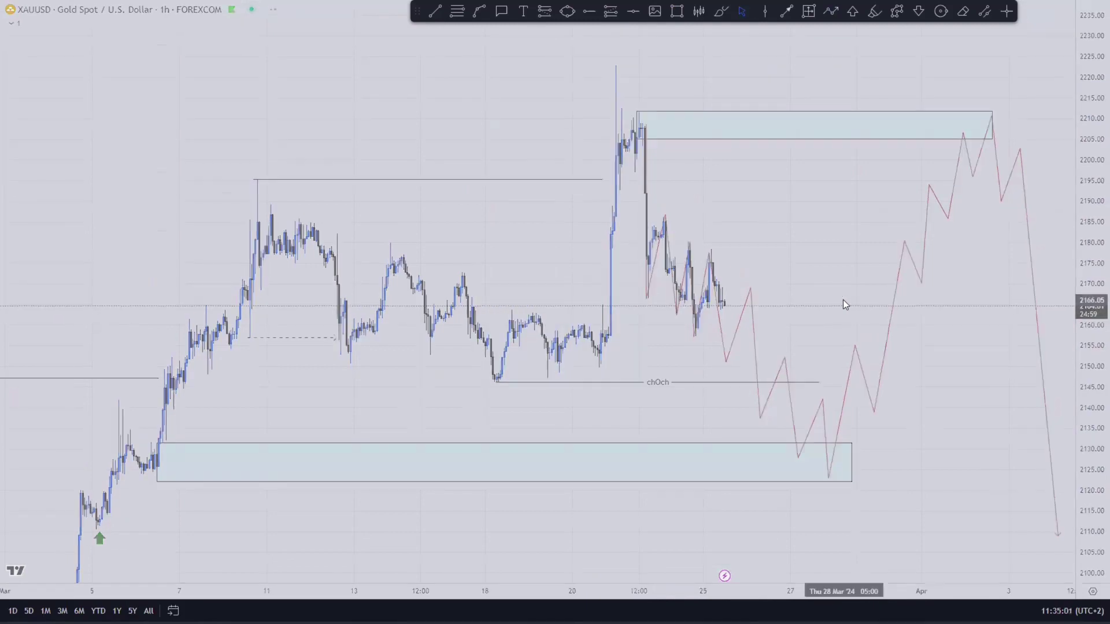
left_click(792, 344)
left_click(309, 141)
left_click_drag(1093, 192, 1093, 329)
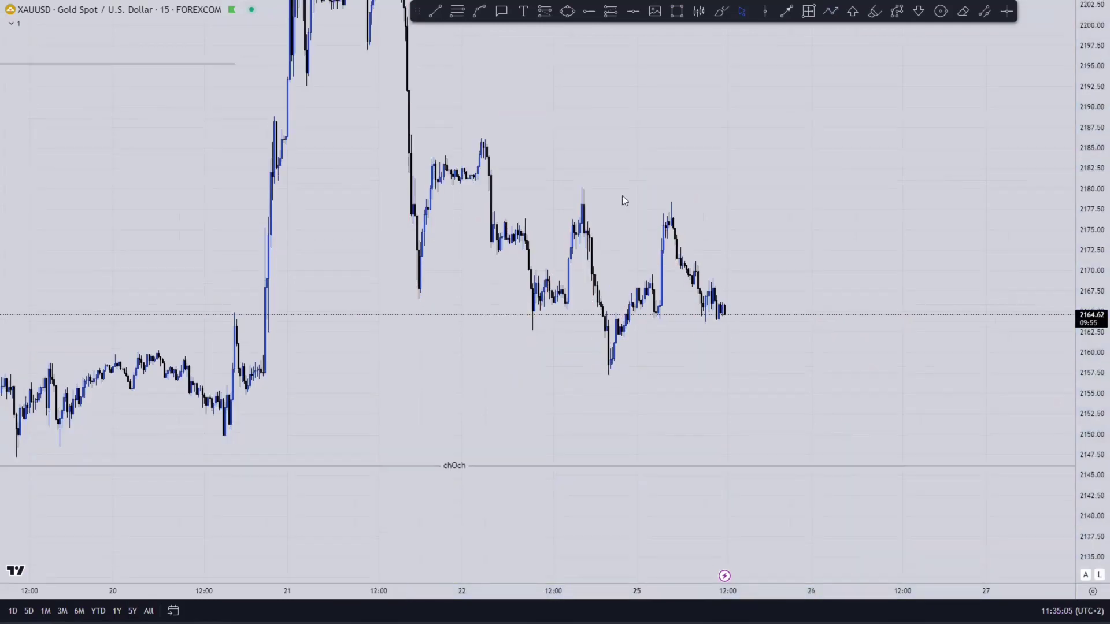
left_click_drag(713, 139, 808, 236)
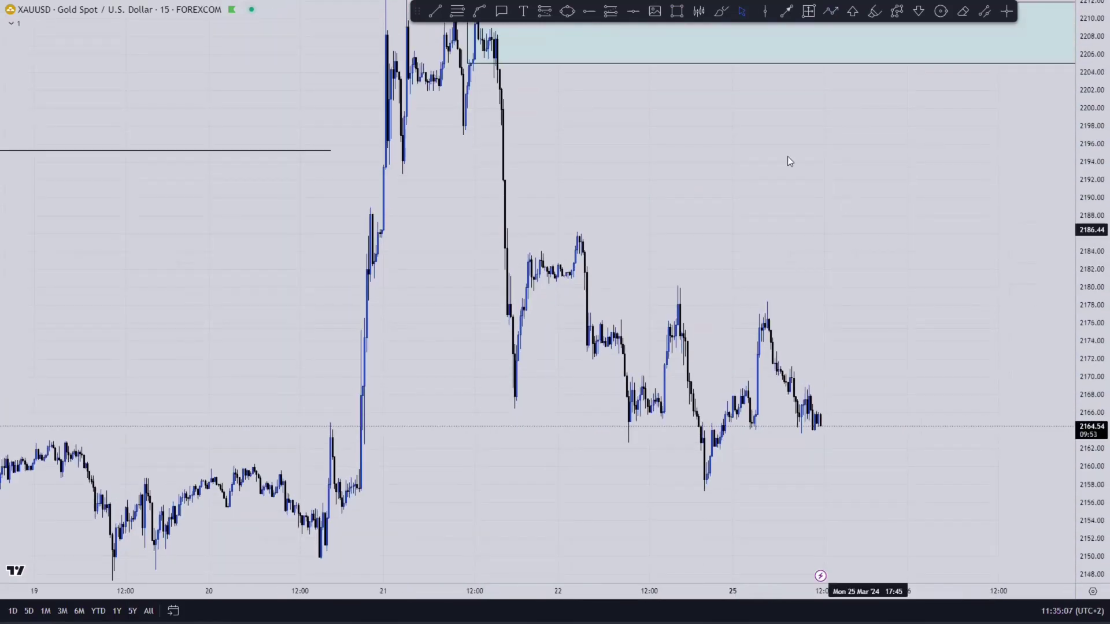
- Draw a horizontal trend line at 2166.45 from the 21 March 17:00 low to 22 March 09:00, using the sub inner bos template
key("alt+t")
left_click(468, 354)
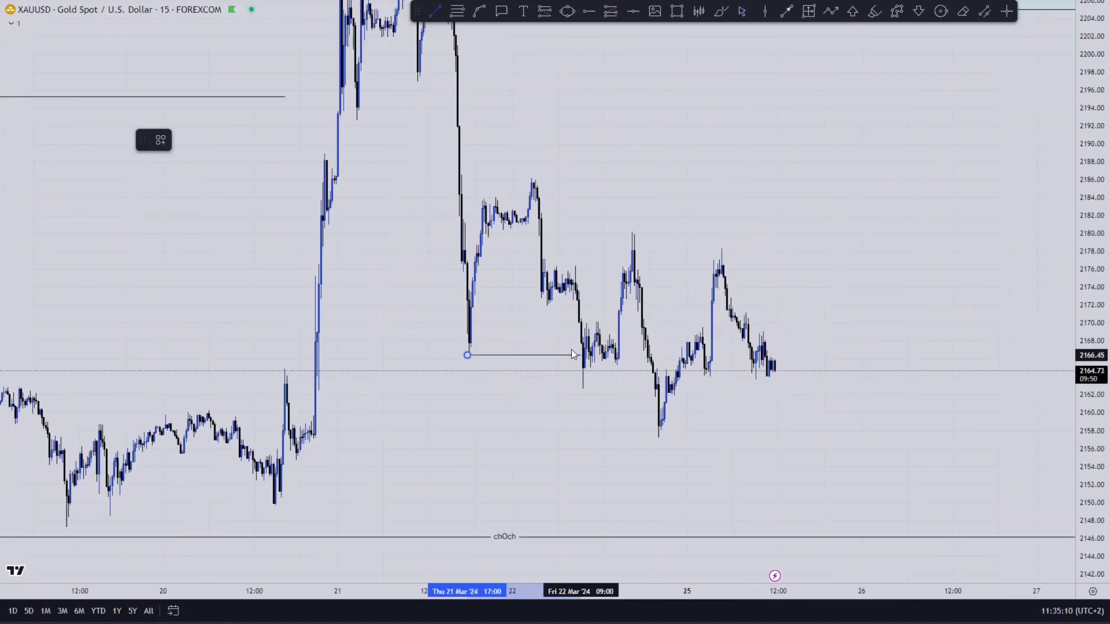
left_click(581, 355)
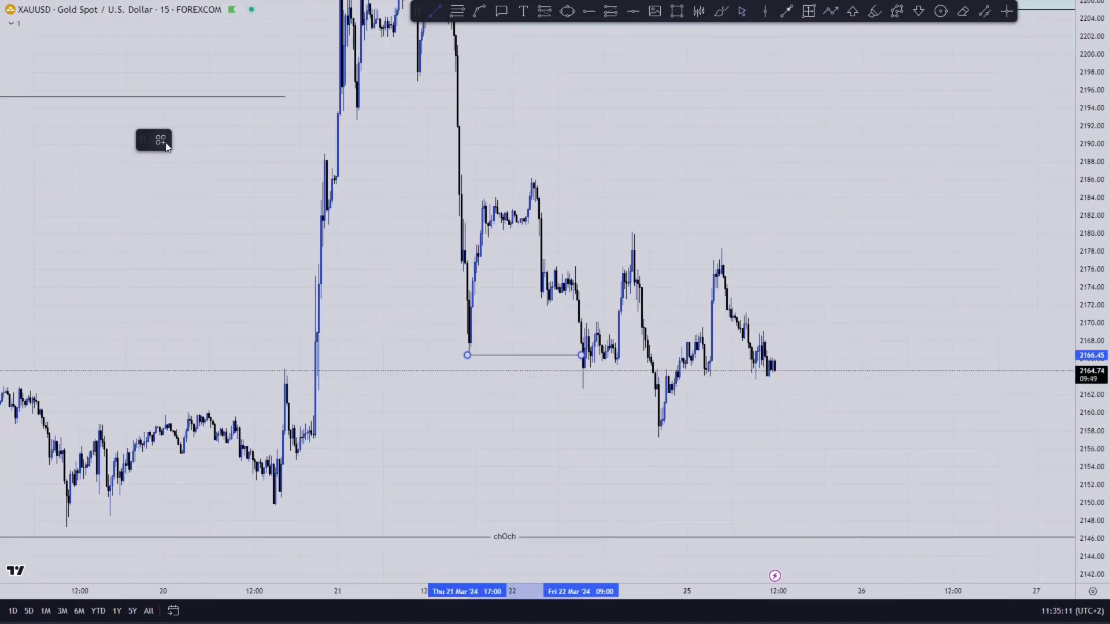
left_click(161, 140)
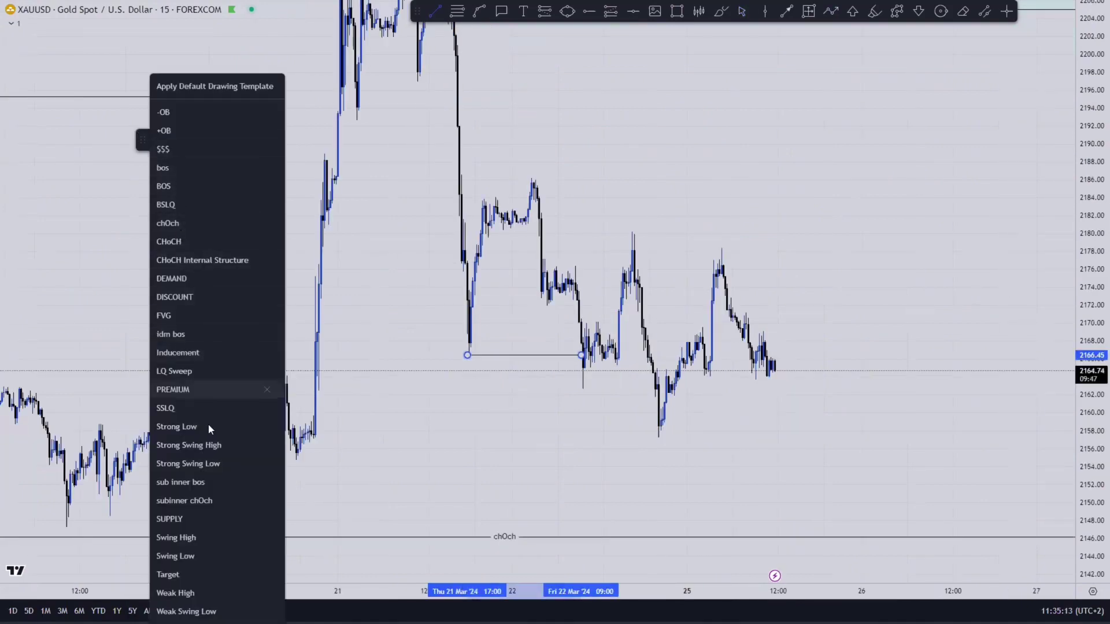
left_click(200, 480)
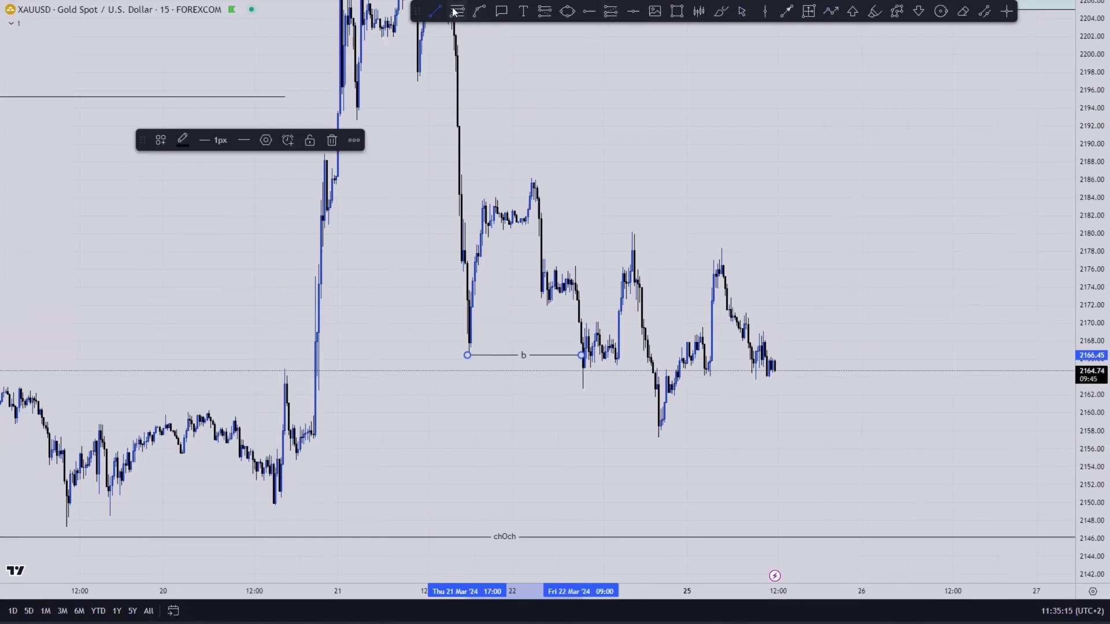
- Draw a horizontal trend line at 2162.77 from the 22 March morning low to 18:00, using the sub inner bos template
left_click(582, 388)
left_click(650, 388)
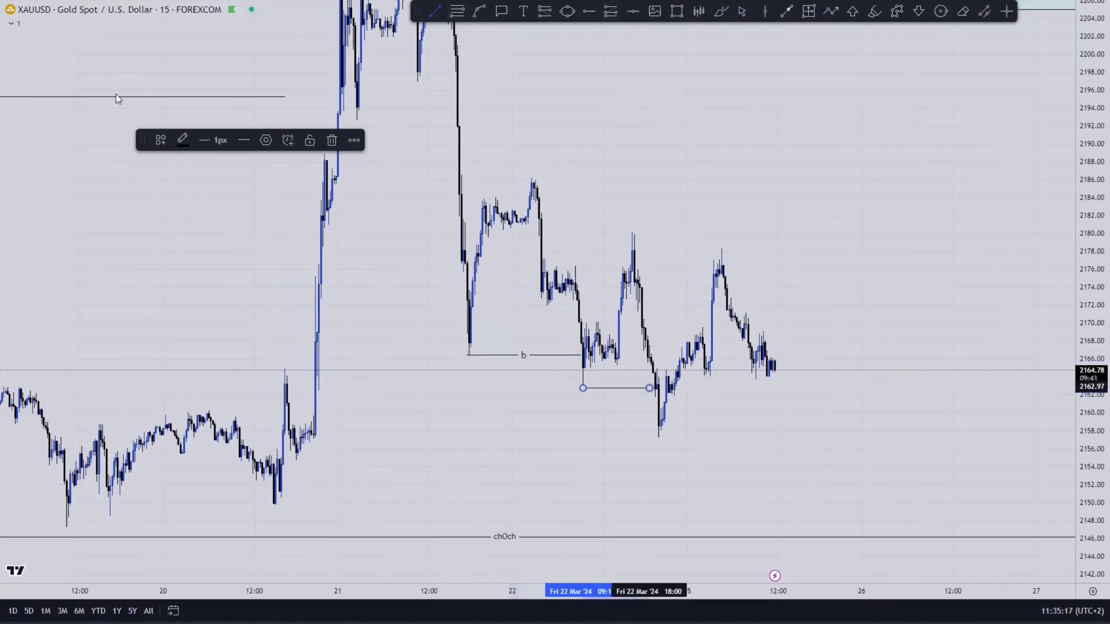
left_click(160, 141)
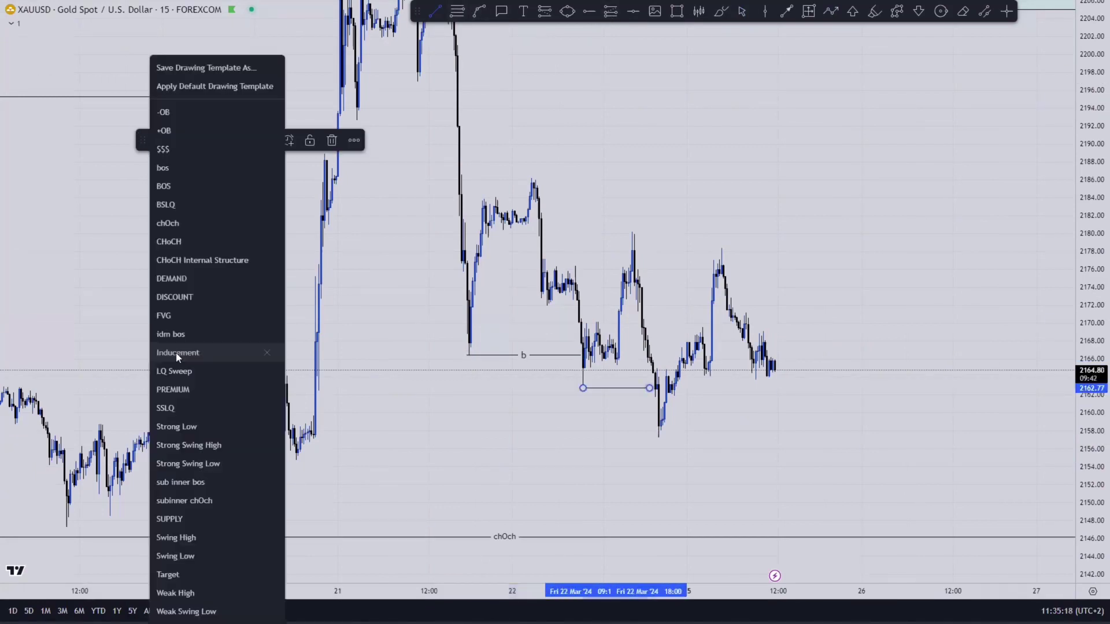
left_click(198, 477)
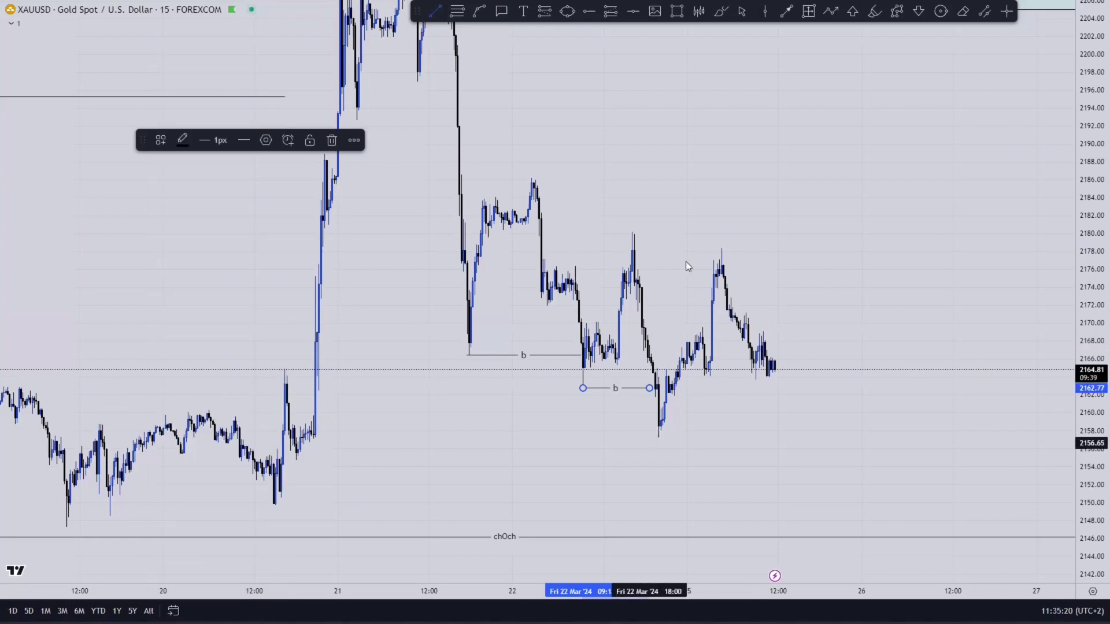
- Draw a horizontal trend line at 2157.29 from 22 March 19:15 to 25 March 16:00, using the sub inner bos template
left_click(658, 437)
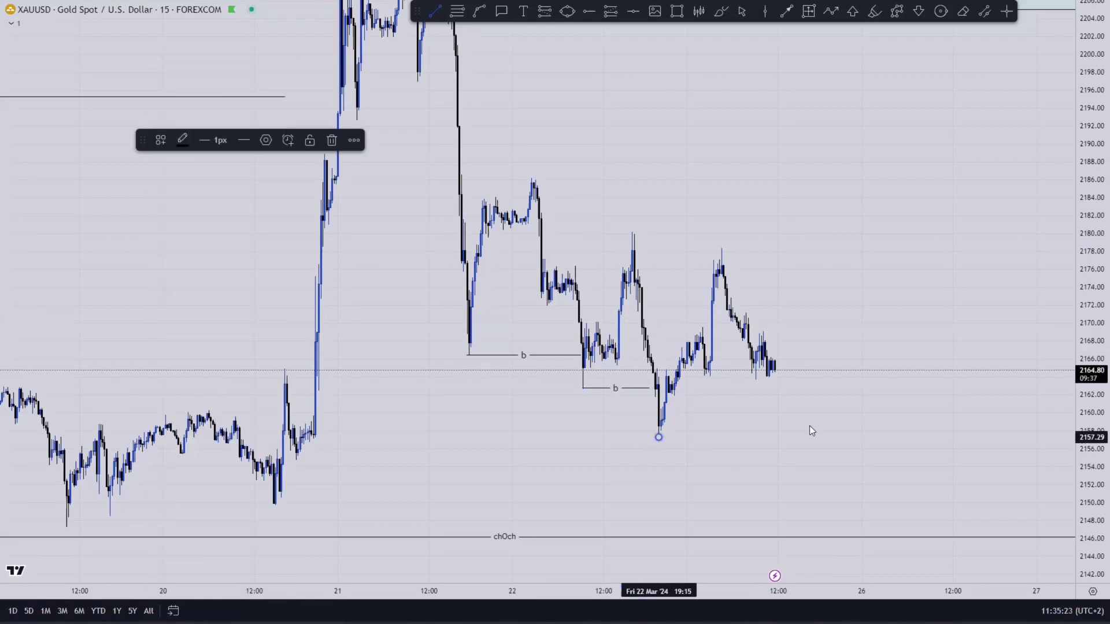
left_click(808, 437)
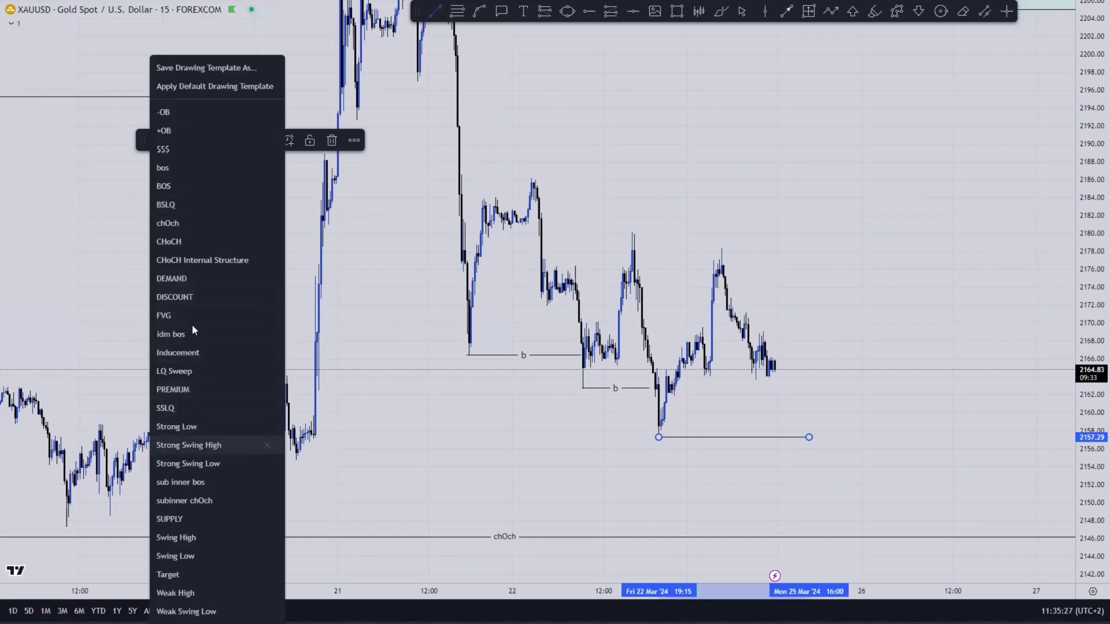
left_click(224, 485)
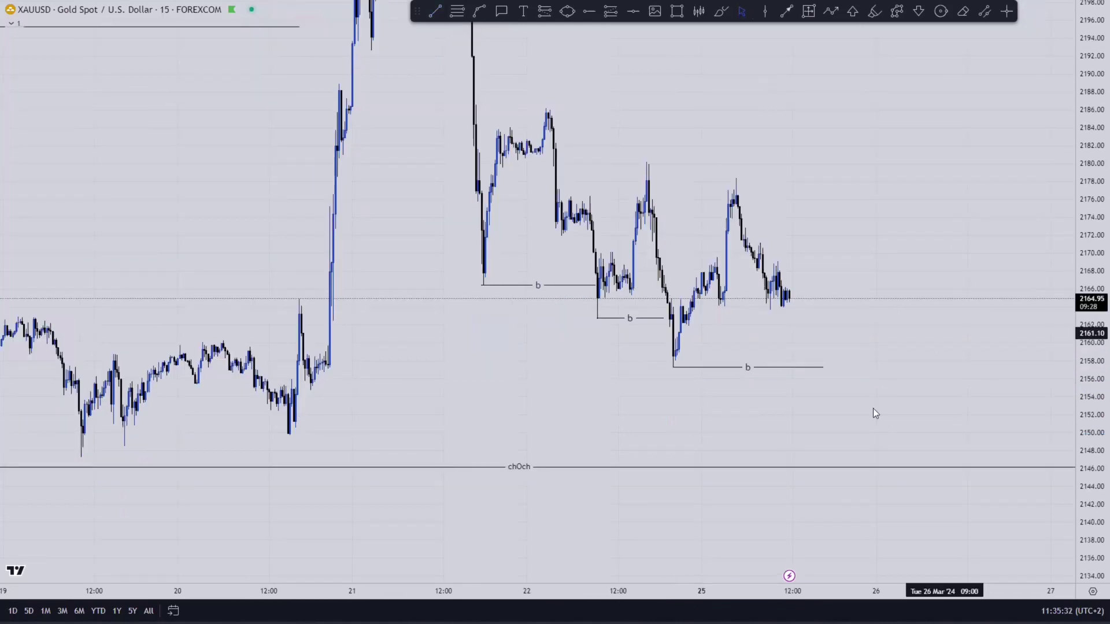
- Draw a horizontal trend line at 2178.44 from the 25 March 04:30 high to about 26 March
scroll(873, 408, "down", 2)
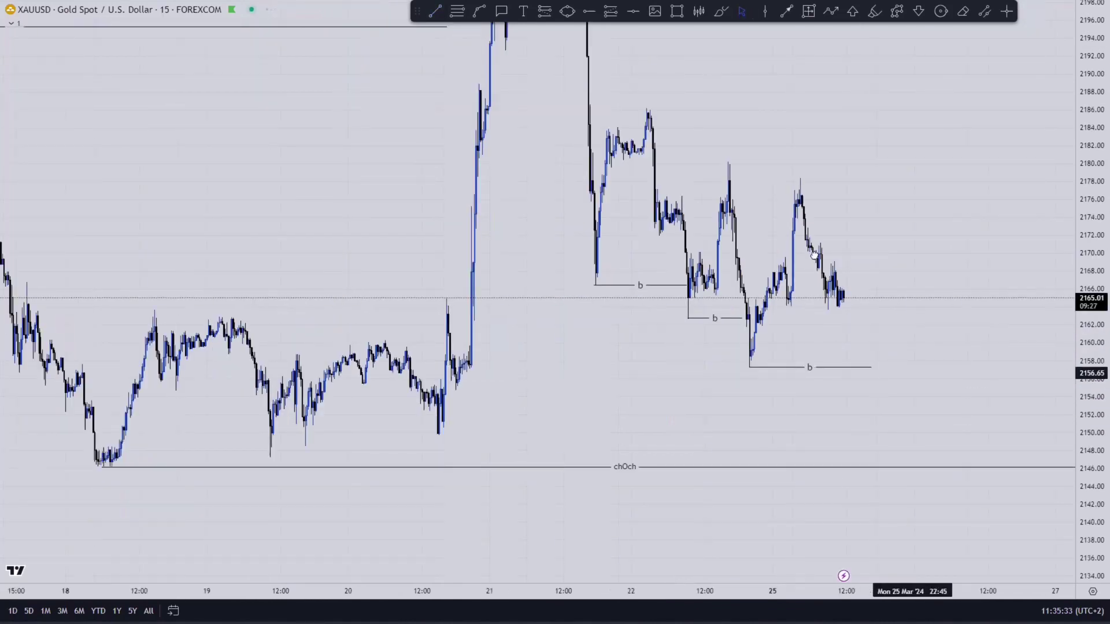
left_click_drag(911, 371, 819, 238)
mouse_move(917, 207)
left_mouse_down()
mouse_move(854, 275)
mouse_move(796, 473)
mouse_move(795, 512)
left_mouse_up()
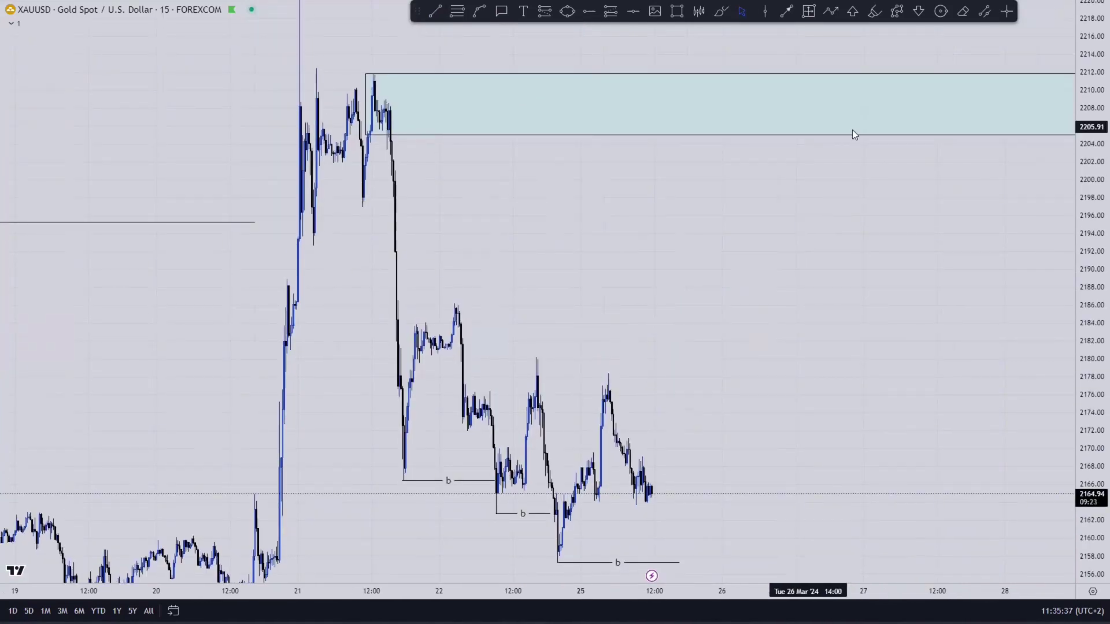
mouse_move(876, 300)
left_mouse_down()
mouse_move(956, 223)
mouse_move(984, 155)
left_mouse_up()
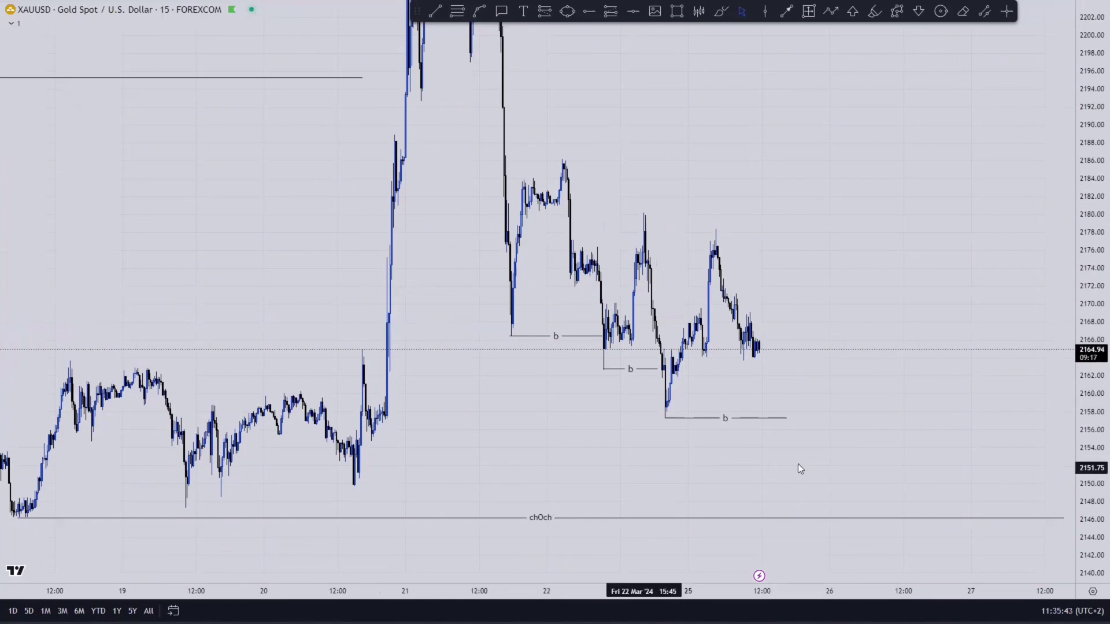
left_click_drag(815, 457, 846, 438)
left_click_drag(927, 364, 839, 396)
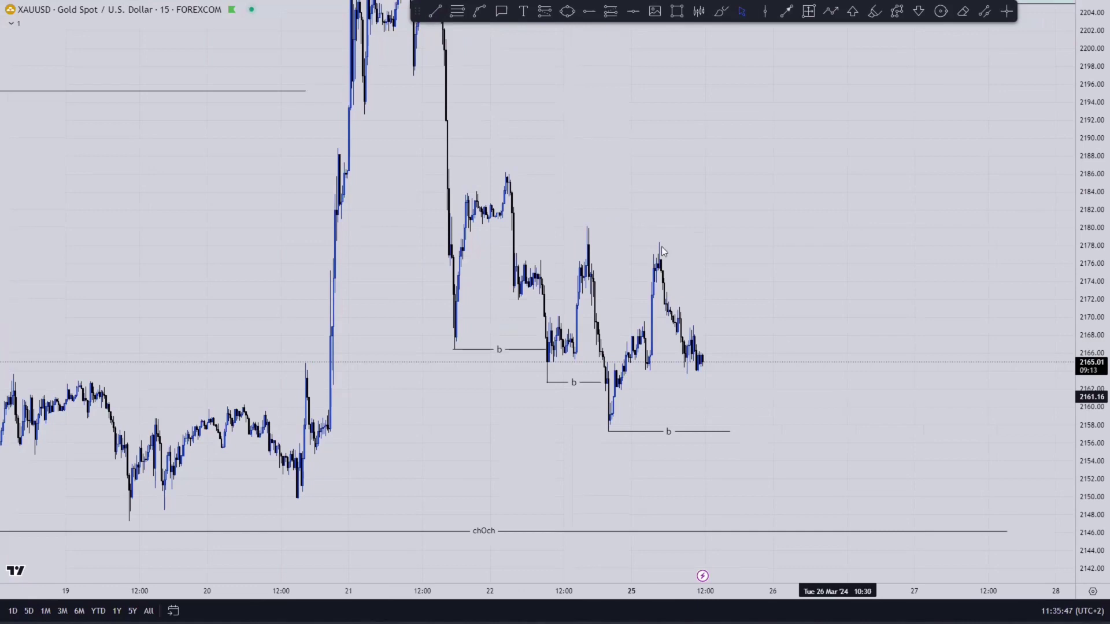
key("alt+t")
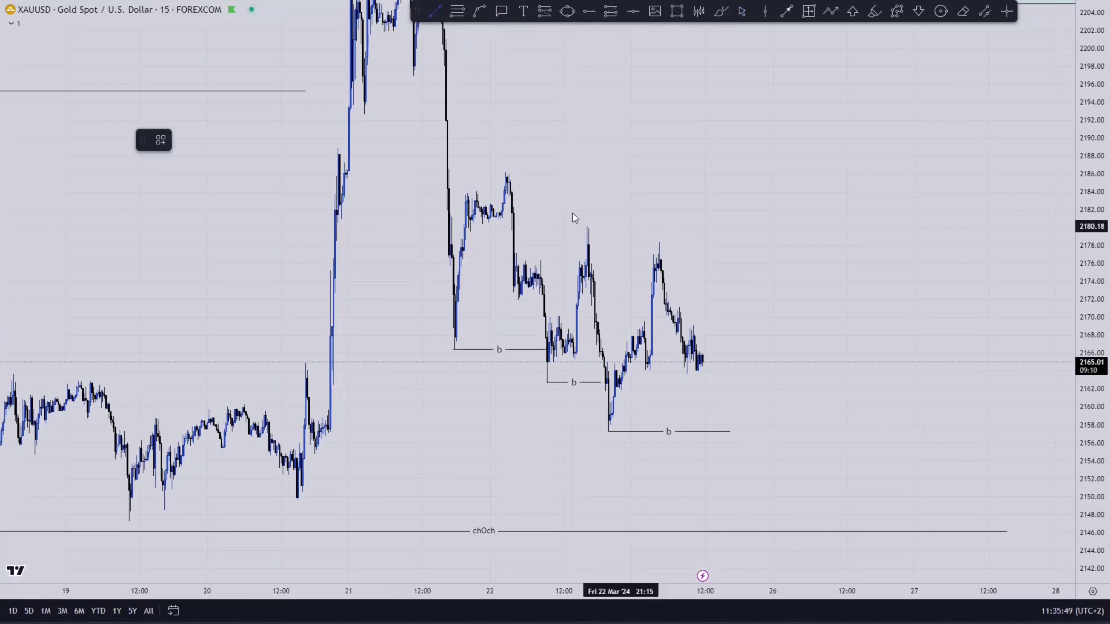
left_click(659, 242)
left_click(774, 246)
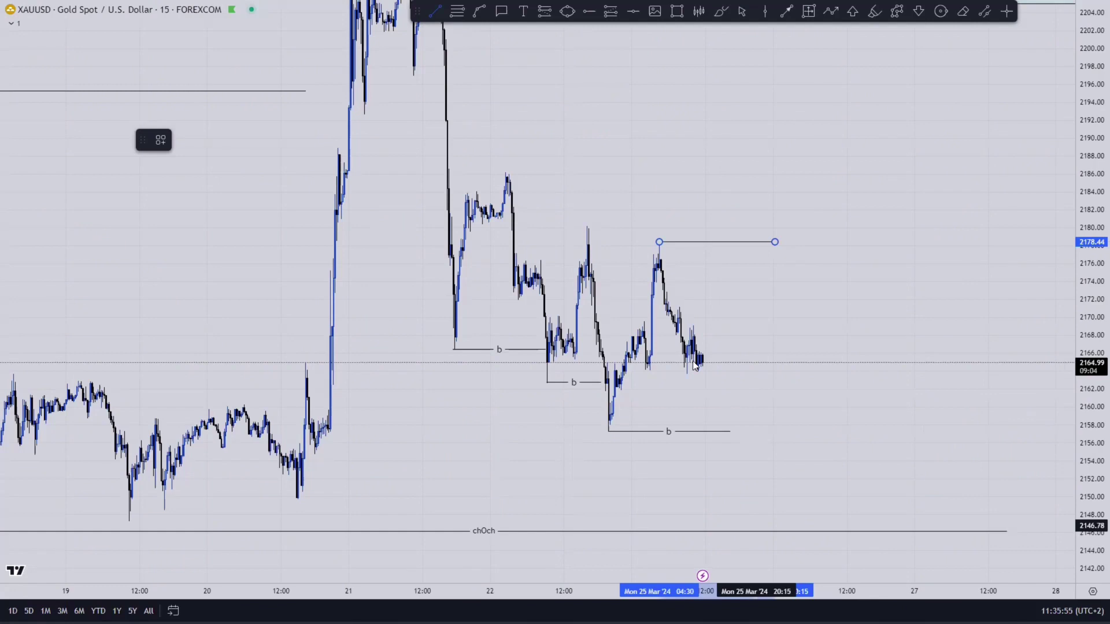
- Brush a red projected price path from the latest candle down to about 2154, below the lowest b line, and back up to about 2163
mouse_move(700, 359)
left_mouse_down()
mouse_move(733, 463)
mouse_move(751, 423)
left_mouse_up()
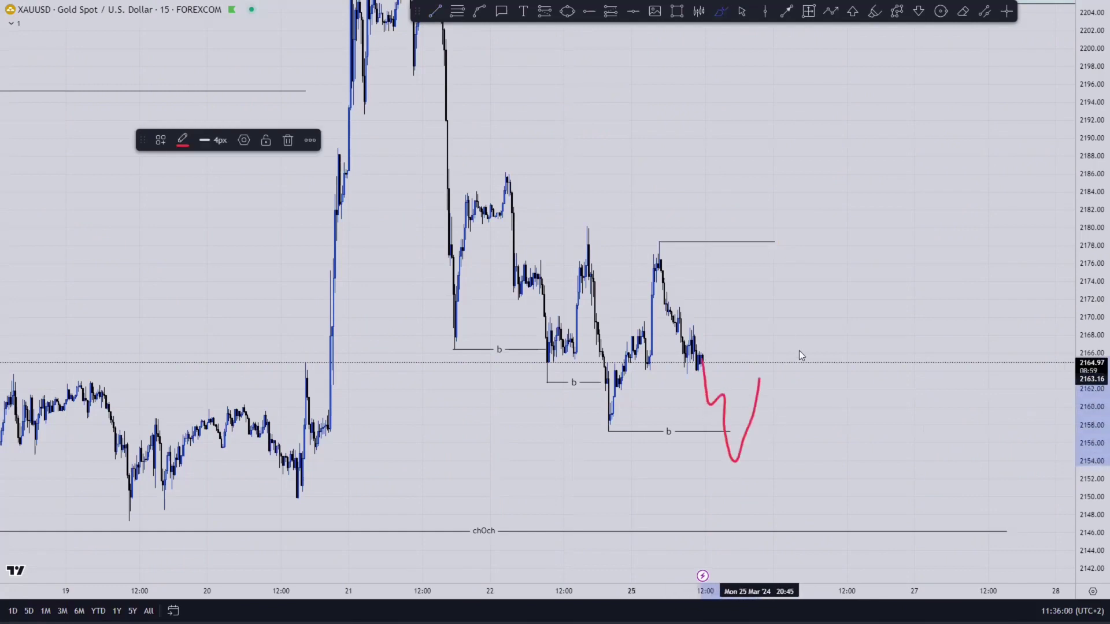
- Extend the red brush path up to about 2184, down to about 2158, and up again to about 2202
mouse_move(799, 351)
left_mouse_down()
mouse_move(836, 195)
mouse_move(870, 357)
left_mouse_up()
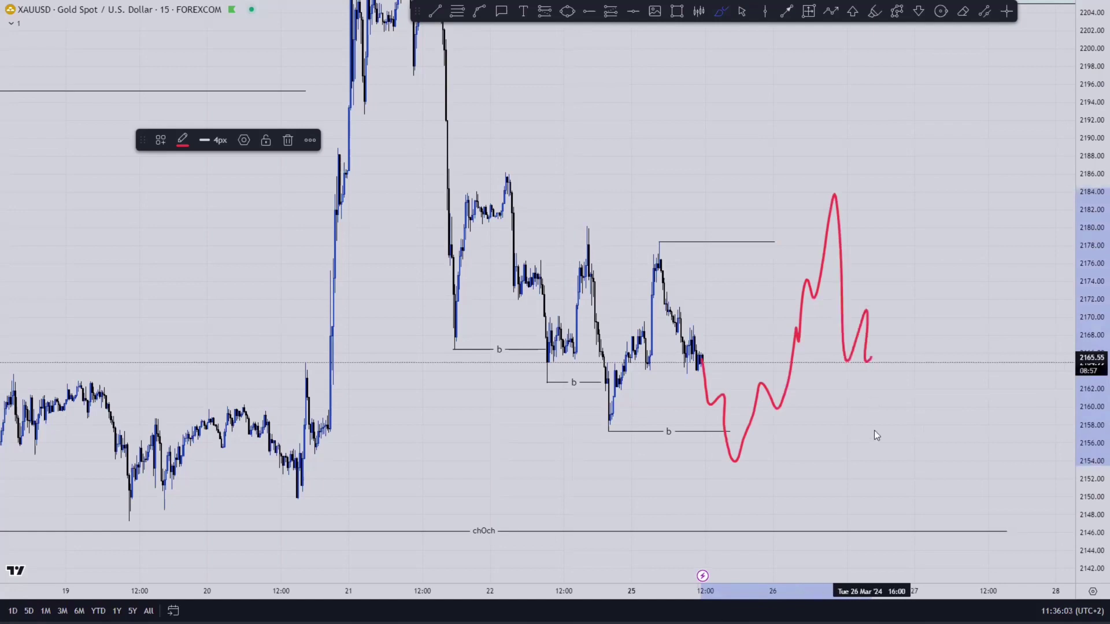
left_click_drag(874, 435, 983, 28)
left_click(742, 11)
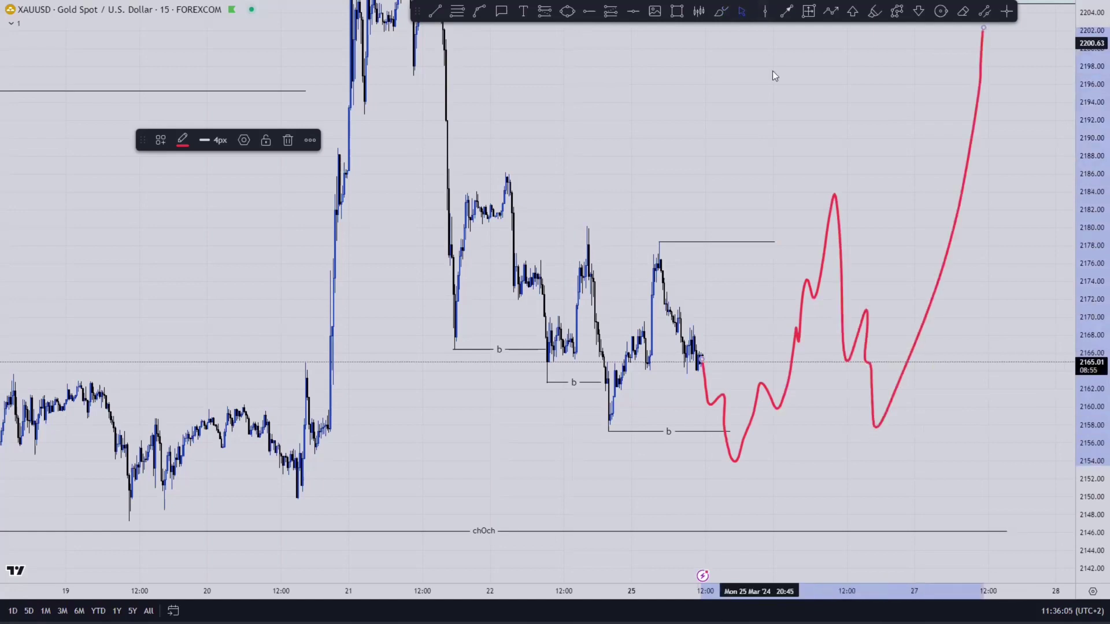
- Delete the red brushed price projection
left_click_drag(772, 72, 746, 268)
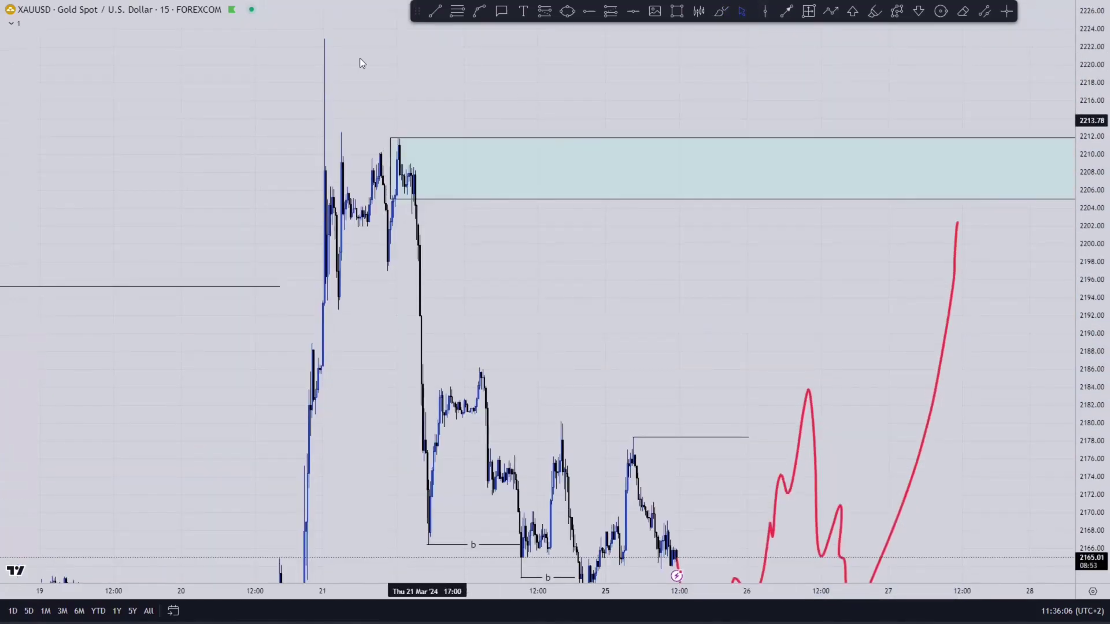
left_click_drag(806, 271, 766, 211)
left_click_drag(907, 338, 931, 201)
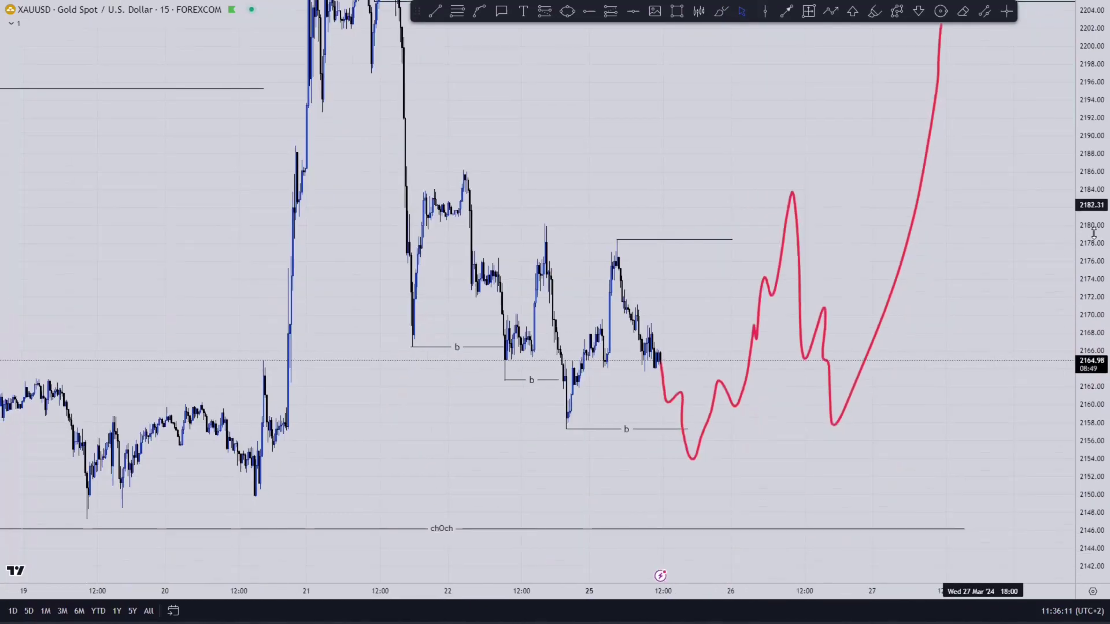
left_click_drag(1092, 233, 1092, 279)
left_click_drag(958, 261, 933, 317)
left_click(894, 265)
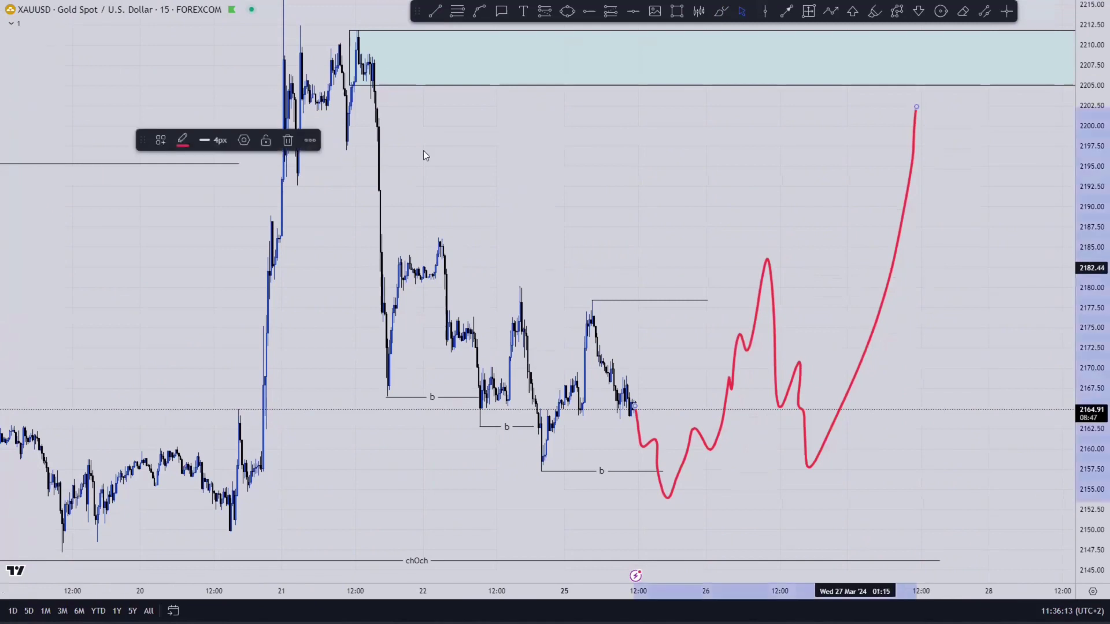
key("Delete")
- Draw a thin rectangle zone at about 2180 to 2181, spanning 21 March 22:45 to 22 March 21:00
left_click_drag(858, 320, 1020, 225)
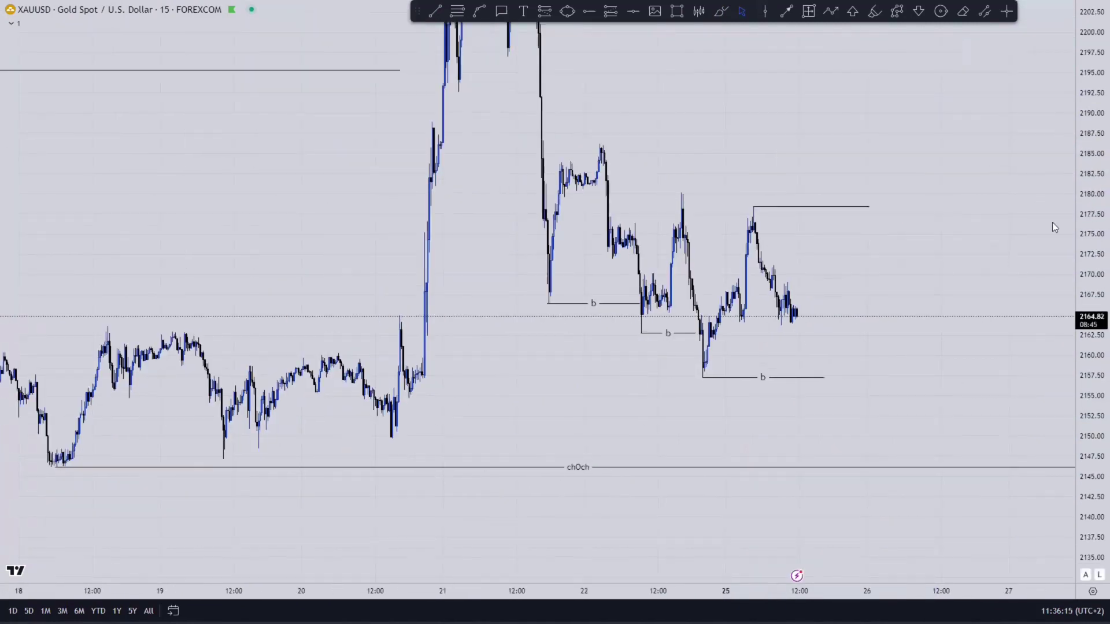
left_click_drag(1089, 226, 1090, 133)
left_click_drag(1001, 281, 973, 324)
scroll(855, 207, "up", 1)
scroll(855, 207, "up", 2)
left_click_drag(764, 137, 907, 130)
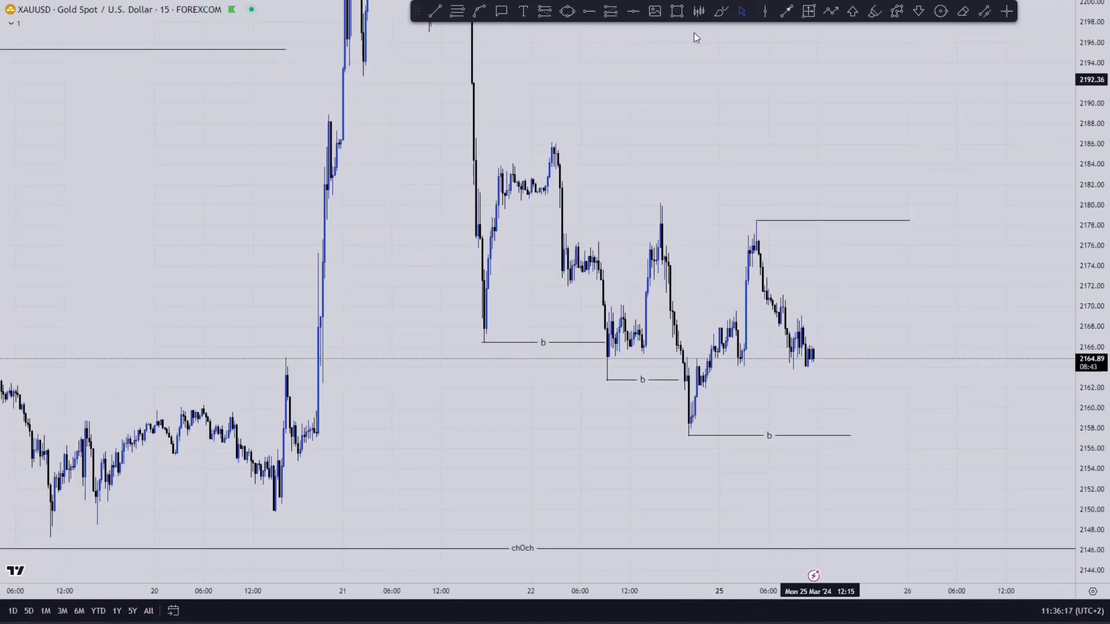
left_click(676, 11)
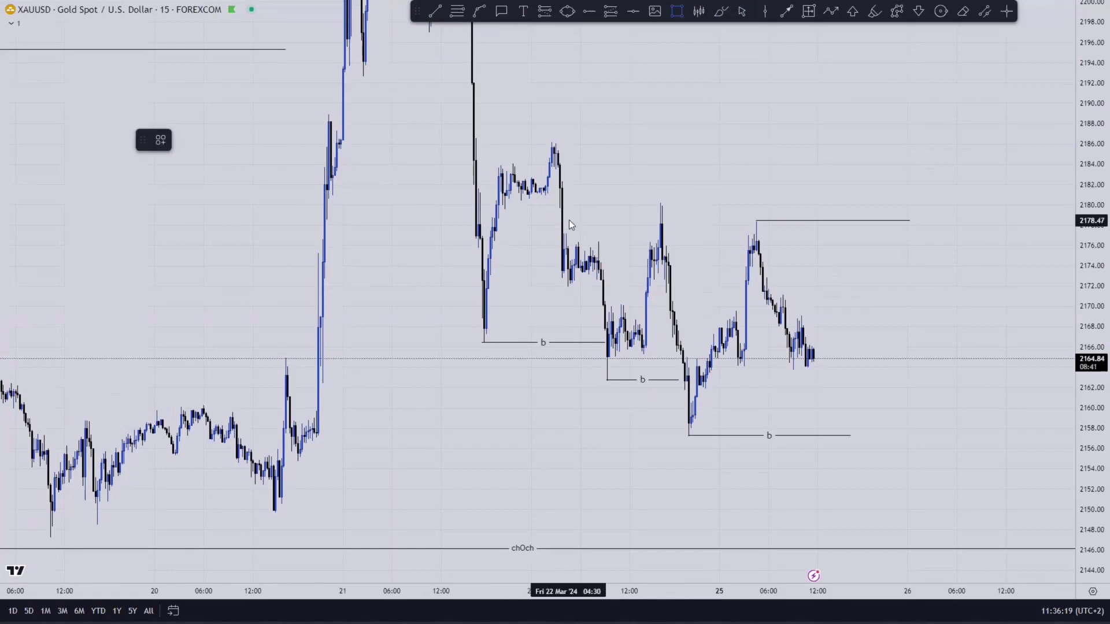
left_click(528, 199)
left_click(690, 183)
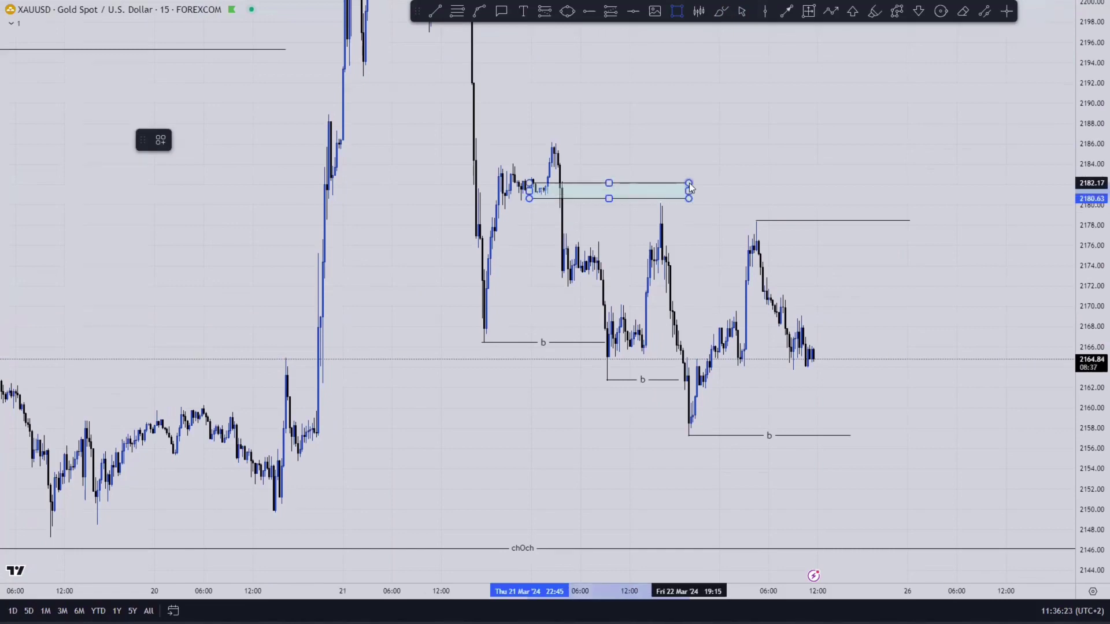
mouse_move(693, 189)
left_mouse_down()
mouse_move(686, 212)
mouse_move(702, 202)
left_mouse_up()
left_click(737, 114)
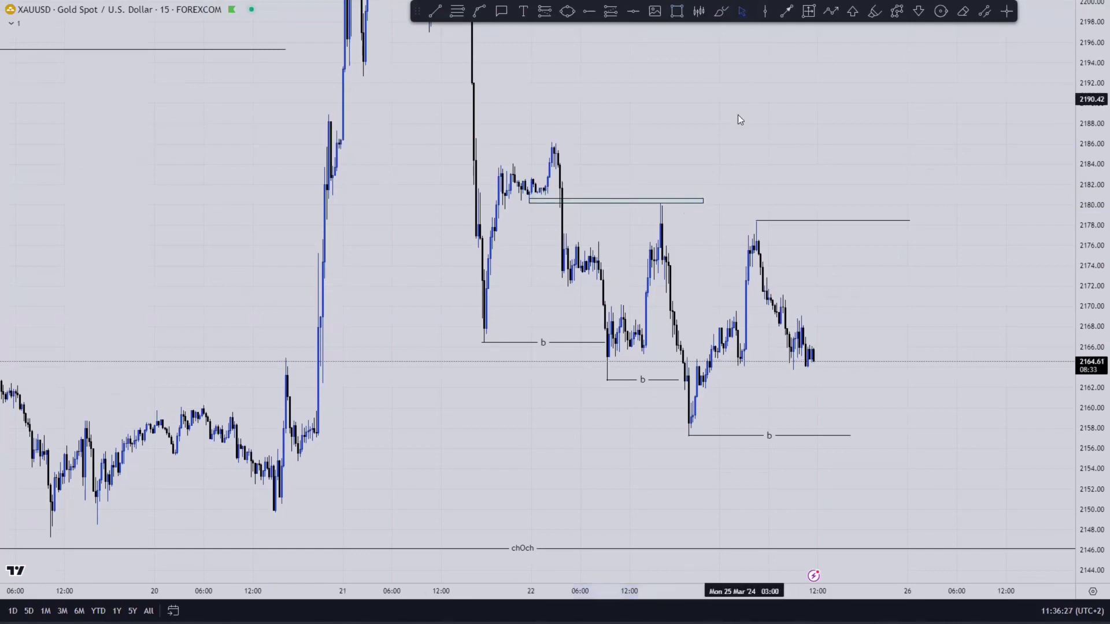
- Resize the thin rectangle to span about 2177.05 to 2179.78, starting at 22 March 02:00
left_click_drag(738, 114, 768, 120)
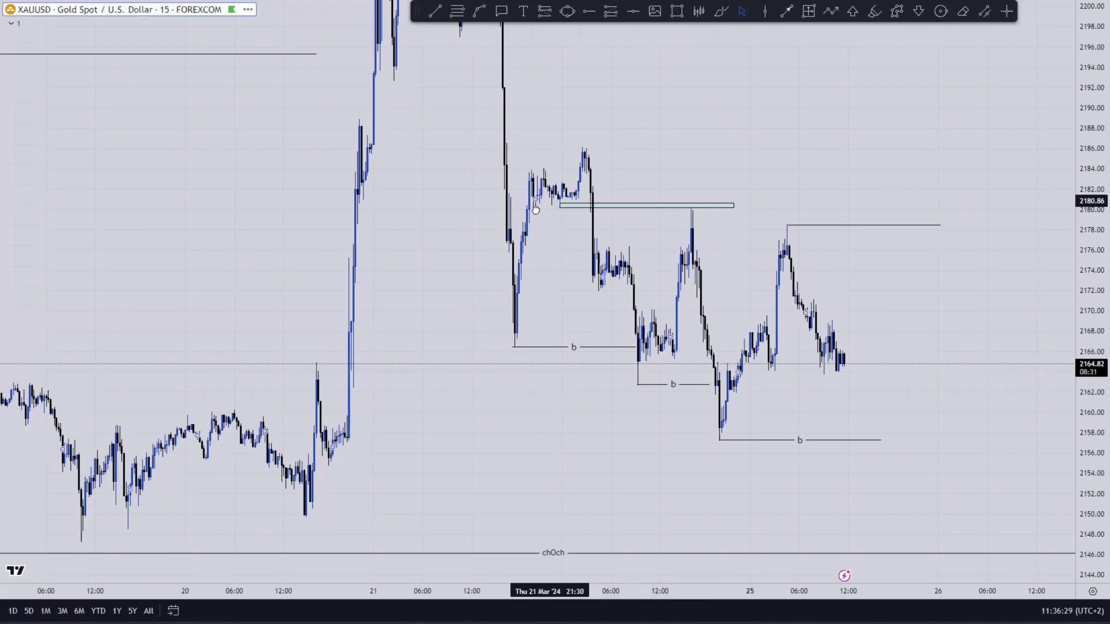
scroll(540, 212, "right", 2)
mouse_move(546, 212)
left_mouse_down()
mouse_move(571, 247)
mouse_move(562, 219)
left_mouse_up()
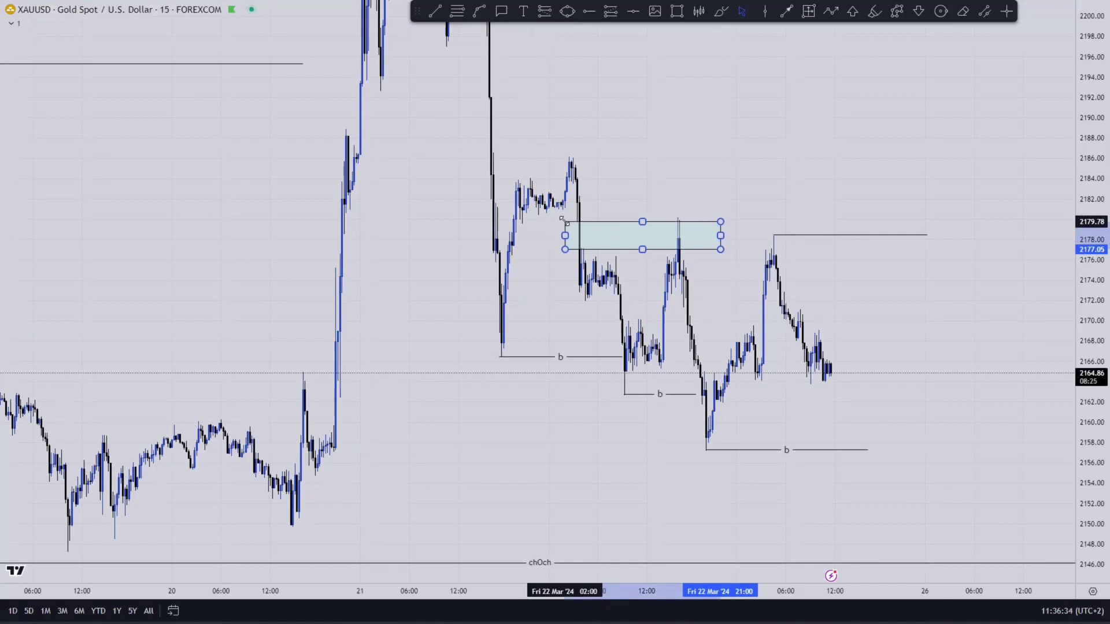
left_click(622, 167)
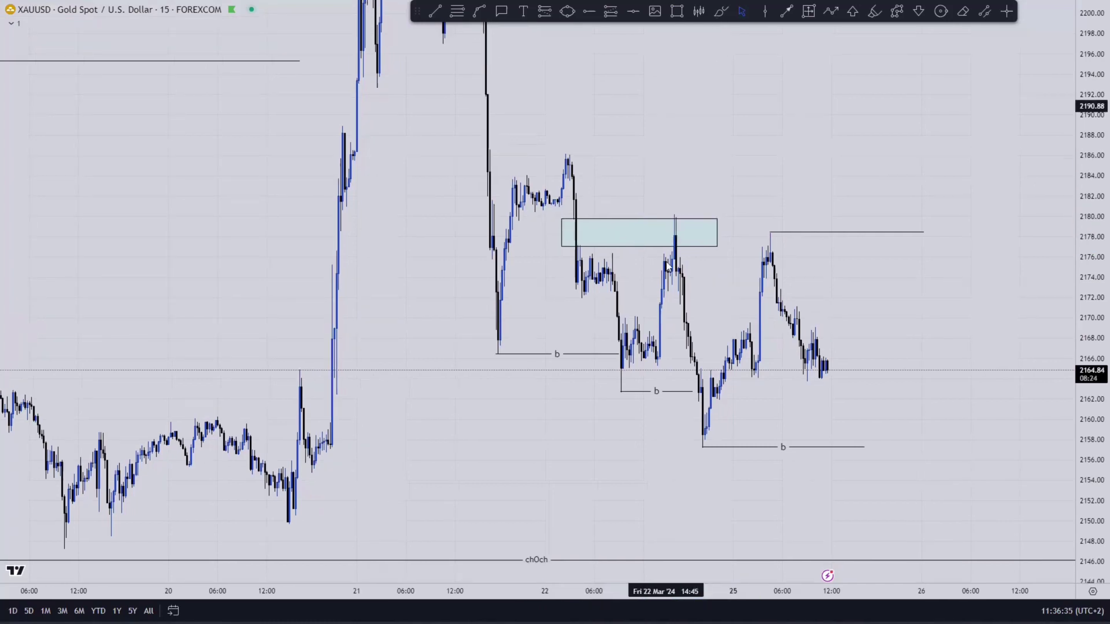
- Draw a second rectangle zone from the 22 March 15:45 high at about 2180.2 down to 2175.8, ending about 25 March 07:30
key("alt+shift+r")
left_click_drag(675, 259, 794, 214)
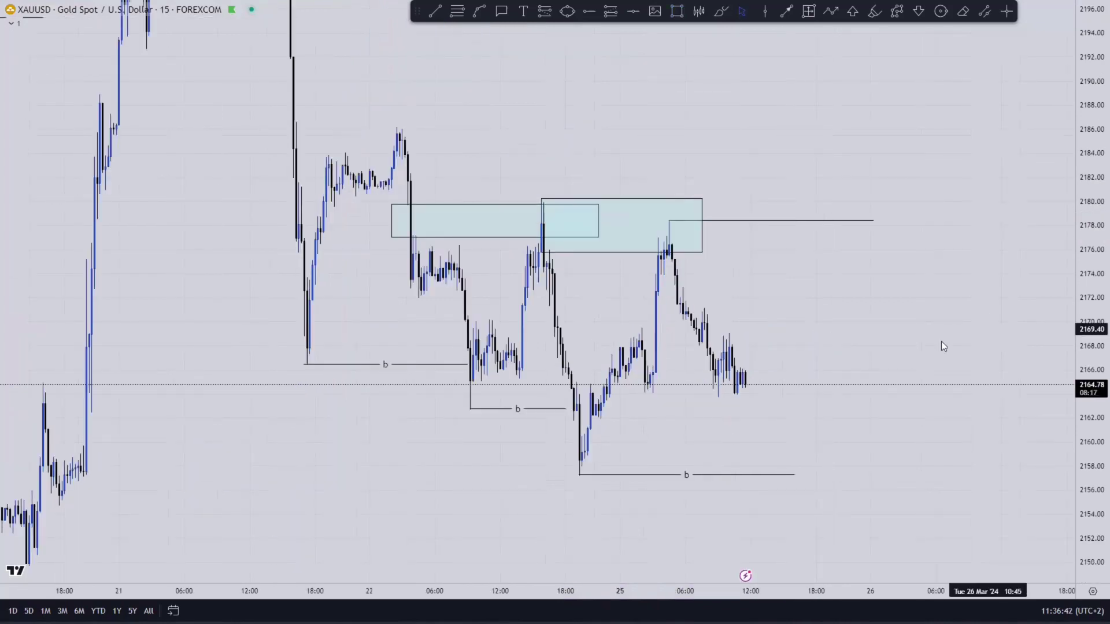
left_click_drag(941, 341, 985, 329)
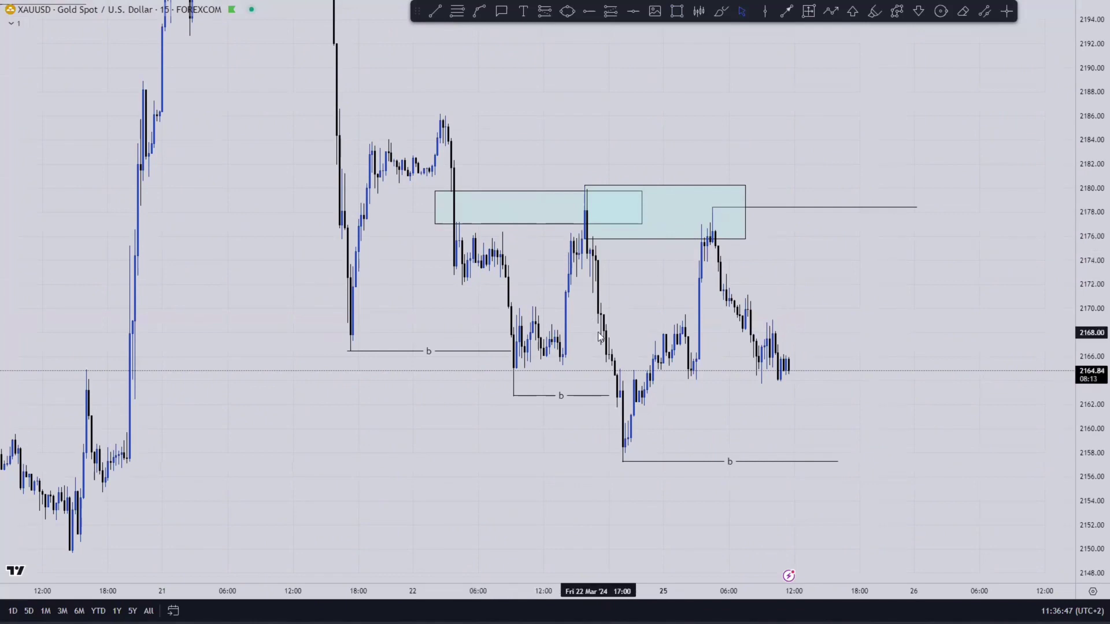
- Switch the chart to 5 minutes and draw a horizontal dashed line at 2172.75 from about 15:00 to 16:15 on 22 March
type("5")
key("Return")
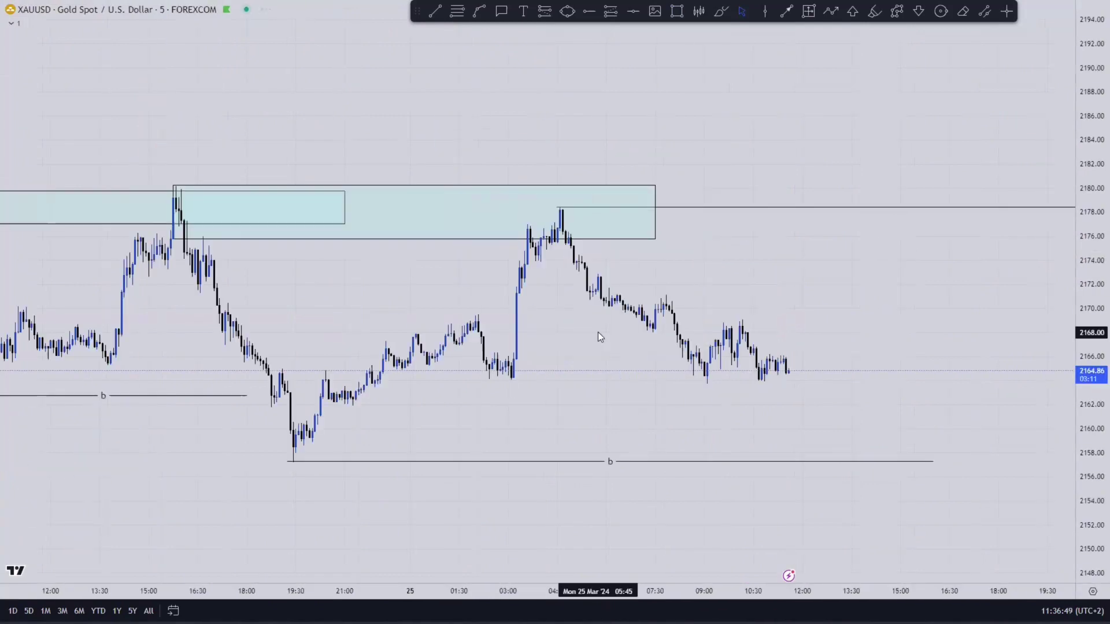
scroll(1011, 285, "down", 2)
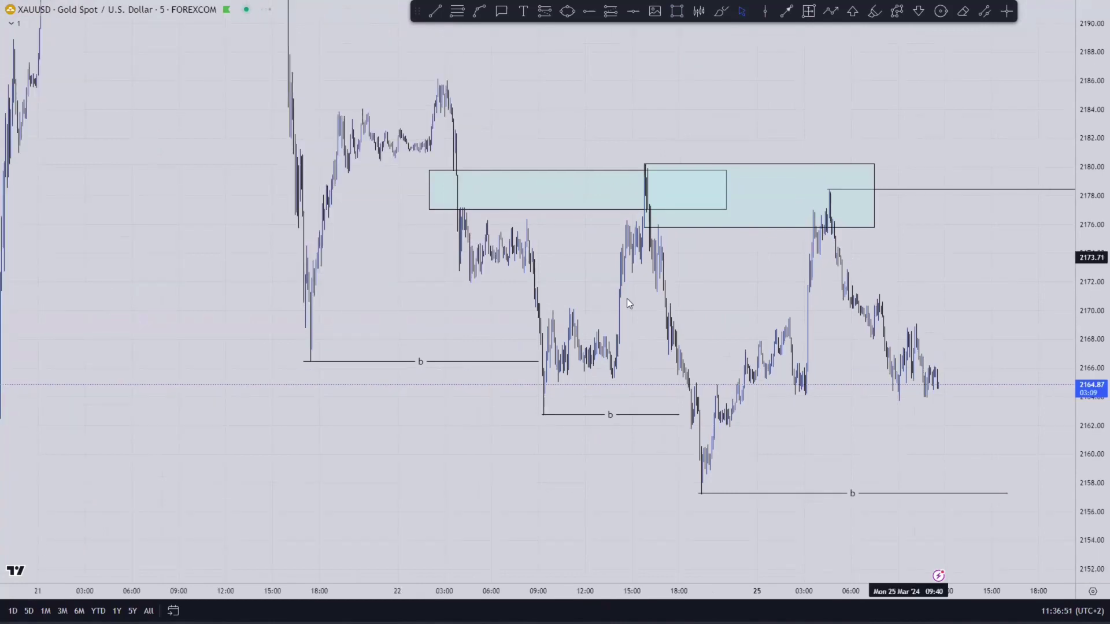
scroll(968, 281, "up", 3)
left_click_drag(694, 292, 968, 281)
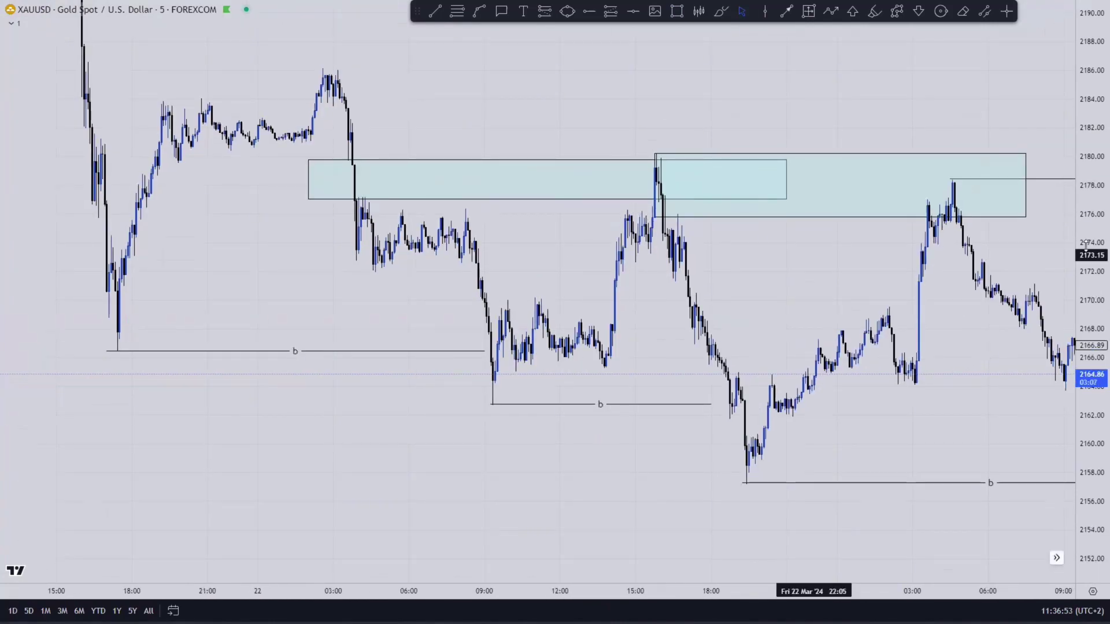
left_click_drag(1090, 312, 1090, 270)
key("alt+t")
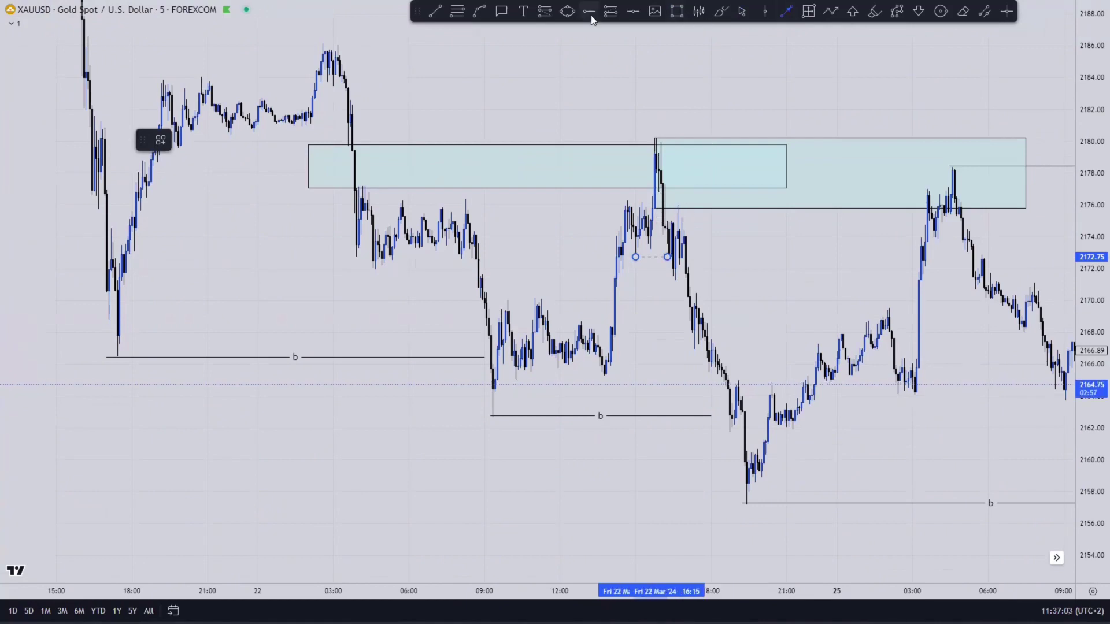
- Place a short position at 22 March 16:40 with entry 2175.80, stop 2180.40 and target 2162.66, ending at 20:15
left_click(546, 14)
left_click(678, 208)
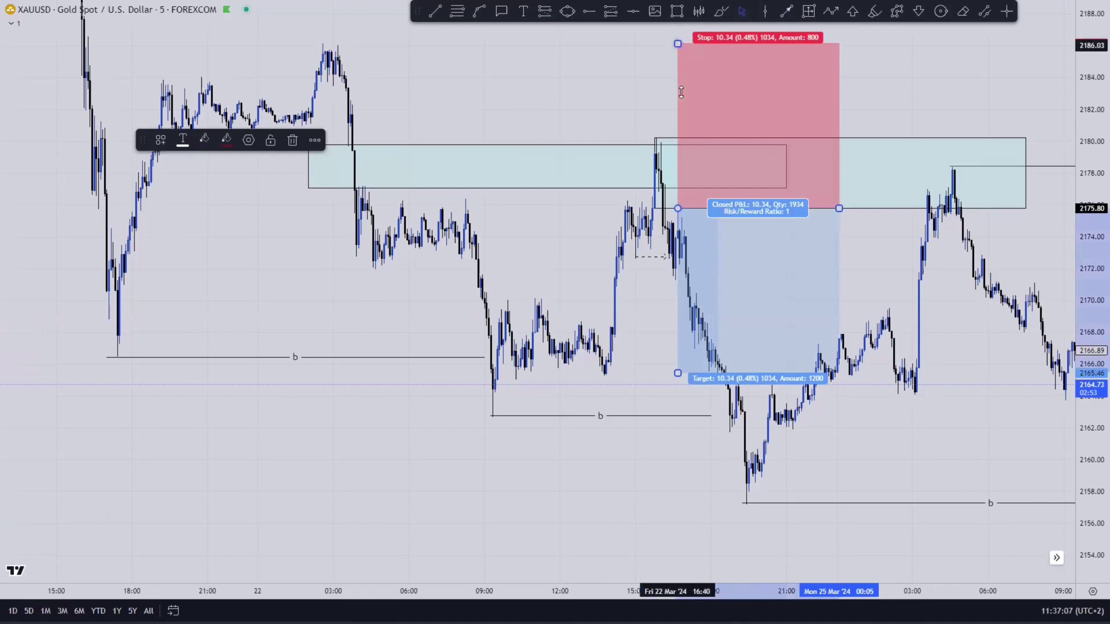
left_click_drag(681, 92, 677, 134)
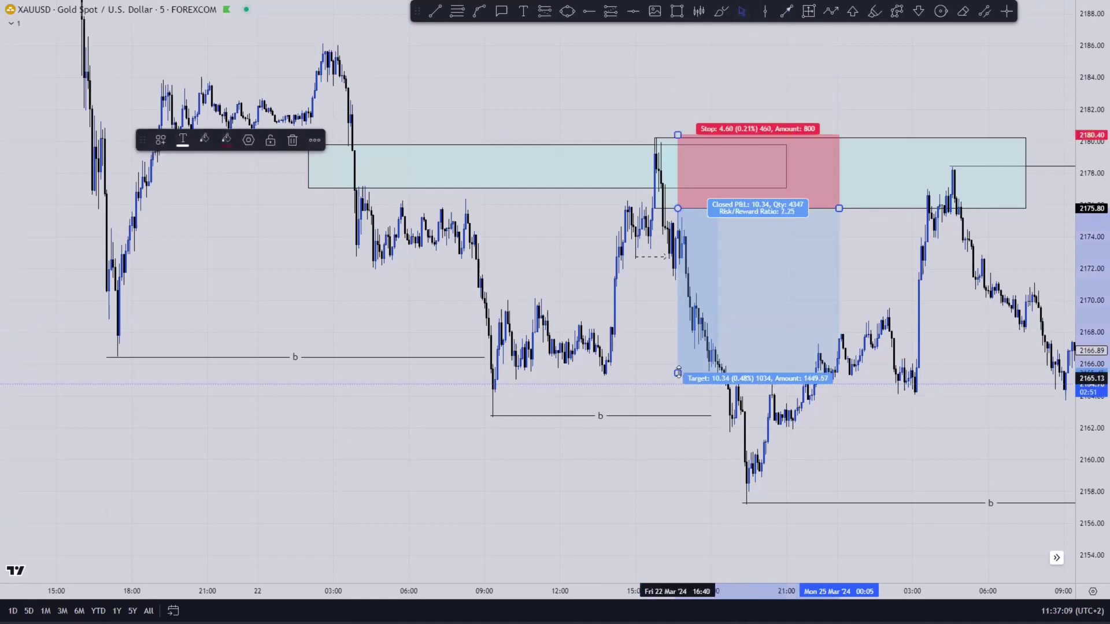
left_click_drag(677, 373, 685, 418)
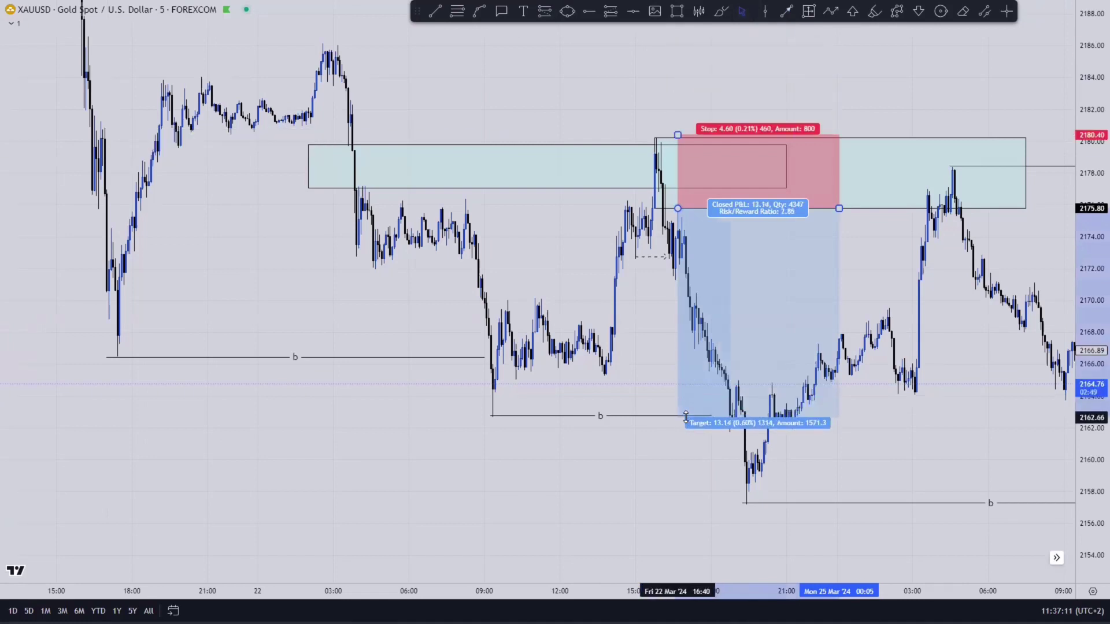
left_click_drag(840, 208, 768, 208)
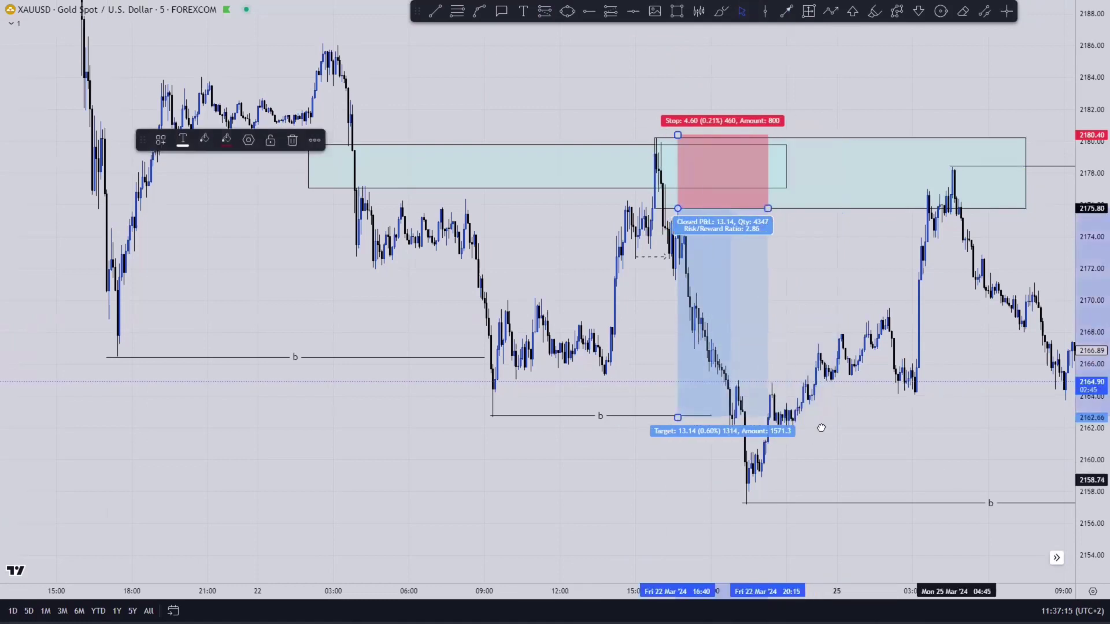
- Draw a horizontal dashed line at about 2164.8 from the small 22 March high before the final low to about 22:05
scroll(867, 445, "down", 5)
scroll(841, 424, "down", 5)
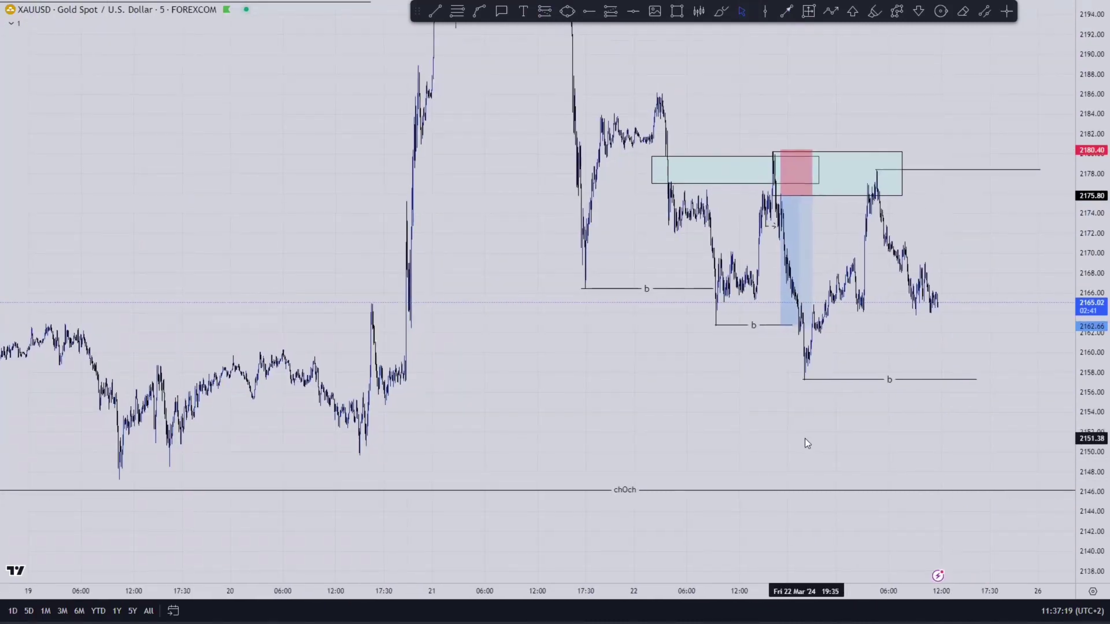
scroll(805, 438, "up", 5)
left_click_drag(653, 446, 762, 439)
left_click_drag(1082, 312, 1082, 145)
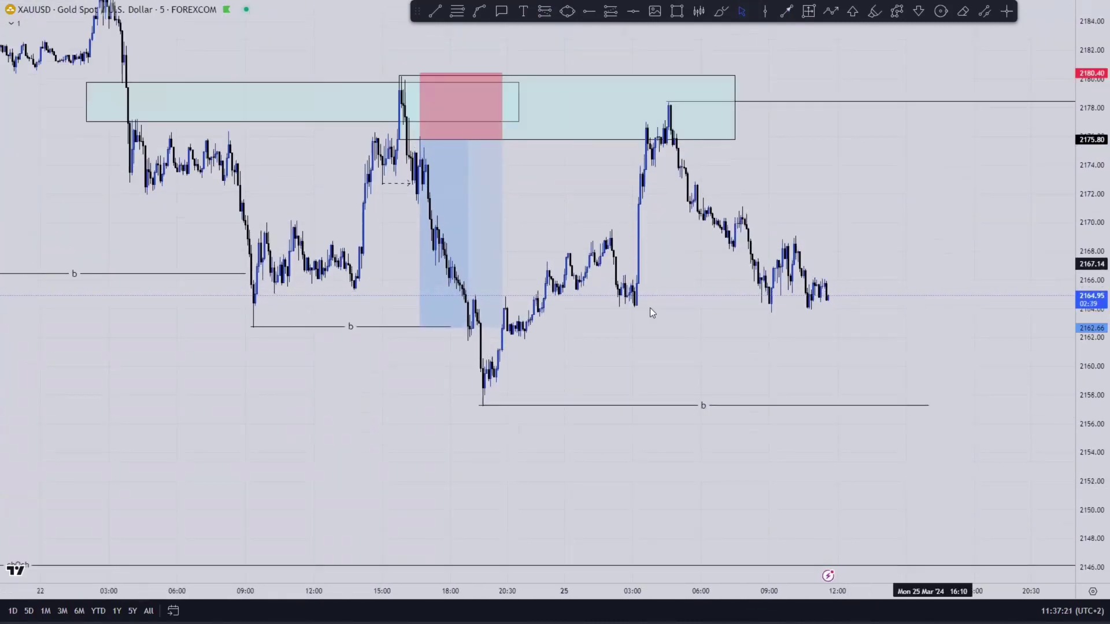
left_click_drag(650, 307, 715, 300)
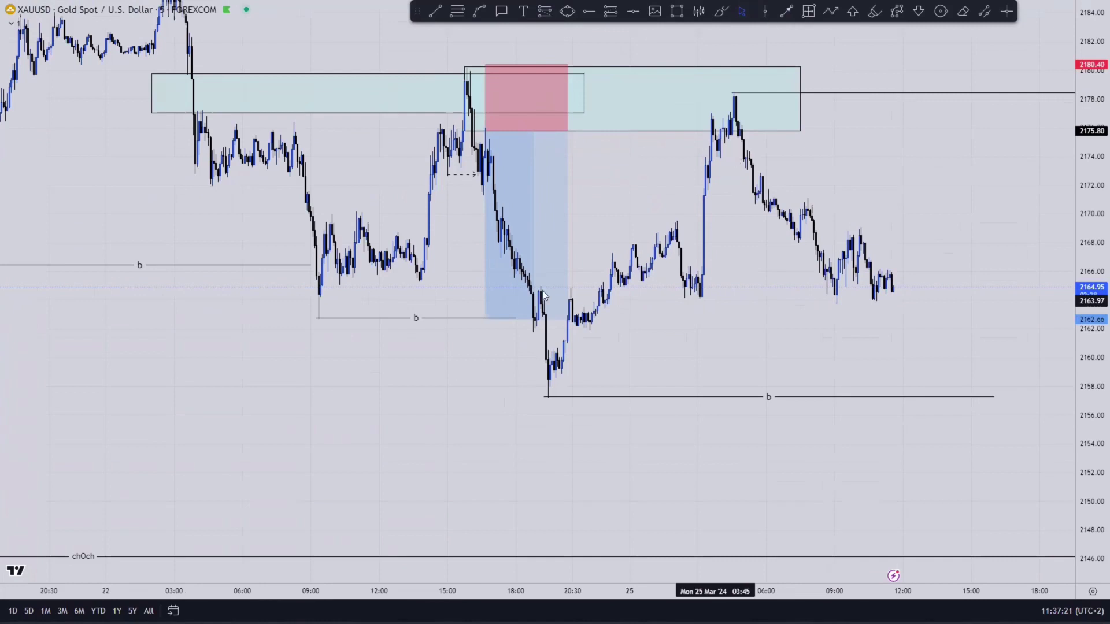
key("alt+t")
left_click(608, 288)
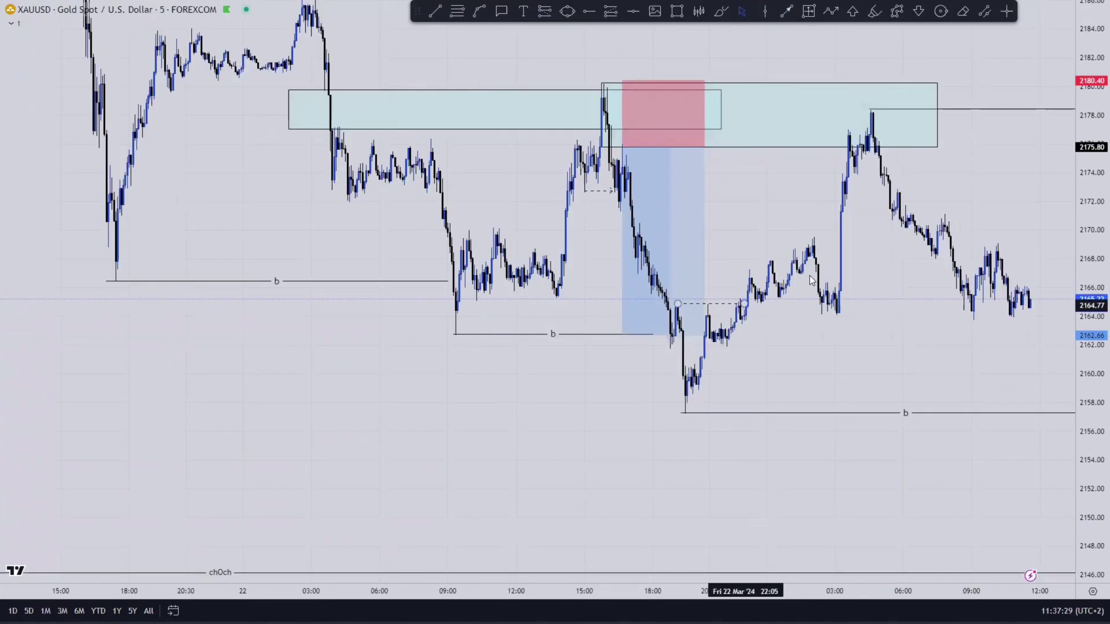
- Place a long position at 22 March 21:45 with entry 2163.85, stop 2161.47 and target 2175.79, narrowed to where price reaches the target
left_click_drag(872, 330, 578, 330)
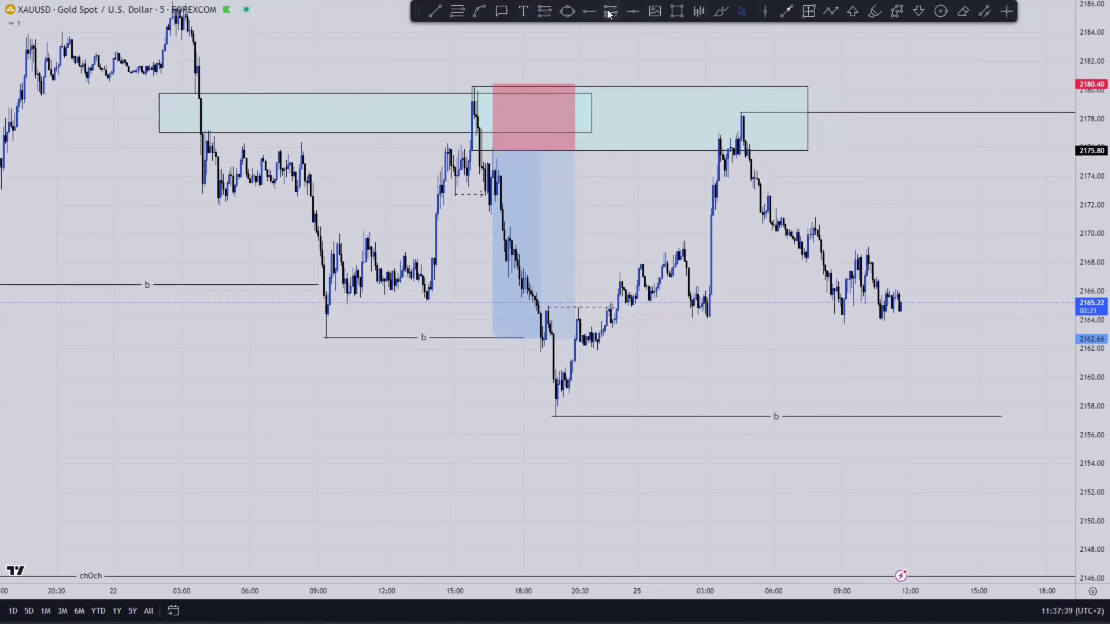
left_click(609, 322)
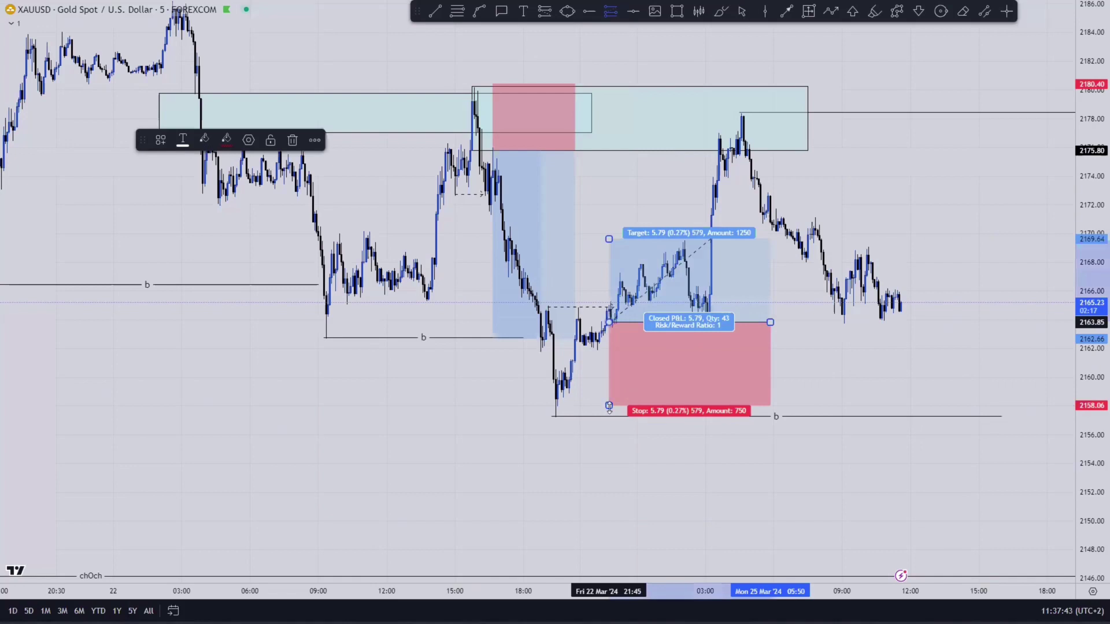
left_click_drag(605, 355, 607, 356)
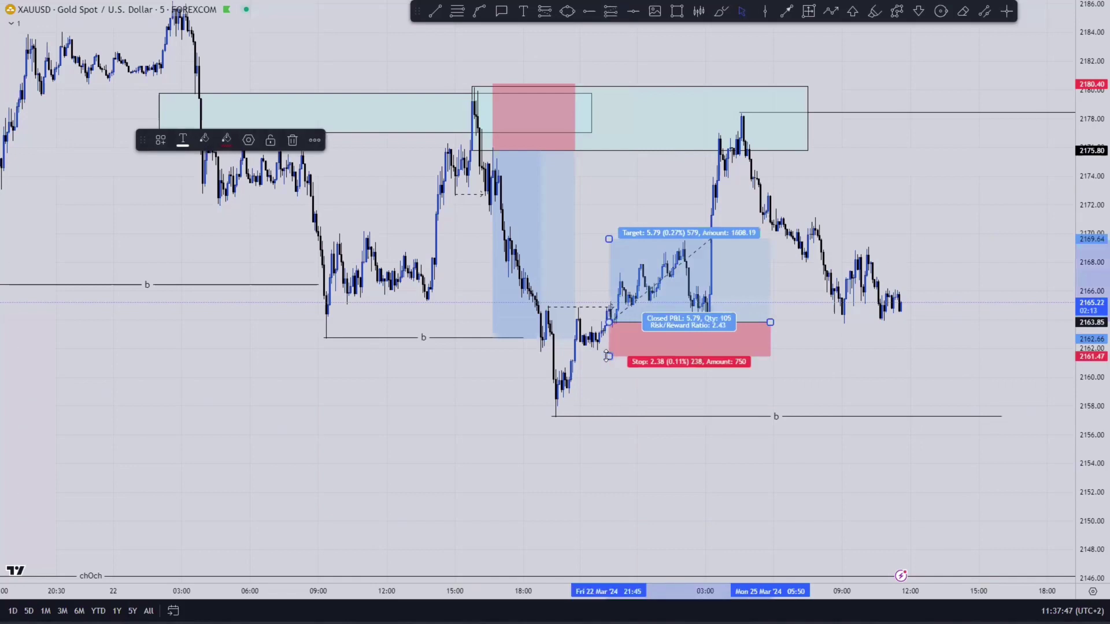
left_click_drag(608, 239, 609, 145)
left_click_drag(770, 322, 719, 315)
- Draw a horizontal dashed line at 2173.82 under the 25 March pullback low, ending at 04:50
left_click(769, 310)
left_click(786, 11)
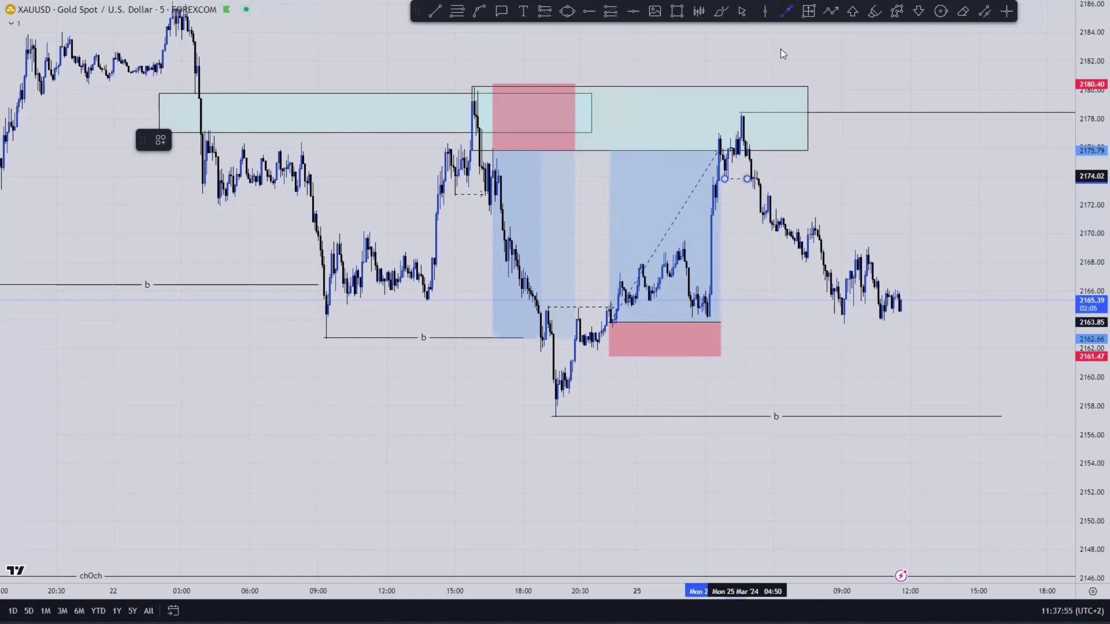
left_click(737, 12)
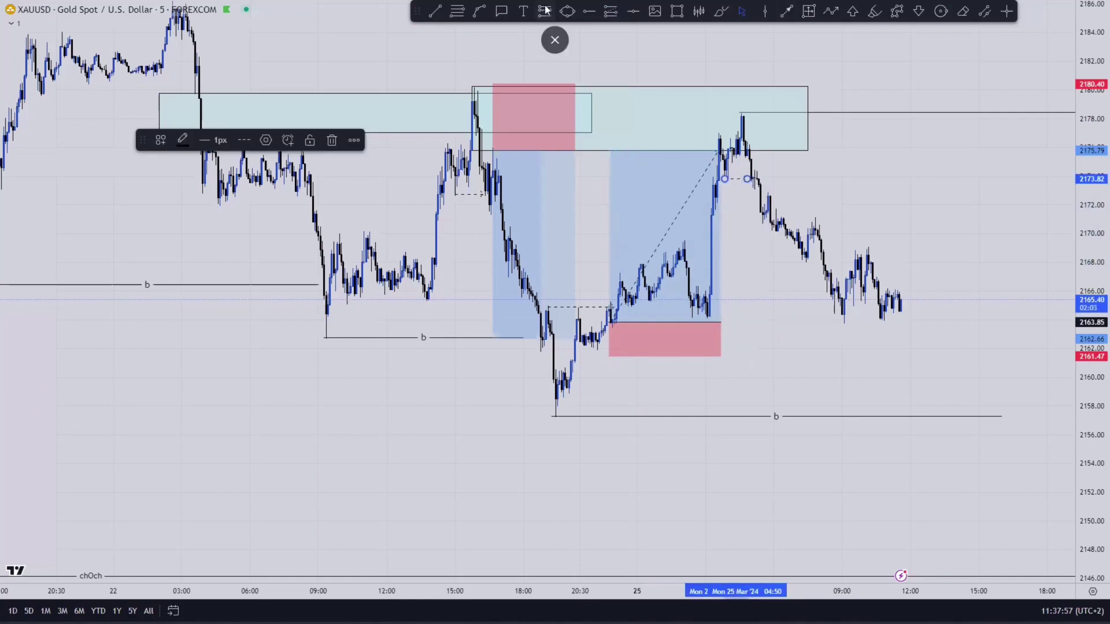
- Place a short position at 25 March 05:10 with entry 2173.70, stop 2179.21 and target 2157.53, ending at 12:15
left_click(544, 11)
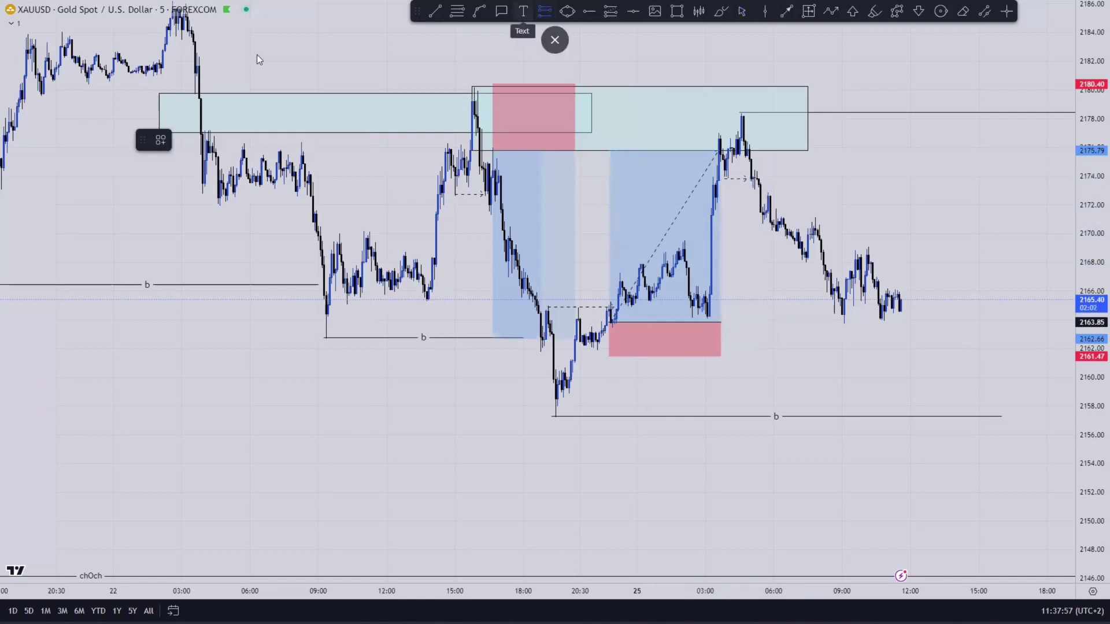
left_click(754, 181)
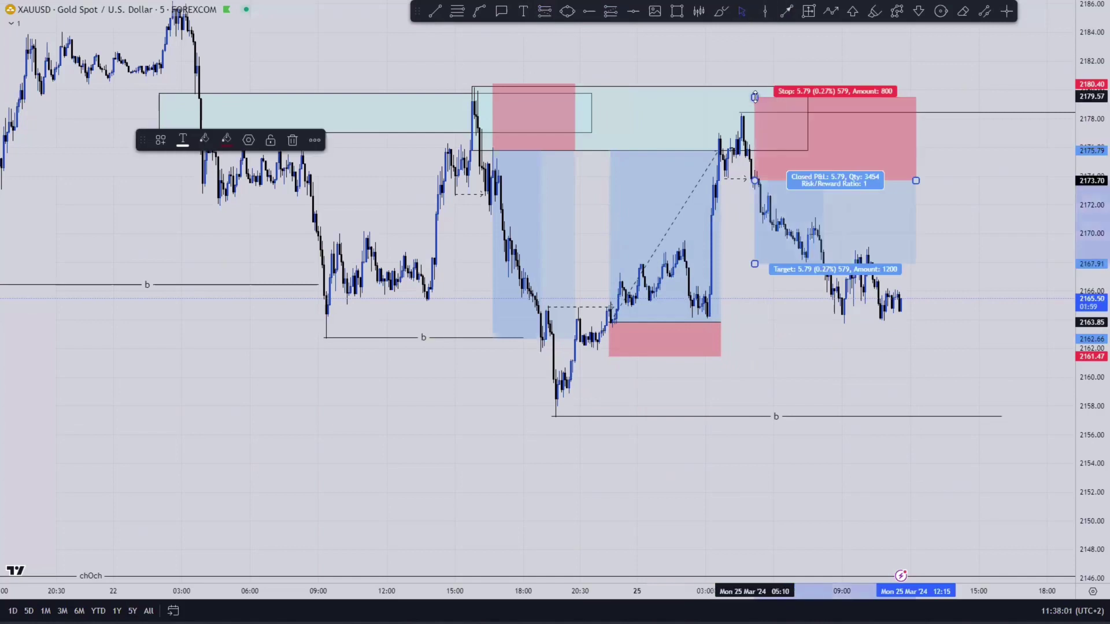
left_click_drag(754, 97, 755, 101)
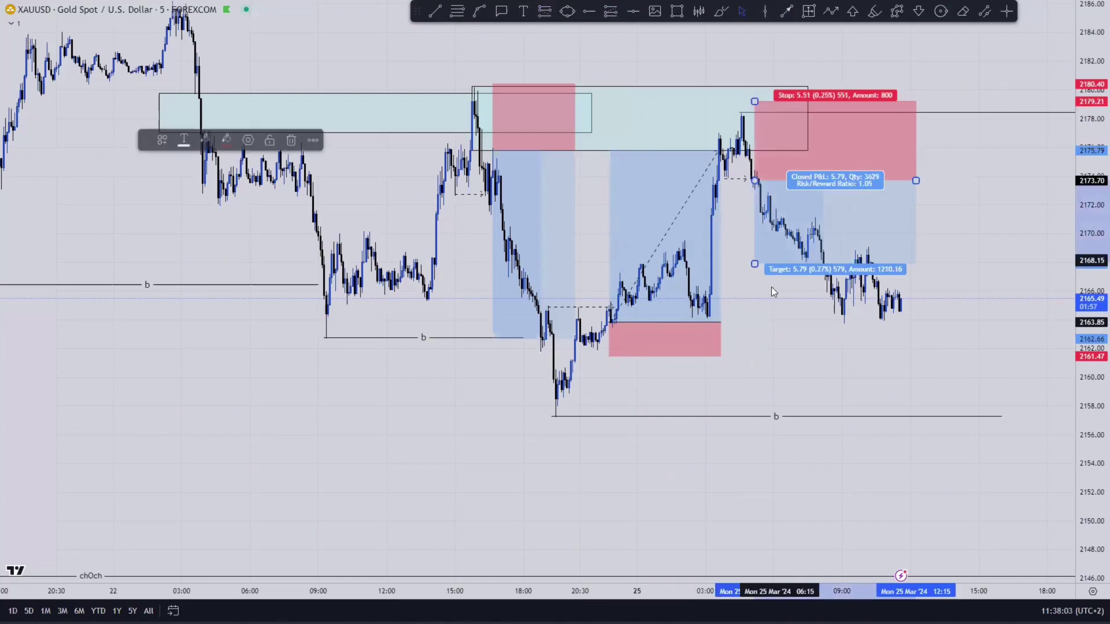
left_click_drag(753, 264, 774, 413)
left_click(1019, 296)
- Examine how the example trades sit within the wider structure between the chOch level and the supply zone at the 21 March high
left_click_drag(999, 294, 994, 293)
left_click_drag(1065, 291, 1040, 288)
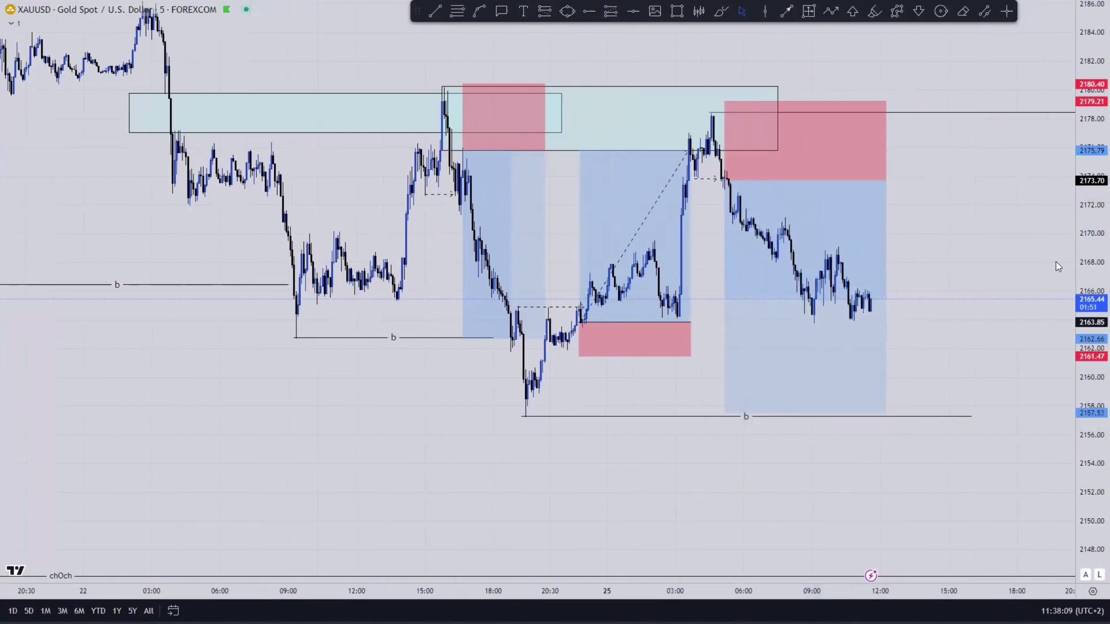
left_click_drag(1089, 261, 1090, 226)
left_click_drag(982, 263, 969, 266)
scroll(969, 263, "down", 1)
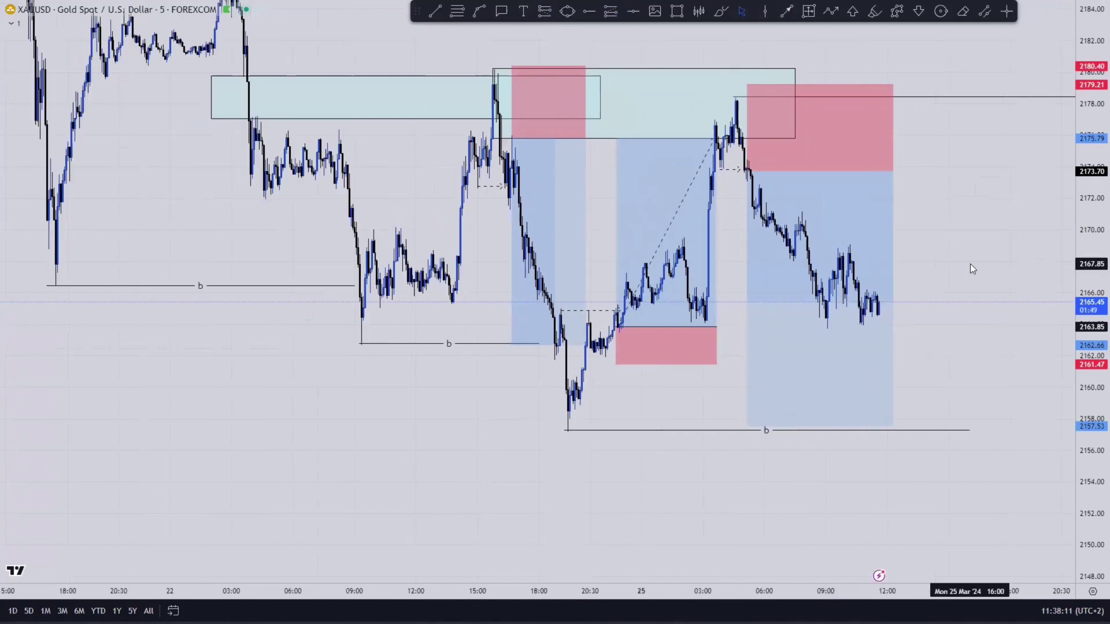
scroll(970, 266, "down", 2)
scroll(971, 278, "up", 1)
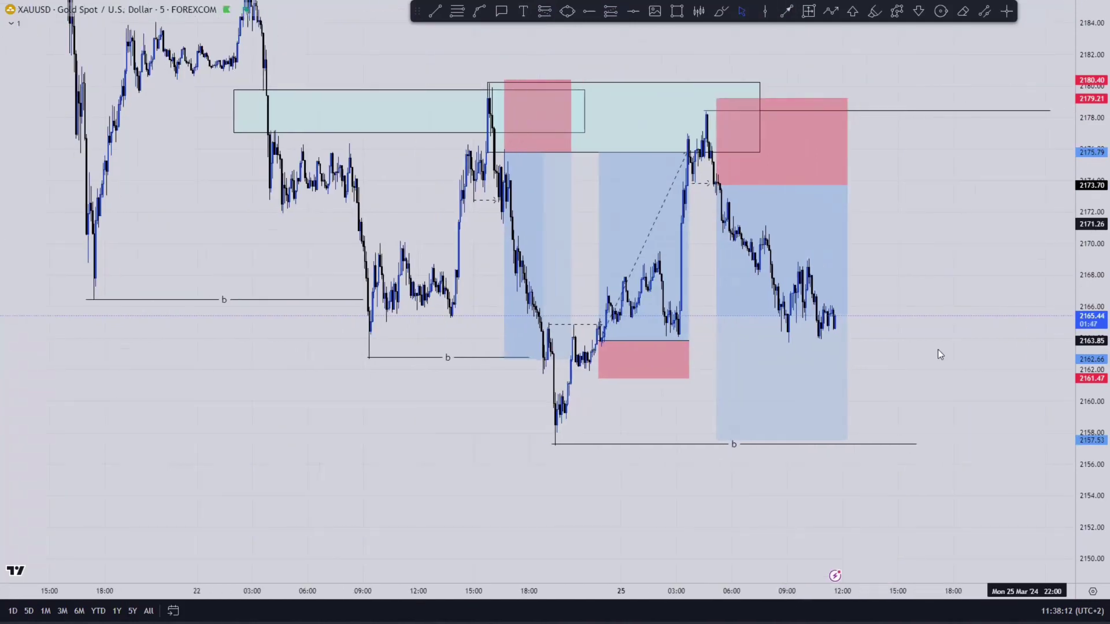
left_click_drag(938, 354, 942, 414)
left_click_drag(963, 271, 957, 268)
left_click_drag(1092, 236, 981, 317)
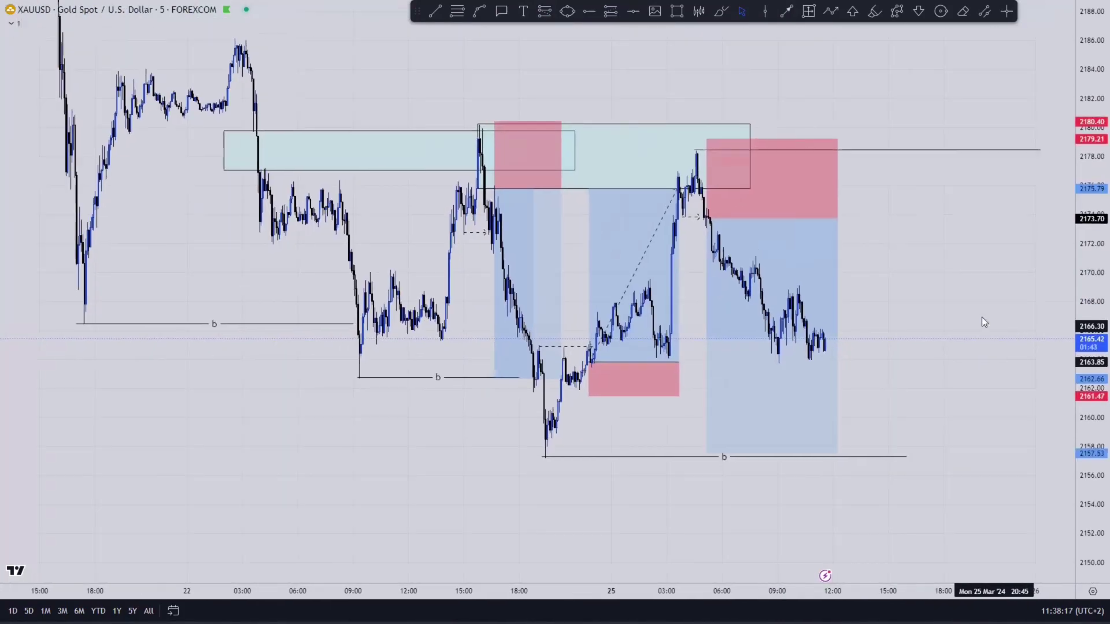
scroll(981, 316, "down", 2)
scroll(820, 173, "down", 2)
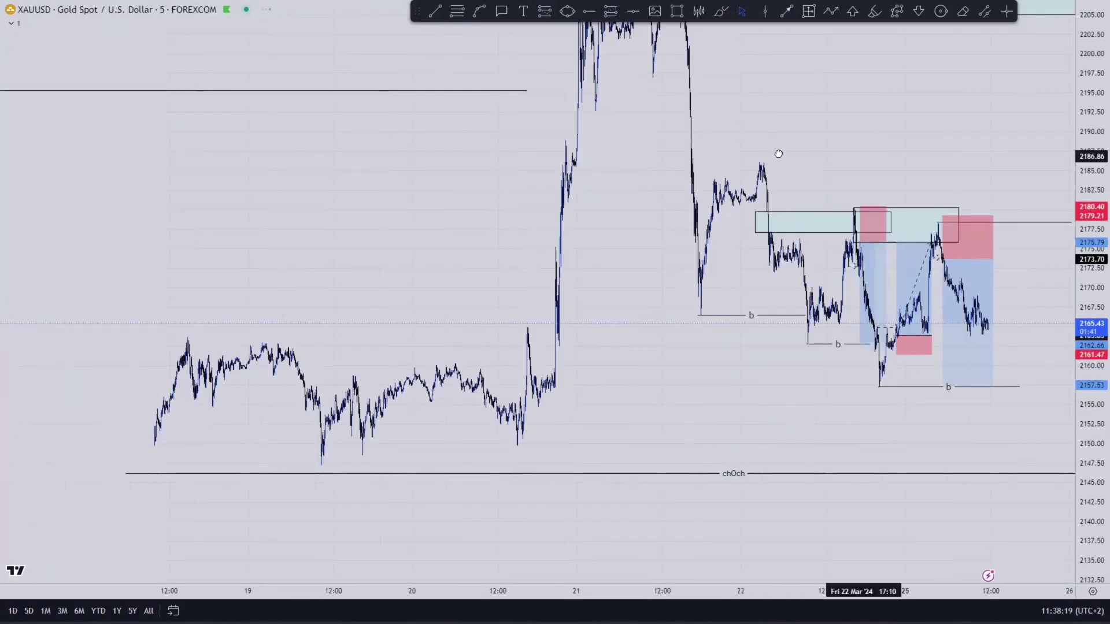
scroll(682, 405, "down", 3)
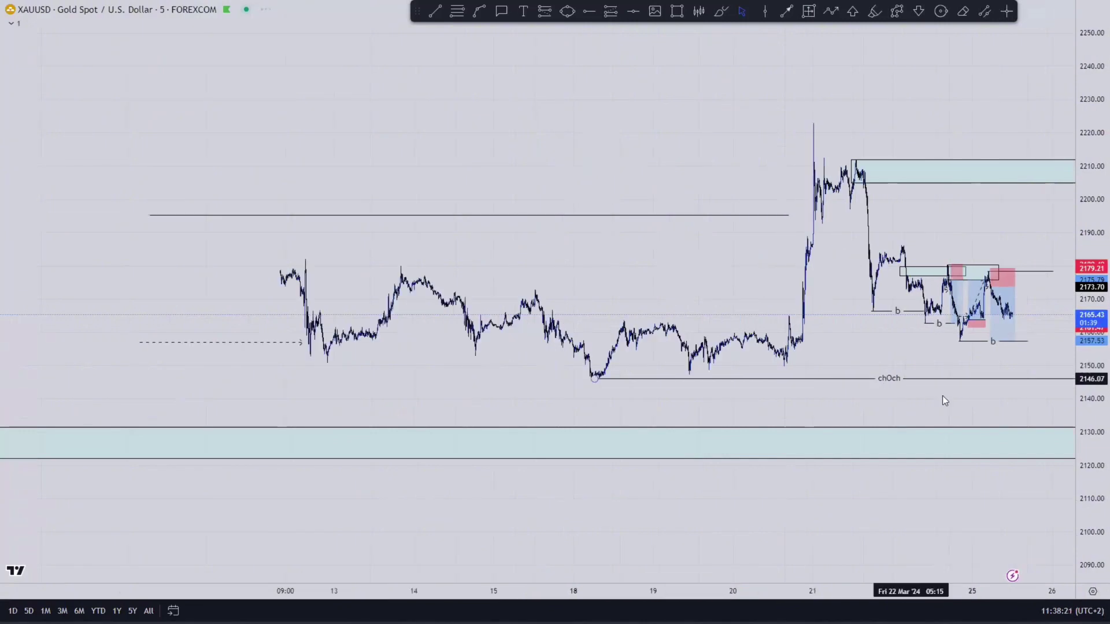
left_click_drag(897, 396, 749, 394)
left_click_drag(1089, 367, 1089, 275)
left_click_drag(1006, 280, 949, 281)
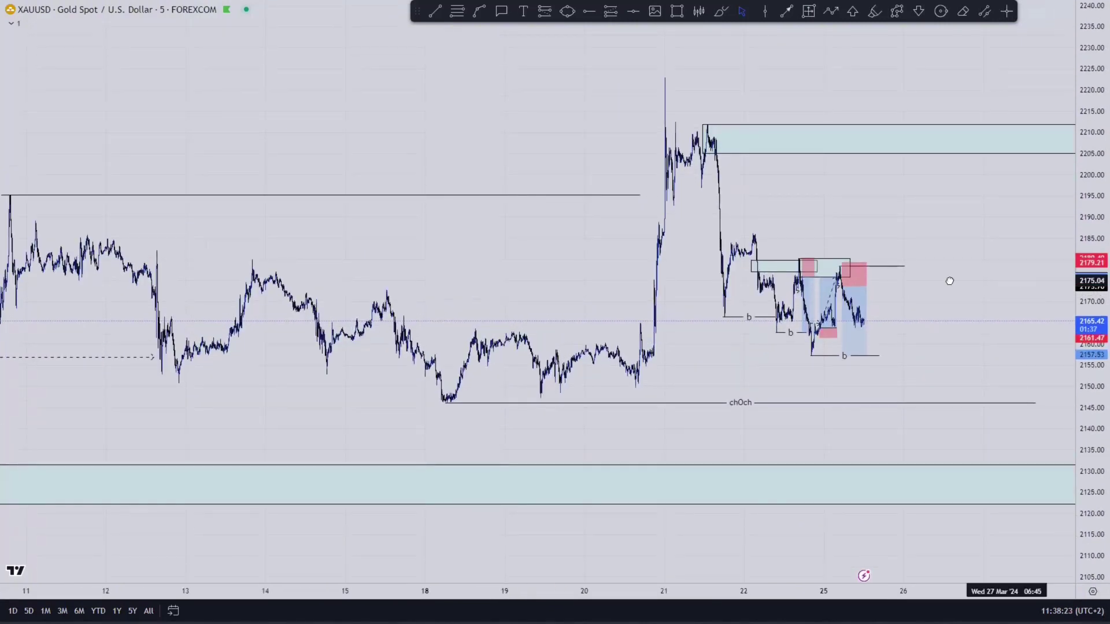
scroll(950, 281, "right", 2)
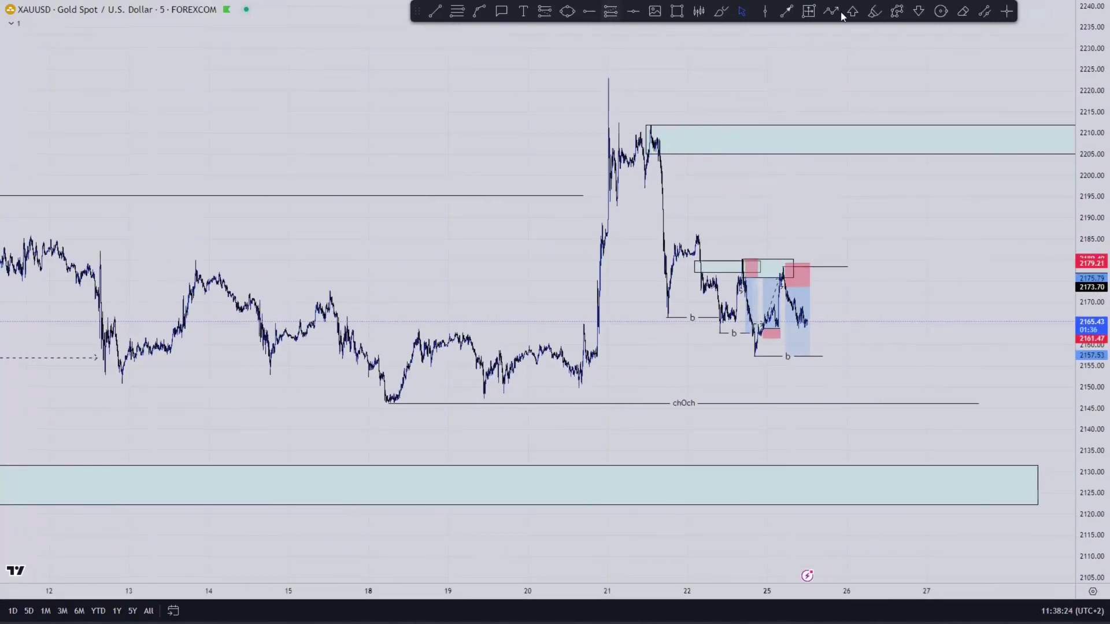
- Draw a path from the 18 March low through the 21 March high and projected swings to about 2221, and delete it
left_click(393, 407)
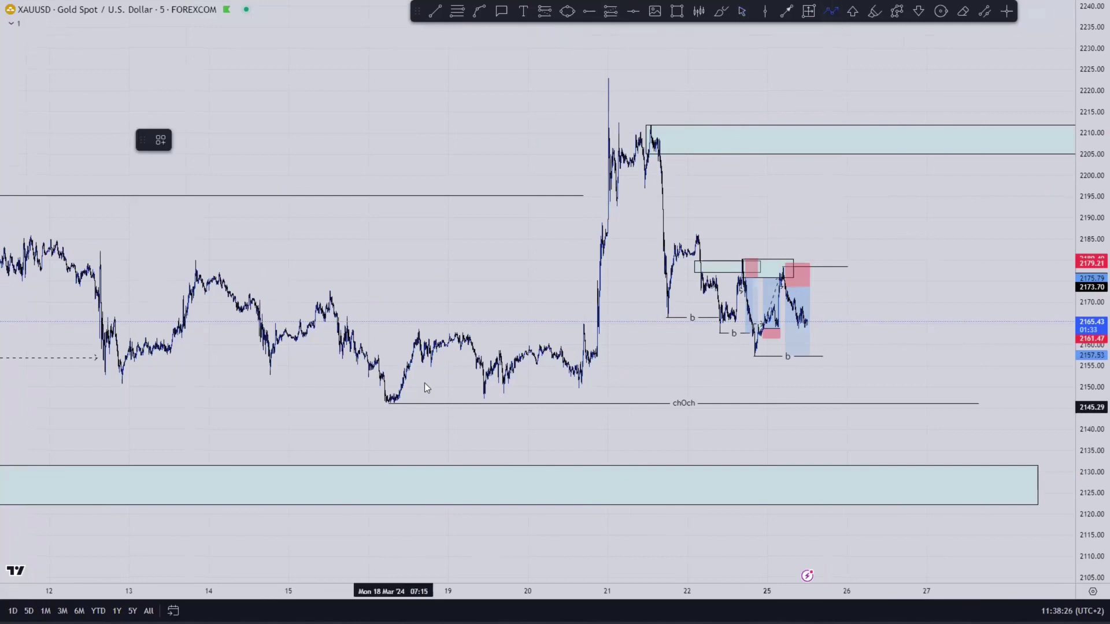
left_click(646, 124)
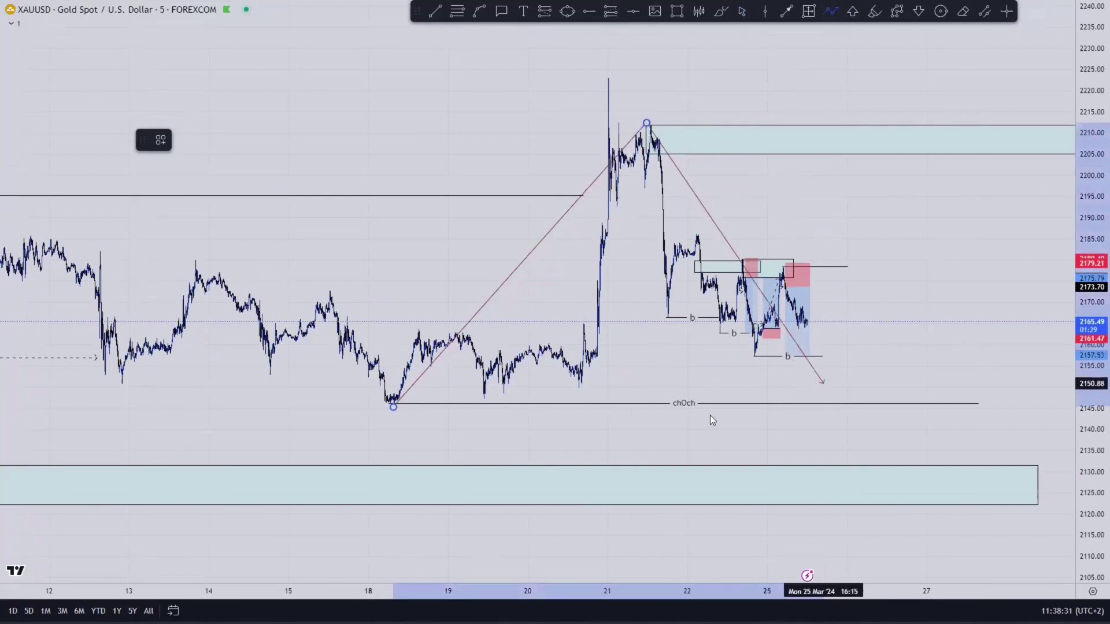
left_click(831, 388)
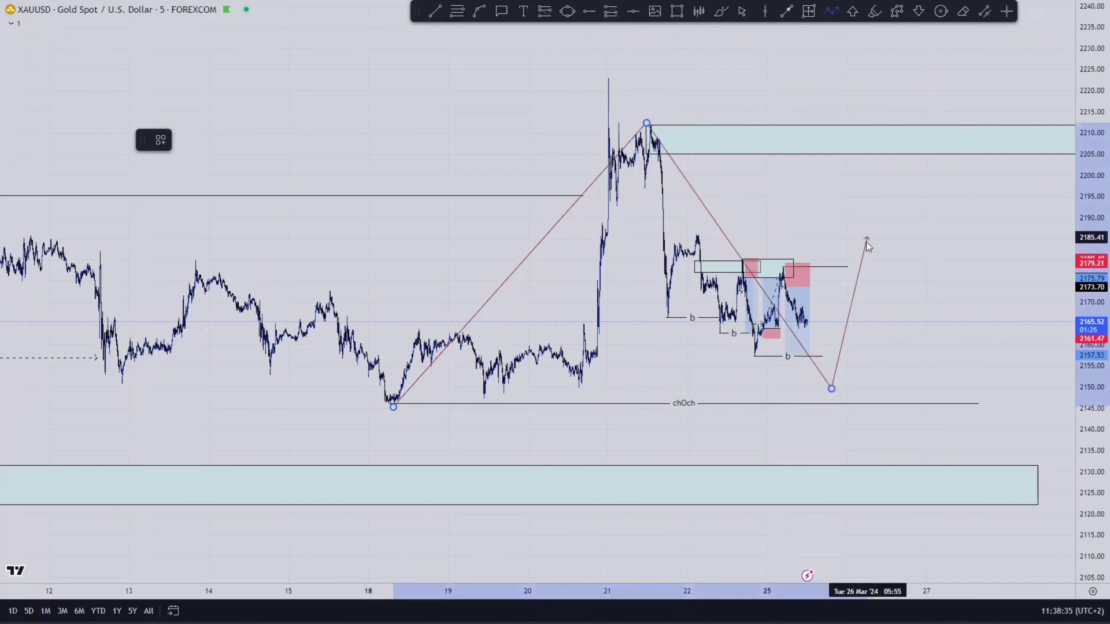
left_click(866, 247)
left_click(889, 370)
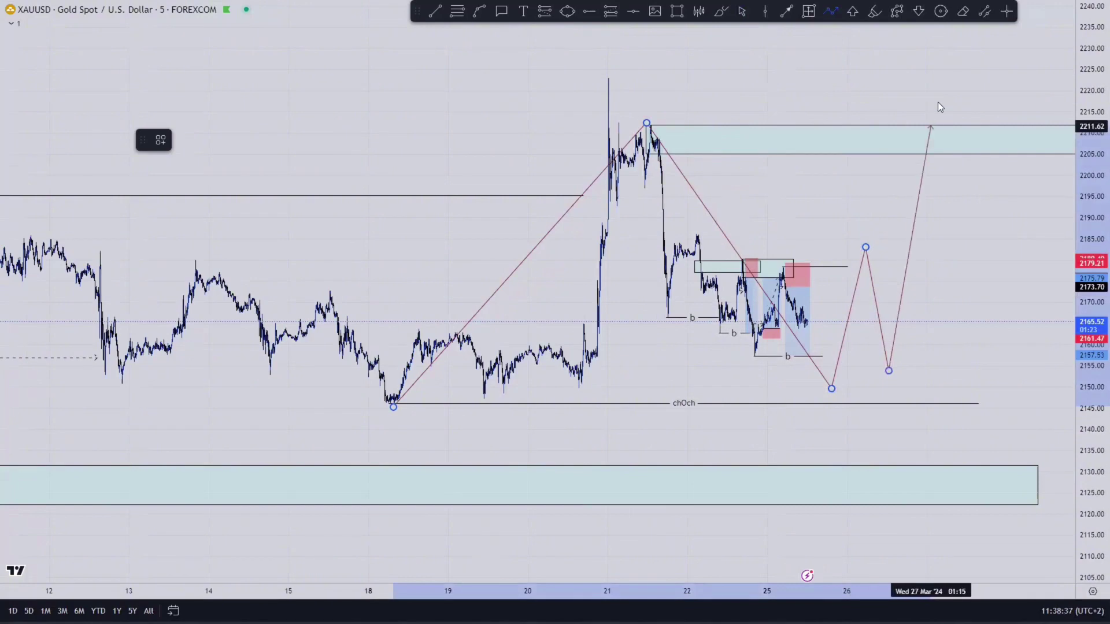
double_click(940, 84)
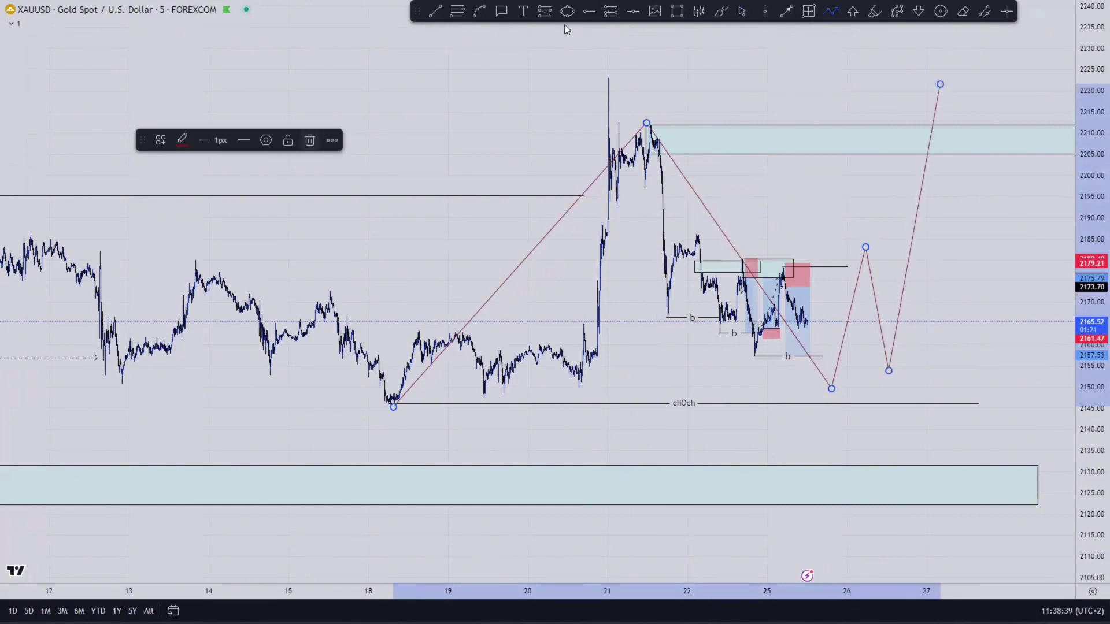
key("Delete")
- Draw a path from the 25 March high through the successive lower highs and lows, projected down to the lowest b line at about 2157
scroll(898, 364, "up", 5)
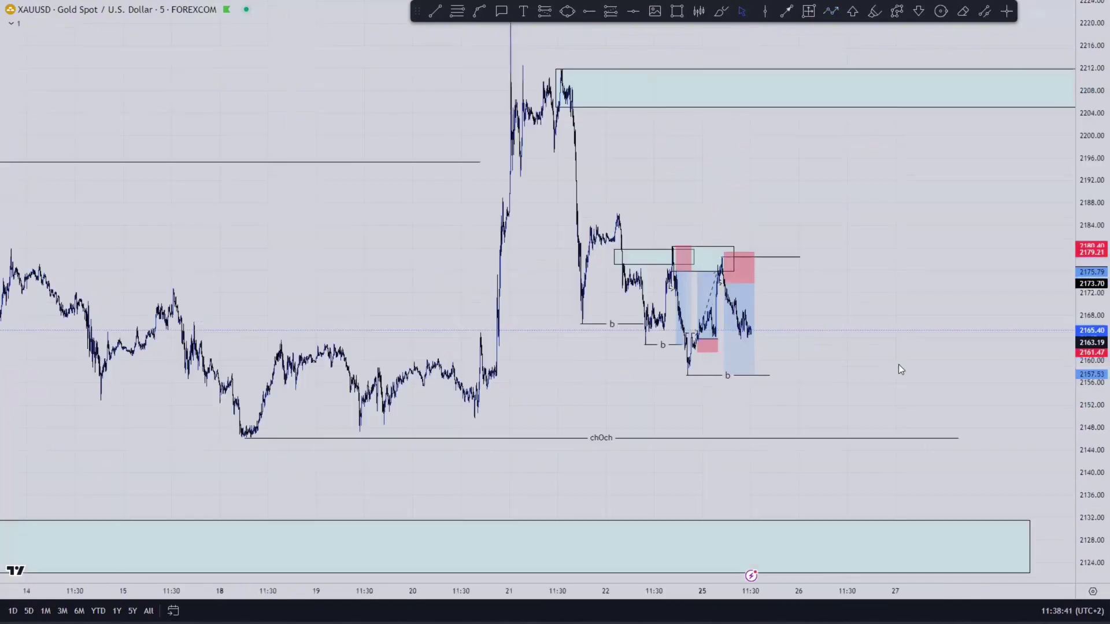
scroll(890, 374, "up", 10)
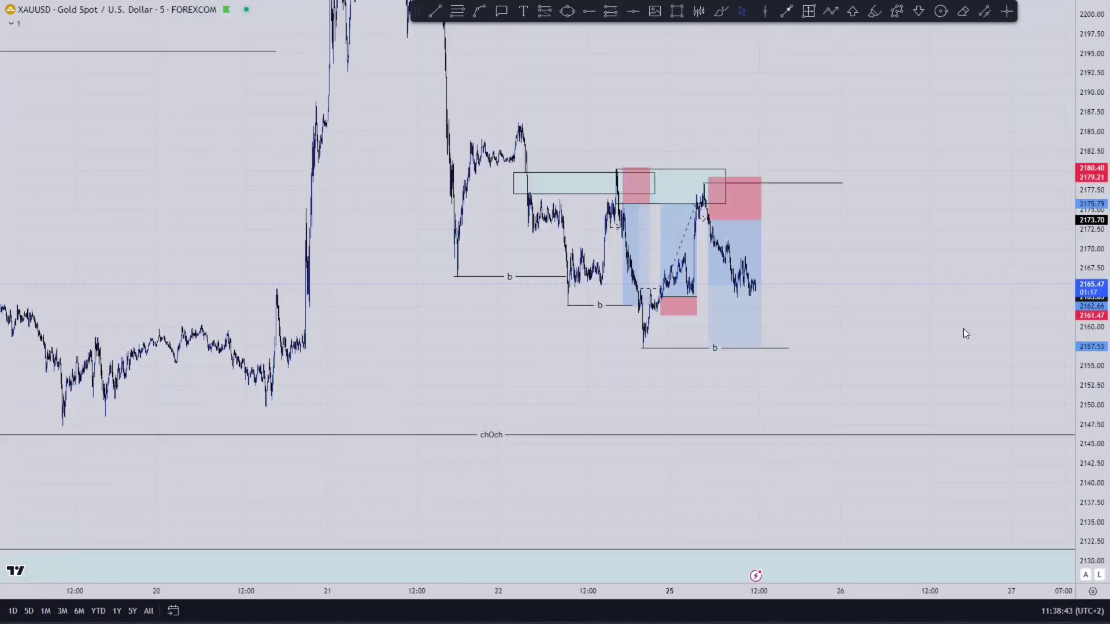
scroll(1015, 298, "up", 10)
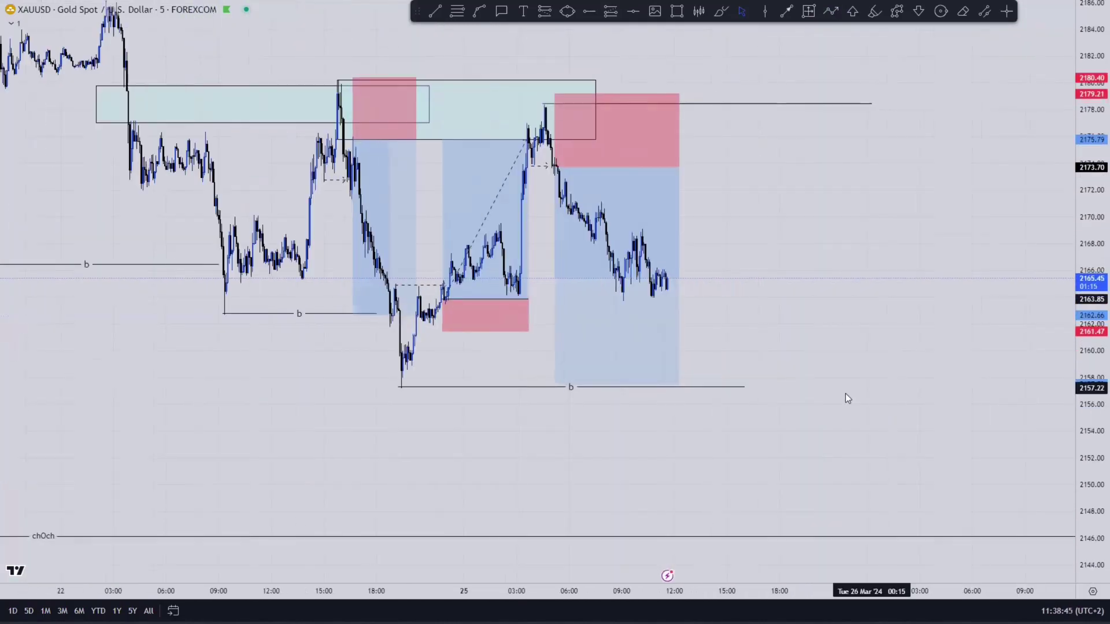
left_click_drag(974, 287, 1000, 354)
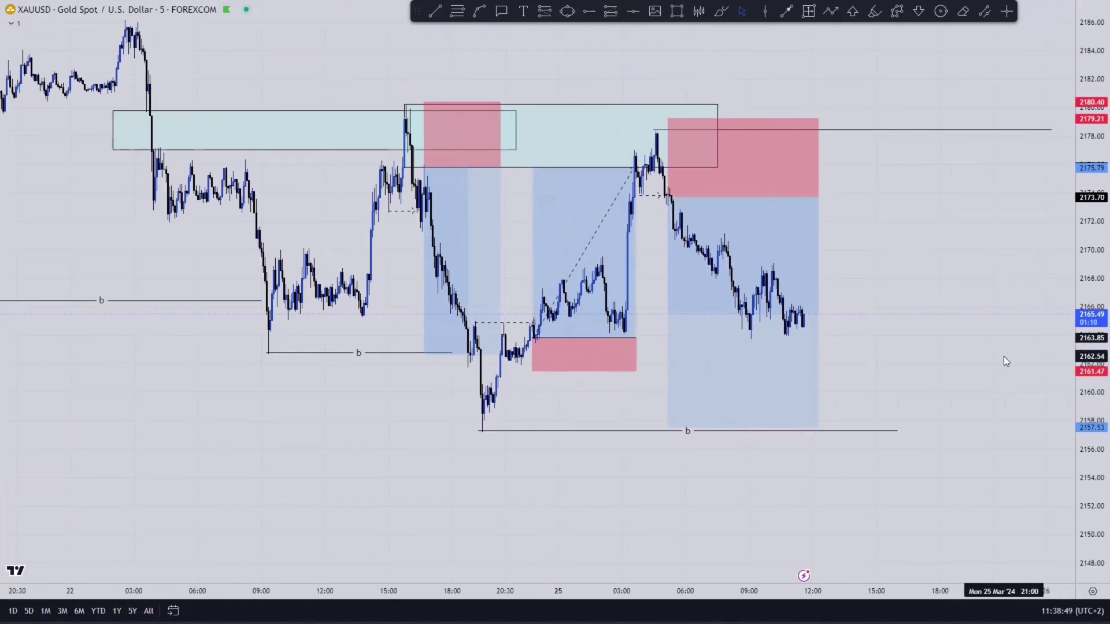
left_click(831, 11)
left_click(654, 130)
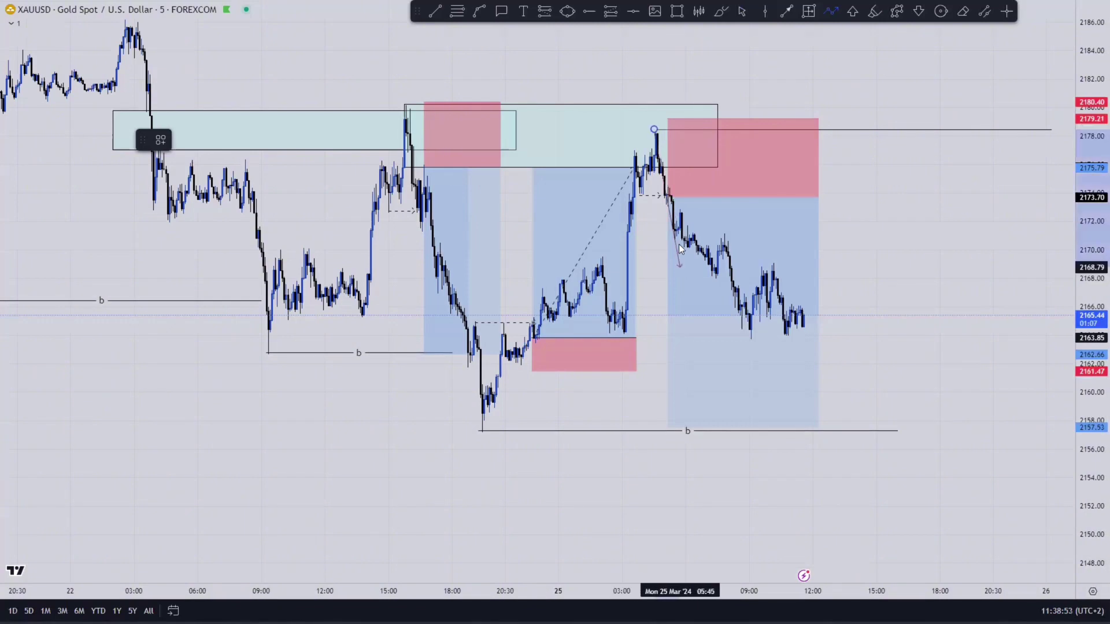
left_click(684, 205)
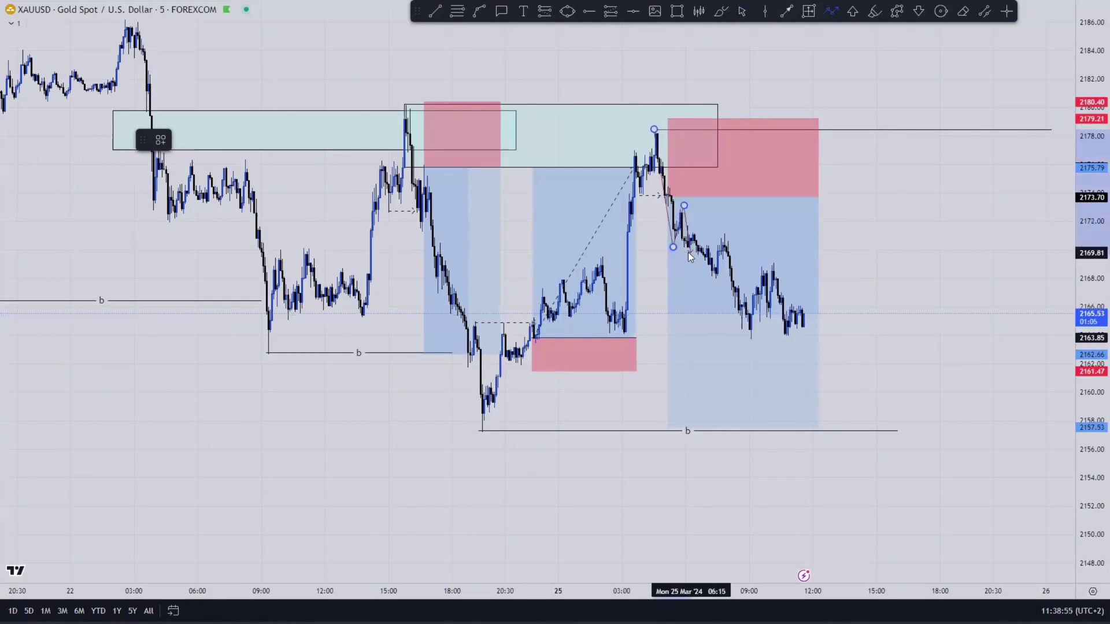
left_click(688, 253)
left_click(696, 231)
left_click(717, 276)
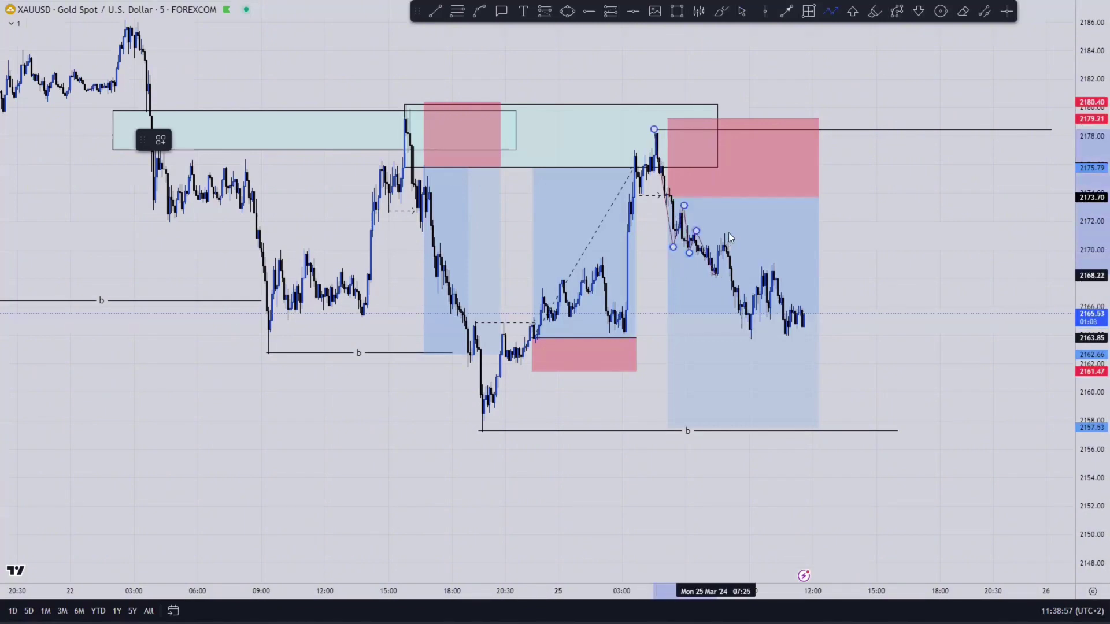
left_click(725, 236)
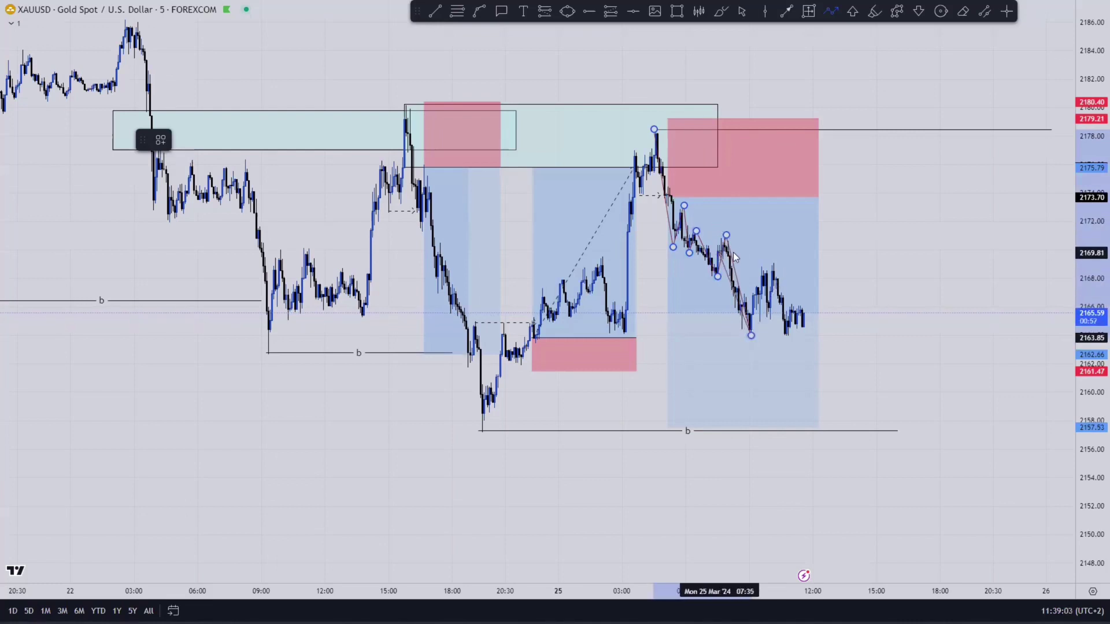
left_click(792, 253)
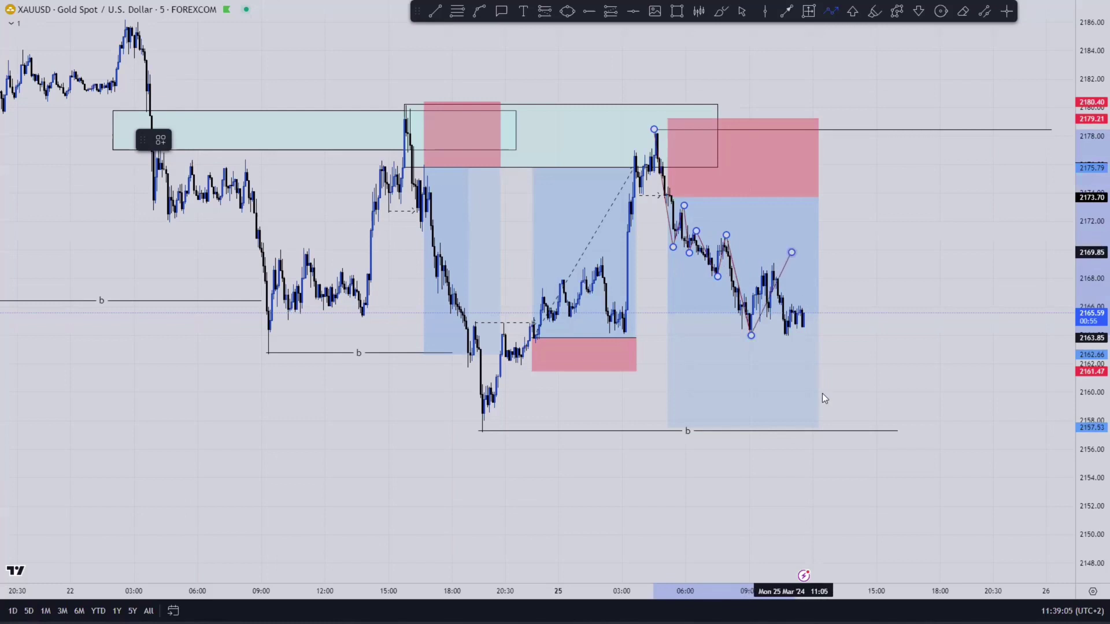
double_click(829, 432)
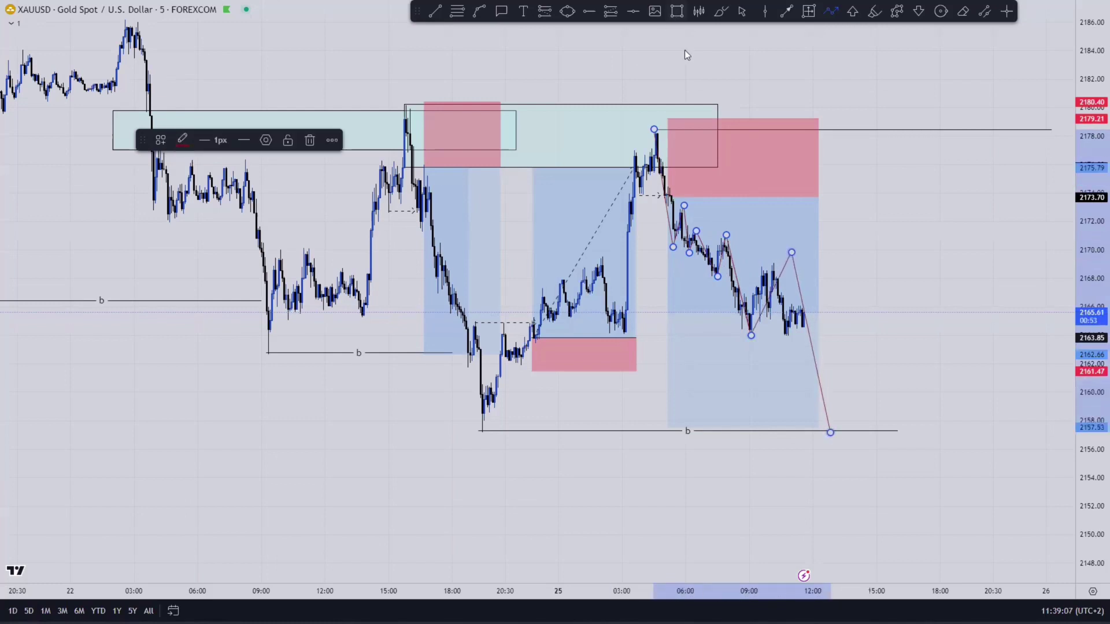
- Draw a supply zone rectangle from 2171.02 to 2169.48 at the latest 25 March lower high, ending at 12:15
left_click(677, 11)
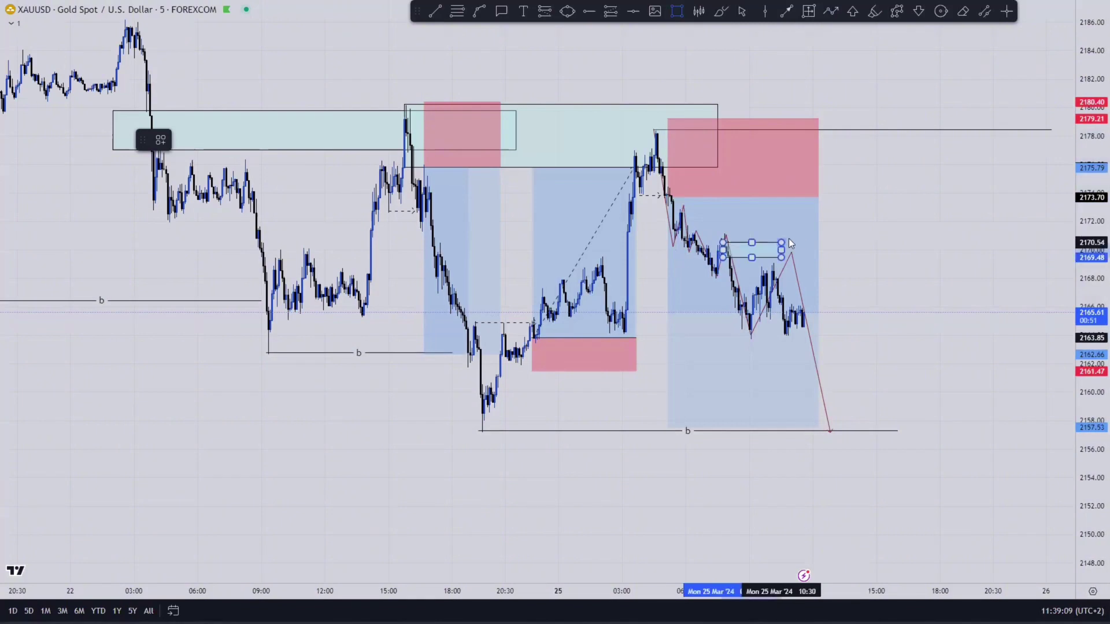
left_click_drag(820, 240, 819, 239)
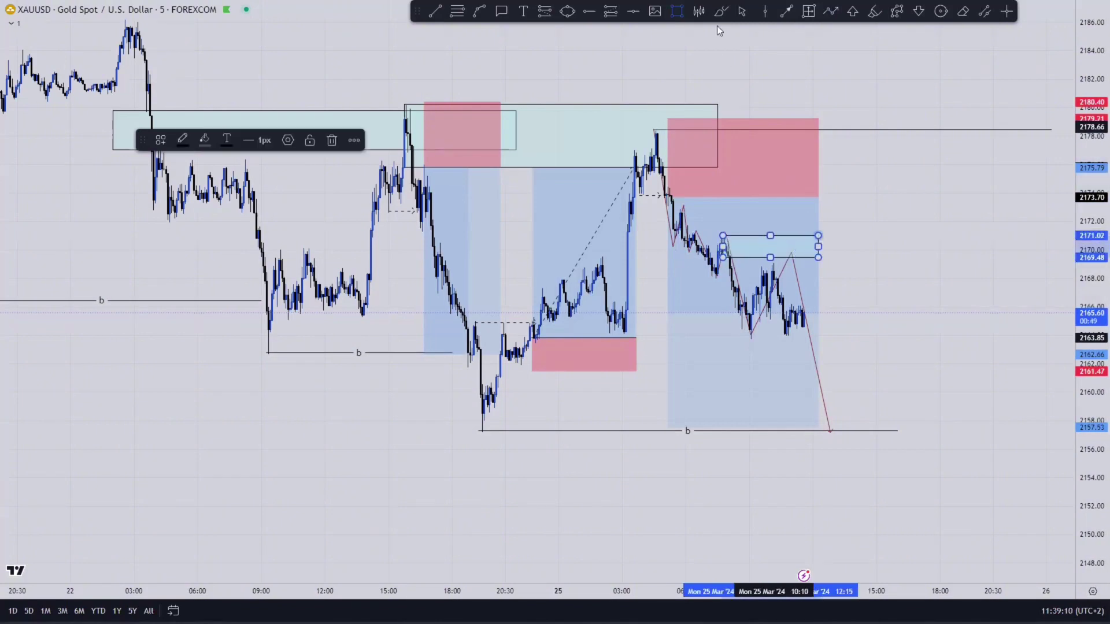
left_click(742, 11)
left_click(891, 272)
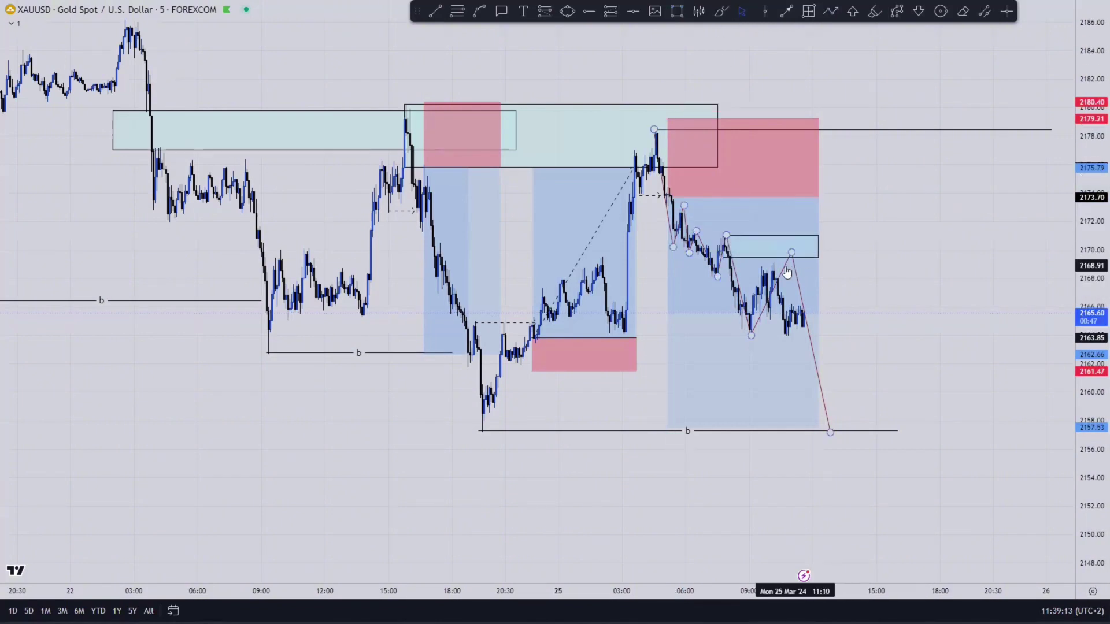
- Draw a horizontal dashed line at 2181.00 under the early 22 March high, ending at 03:35 where price breaks down
left_click_drag(1093, 252, 1092, 267)
scroll(969, 308, "down", 1)
left_click_drag(1025, 295, 1078, 65)
left_click_drag(1086, 217, 1064, 223)
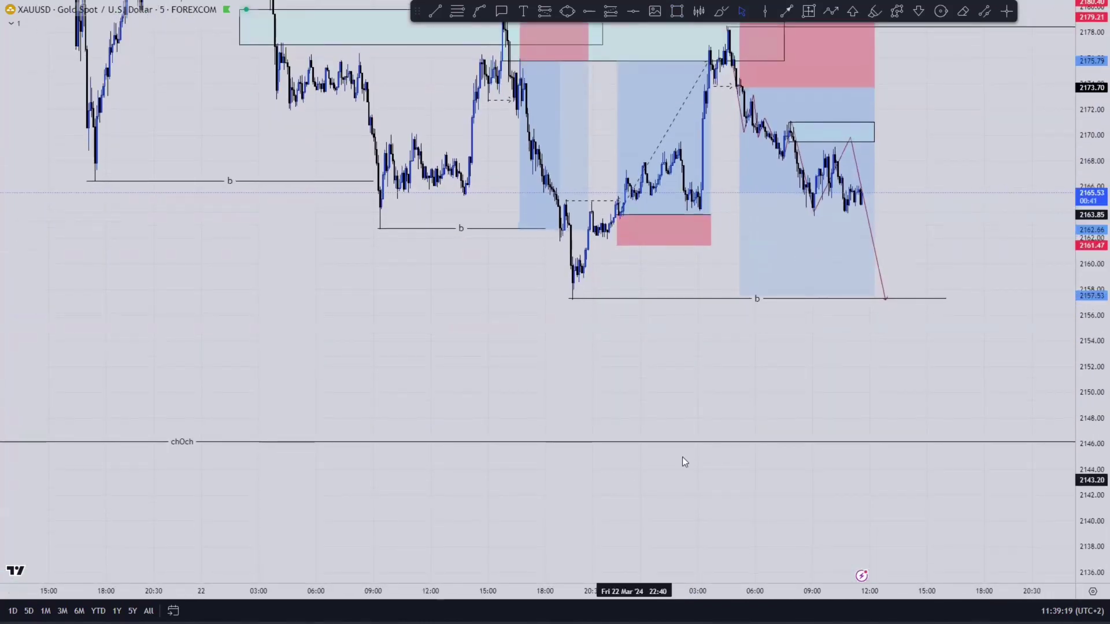
left_click_drag(896, 411, 885, 454)
left_click_drag(954, 278, 929, 349)
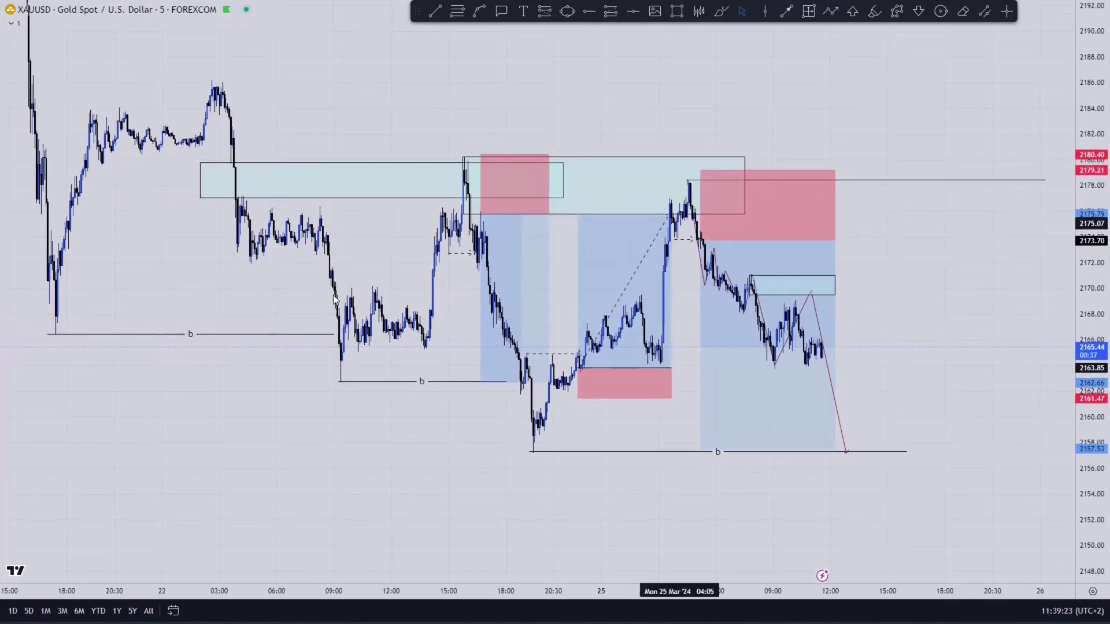
left_click_drag(439, 258, 637, 261)
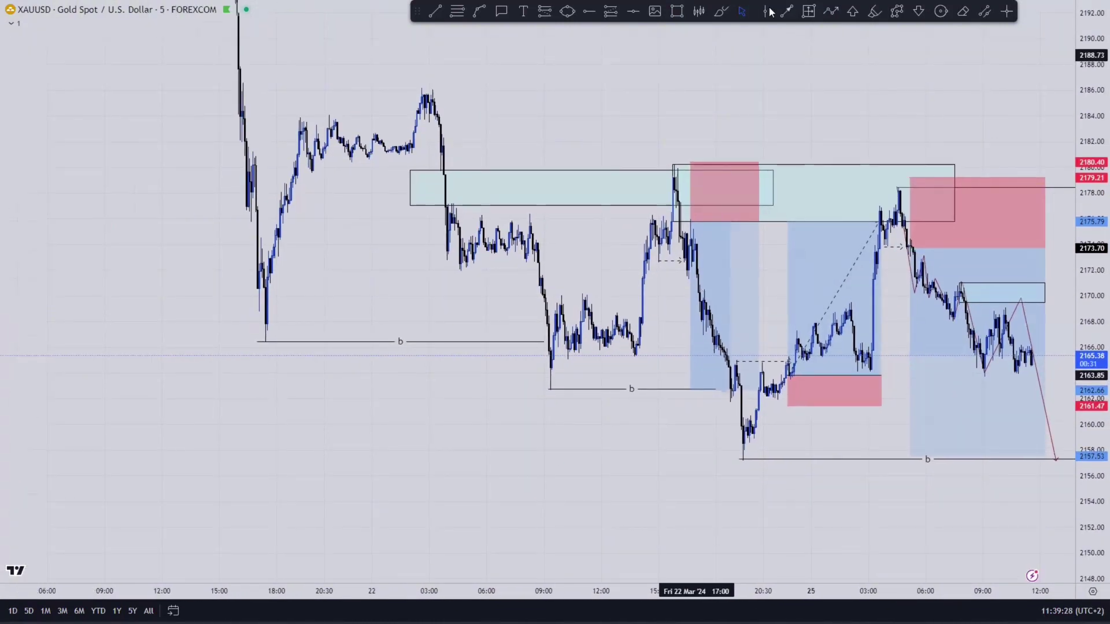
left_click(407, 155)
left_click(441, 154)
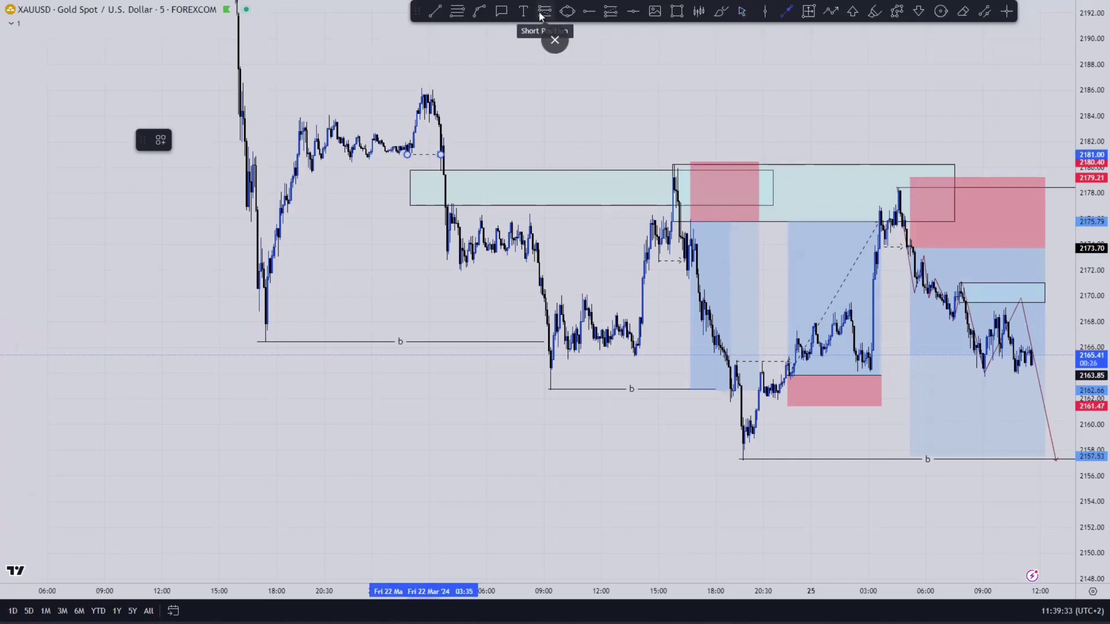
- Place a short position with entry at 2180.78 from 03:35 on 22 March and set its stop to 2186.17
left_click(440, 157)
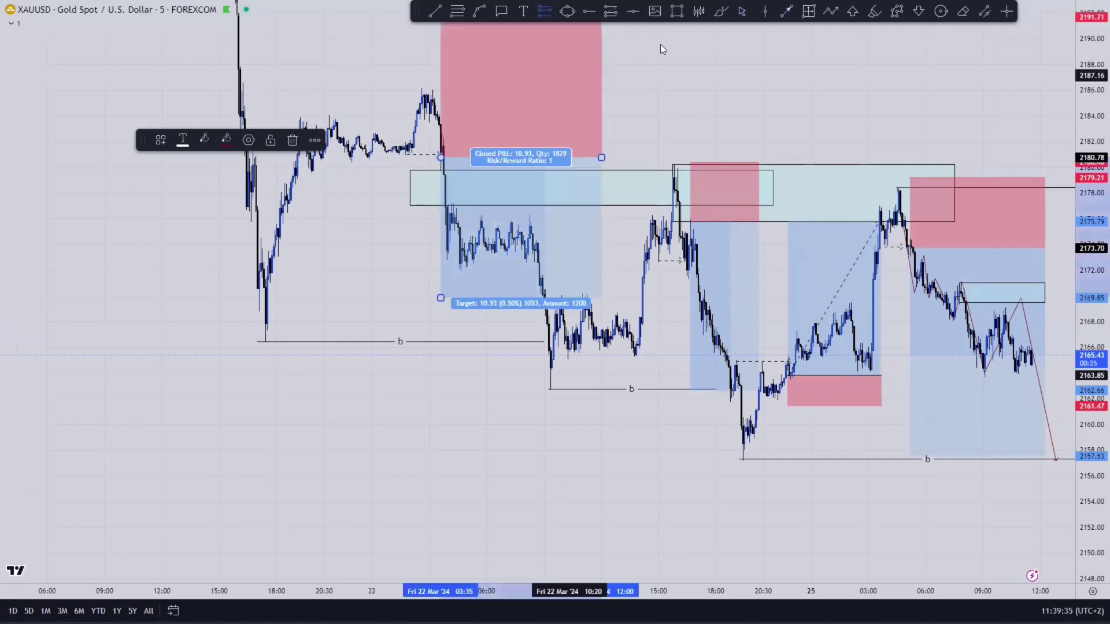
left_click_drag(683, 82, 659, 207)
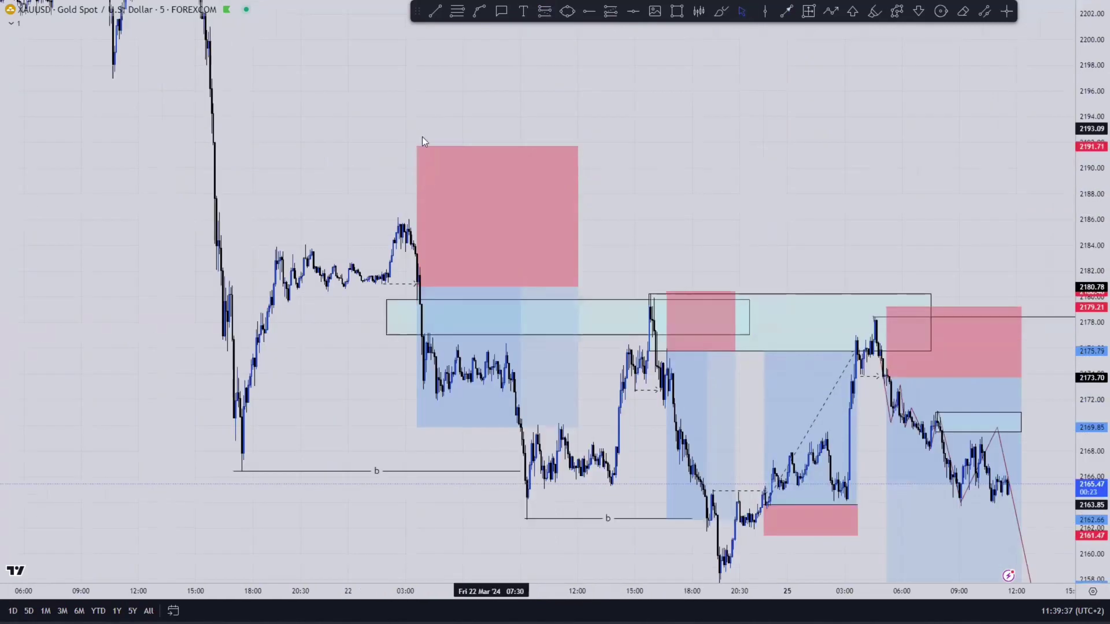
left_click_drag(417, 146, 410, 217)
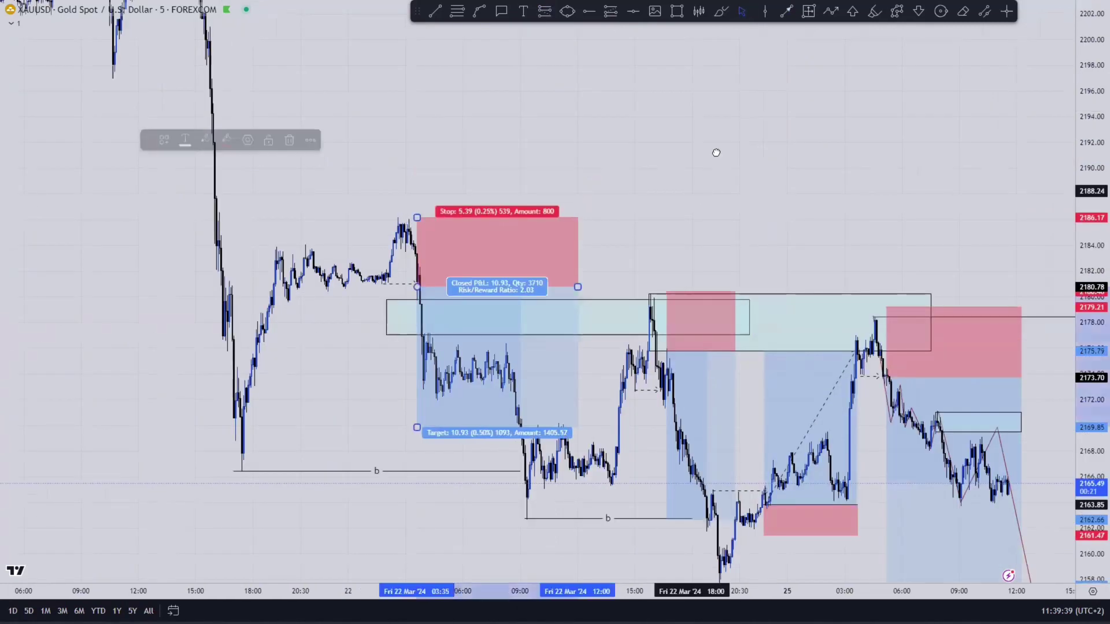
- Set the 22 March short position's target to 2166.48 at the first b line and shorten its right edge to about 09:35
left_click_drag(704, 155, 732, 37)
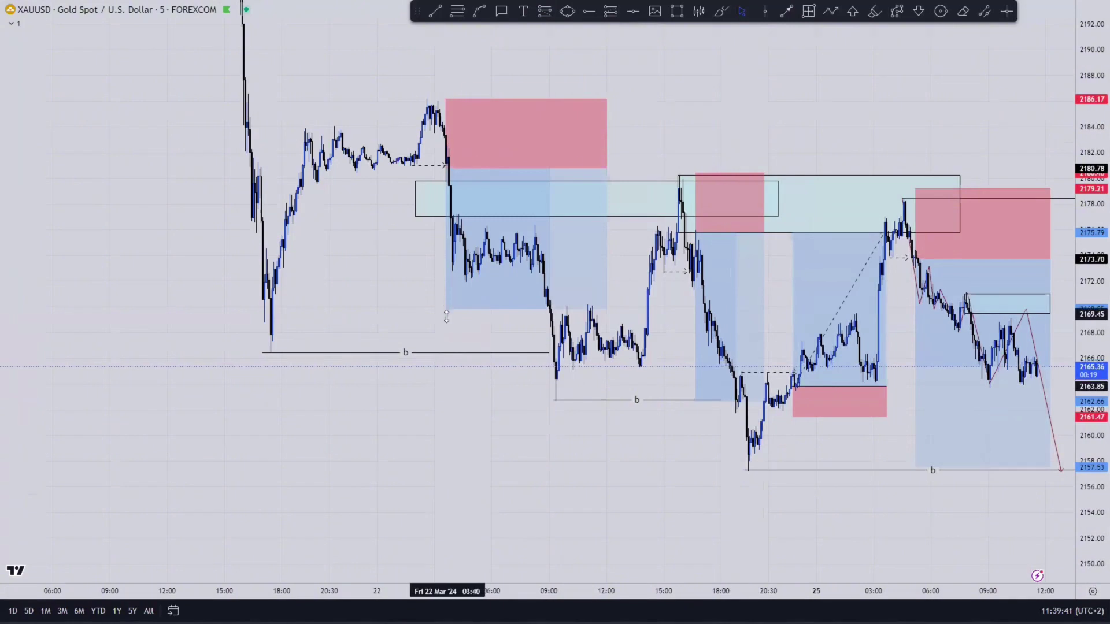
left_click_drag(447, 309, 446, 354)
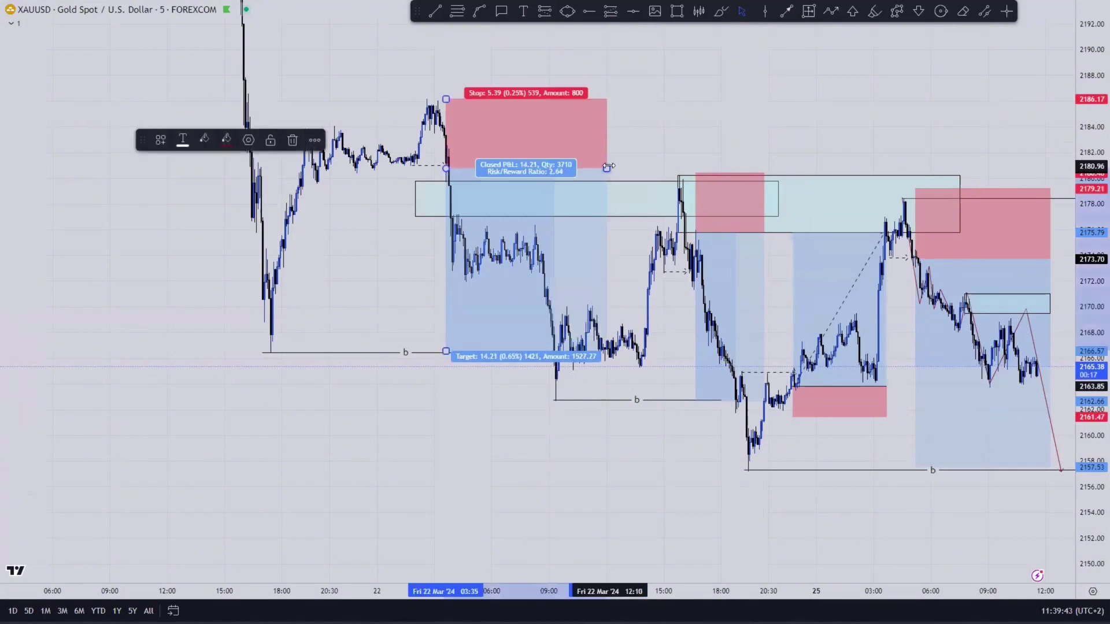
left_click_drag(590, 168, 581, 169)
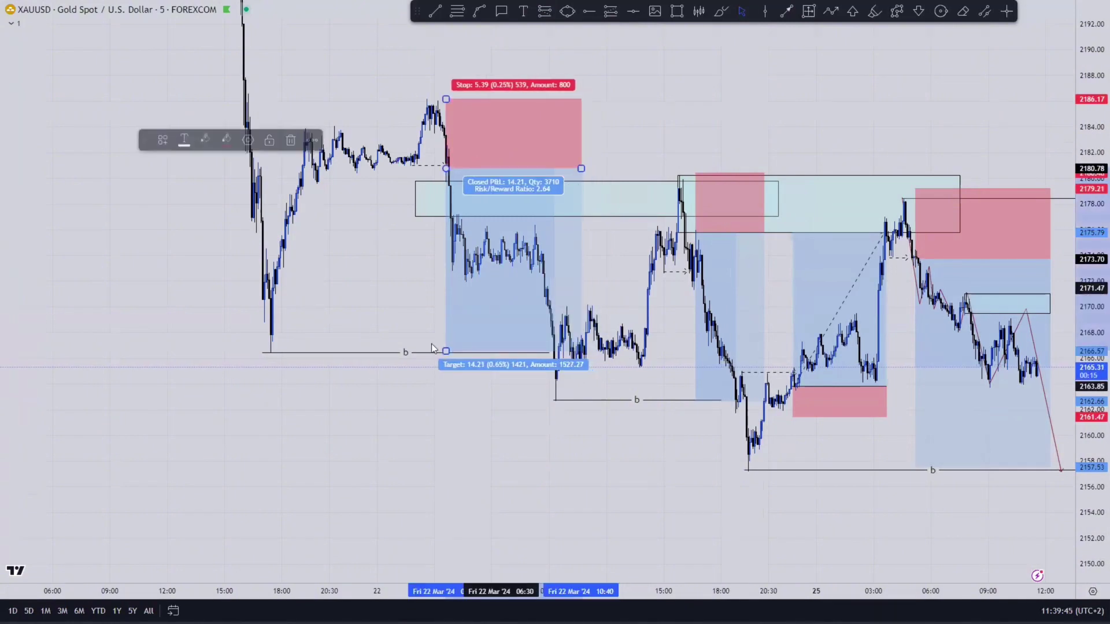
left_click_drag(444, 351, 442, 354)
left_click_drag(613, 268, 597, 266)
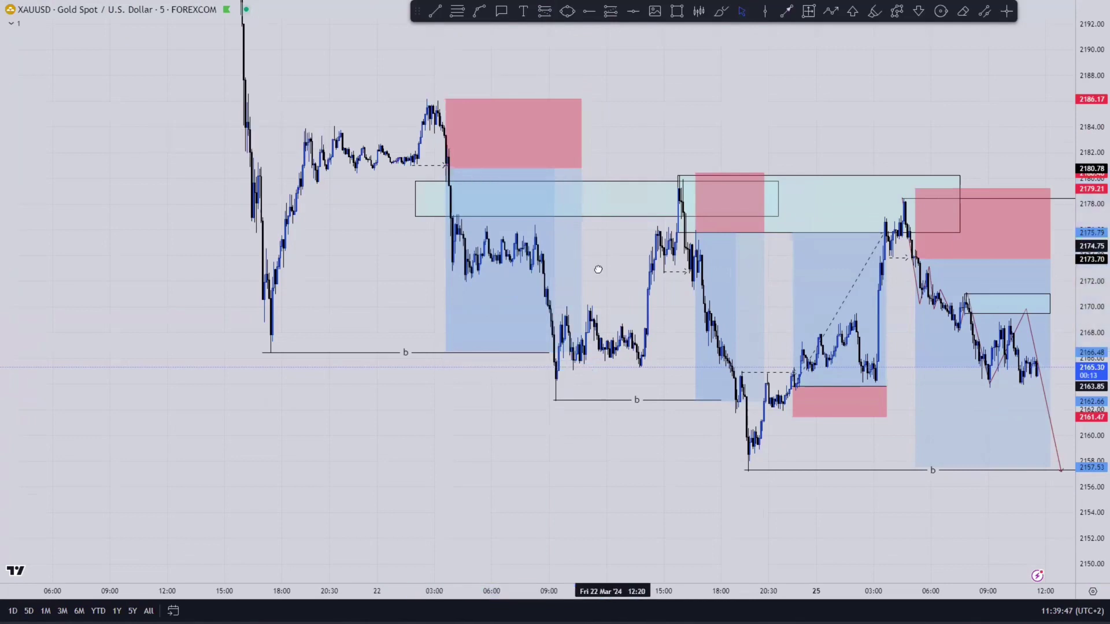
left_click_drag(563, 166, 545, 166)
- Move the swing path's projected high on 25 March to the lower edge of the latest supply zone at about 12:00
scroll(491, 237, "right", 6)
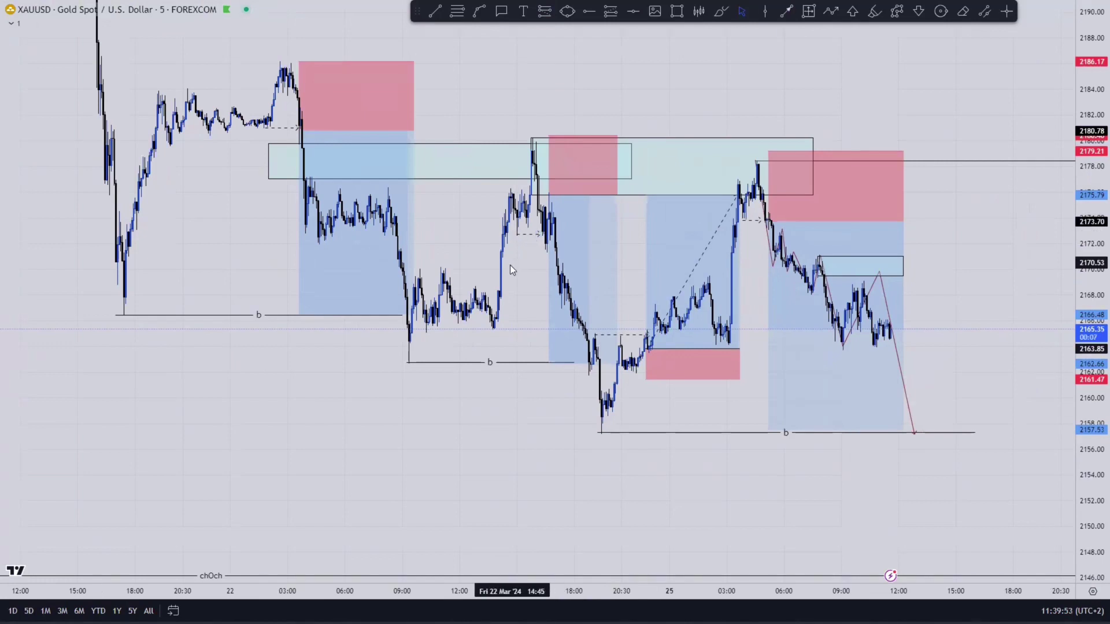
scroll(1086, 263, "right", 3)
left_click_drag(1086, 263, 1086, 194)
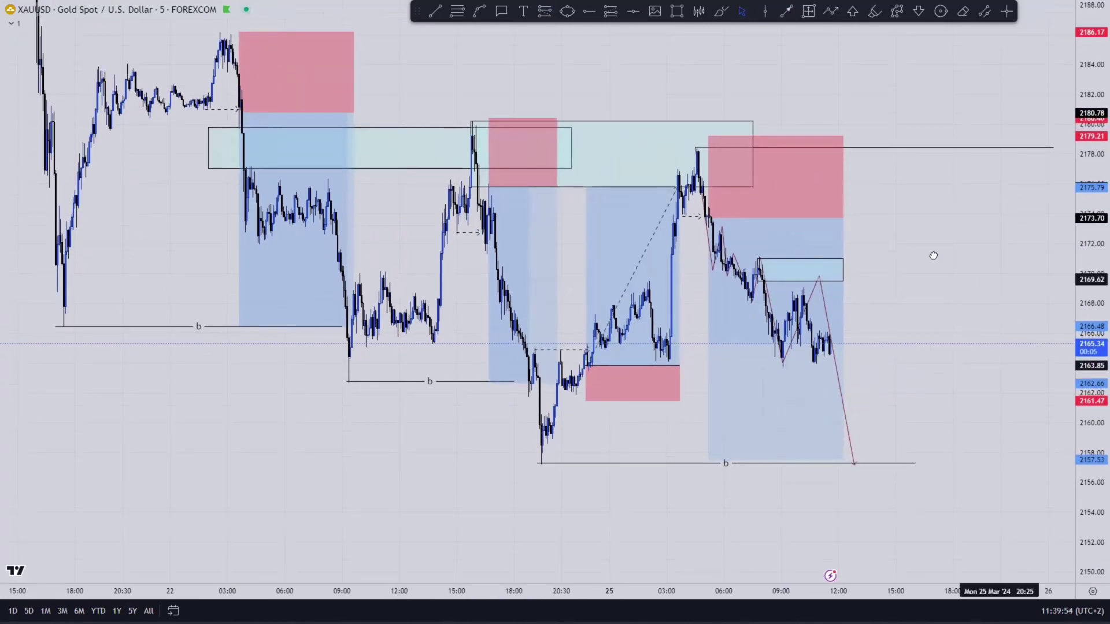
left_click_drag(933, 256, 905, 242)
left_click_drag(1094, 289, 1094, 329)
left_click_drag(976, 298, 909, 230)
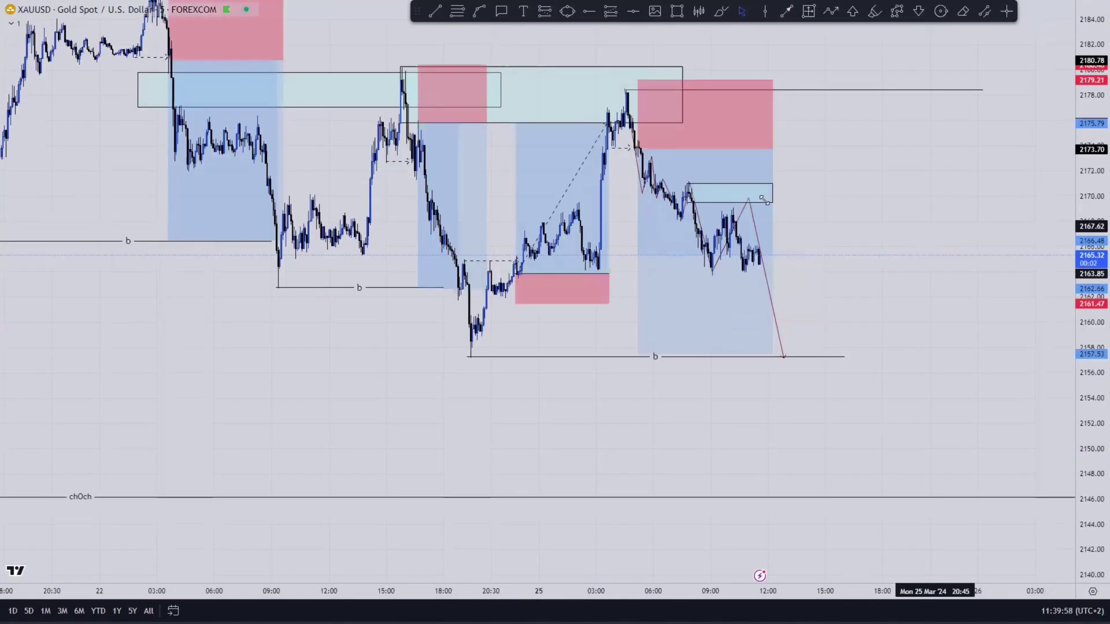
left_click(750, 199)
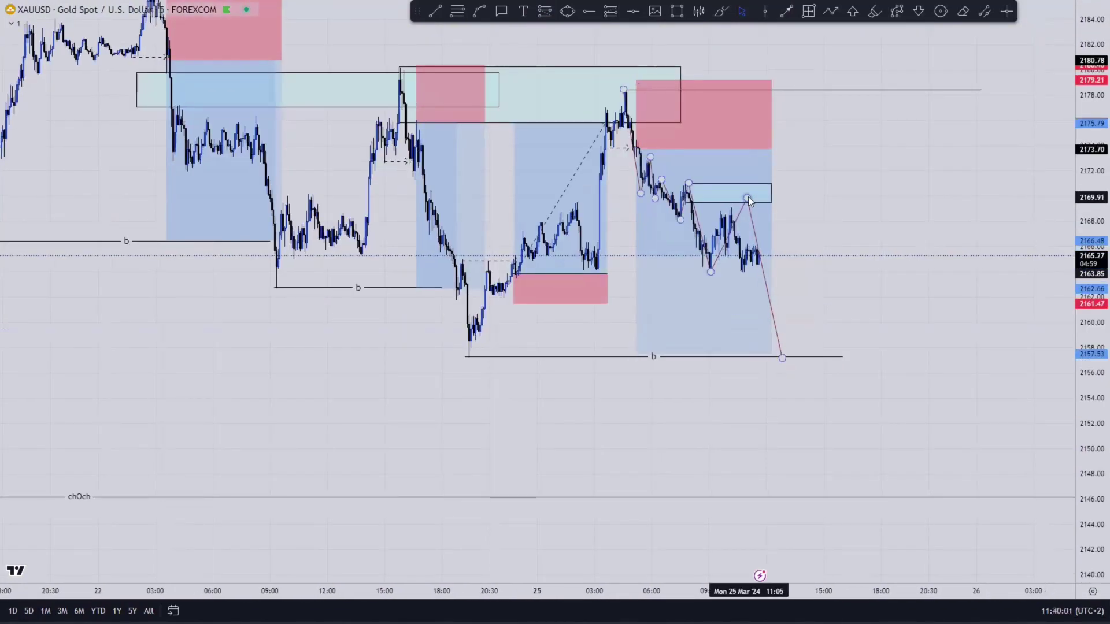
left_click_drag(749, 200, 766, 202)
left_click(849, 251)
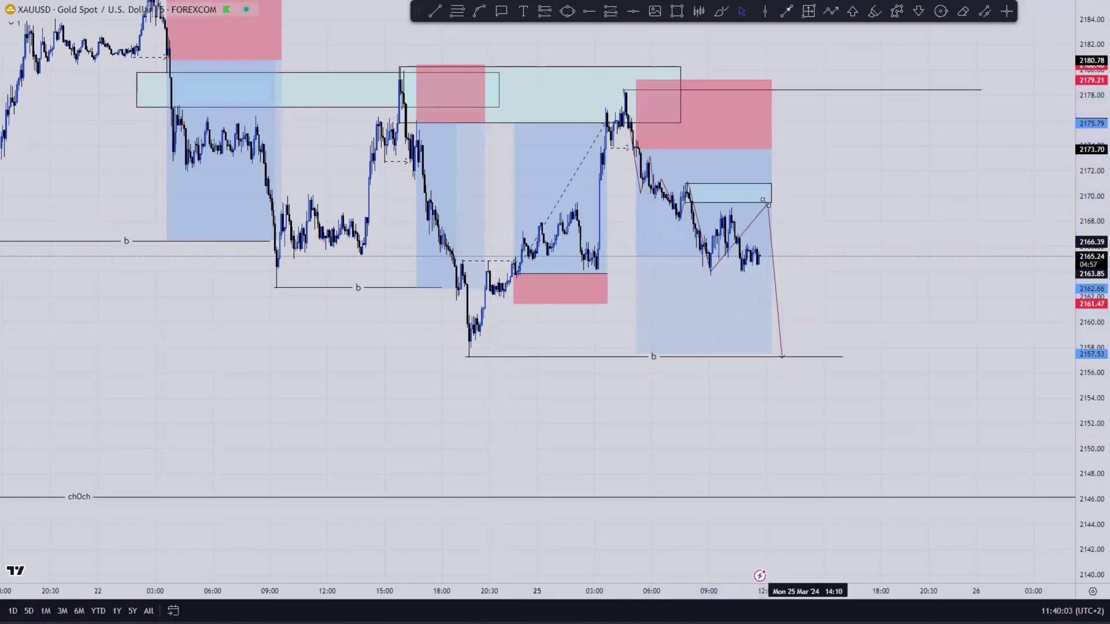
- Set the 25 March short position's target to 2157.42, just above the lowest b line
left_click_drag(636, 353, 647, 367)
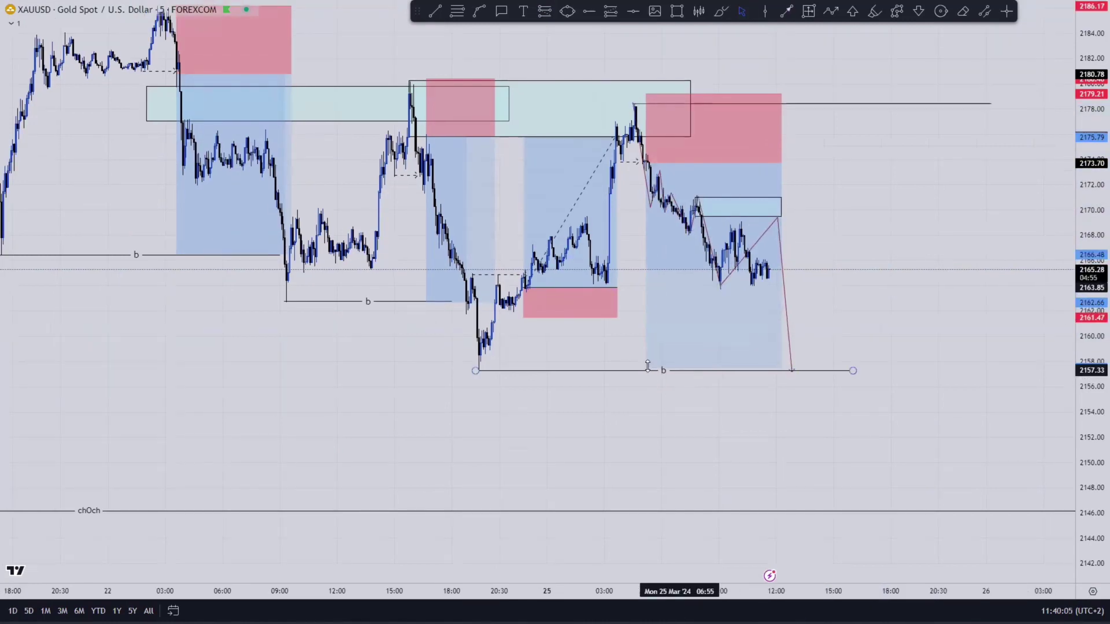
left_click(647, 366)
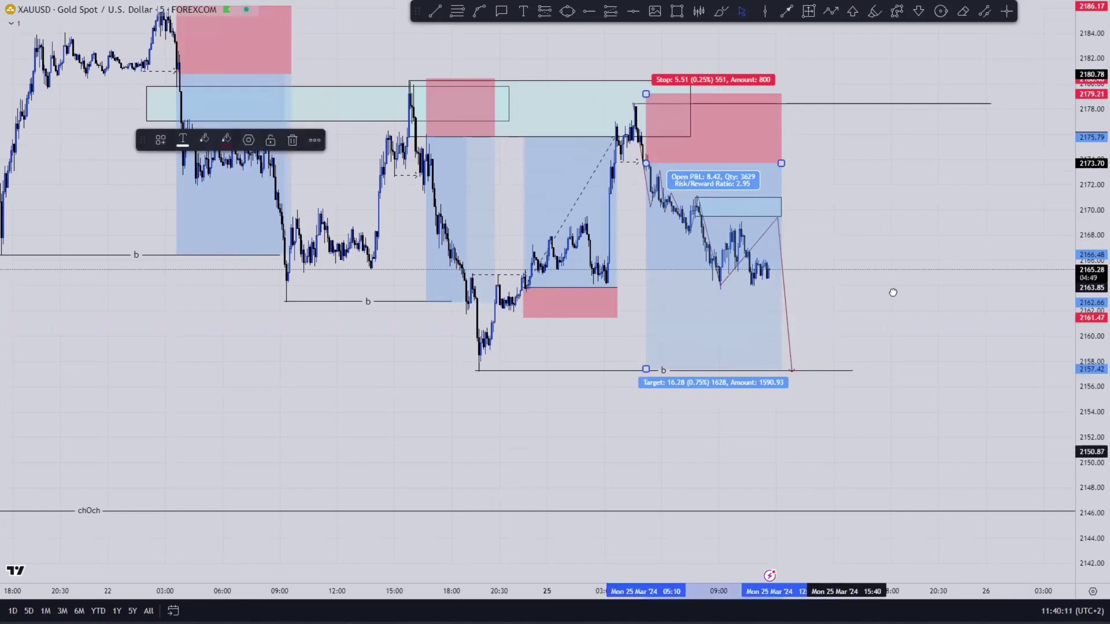
left_click_drag(893, 292, 933, 150)
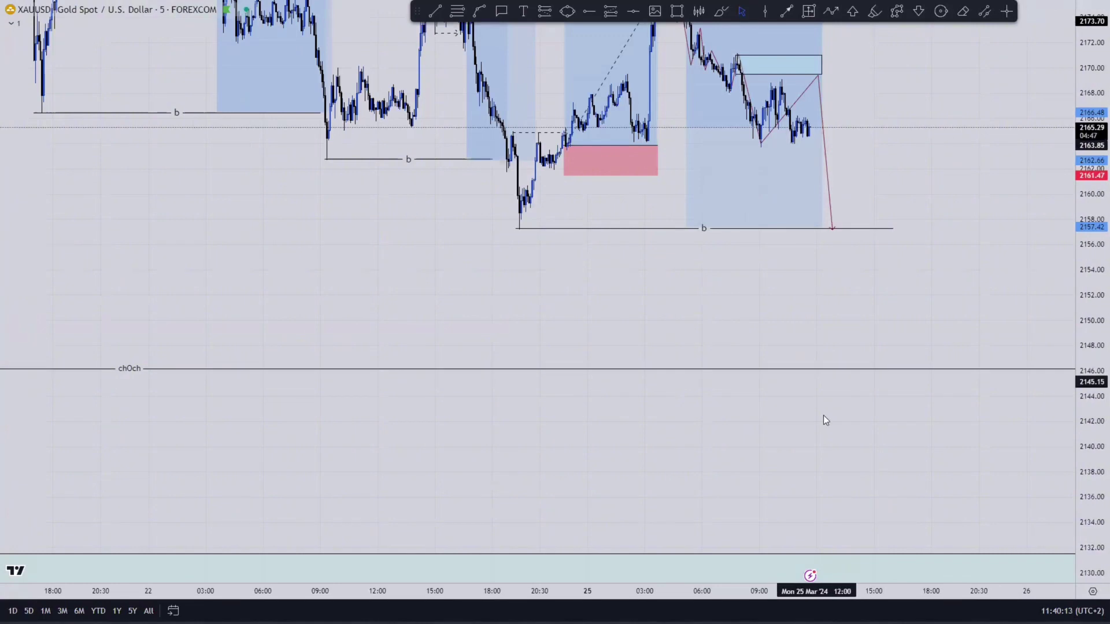
left_click_drag(915, 269, 900, 379)
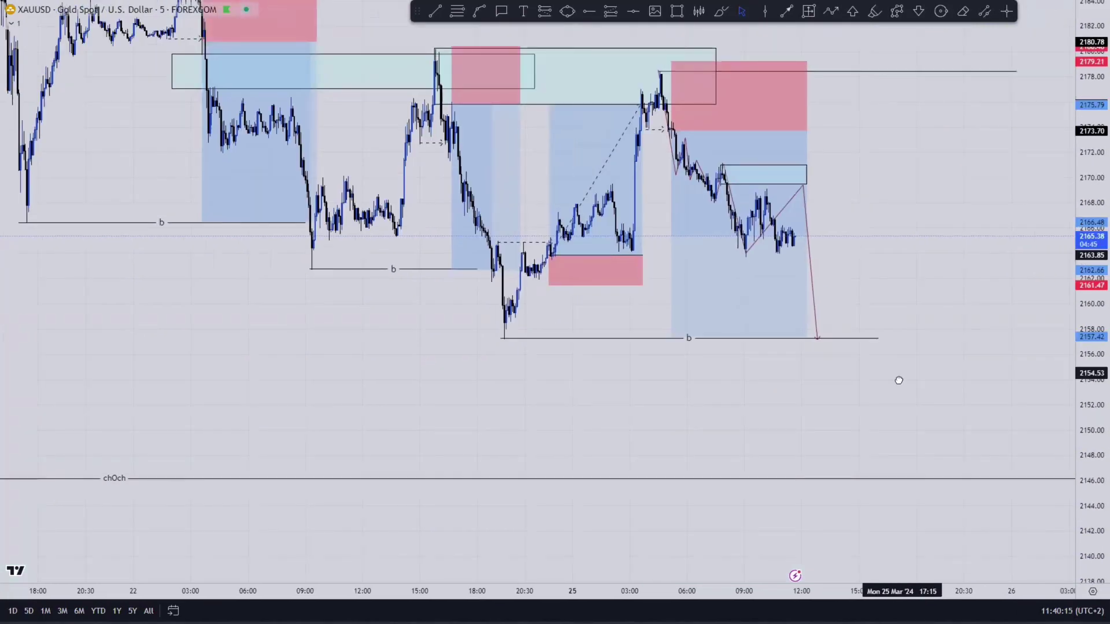
left_click_drag(914, 318, 890, 400)
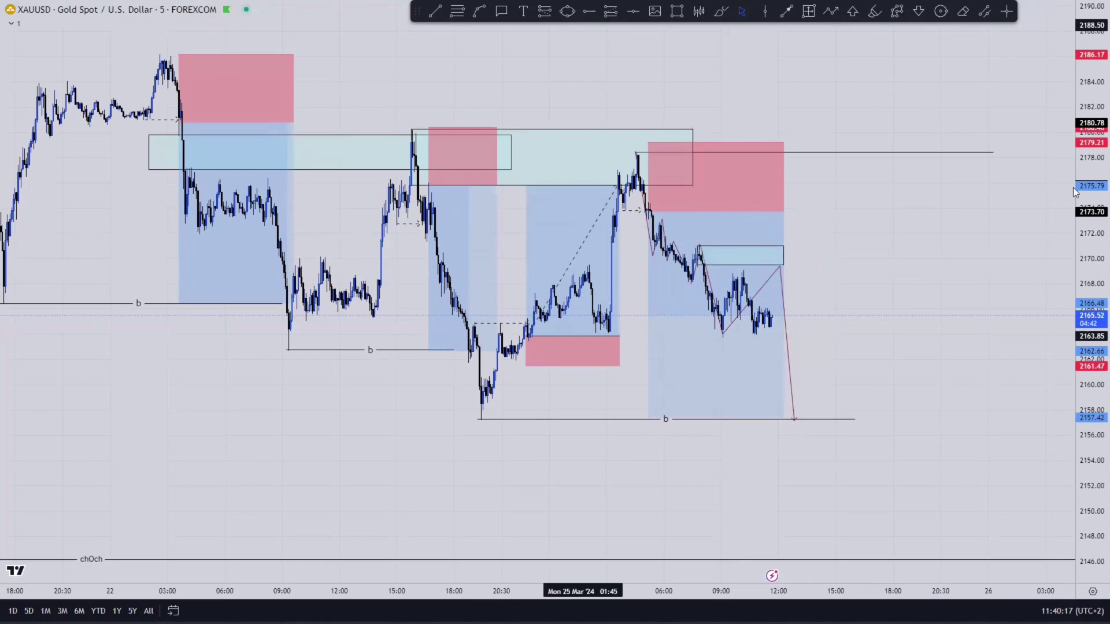
- Leave full screen, load the GBPUSD chart from the watchlist and hide the watchlist
key("Escape")
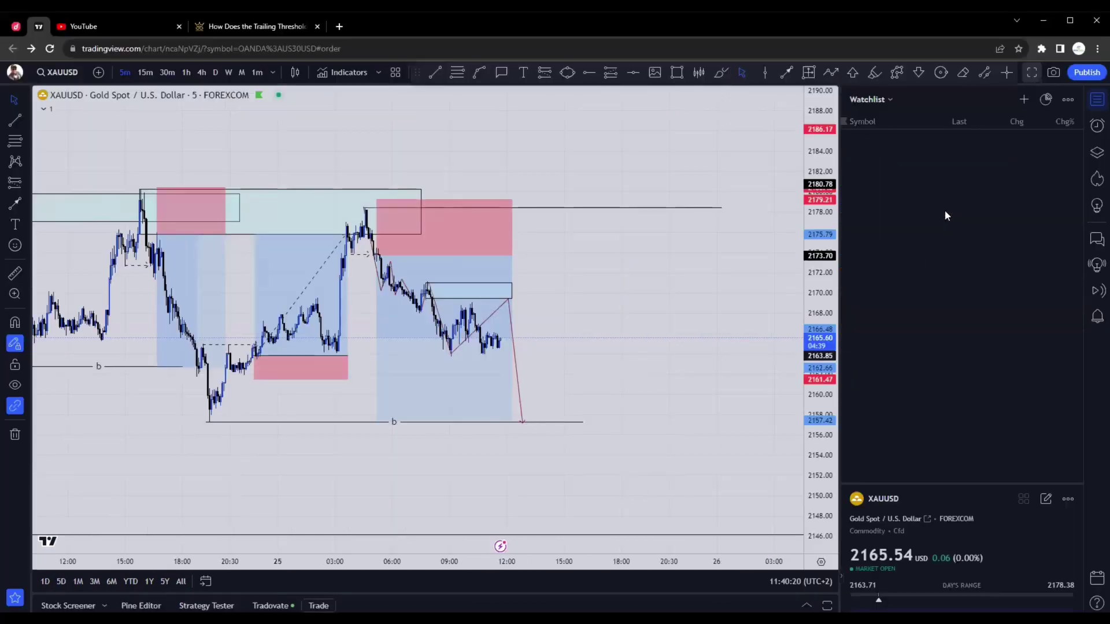
left_click(952, 209)
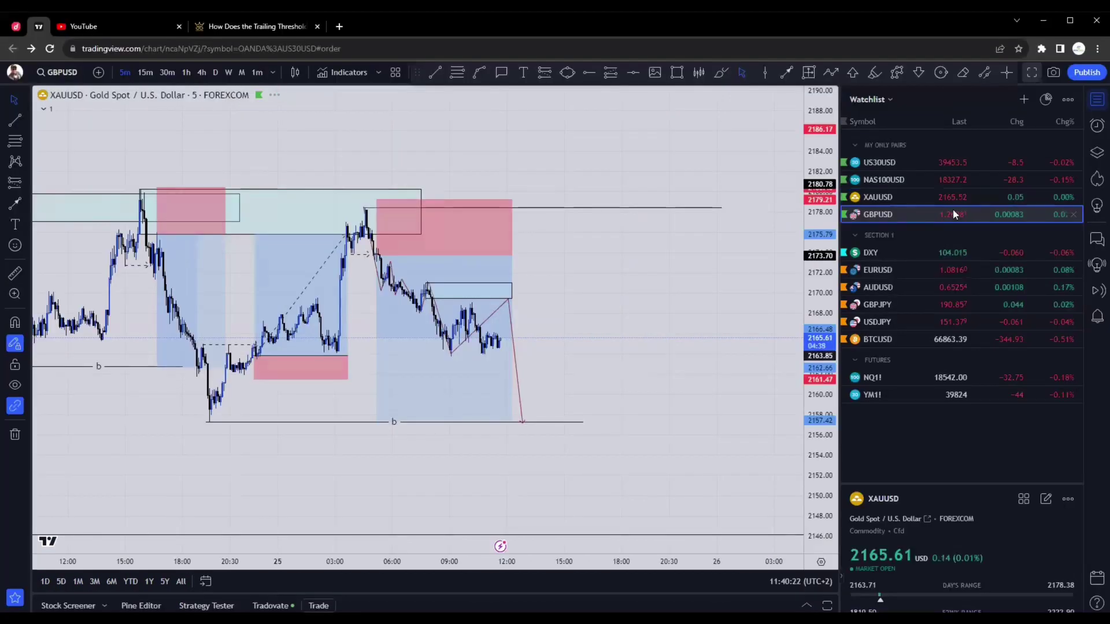
left_click(1092, 105)
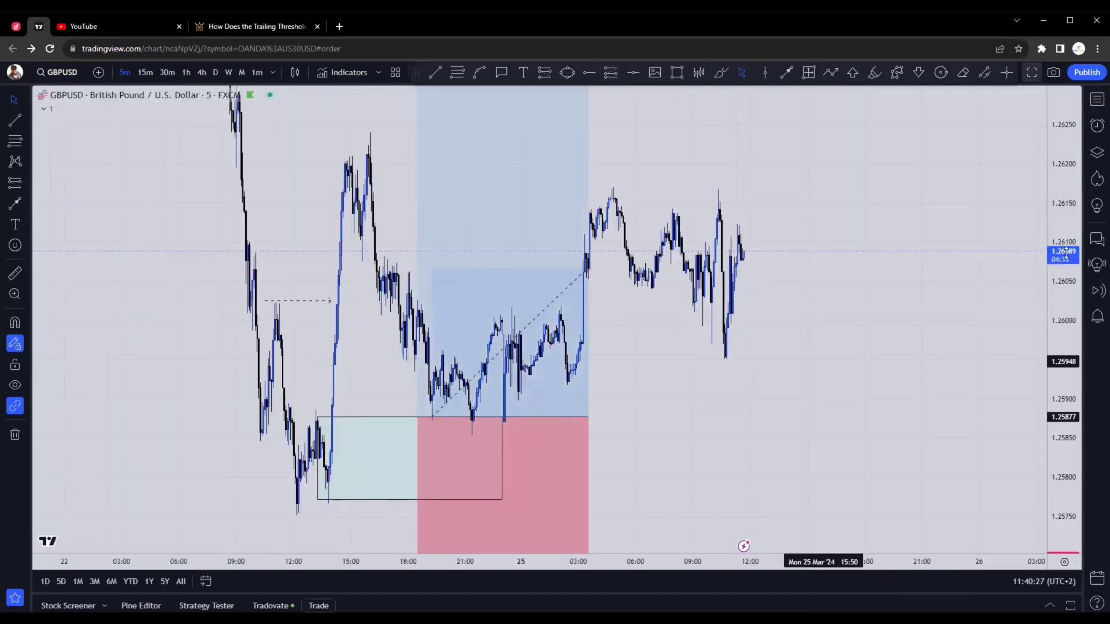
- Extend the GBPUSD long position's right edge to the latest candles and switch to the 15-minute timeframe
left_click_drag(836, 383, 850, 395)
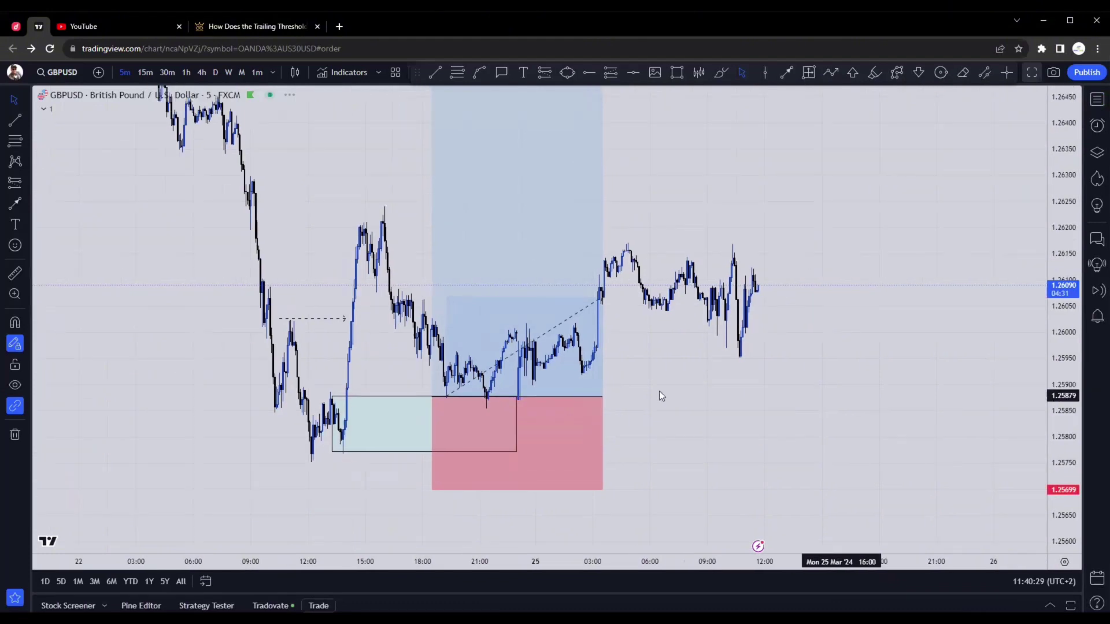
left_click_drag(692, 391, 876, 400)
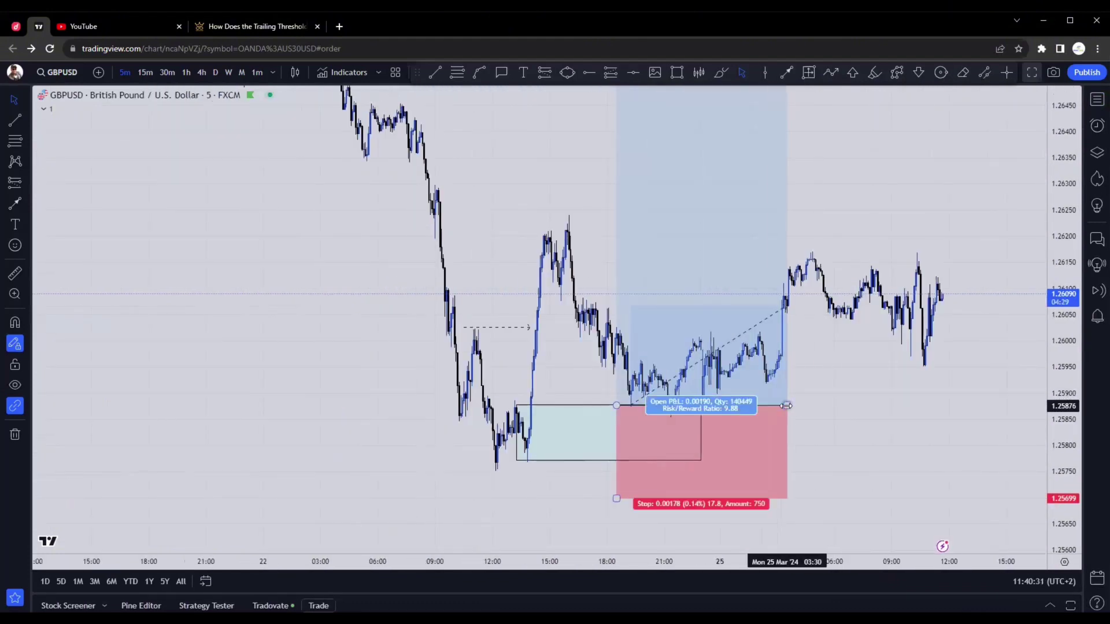
mouse_move(786, 406)
left_mouse_down()
mouse_move(940, 405)
mouse_move(883, 406)
left_mouse_up()
left_click(969, 375)
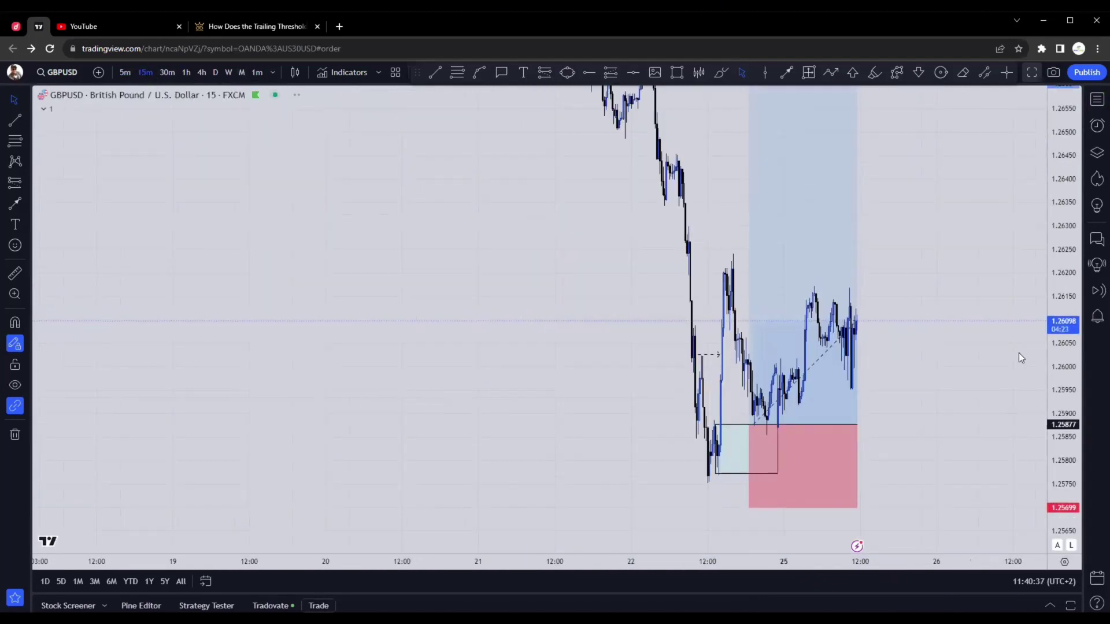
- Extend the demand zone at the 22 March low to about 14:00 on 25 March and the long position to 16:30
left_click_drag(745, 394, 629, 441)
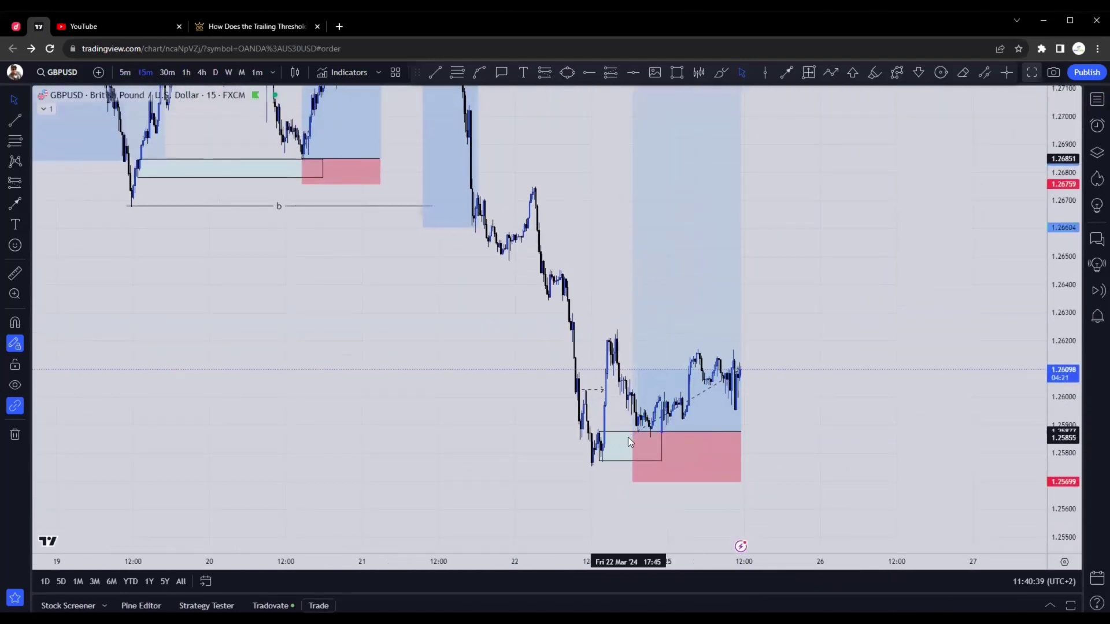
left_click(663, 446)
left_click_drag(743, 450, 773, 432)
left_click(962, 326)
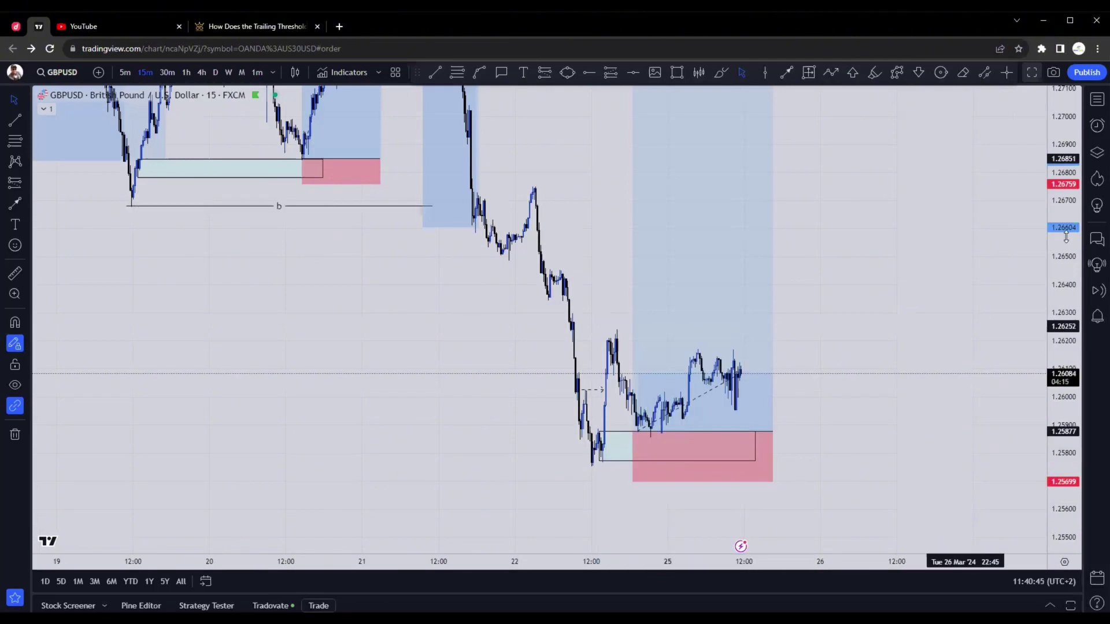
- Set the GBPUSD long position's stop to 1.25769, level with the lower edge of the demand zone
left_click_drag(1063, 237, 995, 380)
left_click_drag(876, 432, 837, 511)
left_click_drag(899, 359, 966, 269)
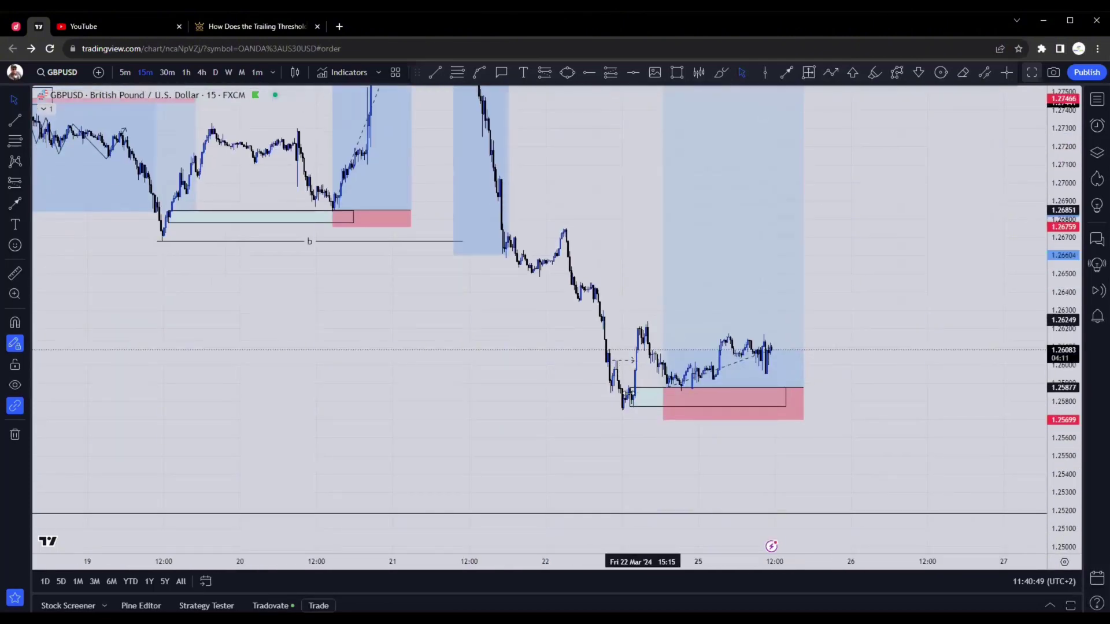
mouse_move(686, 390)
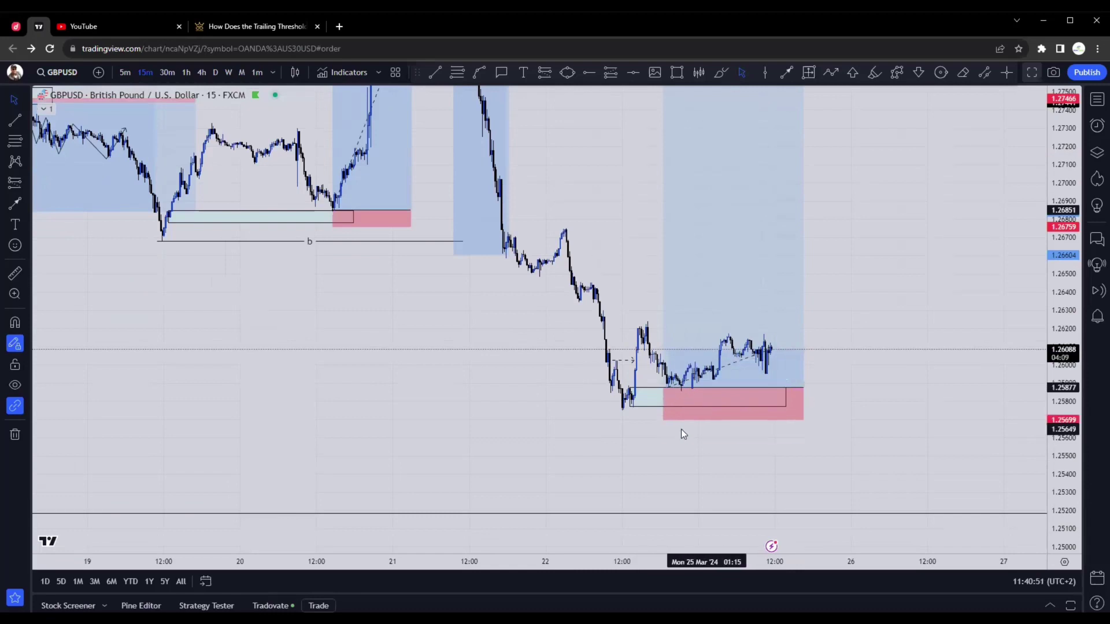
mouse_move(663, 420)
left_mouse_down()
mouse_move(663, 393)
mouse_move(660, 418)
mouse_move(659, 407)
left_mouse_up()
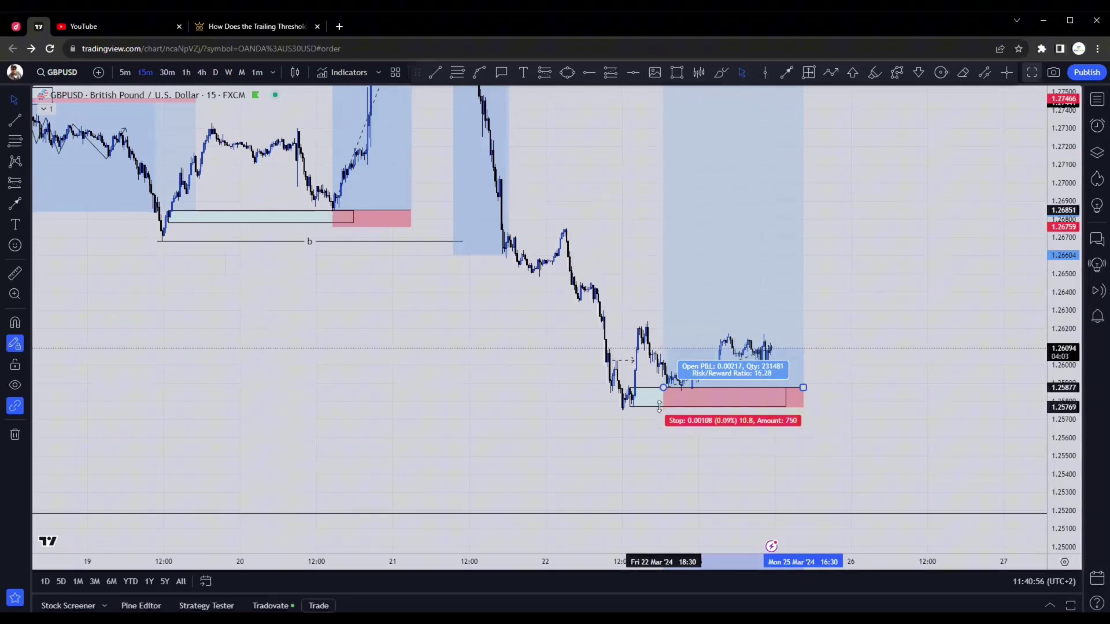
left_click(906, 313)
- Switch the GBPUSD chart to the 4-hour timeframe and show it full screen
left_click_drag(1055, 247, 1056, 203)
left_click_drag(1062, 312, 1084, 208)
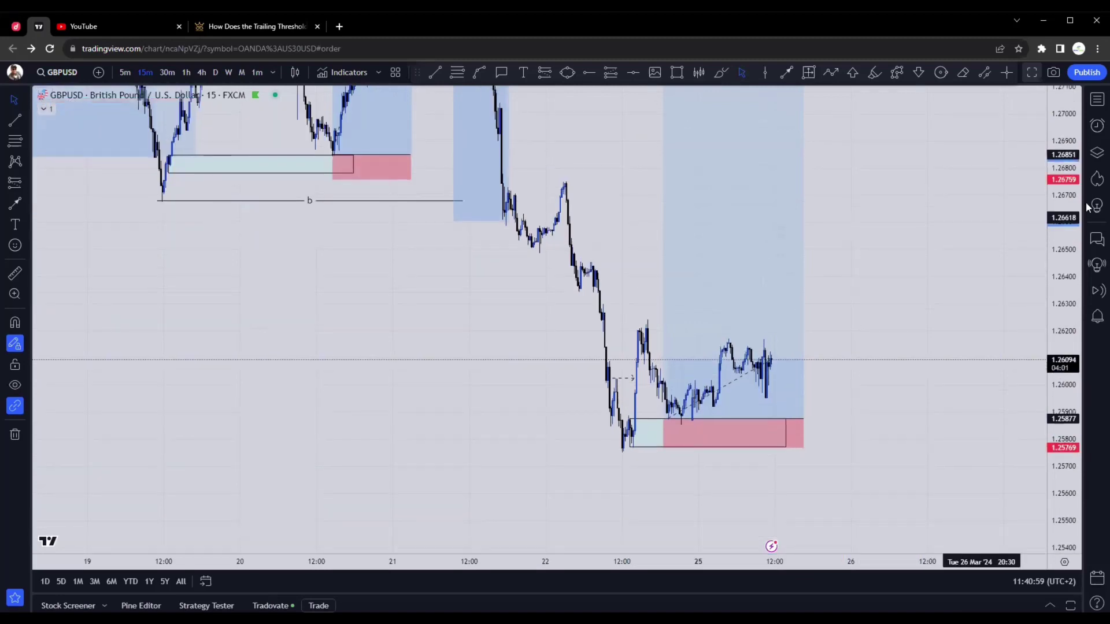
left_click_drag(717, 203, 665, 274)
left_click(203, 72)
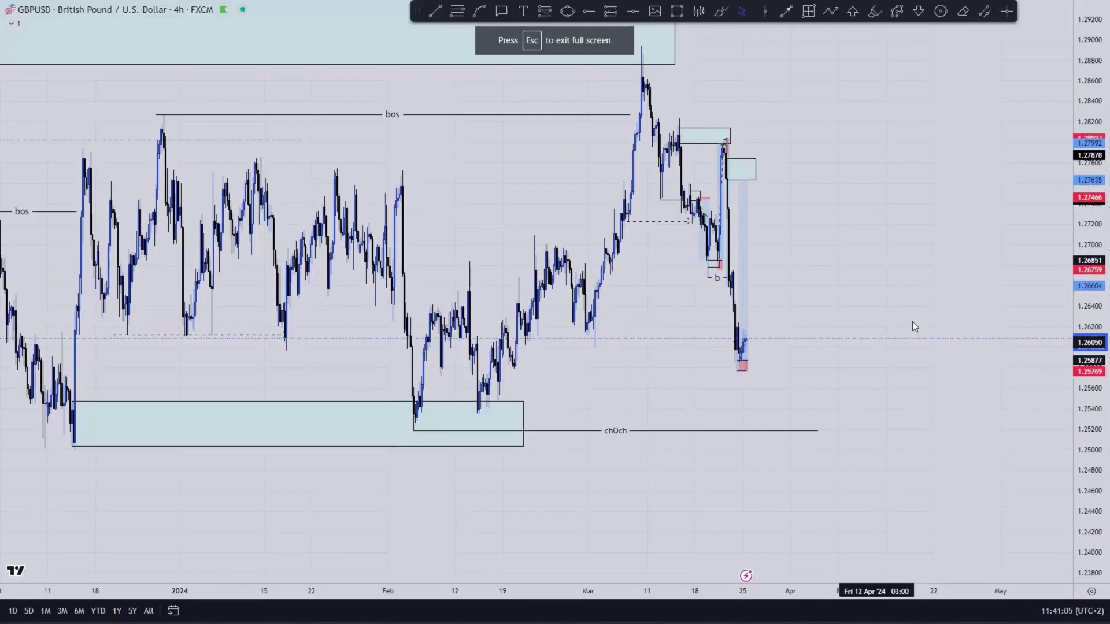
key("shift+f")
- Examine the 4-hour GBPUSD structure from the March high in the upper supply zone down to the chOch line
scroll(636, 273, "down", 2)
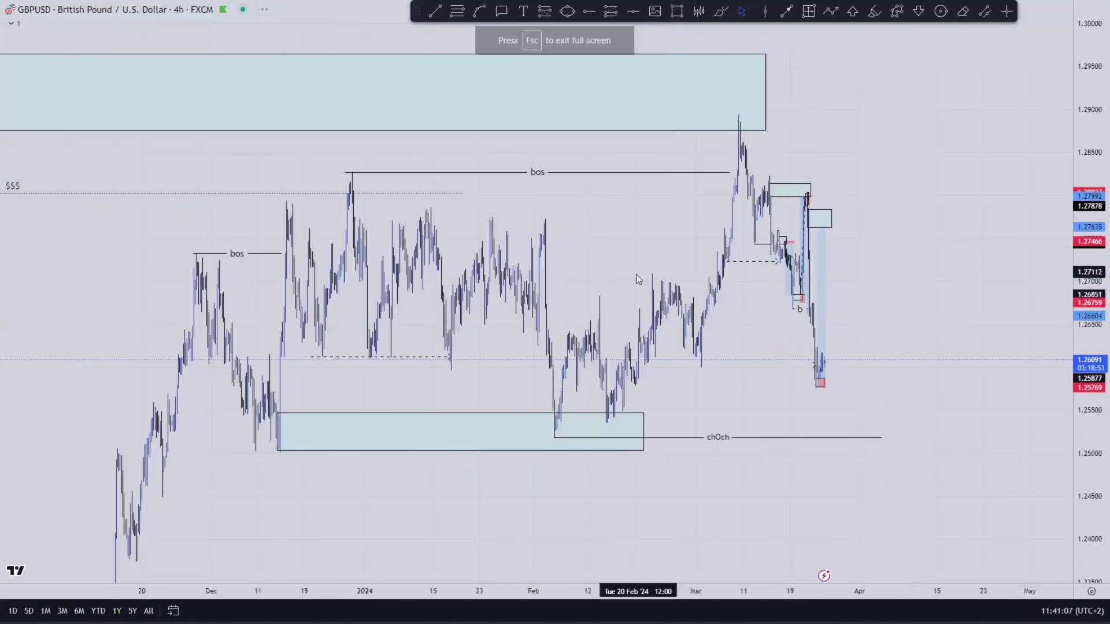
scroll(635, 274, "up", 1)
scroll(636, 294, "up", 1)
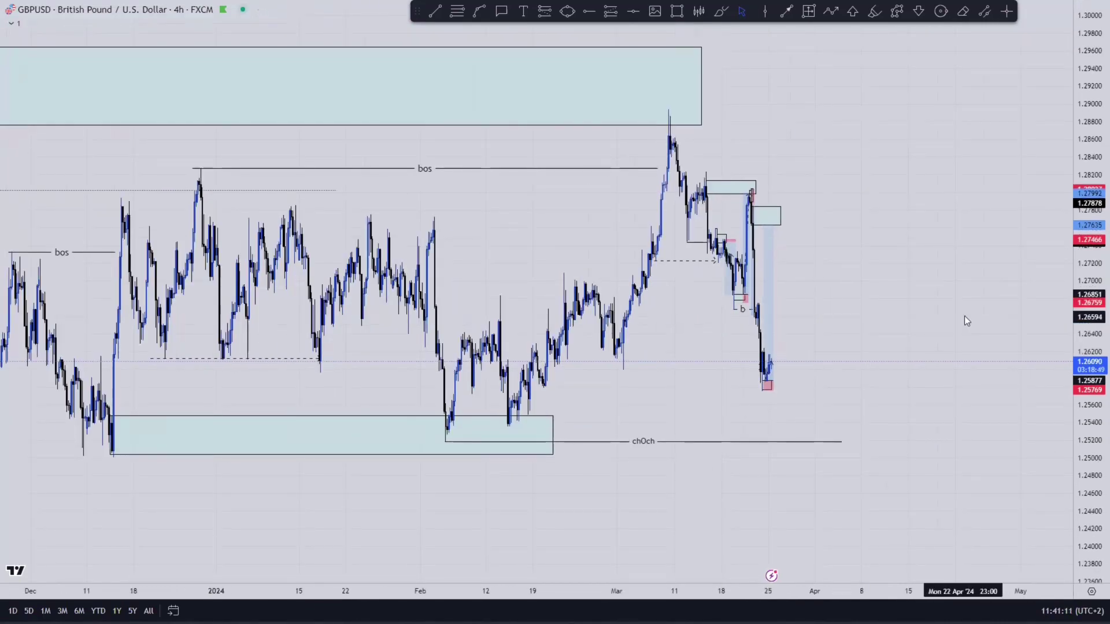
scroll(964, 315, "up", 1)
scroll(957, 292, "left", 2)
scroll(957, 292, "up", 1)
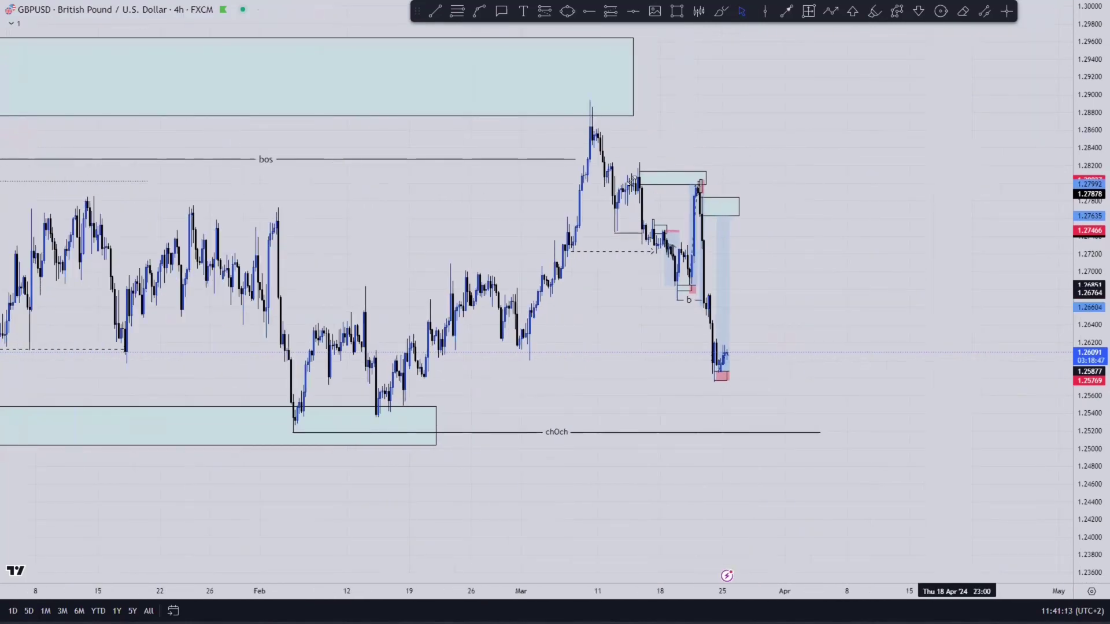
left_click(691, 175)
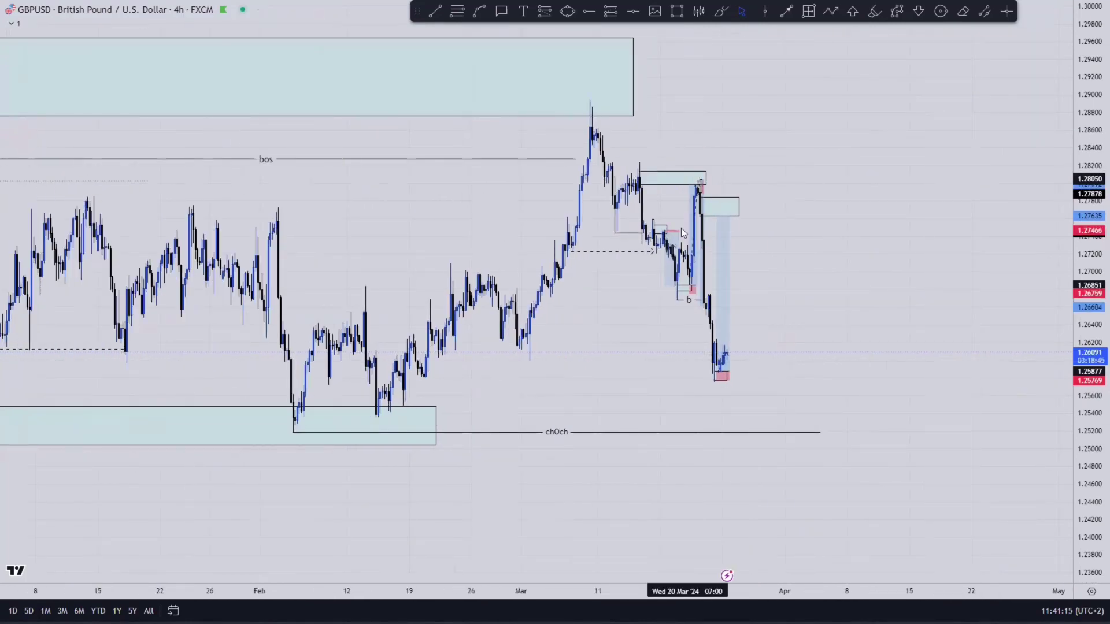
left_click(781, 355)
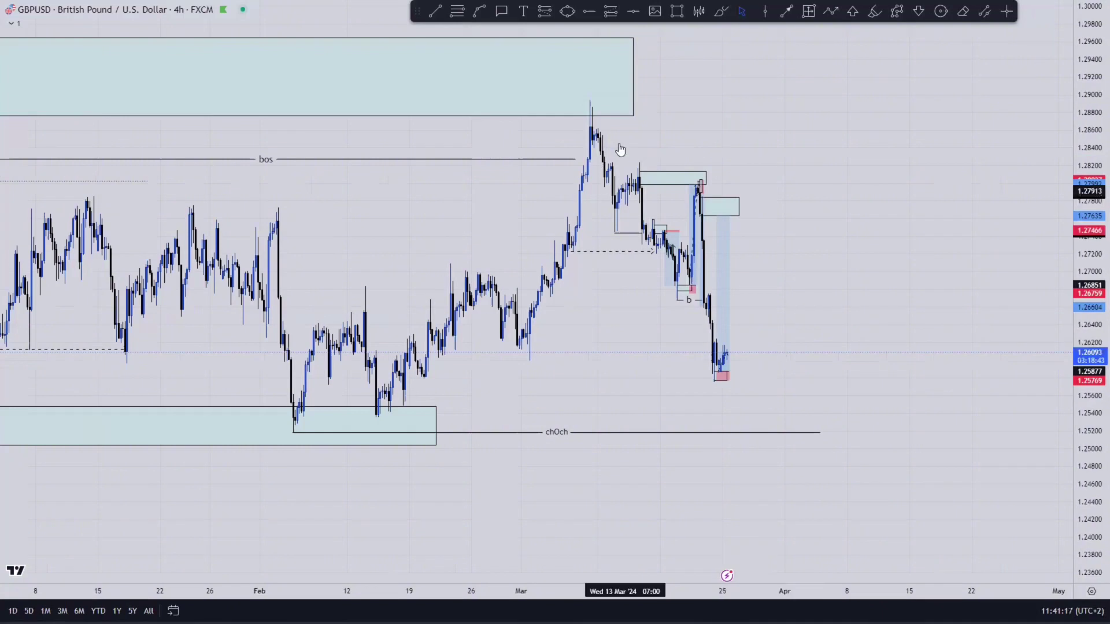
- Switch the GBPUSD chart to the 1-hour timeframe and bring the swings from the March high to the current price into view
left_click(670, 177)
left_click(811, 359)
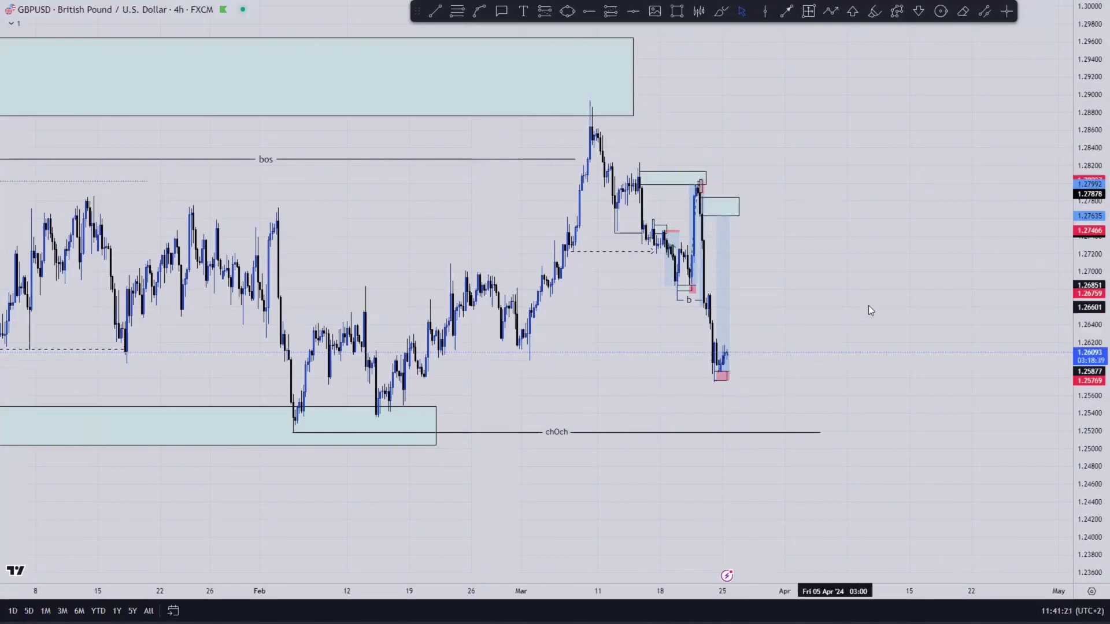
scroll(869, 305, "down", 2)
left_click_drag(971, 289, 1022, 281)
left_click_drag(887, 210, 747, 190)
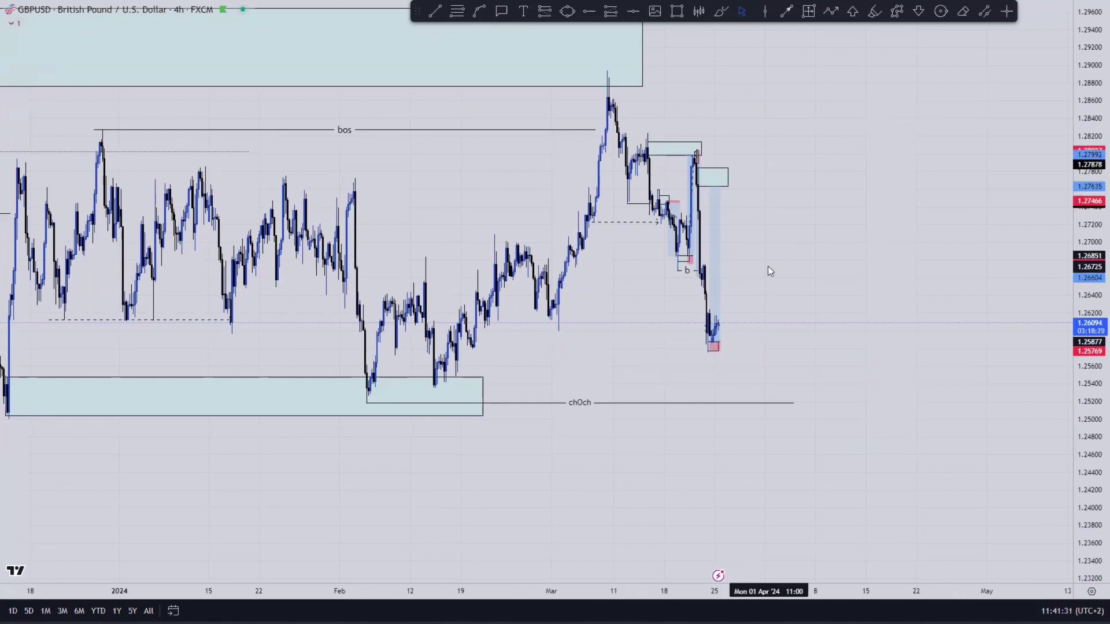
type("1h")
key("Return")
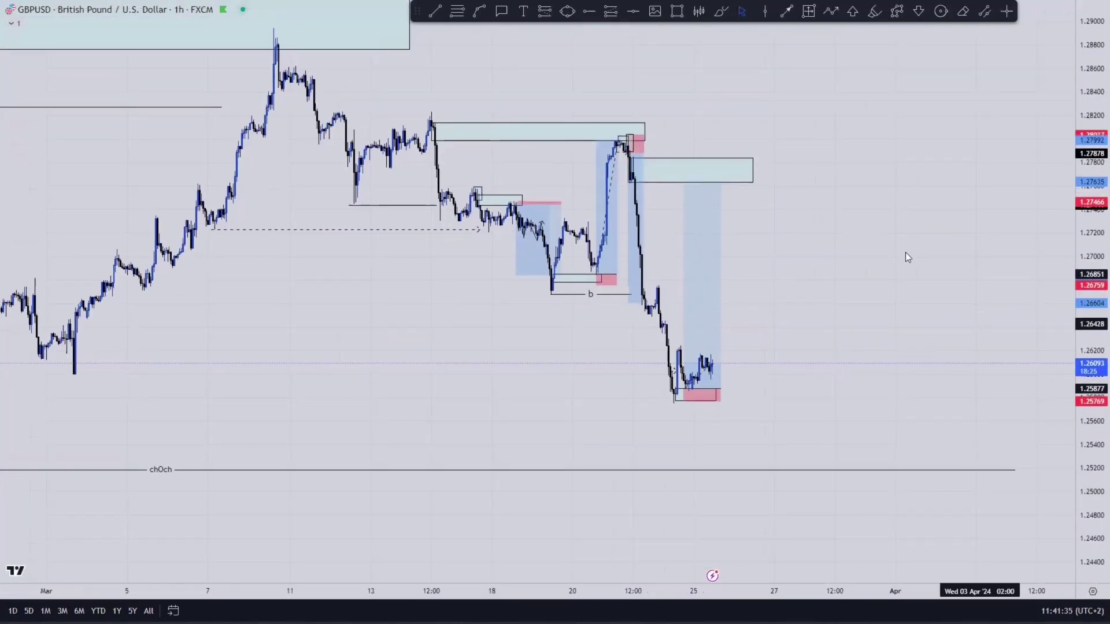
left_click_drag(833, 263, 804, 274)
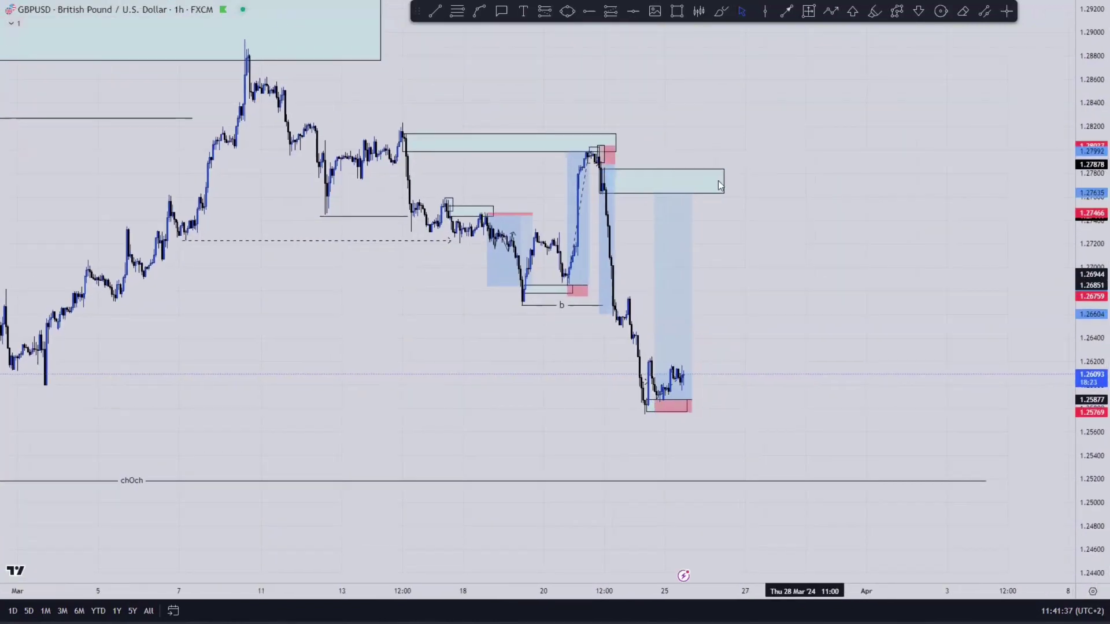
left_click(676, 360)
left_click(695, 199)
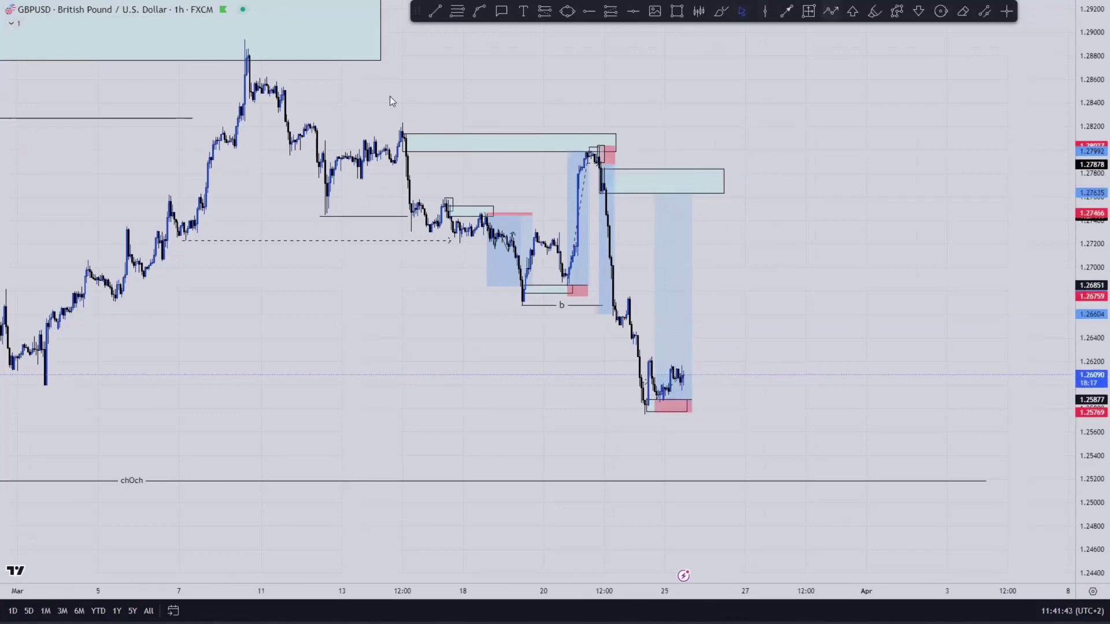
- Draw a path from the March high through the successive swing points to the 22 March low, then up into the lower supply zone
left_click(830, 11)
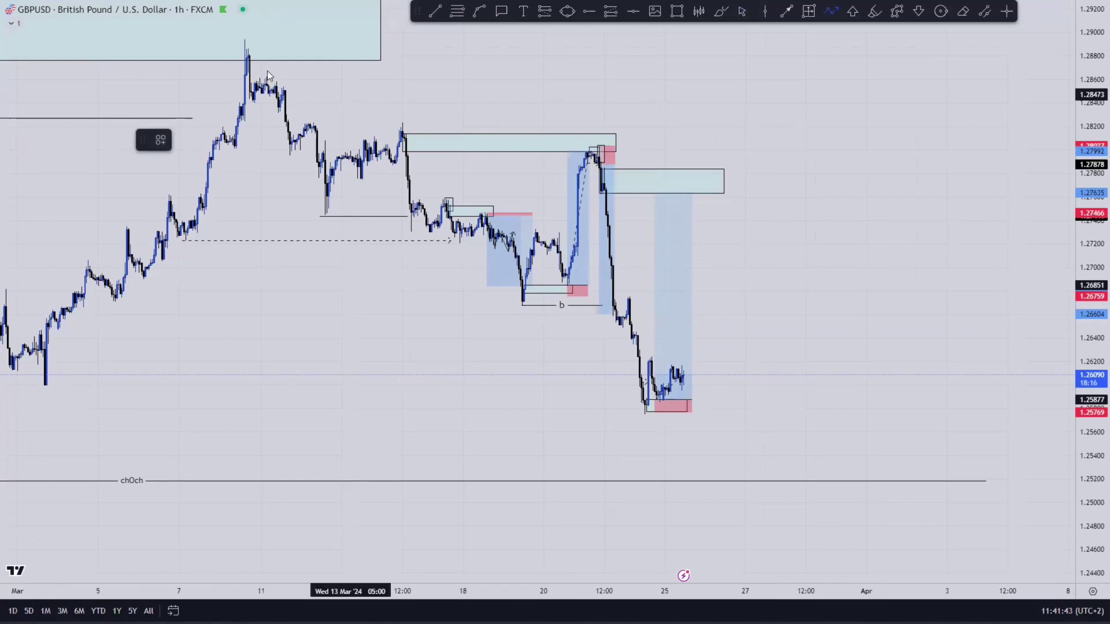
left_click(243, 42)
left_click(306, 118)
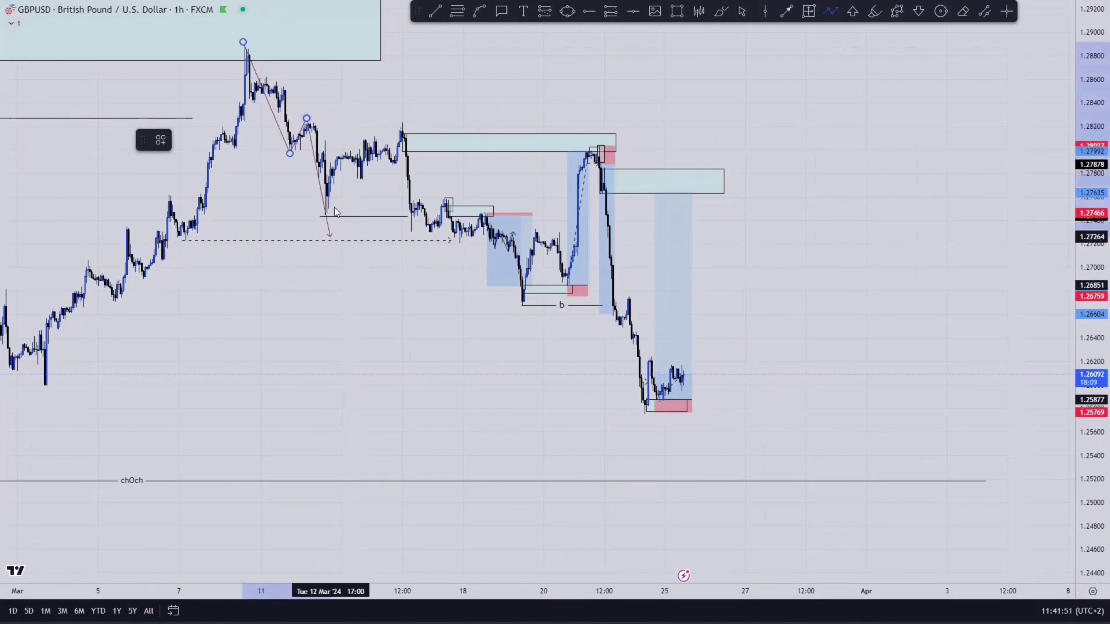
left_click(333, 209)
left_click(401, 118)
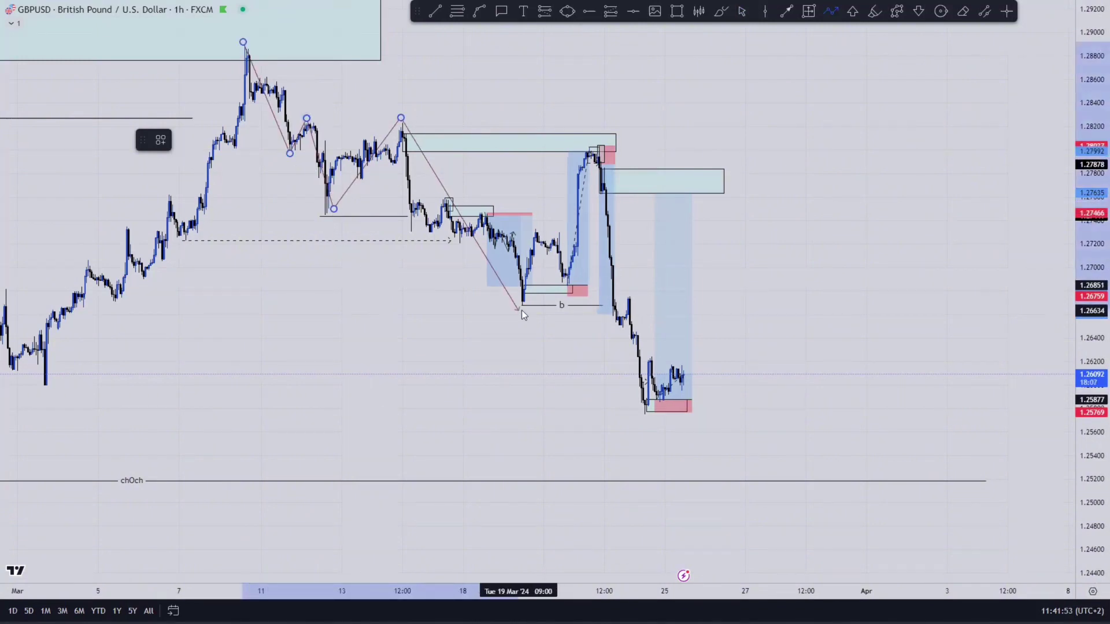
left_click(522, 310)
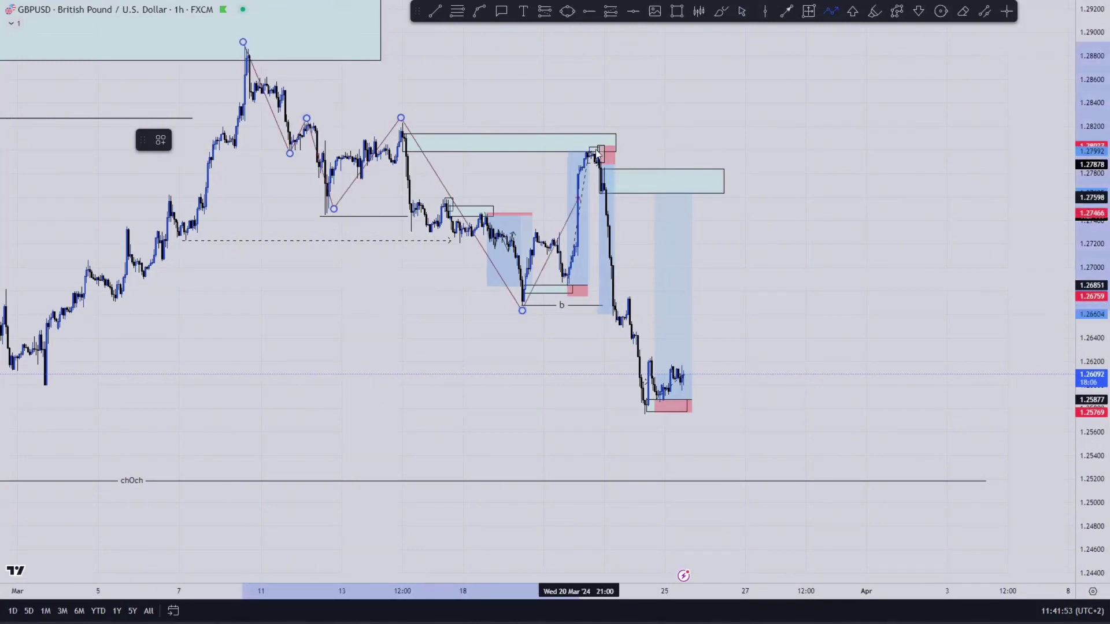
left_click(654, 414)
left_click(709, 191)
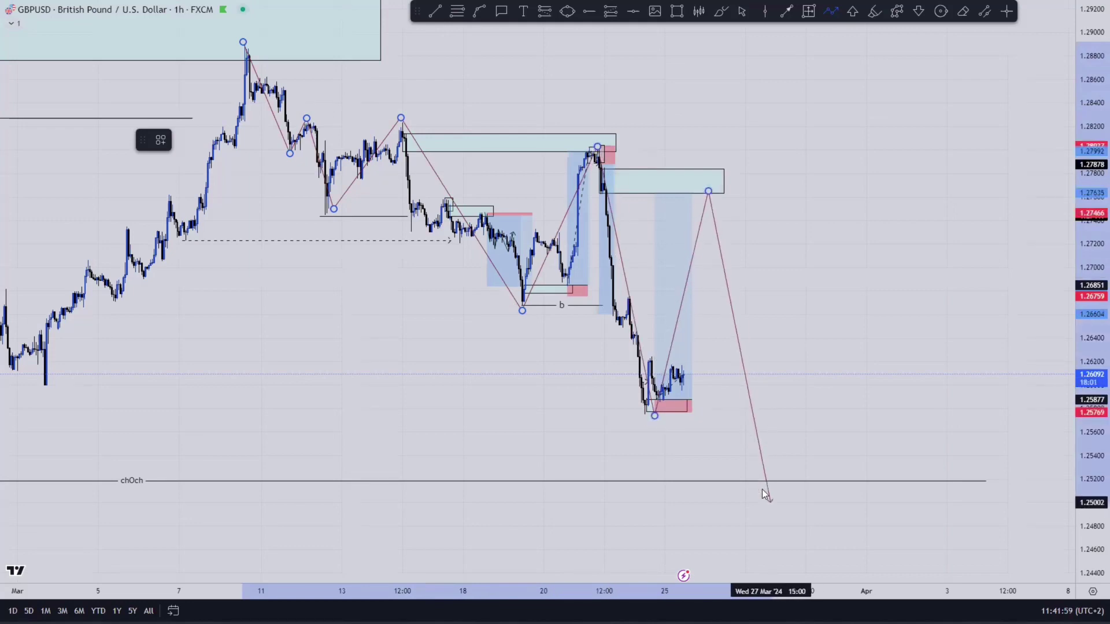
- Continue the path below the chOch line to about 1.2484, zigzag there, rise to about 1.2820 and end near 1.2440 on 5 April
left_click(762, 522)
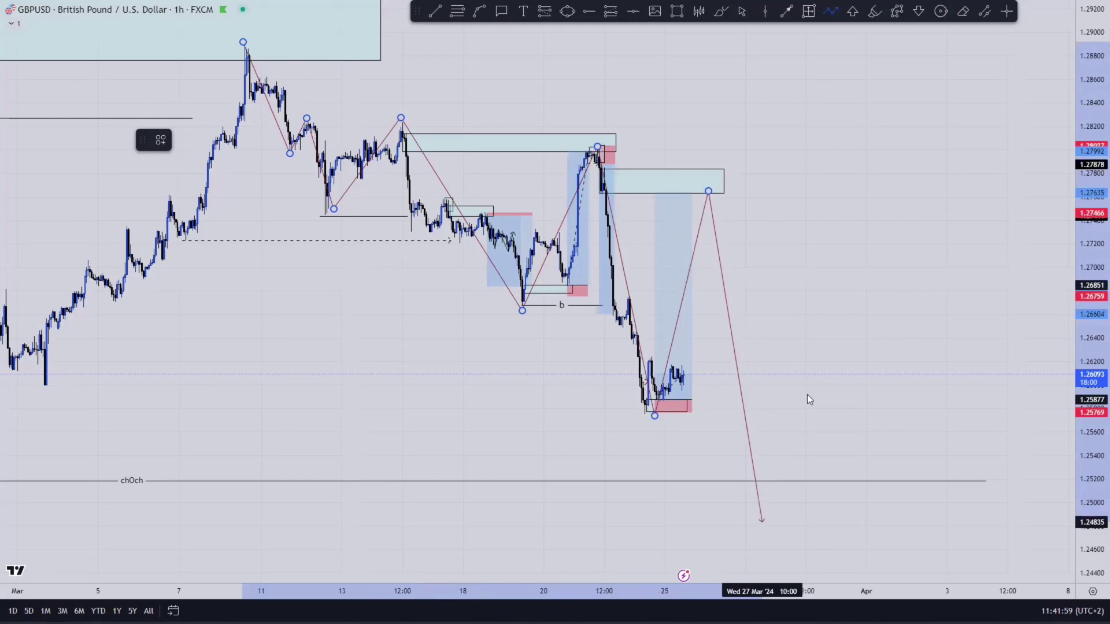
left_click(803, 445)
left_click(824, 575)
left_click(885, 409)
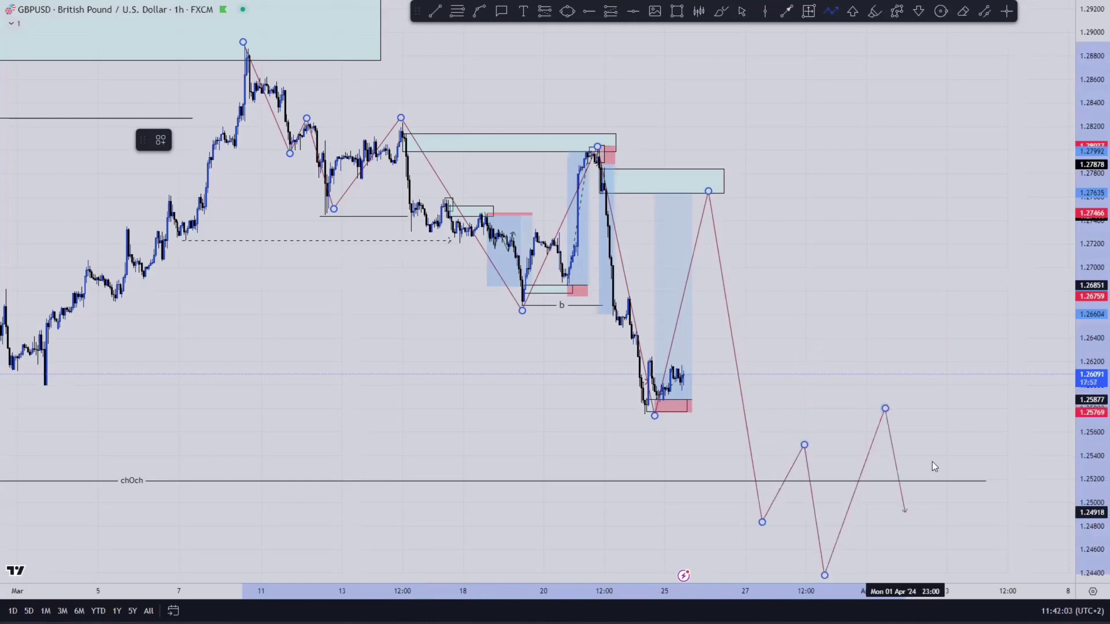
left_click(908, 525)
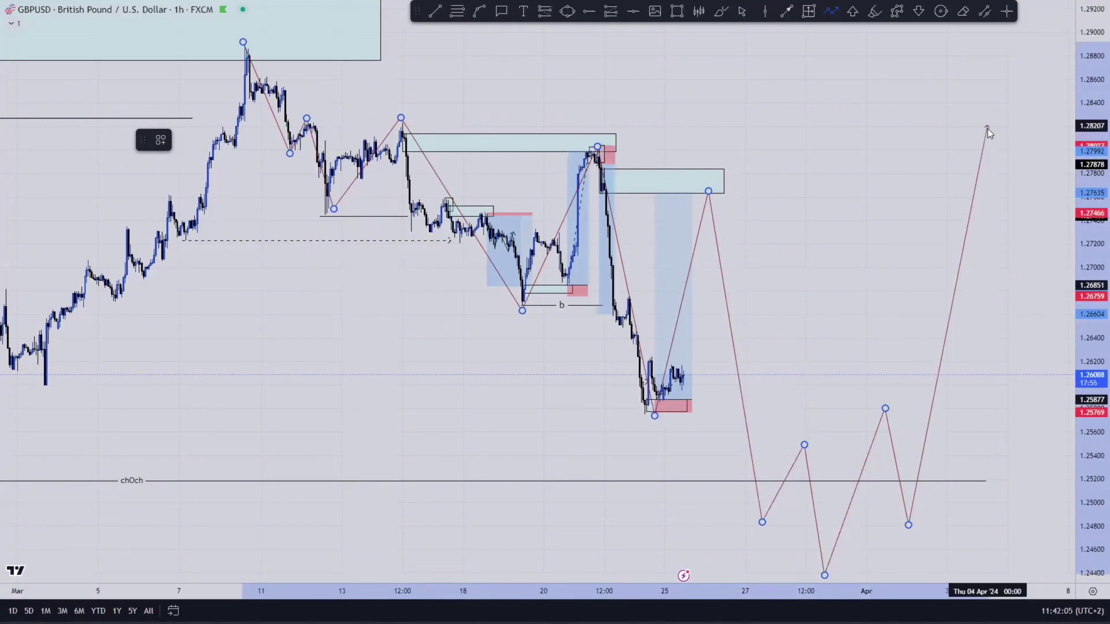
left_click(987, 125)
left_click(1054, 573)
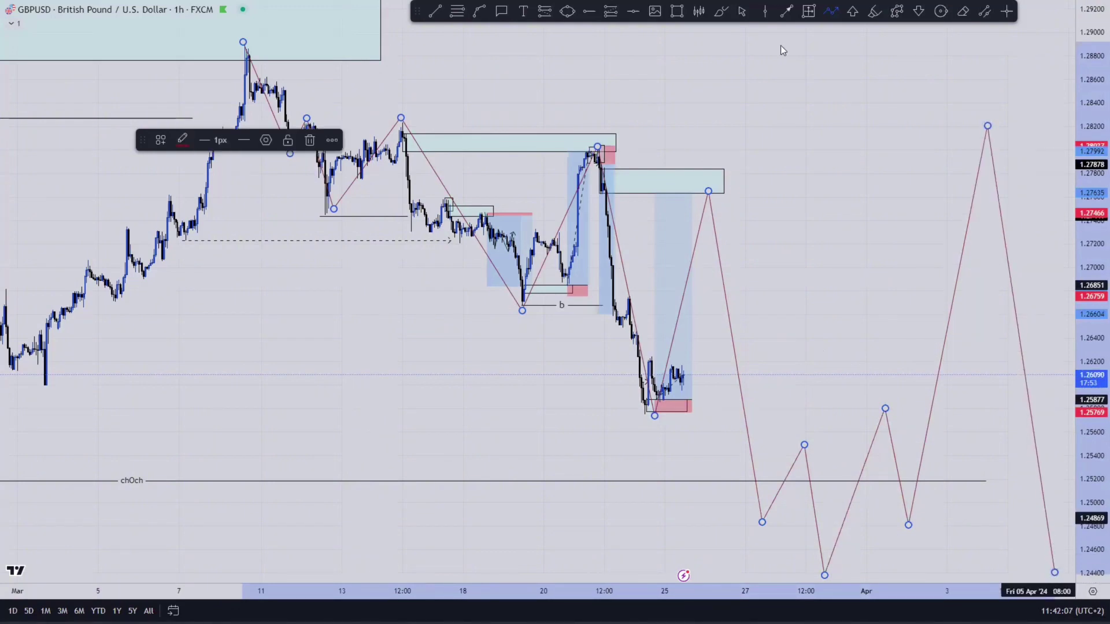
- Lower the end point of the projected path to about 1.2356
left_click_drag(886, 386, 798, 231)
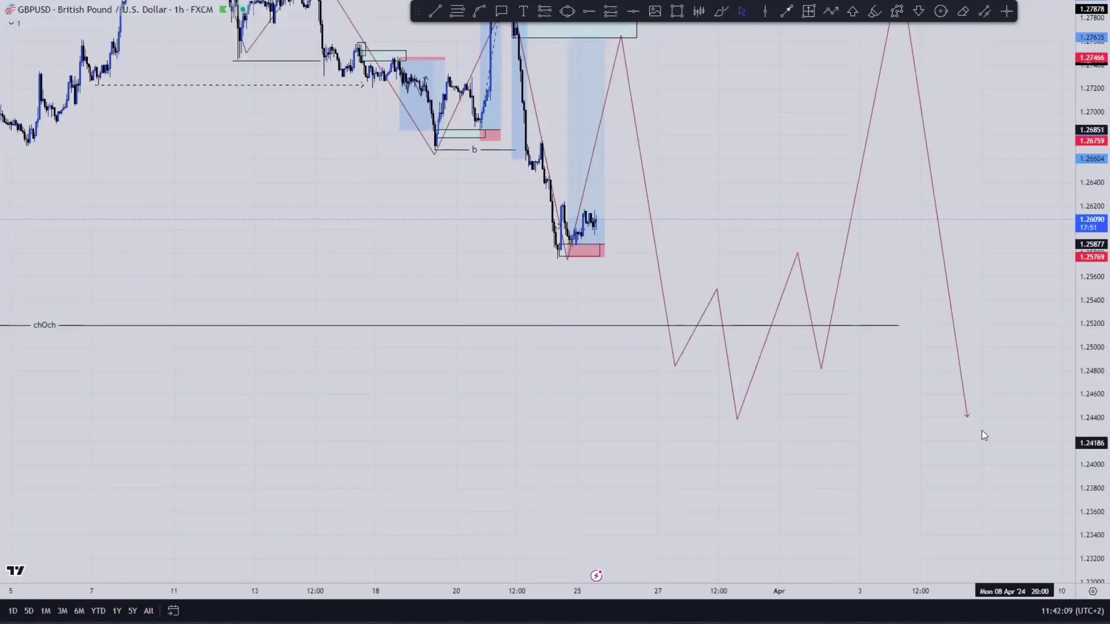
left_click_drag(966, 416, 973, 515)
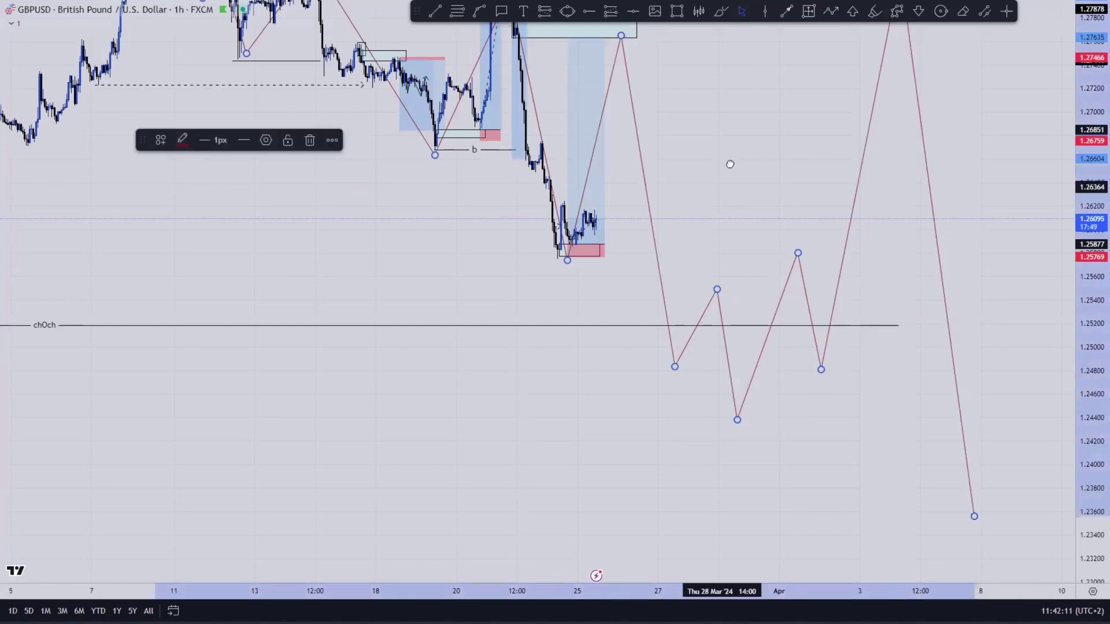
left_click_drag(839, 329, 971, 519)
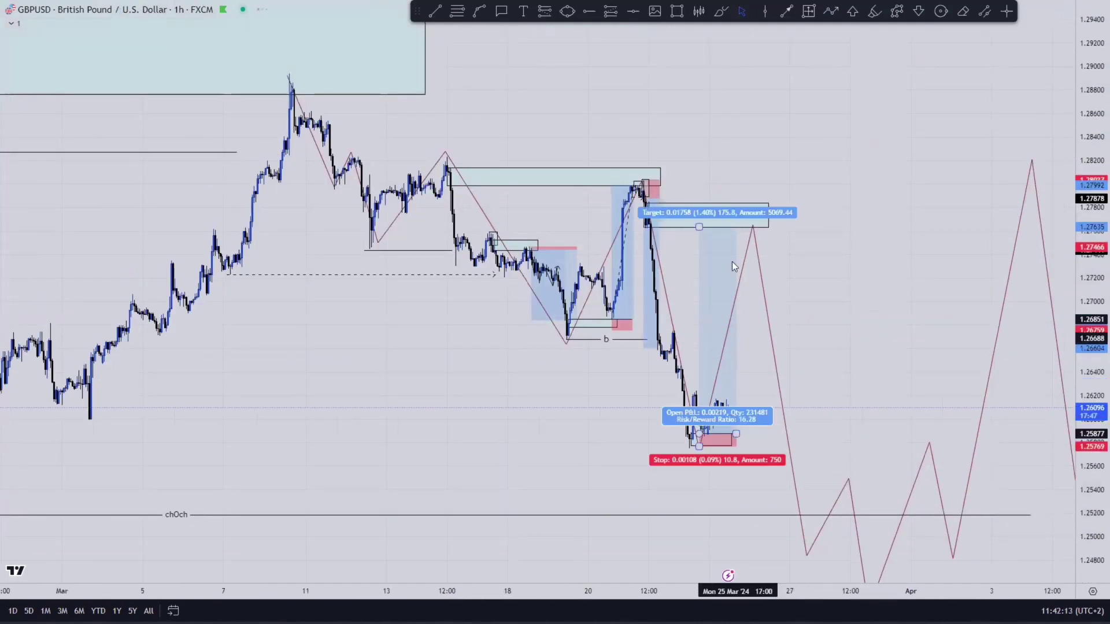
- Switch the GBPUSD chart to the 30-minute timeframe and frame the long position together with the supply zone above it
type("30")
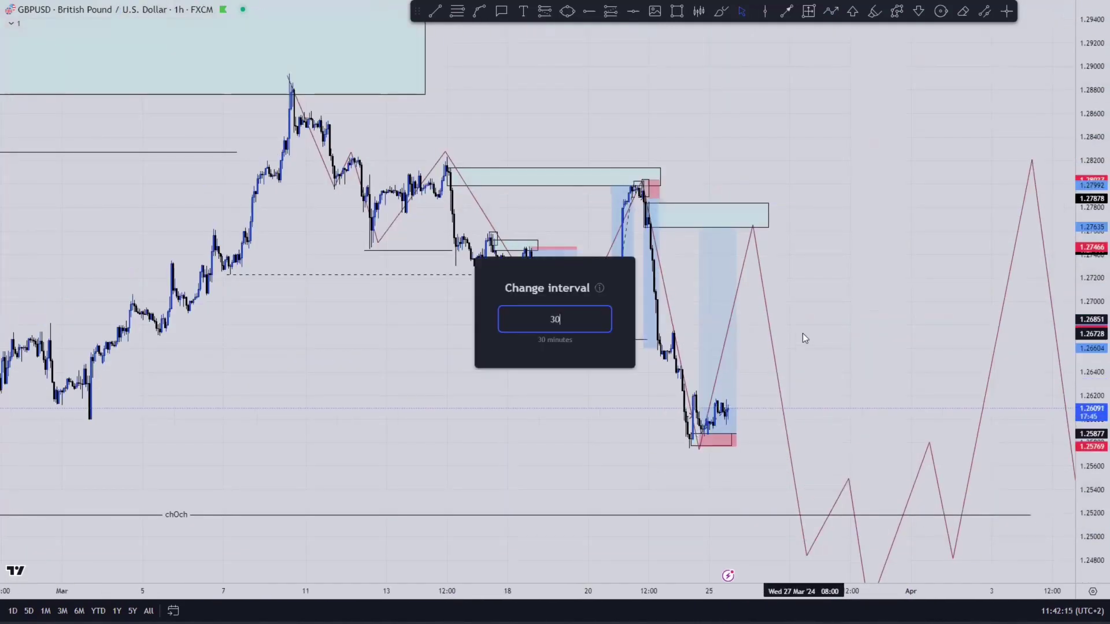
key("Return")
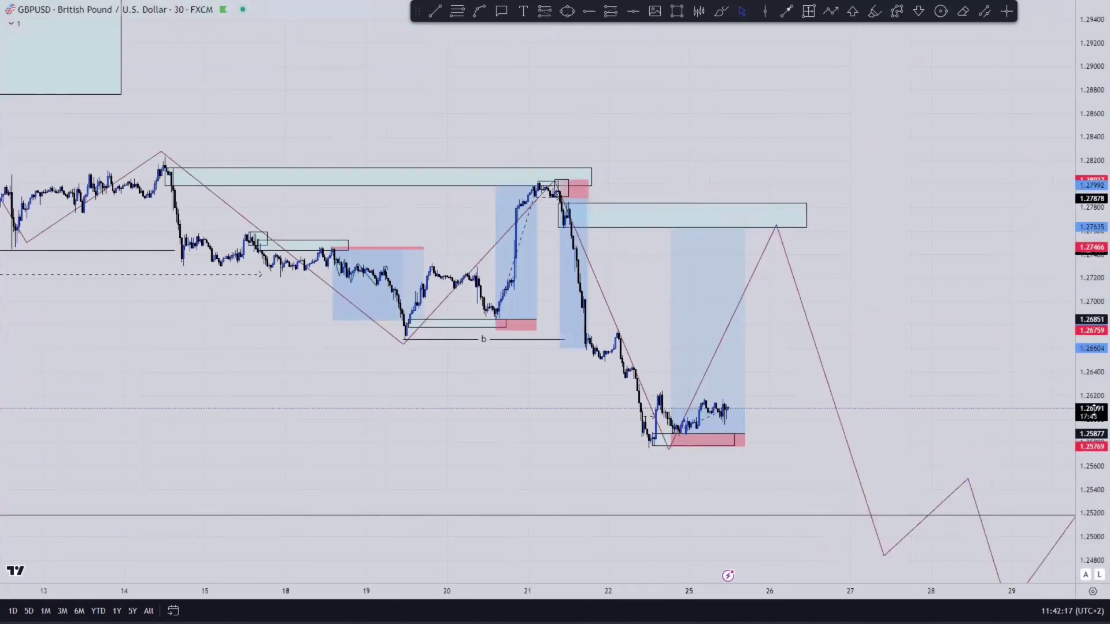
left_click_drag(1094, 409, 1092, 260)
left_click_drag(961, 372, 951, 261)
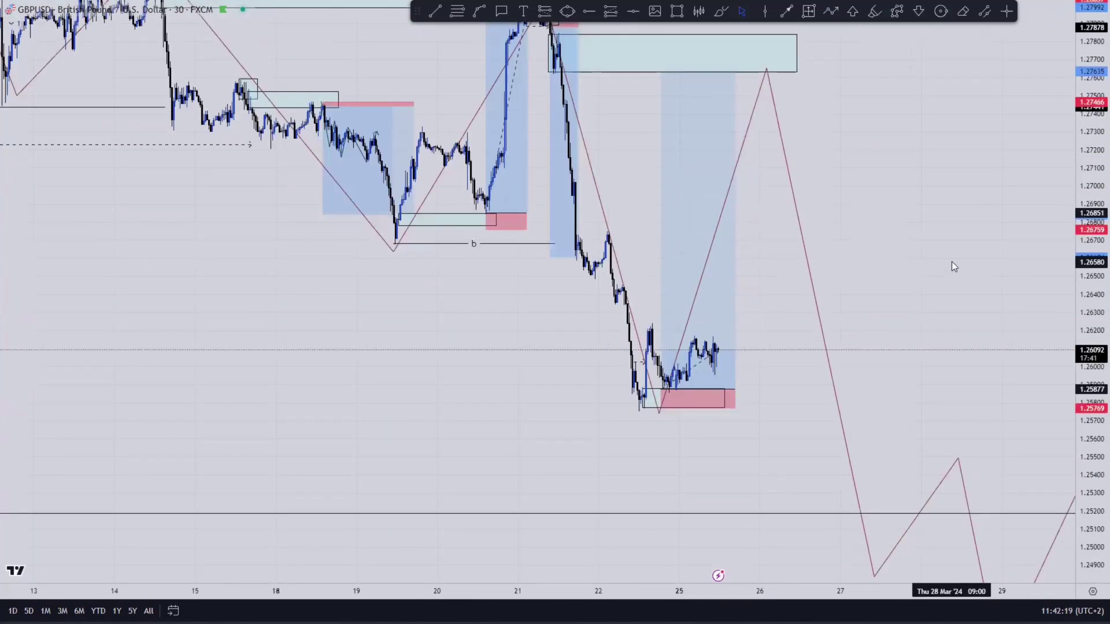
left_click_drag(1092, 298, 1093, 398)
left_click_drag(951, 236, 896, 367)
scroll(875, 366, "up", 3)
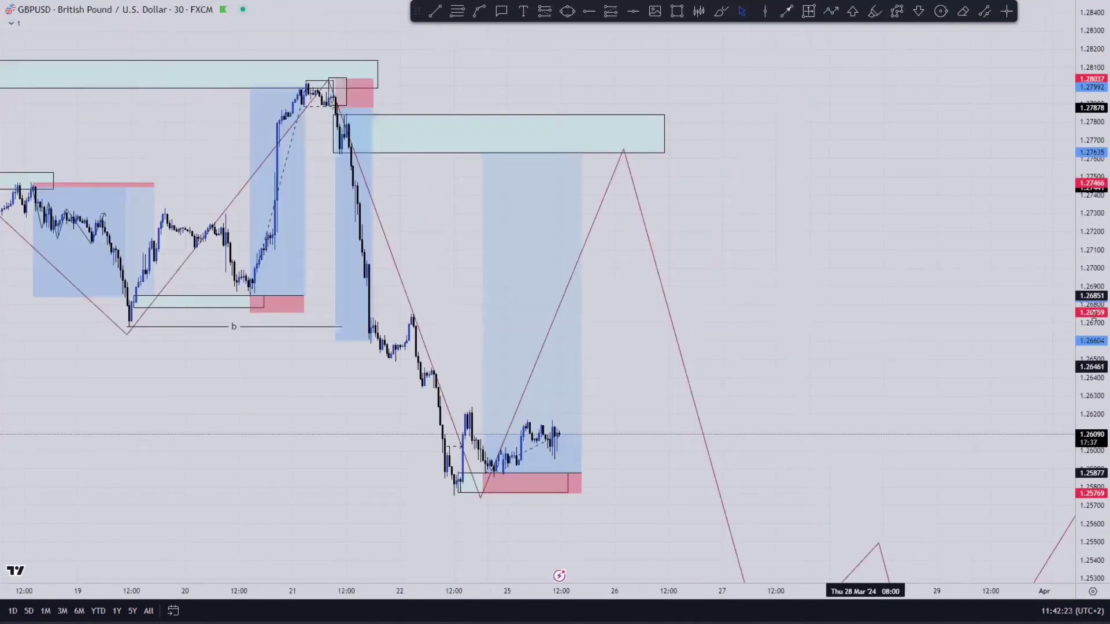
- Switch the GBPUSD chart to the 15-minute timeframe and frame the demand zone at the 22 March low
type("1")
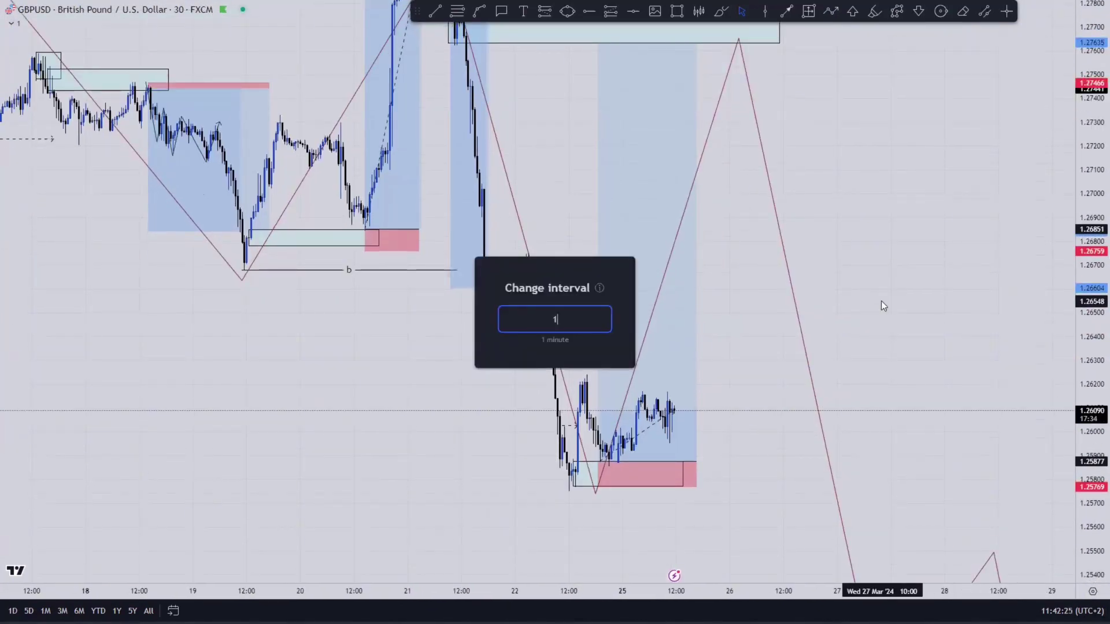
left_click_drag(1091, 323, 1091, 428)
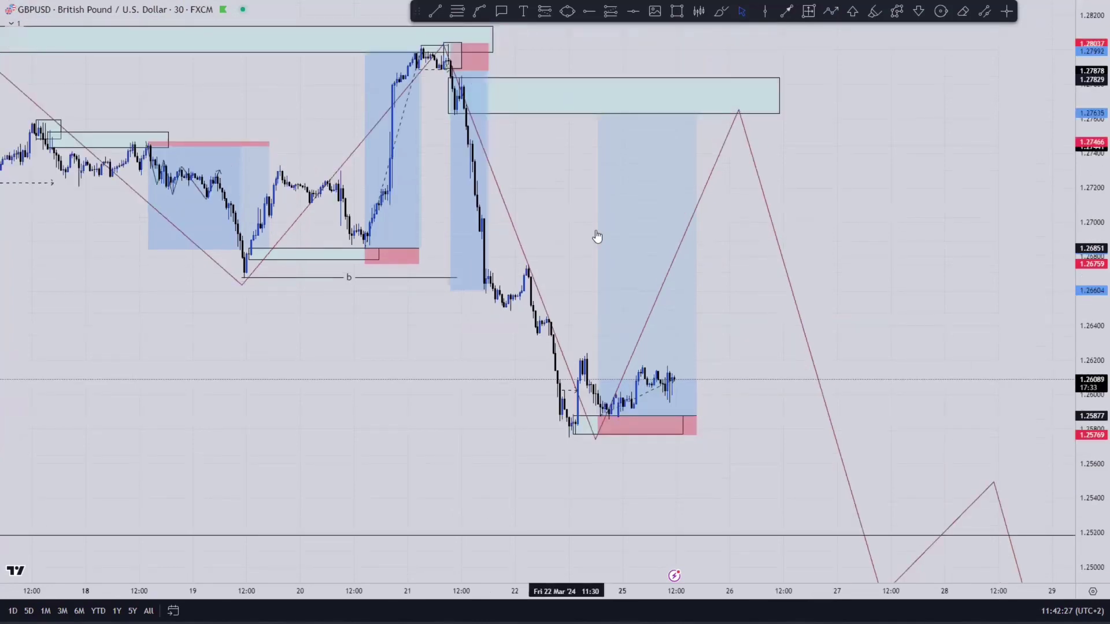
key("Return")
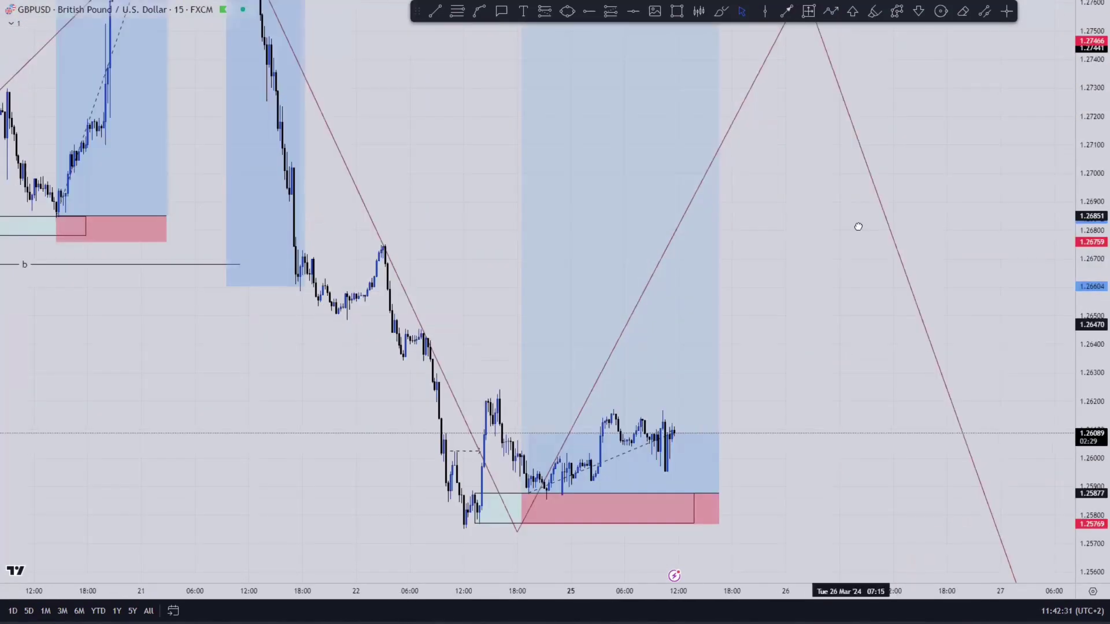
left_click_drag(800, 348, 775, 354)
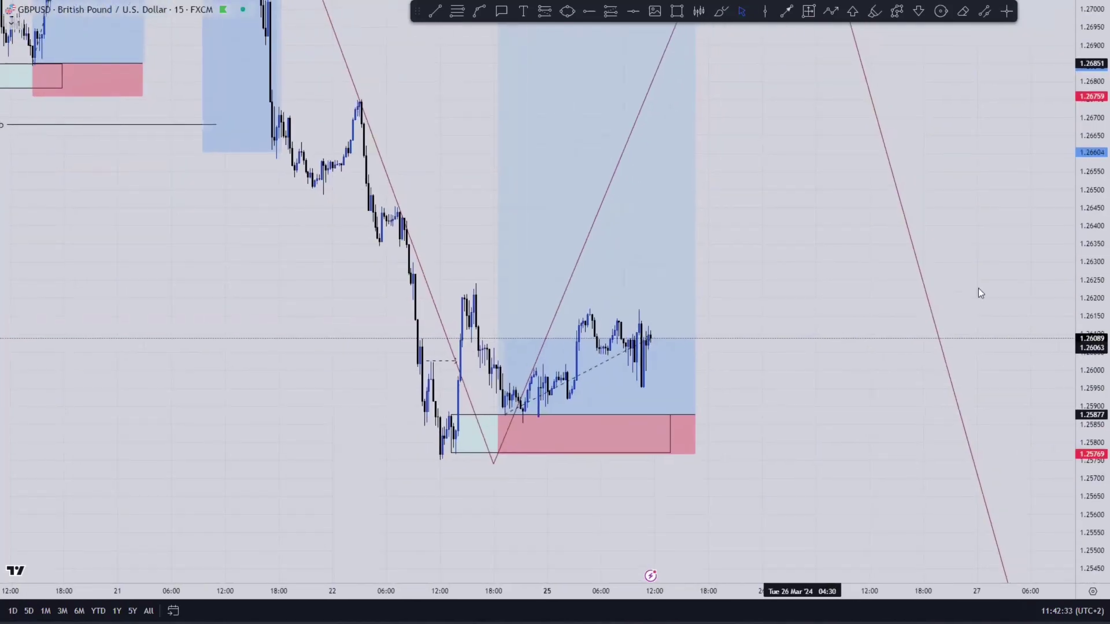
left_click_drag(1079, 291, 1080, 346)
left_click_drag(909, 337, 911, 380)
- Delete the projected swing path from the GBPUSD chart
scroll(897, 329, "down", 1)
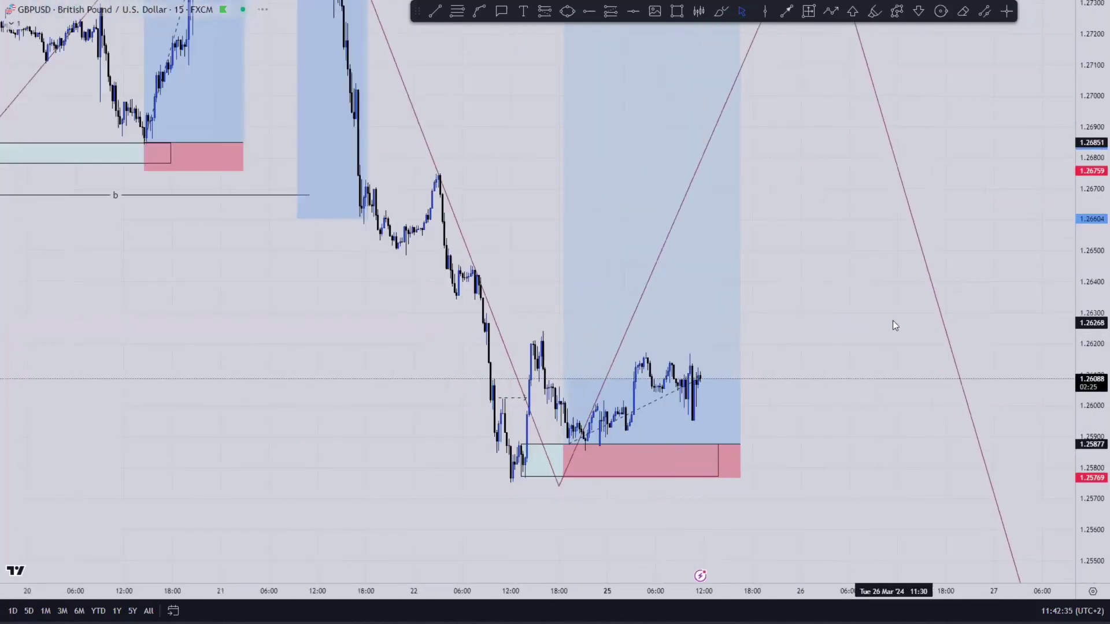
scroll(893, 321, "down", 1)
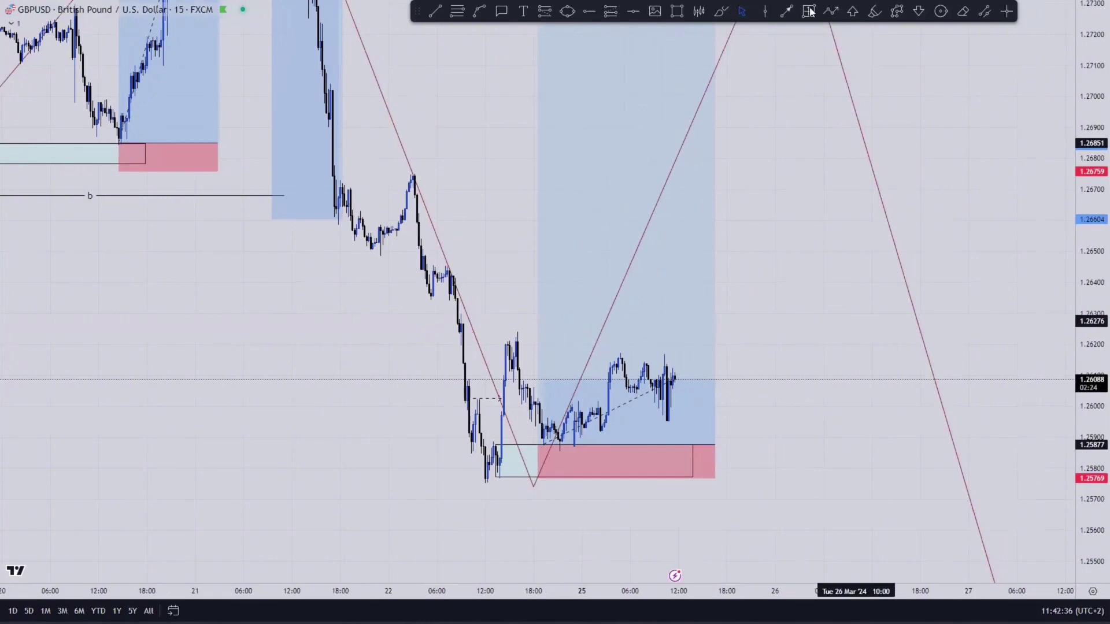
left_click(844, 72)
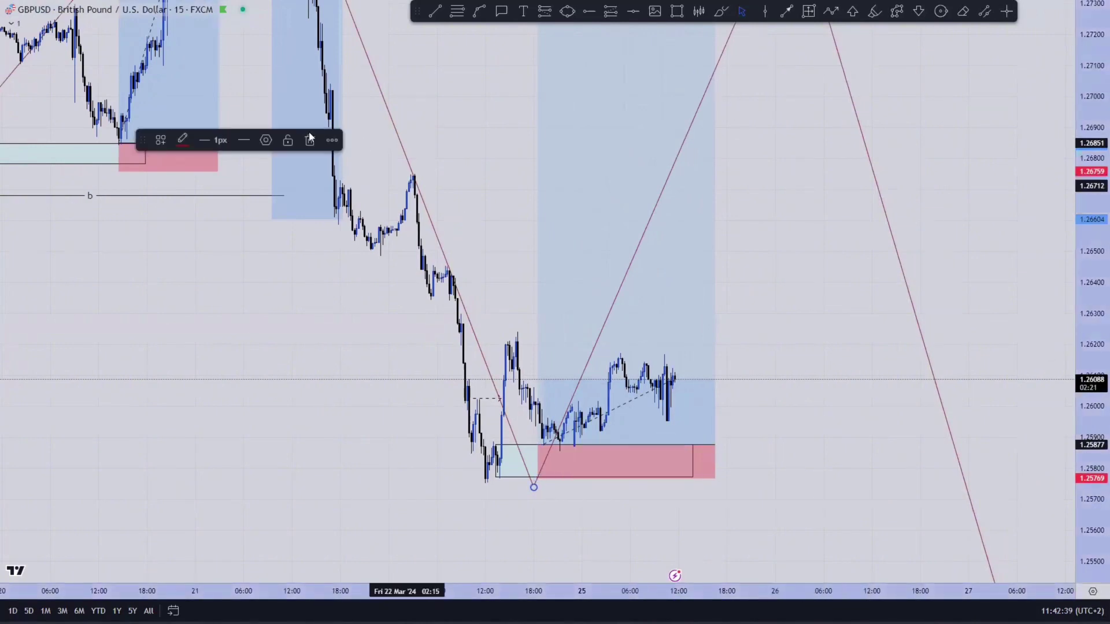
key("Delete")
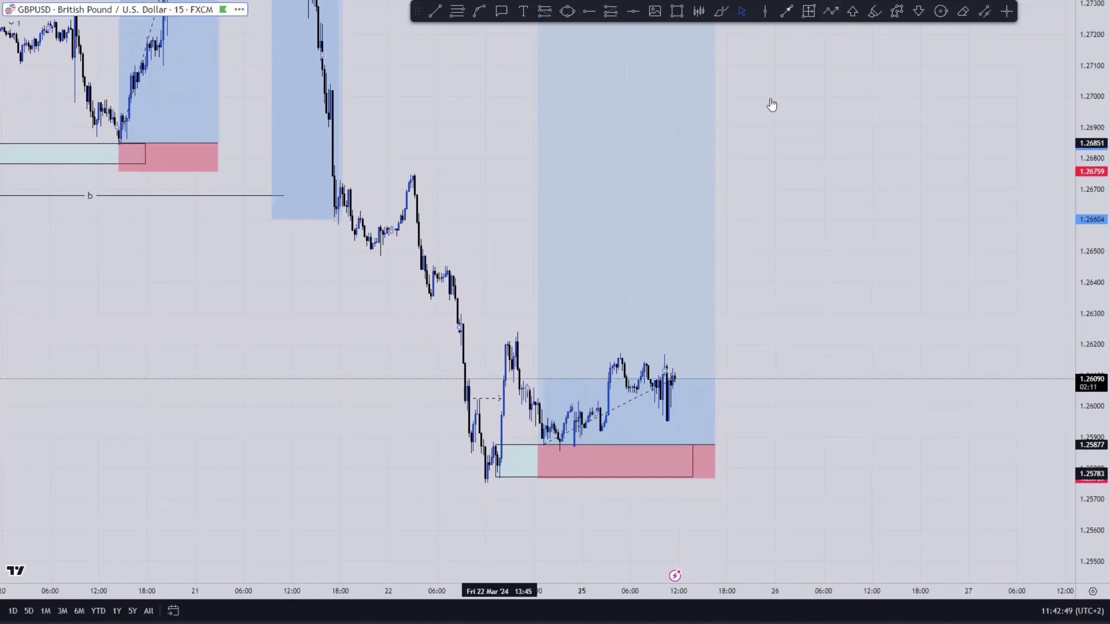
- Draw a path from the 22 March low to the following swing high, down to the demand zone, up to about 1.2643 and back to 1.2609
left_click(830, 22)
left_click(484, 479)
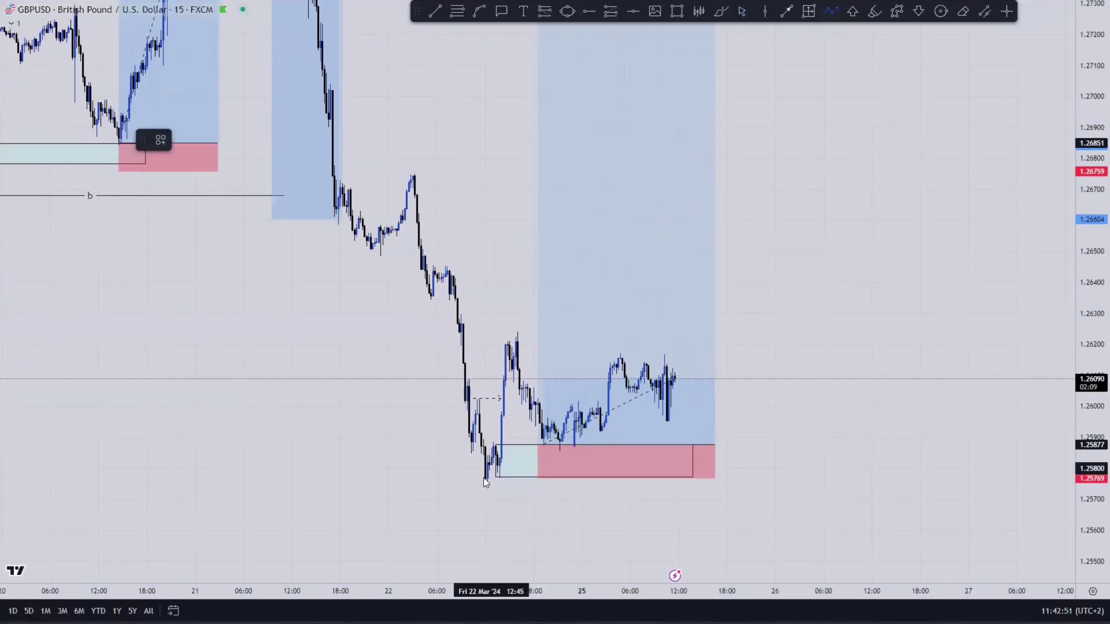
left_click(533, 308)
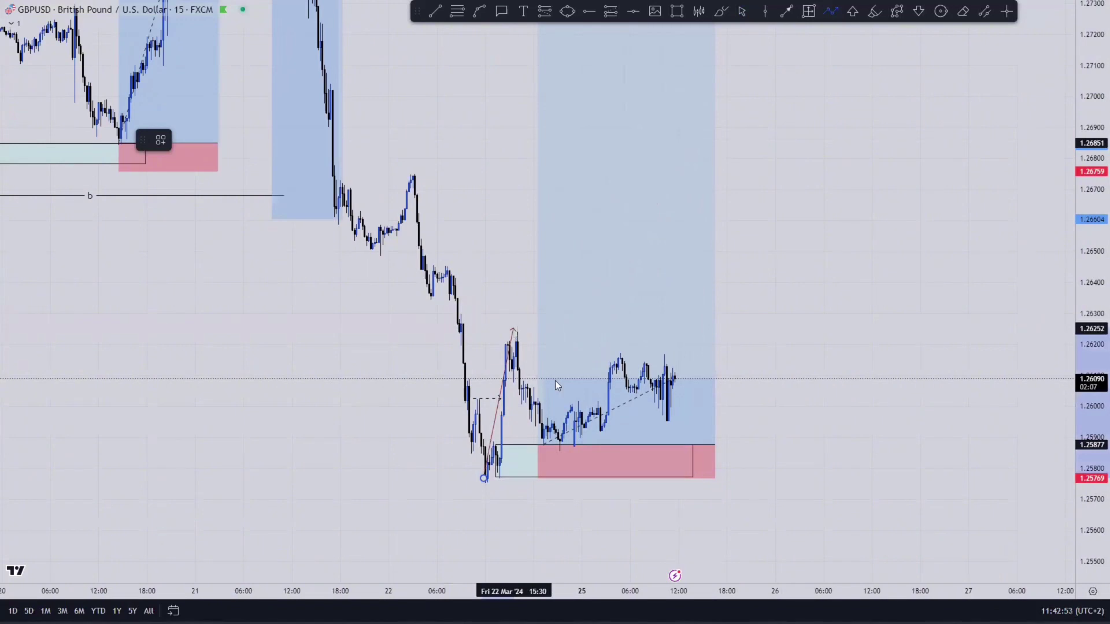
left_click(561, 449)
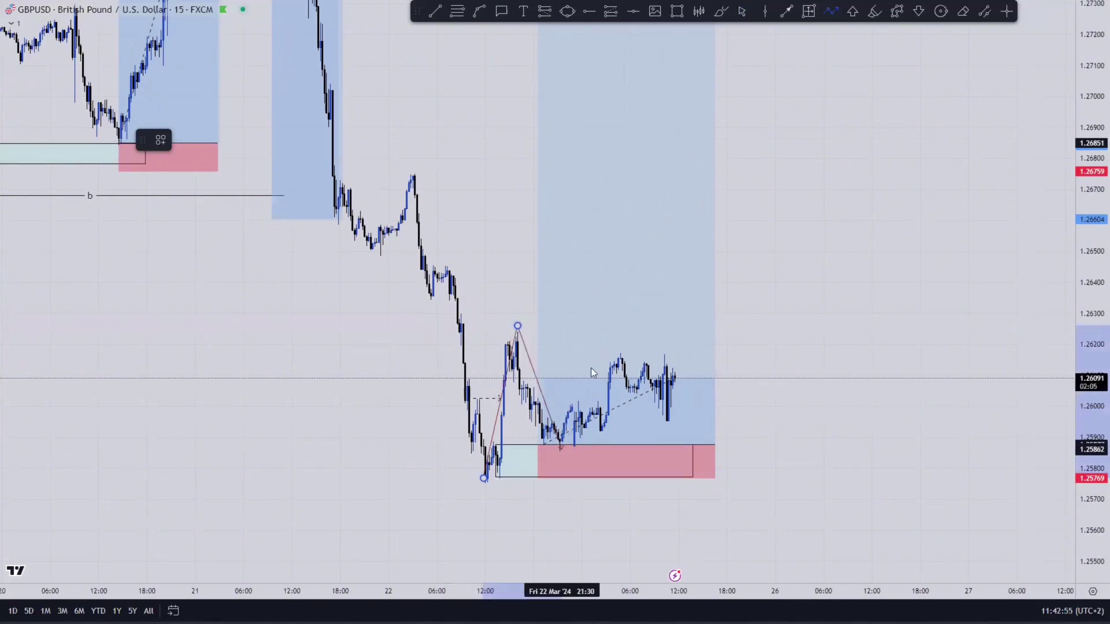
left_click(676, 271)
left_click(704, 377)
- Continue the path in rising zigzags of higher highs and higher lows, ending at about 1.2720 on 26 March
left_click(747, 200)
left_click(777, 259)
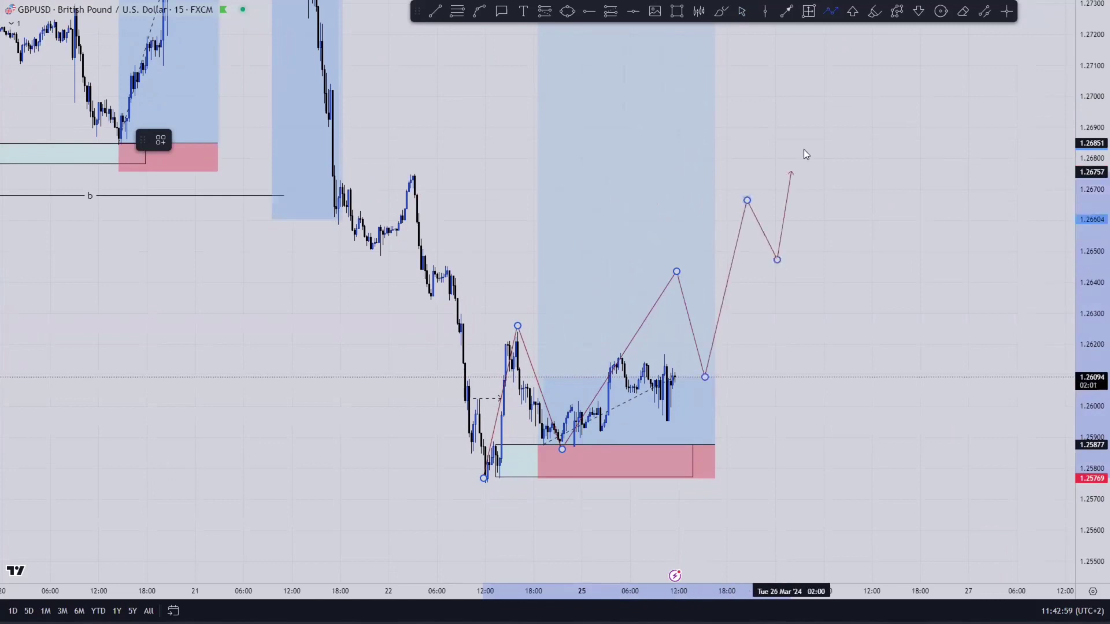
left_click(789, 106)
left_click(811, 163)
left_click(829, 51)
left_click(855, 104)
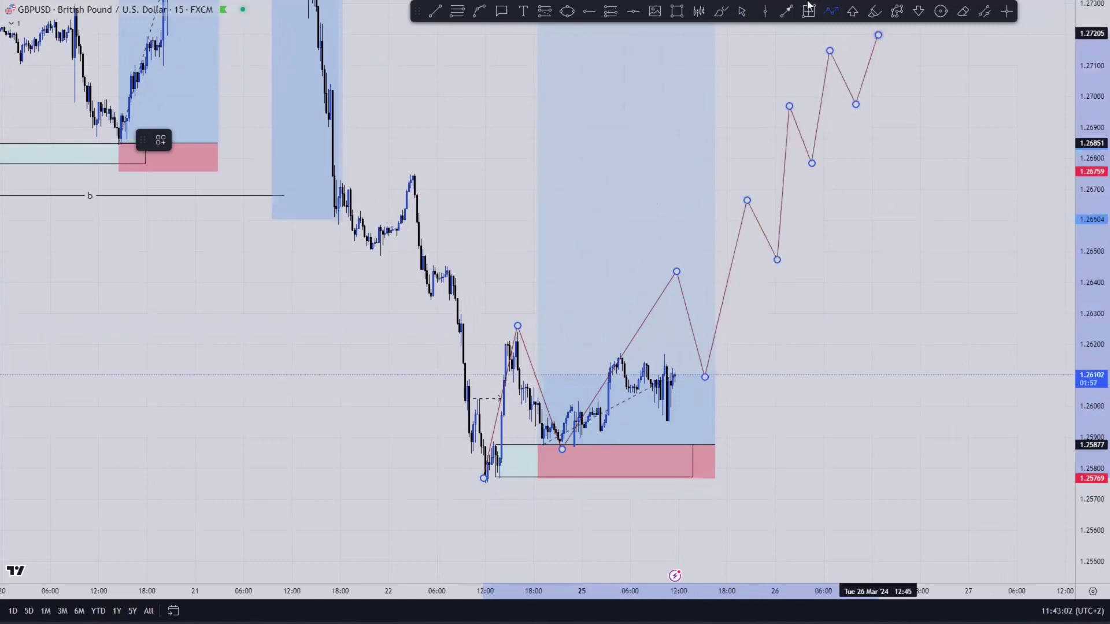
left_click_drag(932, 286, 938, 380)
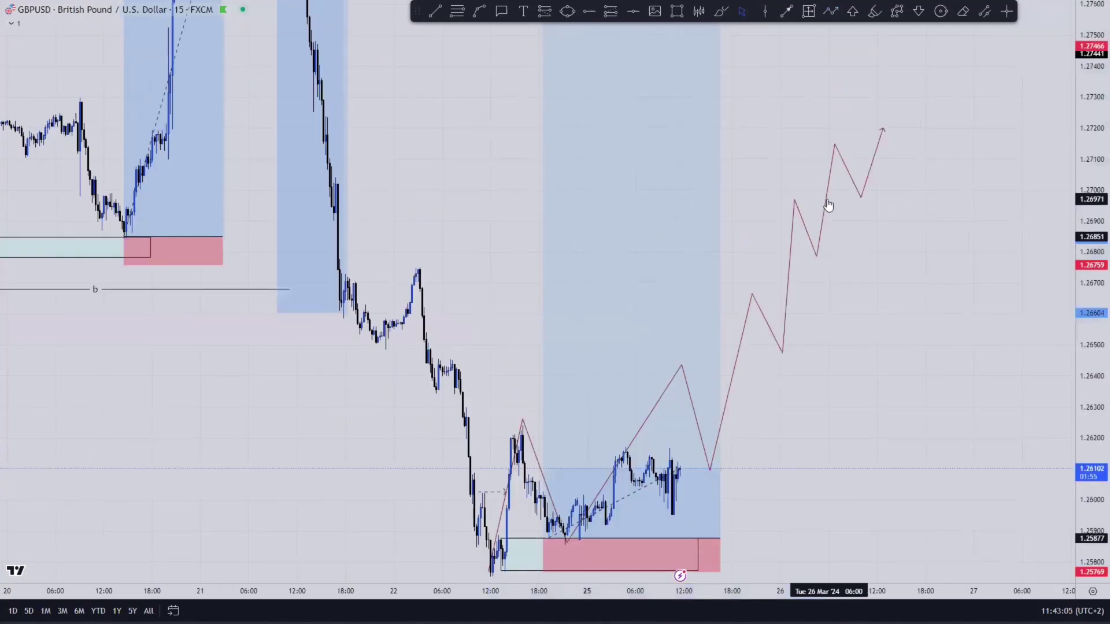
- Replace the projected path with a level line from the 22 March high at 1.26244 to 25 March, using the sub inner bos template
left_click(826, 206)
key("Delete")
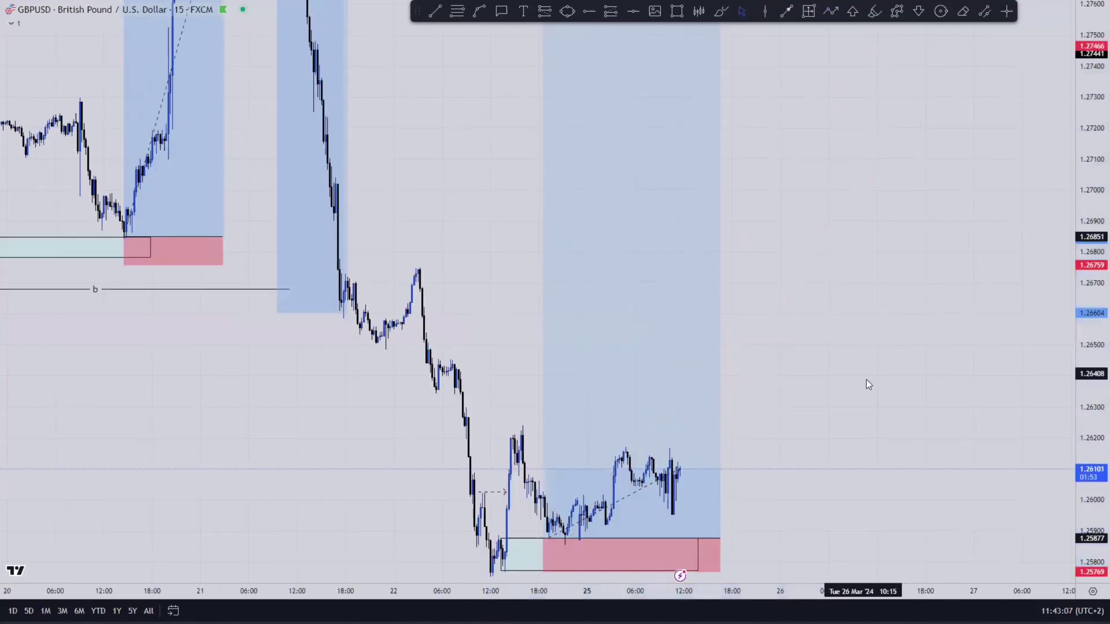
left_click_drag(867, 383, 901, 192)
left_click(434, 11)
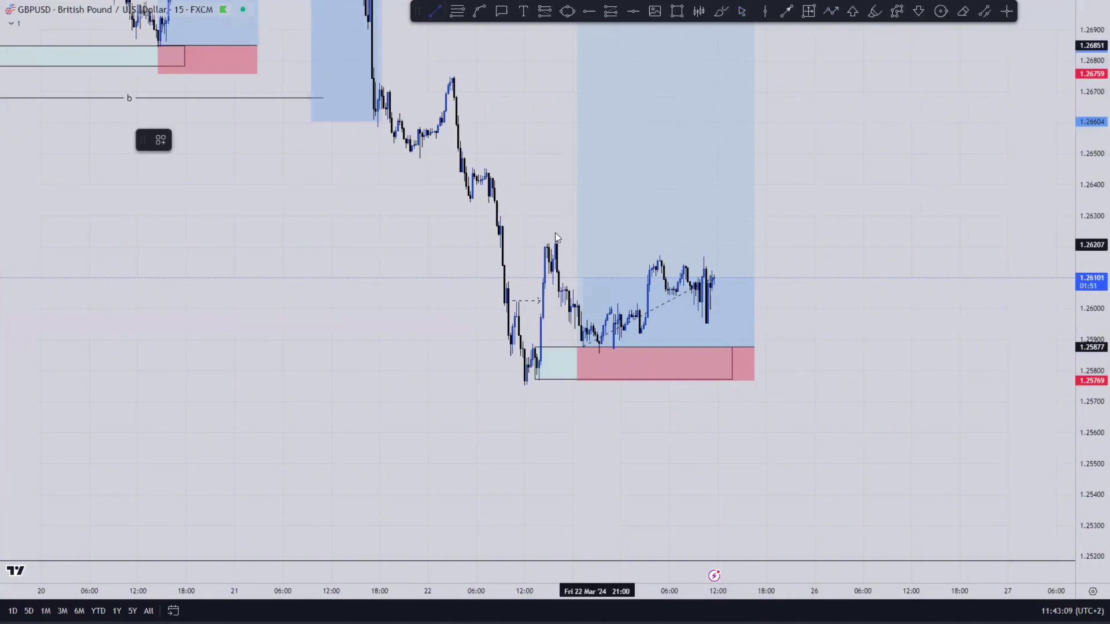
left_click(556, 233)
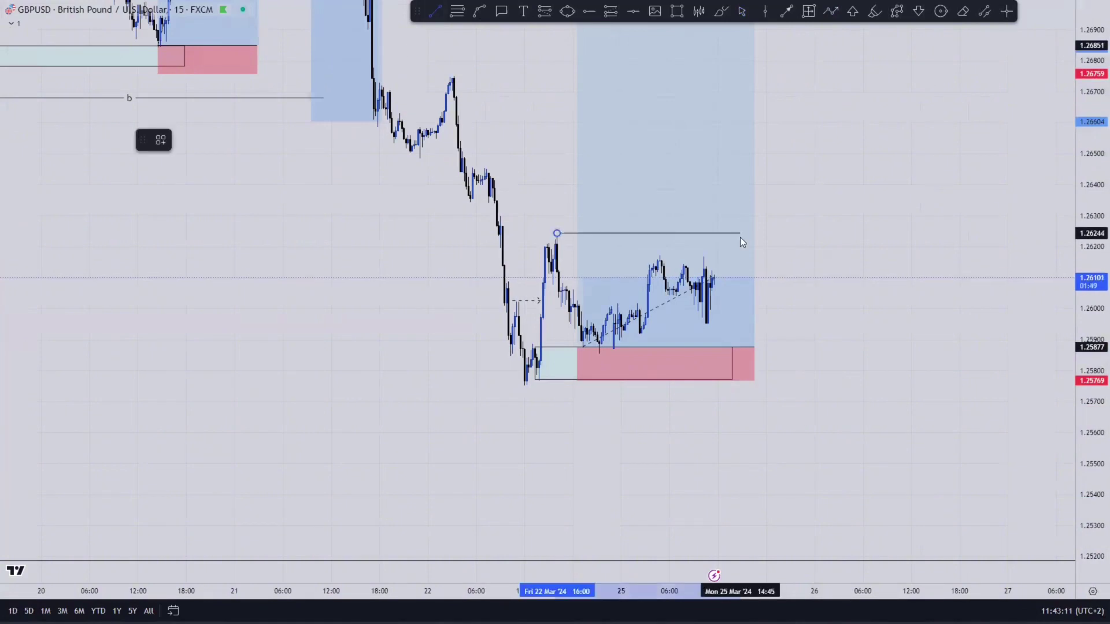
left_click(740, 234)
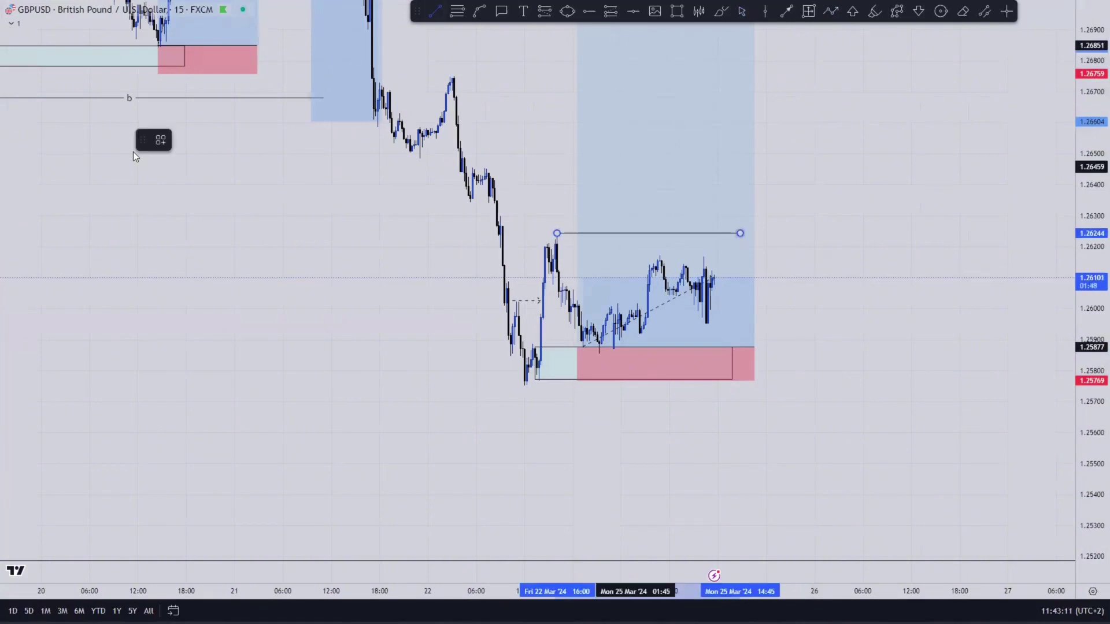
left_click(161, 140)
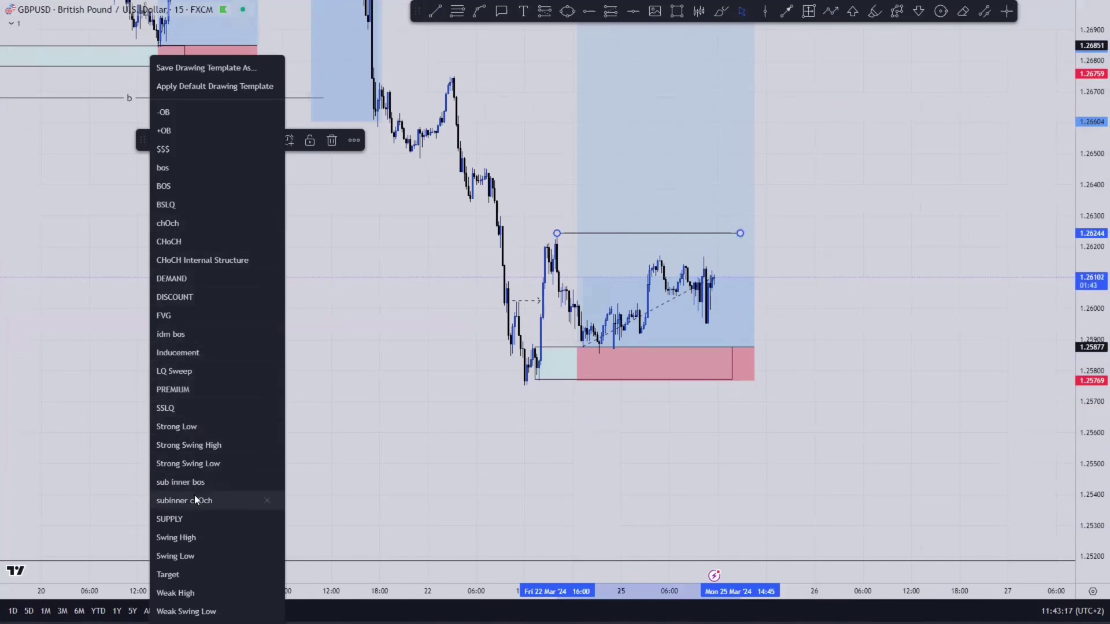
left_click(204, 482)
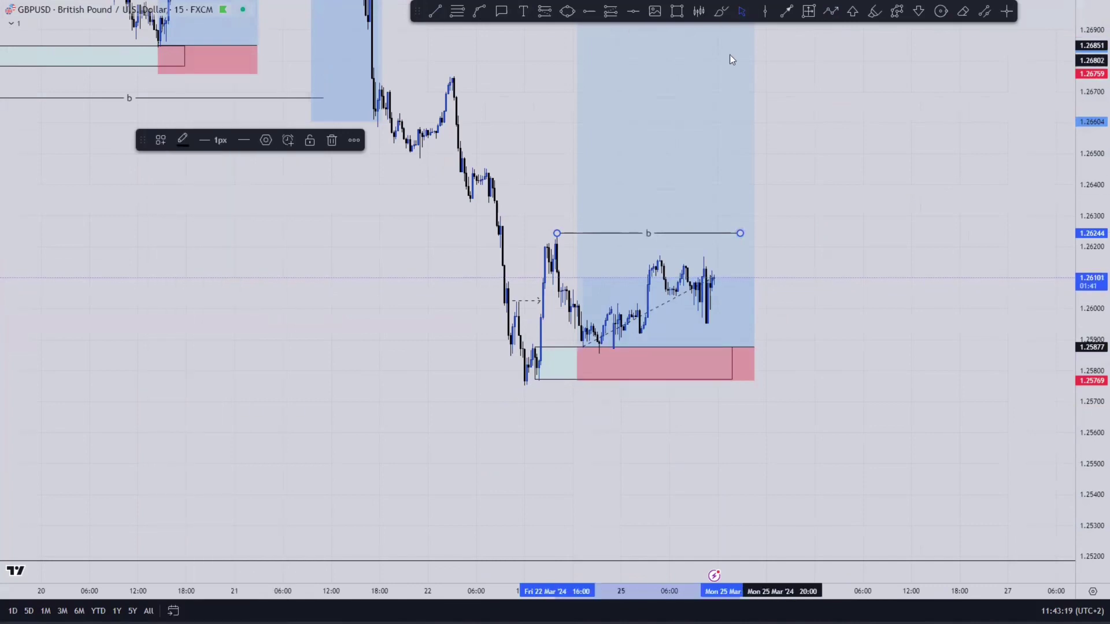
- Tighten the long position's stop to 1.25853, leaving its entry at the upper edge of the demand zone
left_click_drag(532, 136, 650, 314)
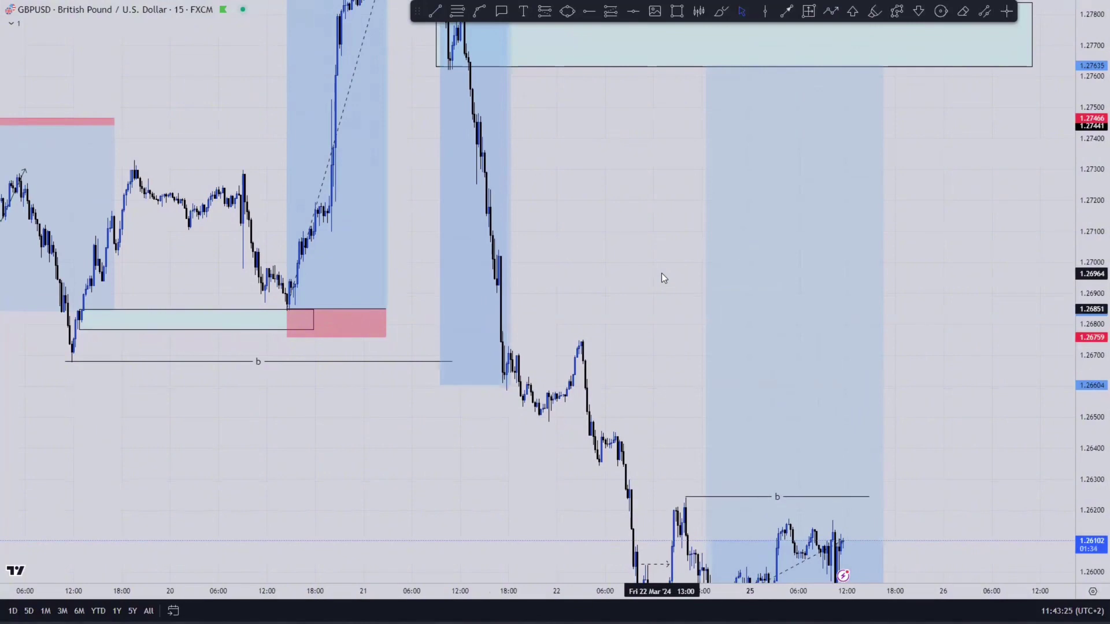
left_click_drag(661, 270, 540, 133)
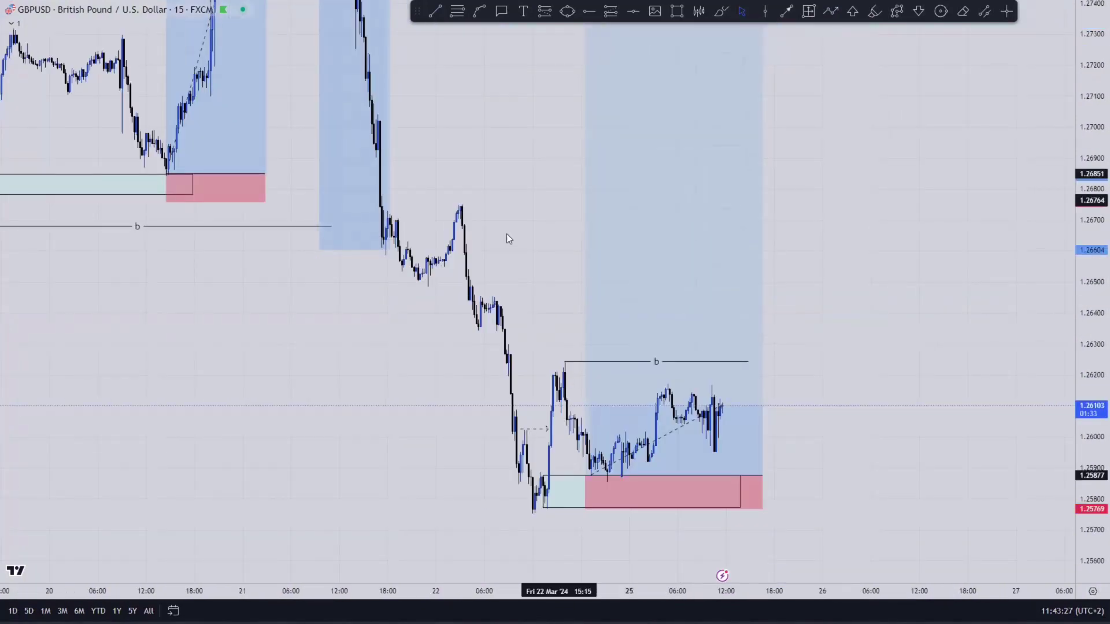
left_click_drag(506, 233, 480, 96)
left_click_drag(1092, 260, 1094, 146)
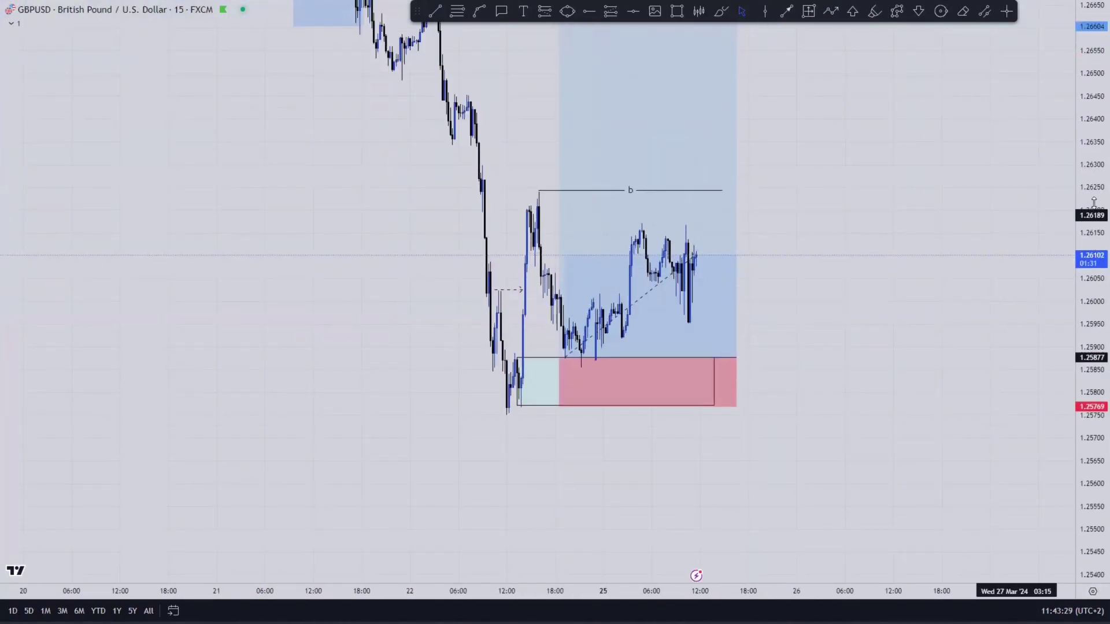
left_click_drag(1094, 202, 1094, 110)
scroll(900, 261, "up", 2)
left_click_drag(815, 119, 917, 120)
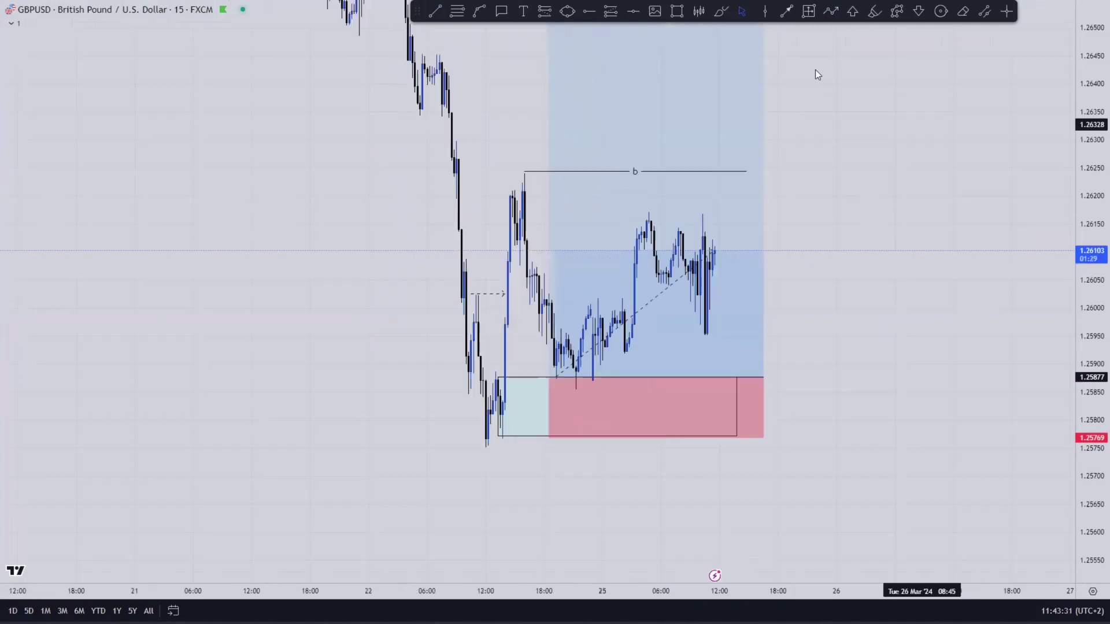
left_click_drag(550, 433, 558, 385)
left_click(756, 318)
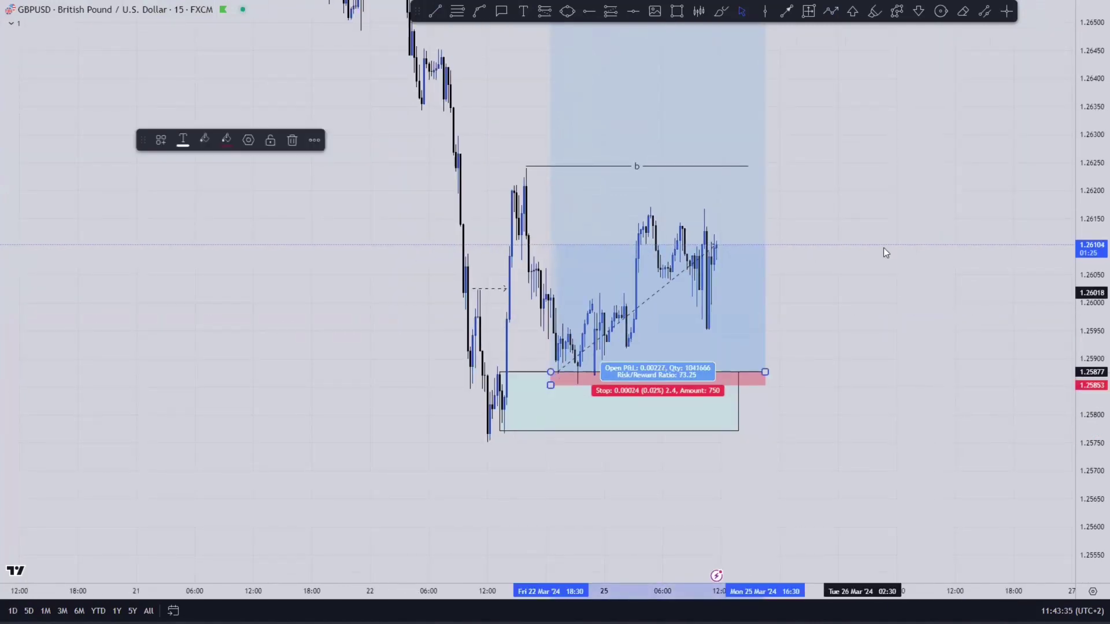
- Trace a path from about 1.2606 on 22 March through the successive lows and highs above the demand zone, to about 1.2592 on 25 March
left_click(831, 11)
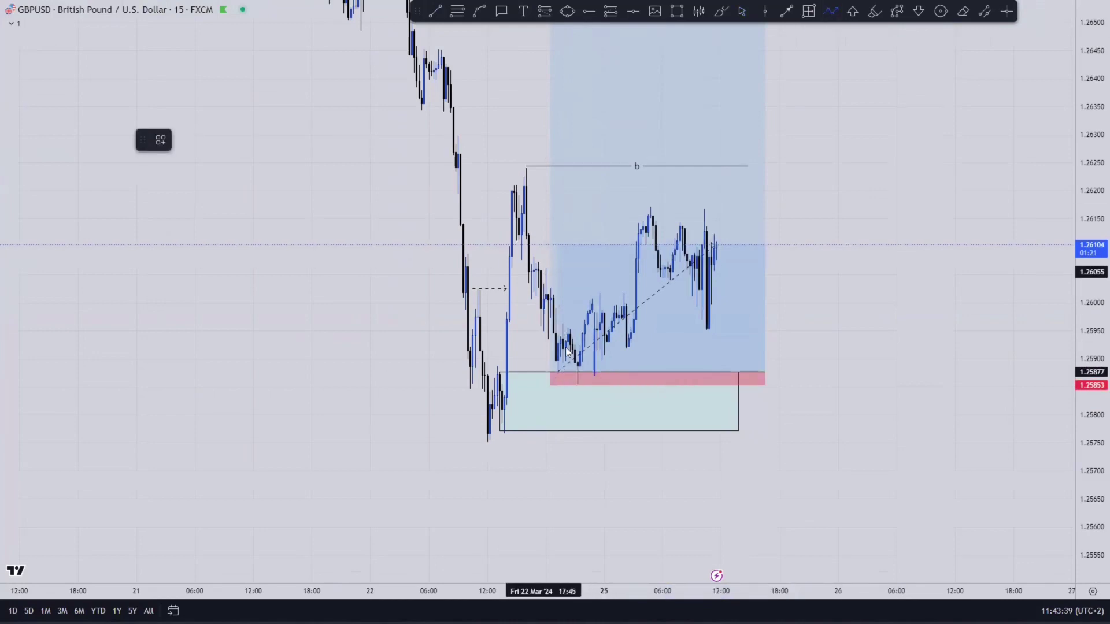
left_click(557, 367)
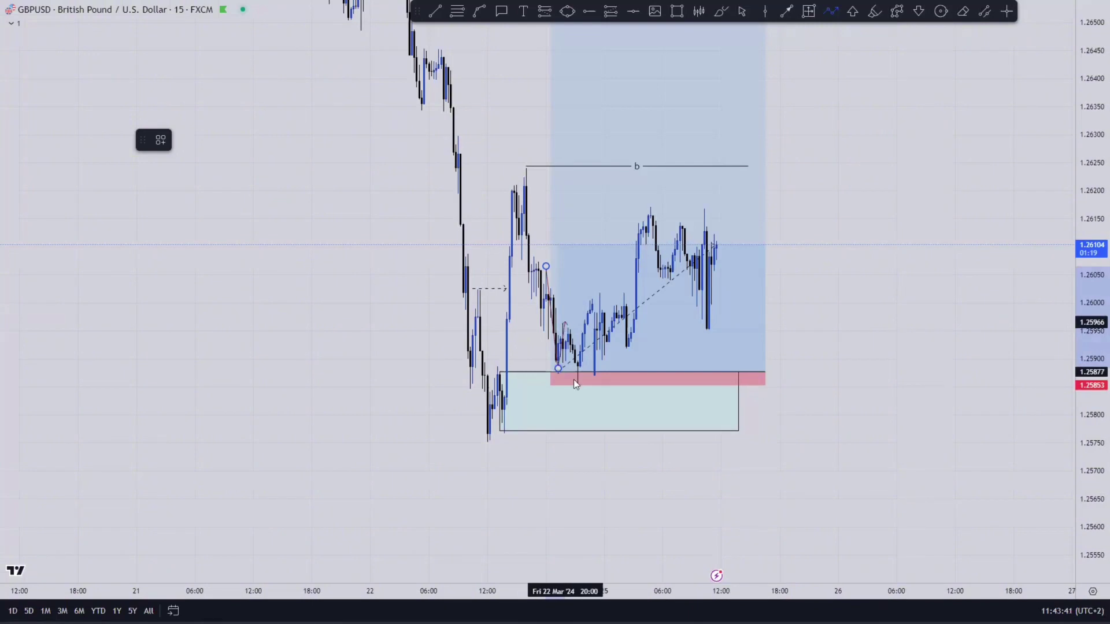
left_click(575, 382)
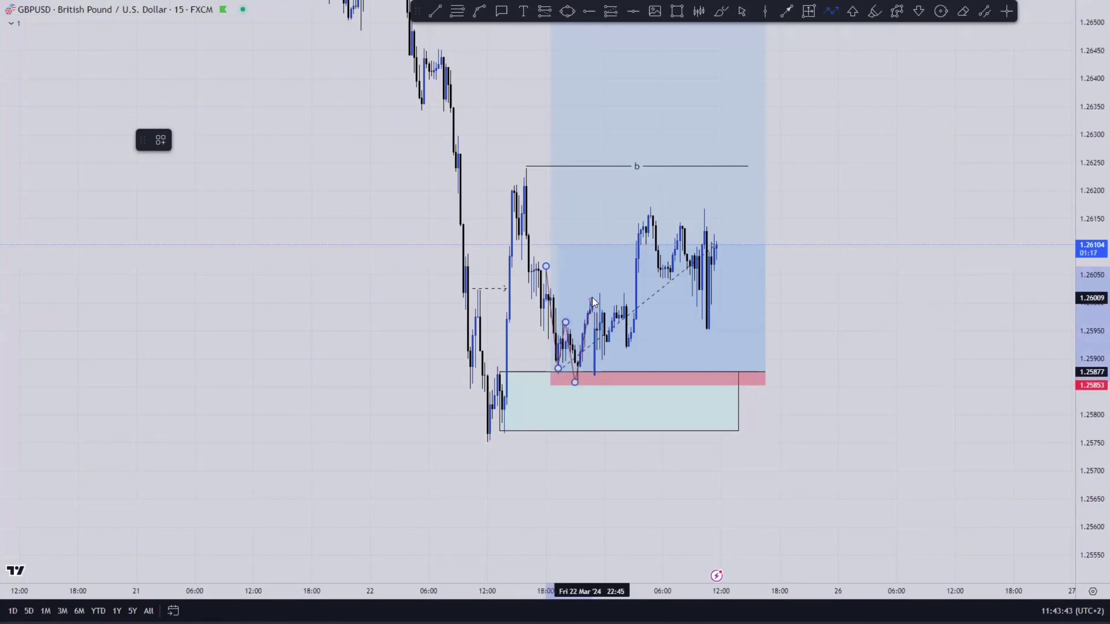
left_click(595, 334)
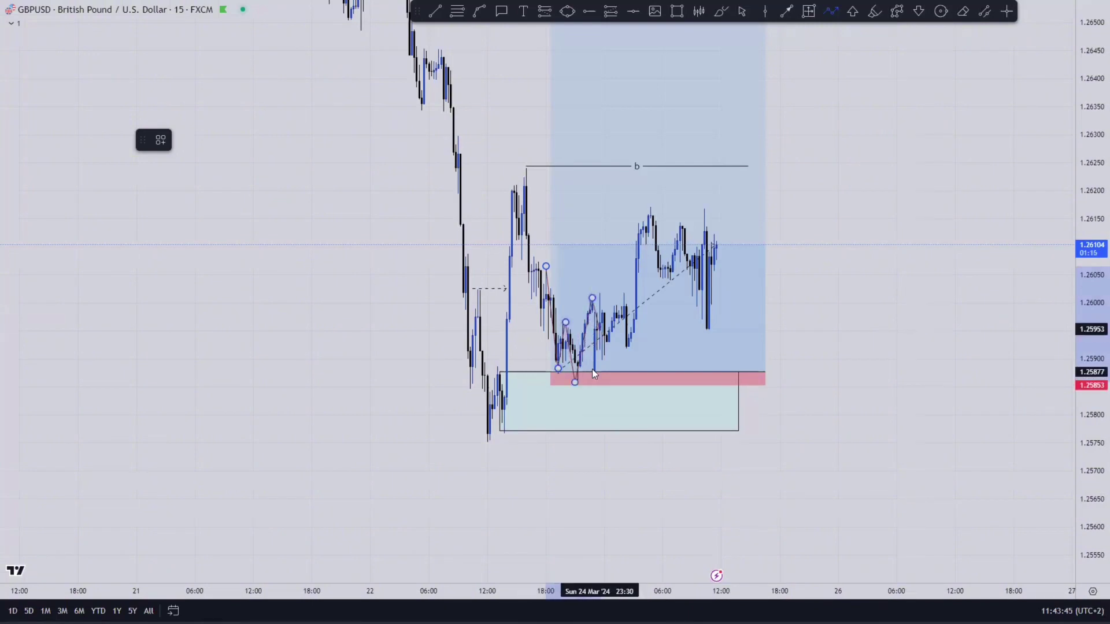
left_click(596, 373)
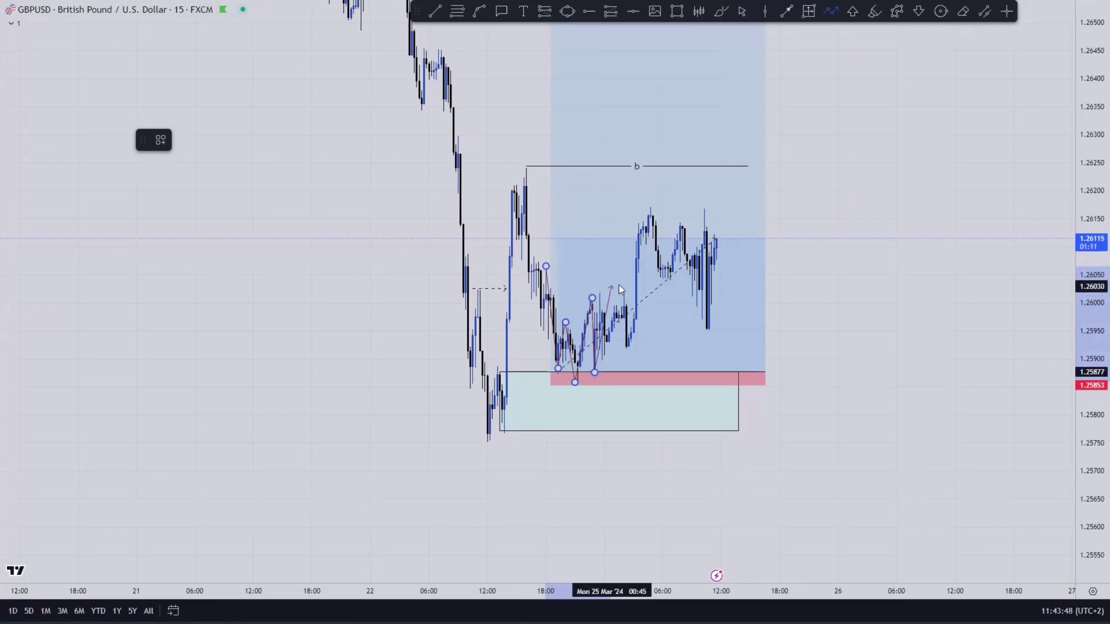
left_click(620, 287)
left_click(625, 346)
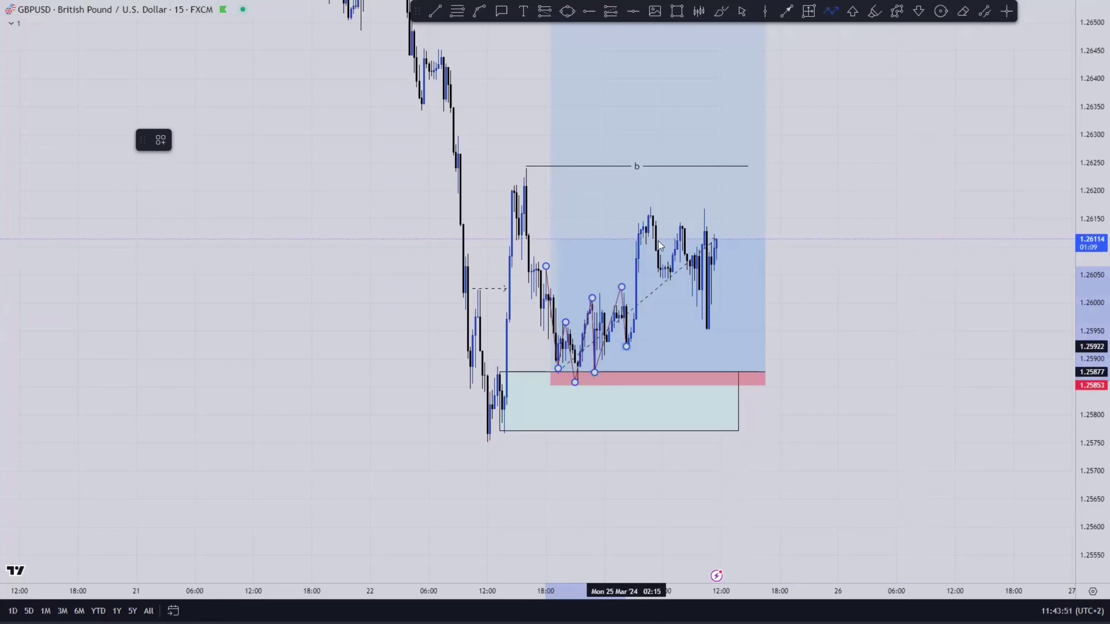
- Extend the path through the 1.2617 high and 25 March low, projecting it to about 1.2636, 1.2610 and 1.2646
left_click(653, 205)
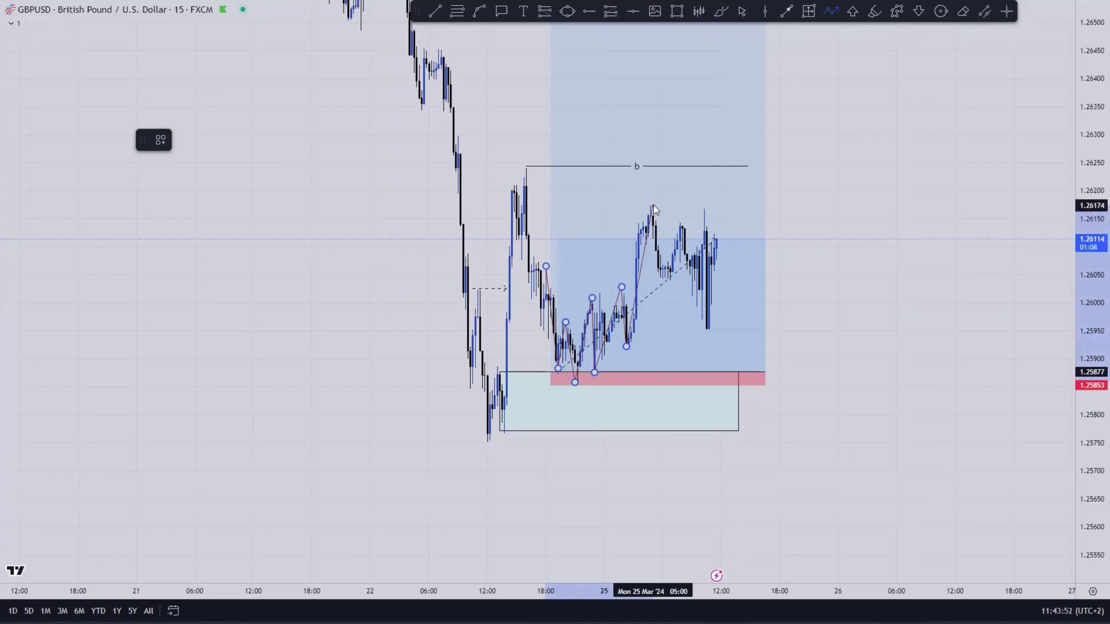
left_click(707, 329)
left_click(728, 98)
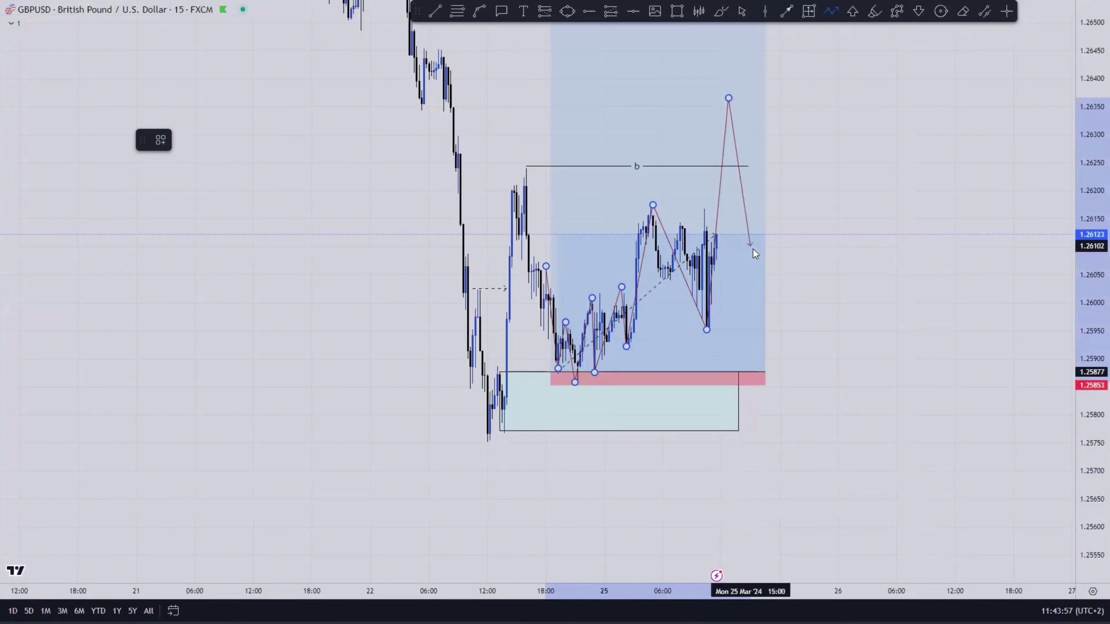
left_click(752, 249)
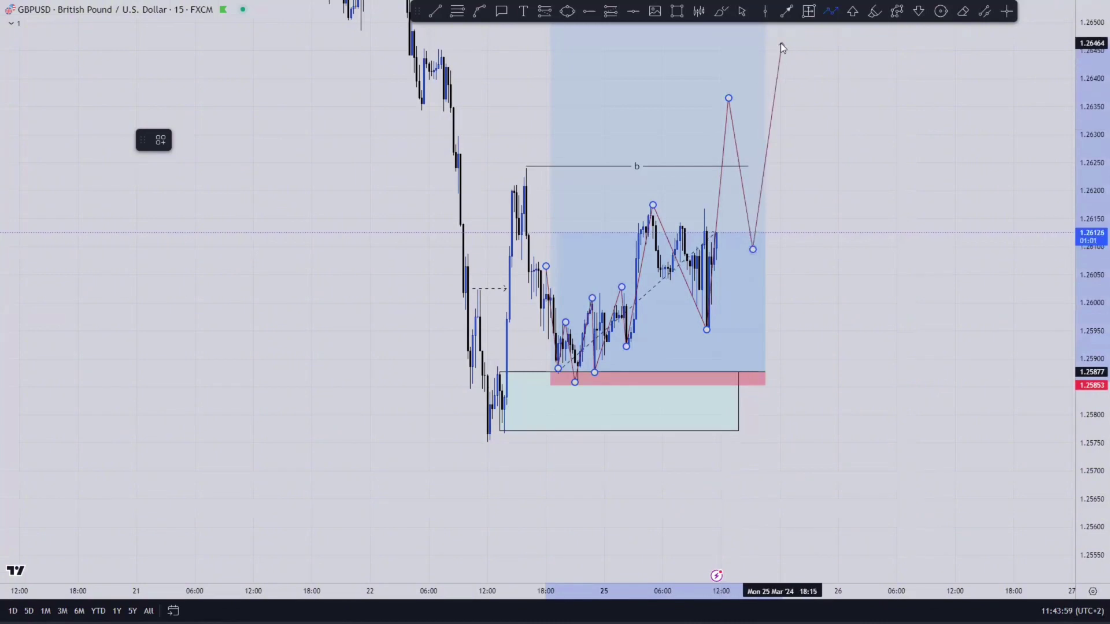
left_click(782, 44)
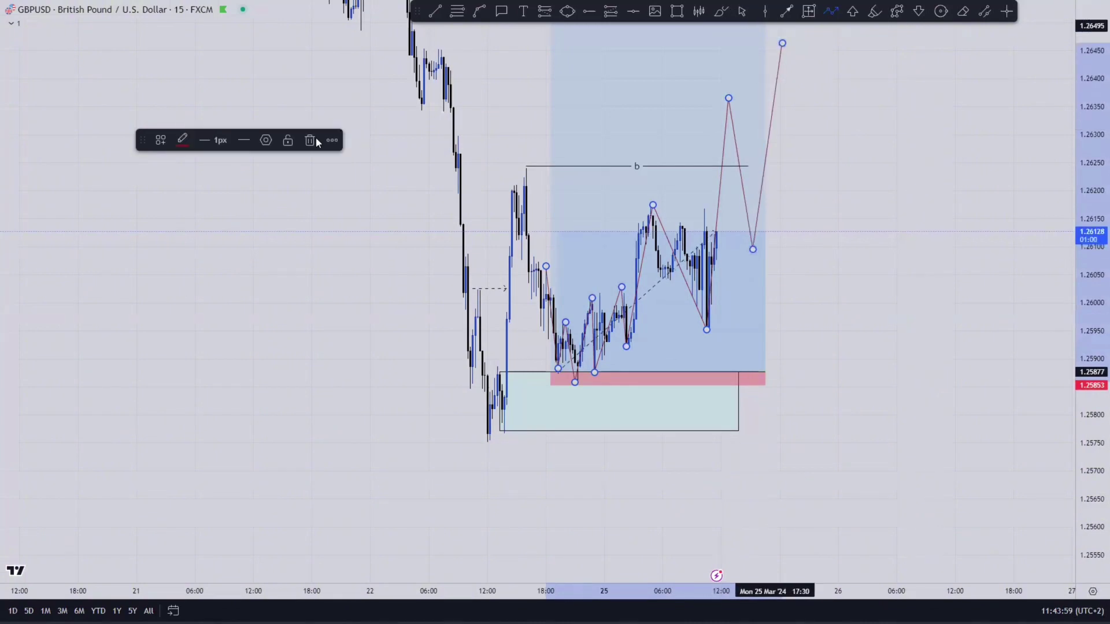
- Delete the traced swing path from the 15-minute chart
key("Delete")
mouse_move(911, 143)
left_mouse_down()
mouse_move(919, 208)
mouse_move(934, 195)
left_mouse_up()
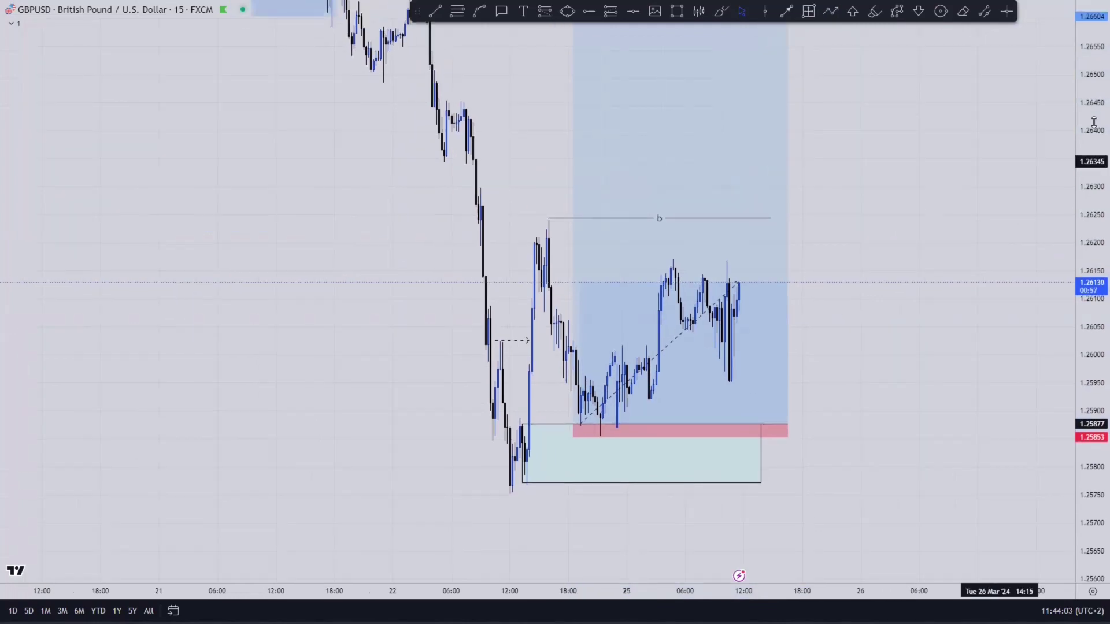
left_click_drag(1091, 124, 1092, 214)
left_click_drag(1089, 58, 1085, 324)
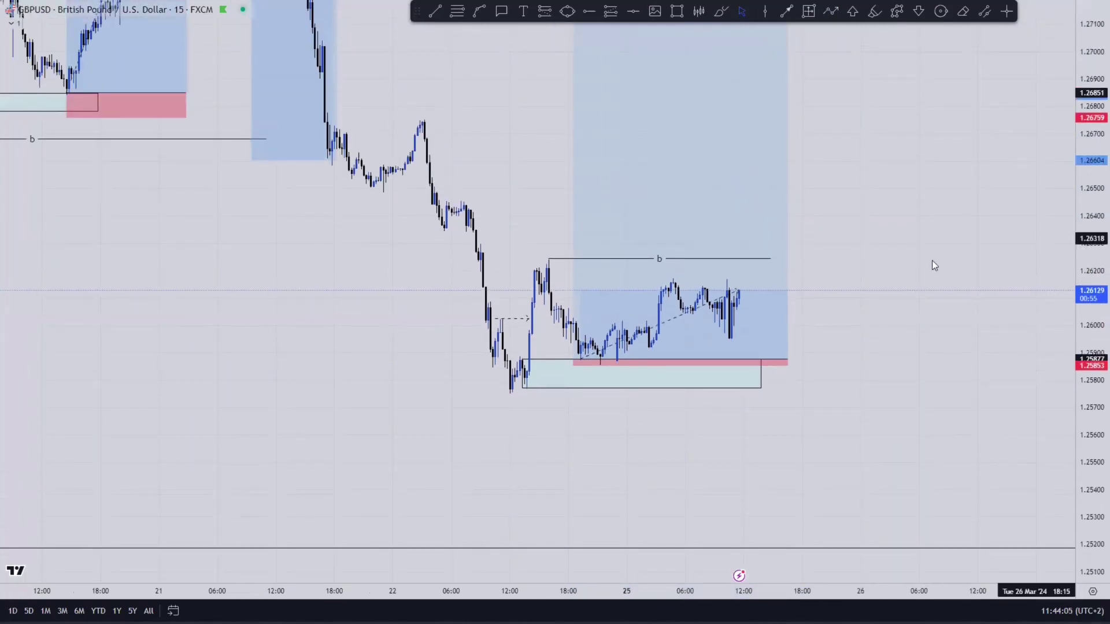
left_click_drag(1093, 47, 1091, 66)
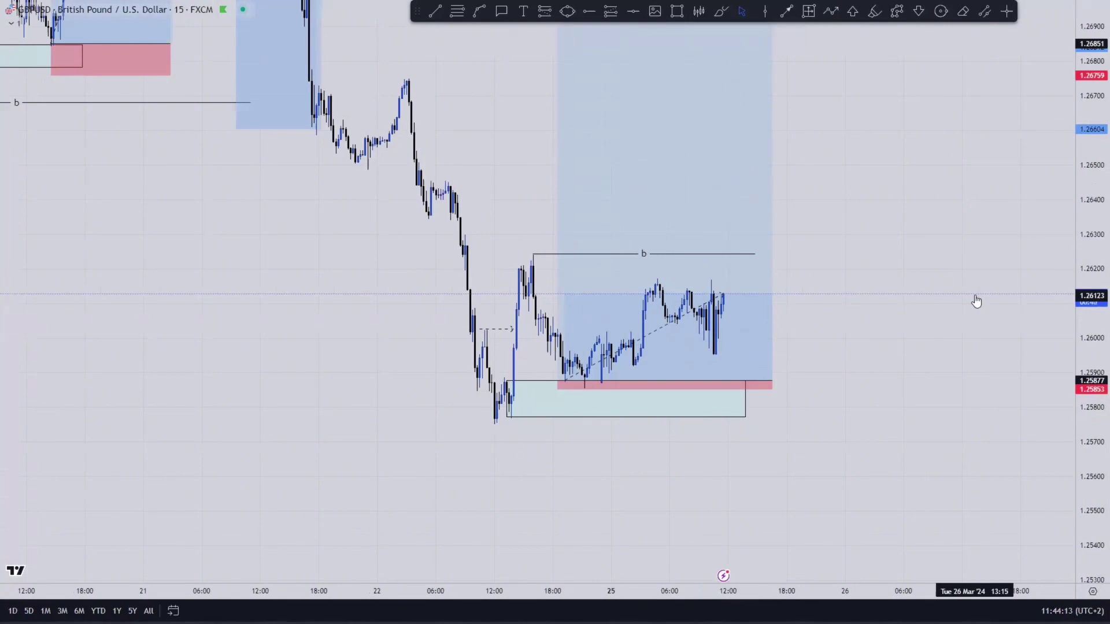
- Switch the GBPUSD chart to the daily timeframe and show the price history back to late 2022
type("1D")
key("Return")
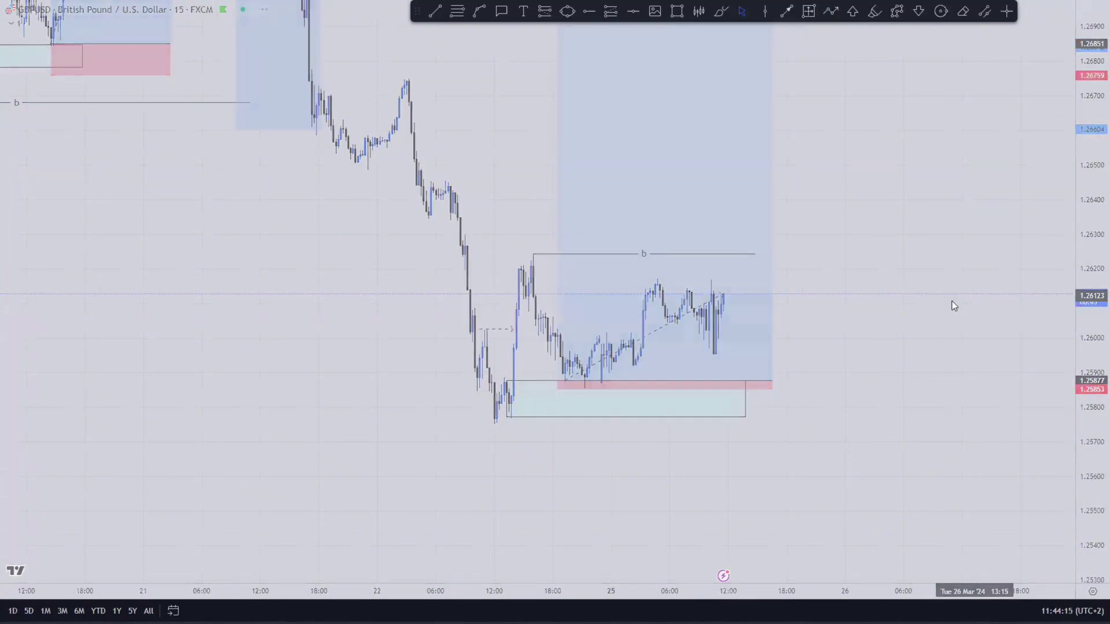
left_click(1084, 574)
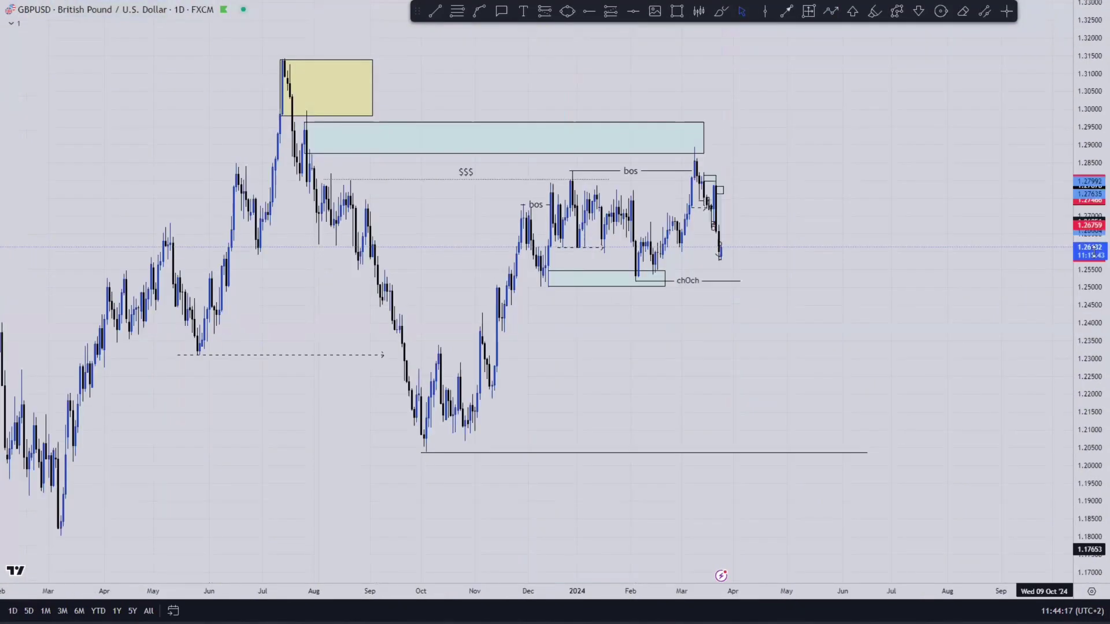
left_click_drag(1086, 541, 1085, 556)
scroll(919, 318, "down", 5)
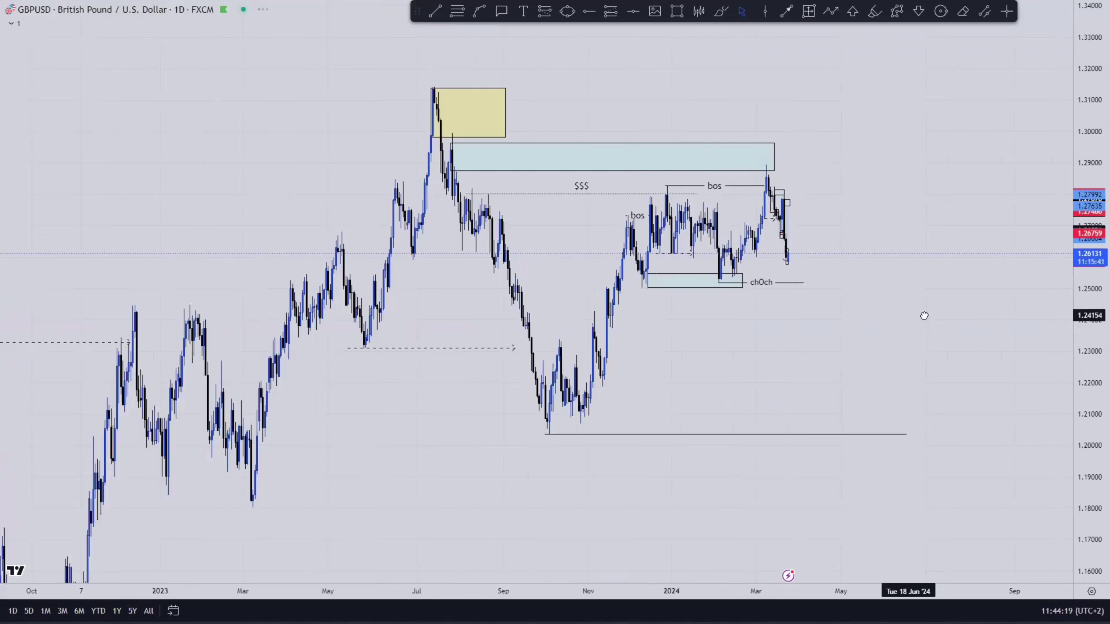
- Move the dashed line from the May 2023 low to the 12 April 2023 low near 1.2357, running level to late May 2023
left_click(480, 348)
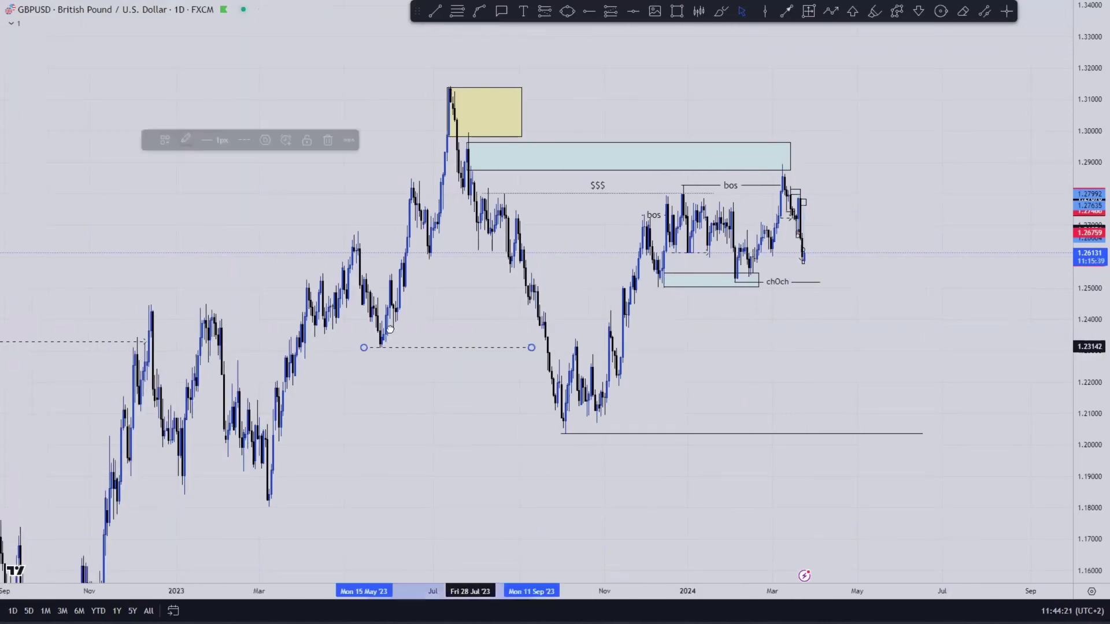
left_click_drag(479, 348, 367, 333)
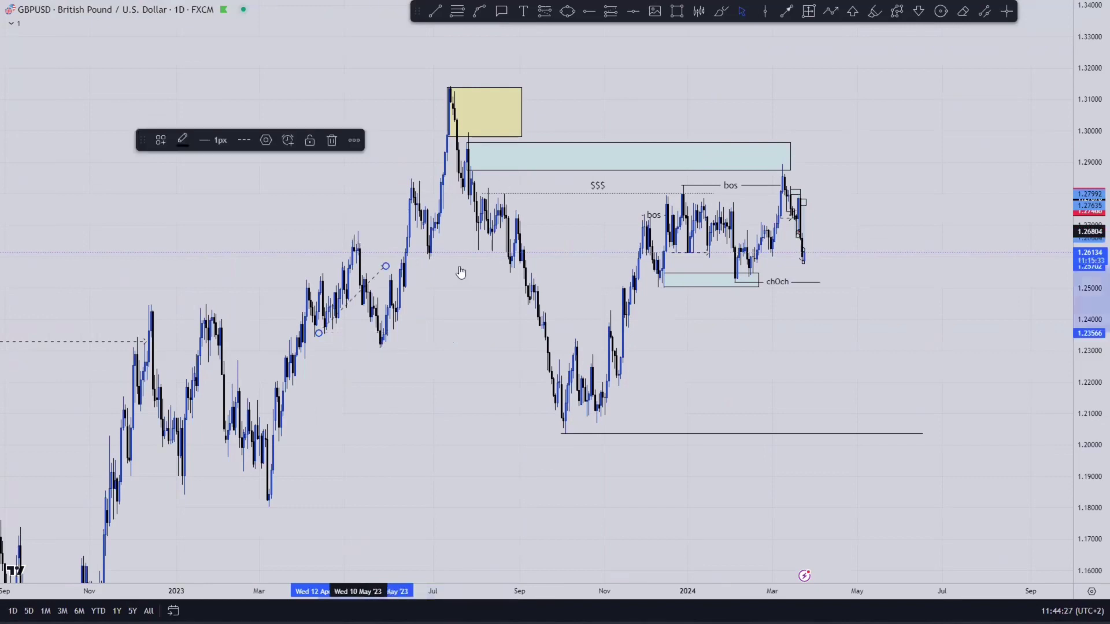
left_click_drag(385, 266, 363, 330)
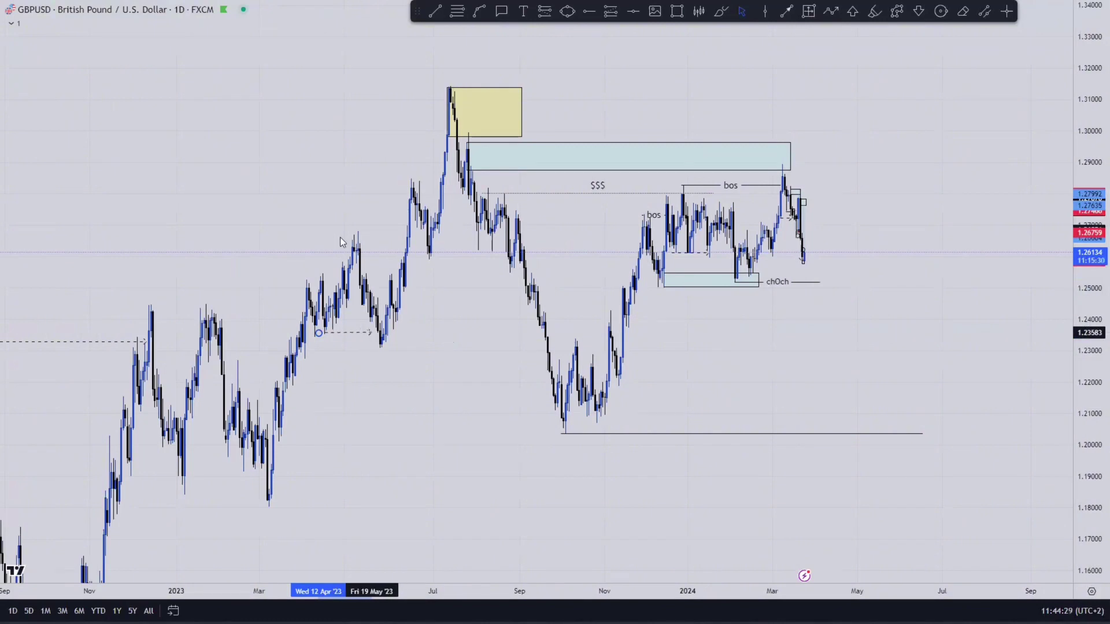
- Draw a level line at 1.26822 from the 10 May 2023 high to 9 June 2023 and apply the BOS template
key("alt+t")
left_click(402, 232)
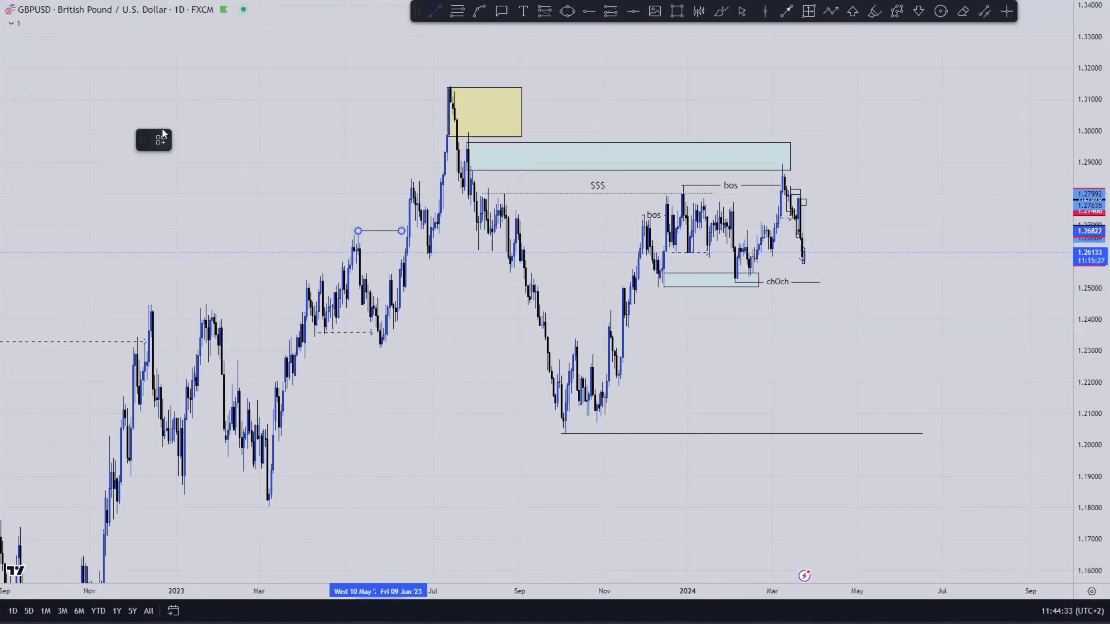
left_click(161, 140)
left_click(170, 189)
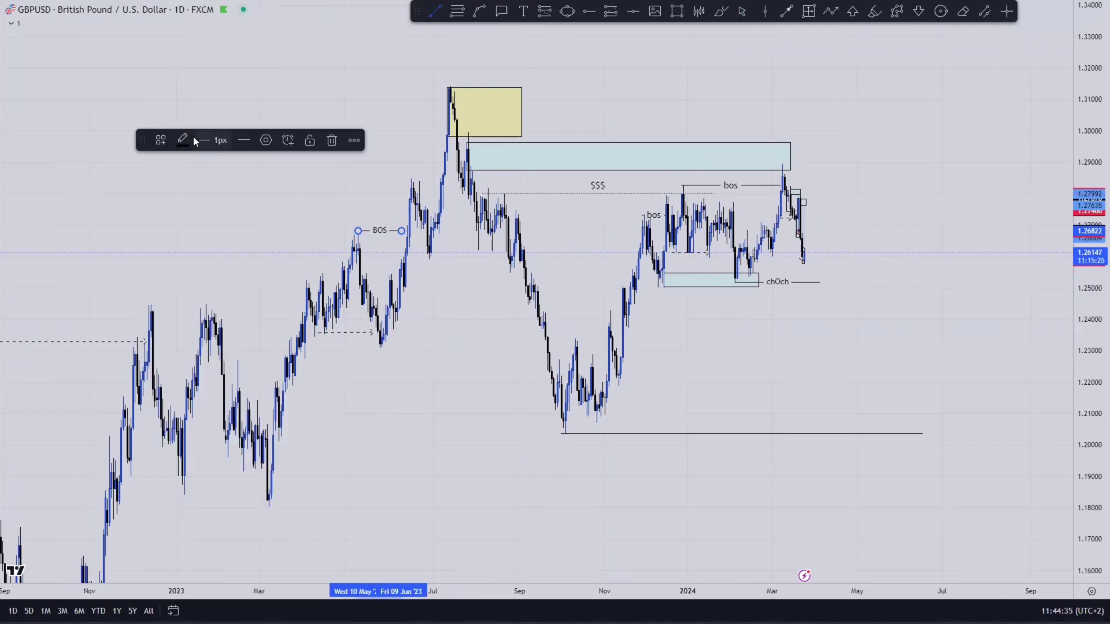
- Draw a level line at 1.23123 from the 25 May 2023 low to 18 September 2023 and apply the chOch template
left_click(380, 347)
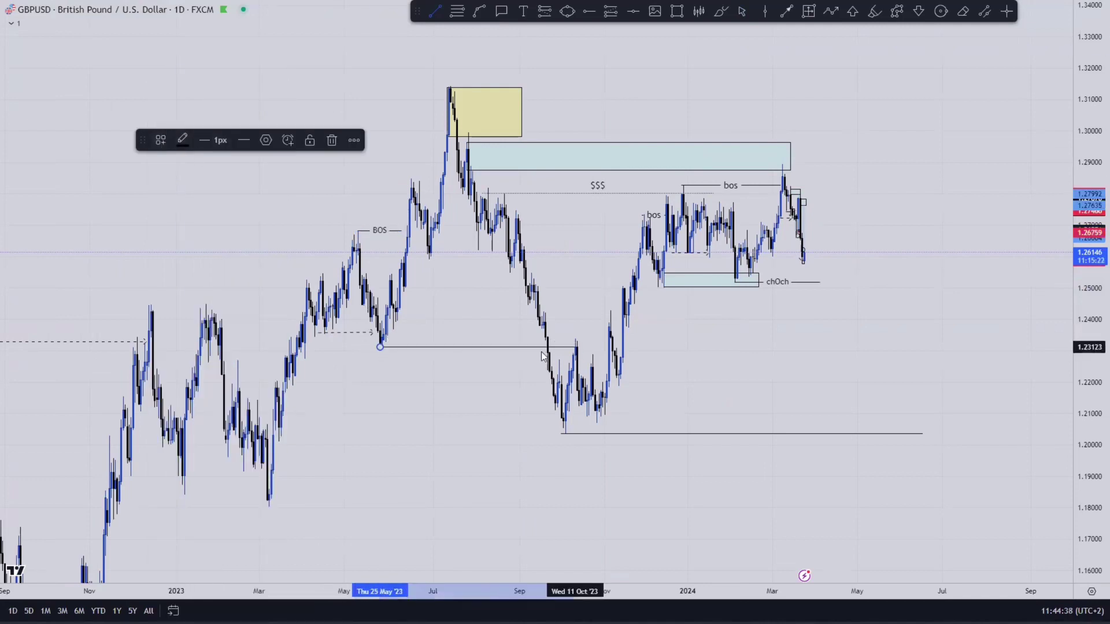
left_click(161, 140)
left_click(174, 225)
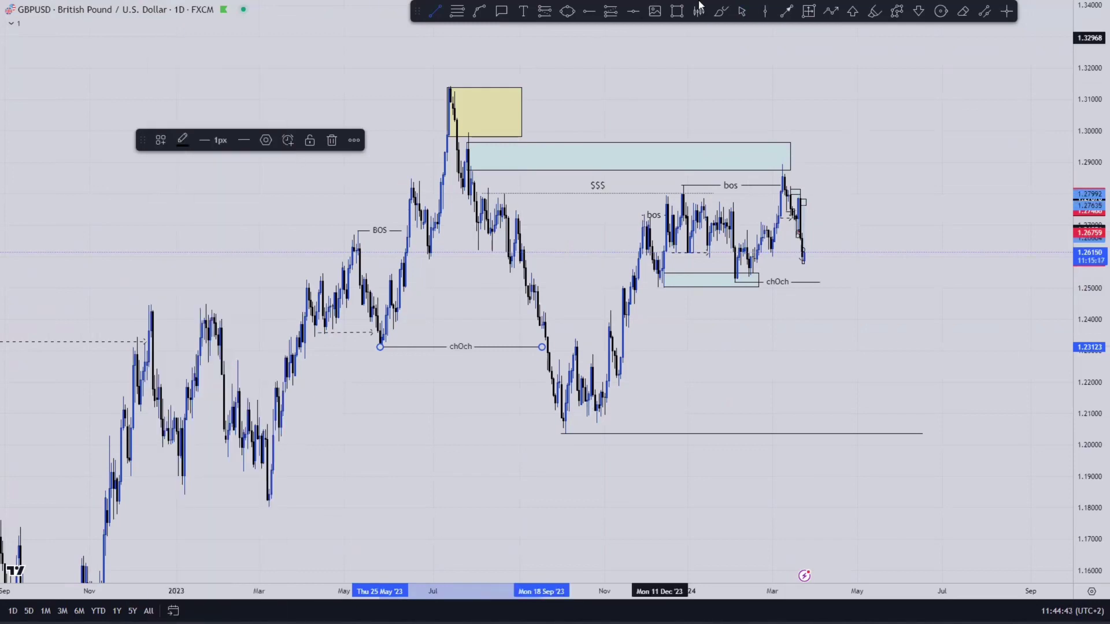
left_click(873, 11)
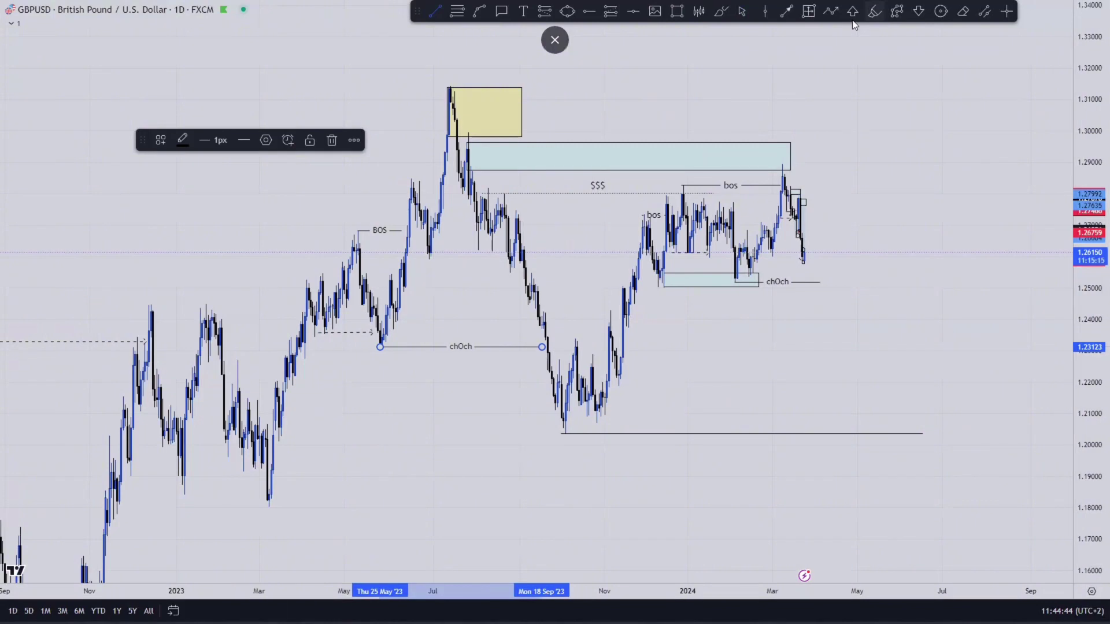
- Highlight the swing path from the July 2023 high to the level line near 1.204, then the long supply zone, erasing each highlight
mouse_move(450, 88)
left_mouse_down()
mouse_move(575, 358)
mouse_move(584, 413)
mouse_move(648, 358)
left_mouse_up()
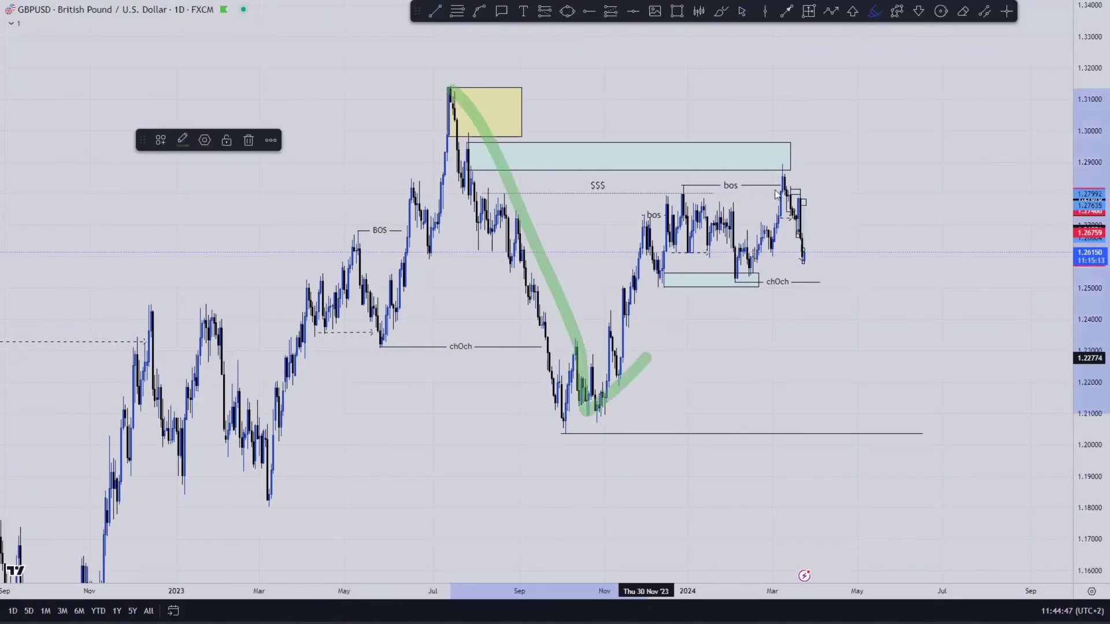
mouse_move(777, 194)
left_mouse_down()
mouse_move(785, 169)
mouse_move(841, 429)
left_mouse_up()
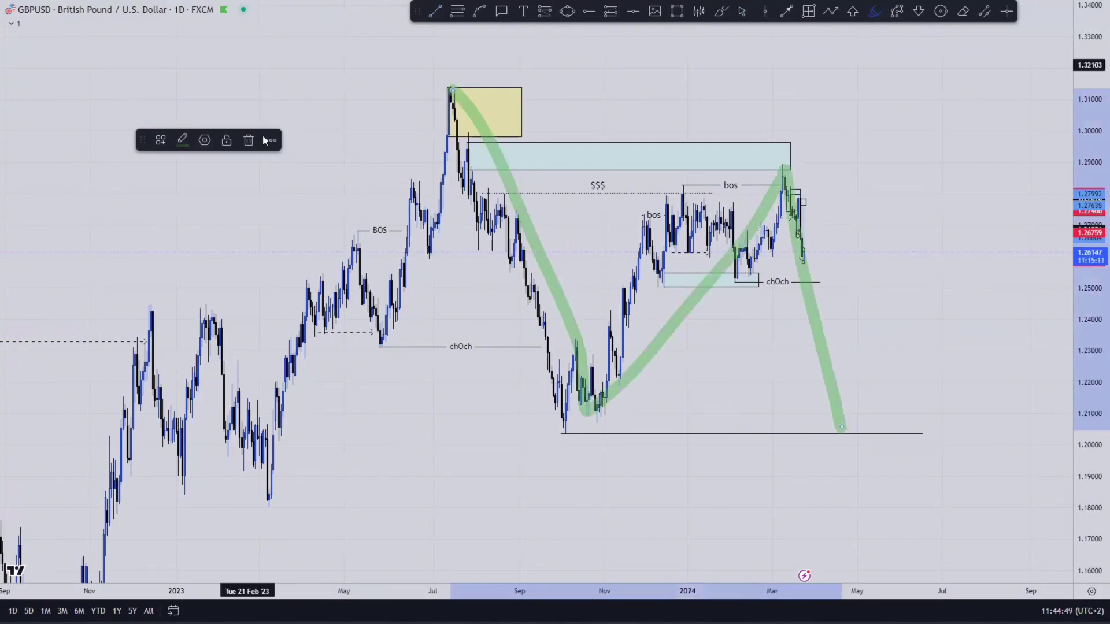
key("Delete")
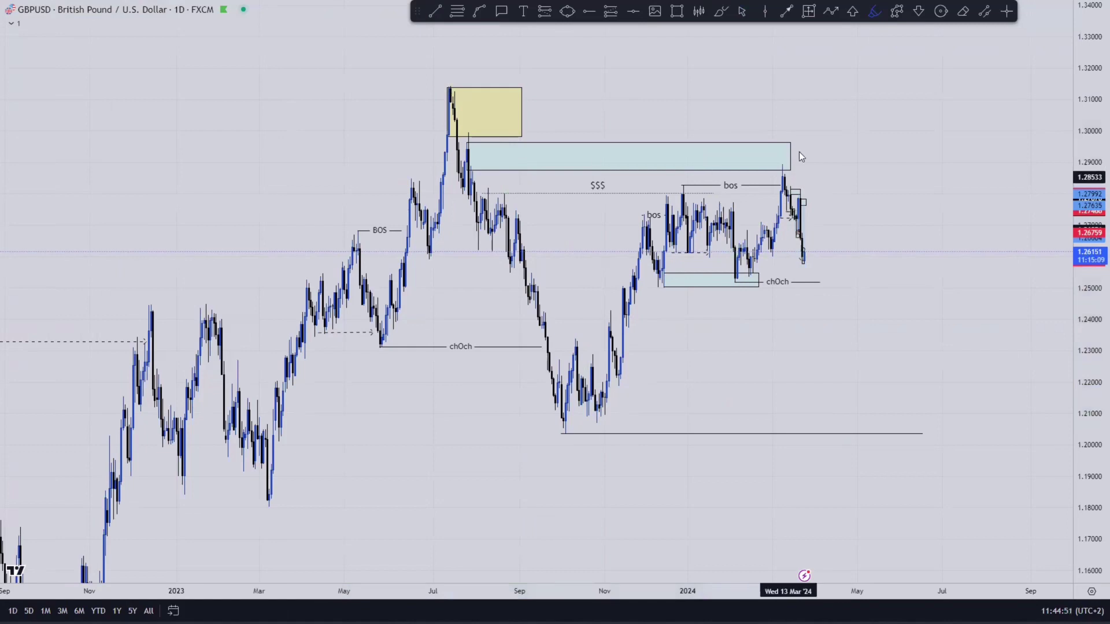
left_click_drag(480, 149, 629, 158)
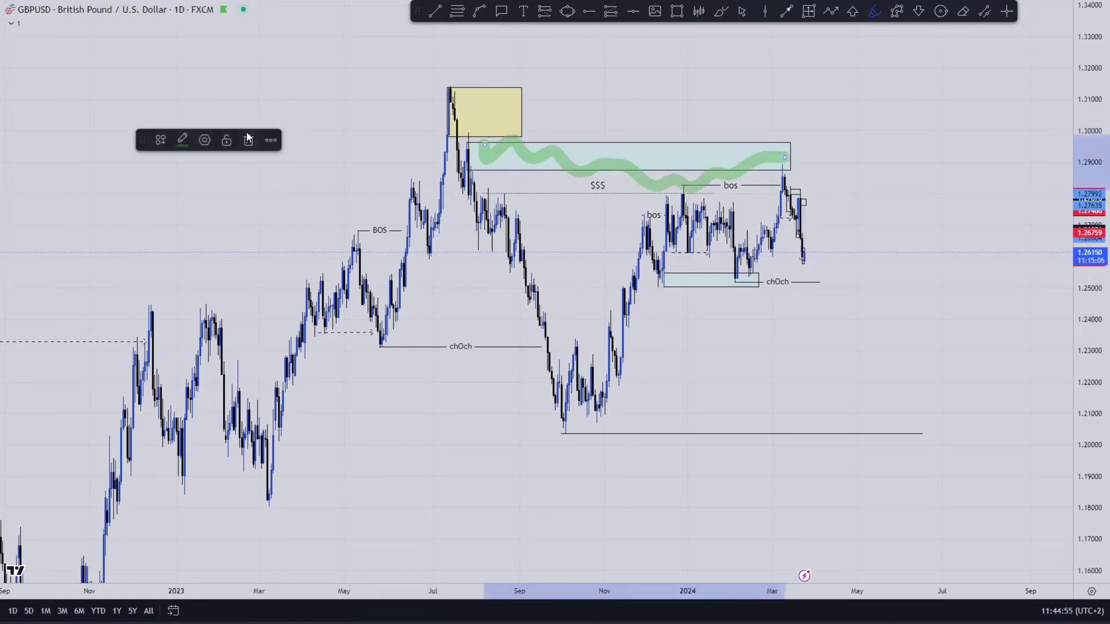
key("Delete")
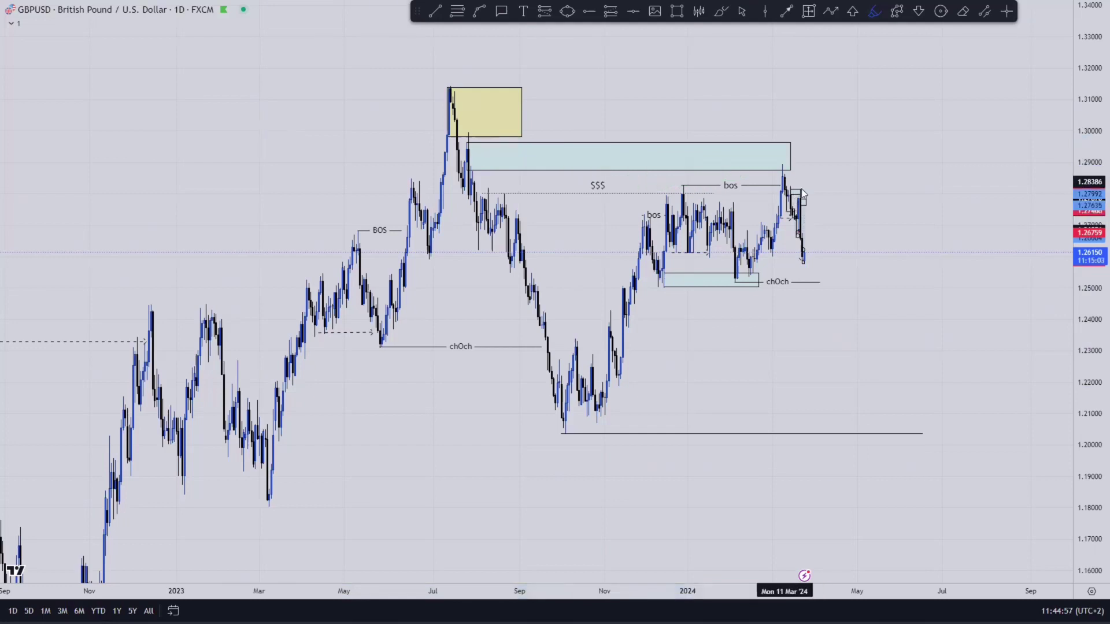
- Highlight the drop from the March 2024 high to the current price and erase the highlight
mouse_move(774, 184)
left_mouse_down()
mouse_move(818, 232)
mouse_move(805, 268)
mouse_move(778, 226)
mouse_move(774, 186)
left_mouse_up()
left_click(248, 140)
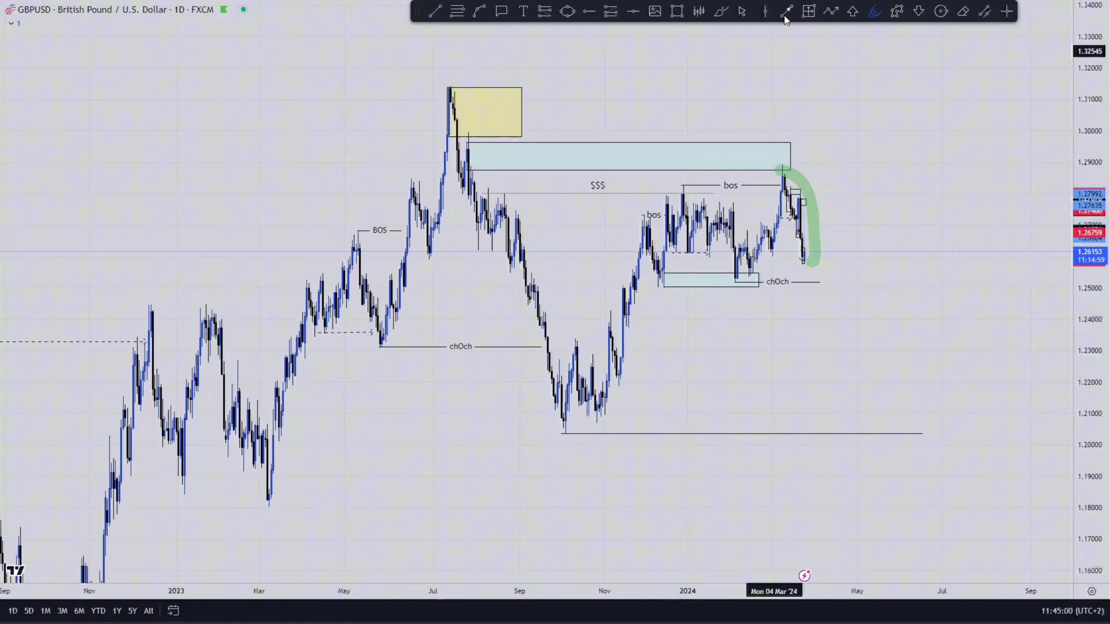
left_click(742, 11)
left_click(816, 232)
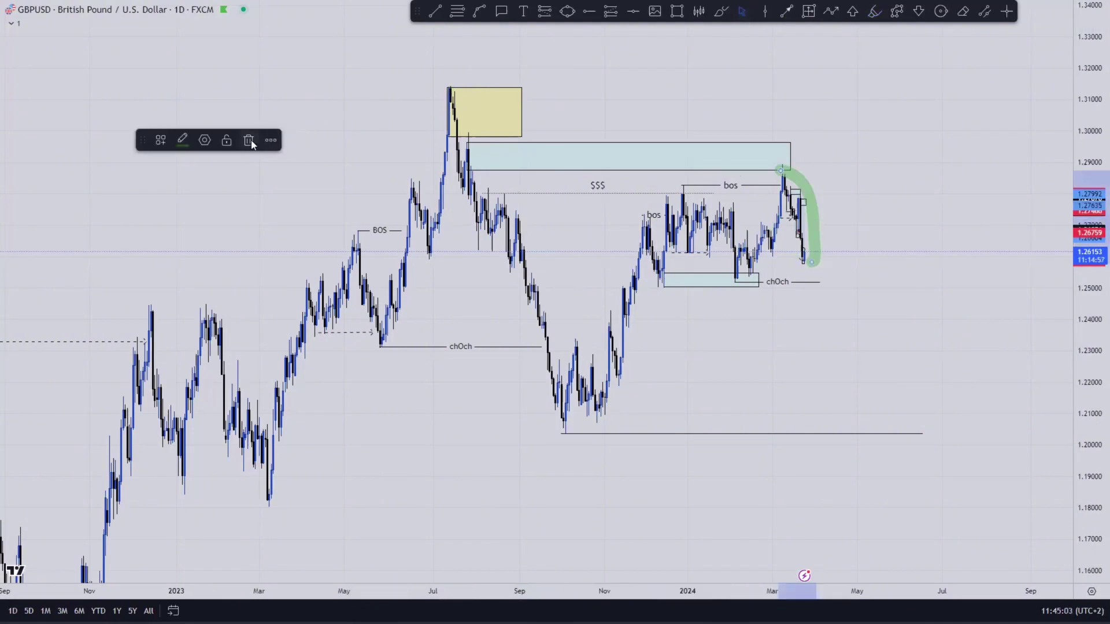
left_click(250, 141)
- Draw a projected path of lower highs and lower lows from the March 2024 high, ending about 1.182 in June 2024
left_click(830, 11)
left_click(783, 174)
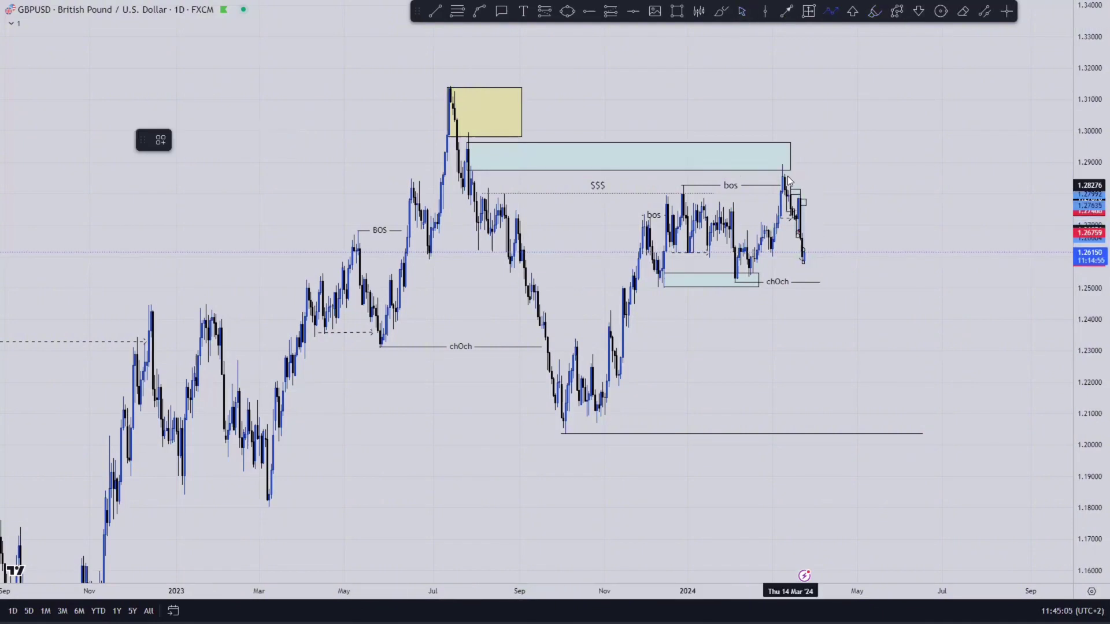
left_click(809, 306)
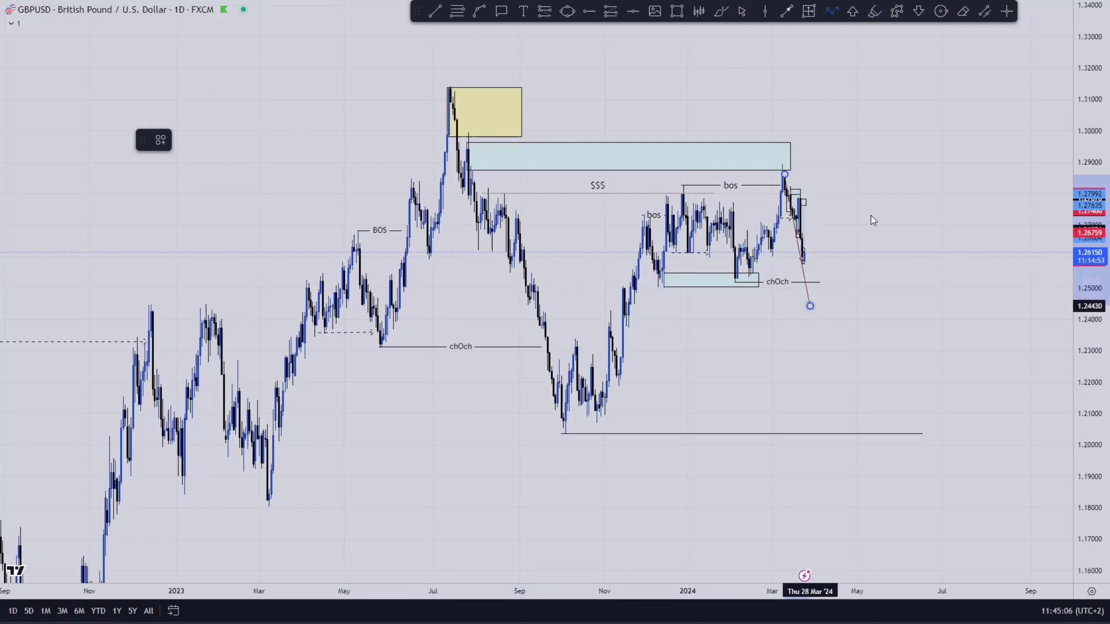
left_click(832, 207)
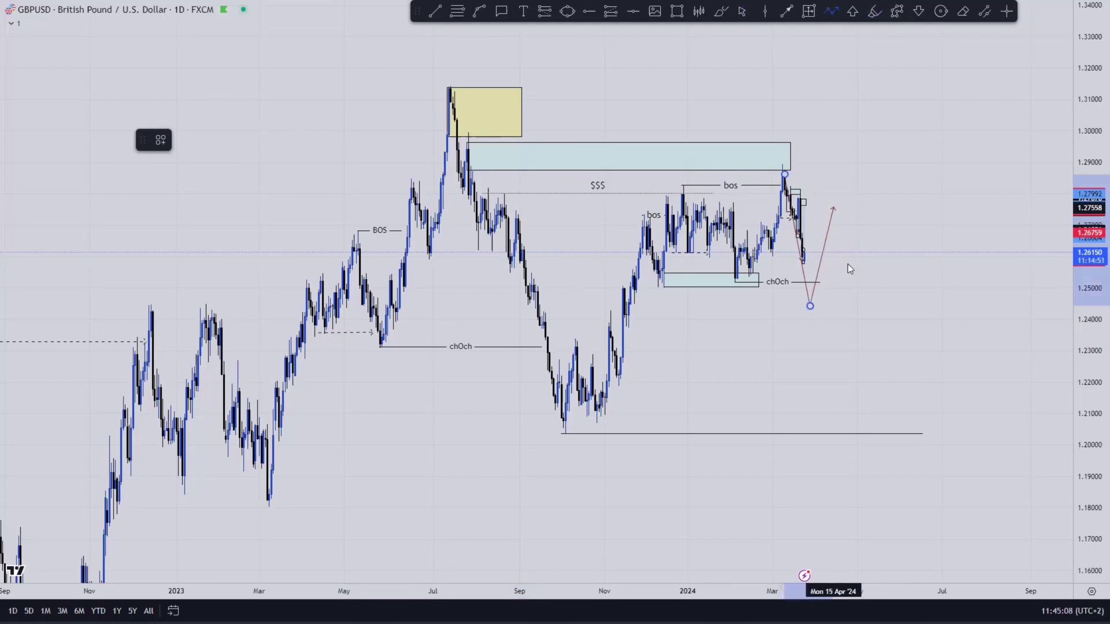
left_click(843, 348)
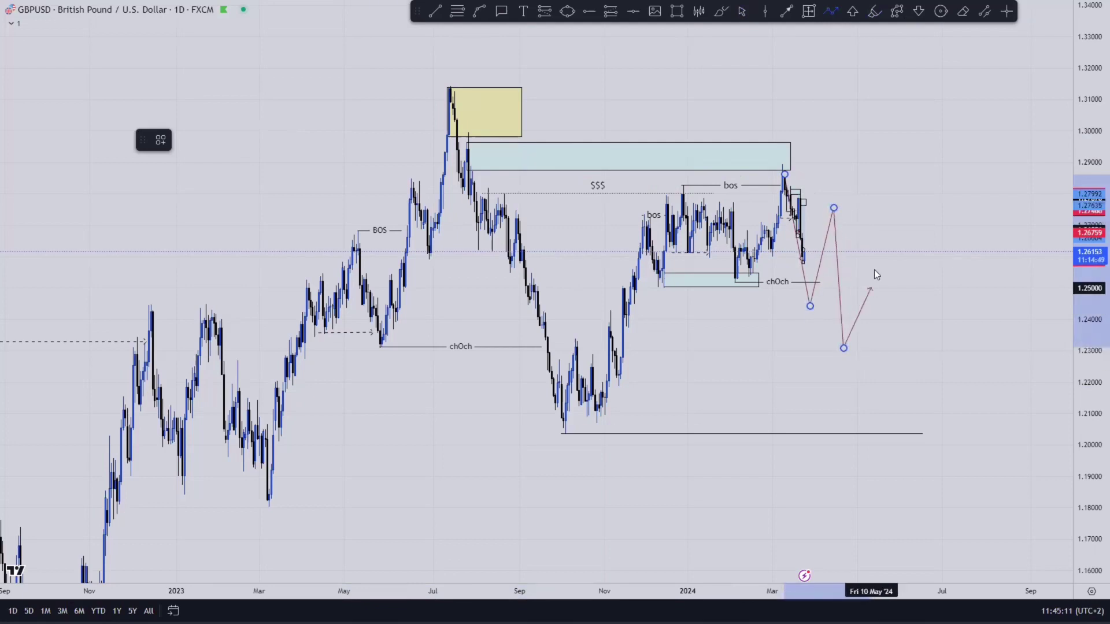
left_click(885, 385)
left_click(922, 330)
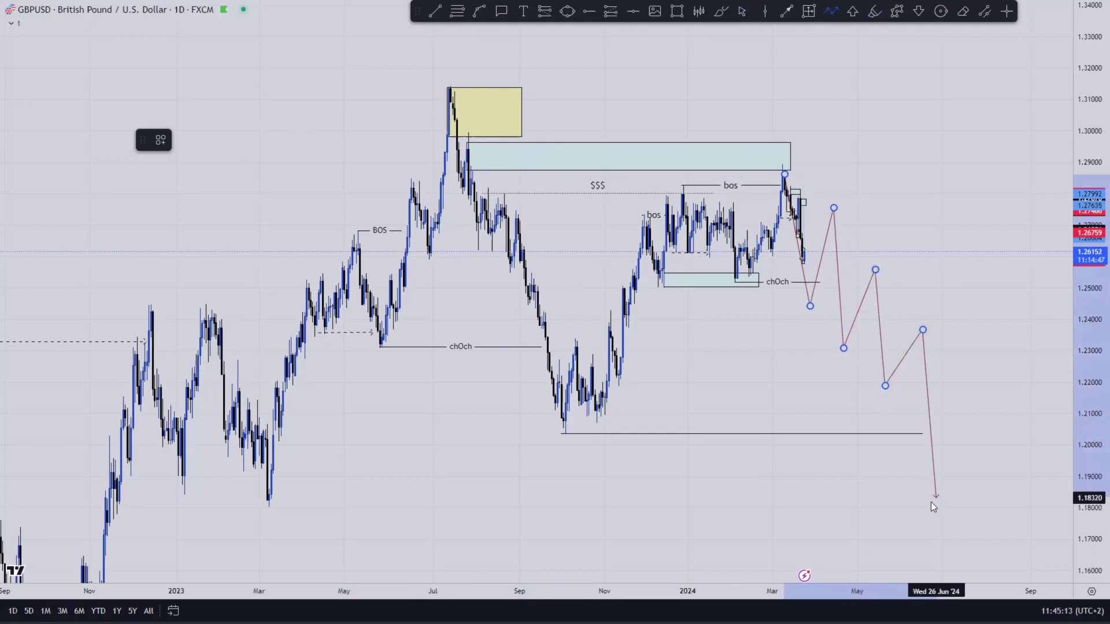
double_click(930, 502)
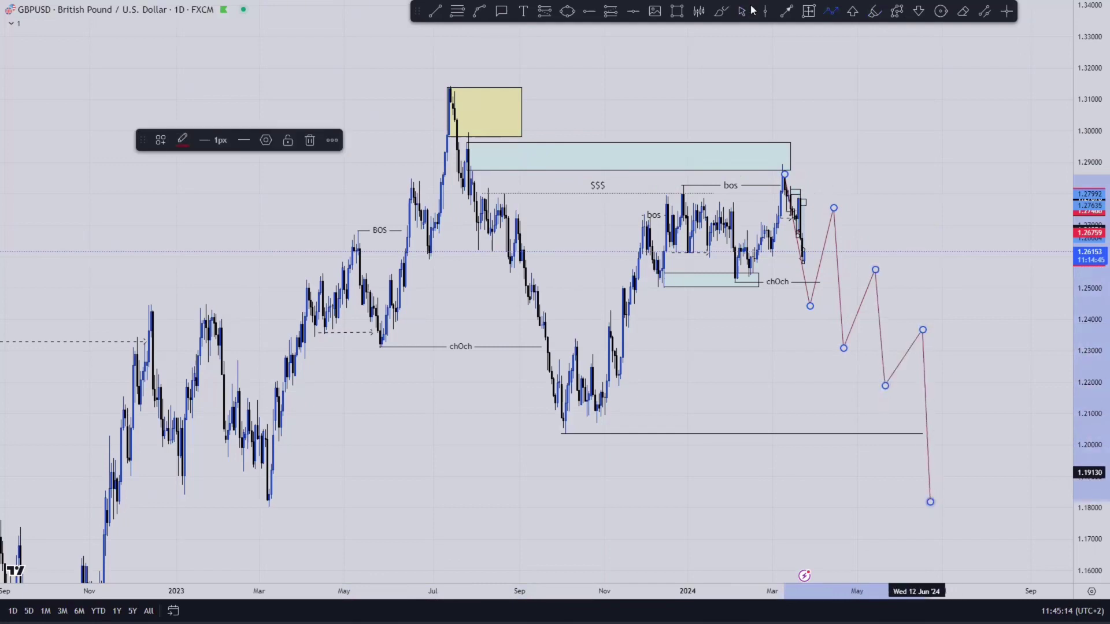
- Apply the BOS template to the level line under the October 2023 low and place it at 1.20365, ending 13 June 2024
left_click(802, 432)
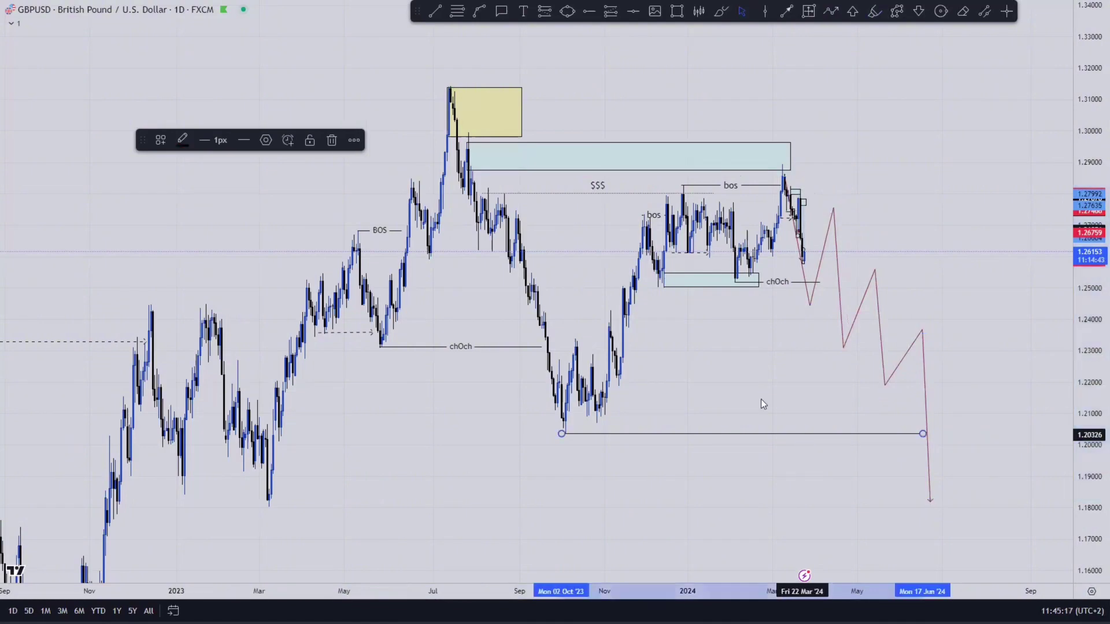
left_click(161, 138)
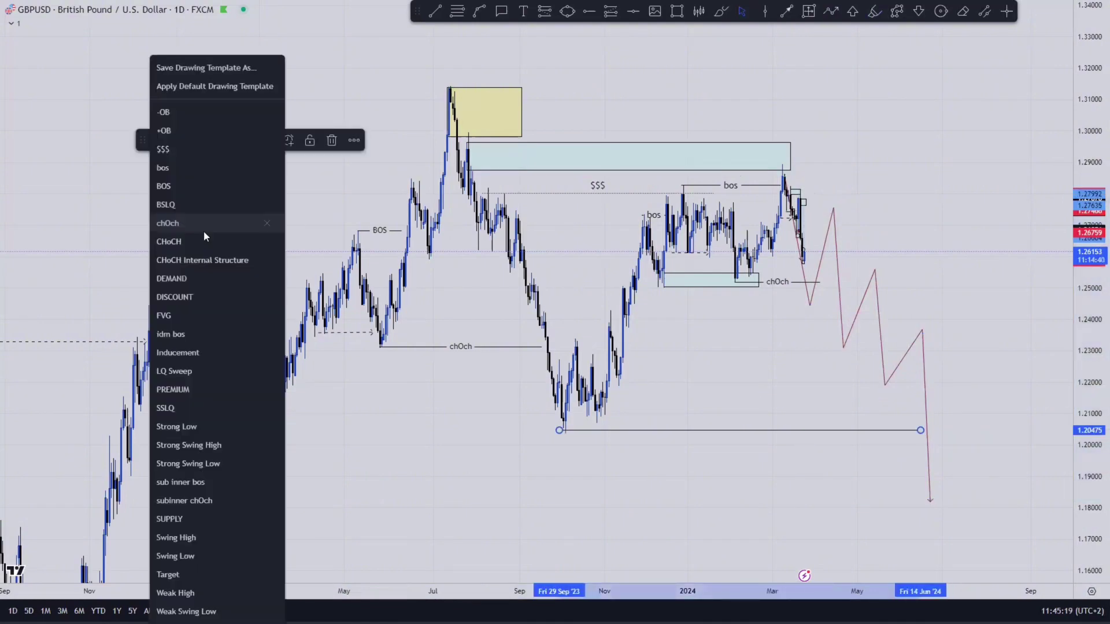
left_click_drag(745, 345, 694, 245)
left_click(690, 331)
left_click_drag(690, 330, 697, 331)
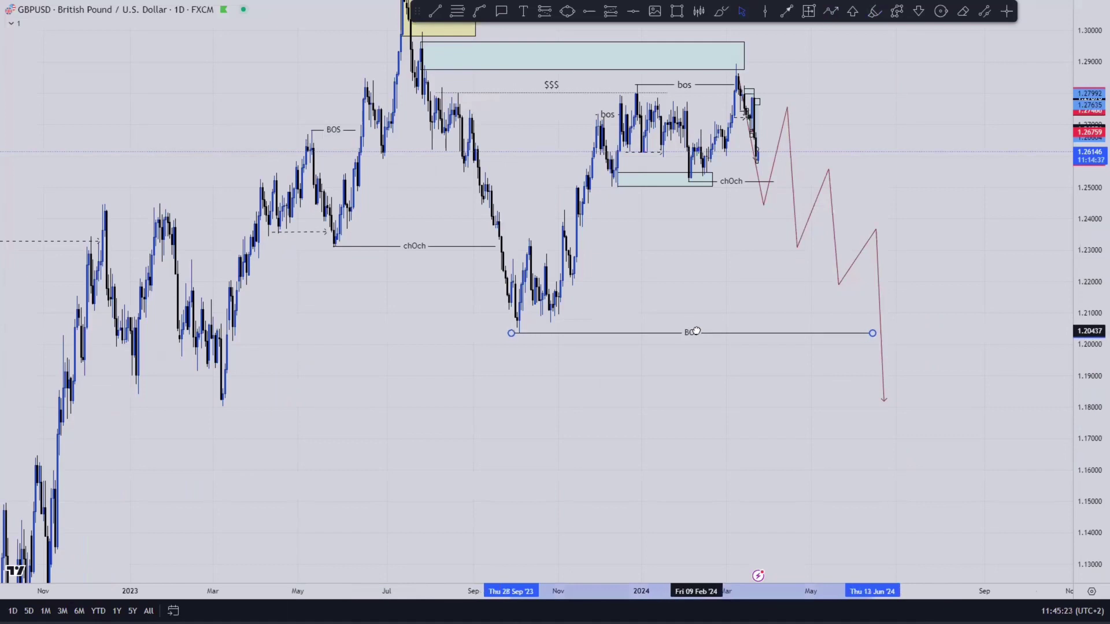
left_click_drag(503, 338, 518, 339)
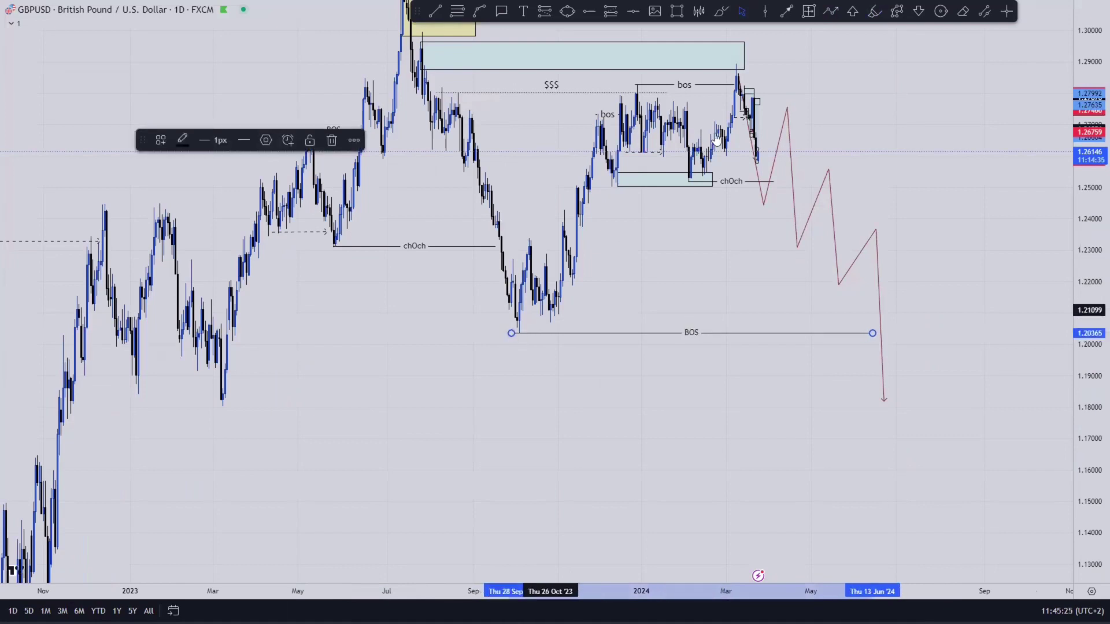
- Examine the daily GBPUSD structure from 2022 through the labelled BOS and chOch levels and the projected path
left_click_drag(634, 277, 742, 309)
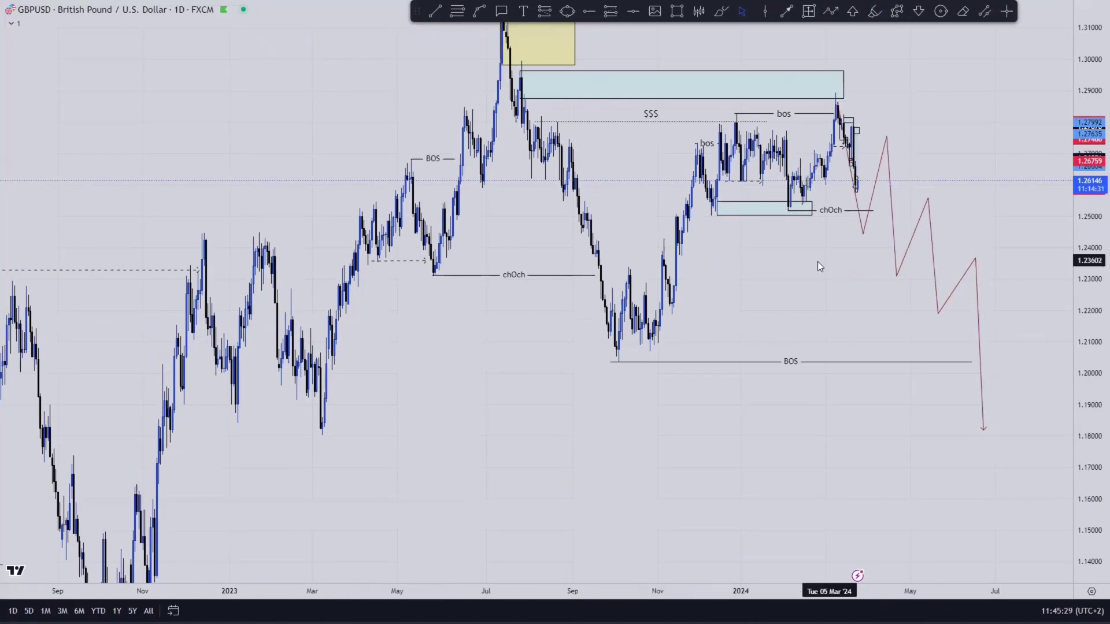
left_click_drag(601, 317, 537, 334)
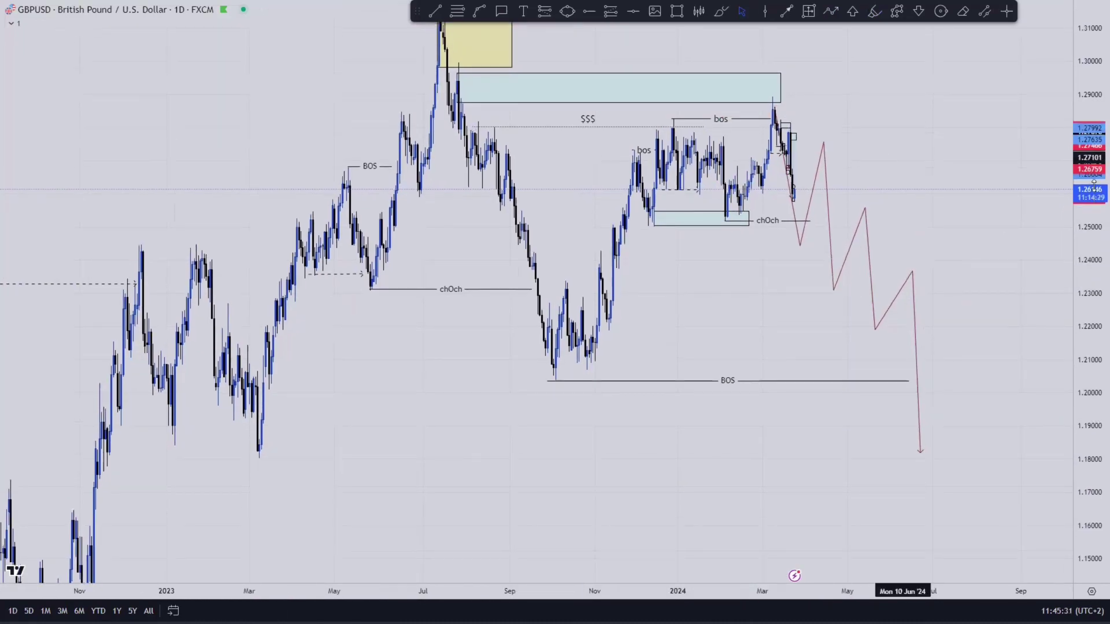
left_click_drag(1087, 157, 1086, 211)
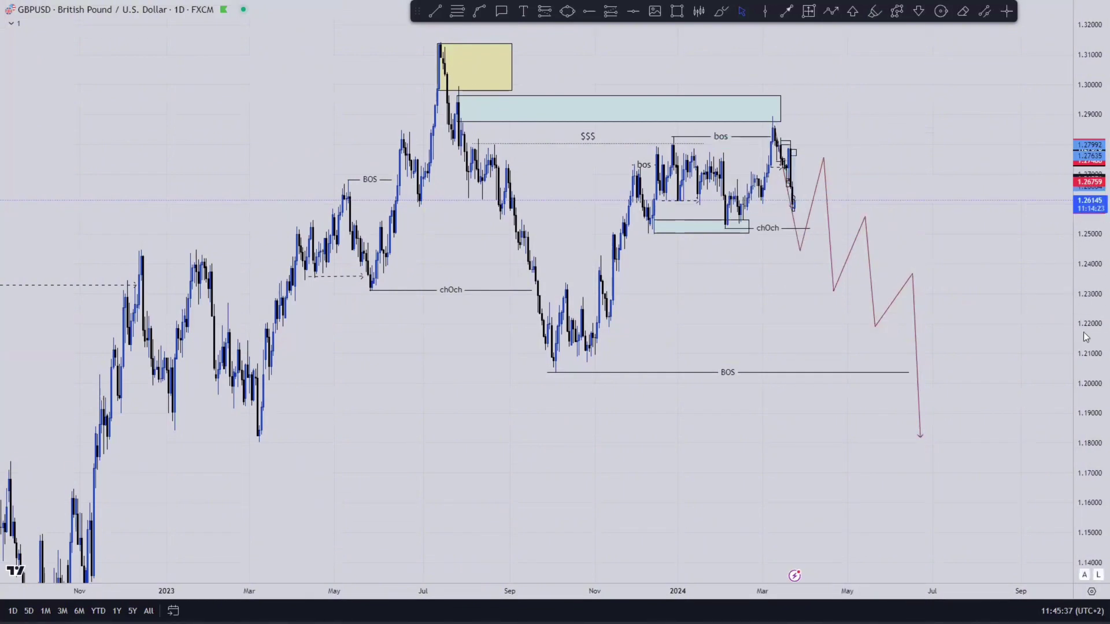
left_click_drag(1084, 333, 1084, 399)
scroll(873, 365, "down", 5)
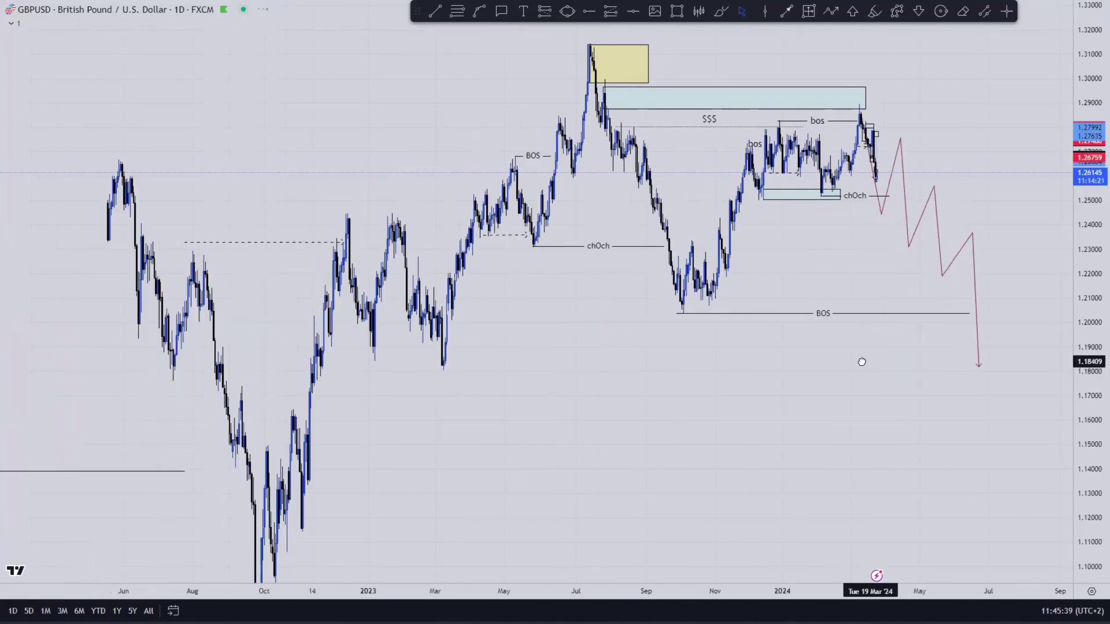
left_click_drag(861, 361, 890, 189)
left_click_drag(826, 367, 792, 466)
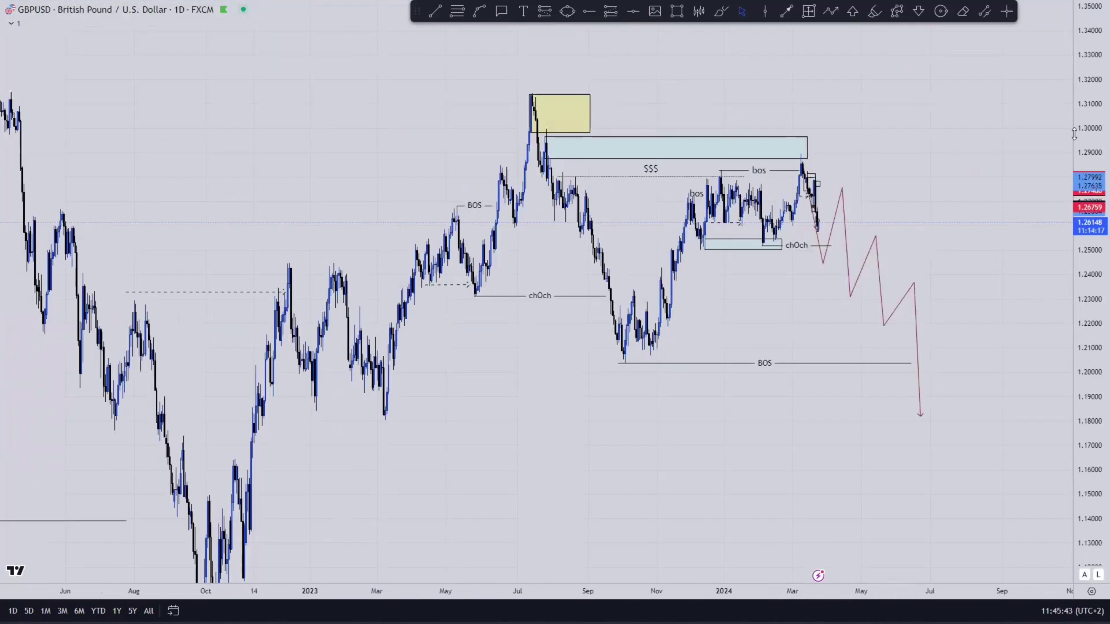
left_click_drag(1085, 301, 1077, 133)
left_click_drag(817, 199, 785, 194)
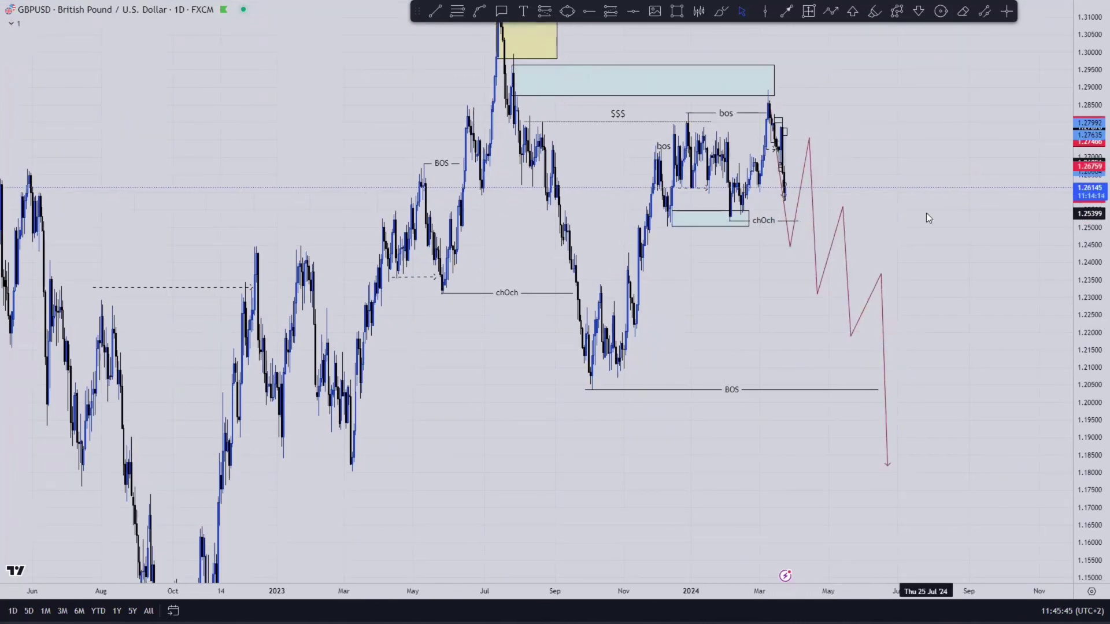
- Switch the GBPUSD chart to the one-hour timeframe and delete the projected swing path
type("1h")
key("Return")
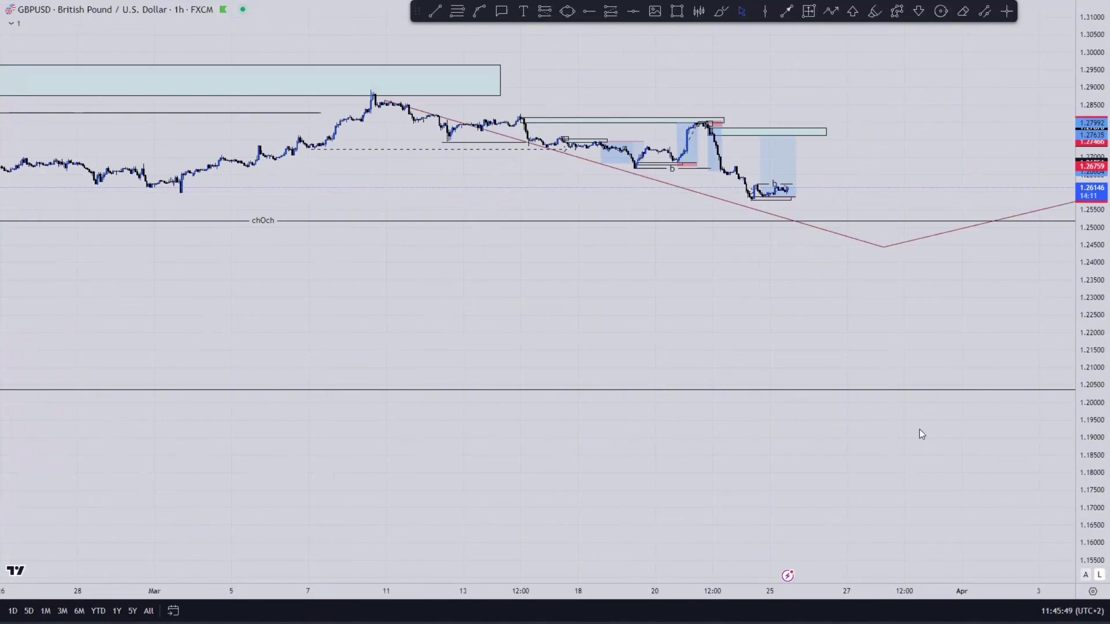
left_click_drag(1094, 246, 1004, 236)
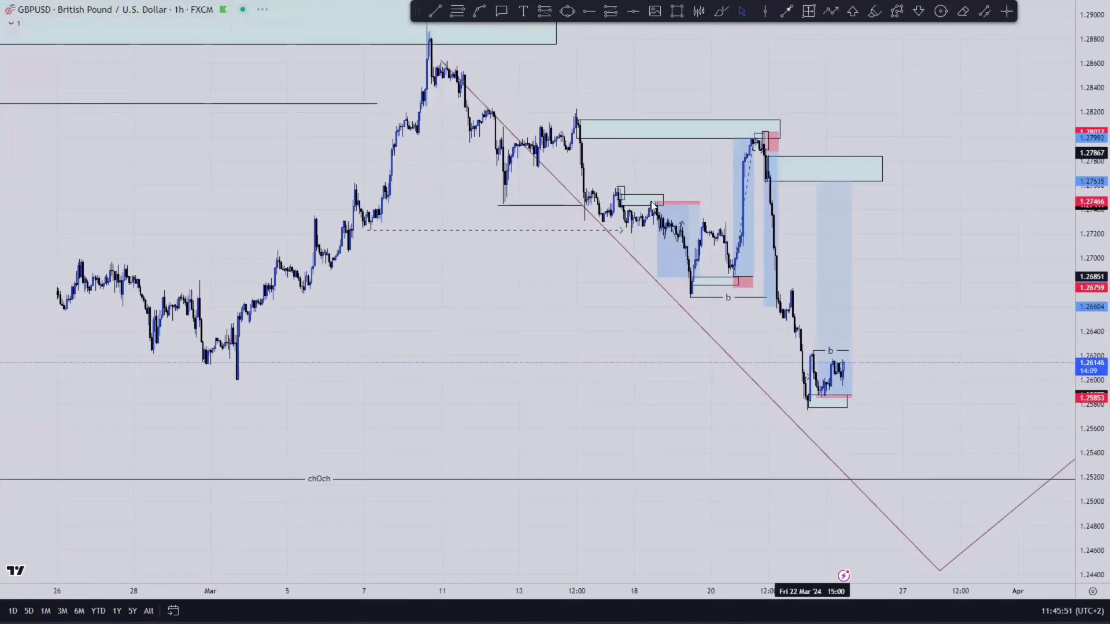
left_click(635, 263)
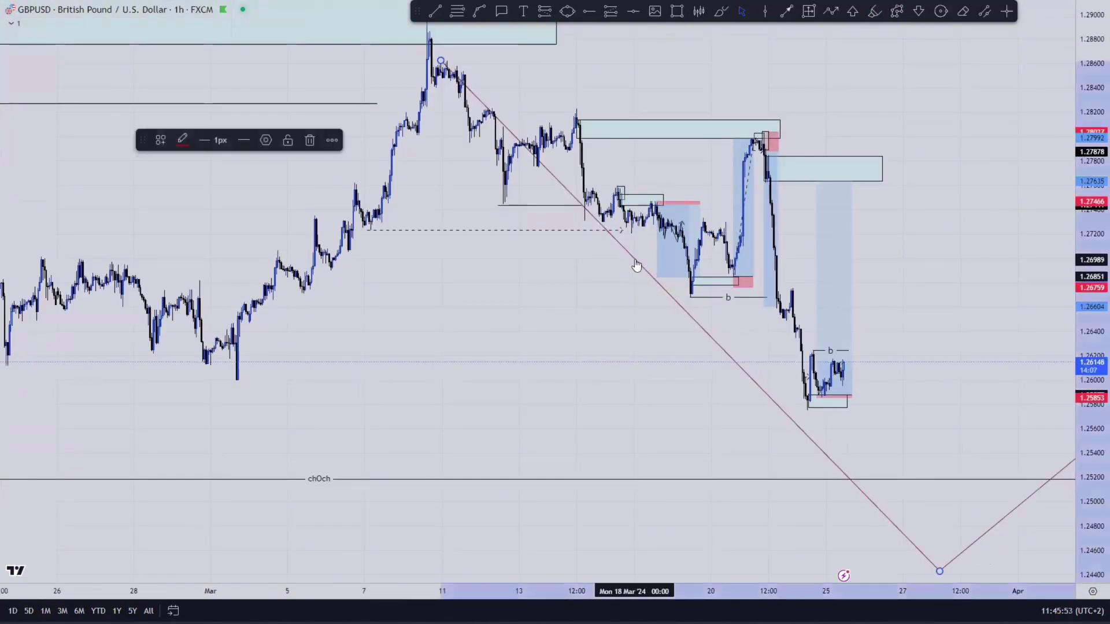
key("Delete")
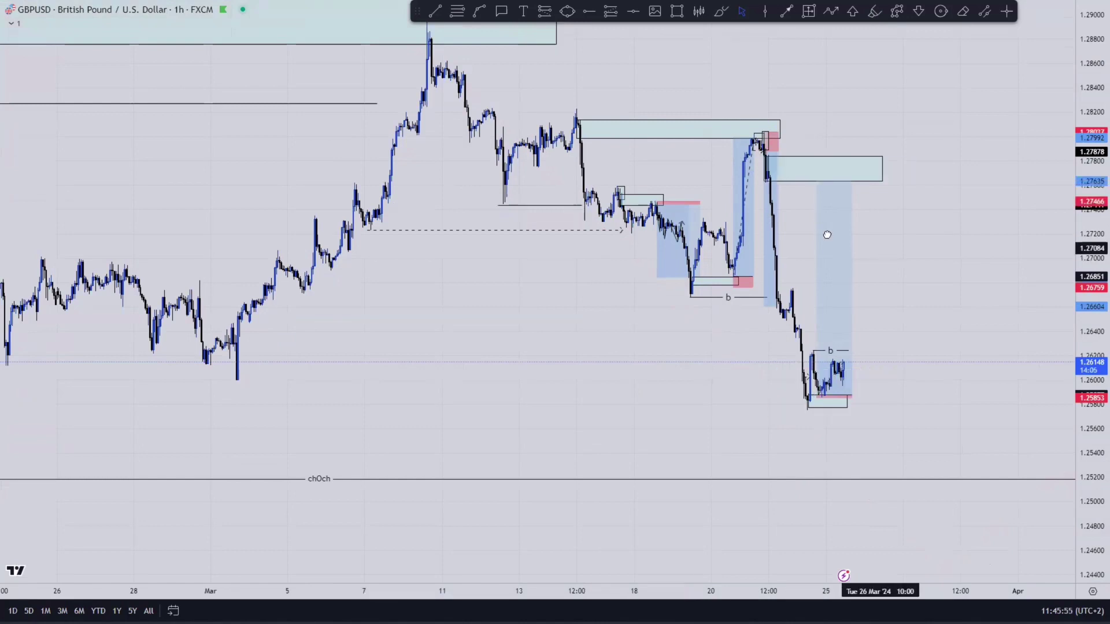
- Examine the one-hour structure around the March 2024 zones and positions, and the earlier price history back to January
left_click_drag(827, 235, 729, 223)
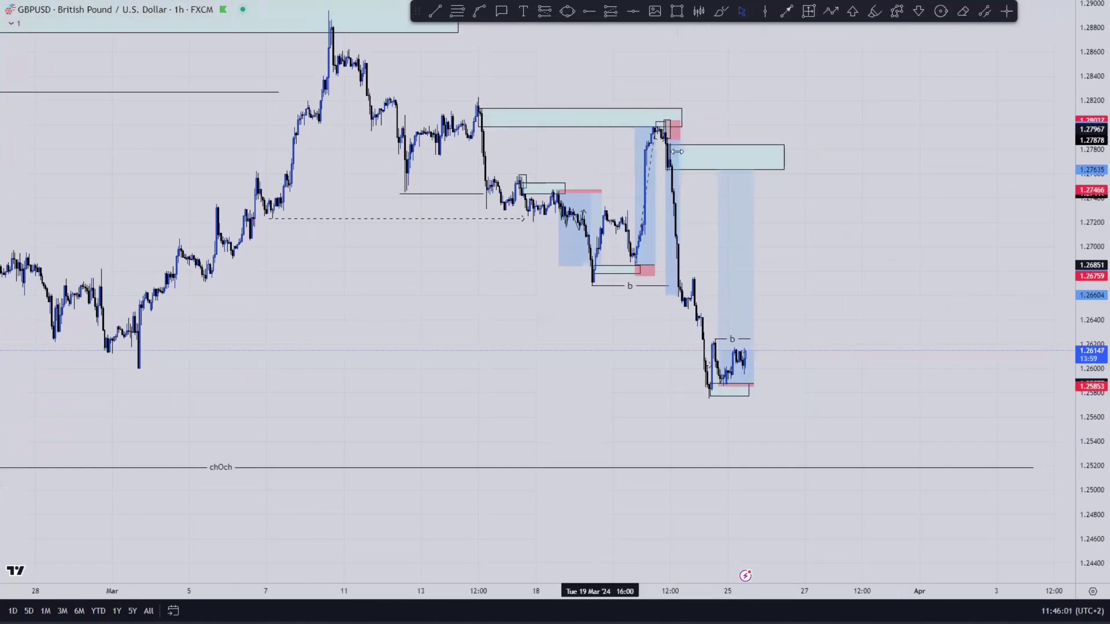
left_click(667, 122)
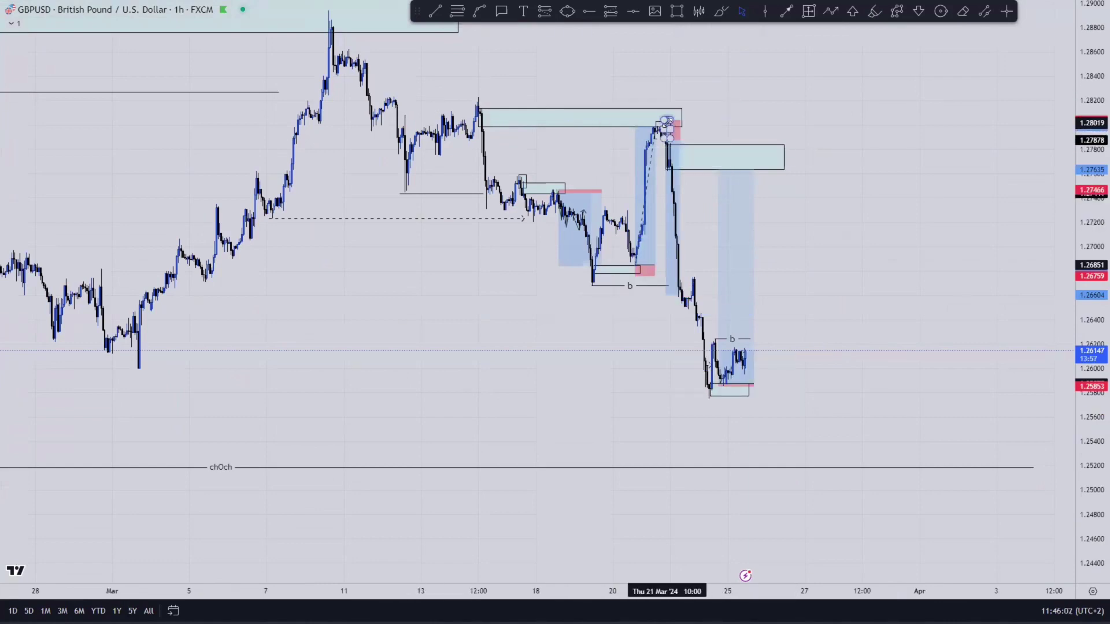
left_click(685, 197)
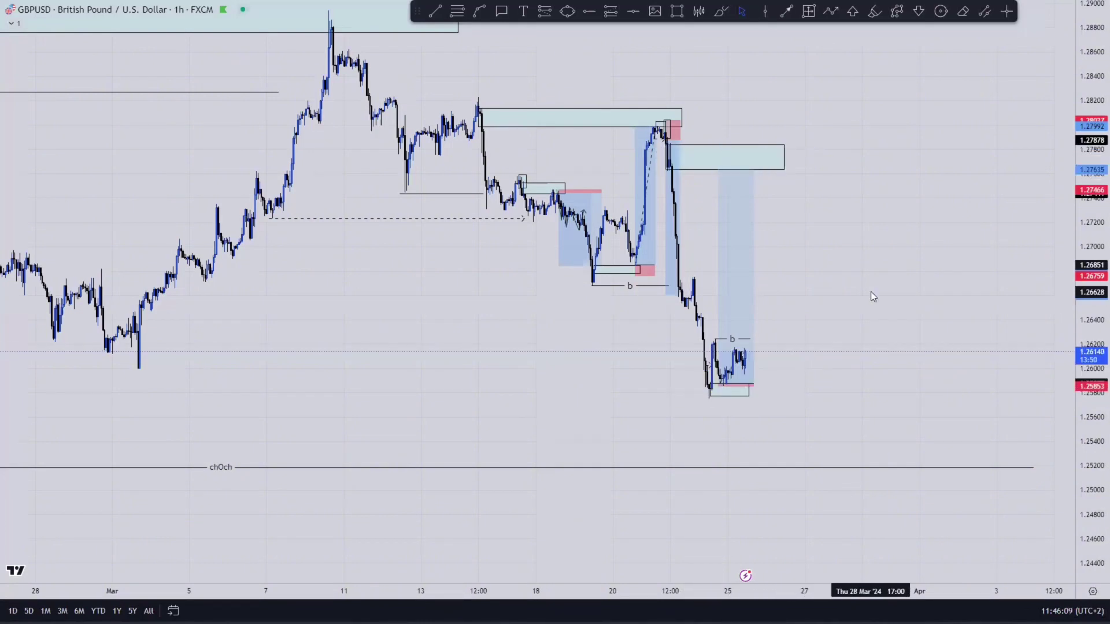
mouse_move(1091, 241)
left_mouse_down()
mouse_move(1091, 289)
mouse_move(1091, 167)
mouse_move(1093, 258)
left_mouse_up()
left_click_drag(929, 300, 1031, 303)
left_click_drag(445, 330, 847, 317)
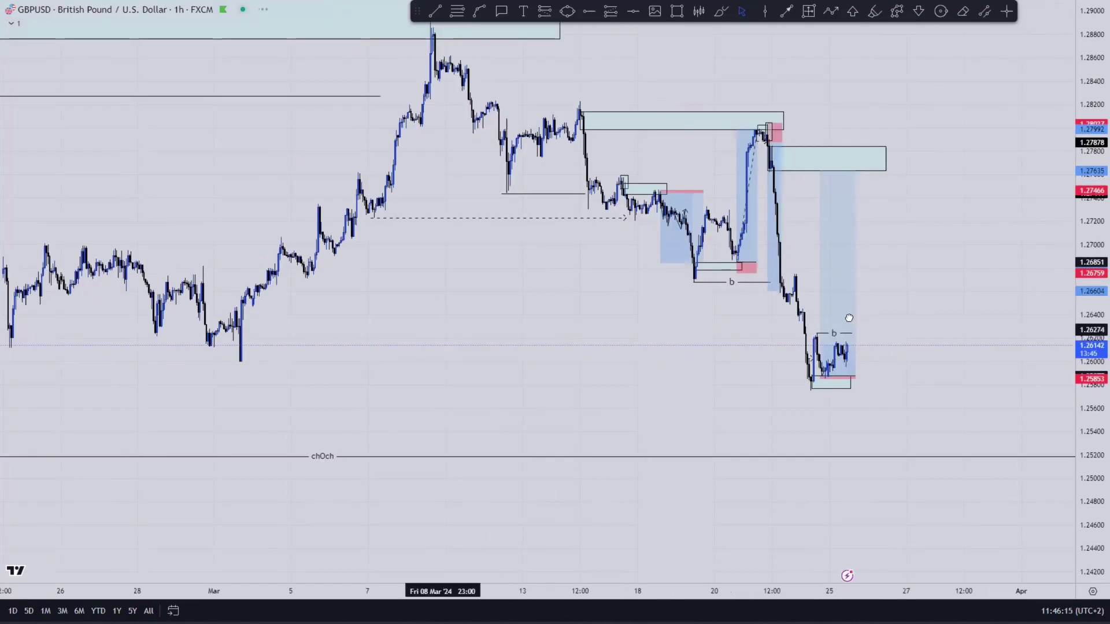
scroll(847, 322, "down", 5)
scroll(862, 317, "right", 5)
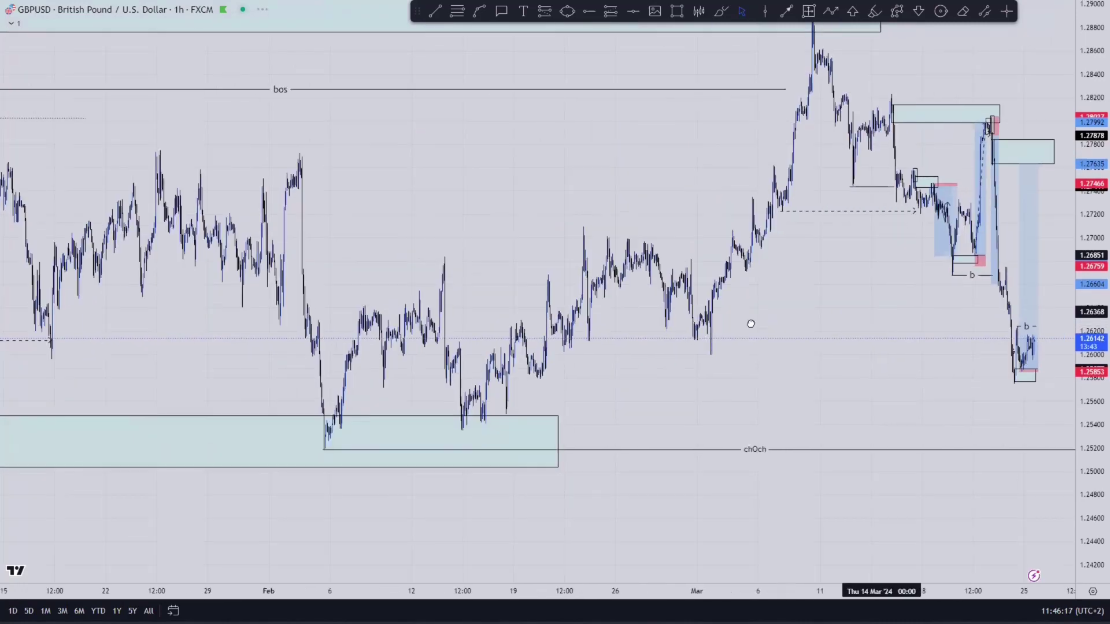
scroll(727, 345, "up", 5)
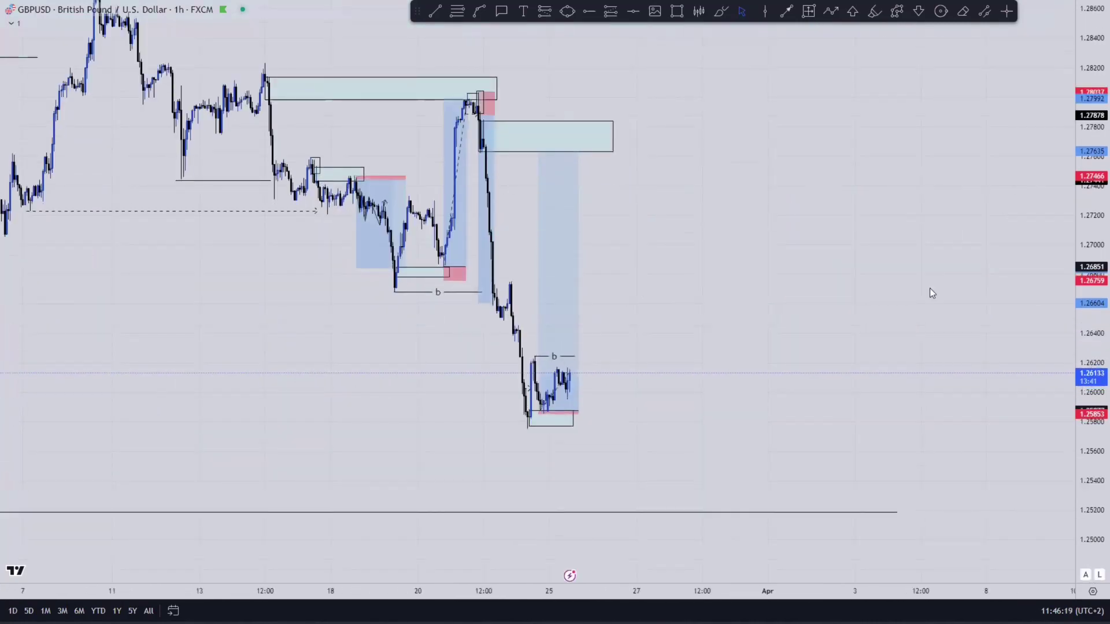
- Switch the GBPUSD chart to the 15-minute timeframe and enlarge the price action around the latest demand zone and long position
type("15")
key("Return")
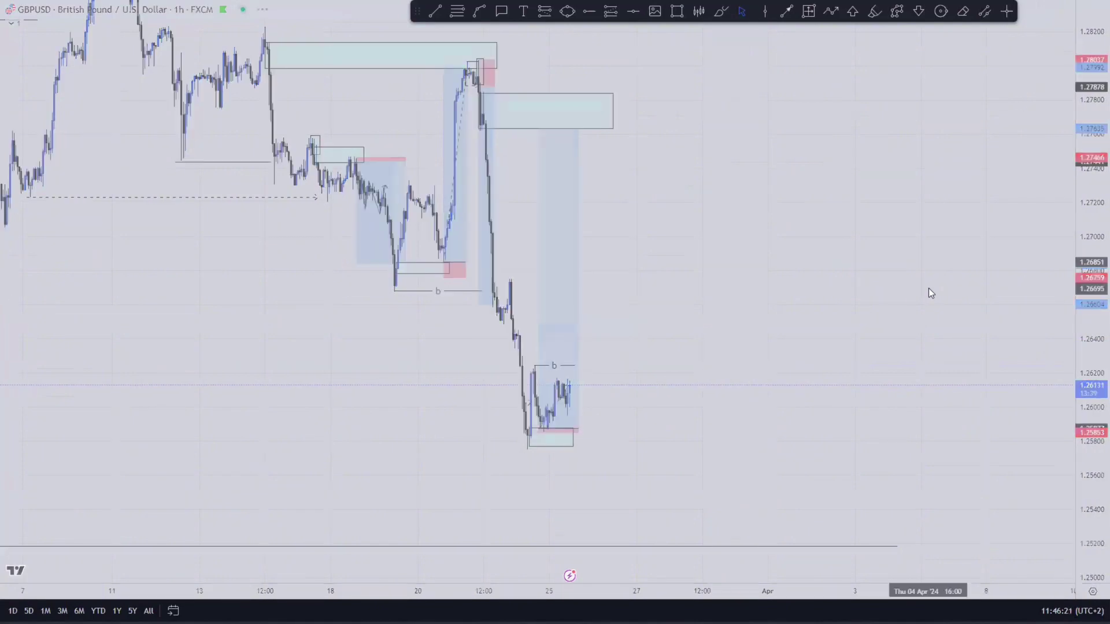
left_click_drag(841, 313, 1059, 293)
left_click_drag(1094, 372, 1092, 237)
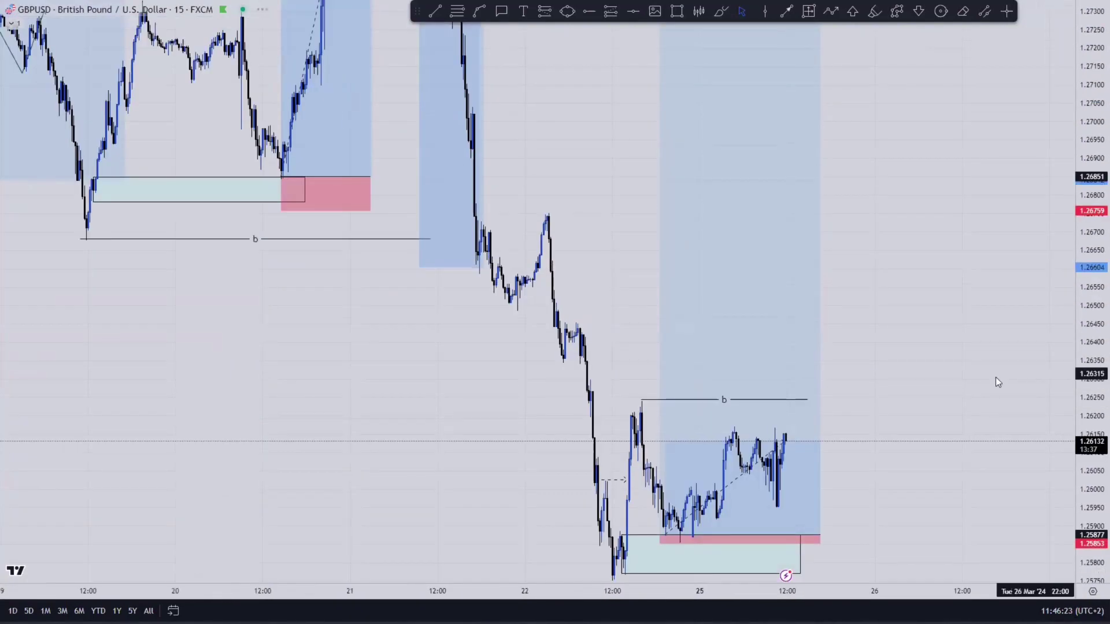
- Examine the 15-minute decline from the 21 March supply zones down to the latest demand zone and long position
left_click_drag(987, 376, 975, 279)
left_click_drag(1094, 234, 1093, 341)
left_click_drag(973, 264, 903, 278)
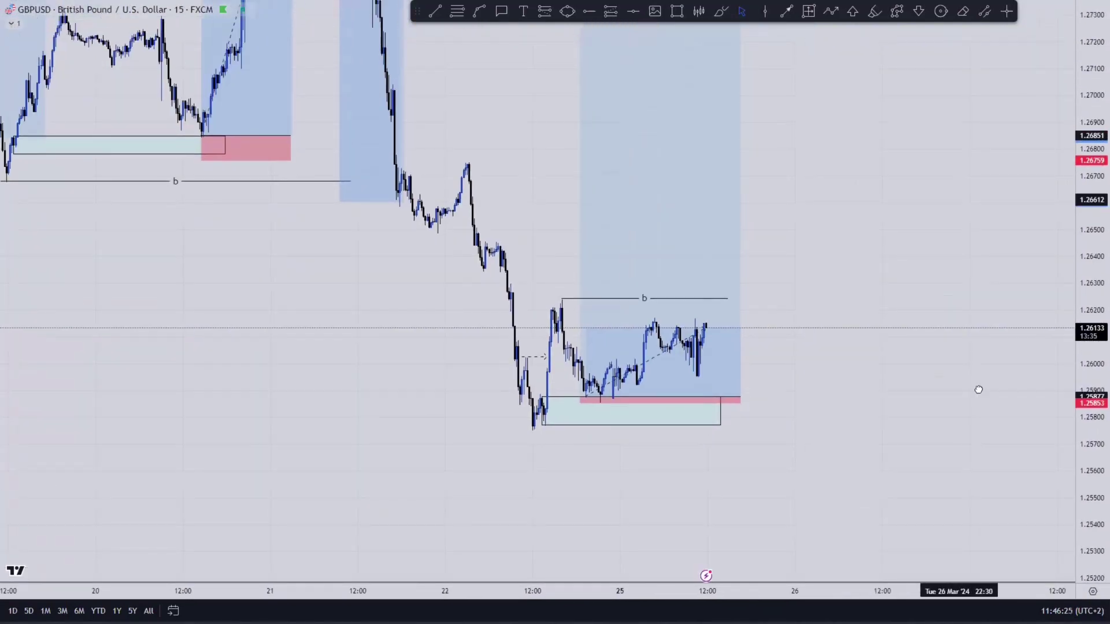
left_click_drag(979, 388, 977, 483)
left_click_drag(1094, 229, 1094, 344)
left_click_drag(883, 337, 968, 313)
scroll(914, 307, "down", 1)
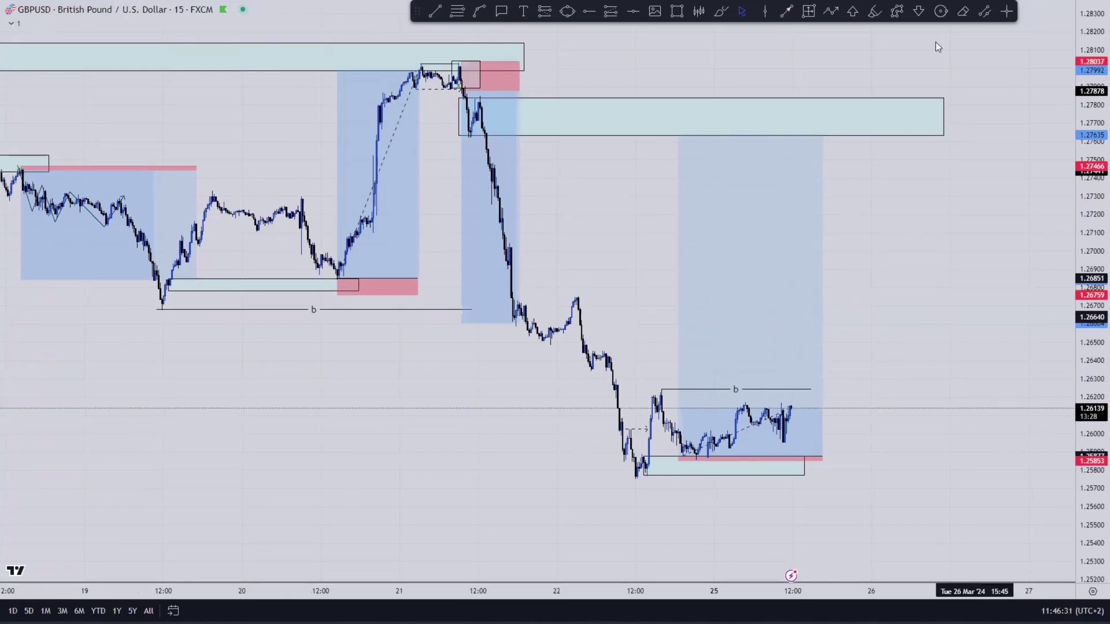
- Try a parallel channel along the decline from the 21 March high, and delete it
key("alt+t")
left_click(453, 61)
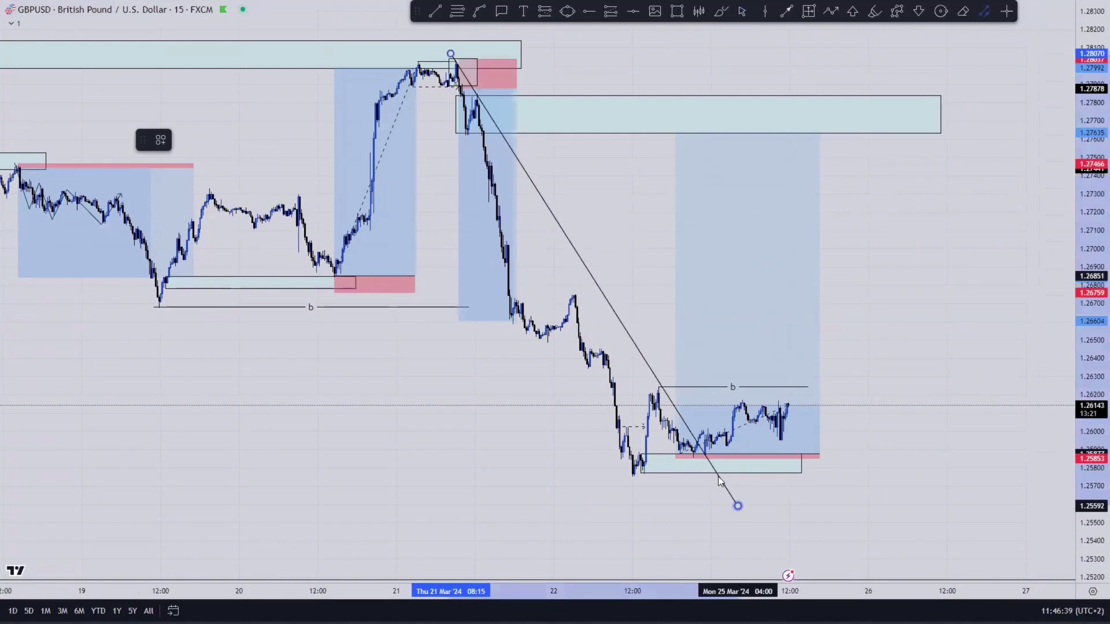
left_click(737, 506)
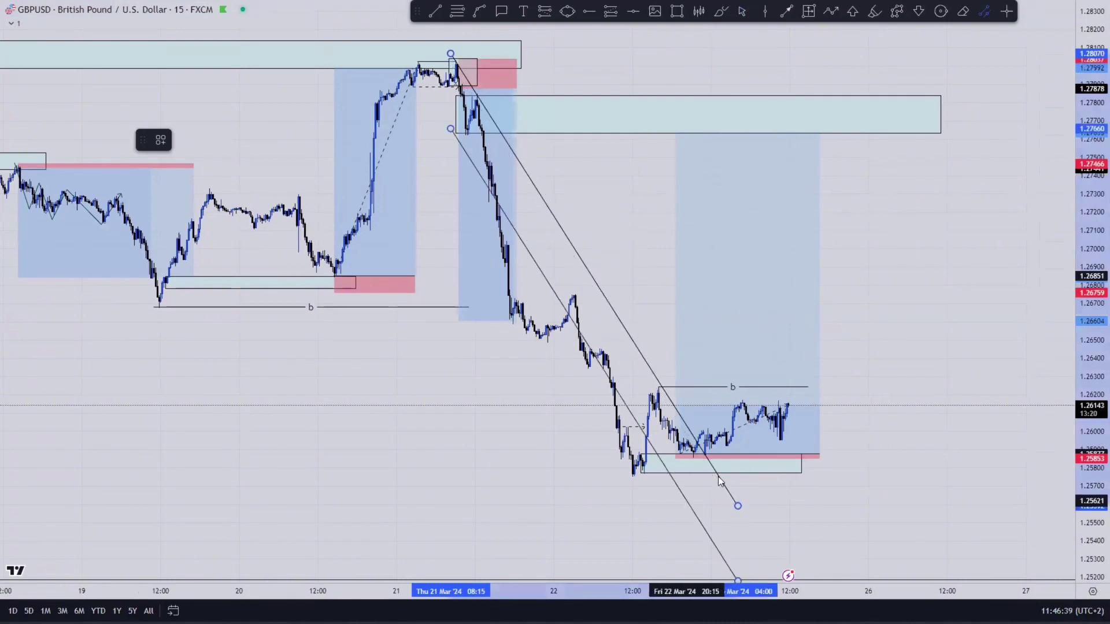
left_click(591, 472)
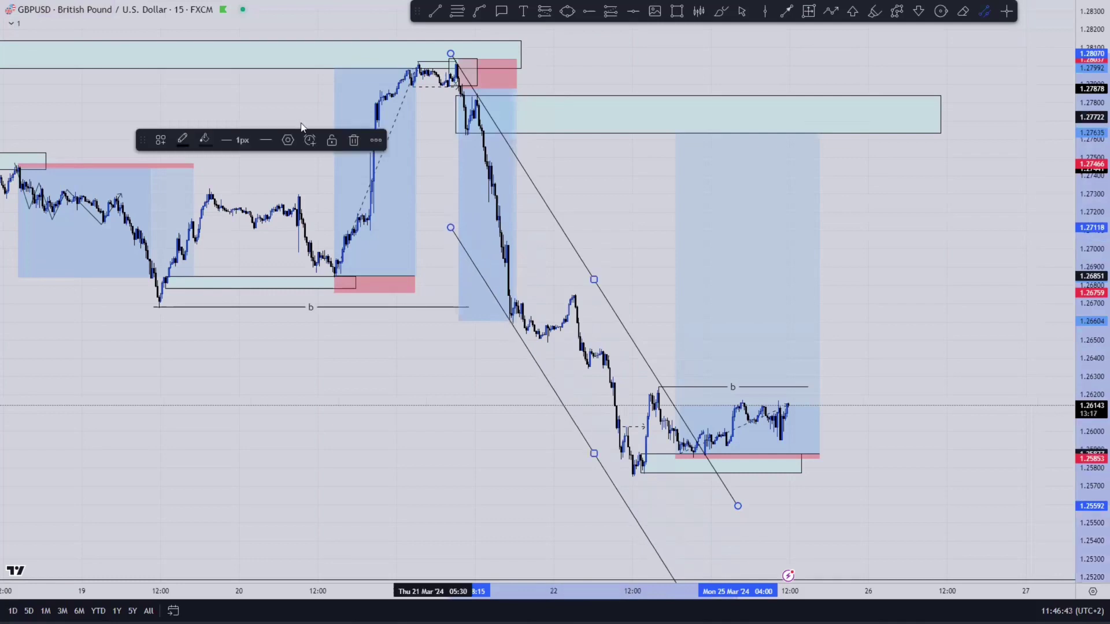
left_click(353, 140)
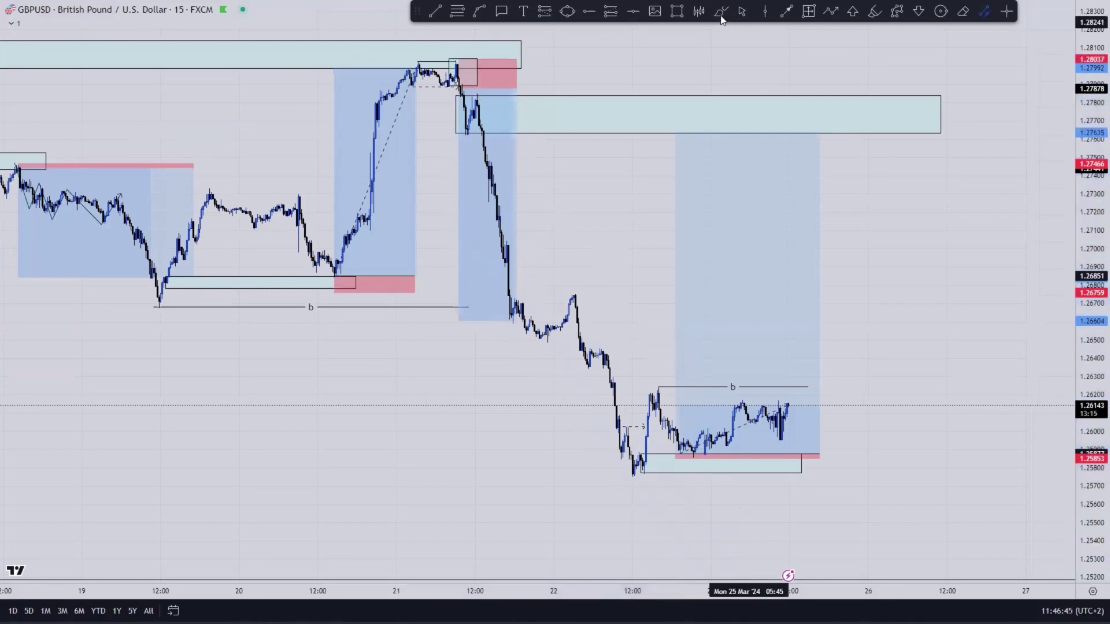
- Shift the b line above the latest demand zone slightly earlier to align it with the 22 March swing high
left_click_drag(966, 315, 929, 211)
left_click_drag(1093, 392, 1092, 265)
left_click_drag(1093, 196, 1092, 115)
scroll(975, 298, "up", 3)
left_click_drag(1092, 223, 1092, 87)
left_click_drag(906, 310, 1004, 231)
left_click_drag(1093, 290, 1093, 336)
left_click_drag(975, 304, 927, 351)
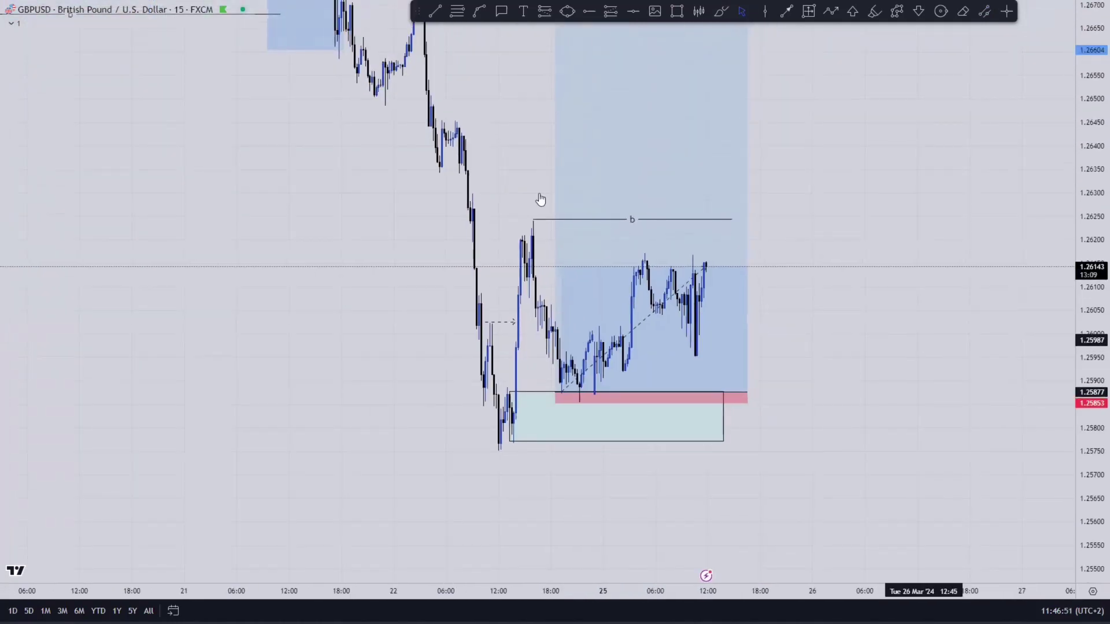
left_click(531, 219)
left_click_drag(531, 220, 536, 219)
left_click(886, 253)
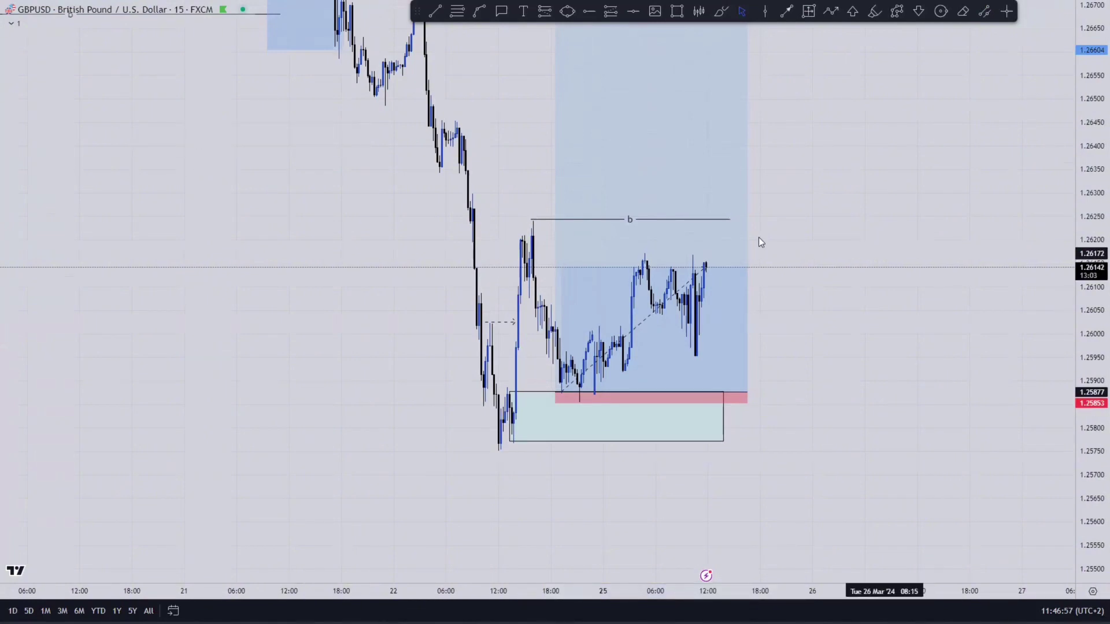
- Examine the 15-minute price action between the latest b line and the demand zone below it, and select that zone
left_click(727, 335)
left_click(961, 272)
left_click_drag(1089, 234, 1088, 324)
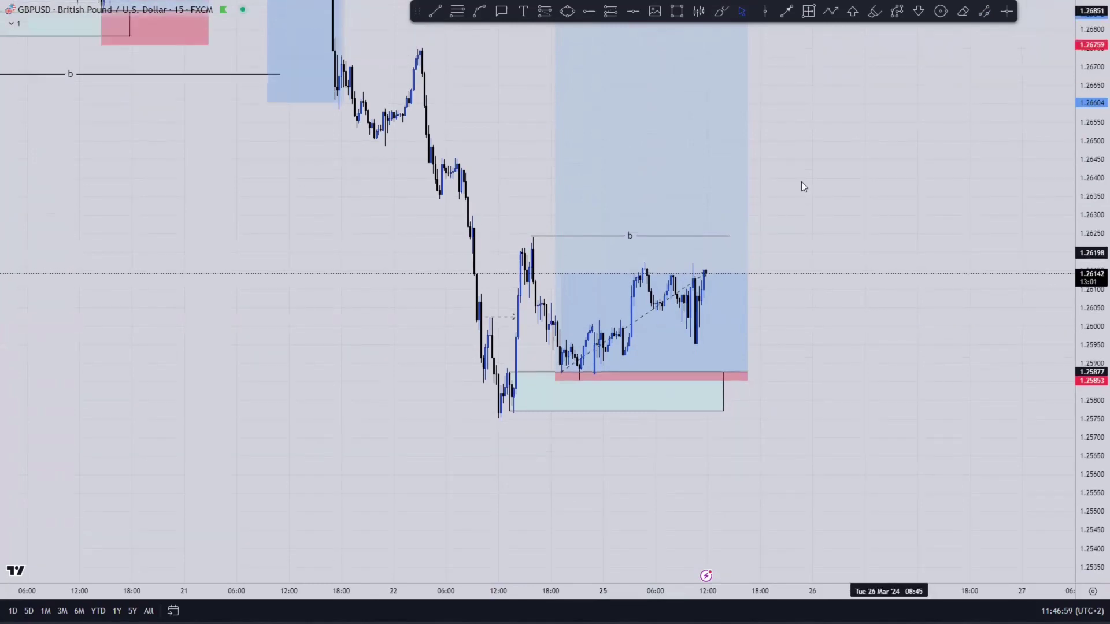
left_click_drag(1089, 255, 1089, 315)
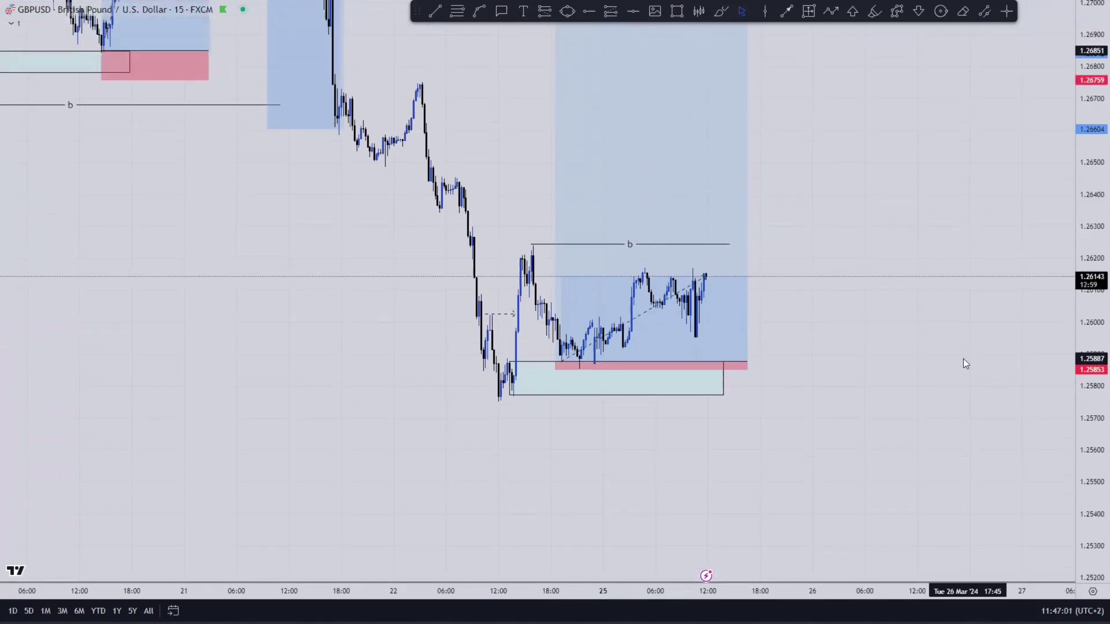
left_click_drag(944, 383, 958, 504)
left_click_drag(1089, 395, 1089, 294)
left_click_drag(912, 383, 919, 234)
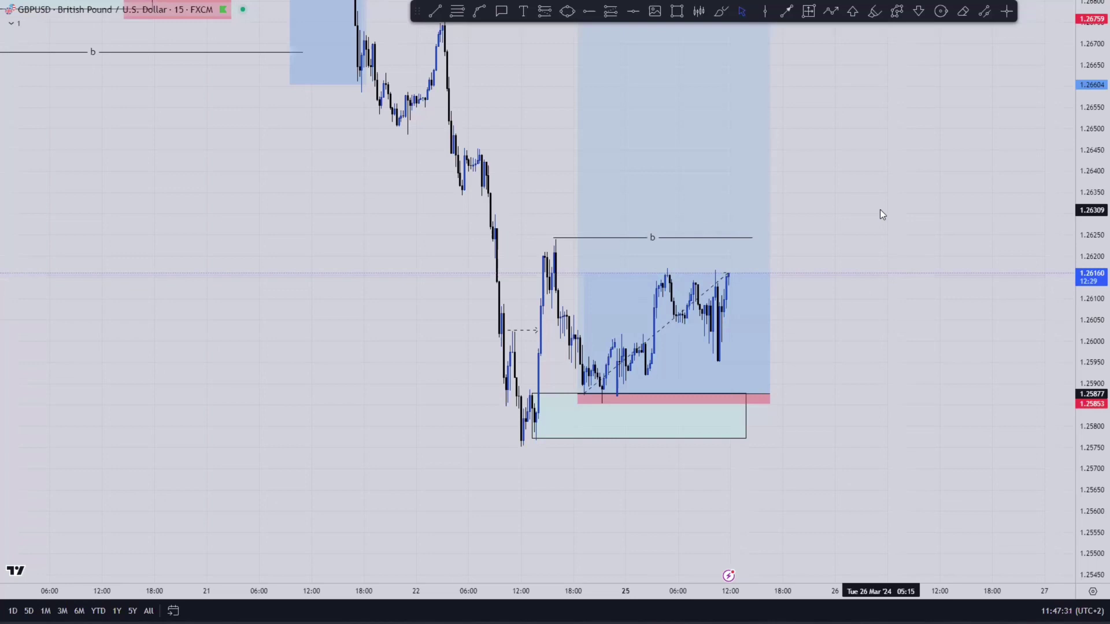
left_click(576, 459)
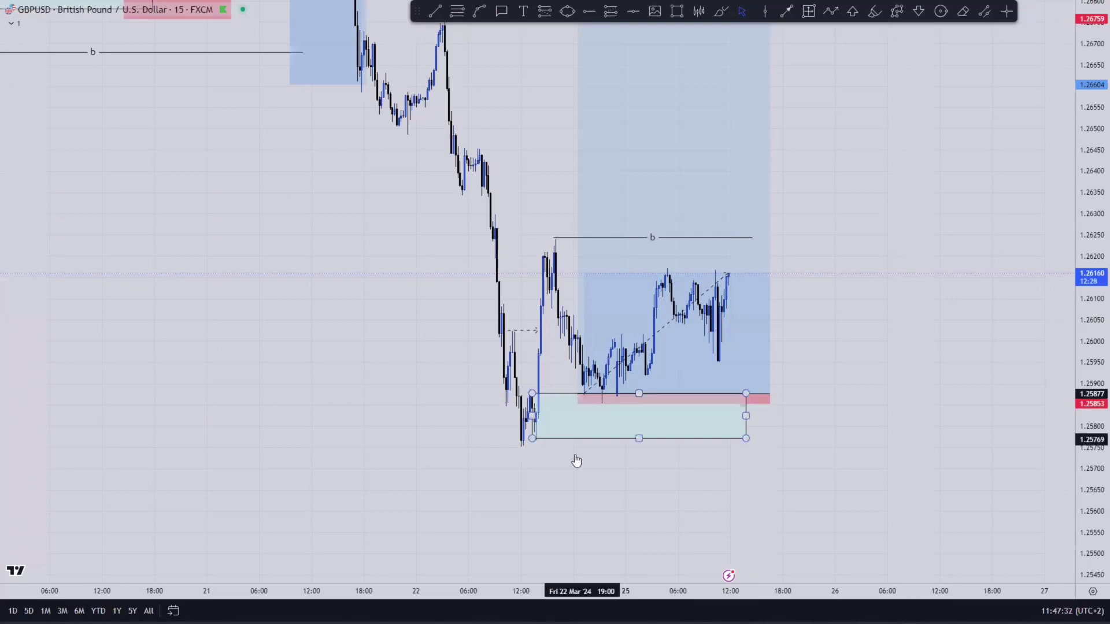